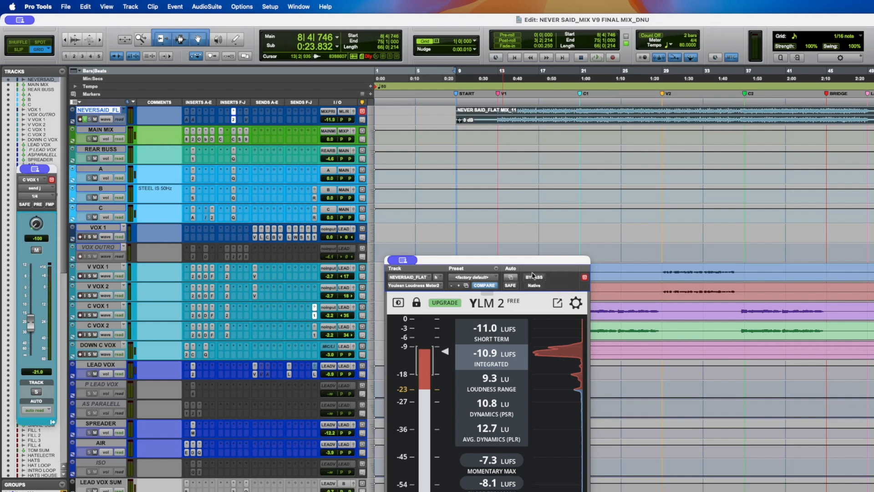
- Play the mix from bar 61 while watching the reference track's YLM 2 loudness meter
drag(509, 268, 518, 247)
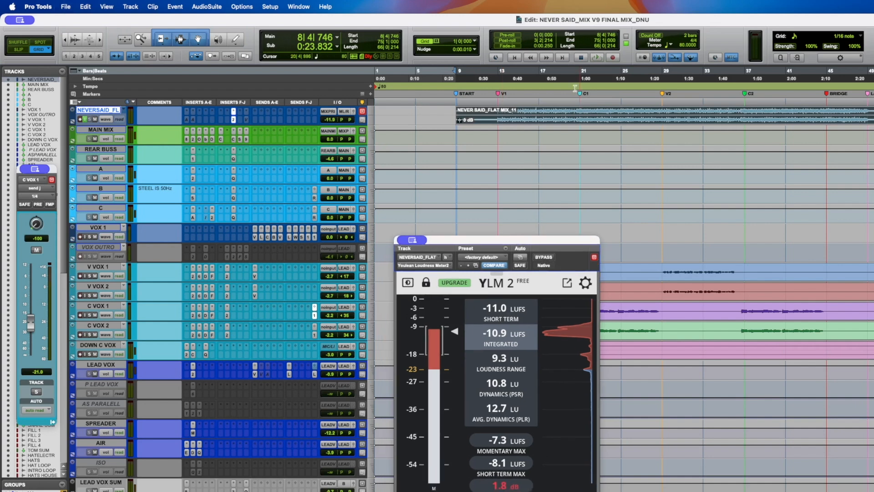
click(873, 115)
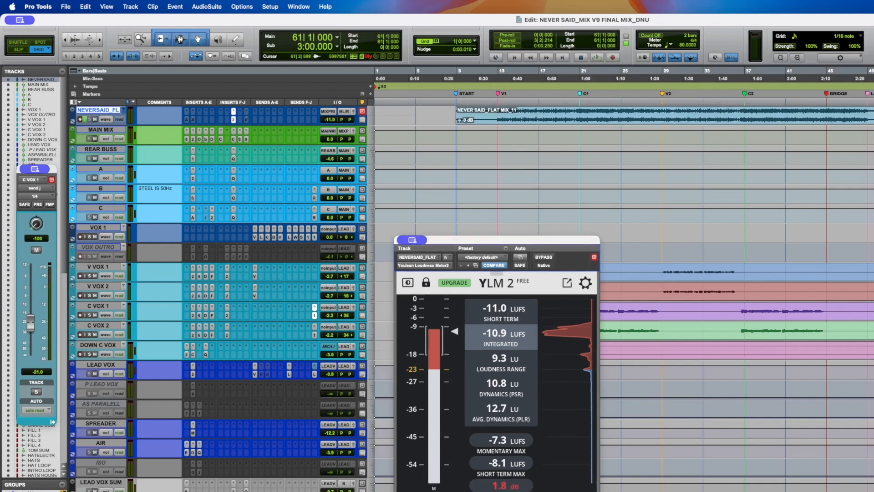
key(space)
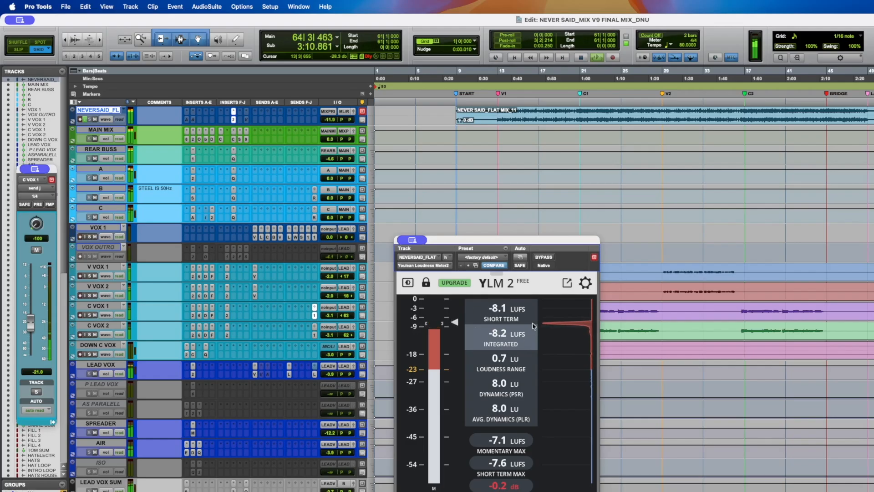
key(space)
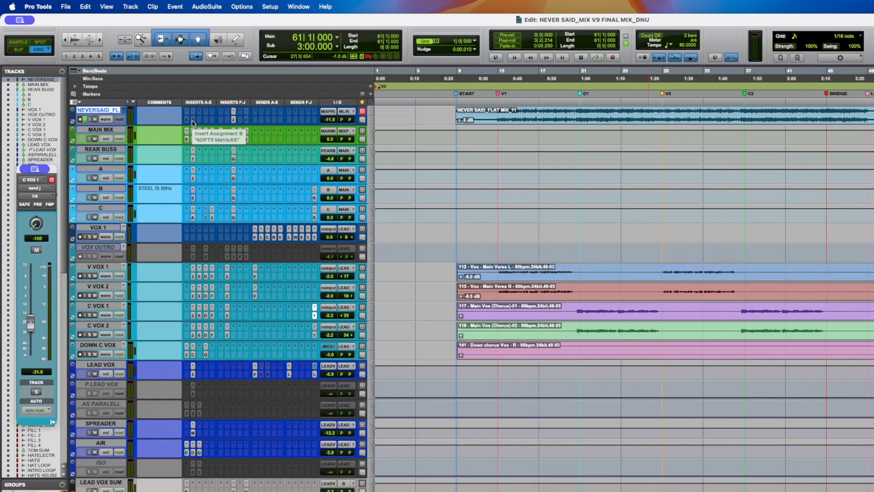
- Activate the ADPTR MetricAB insert on the NEVERSAID_FLAT reference track and open its window
click(247, 120)
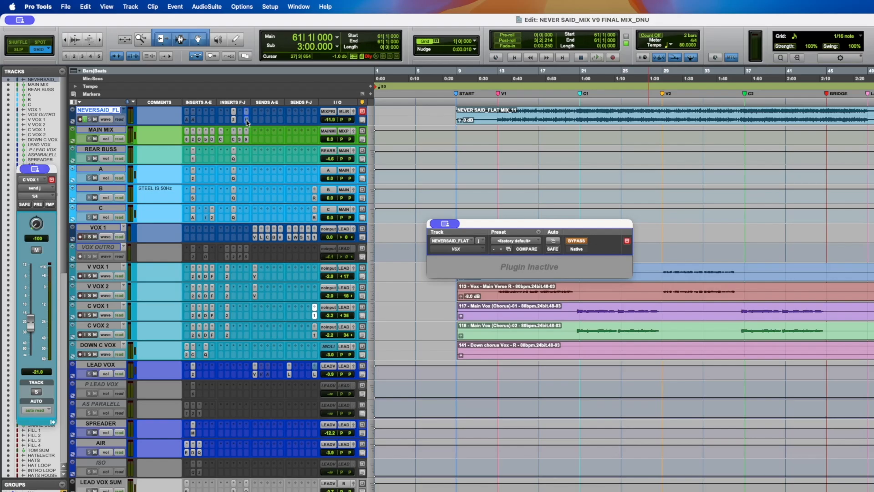
click(247, 120)
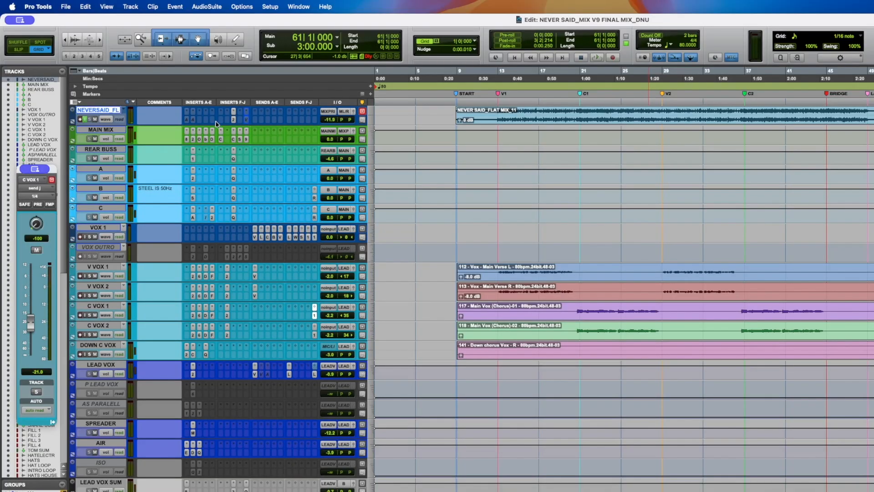
right_click(193, 120)
click(201, 129)
click(193, 121)
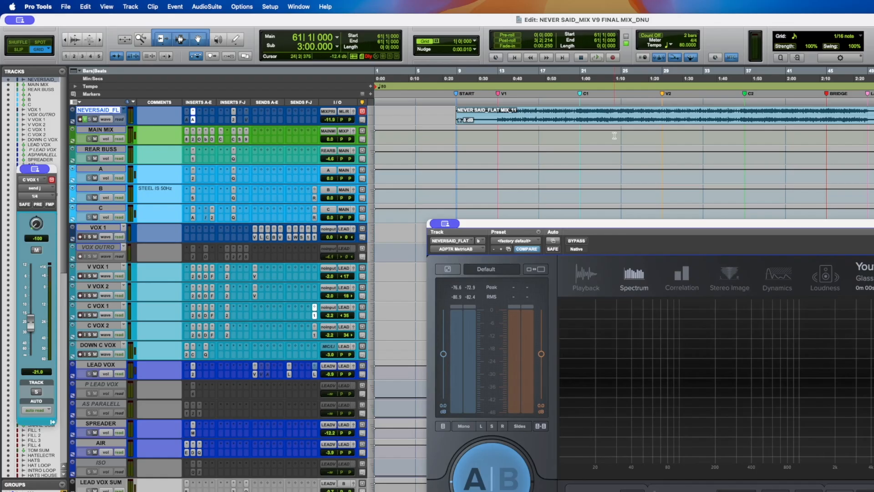
drag(606, 228, 587, 174)
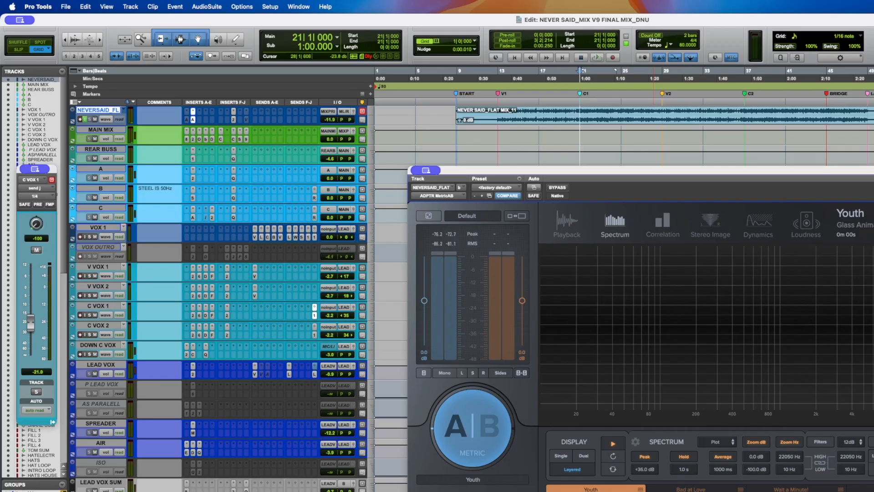
- Switch MetricAB to B, start playback, and filter its Playback view to the 10–60 Hz band
click(490, 433)
key(space)
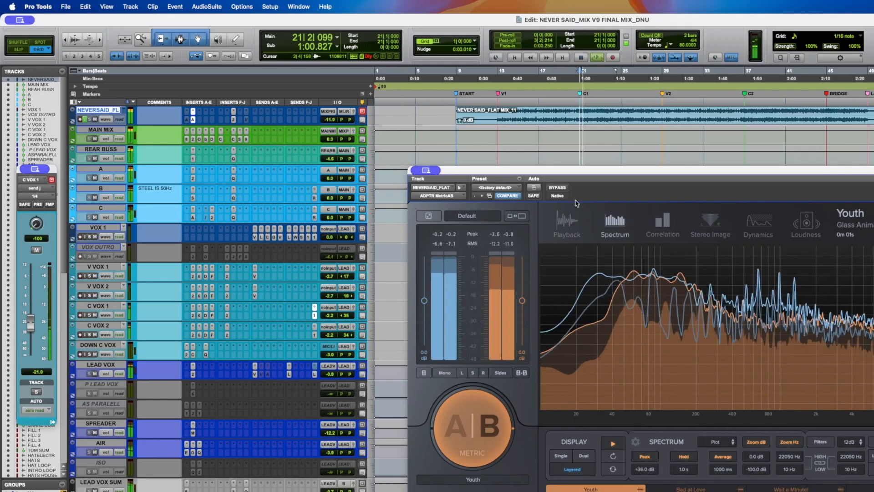
click(569, 223)
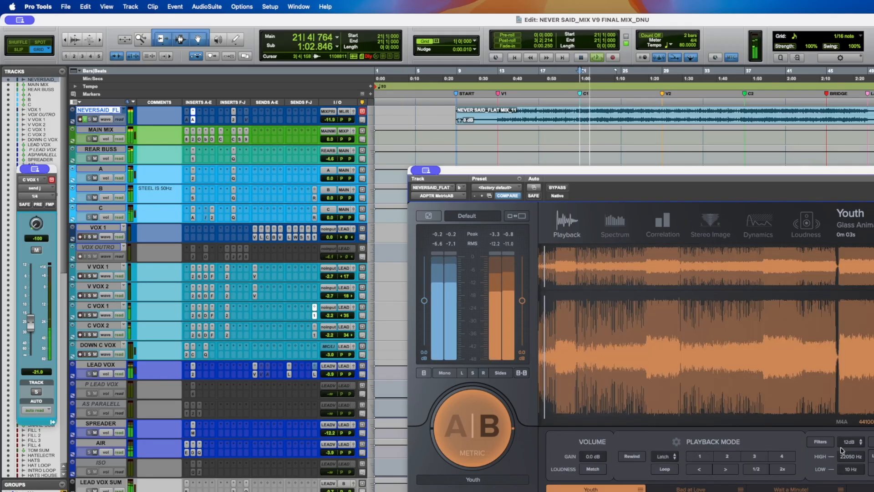
drag(851, 457, 851, 489)
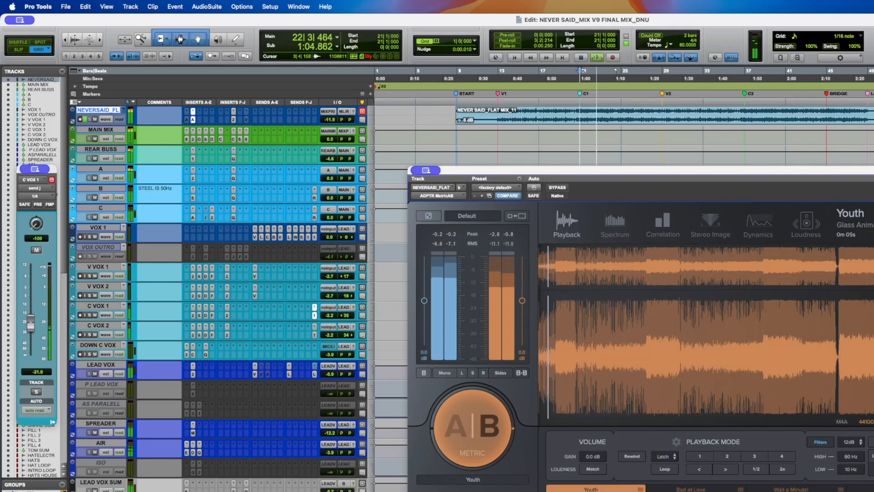
- Toggle between A and B while moving MetricAB's filter band up to 250–800 Hz
click(484, 431)
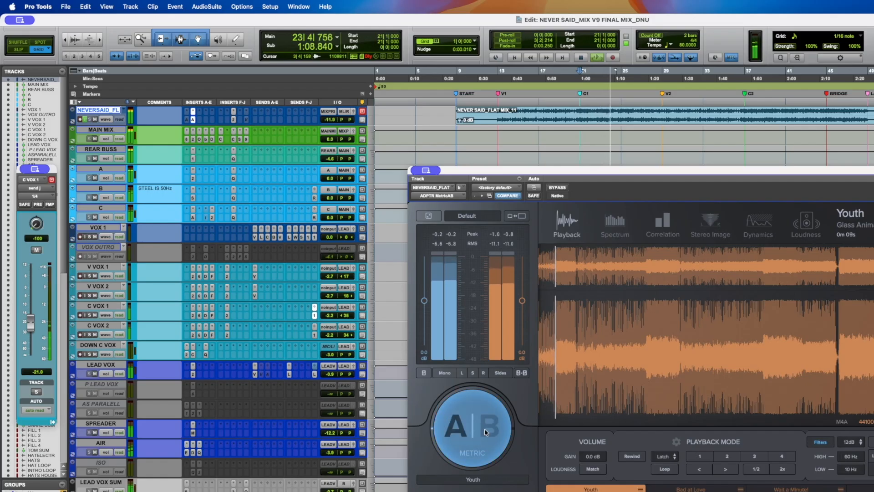
click(873, 442)
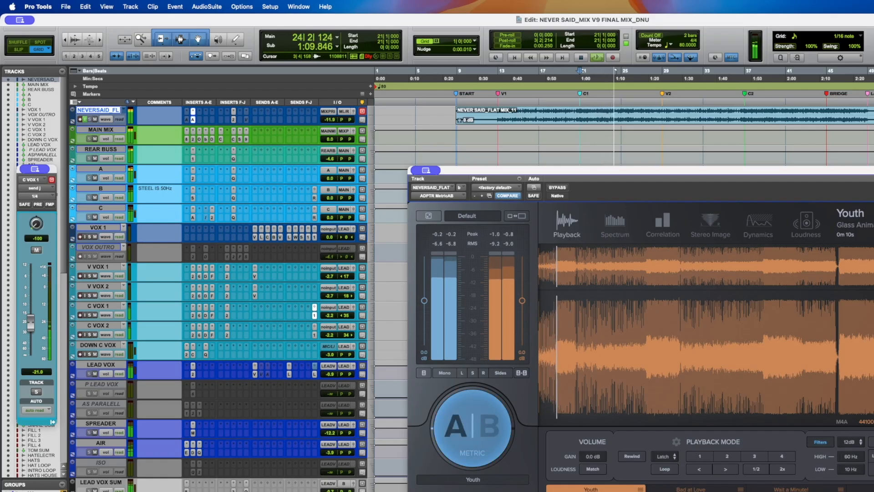
click(477, 423)
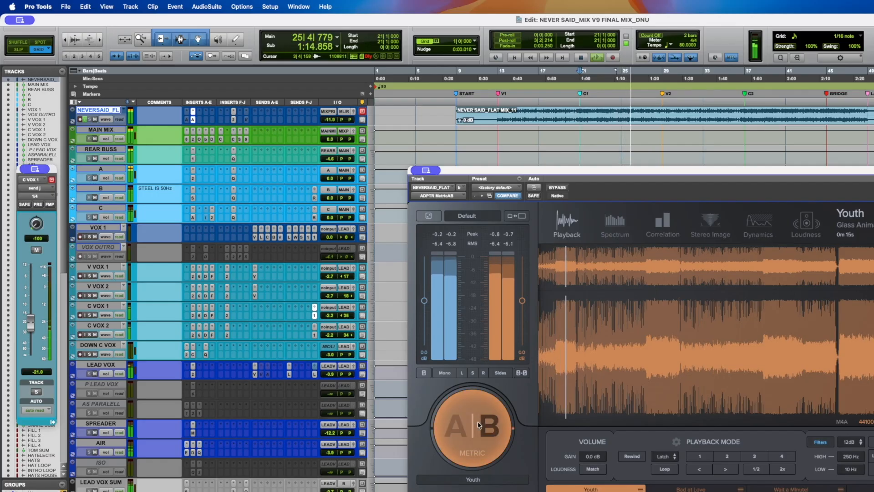
click(478, 424)
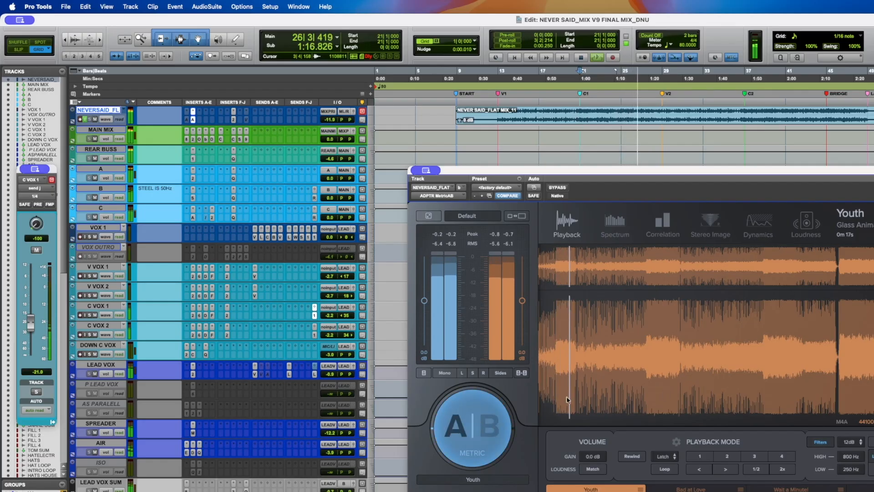
- Compare A and B in MetricAB's Spectrum view, then stop playback
click(615, 224)
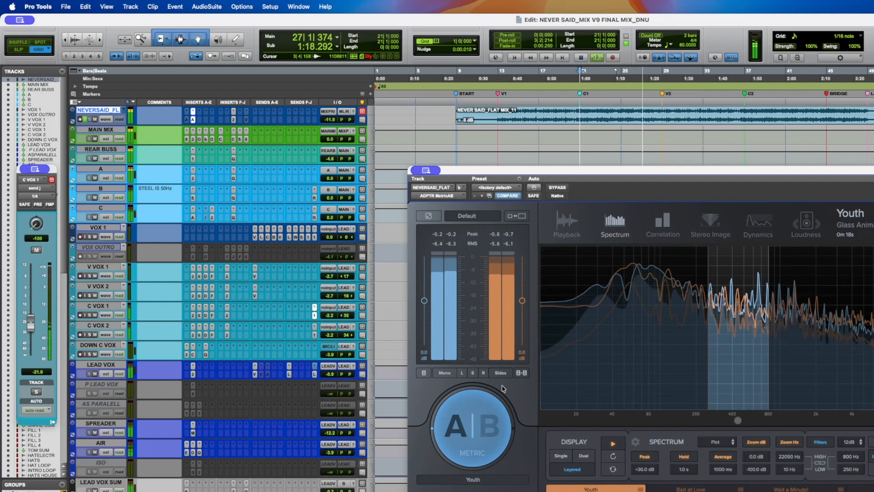
click(482, 412)
click(483, 412)
key(space)
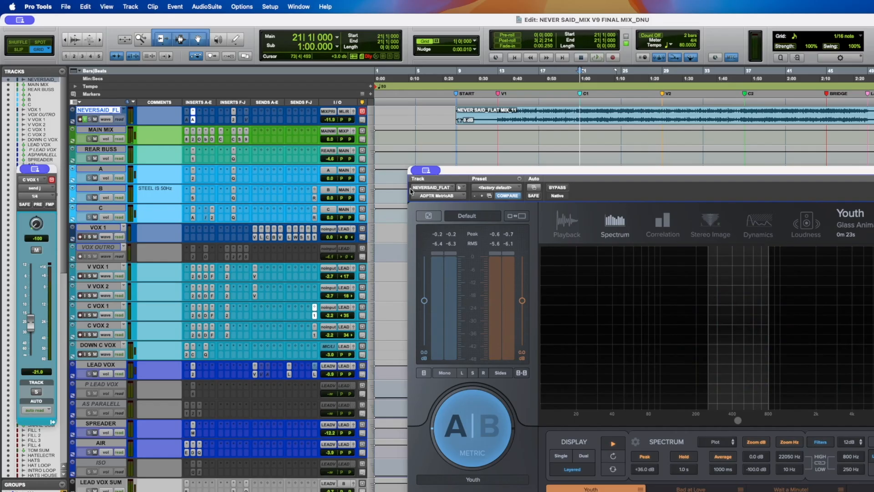
- Deactivate the MetricAB insert on the reference track and briefly reopen its YLM 2 loudness meter
click(192, 121)
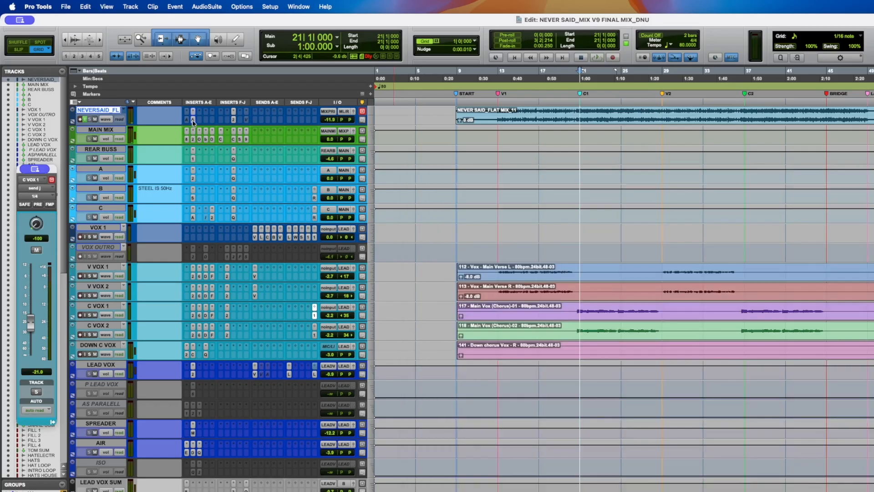
right_click(193, 121)
click(203, 131)
click(233, 121)
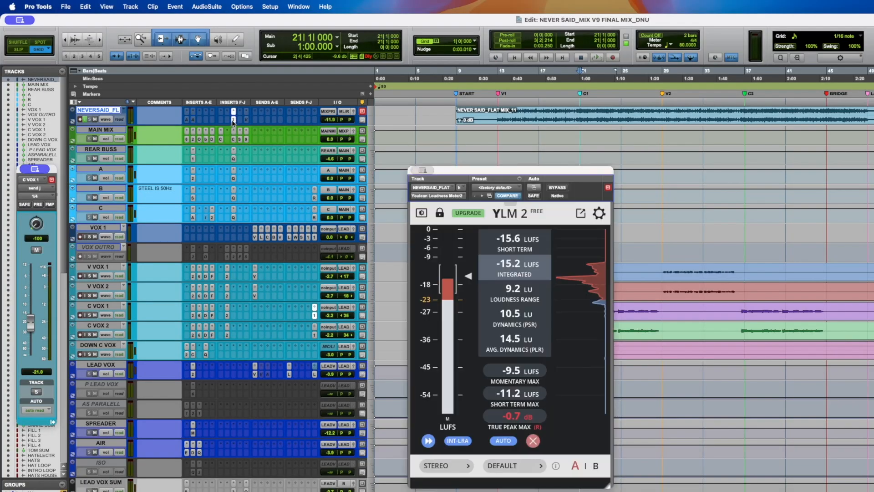
click(233, 121)
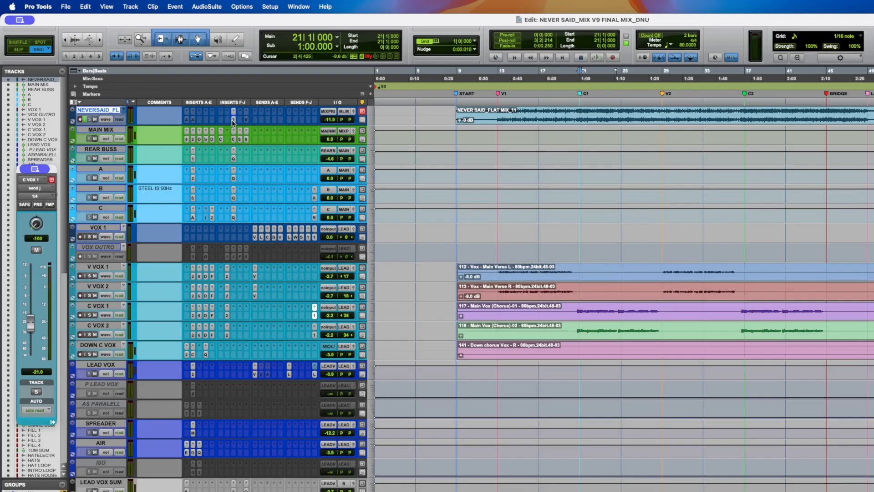
- Open the UADx Studer A800 Tape Recorder insert on the MAIN MIX track
click(110, 130)
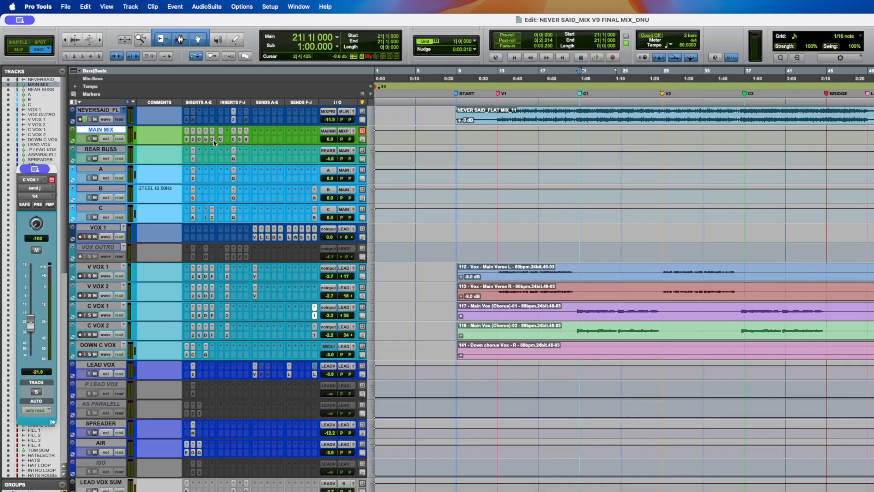
click(186, 140)
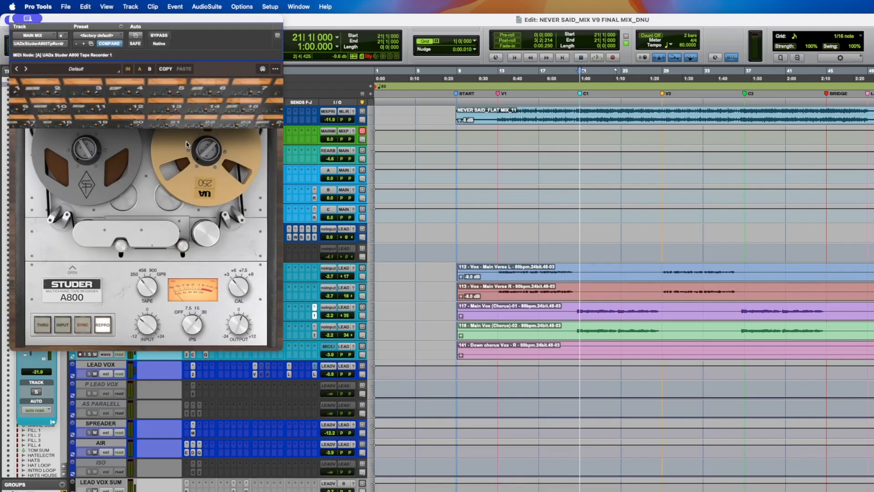
drag(108, 19, 362, 106)
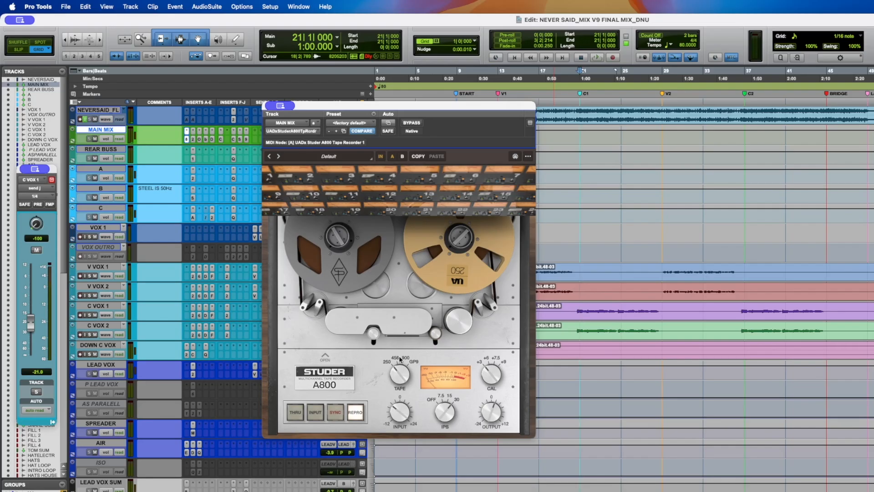
- Audition the Studer A800 Tape speed between 250 and 900 during playback
key(space)
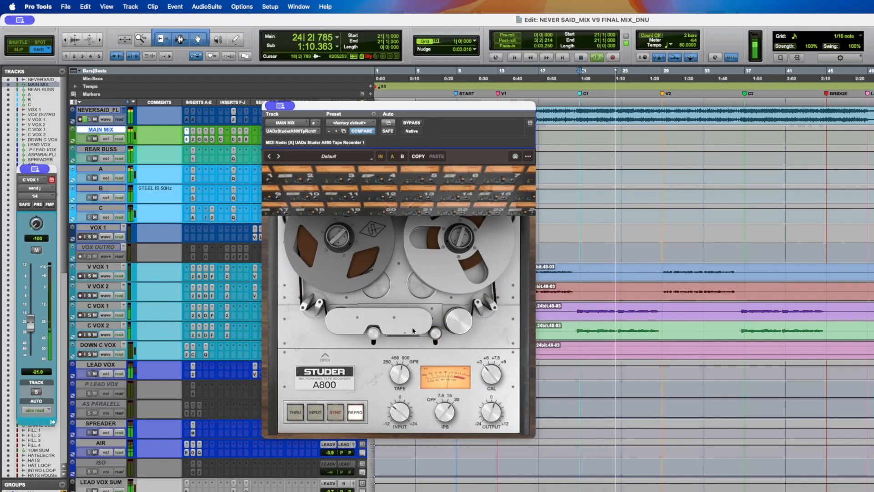
drag(398, 379, 399, 374)
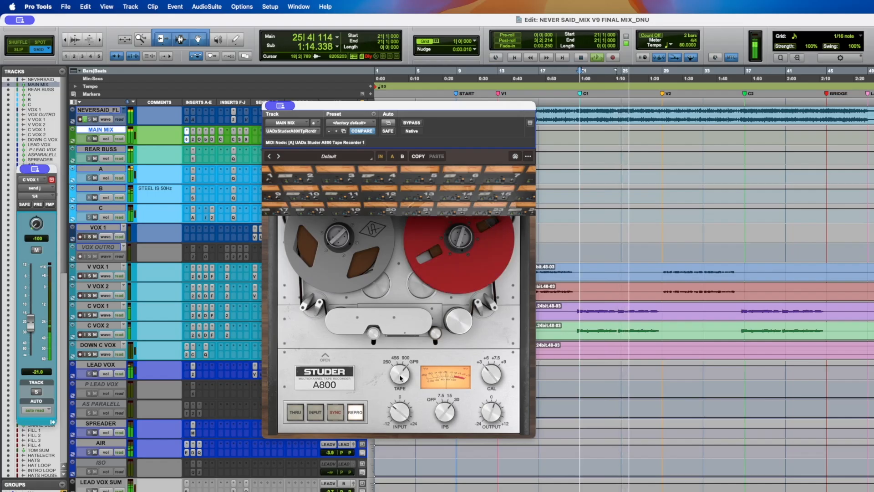
click(387, 362)
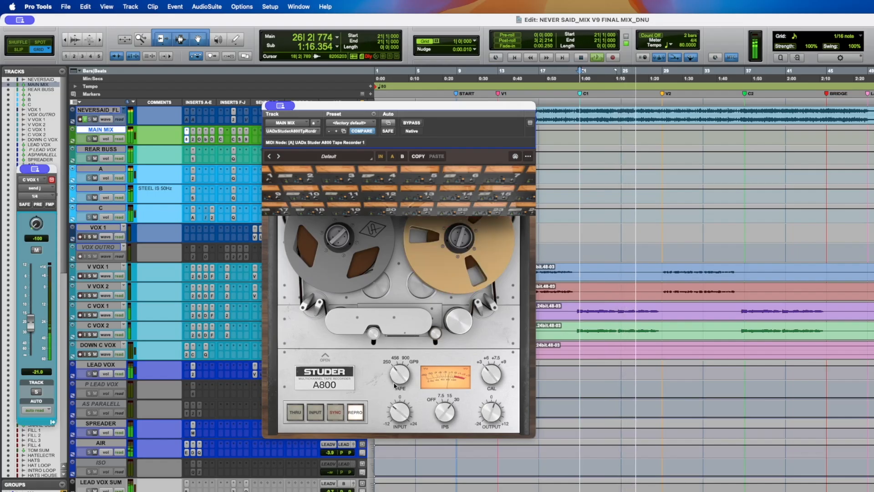
click(405, 358)
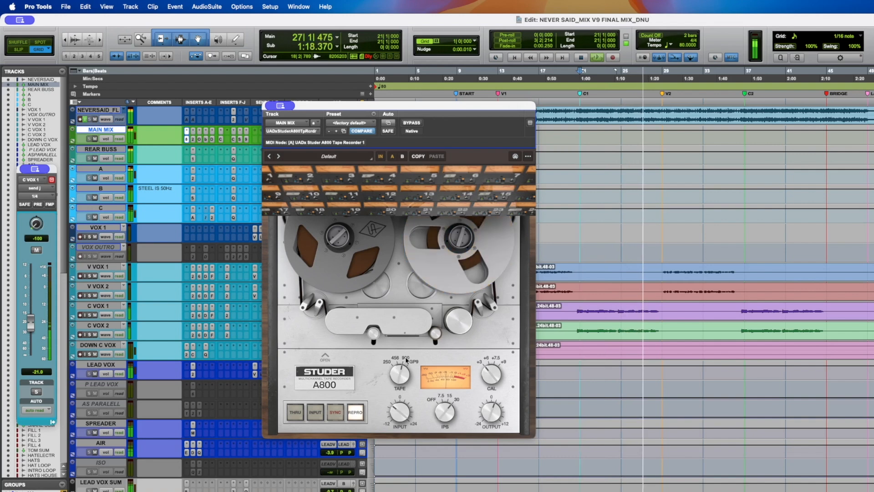
click(387, 363)
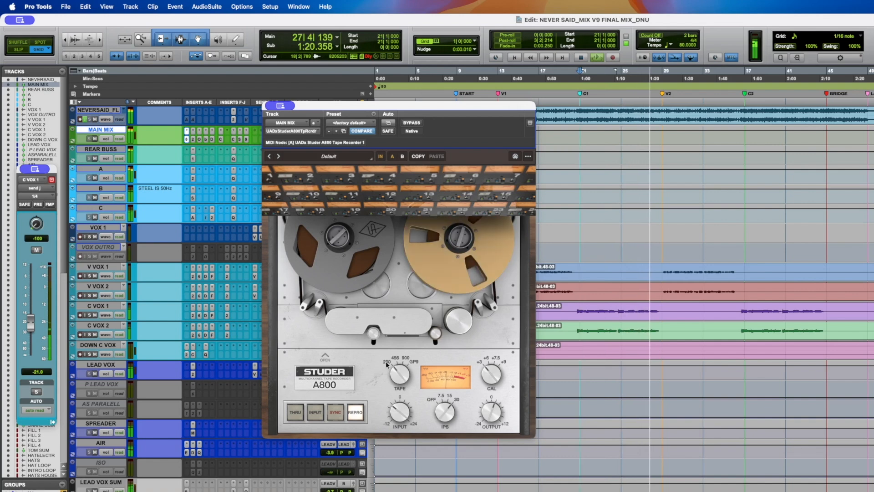
key(space)
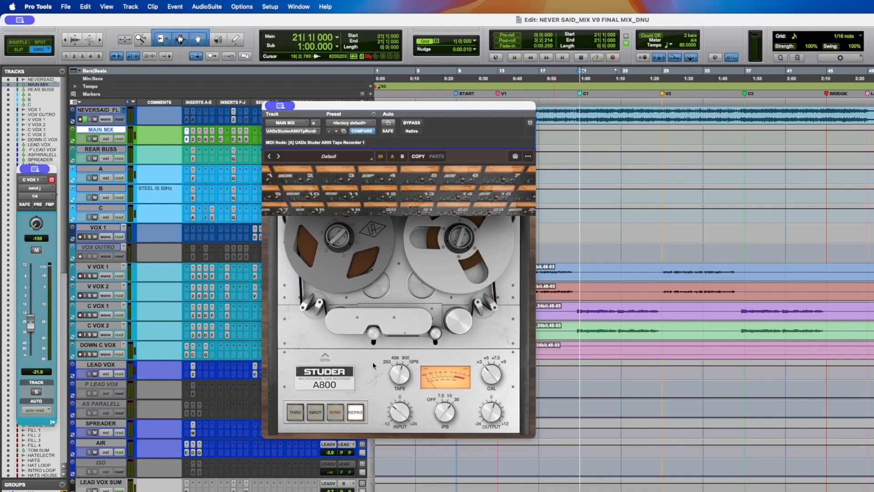
- Play back the mix from the start and from bar 62 to hear the tape setting
key(space)
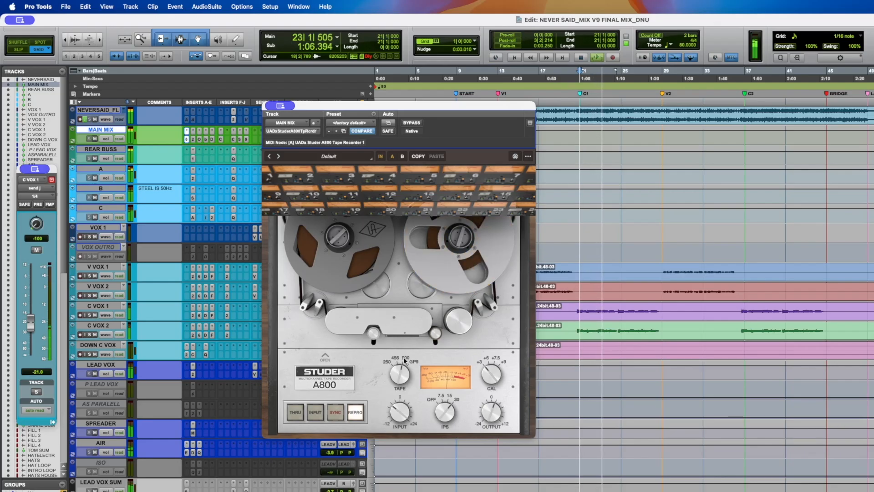
key(space)
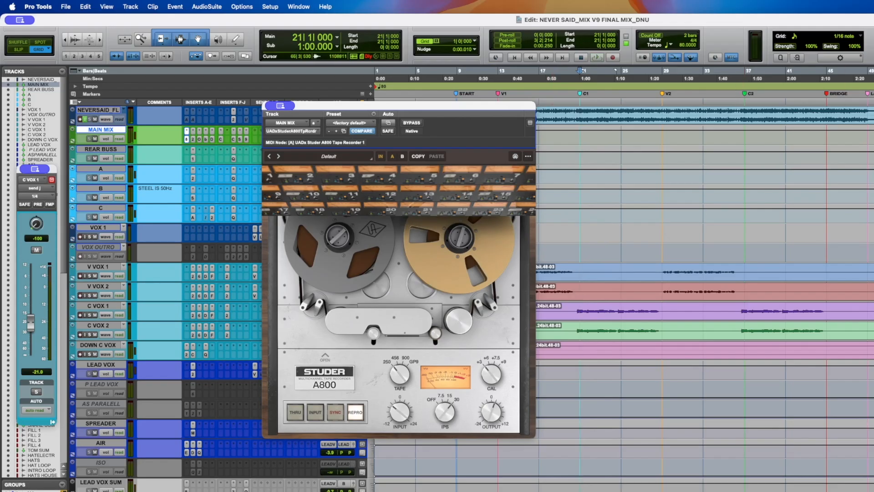
click(873, 112)
key(space)
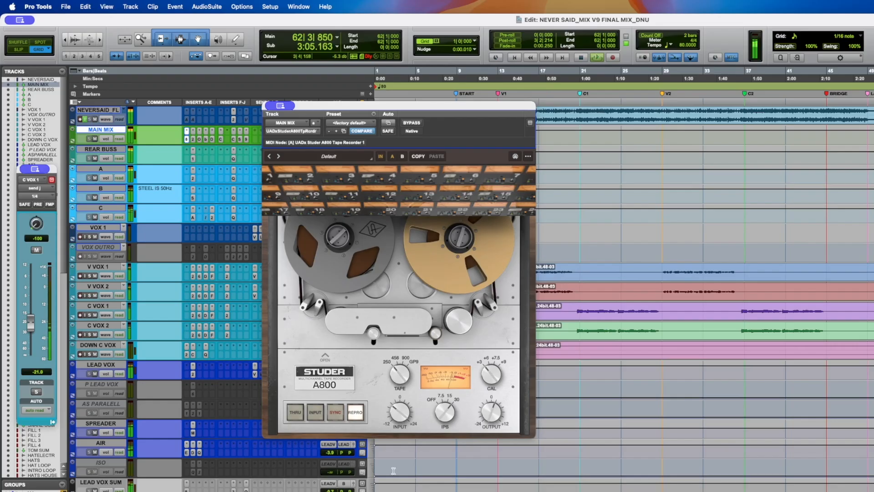
key(space)
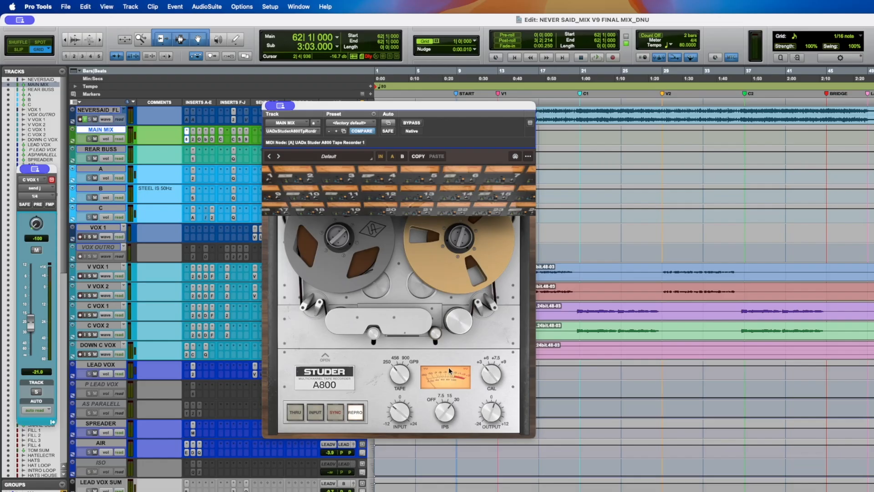
- Close the Studer window and open the API-2500 compressor insert on the MAIN MIX track
click(187, 139)
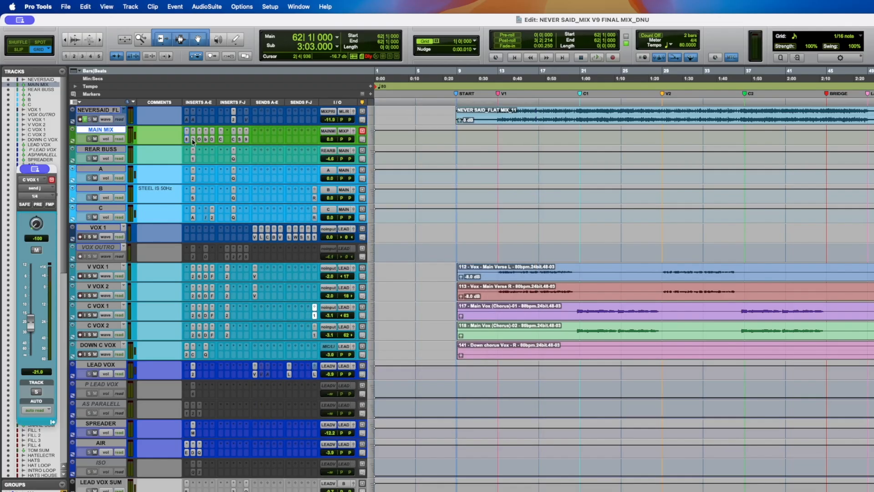
click(193, 140)
drag(143, 19, 374, 189)
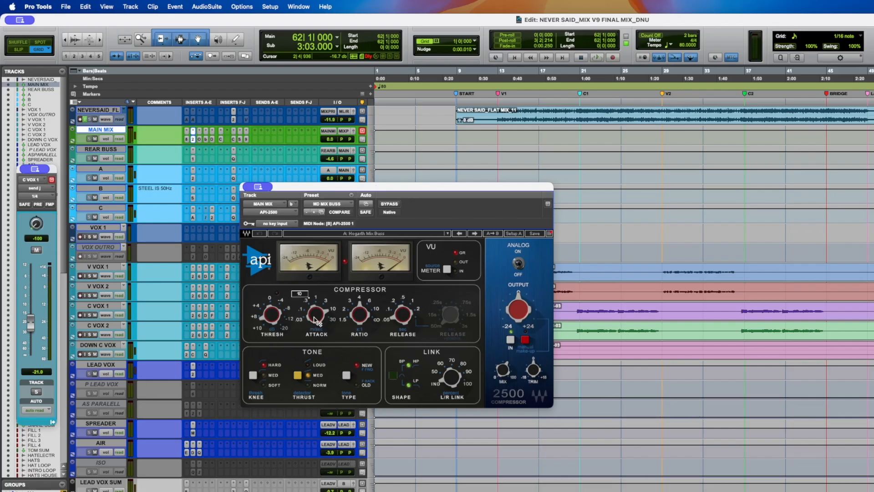
- Set the API-2500 compressor's ratio to 4:1, adjust its mix and L/R link controls, and start playback
drag(360, 315, 359, 326)
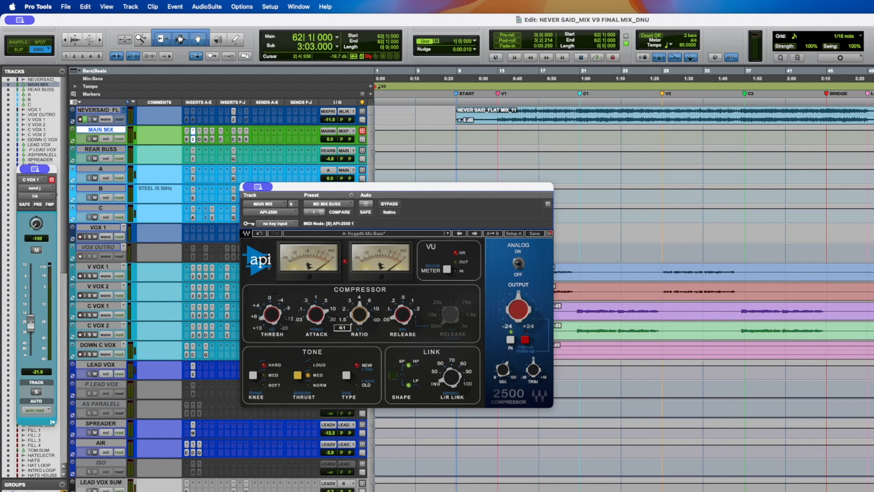
drag(503, 369, 502, 376)
click(446, 375)
key(space)
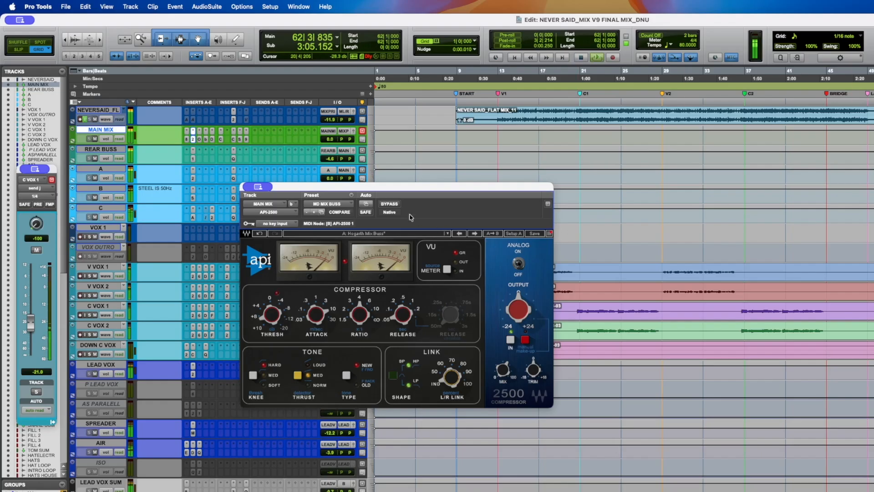
- Compare the API-2500 bypassed and active during playback, then stop playback
click(391, 205)
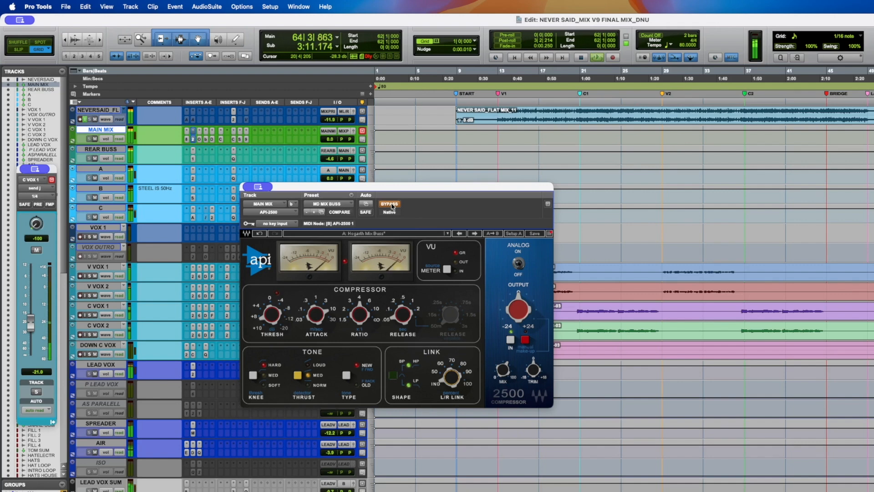
click(391, 204)
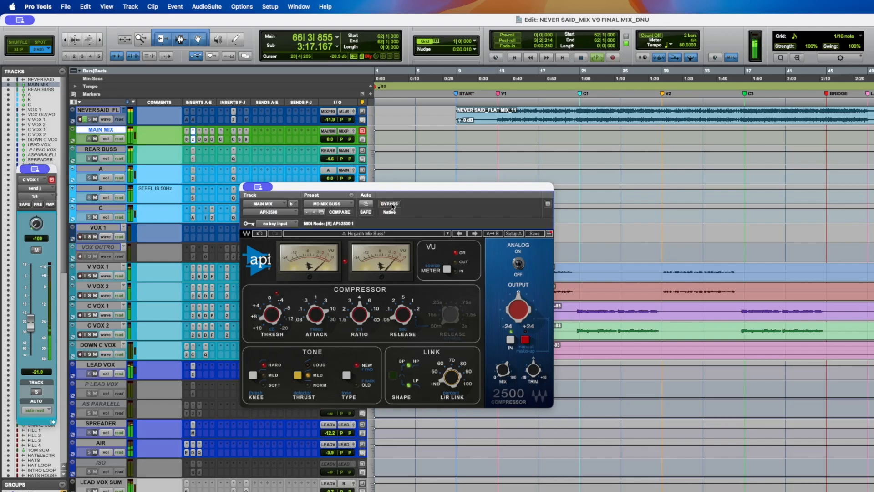
key(space)
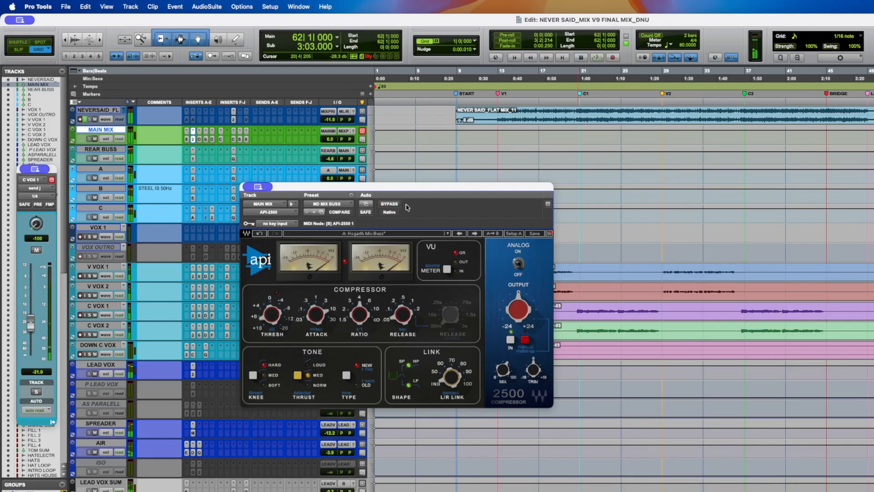
- Reposition the compressor window and compare the API-2500 bypassed and active during another playback
drag(409, 188, 427, 199)
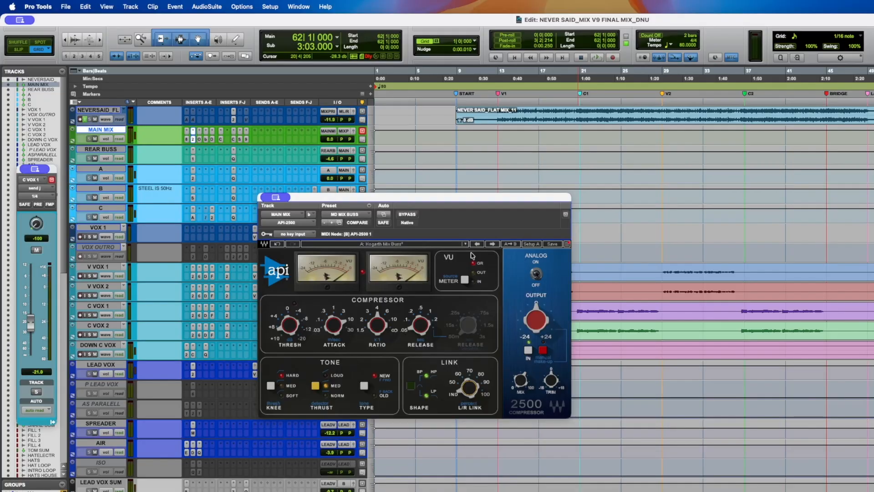
key(space)
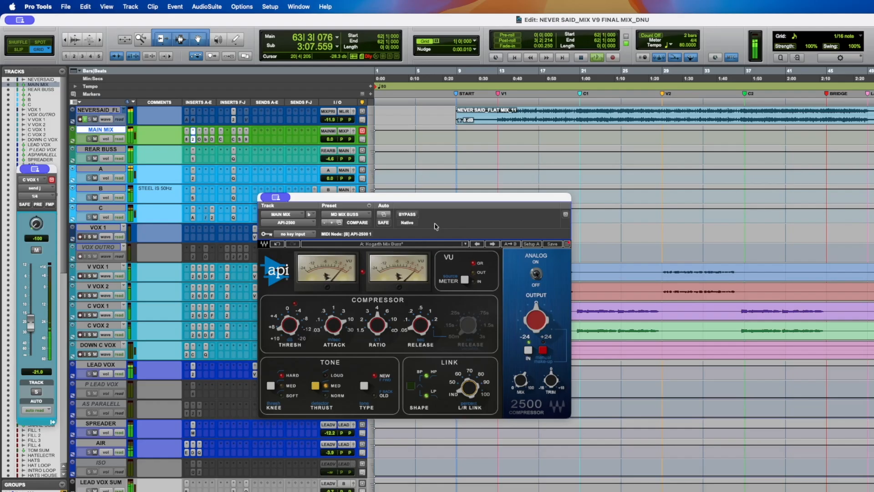
click(414, 217)
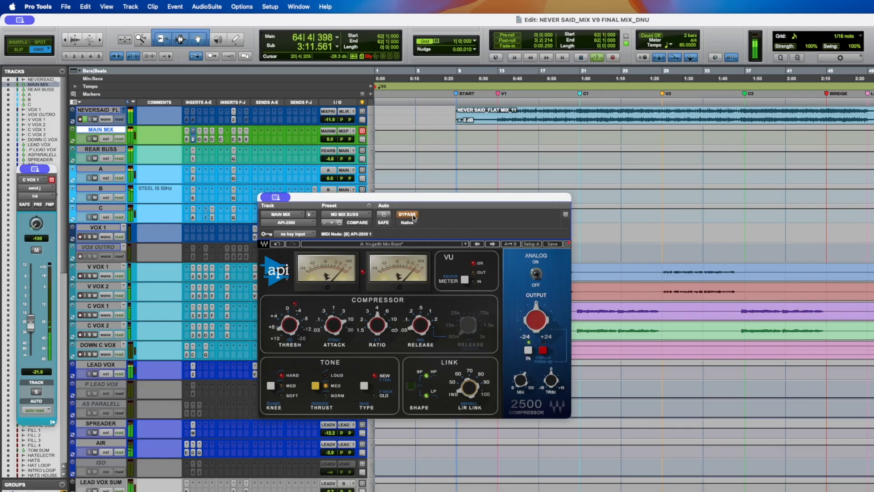
click(414, 217)
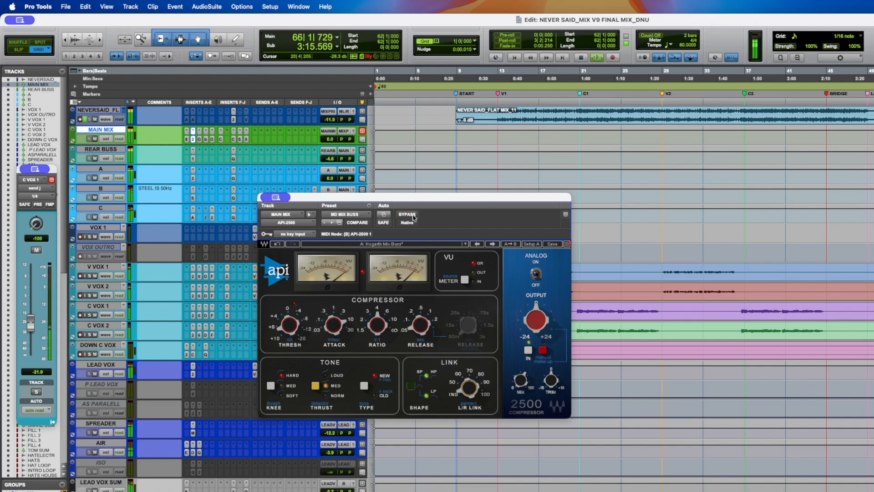
key(space)
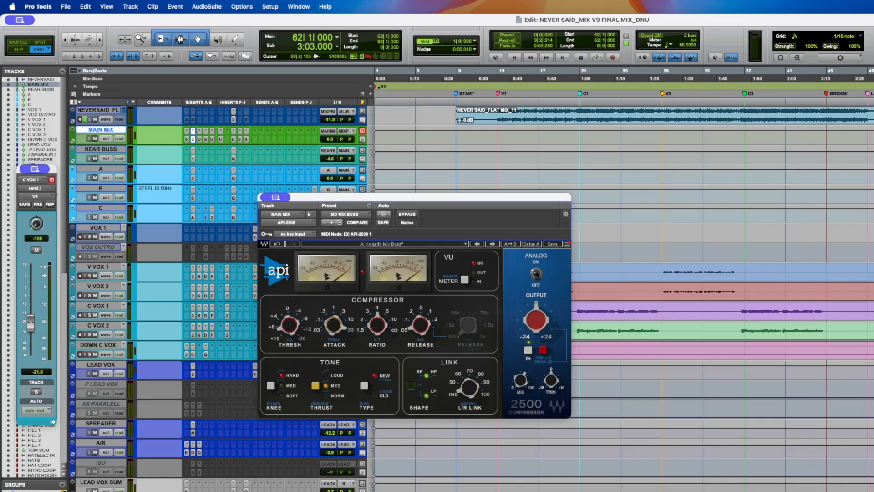
- Adjust the API-2500 attack setting while the mix plays back
key(space)
mouse_move(343, 336)
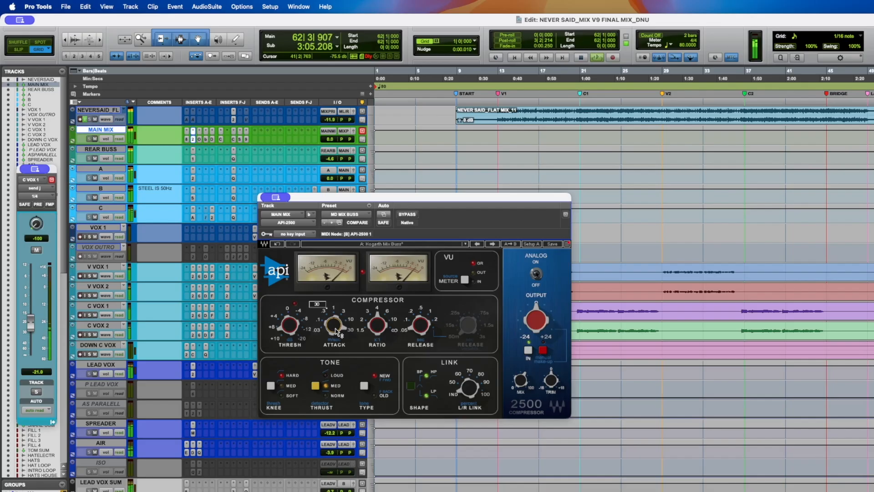
scroll(335, 329, down, 2)
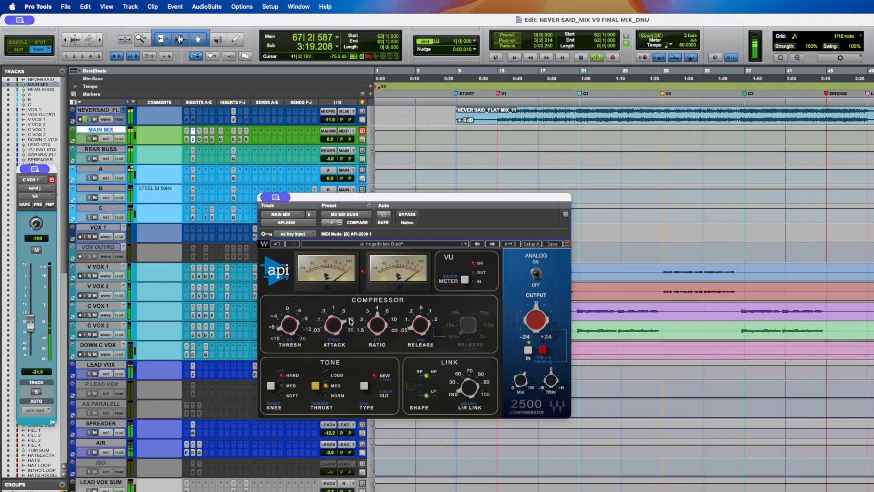
key(space)
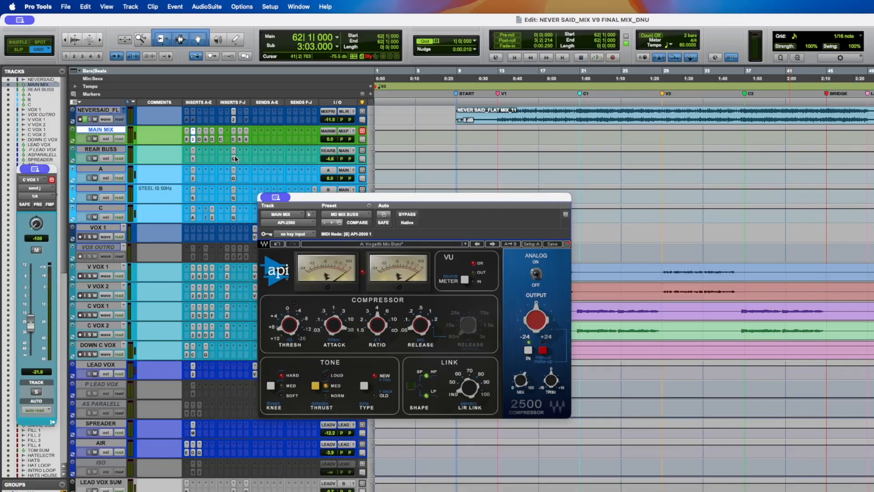
- Close the API-2500 plugin window
scroll(215, 155, down, 1)
scroll(198, 155, up, 1)
key(super+w)
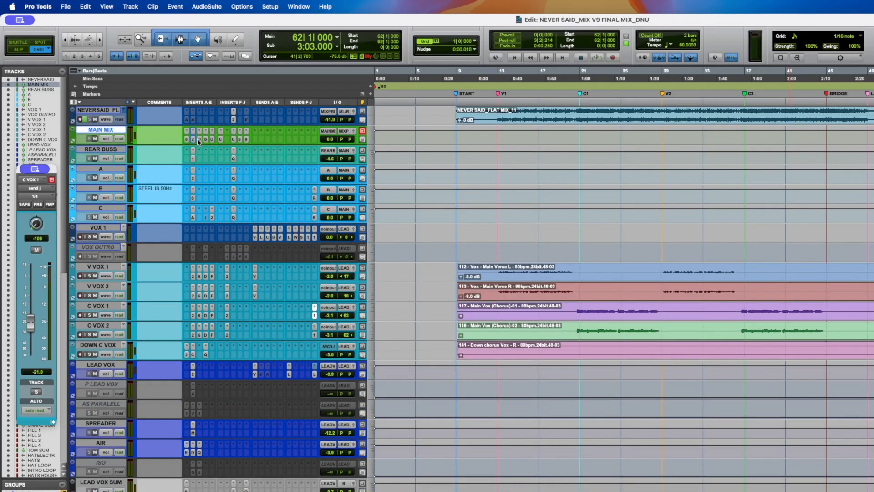
- Open the Oxford Inflator insert on the MAIN MIX track and save the session
click(199, 140)
key(super+s)
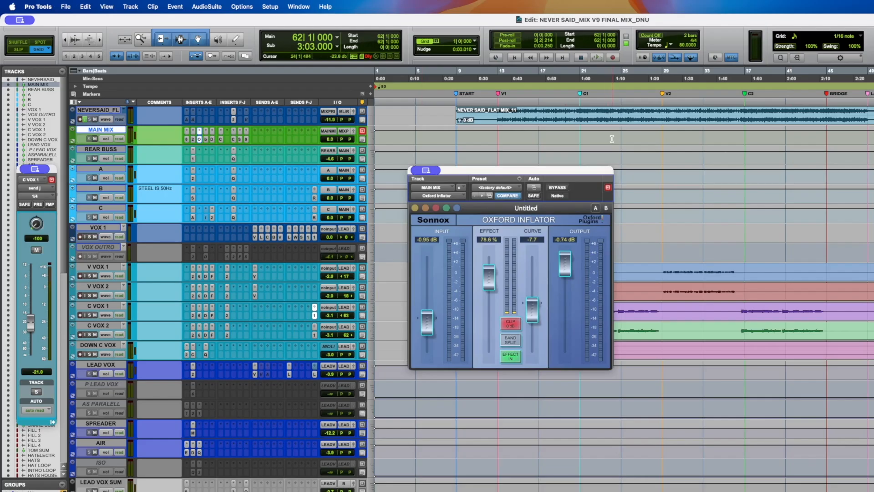
- Compare the Oxford Inflator bypassed and active during playback, then stop playback
key(space)
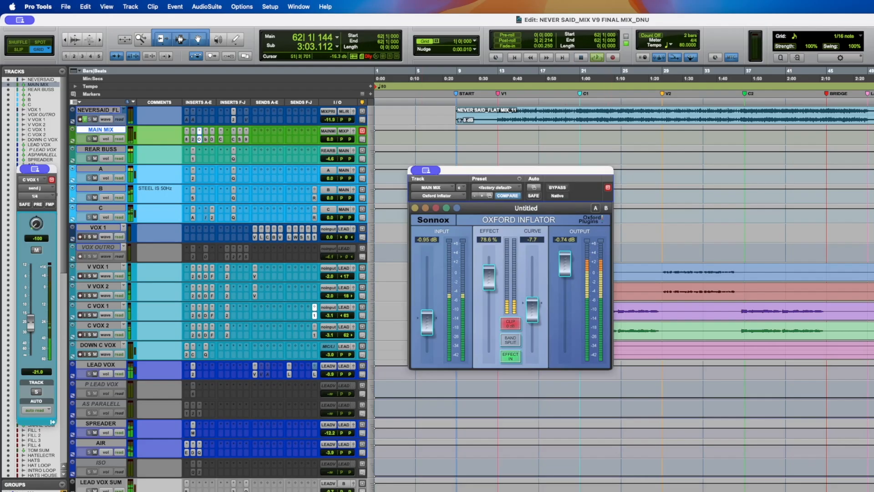
click(563, 189)
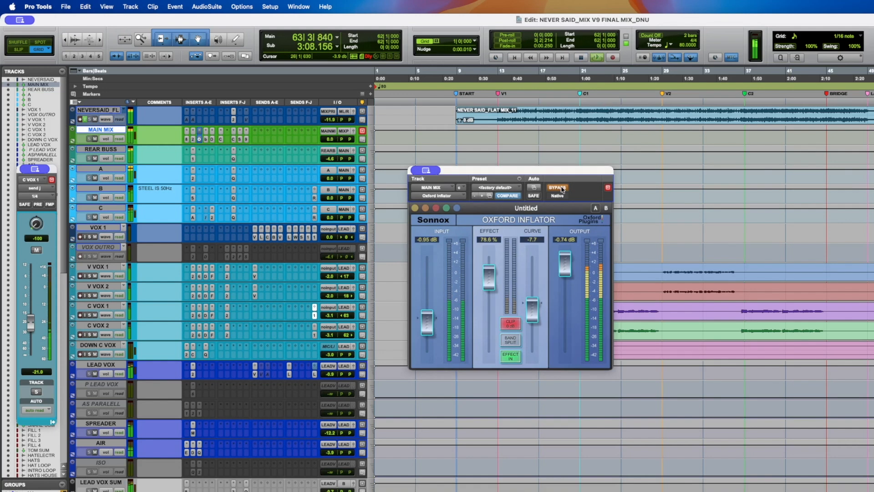
click(563, 189)
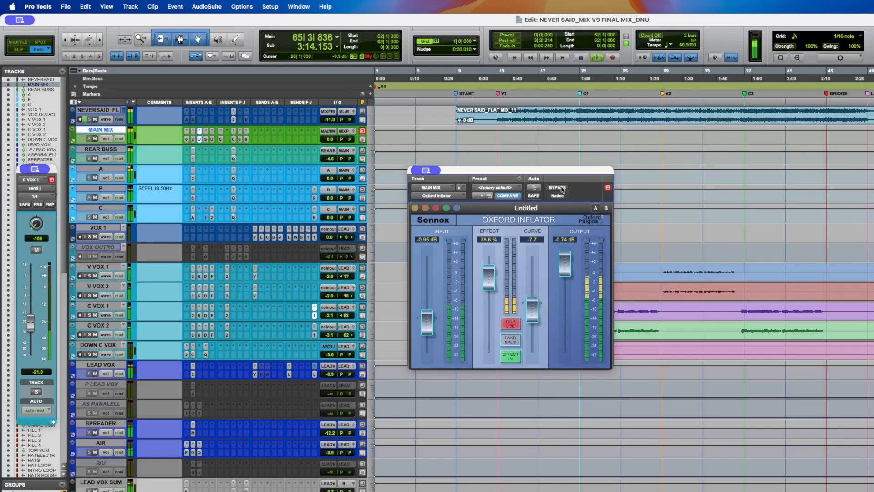
key(space)
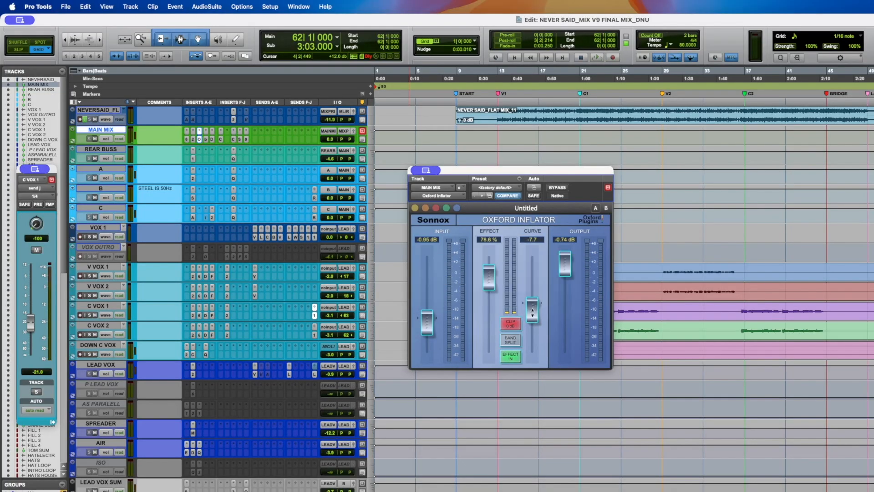
- Audition different Oxford Inflator Curve settings during playback, then set the Curve to -7.7
mouse_move(531, 311)
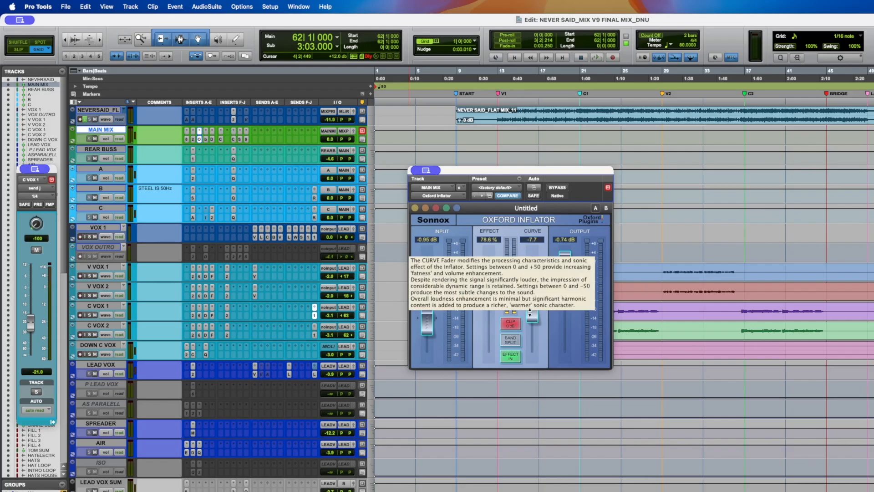
mouse_move(532, 315)
mouse_down()
mouse_move(533, 259)
mouse_move(538, 315)
mouse_up()
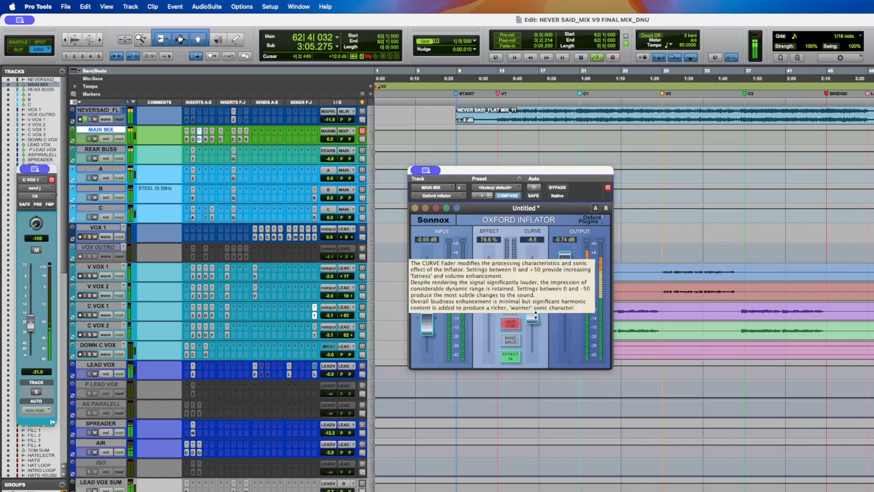
drag(536, 314, 535, 267)
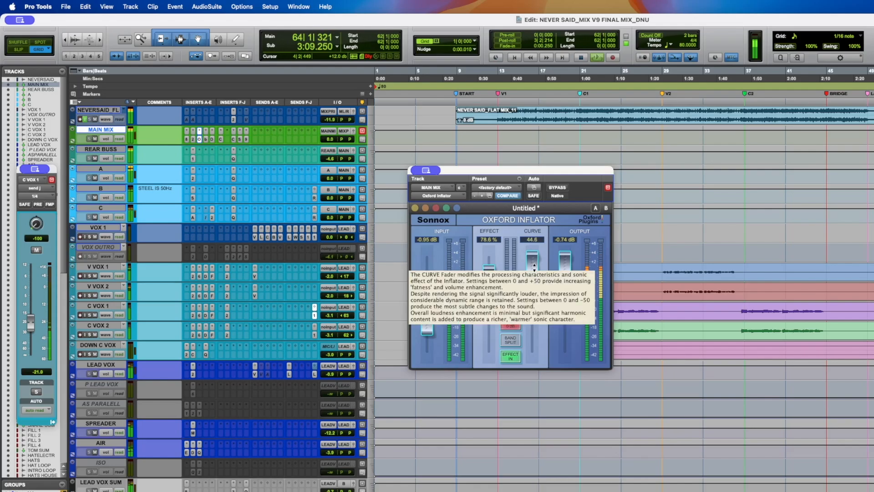
drag(534, 263, 535, 309)
key(space)
click(539, 239)
text(-7.7)
key(Return)
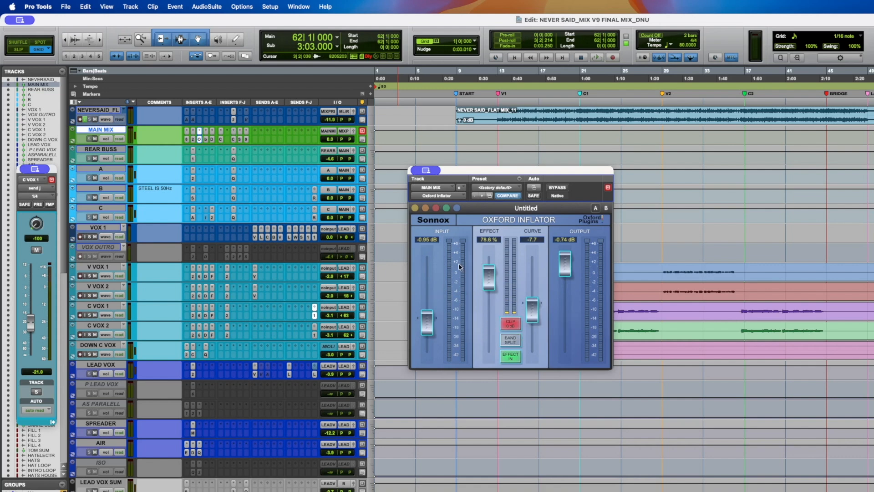
- Close the Inflator and open the bx_masterdesk insert on MAIN MIX, listening to it during playback
click(199, 140)
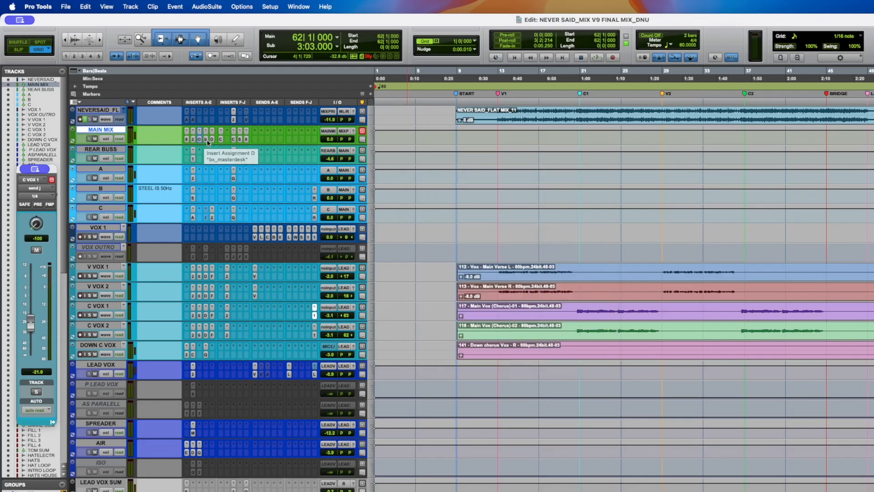
click(200, 139)
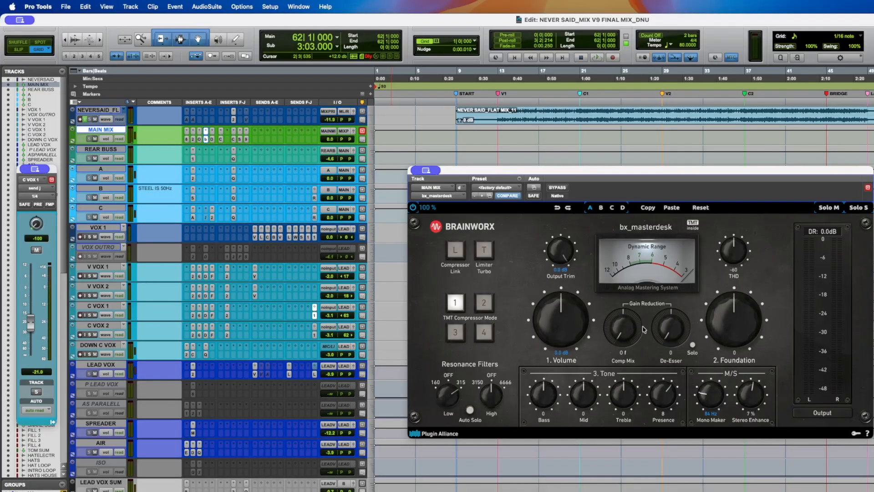
key(space)
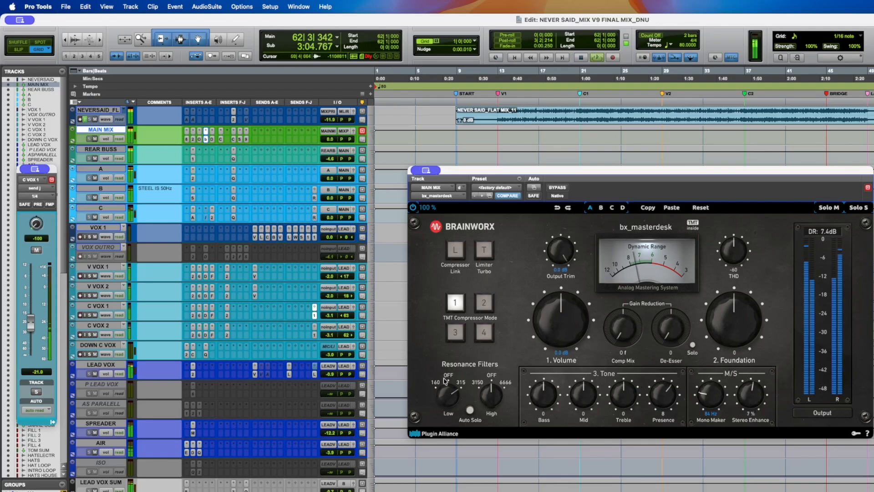
drag(518, 167, 456, 150)
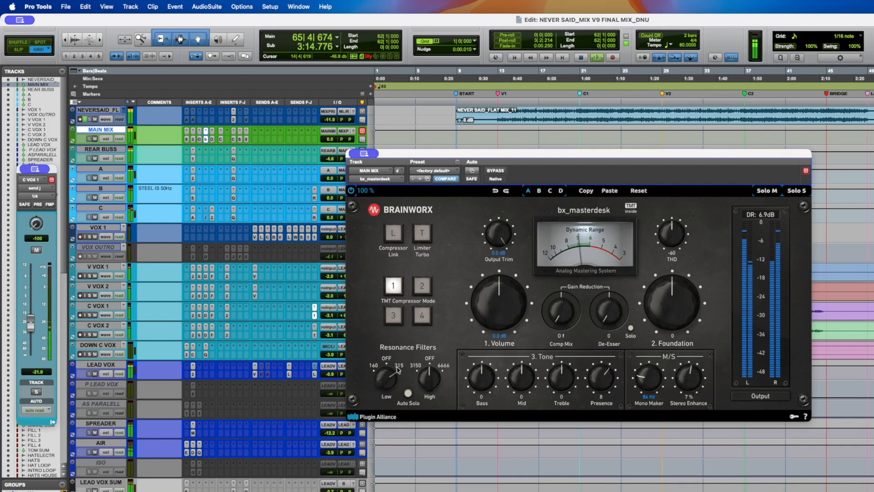
key(space)
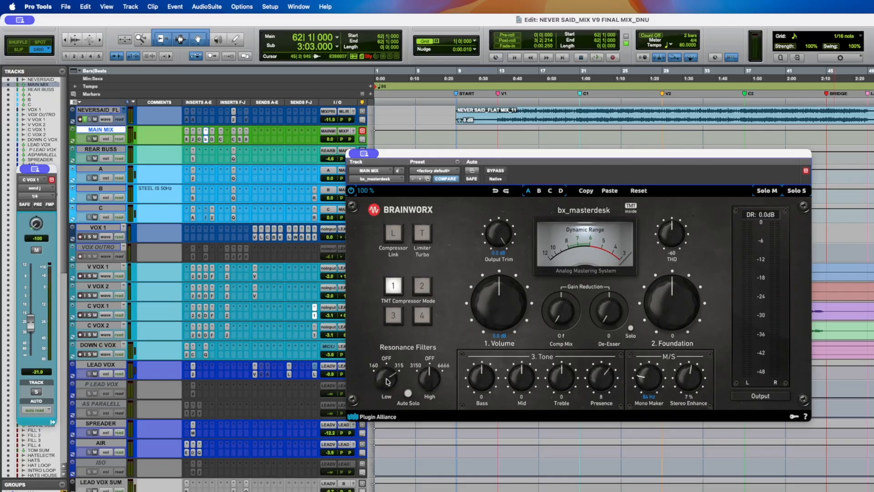
- Adjust the bx_masterdesk low resonance filter and Presence knob while the mix plays back
drag(385, 388, 385, 404)
drag(386, 386, 154, 224)
key(space)
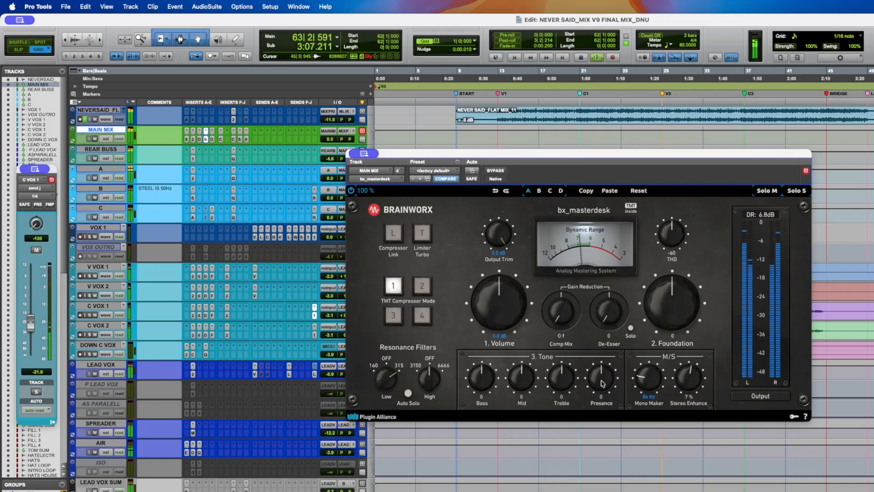
drag(603, 384, 607, 377)
key(space)
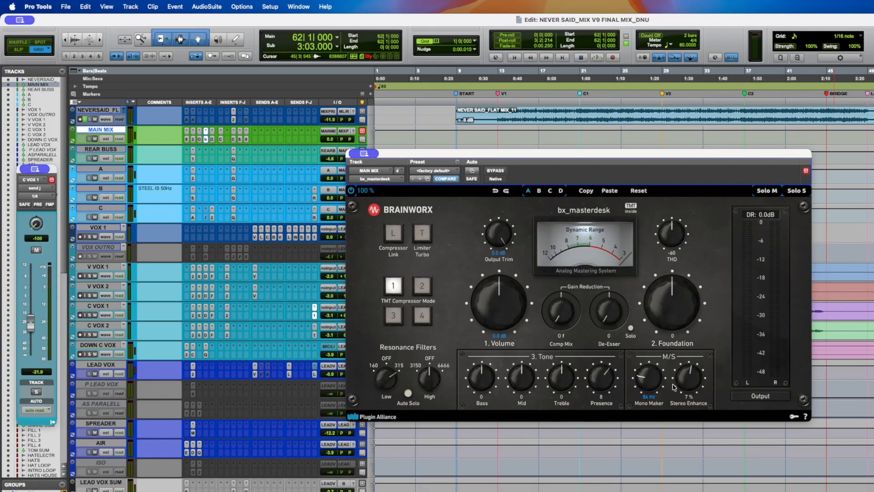
- Open the Dangerous BAX EQ insert on MAIN MIX and compare it bypassed and active during playback
click(212, 140)
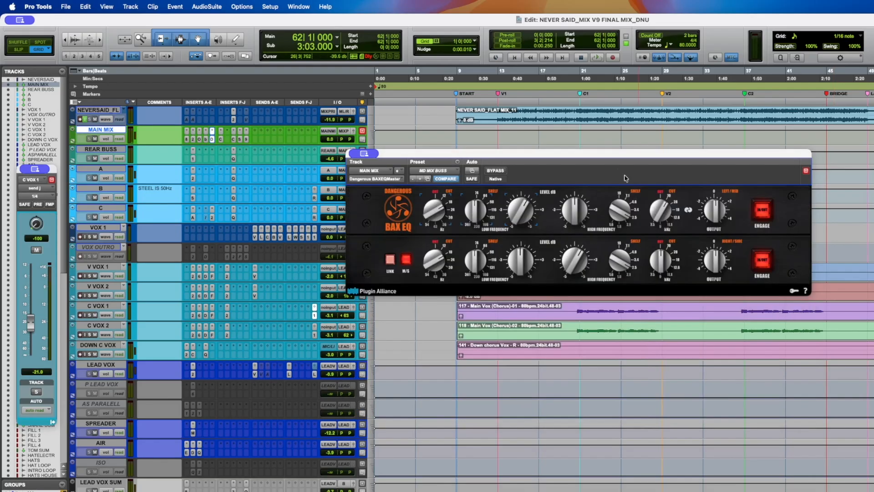
drag(589, 155, 537, 187)
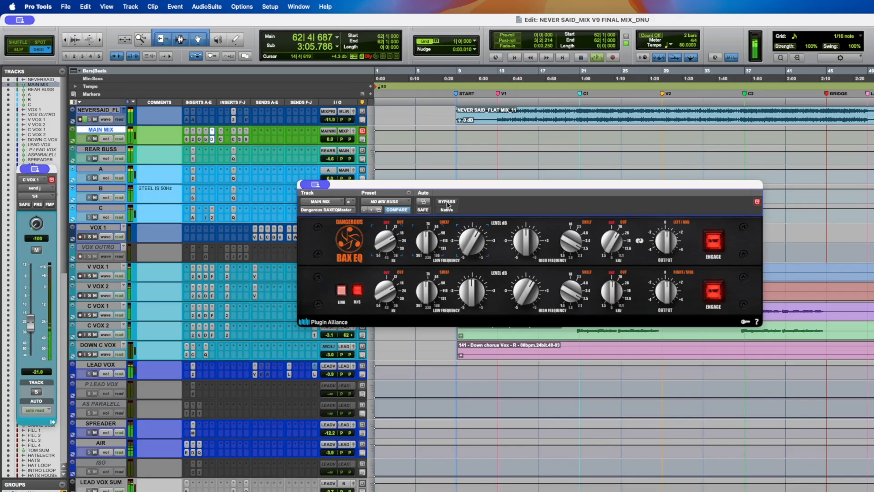
click(448, 202)
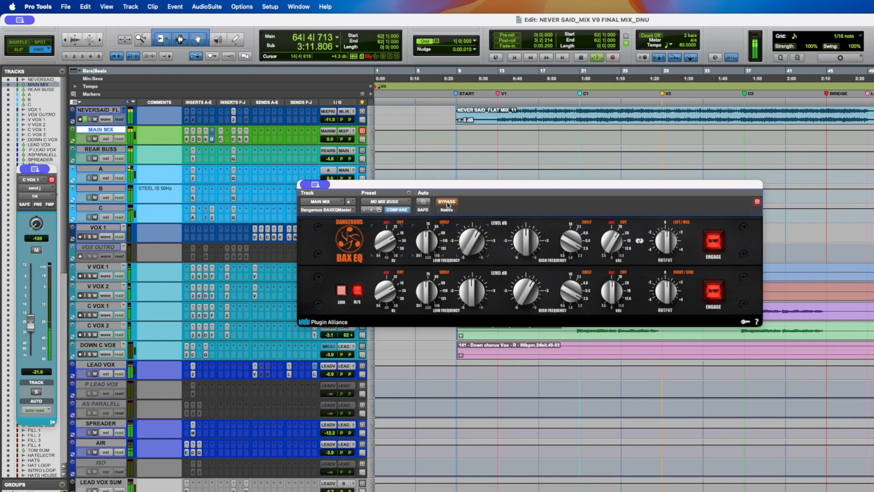
click(447, 202)
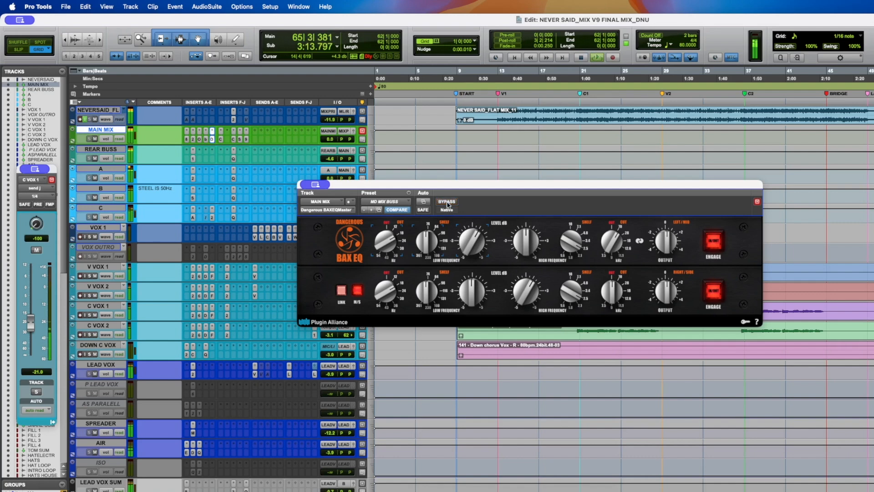
key(space)
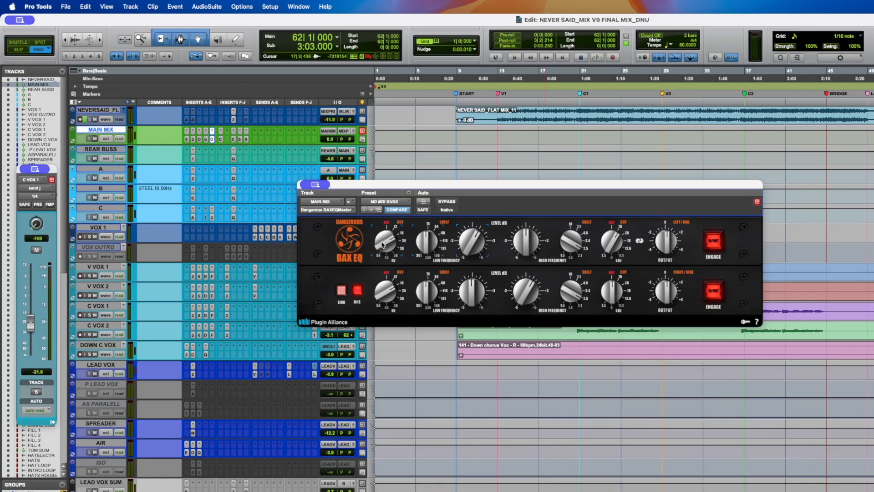
- Adjust the BAX EQ low-cut filter knobs on both channels while the mix plays back
key(space)
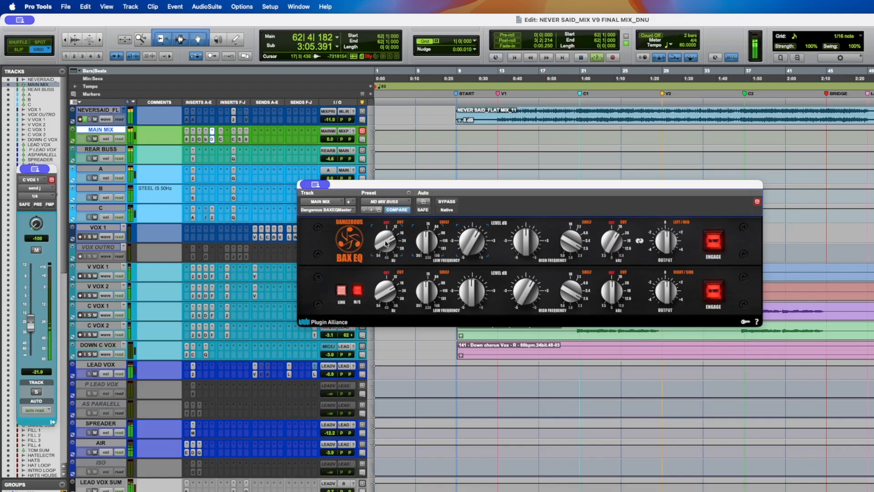
drag(385, 240, 381, 364)
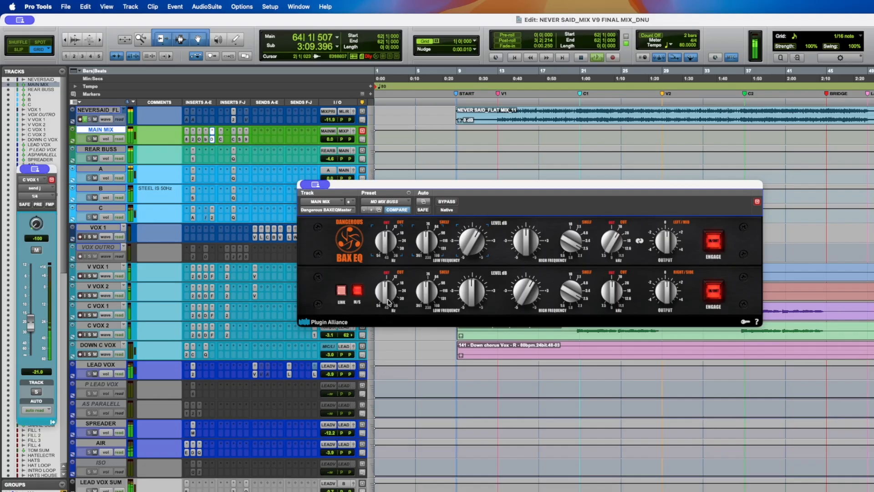
drag(389, 299, 389, 268)
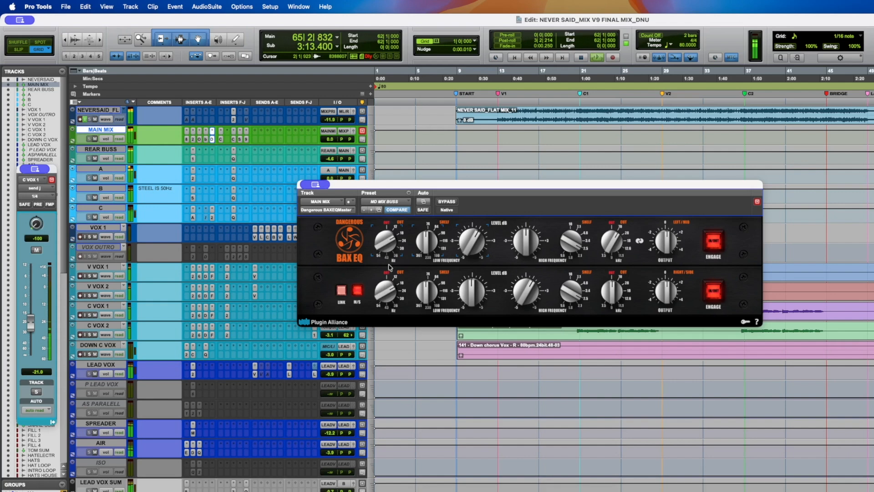
drag(388, 246, 387, 252)
drag(388, 293, 387, 298)
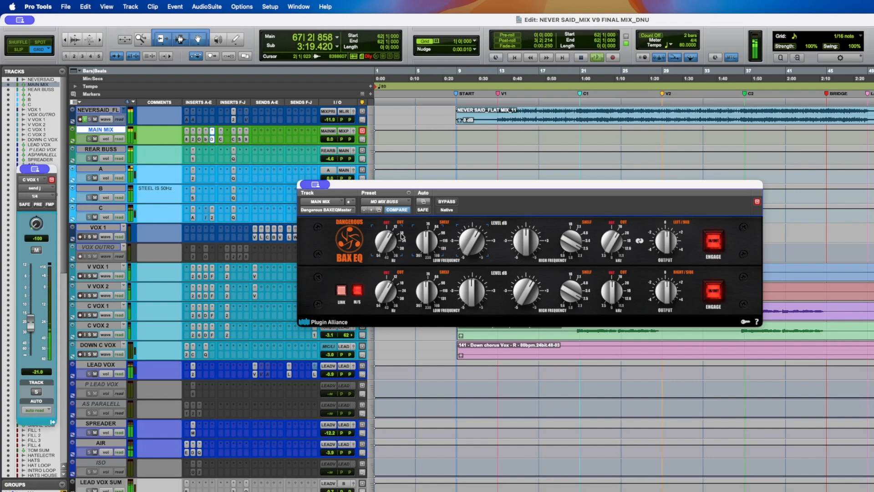
drag(387, 248, 389, 240)
drag(385, 293, 386, 287)
key(space)
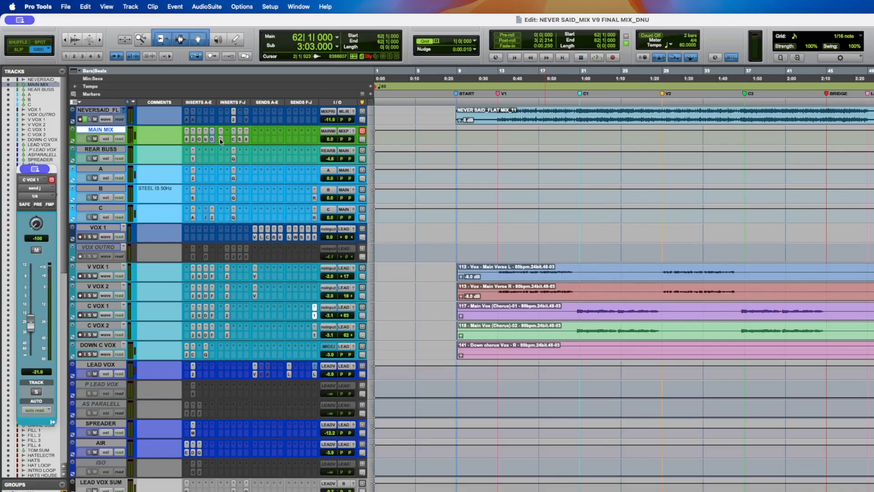
- Open the Curves AQ insert on MAIN MIX and compare it bypassed and active during playback
click(221, 139)
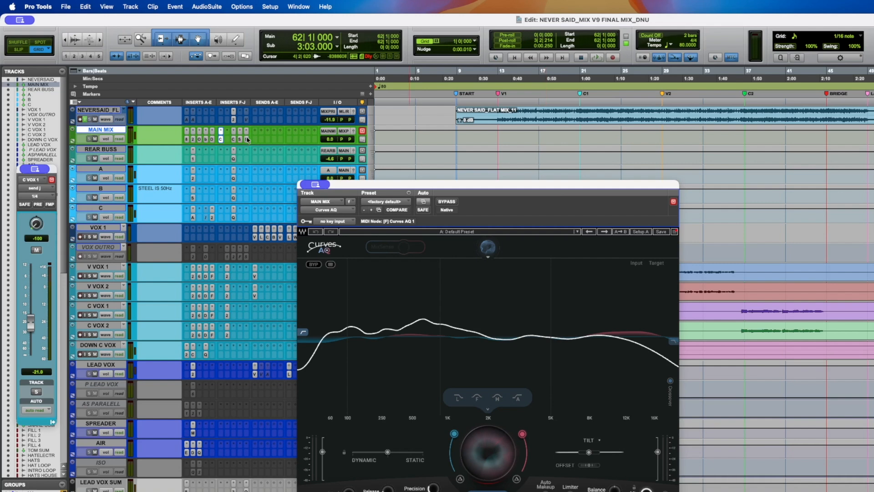
drag(397, 187, 389, 109)
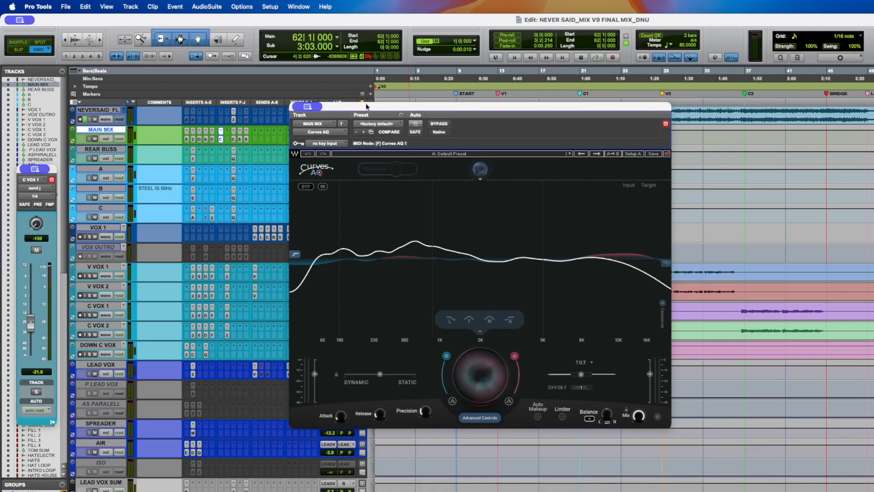
super+click(221, 142)
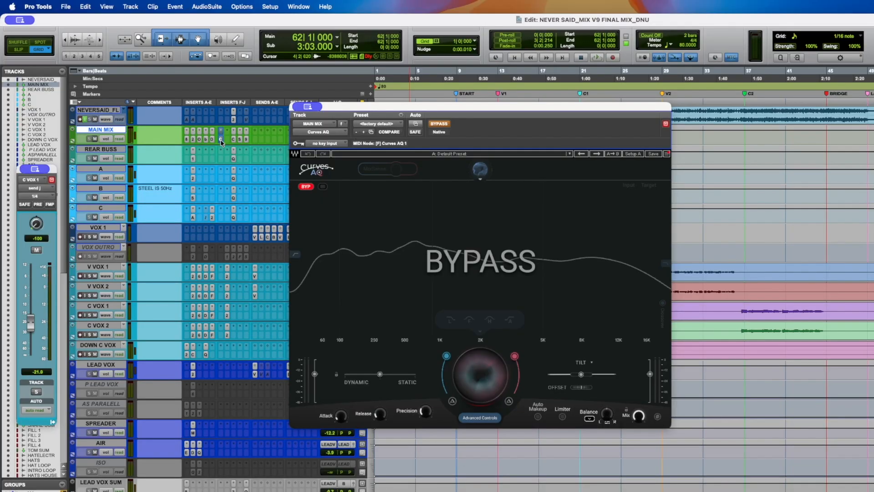
click(220, 140)
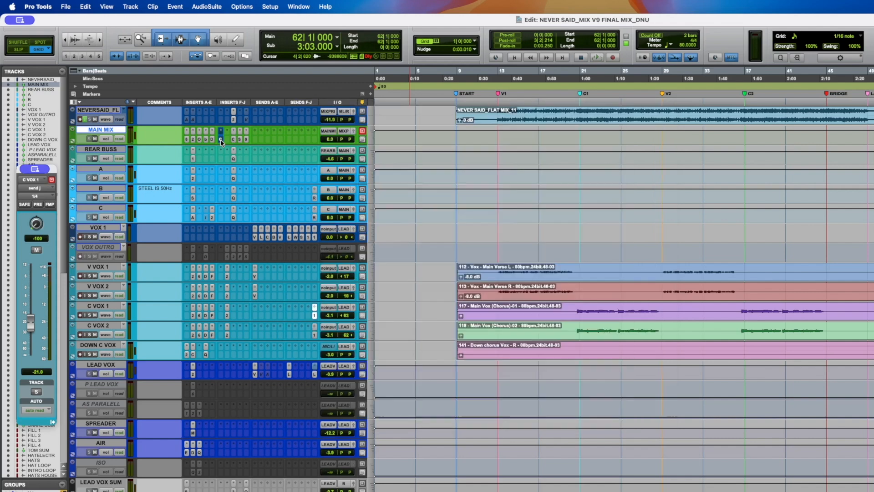
key(space)
click(221, 139)
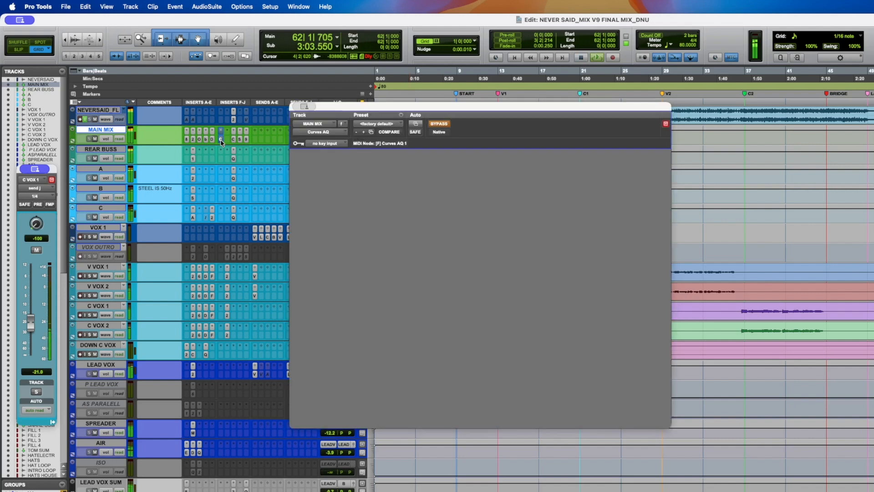
click(444, 126)
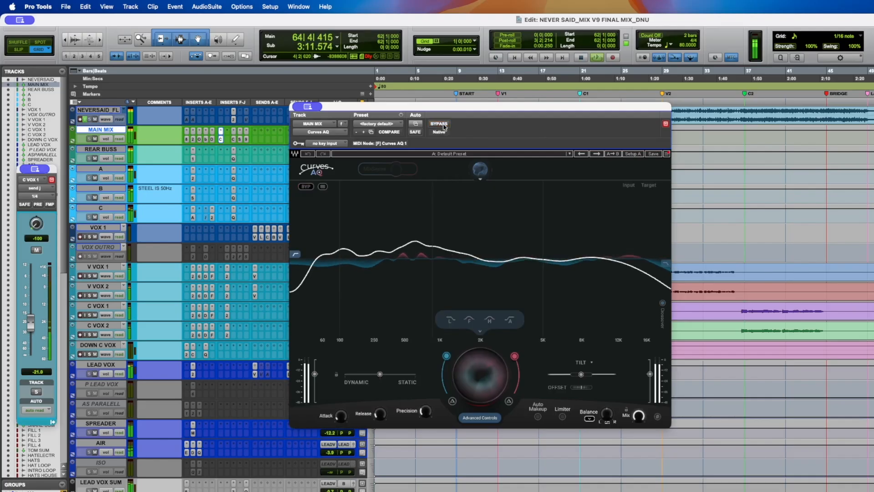
click(445, 127)
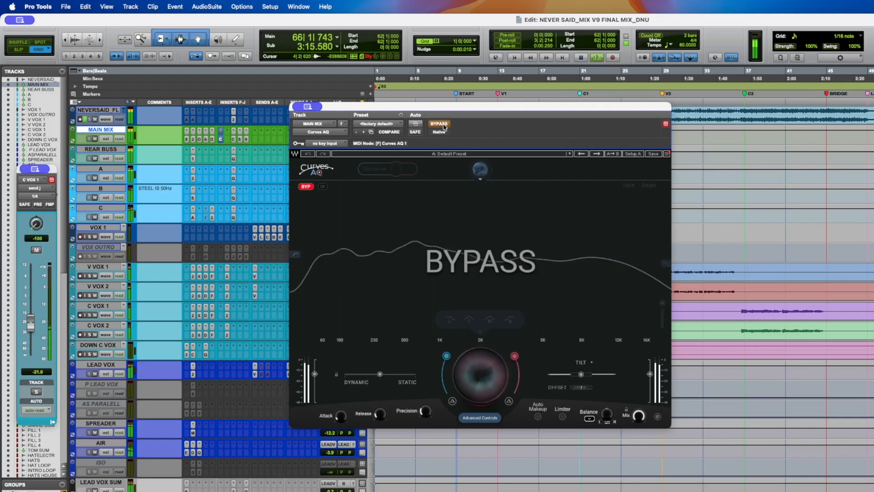
click(444, 127)
key(space)
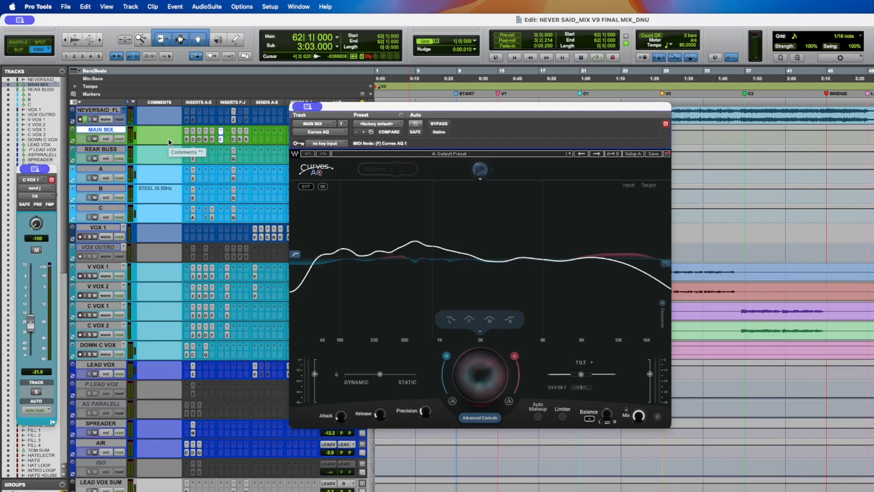
- Save the session and compare the MAIN MIX inserts bypassed and active during playback
key(shift+a)
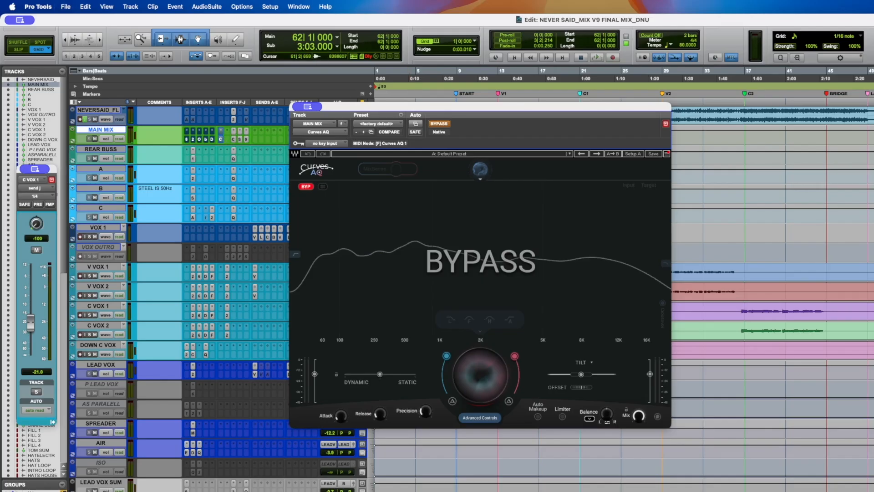
key(super+s)
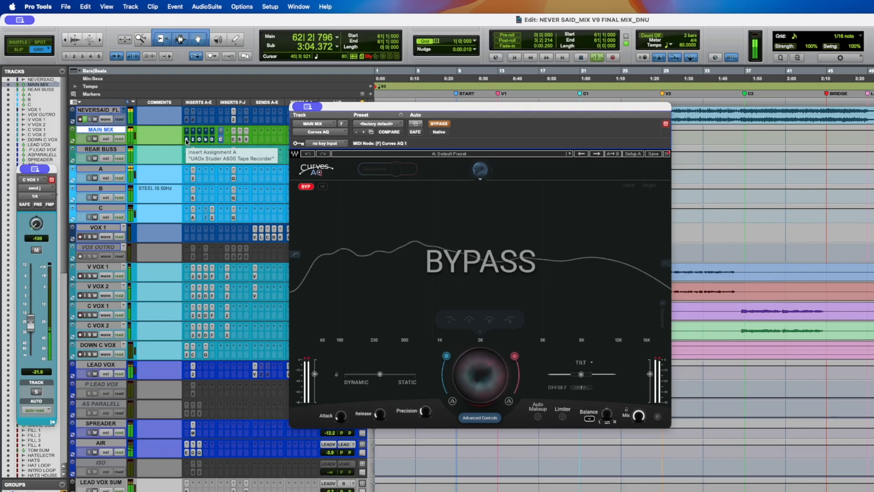
super+click(186, 140)
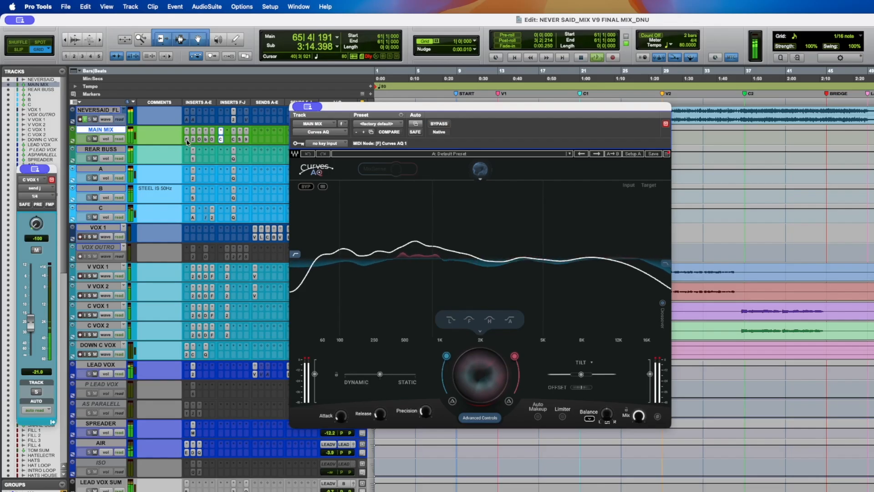
super+click(222, 140)
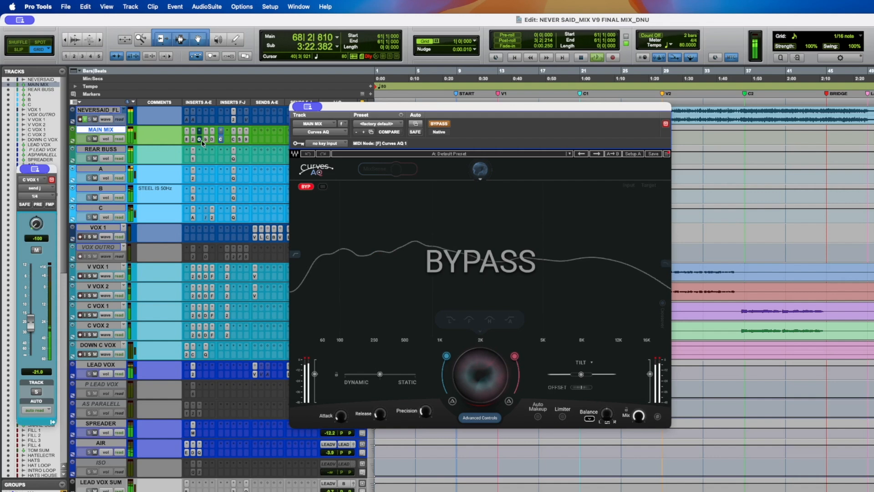
super+click(221, 139)
key(space)
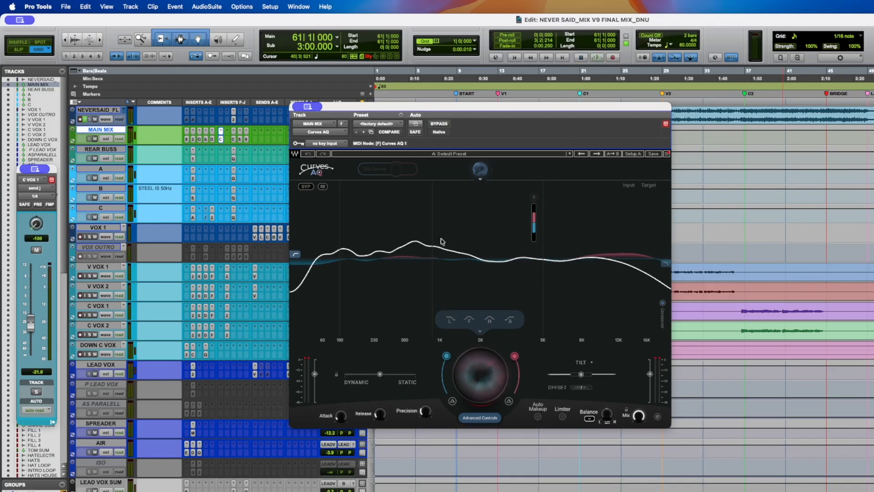
- Set the Curves AQ overall processing amount to 50 and close its window
drag(482, 378, 482, 377)
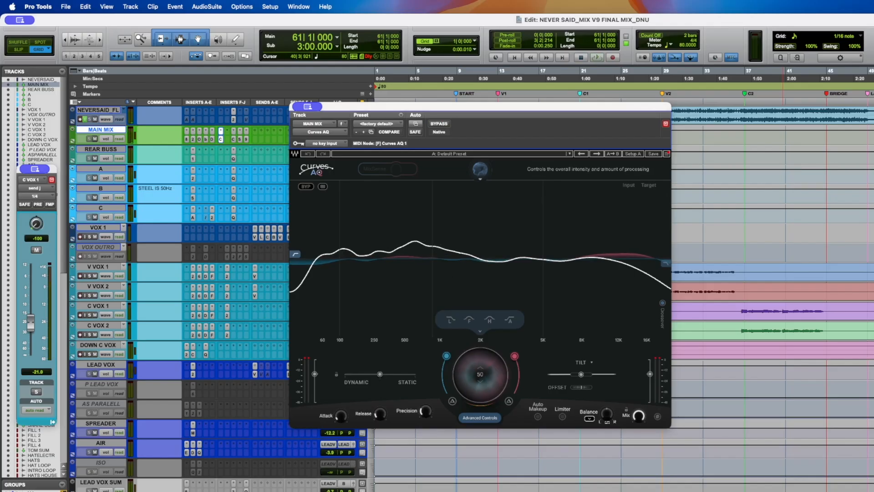
mouse_move(641, 417)
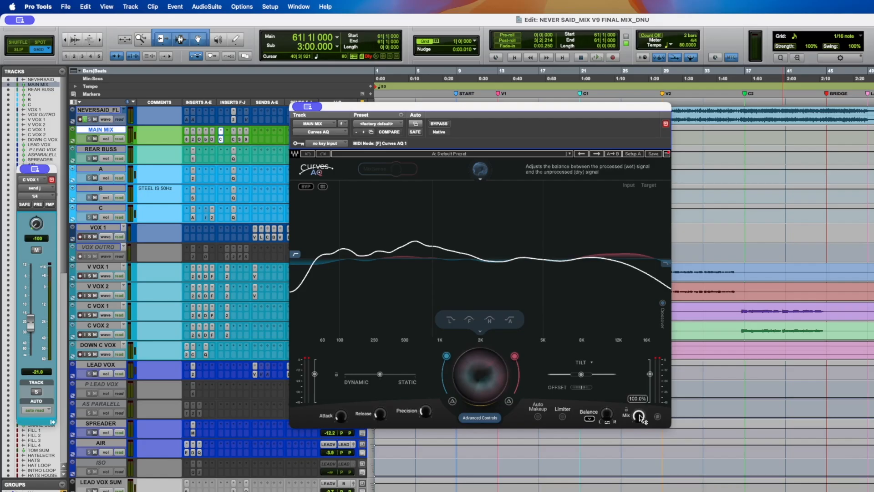
click(223, 140)
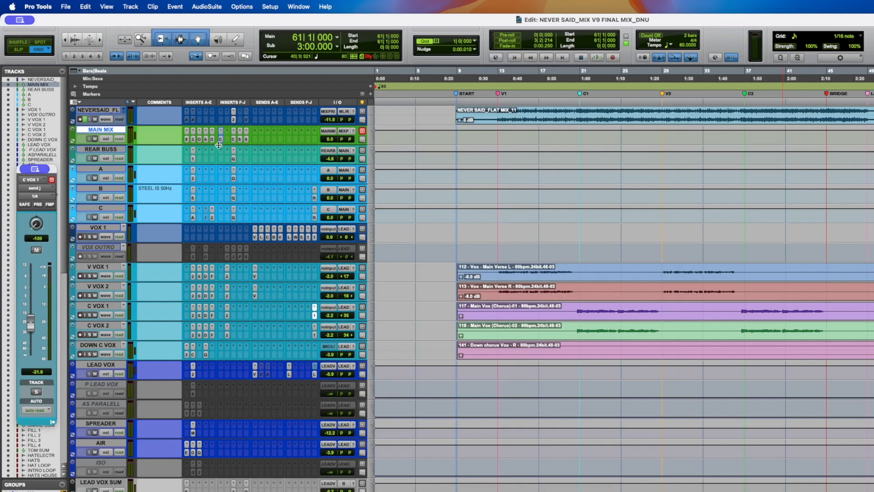
- Open the Dyn3 Compressor/Limiter insert on MAIN MIX, reposition its window, and audition it during playback
click(233, 139)
drag(377, 140, 403, 140)
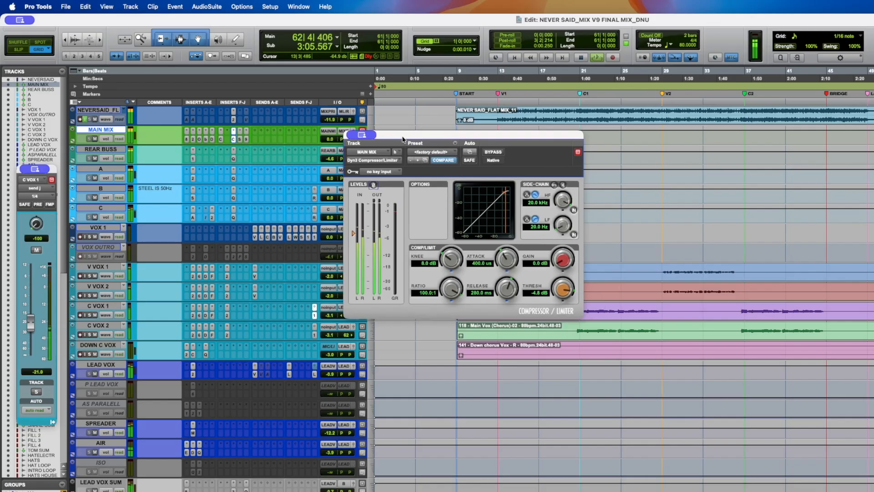
drag(403, 140, 344, 136)
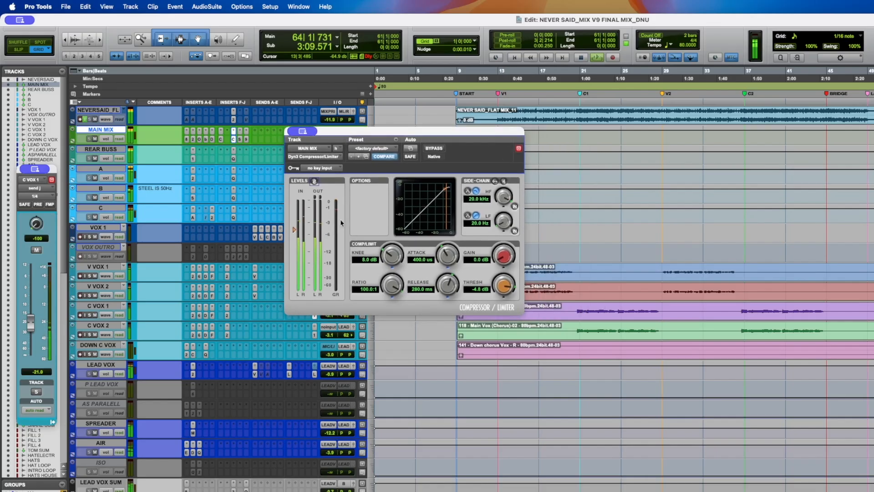
key(space)
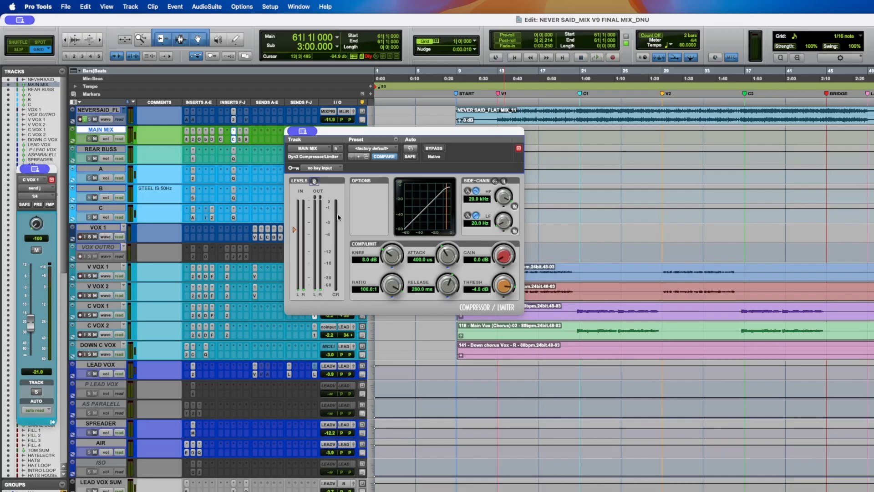
key(space)
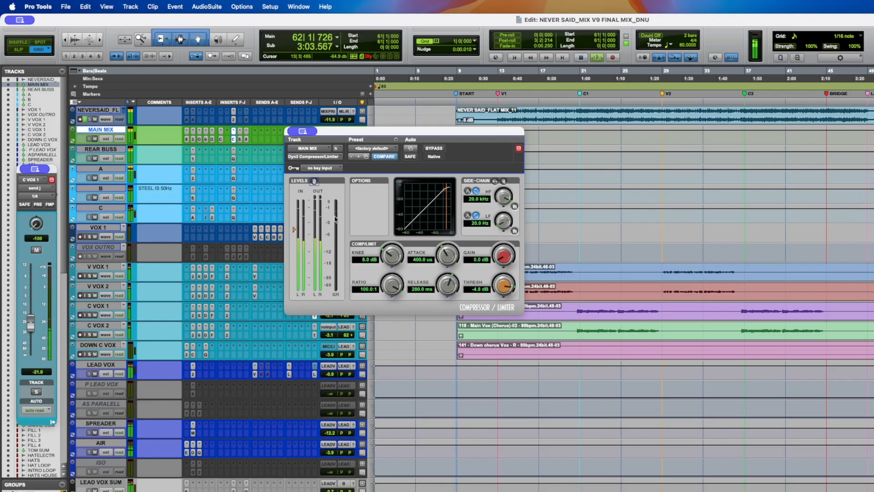
key(space)
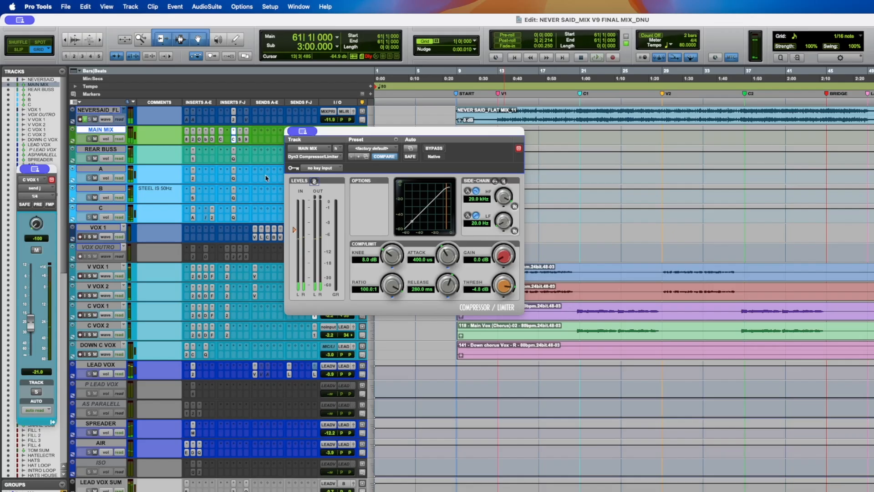
- Open the StandardCLIP insert on MAIN MIX and compare it bypassed and active during playback
click(241, 140)
mouse_move(431, 138)
mouse_down()
mouse_move(423, 142)
mouse_move(433, 143)
mouse_up()
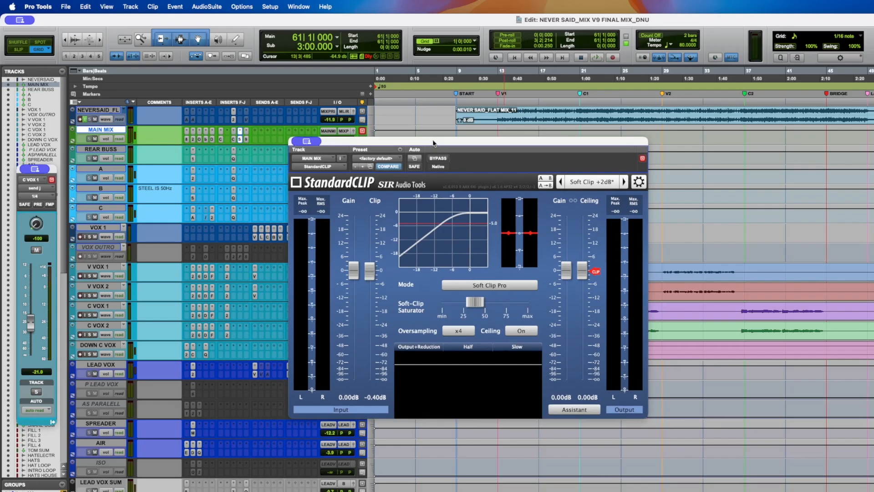
mouse_move(466, 309)
mouse_move(372, 309)
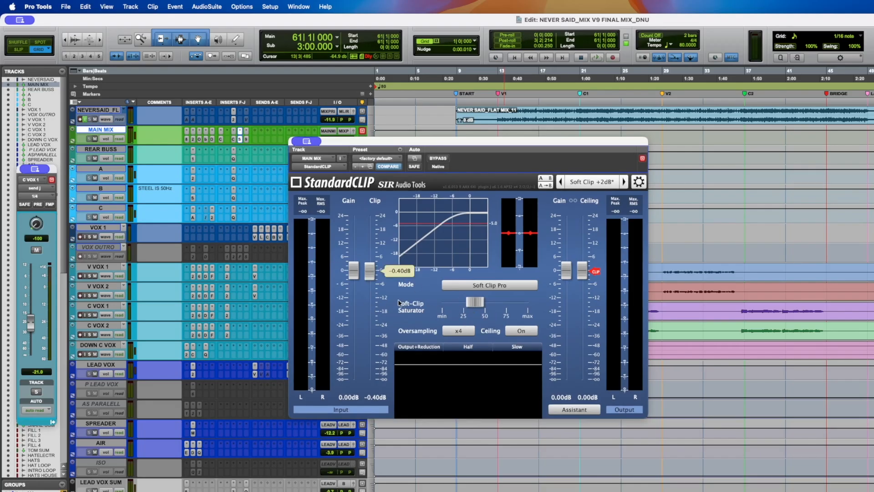
key(space)
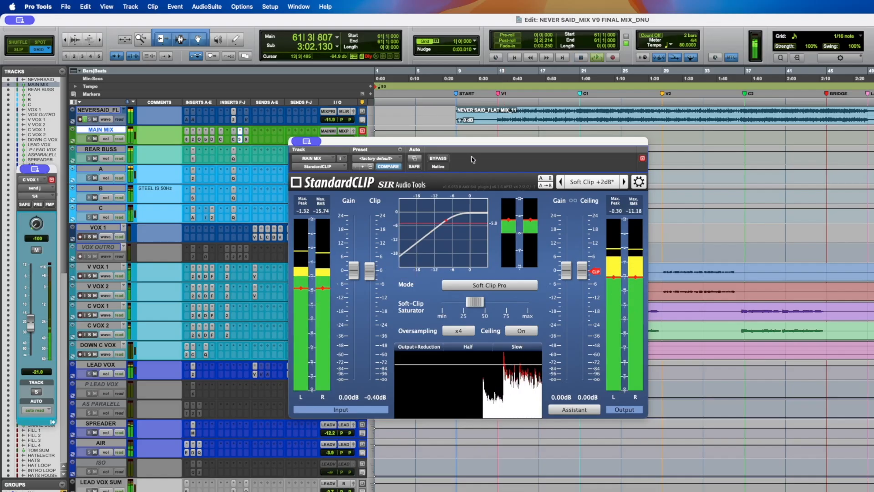
click(438, 159)
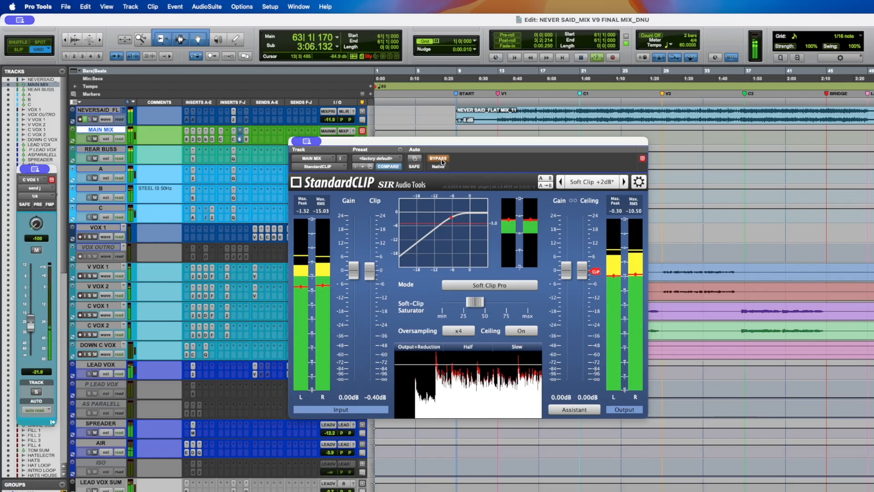
click(441, 161)
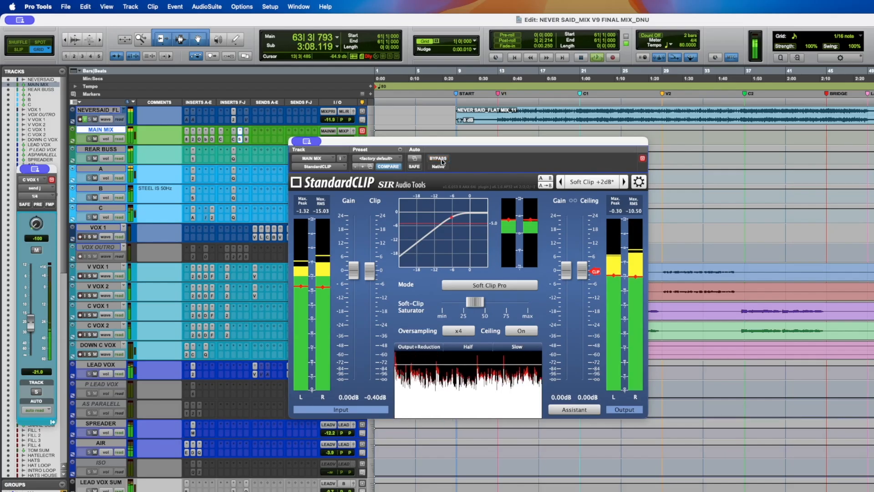
- Nudge the StandardCLIP Soft-Clip Saturator slider while the mix plays back
mouse_move(475, 301)
mouse_move(475, 301)
mouse_down()
mouse_move(454, 302)
mouse_move(475, 303)
mouse_up()
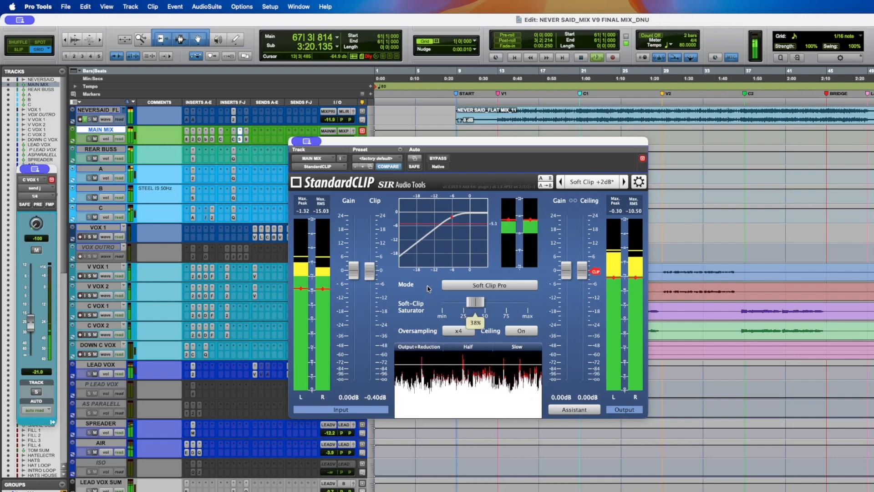
key(space)
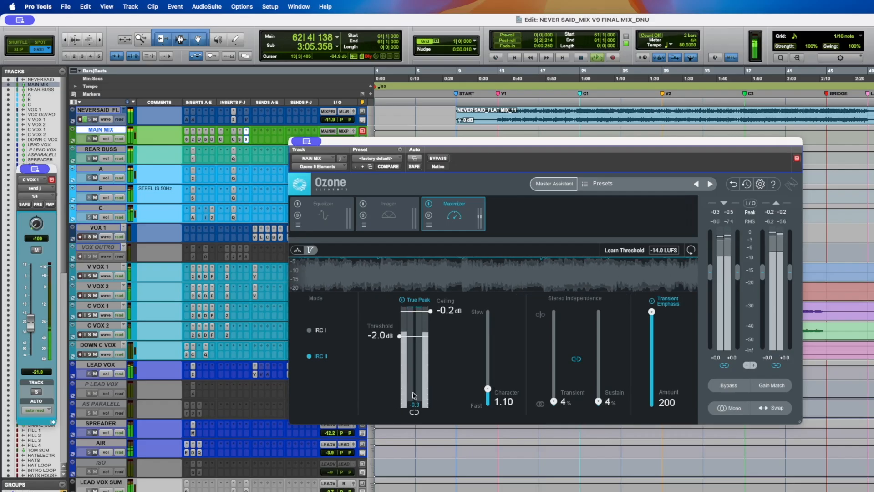
- Move the Ozone 9 Elements window and set the Maximizer's Transient stereo independence to 46%
drag(369, 144, 356, 124)
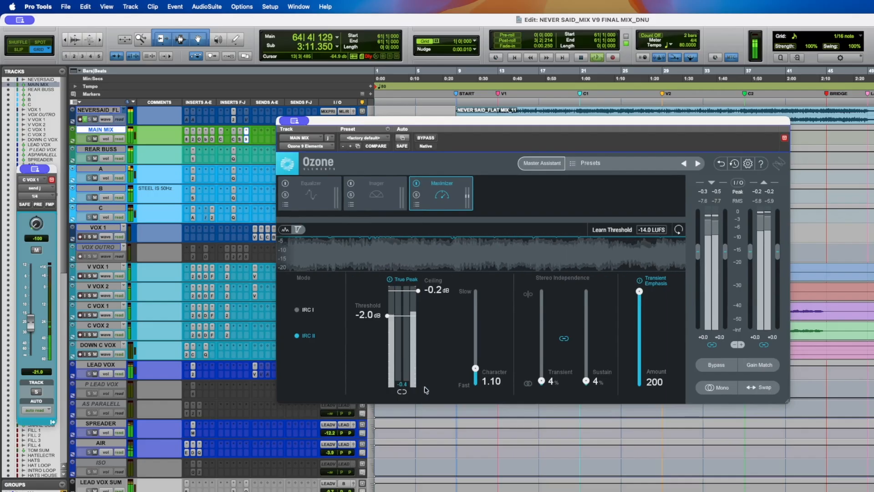
drag(541, 381, 542, 343)
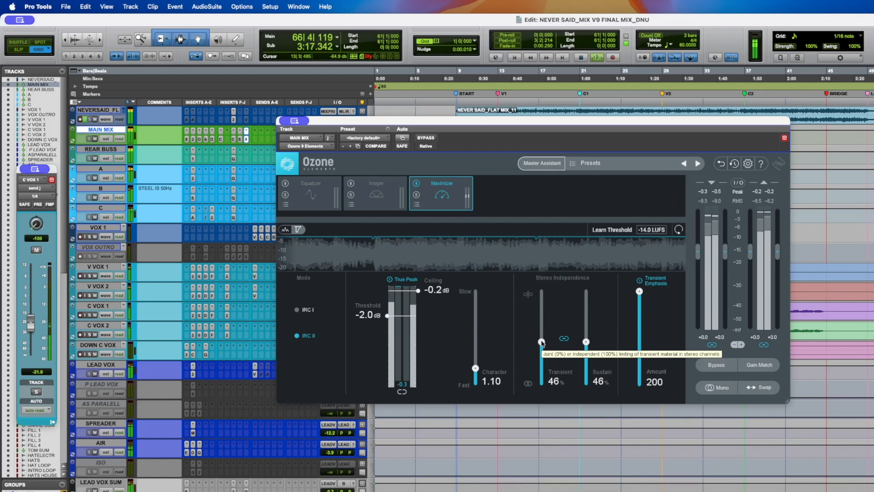
- Drop the Maximizer's linked Transient and Sustain stereo independence to 0% and restart playback just before the V2 marker
drag(541, 343, 541, 457)
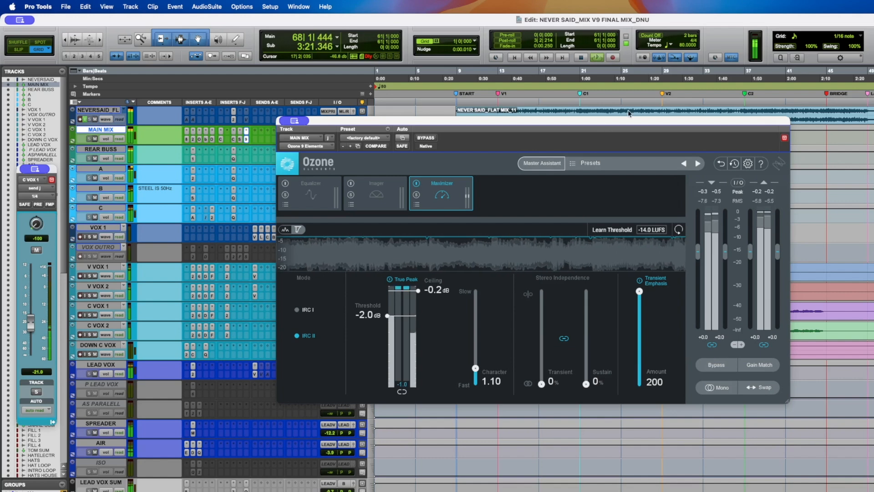
key(space)
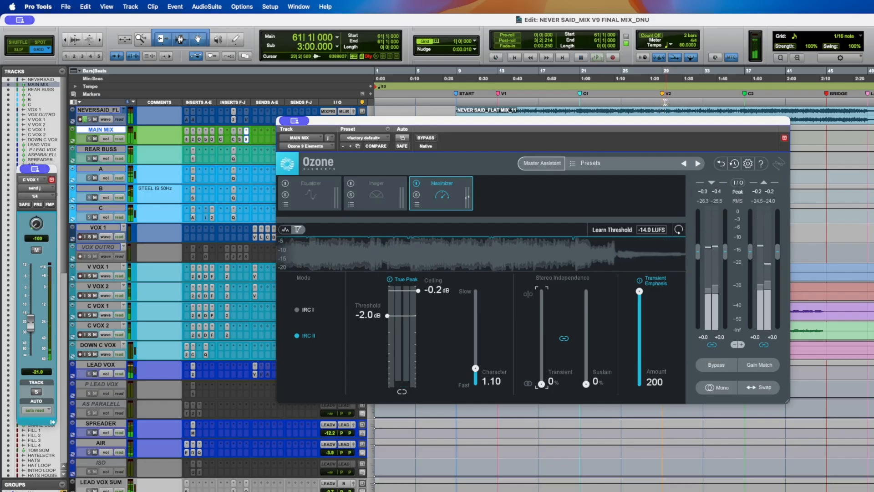
click(664, 95)
key(space)
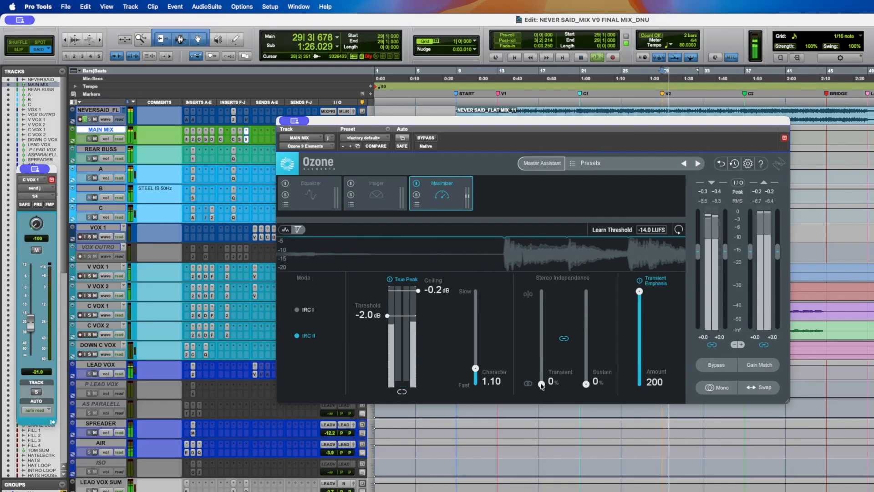
- Sweep the Transient stereo independence up and back down, leaving it at 4%, then stop playback
drag(541, 384, 542, 304)
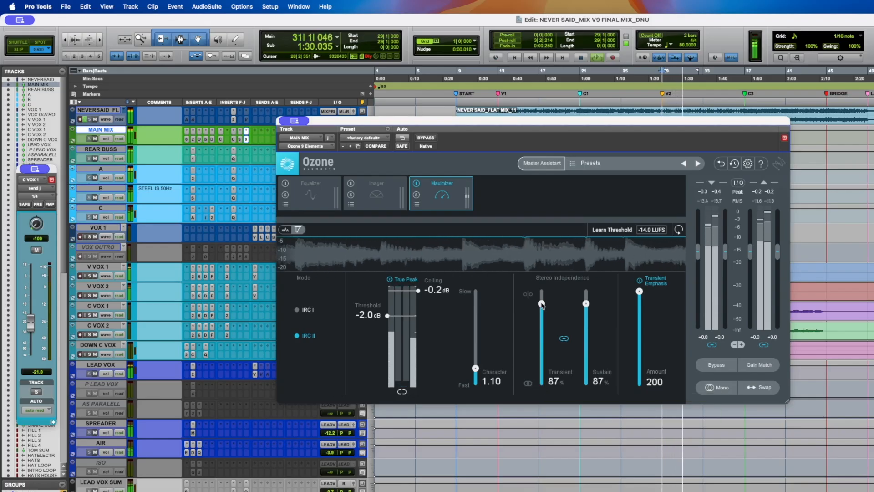
drag(541, 304, 548, 428)
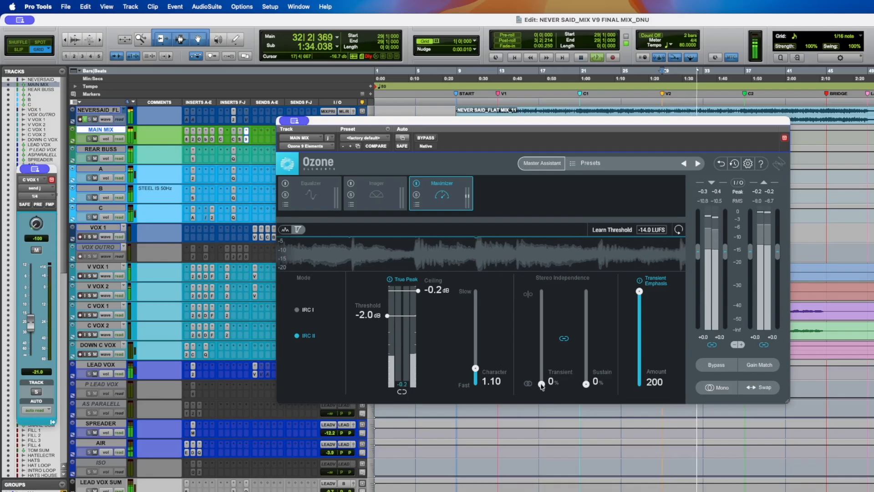
drag(540, 383, 543, 383)
key(space)
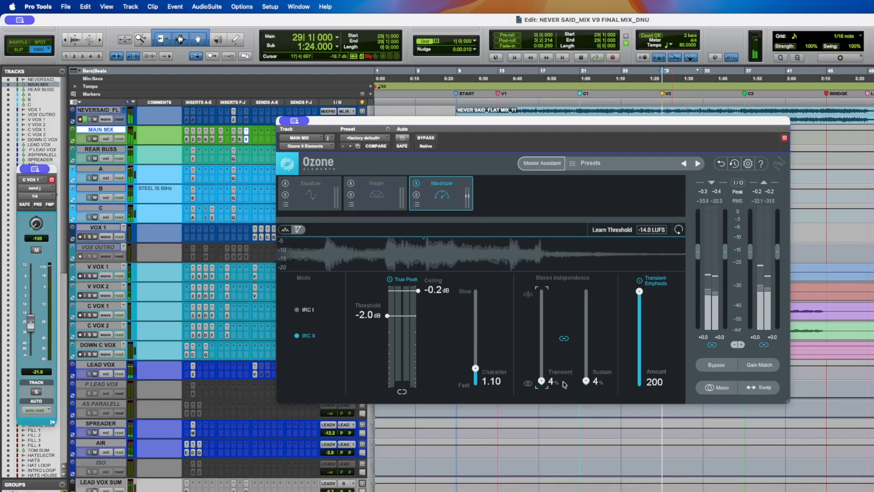
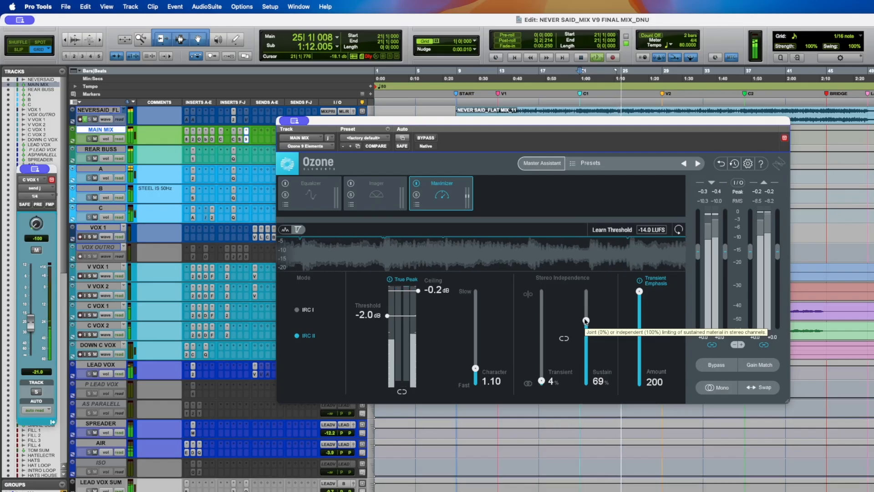
- Lower the Maximizer's Sustain stereo independence to 4% and stop playback
drag(587, 320, 586, 385)
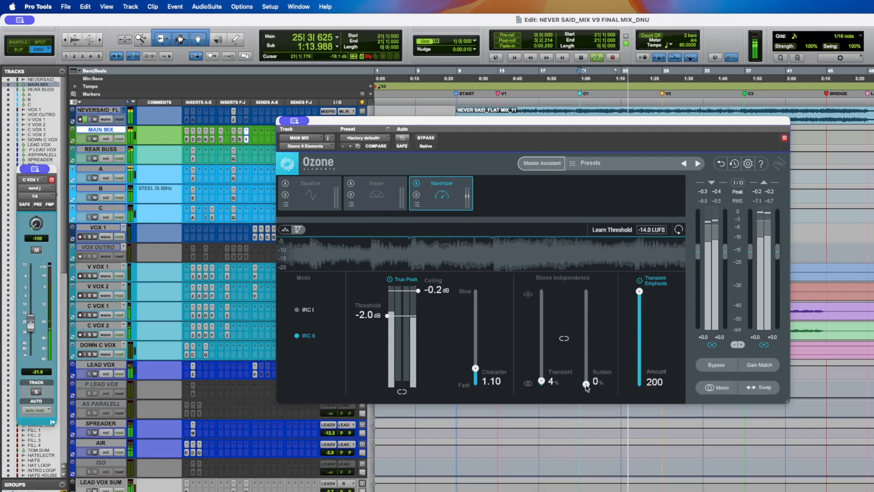
key(space)
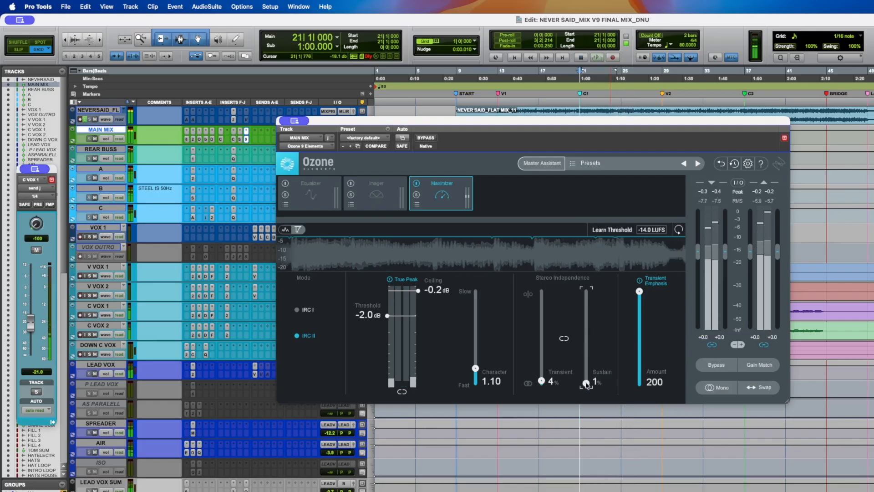
drag(586, 385, 585, 381)
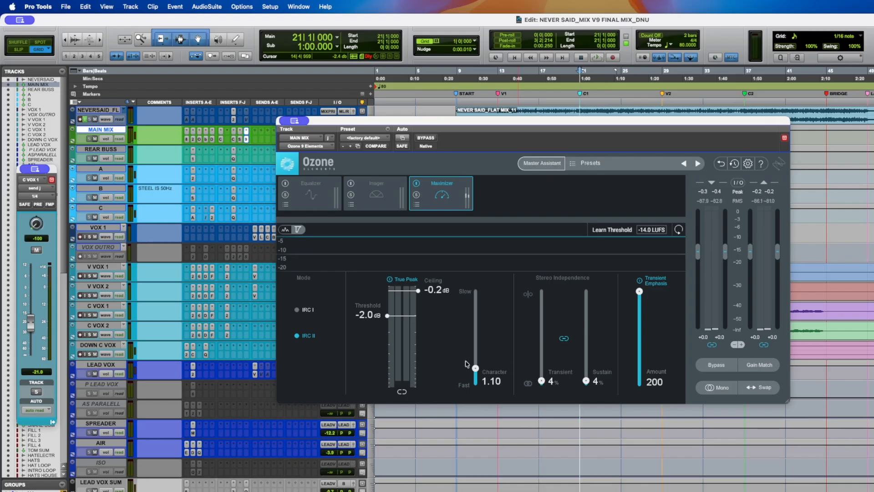
- Close the Ozone window and meter the NEVERSAID_FLAT reference track with Youlean Loudness Meter 2 during playback
click(283, 121)
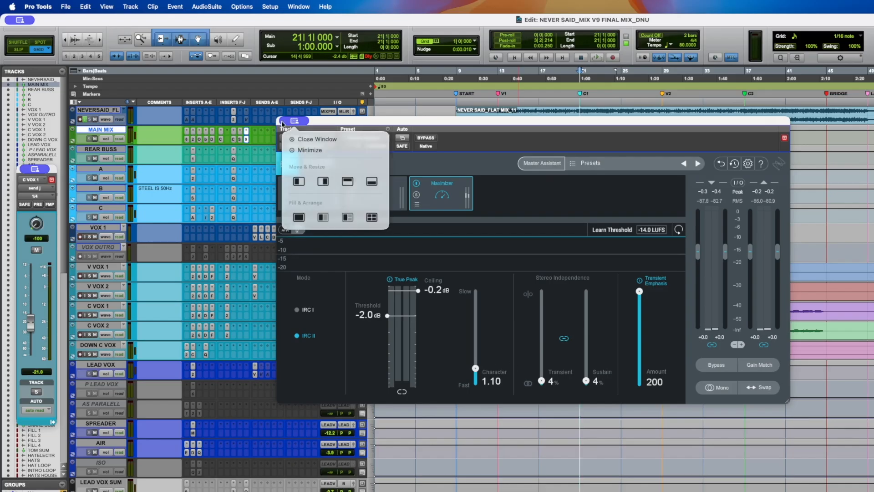
click(246, 141)
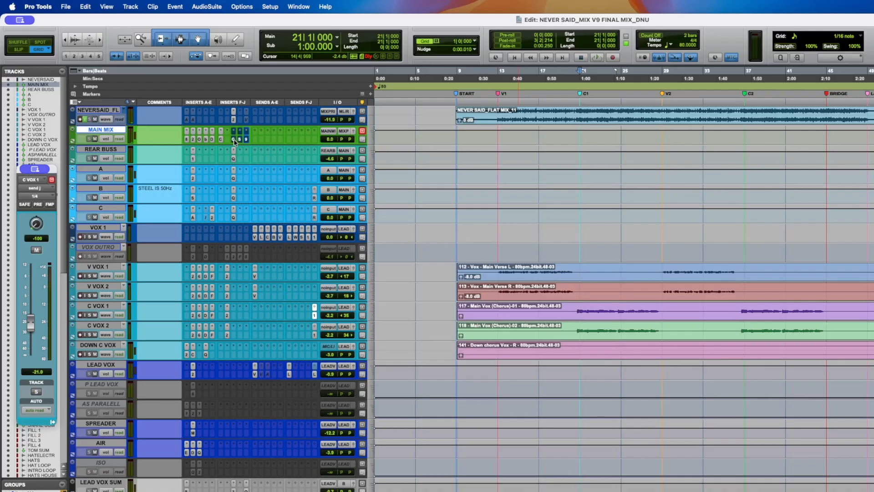
click(234, 112)
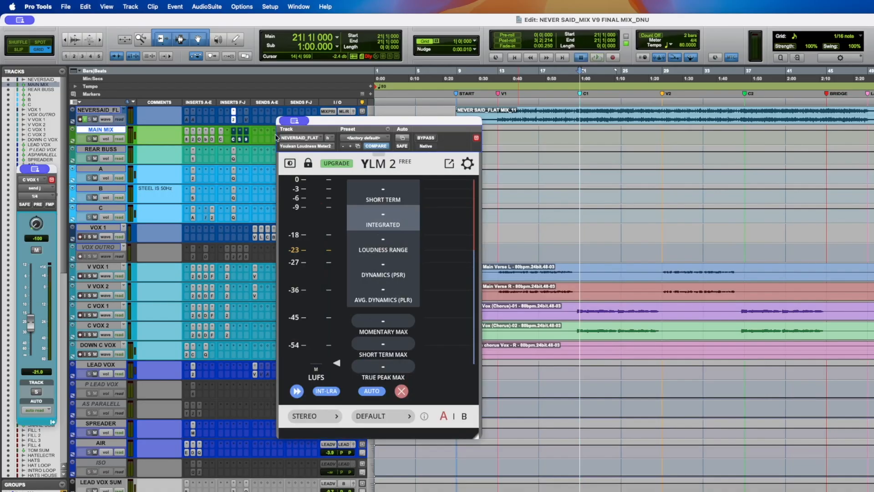
key(space)
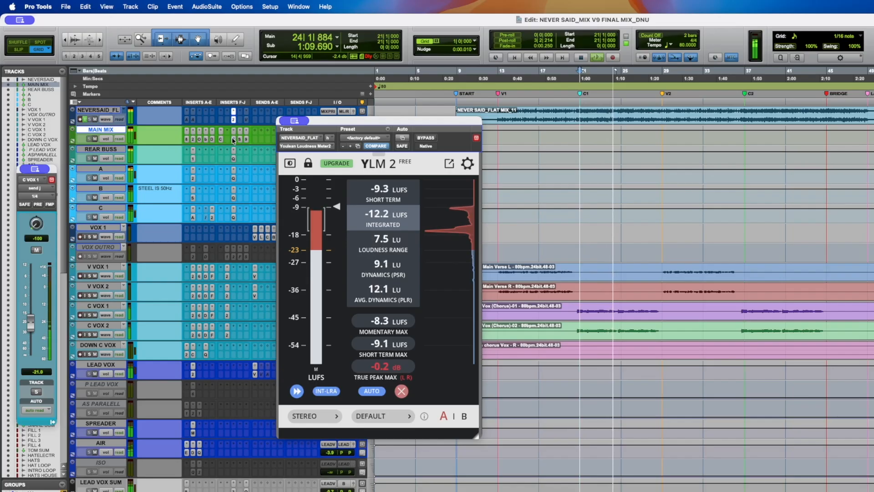
key(space)
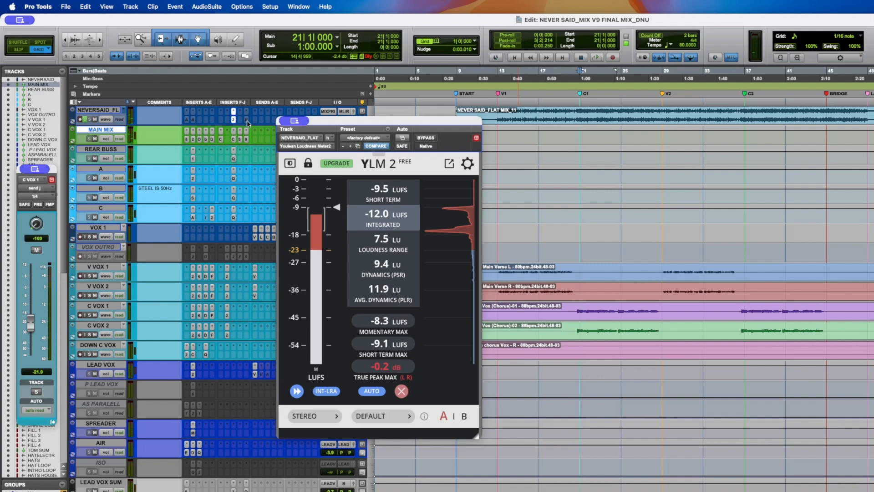
click(234, 120)
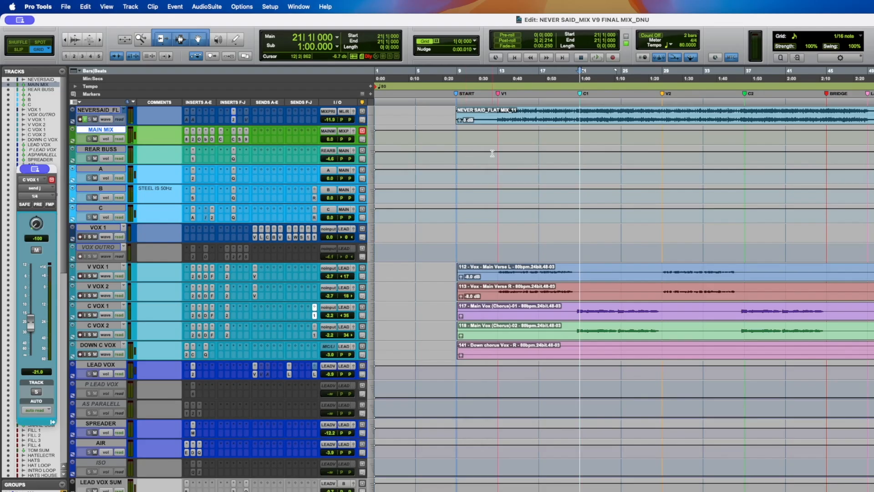
- Select track A on its own and briefly play back the mix
click(109, 150)
shift+click(101, 208)
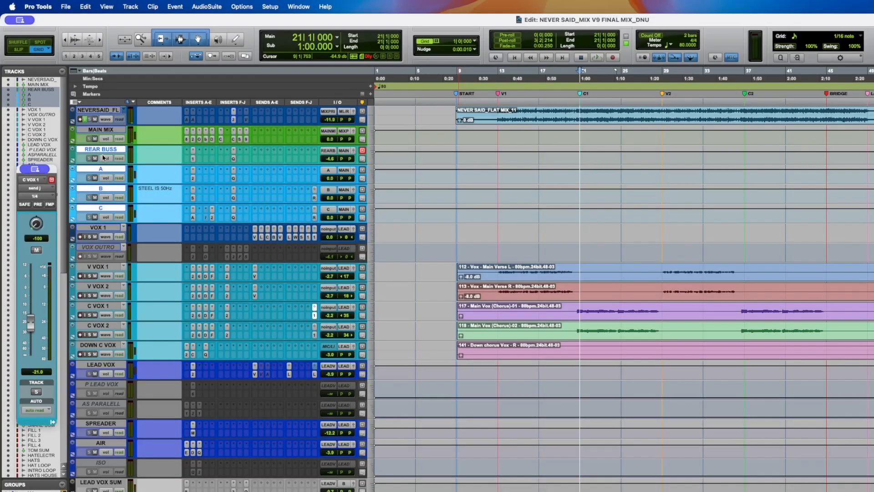
super+click(99, 149)
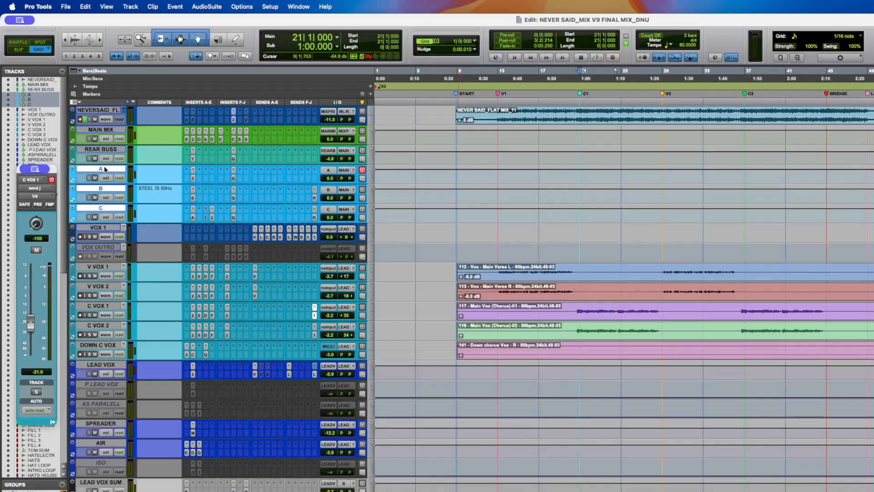
click(104, 169)
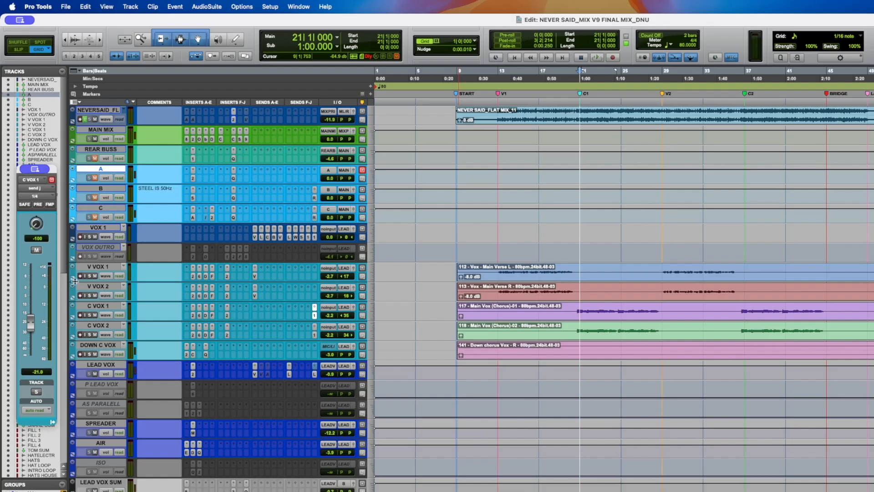
key(space)
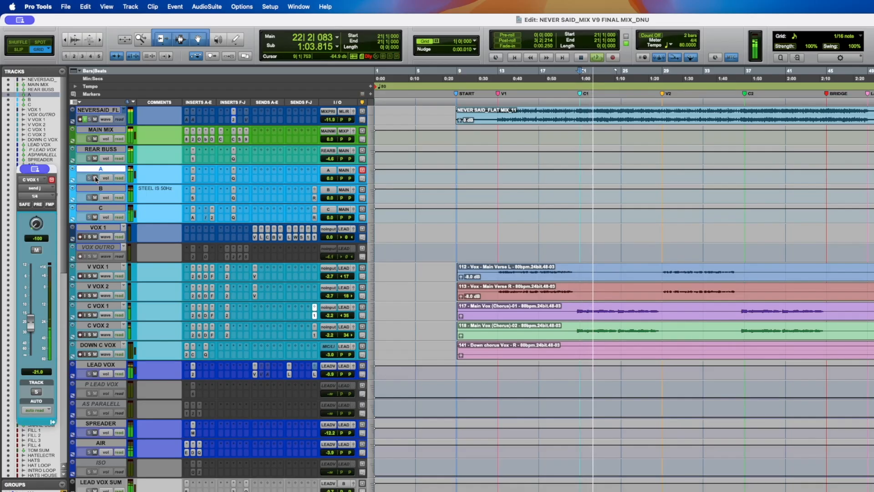
key(space)
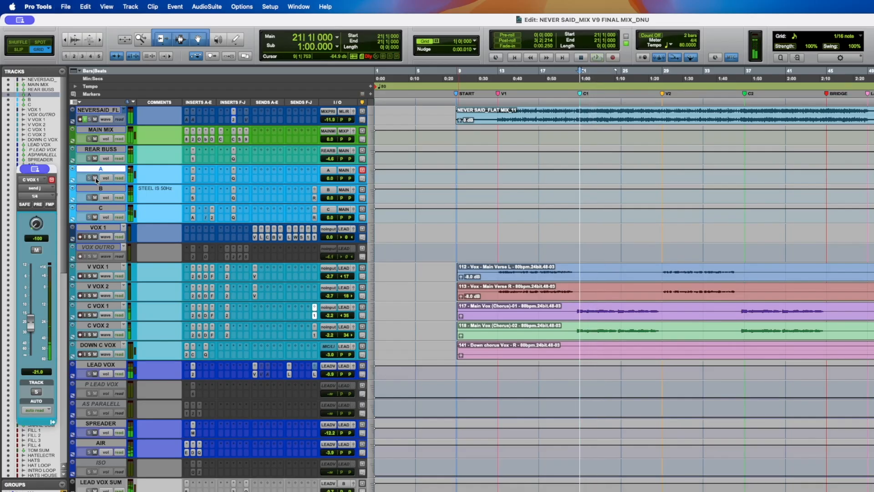
- Open the API-2500 compressor on track A and compare it bypassed and active during playback
click(193, 170)
drag(382, 123, 389, 160)
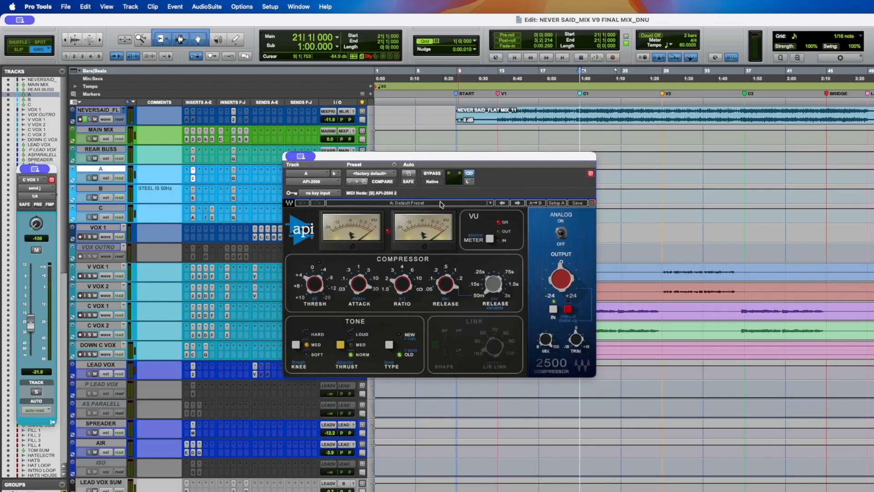
key(space)
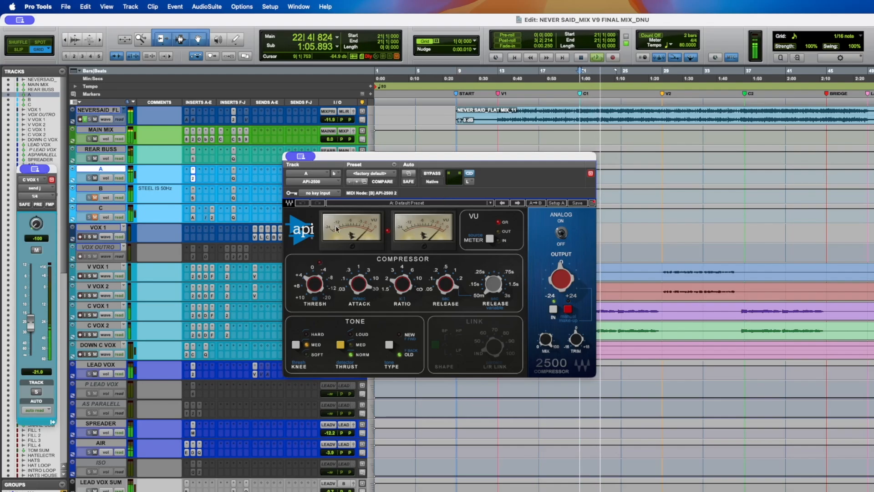
click(431, 174)
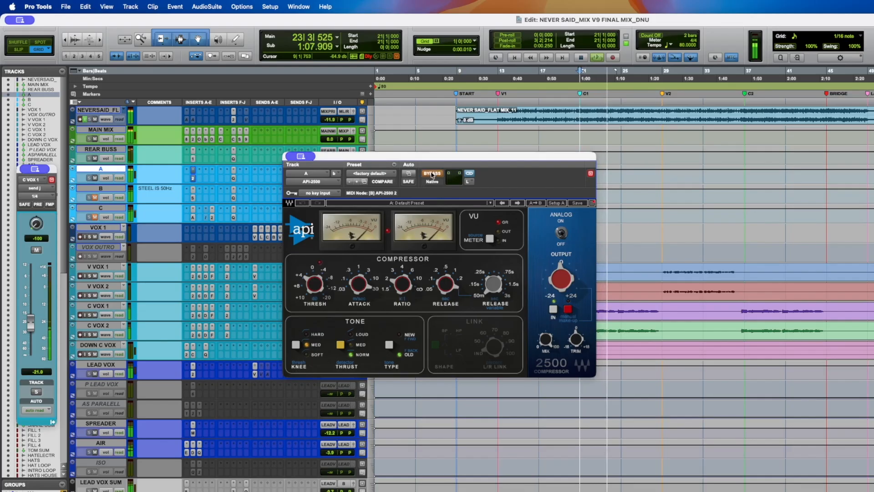
click(432, 175)
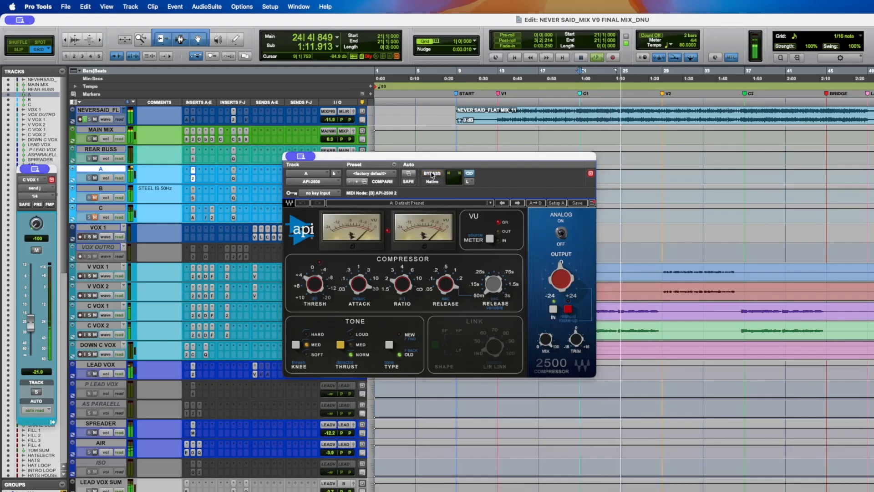
key(space)
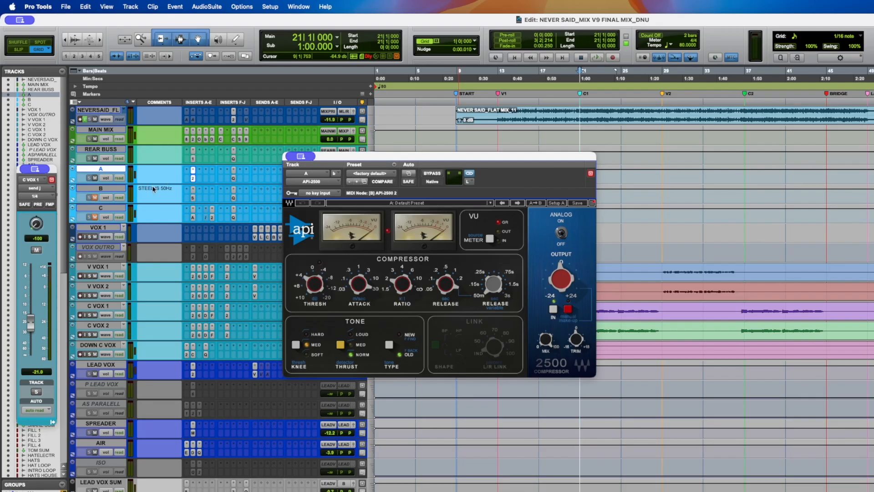
- Select track C and open its Abbey Road TG Mastering Chain insert
click(96, 217)
click(101, 209)
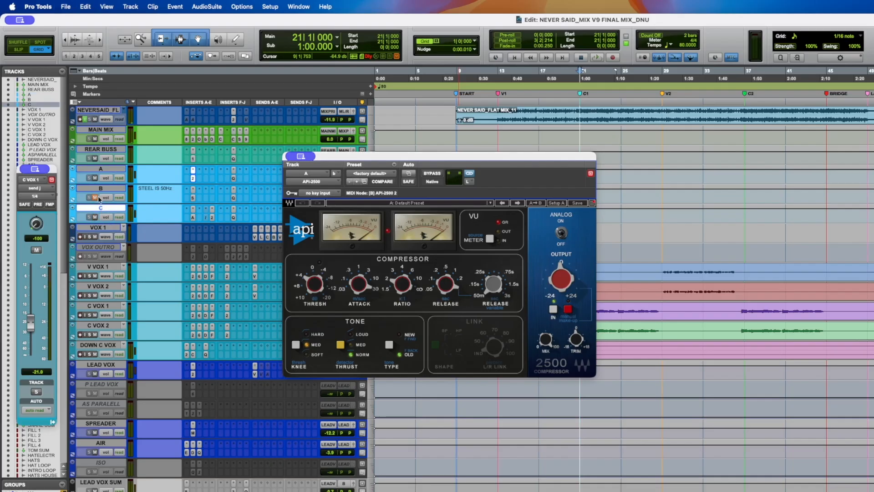
click(193, 218)
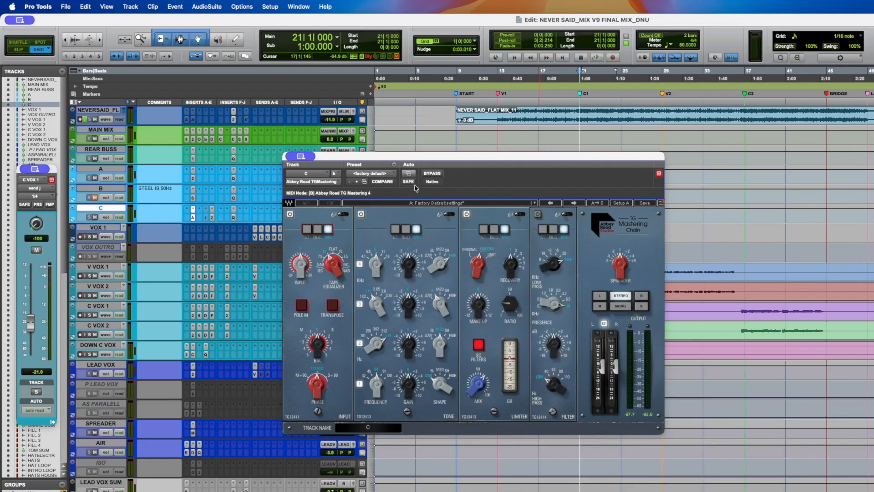
drag(414, 161, 419, 155)
- Play back and compare the TG Mastering Chain bypassed and active
key(space)
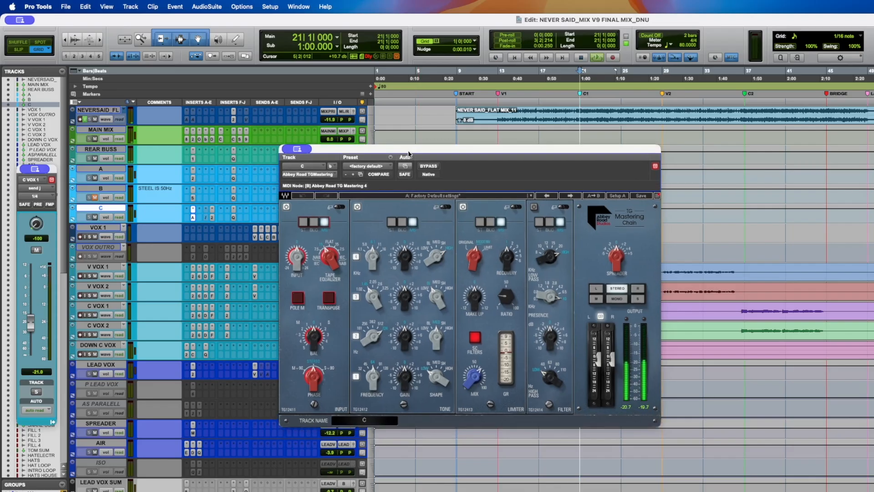
click(427, 167)
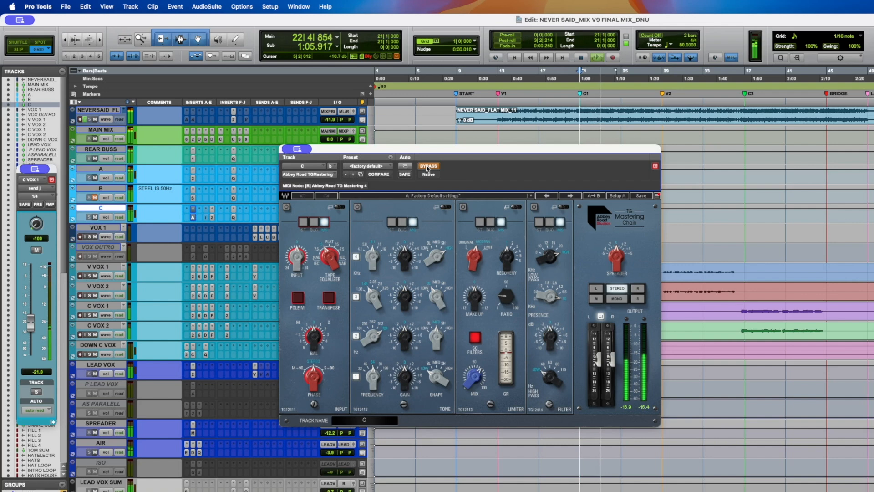
click(427, 166)
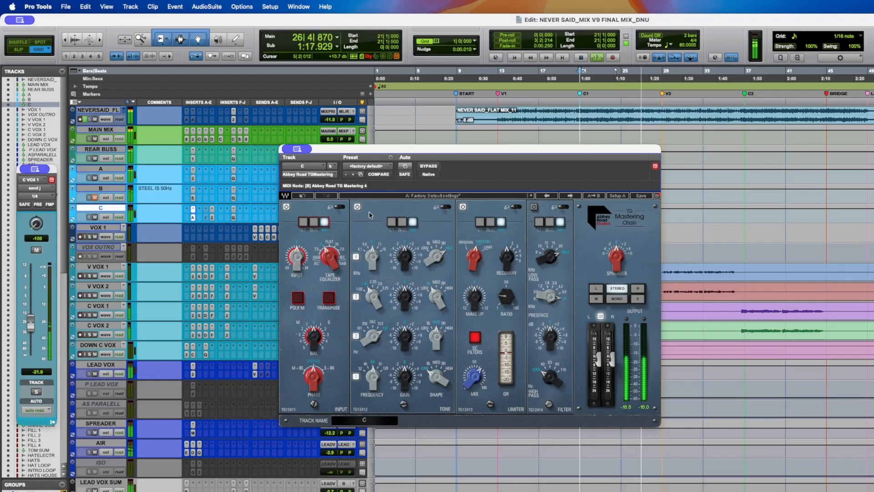
- Inspect the TG Mastering Chain's expanded stereo tone section and the limiter's Mix setting
click(451, 207)
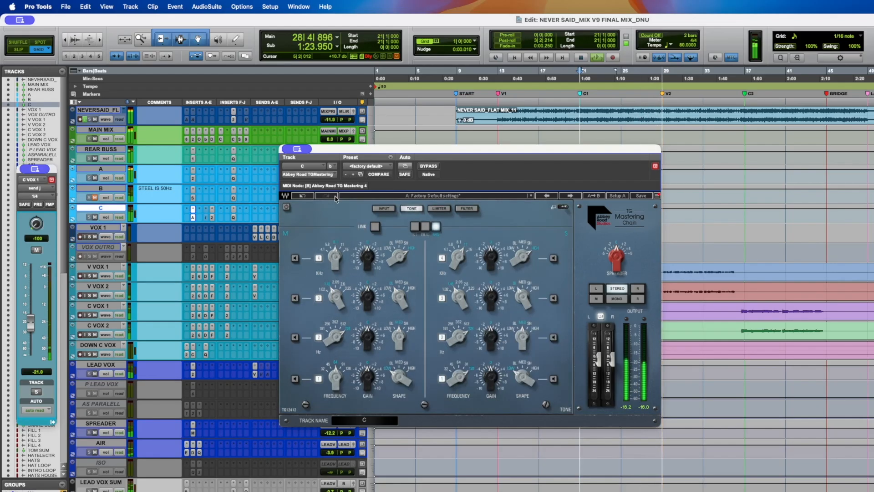
click(563, 206)
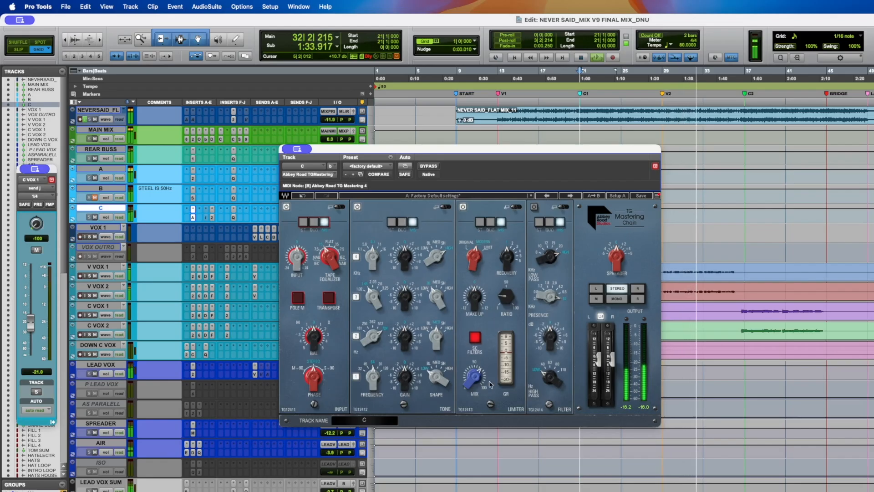
click(475, 377)
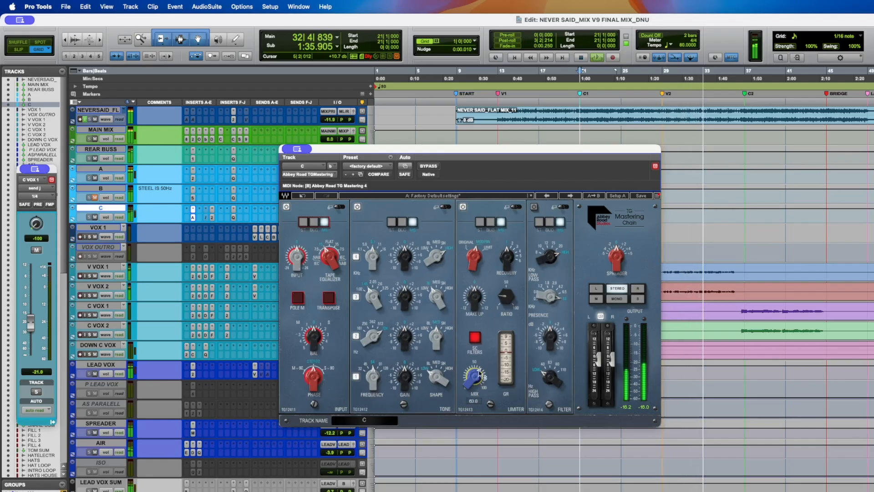
mouse_move(509, 298)
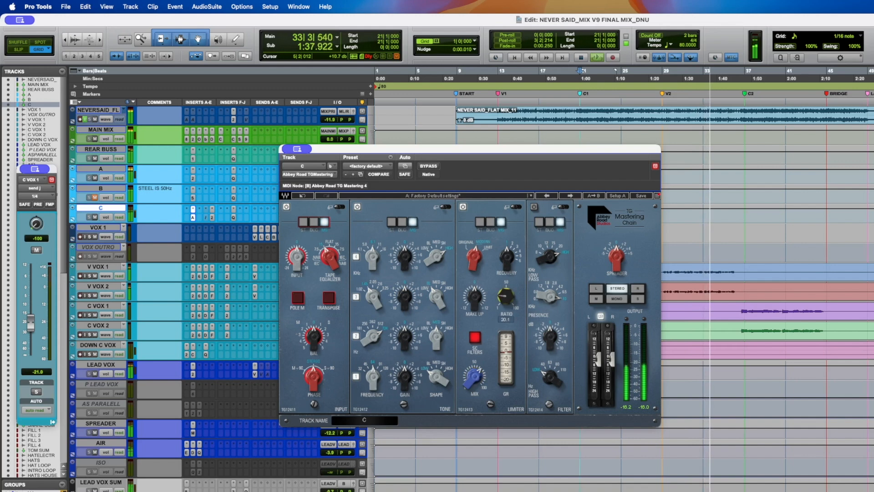
- Toggle the TG Mastering Chain's bypass repeatedly to compare it during playback, then stop
click(426, 167)
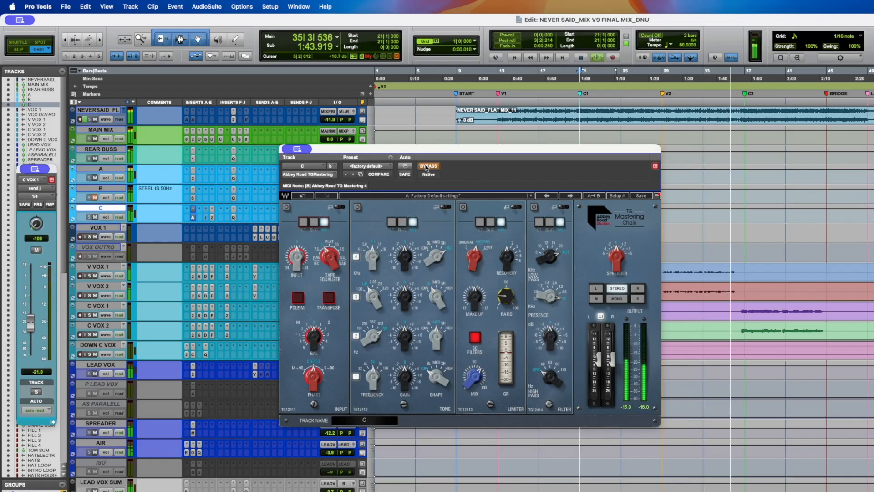
click(427, 167)
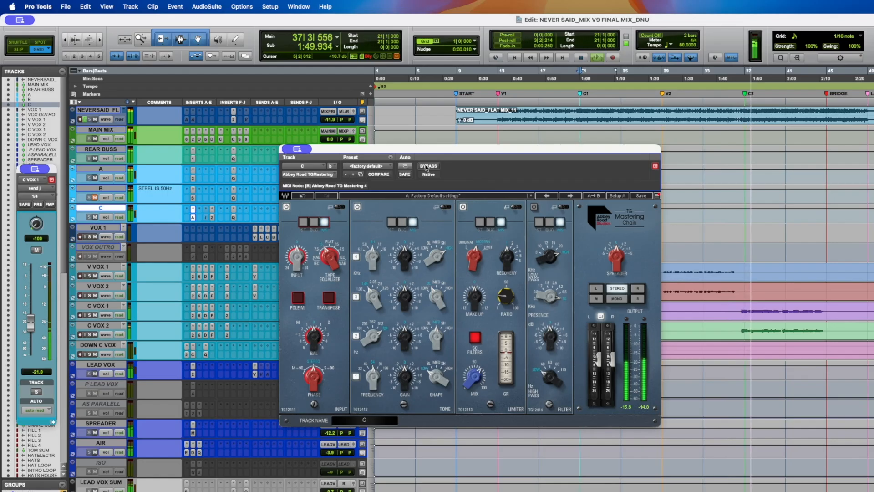
click(427, 166)
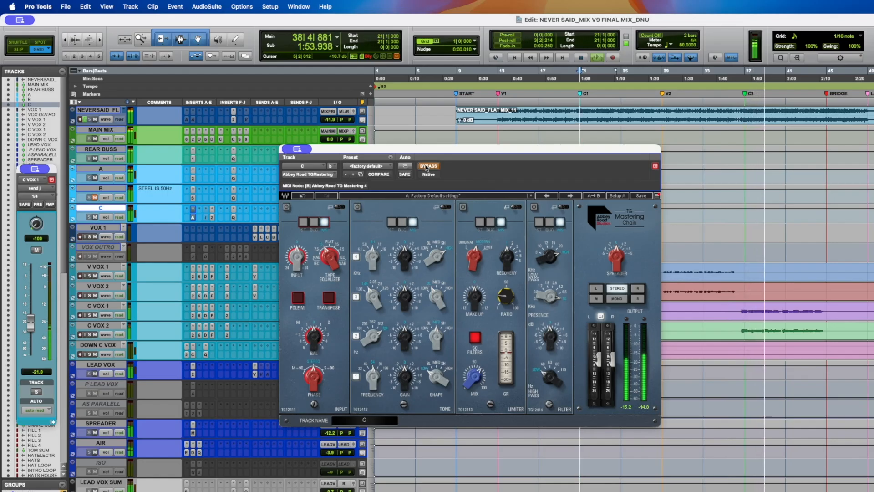
click(427, 167)
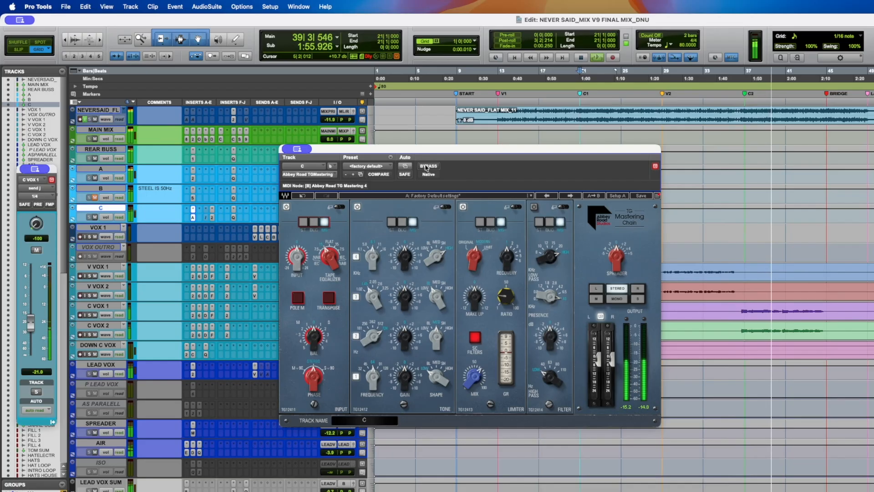
key(space)
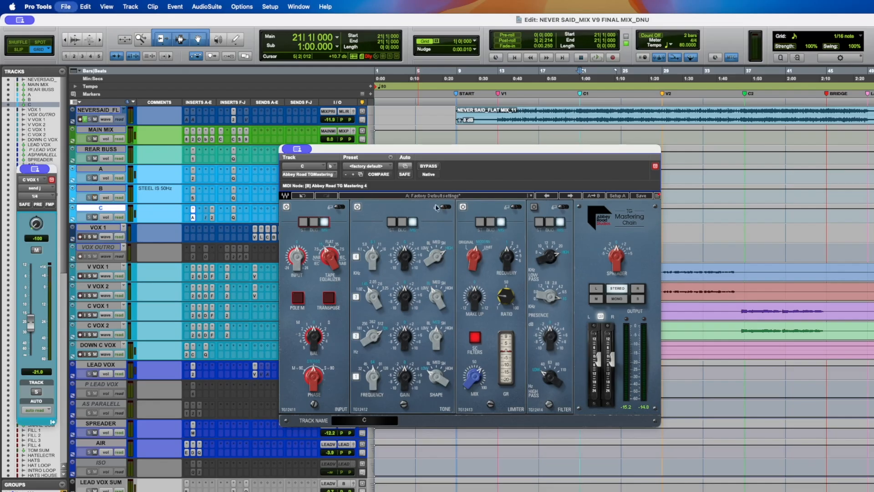
- Restart playback and turn the limiter's Make Up knob down slightly
key(space)
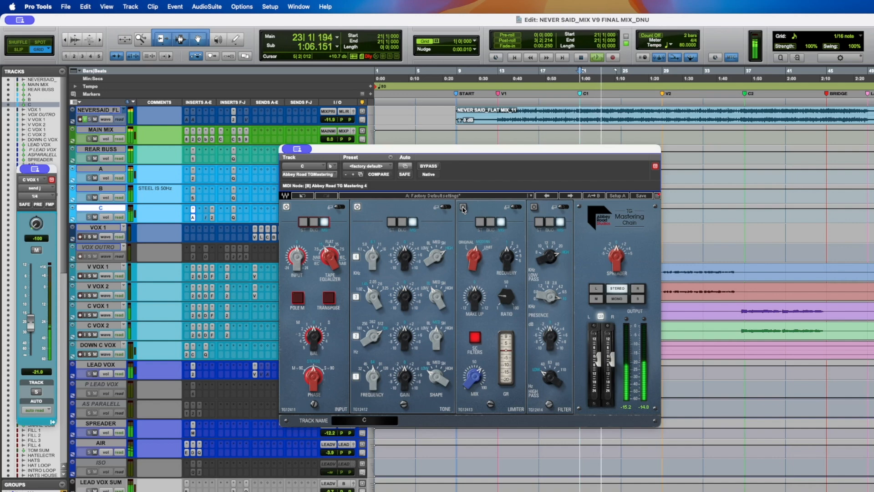
drag(473, 300, 473, 308)
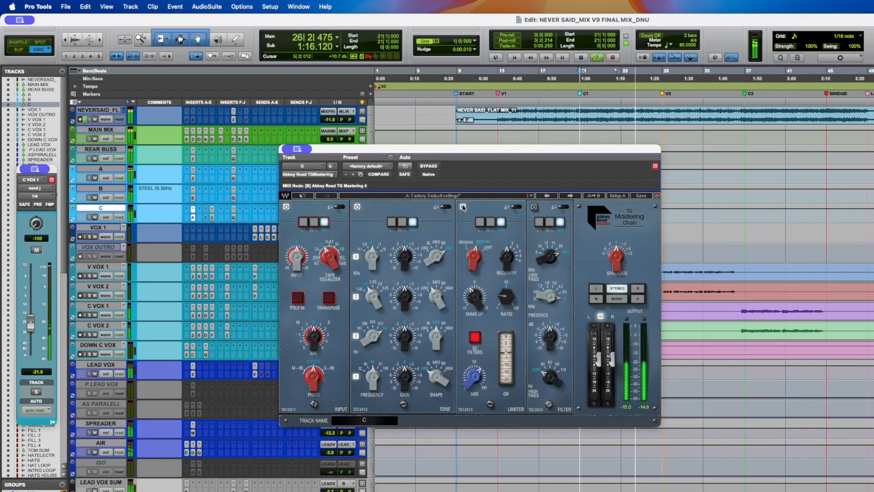
- Stop playback and briefly open the API-2500 compressor on MAIN MIX
key(space)
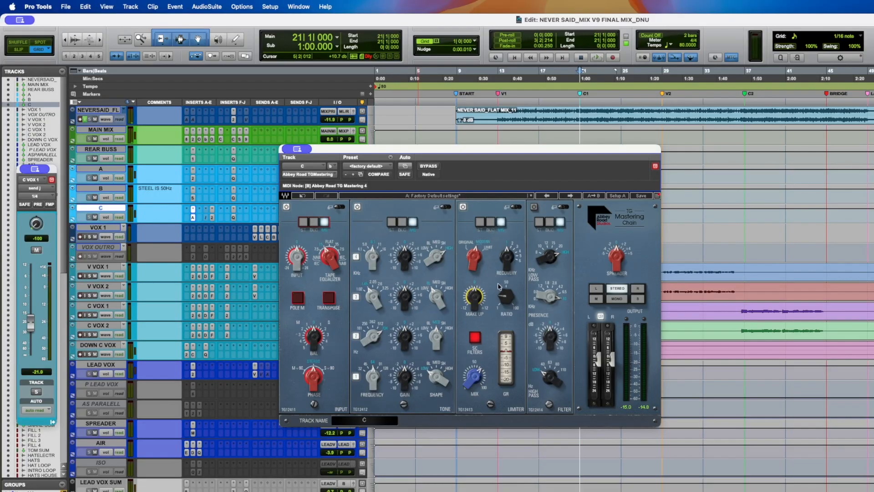
click(194, 139)
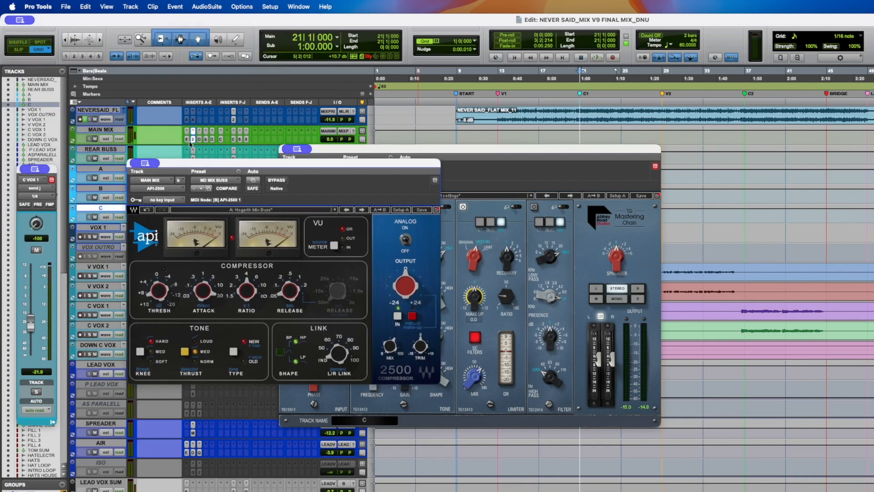
click(194, 139)
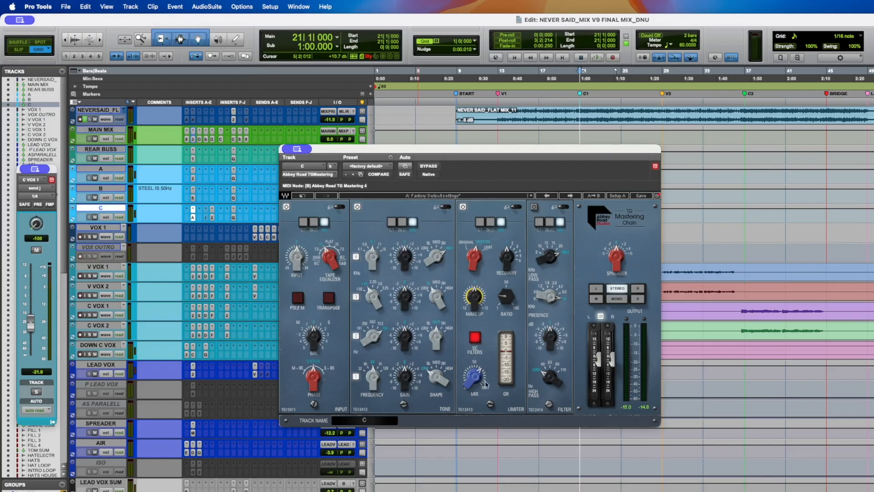
- Fine-tune the TG Mastering Chain limiter's Mix, Make Up and Recovery controls
drag(478, 379, 479, 378)
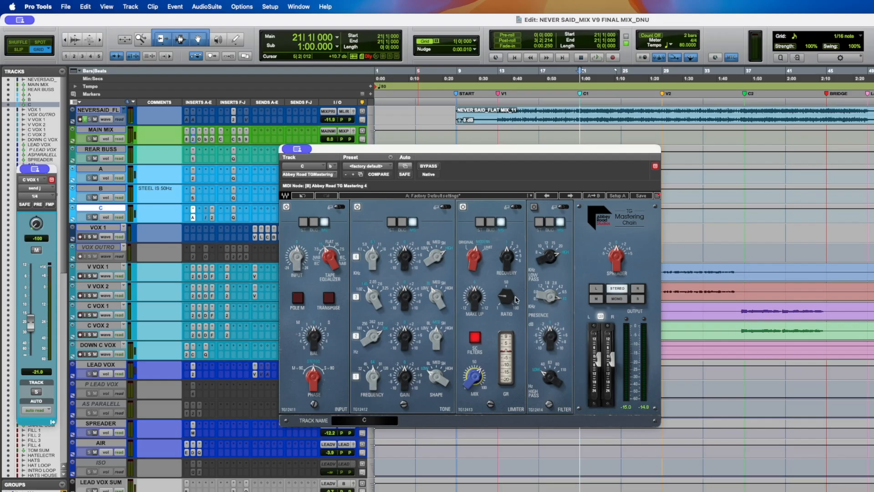
click(474, 296)
click(507, 257)
- Open soothe2 on bus C and toggle its bypass during playback to compare, then stop
click(213, 217)
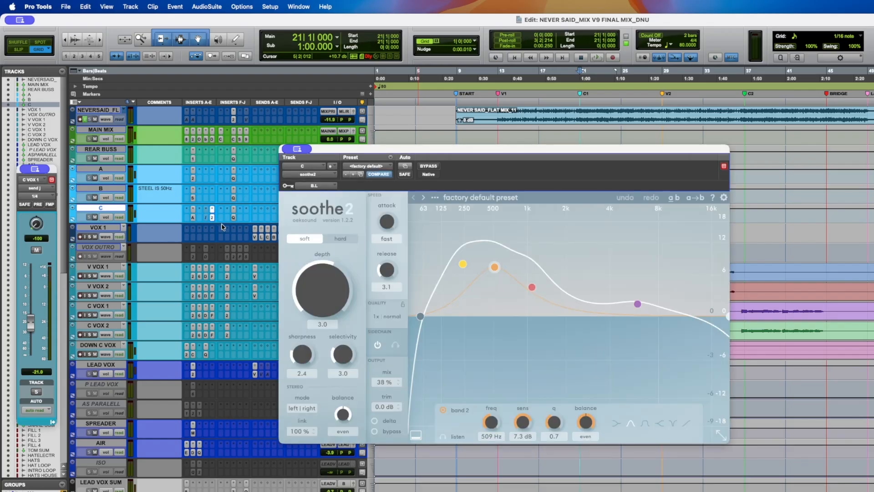
drag(451, 153, 476, 167)
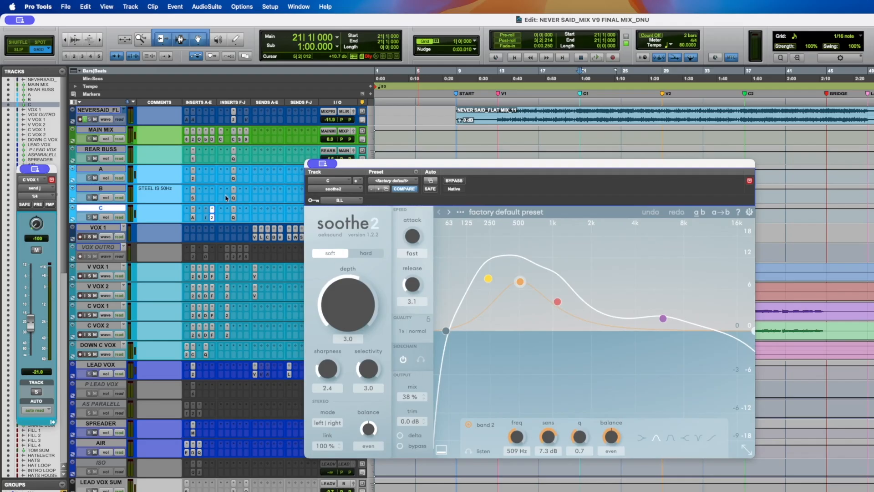
key(space)
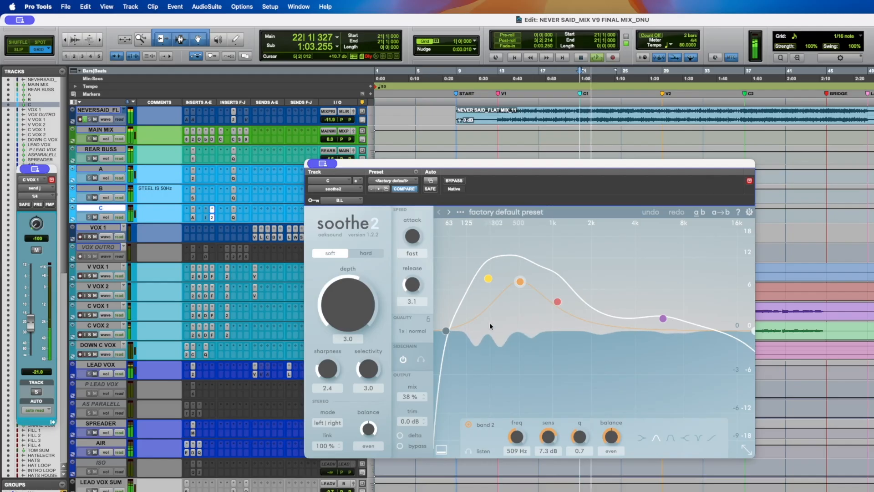
click(453, 181)
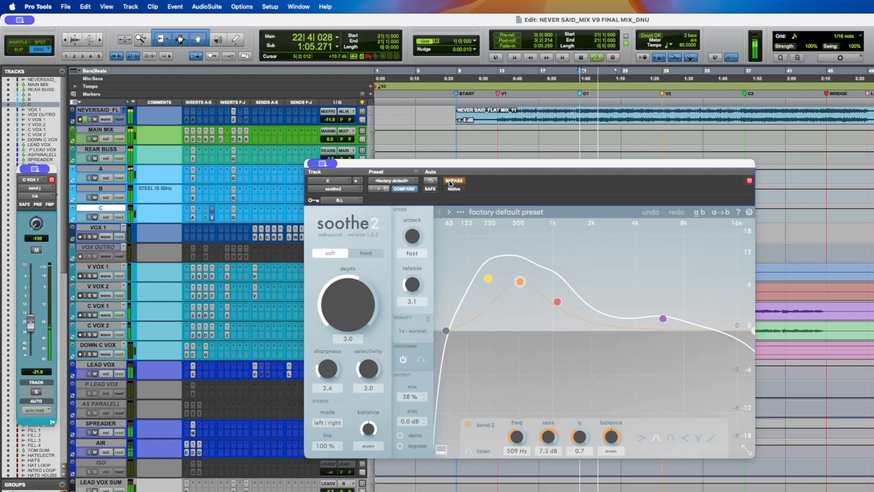
drag(471, 198, 446, 172)
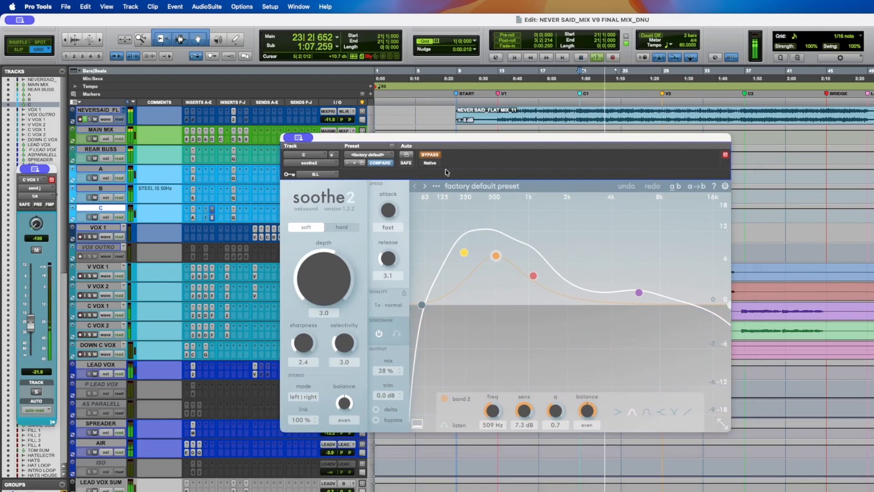
click(432, 156)
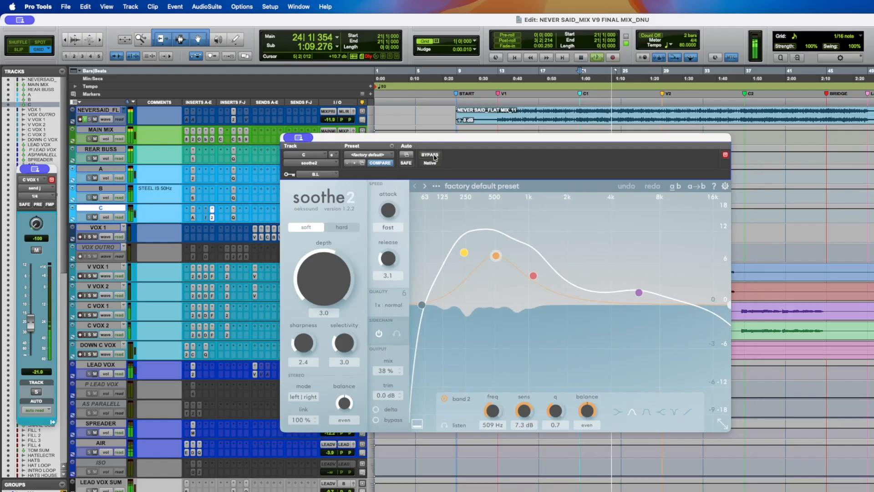
key(space)
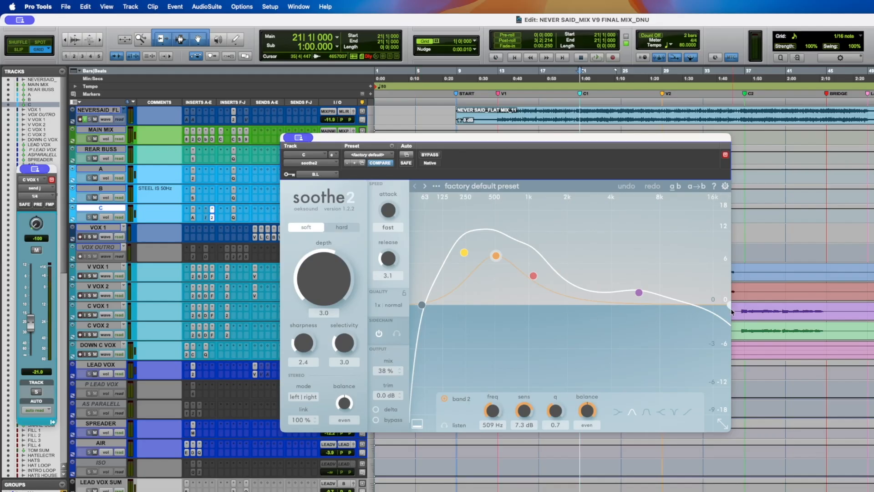
- Play another pass toggling soothe2's bypass on and off, then stop
key(space)
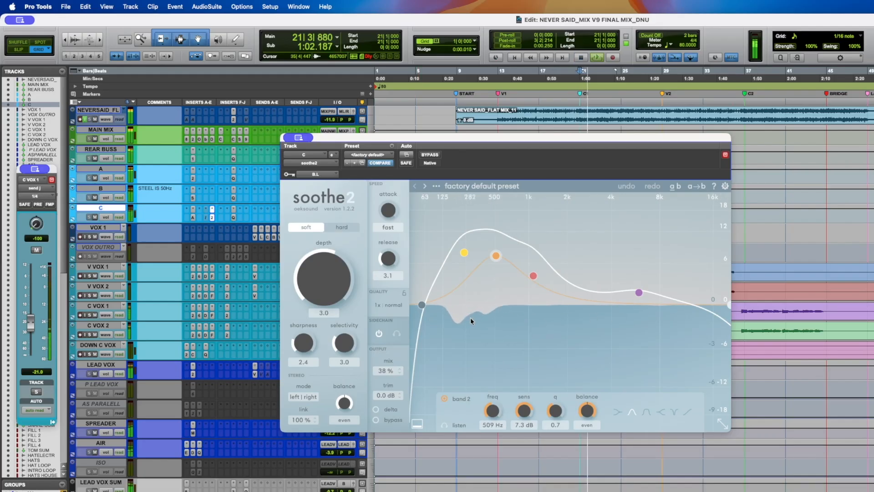
click(430, 155)
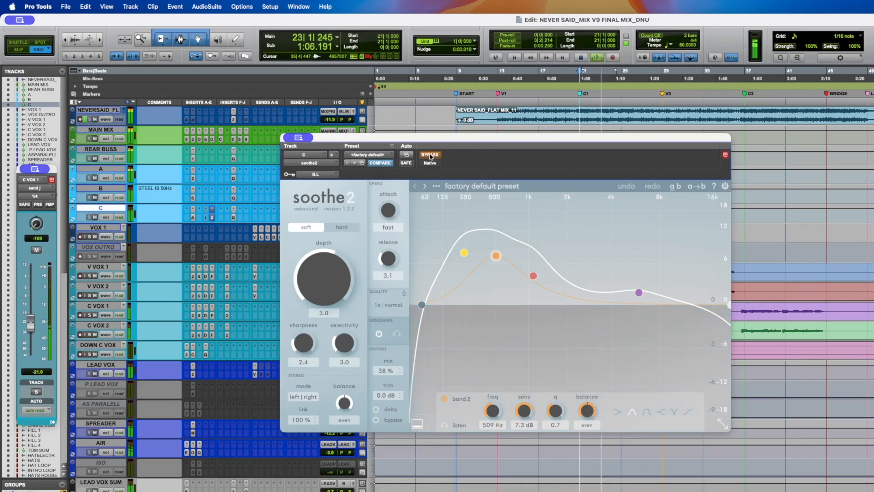
click(429, 155)
key(space)
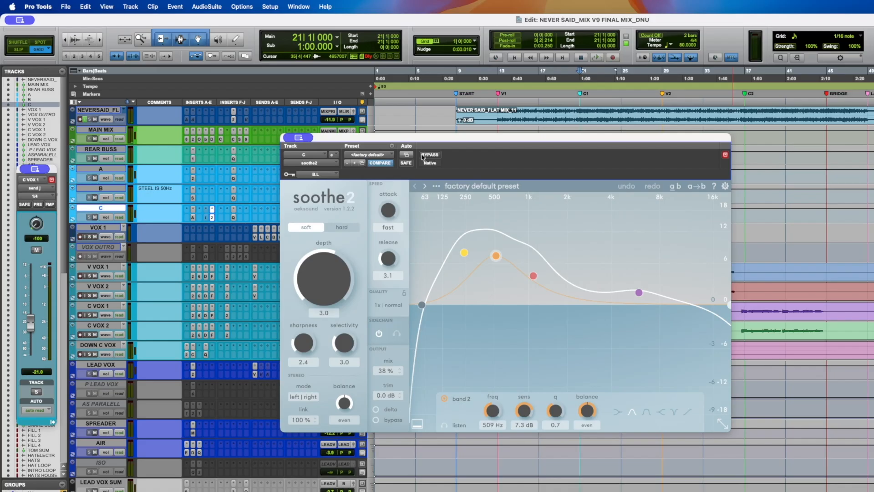
- Switch soothe2 to hard mode with mix at 100% and depth about 5.8, comparing it bypassed during playback
key(space)
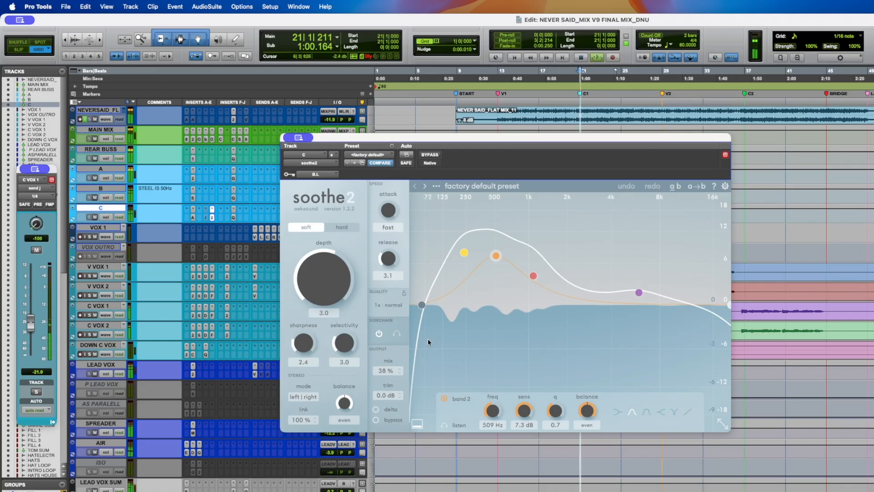
alt+click(384, 373)
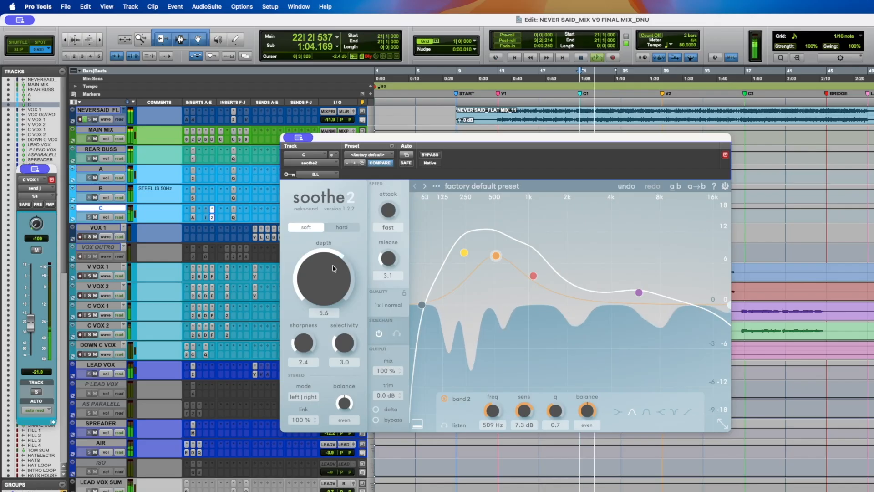
click(343, 227)
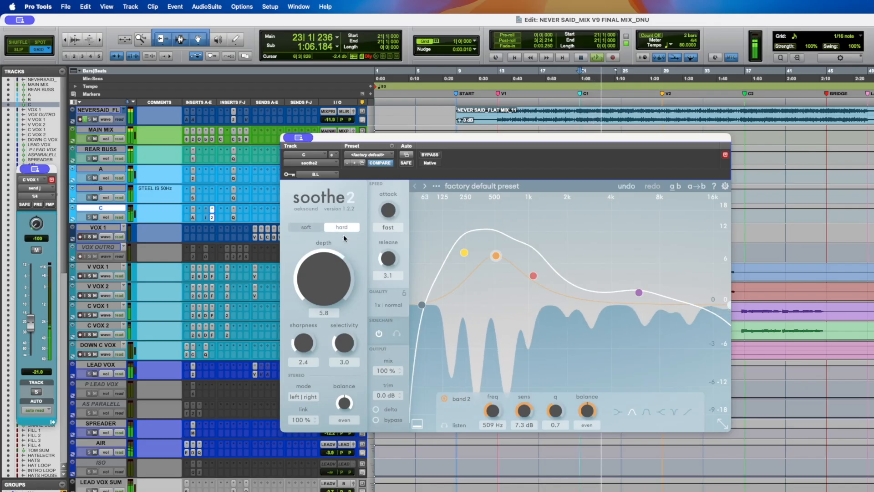
click(428, 155)
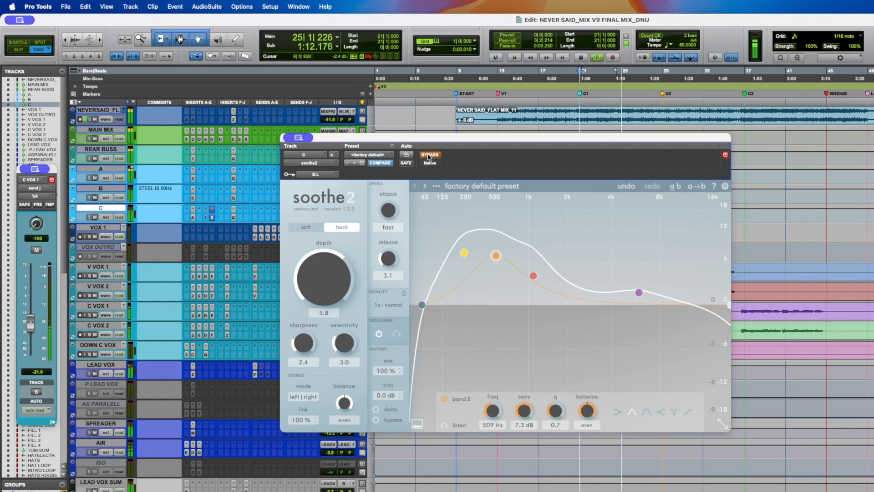
click(429, 155)
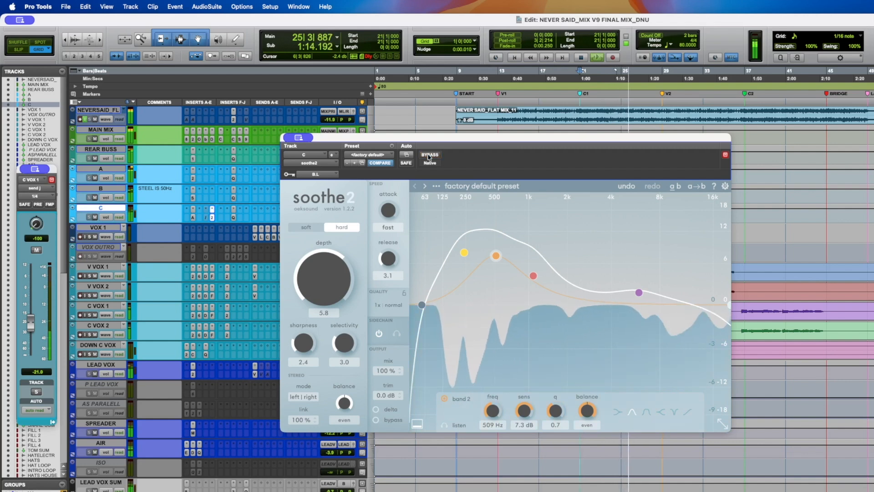
key(space)
- Return soothe2's depth to 3.0 and its mix to 38%
drag(330, 278, 336, 295)
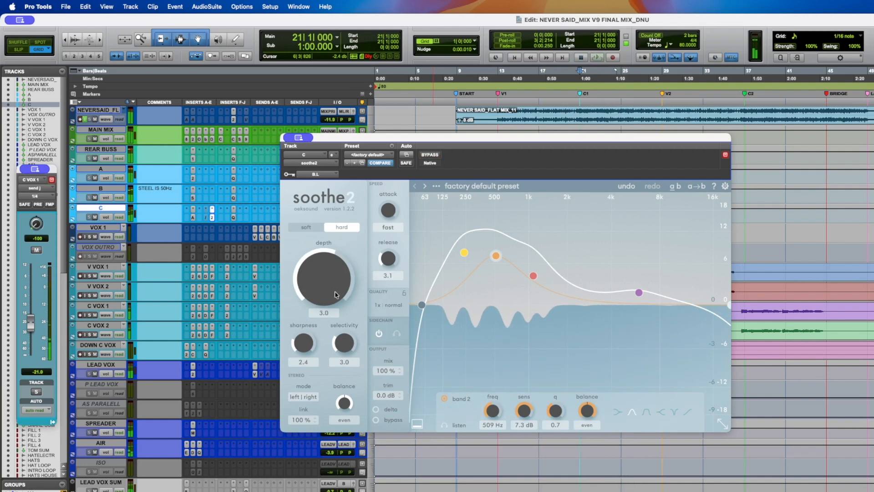
drag(385, 371, 381, 444)
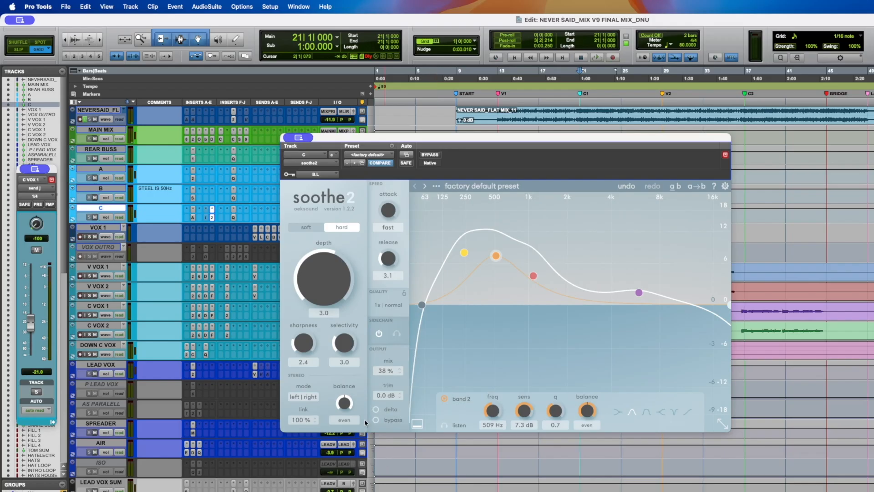
- Close soothe2 and open bus C's Pro-Q 4 to inspect its low-cut and high-cut filter bands
click(211, 218)
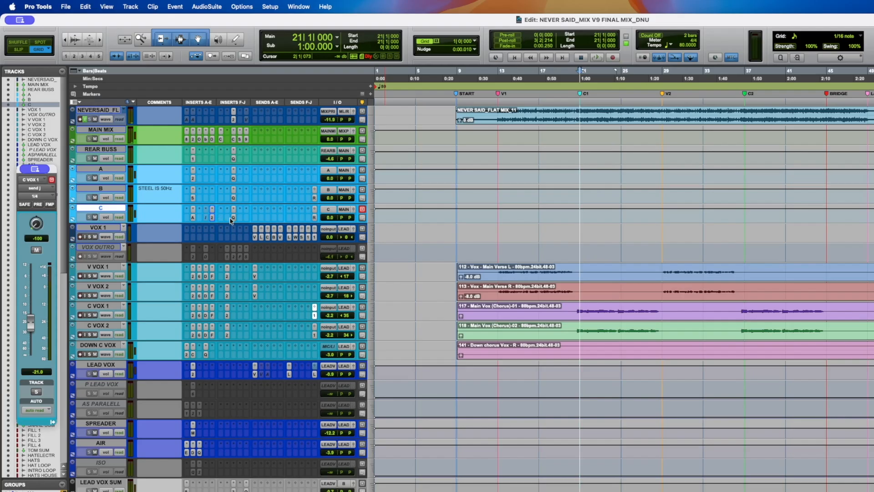
click(234, 218)
drag(341, 140, 350, 208)
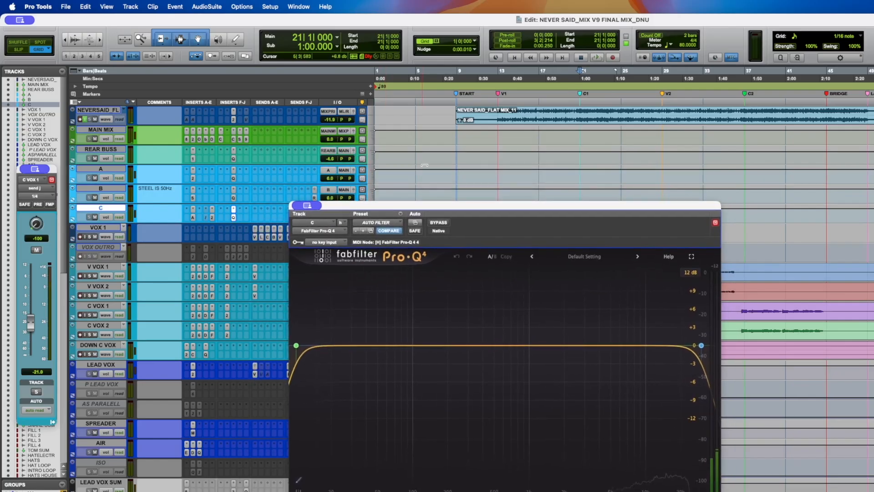
click(479, 102)
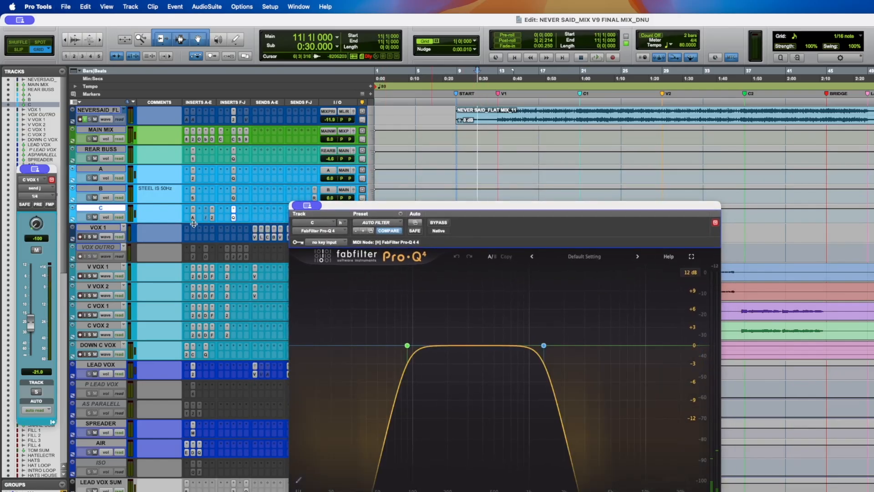
shift+click(111, 150)
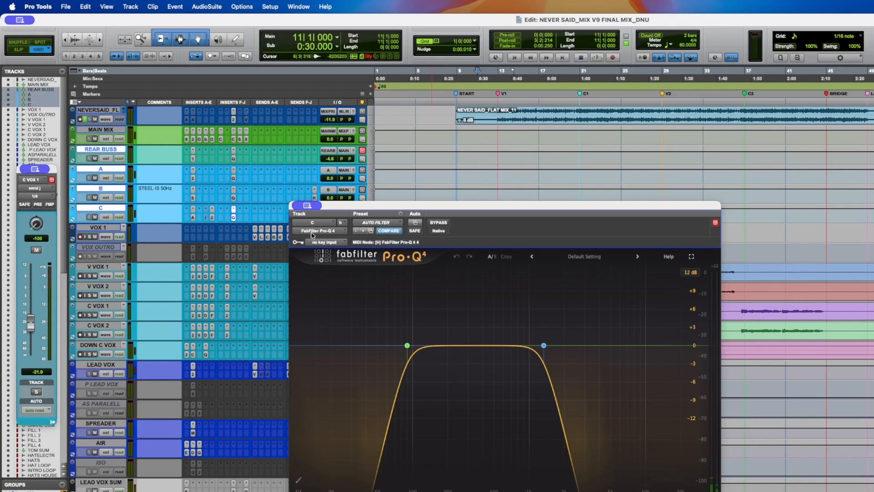
mouse_move(409, 346)
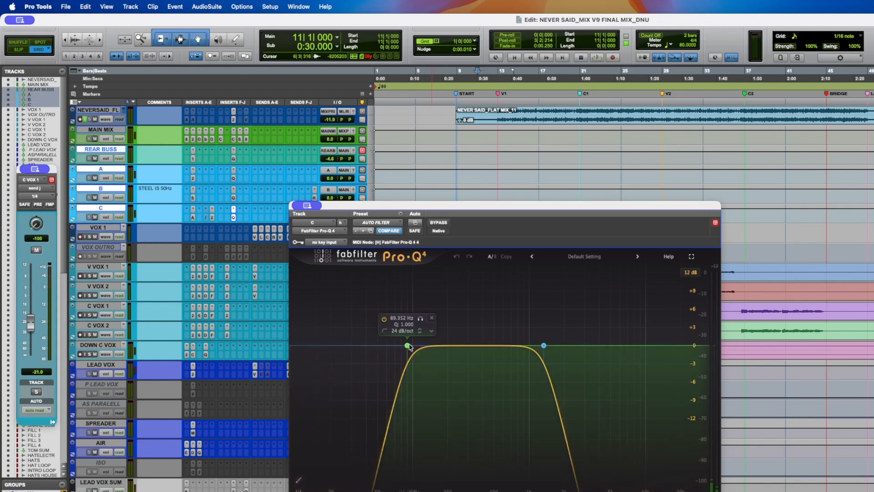
click(544, 345)
- Audition bus C's filtered signal briefly, close the EQ and save the session
drag(408, 210, 384, 159)
key(space)
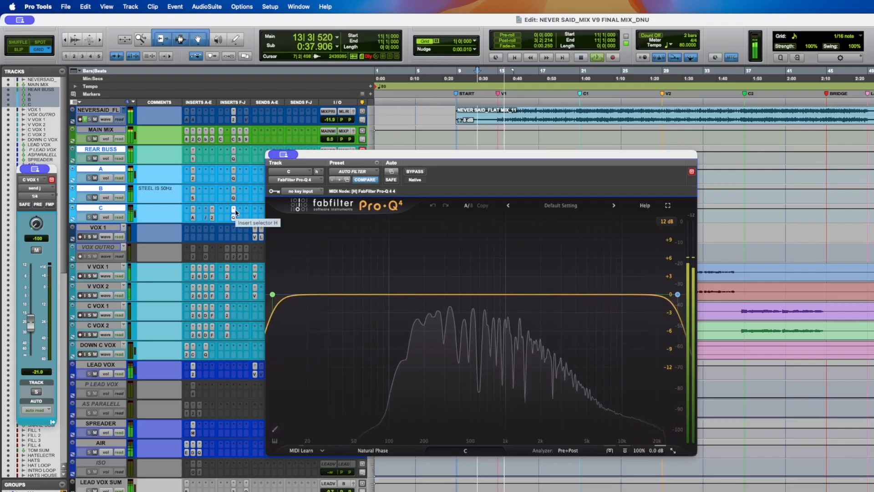
key(space)
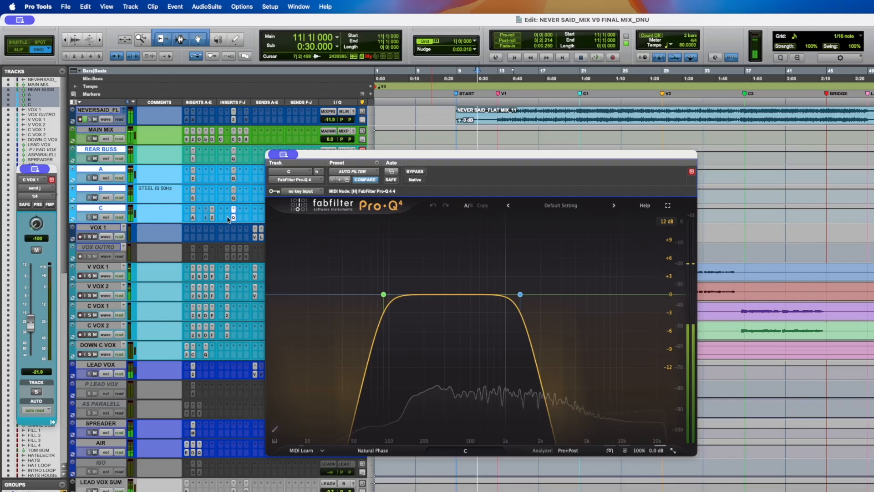
click(233, 218)
key(super+s)
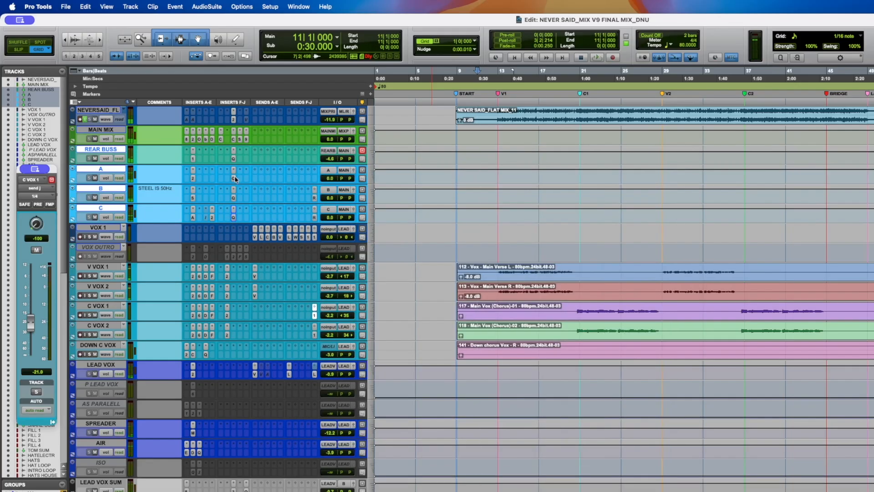
- Check the Pro-Q 4 on REAR BUSS, close it and save the session
click(233, 159)
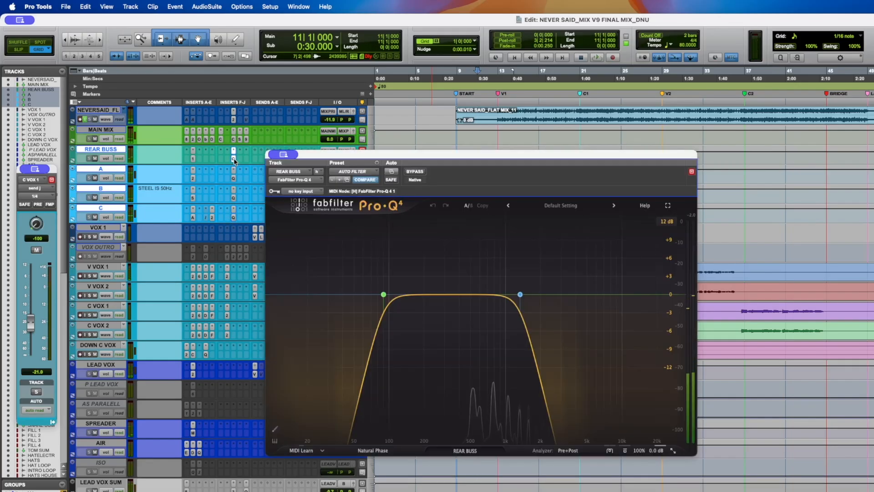
click(234, 158)
key(super+s)
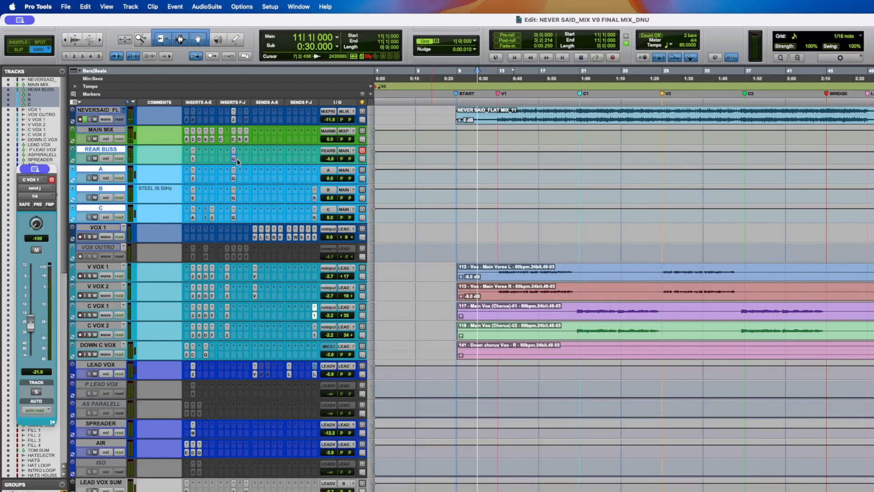
- Open the Shadow Hills Mastering Compressor on bus B
click(499, 101)
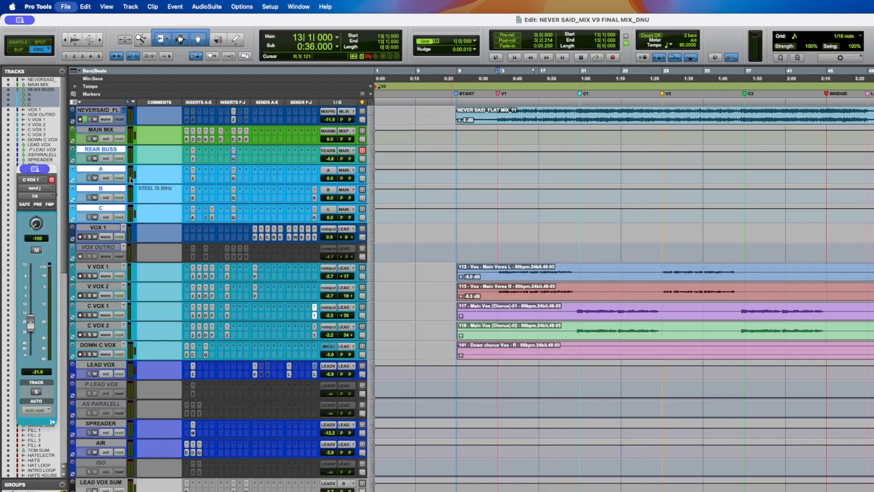
click(100, 189)
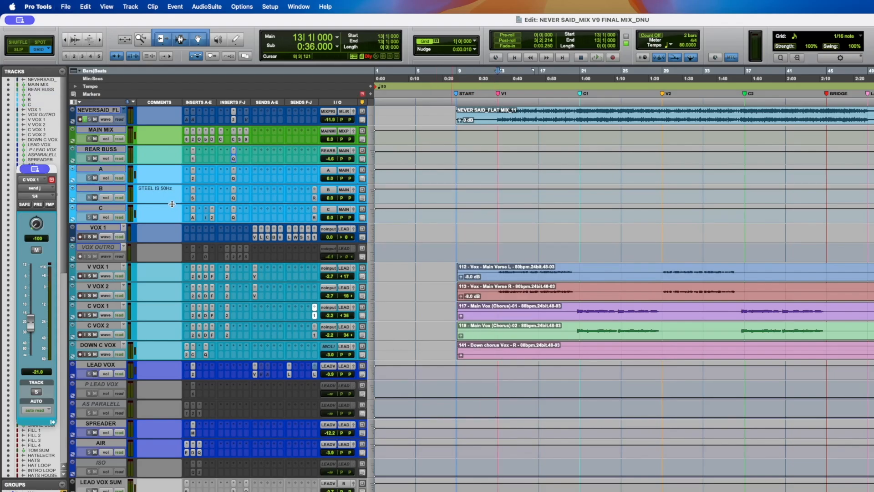
click(192, 197)
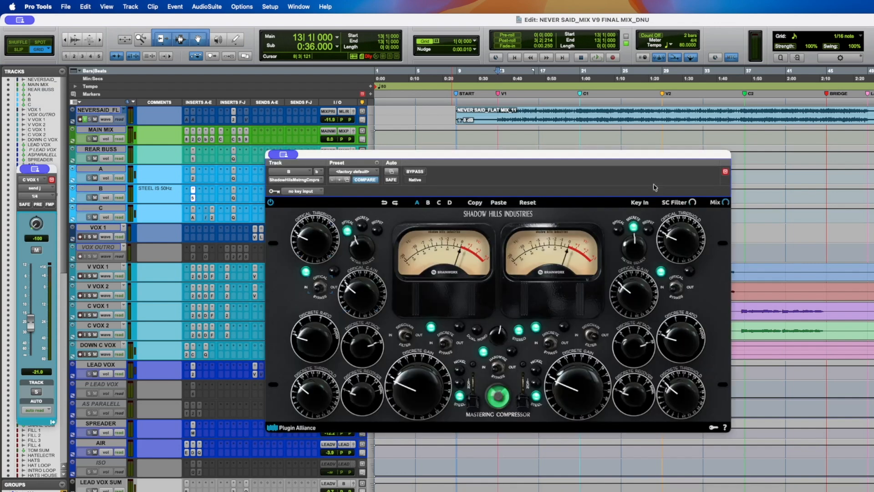
drag(569, 155, 567, 144)
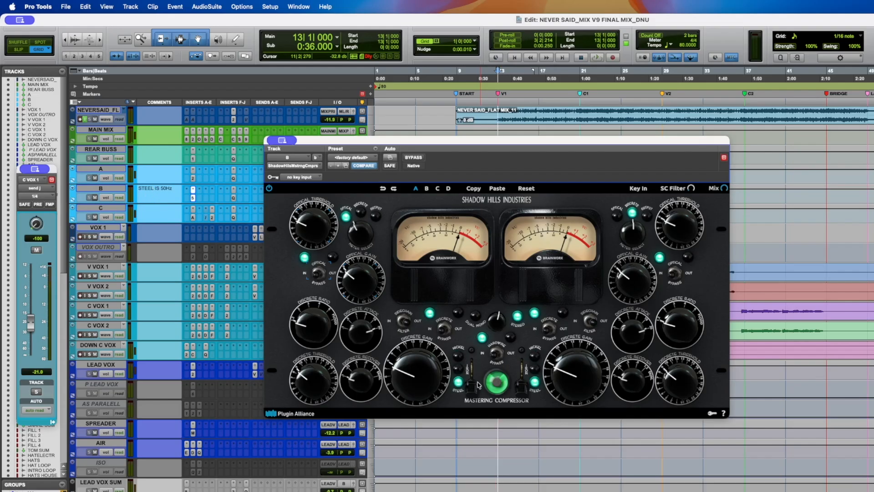
- Switch the transformer selector on bus B's Shadow Hills compressor through its Nickel, Iron and Steel positions
drag(471, 391, 472, 350)
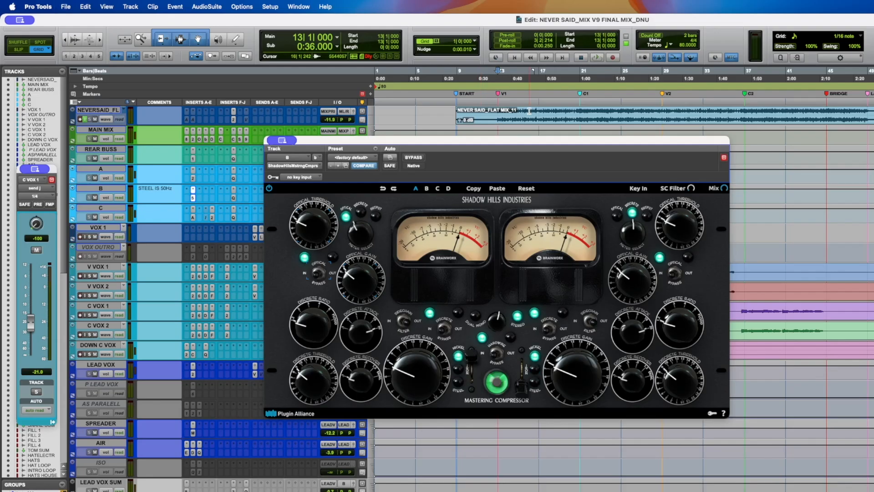
click(458, 387)
click(460, 368)
click(458, 387)
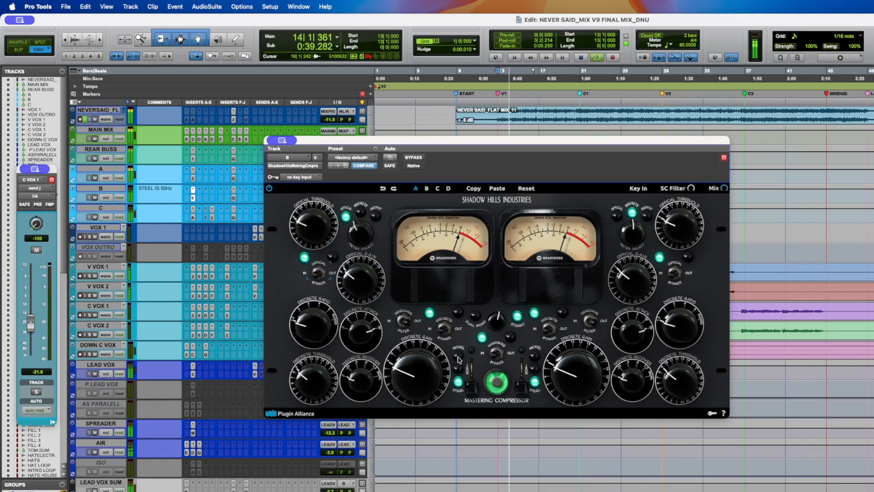
click(459, 359)
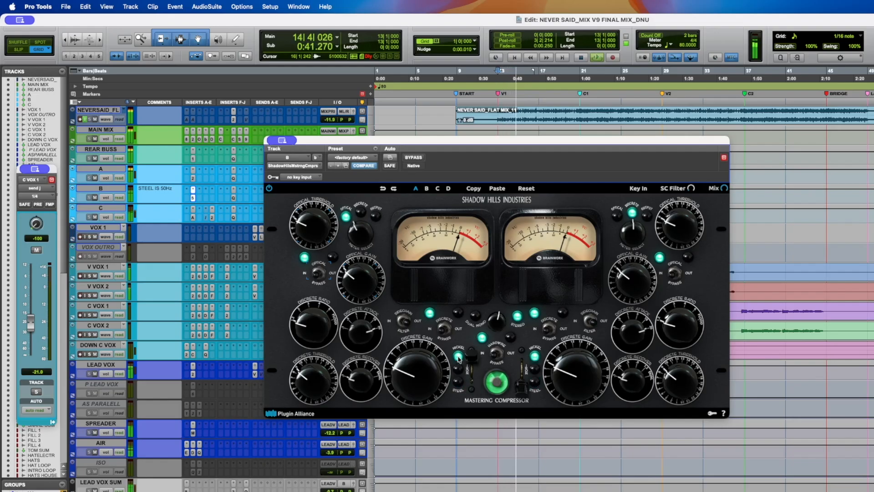
click(458, 383)
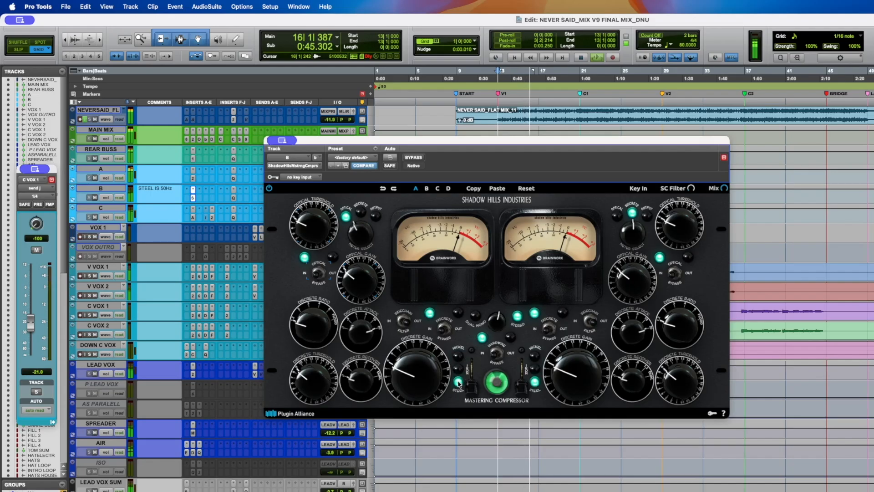
- Play the song from bar 61 and toggle the compressor's bypass on and off to compare, then stop playback
key(space)
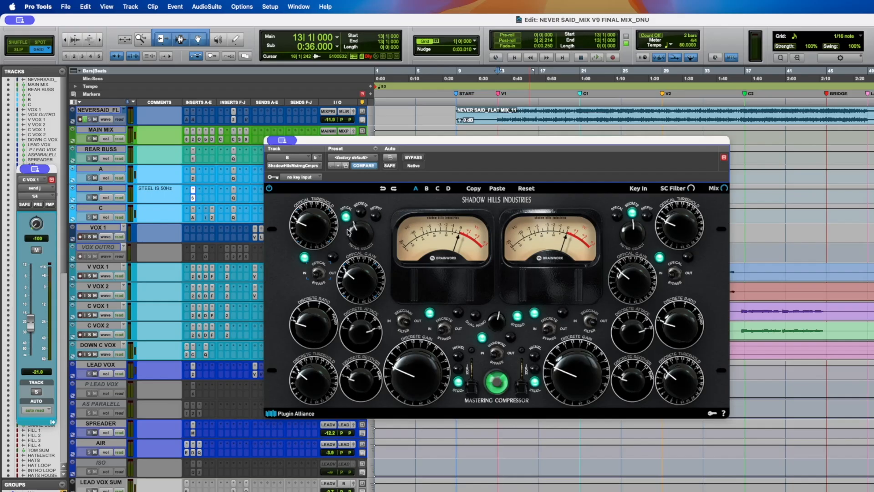
click(873, 115)
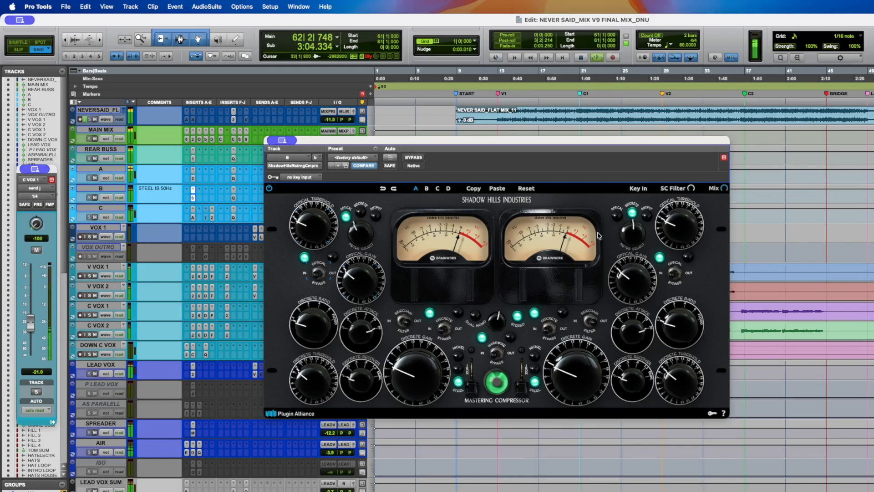
click(412, 158)
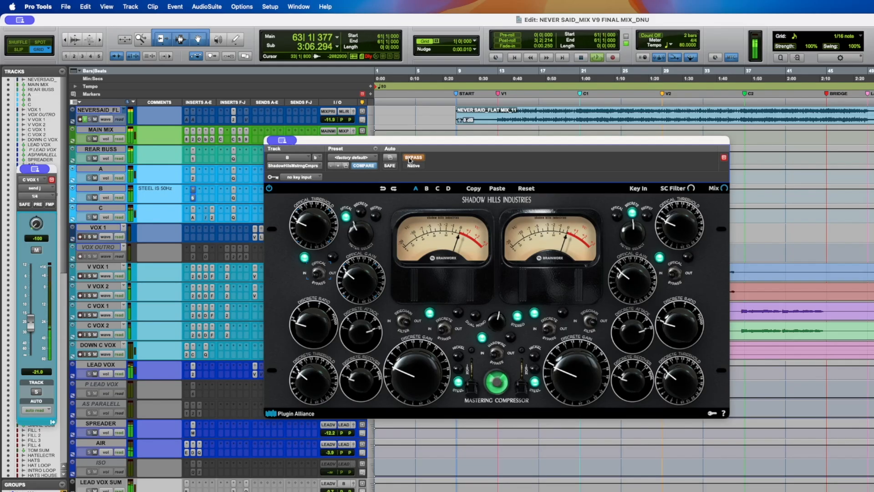
click(410, 158)
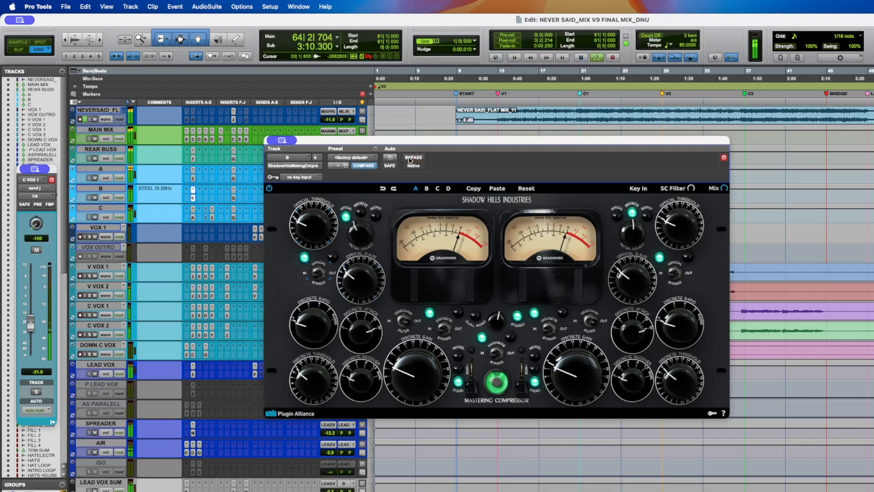
click(411, 158)
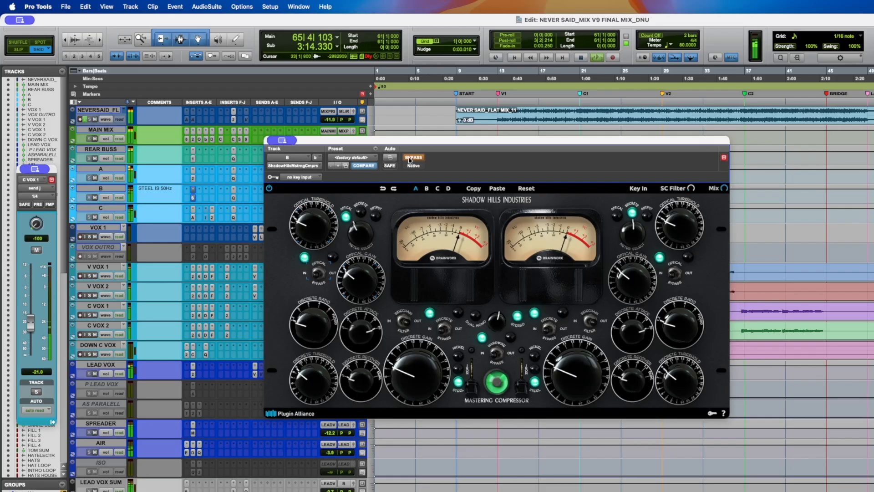
click(410, 158)
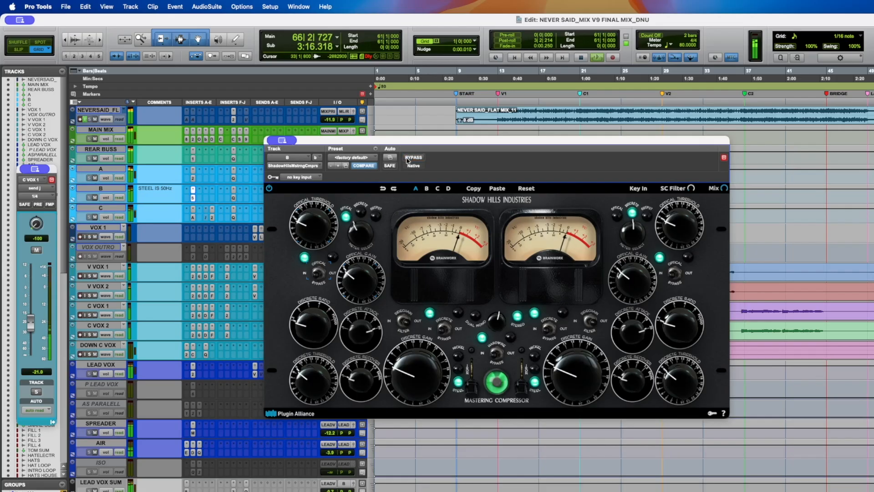
key(space)
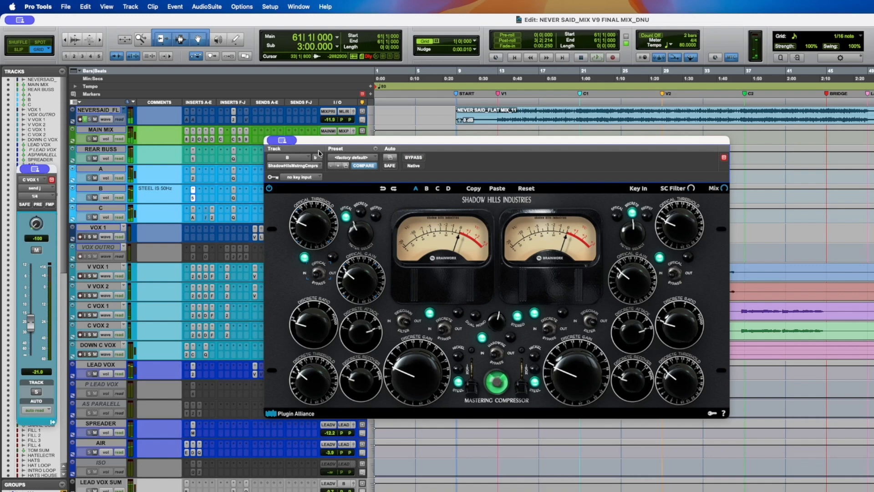
- Close the Shadow Hills Mastering Compressor window
click(282, 141)
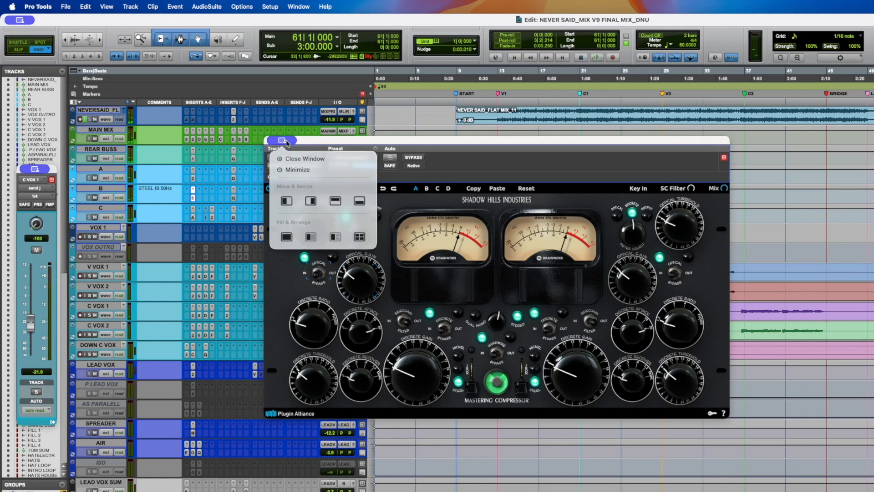
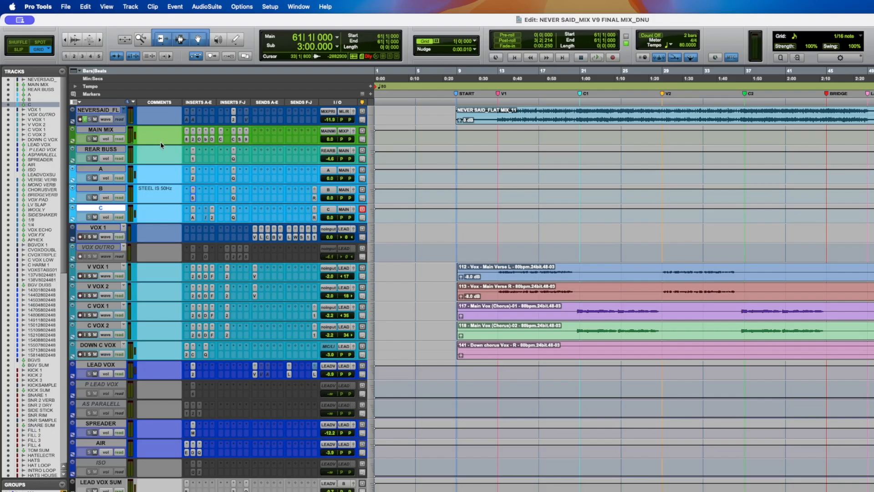
- Open the UADx 1176AE Compressor on the REAR BUSS track, reposition its window and save the session
click(112, 150)
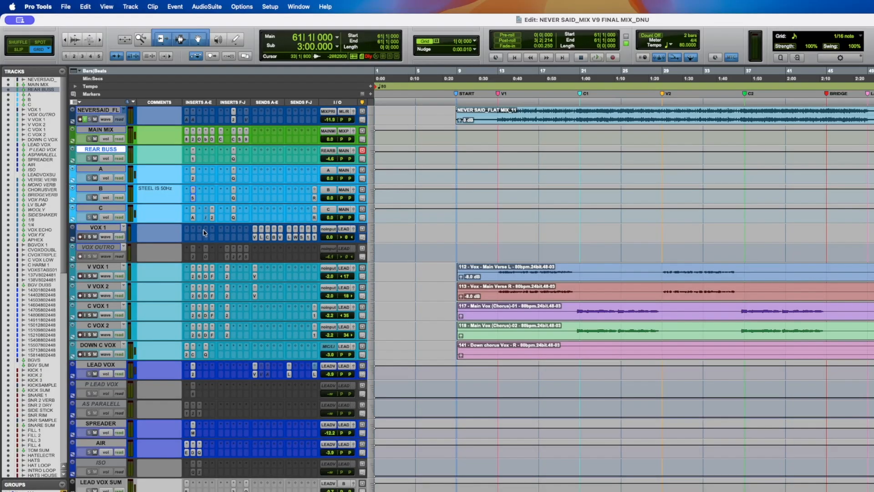
click(212, 218)
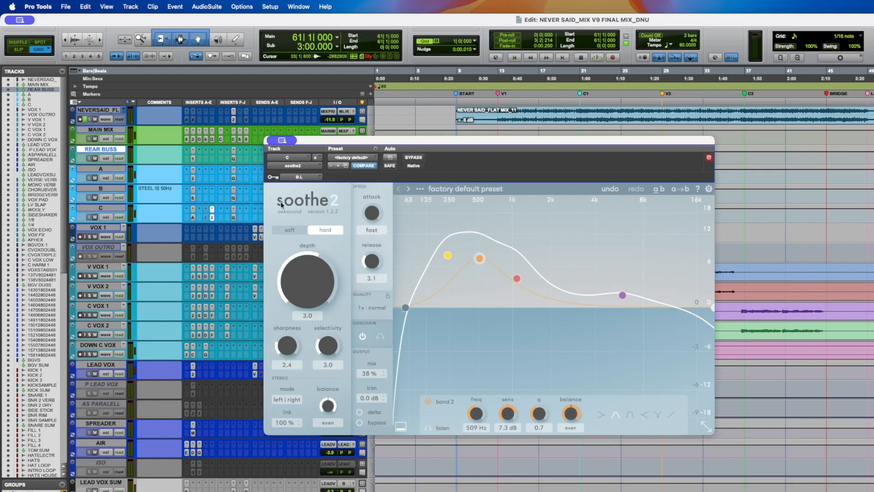
click(192, 159)
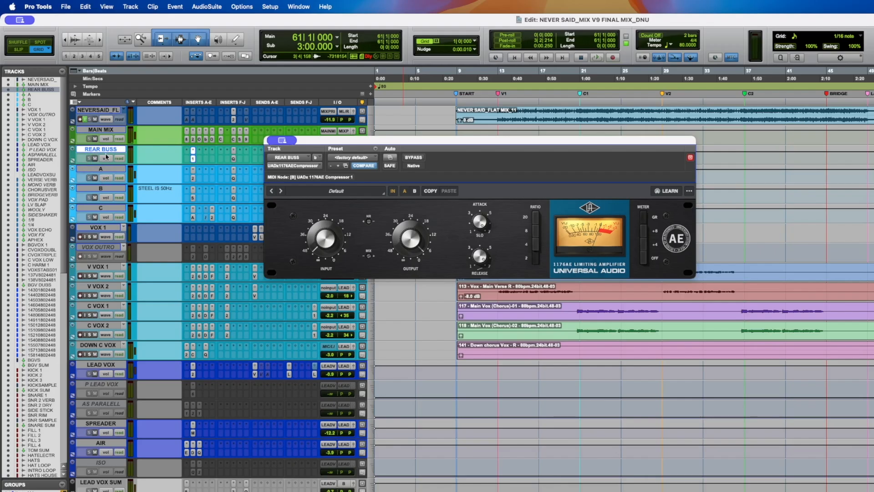
drag(339, 146, 335, 146)
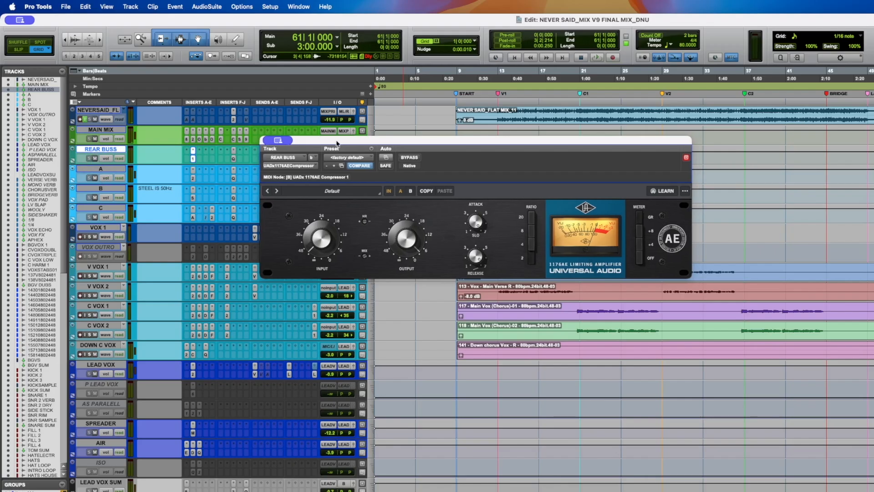
key(super+s)
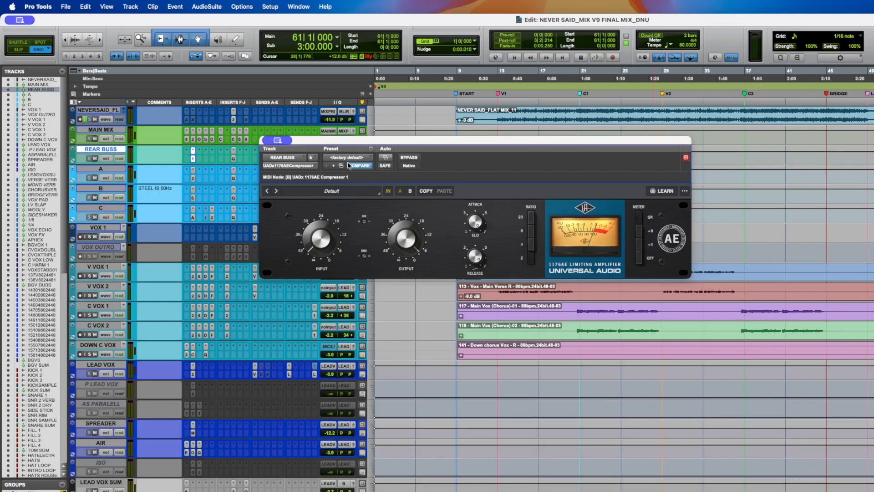
drag(352, 141, 343, 153)
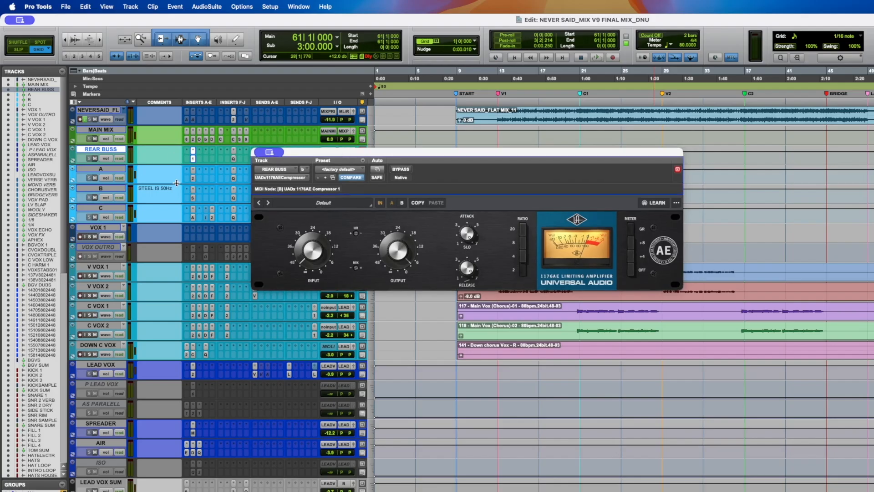
- Play the song and toggle the 1176AE compressor's bypass on and off to compare, then stop playback
key(space)
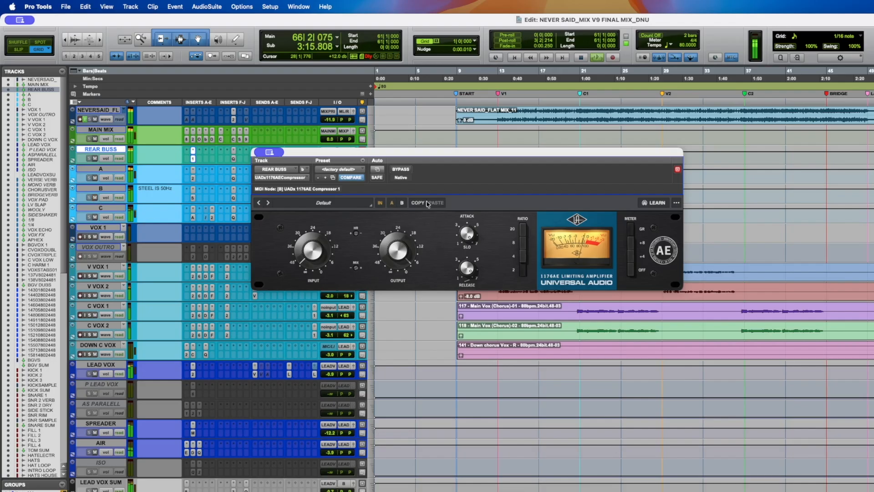
click(401, 169)
click(401, 170)
key(space)
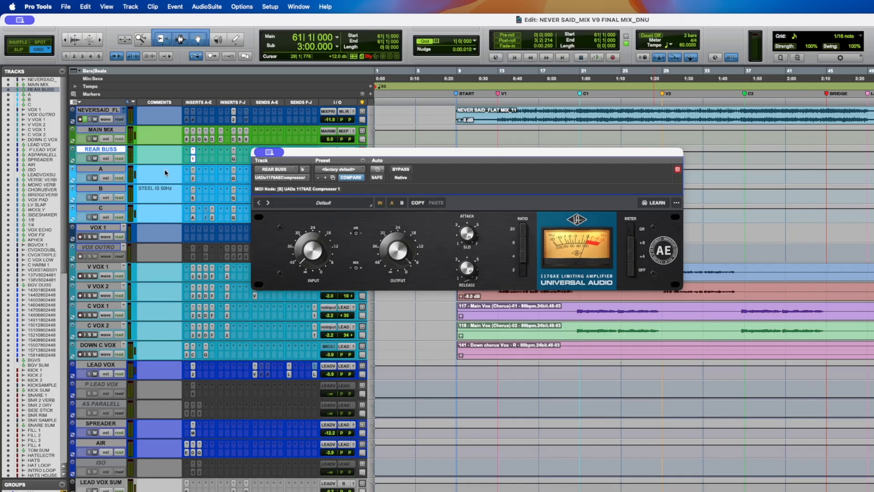
- Play the song while soloing buses B and C in turn, then stop playback and close the compressor window
click(110, 190)
click(94, 197)
key(super+s)
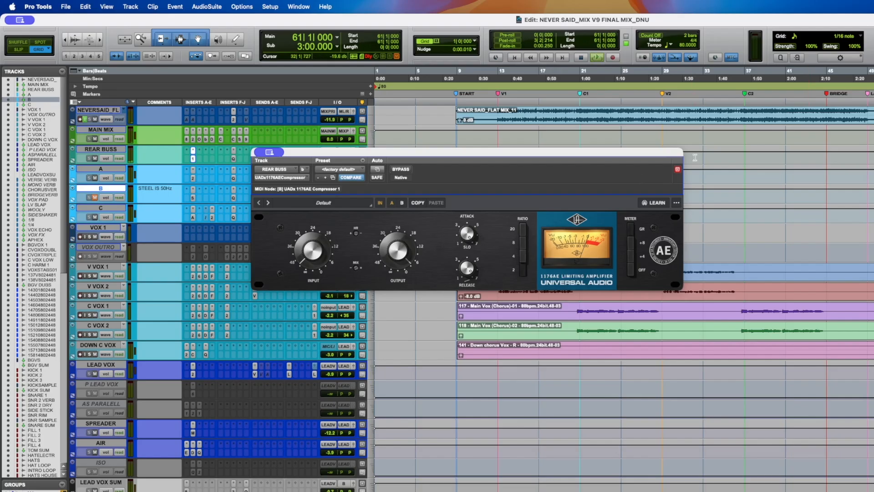
key(space)
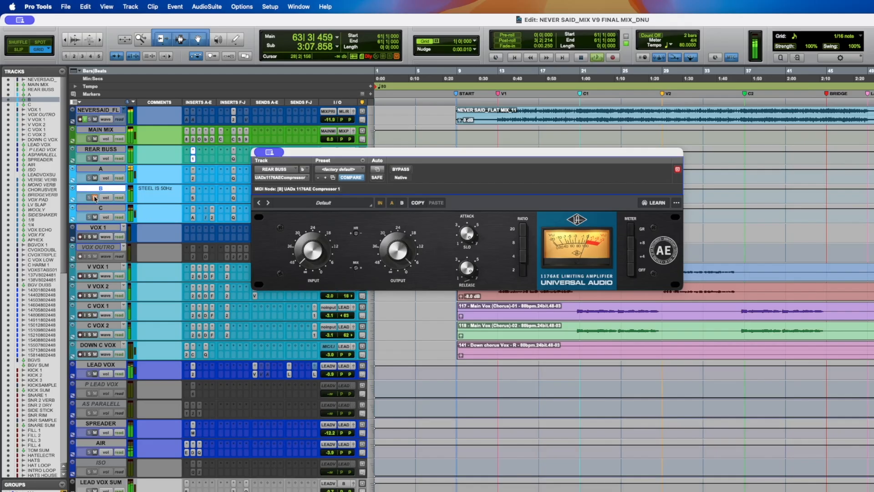
click(95, 218)
click(94, 199)
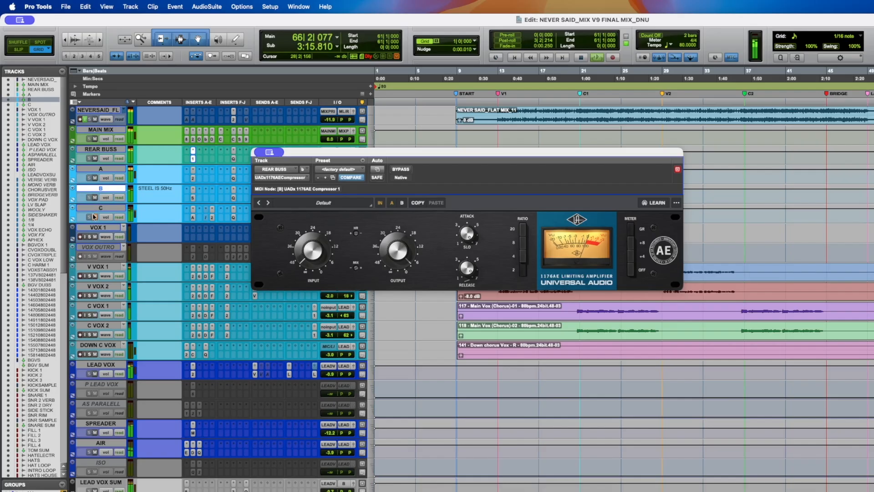
click(95, 219)
key(space)
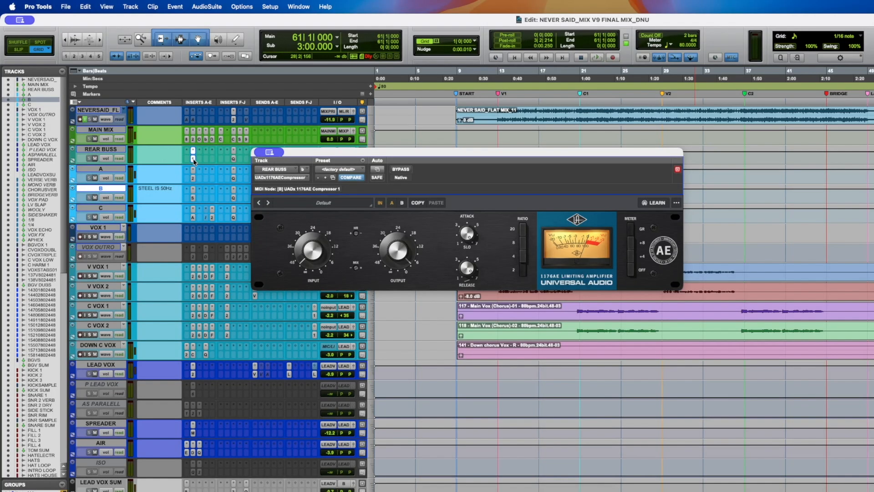
click(193, 159)
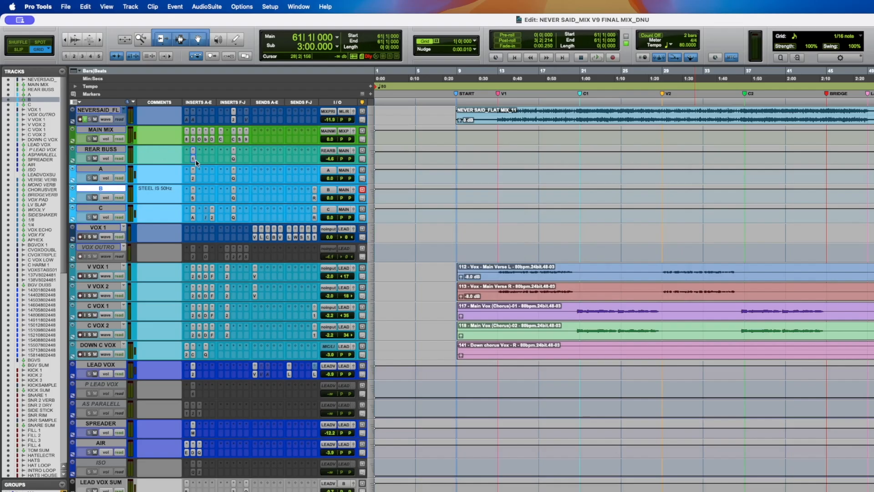
click(115, 150)
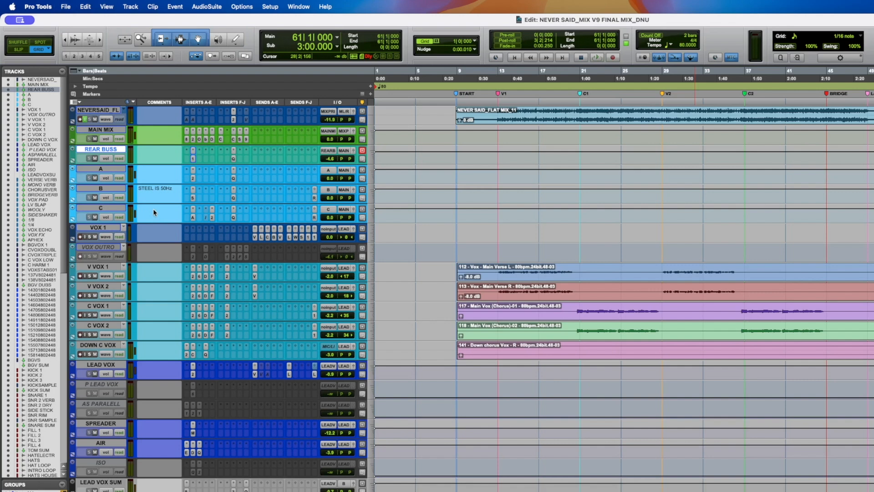
- Select the verse vocal clips on V VOX 1 and V VOX 2 and play them
click(513, 272)
key(super+s)
drag(501, 270, 563, 286)
double_click(592, 310)
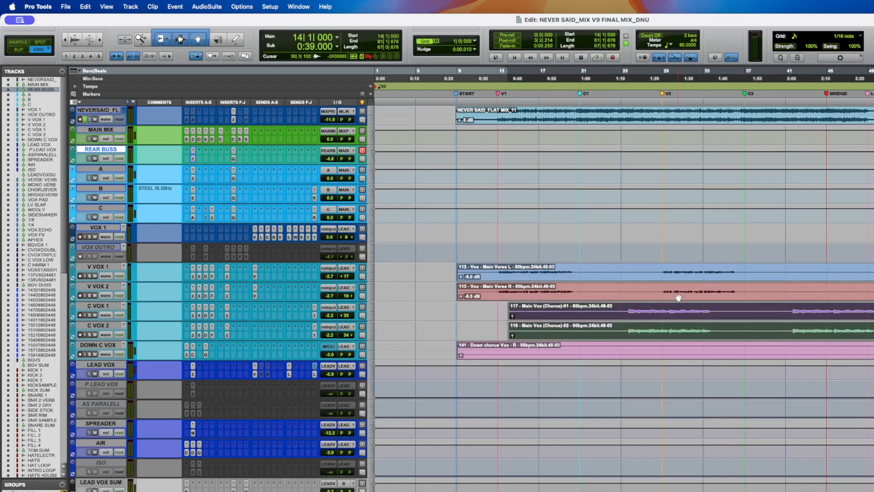
double_click(668, 277)
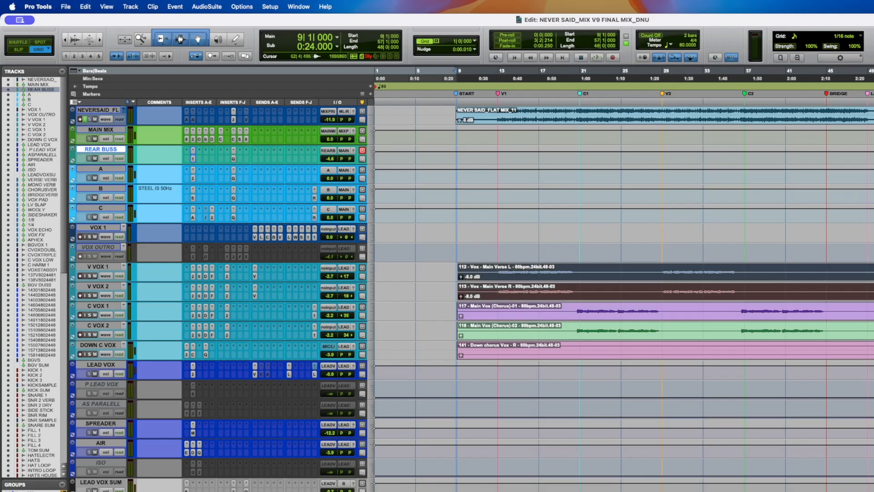
drag(869, 349, 873, 349)
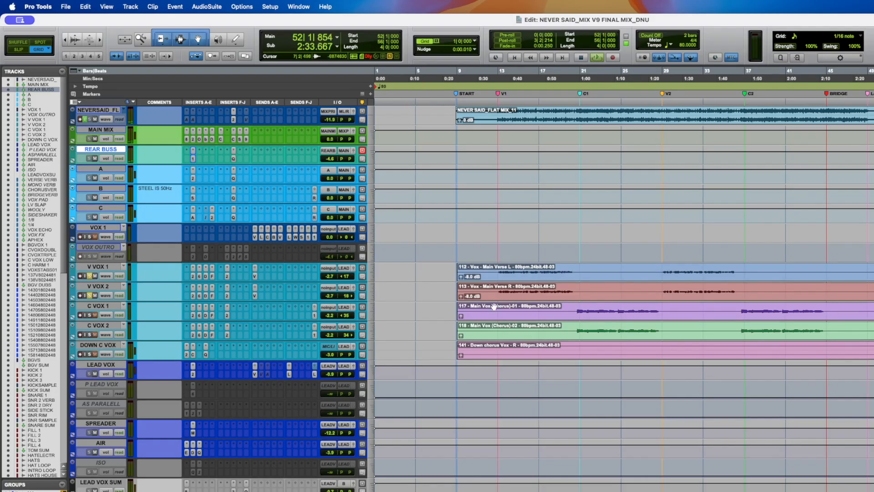
key(space)
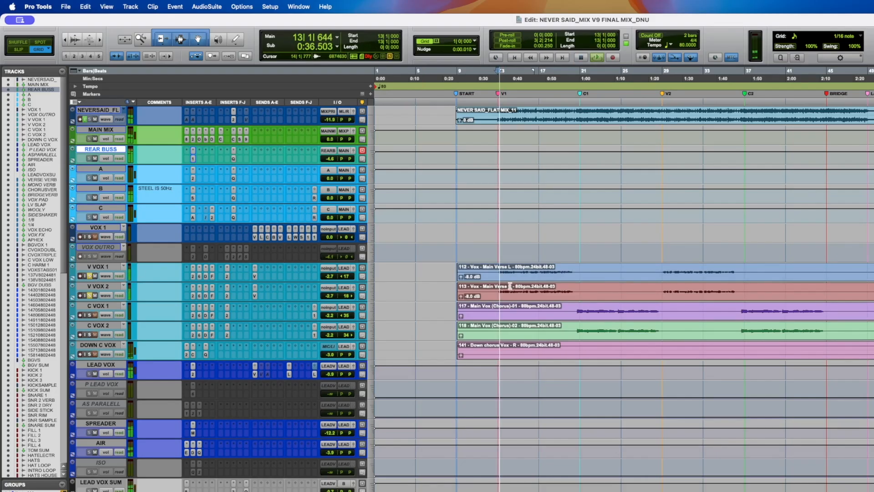
- Bypass the insert chains on V VOX 1 and V VOX 2 and re-enable them to compare, then stop playback
shift+super+click(192, 277)
shift+super+click(192, 296)
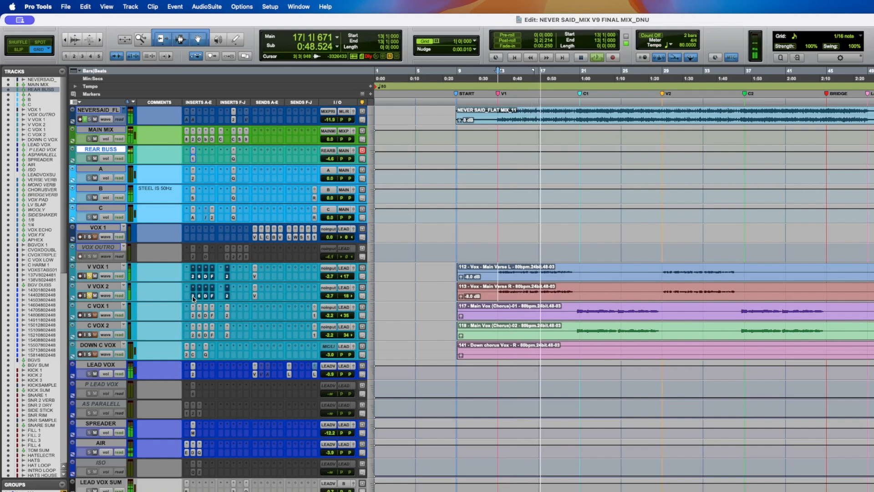
shift+super+click(192, 296)
shift+super+click(193, 275)
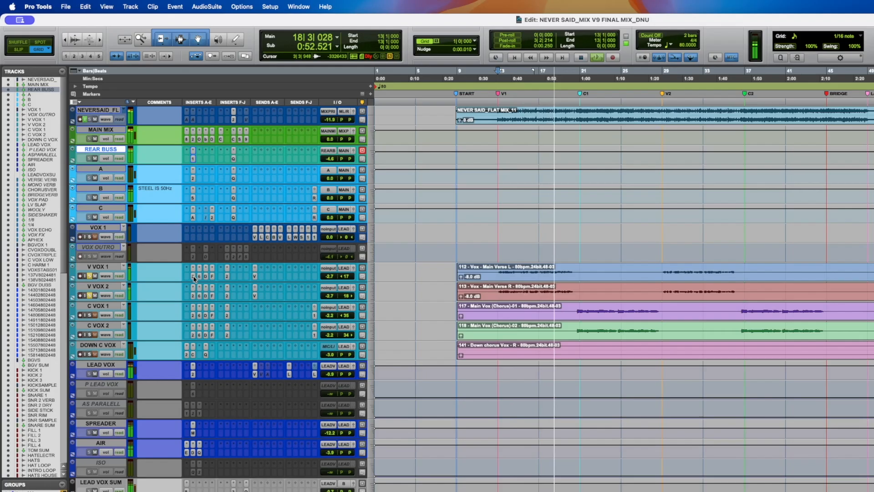
key(space)
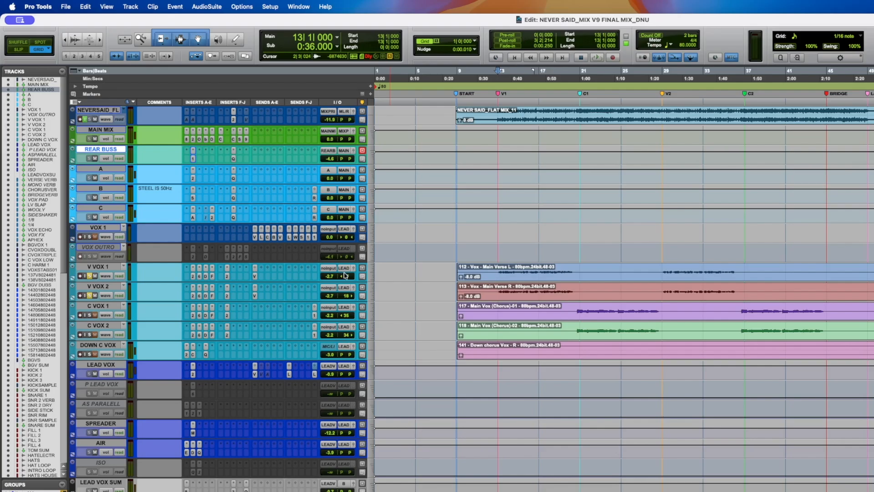
- Reposition the playhead within the first verse and resume playback
key(space)
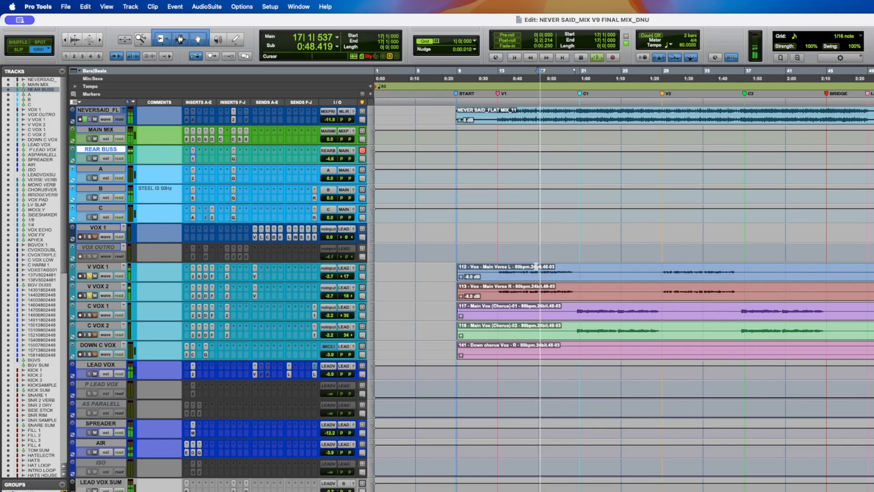
click(579, 269)
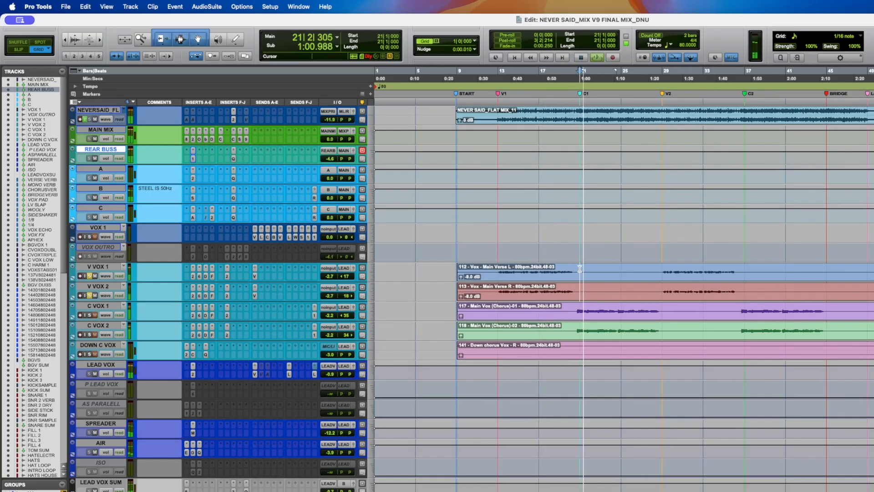
key(space)
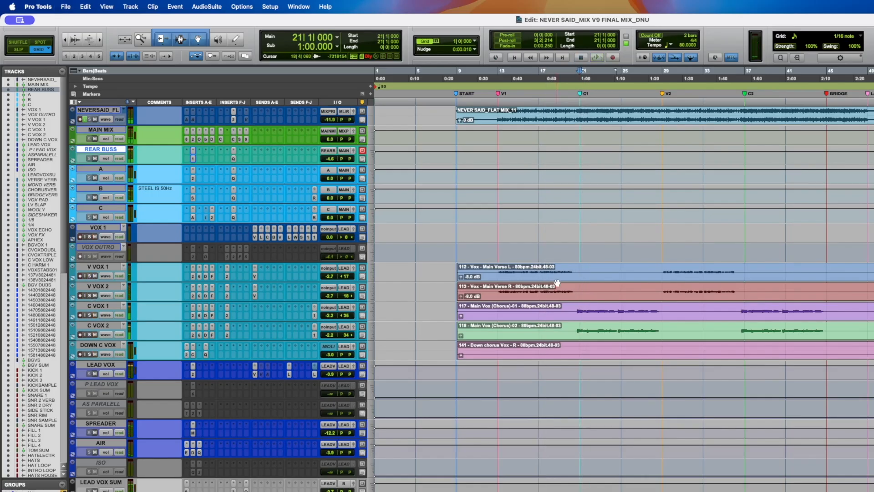
click(559, 268)
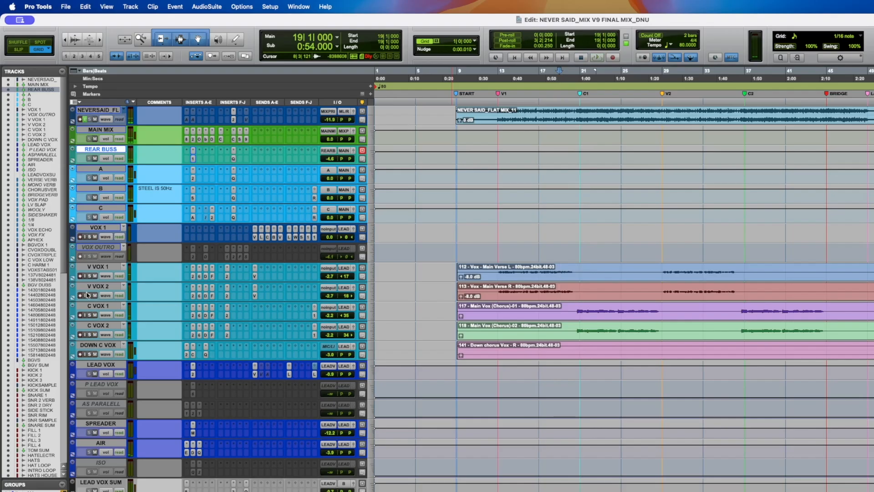
key(space)
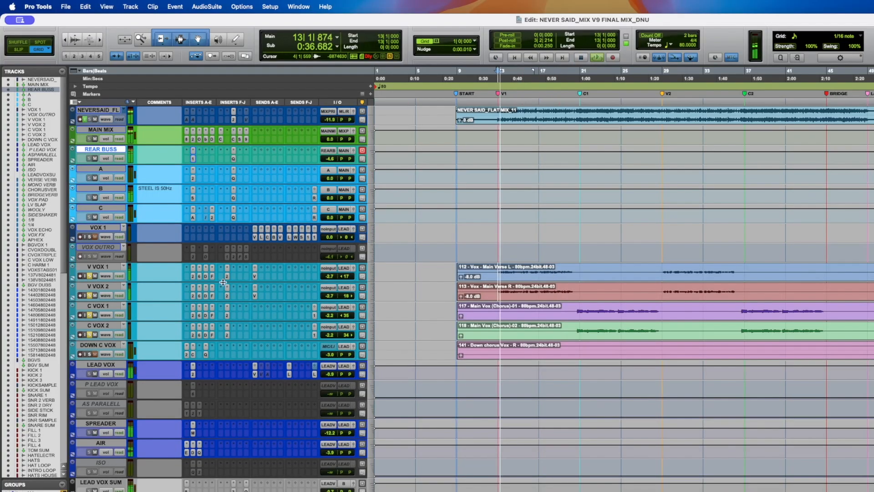
- Step through the V VOX 1 insert chain, opening soothe2, C6, Decapitator, Fresh Air and the LA-2A in turn
click(193, 277)
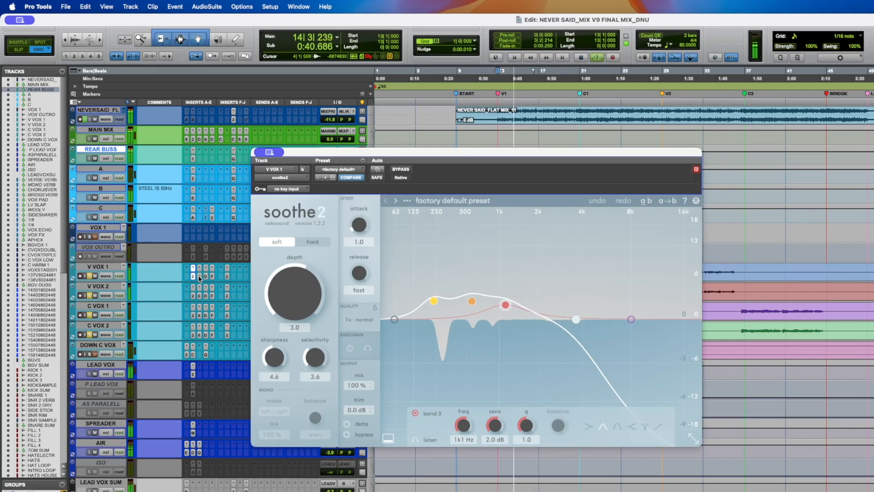
click(199, 277)
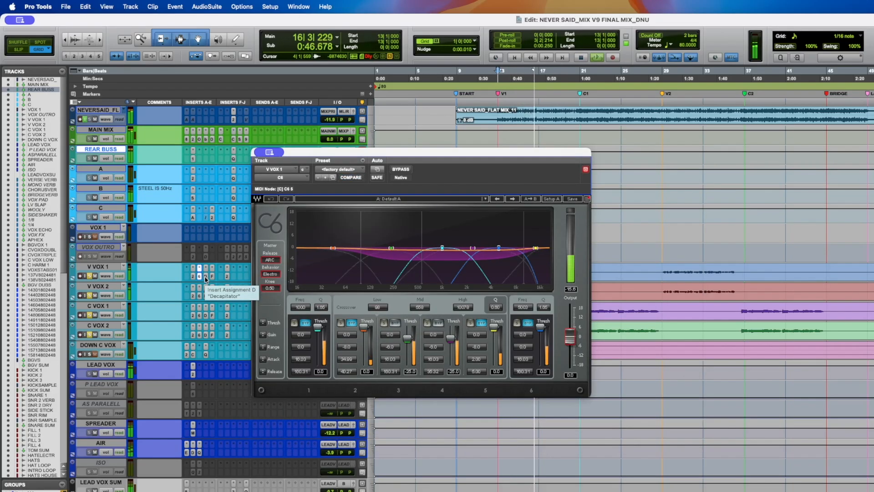
click(206, 277)
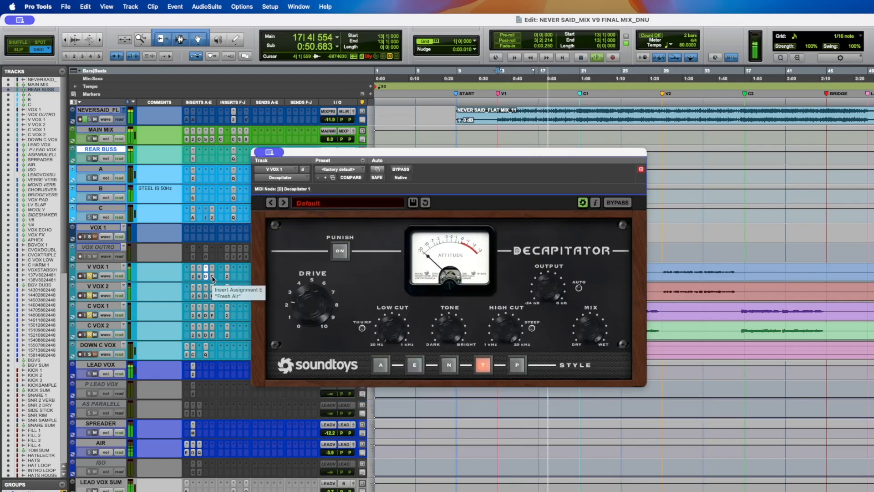
click(212, 277)
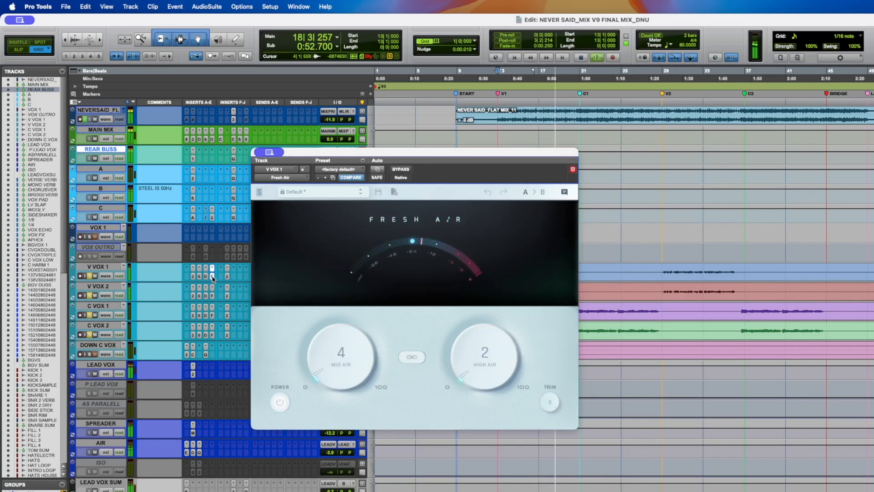
click(226, 277)
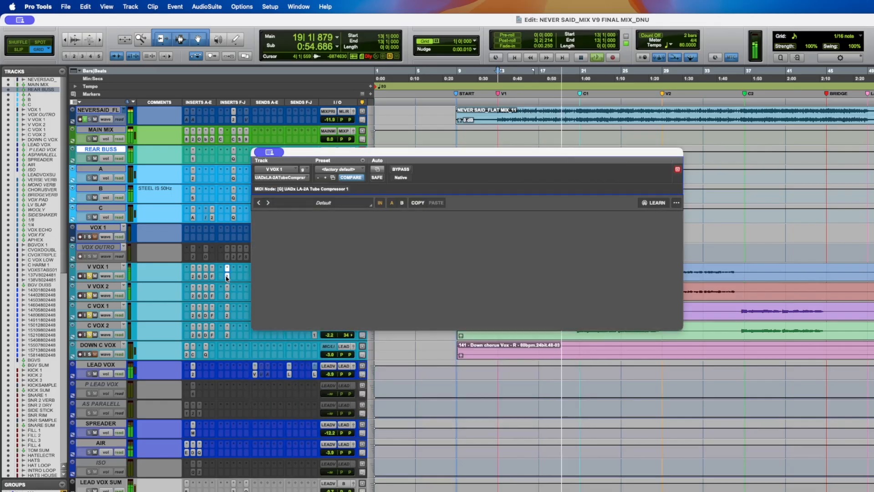
- Restart playback, reopen soothe2 on V VOX 1 and toggle its bypass to compare, then stop playback
key(space)
click(193, 277)
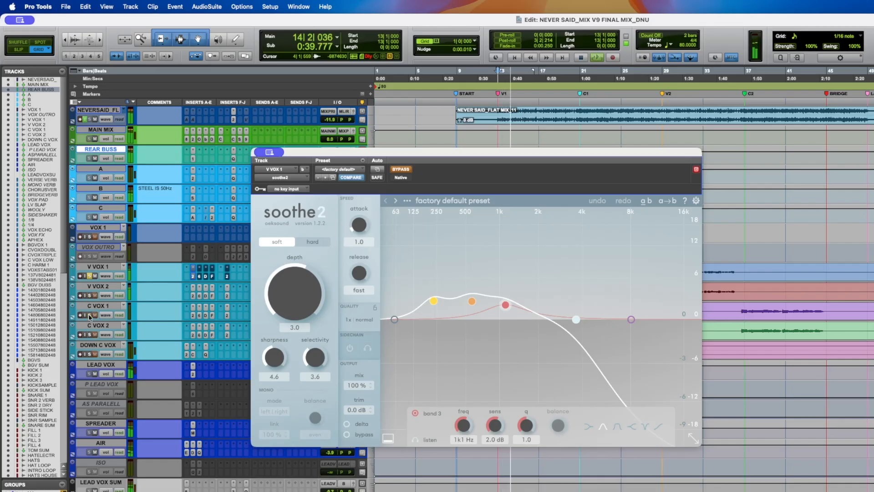
shift+super+click(192, 277)
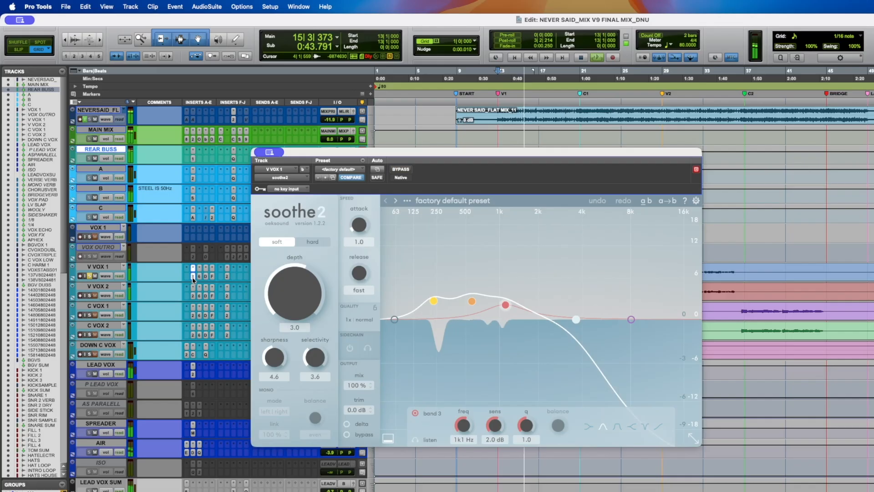
key(space)
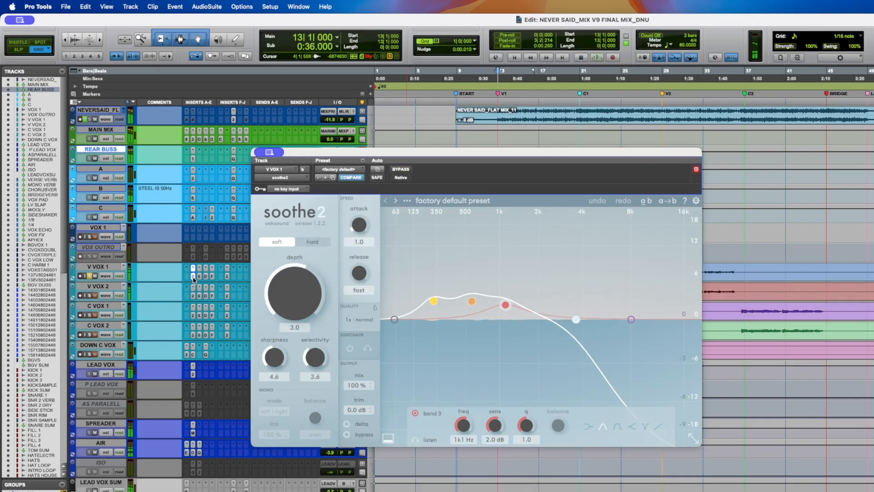
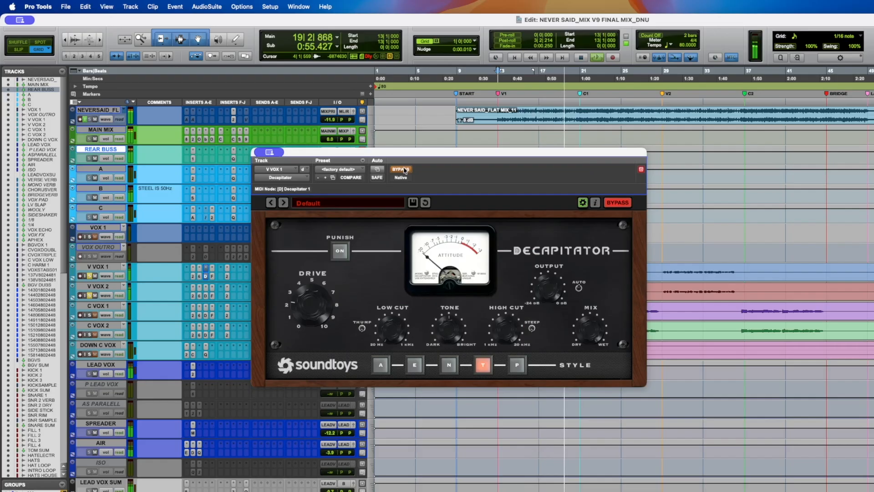
- Restart playback from the verse and turn off the Decapitator bypass on V VOX 1
key(space)
key(space)
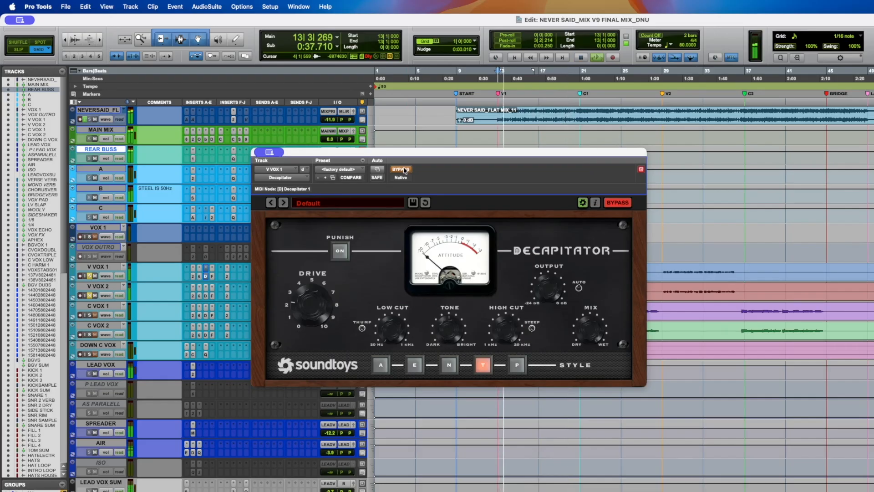
click(400, 170)
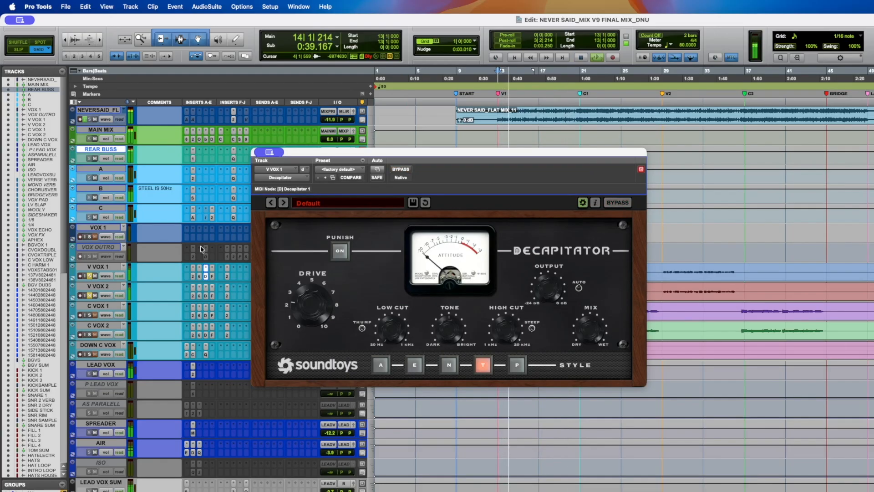
- Open Fresh Air on V VOX 1 and toggle its bypass on and off to compare
click(212, 277)
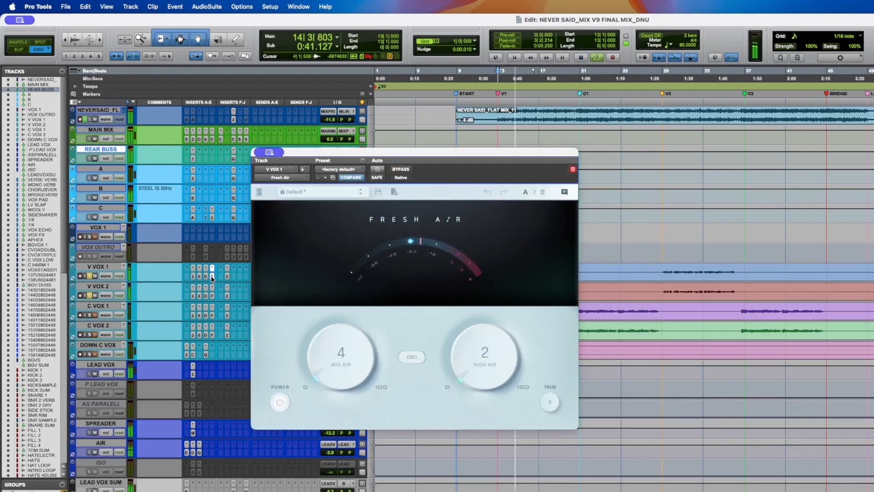
click(401, 170)
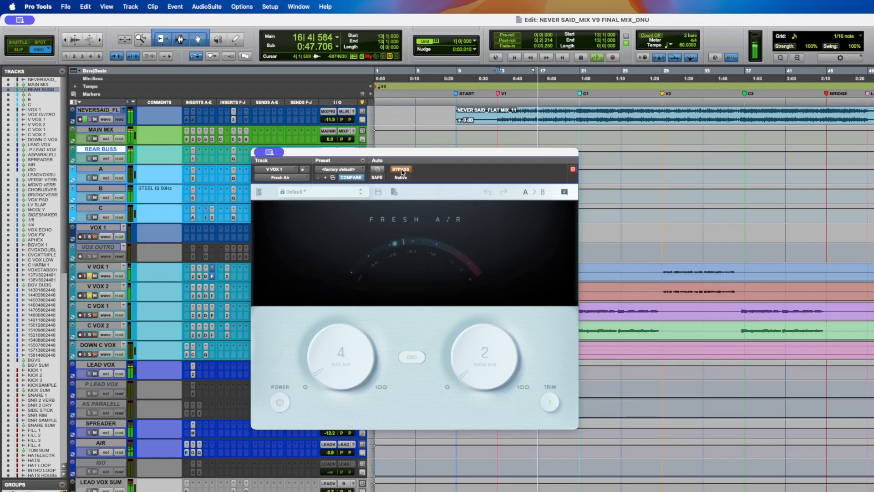
click(400, 170)
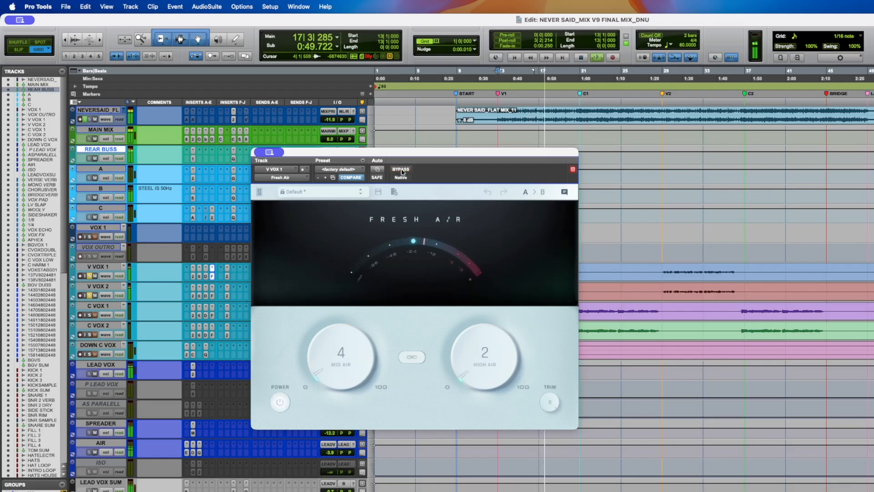
- Open the LA-2A on V VOX 1, stop playback and save the session
click(227, 277)
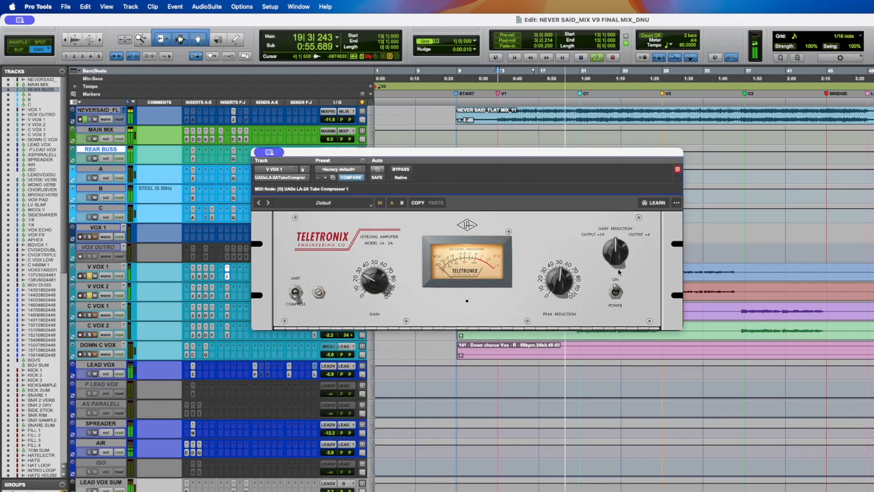
key(space)
key(super+s)
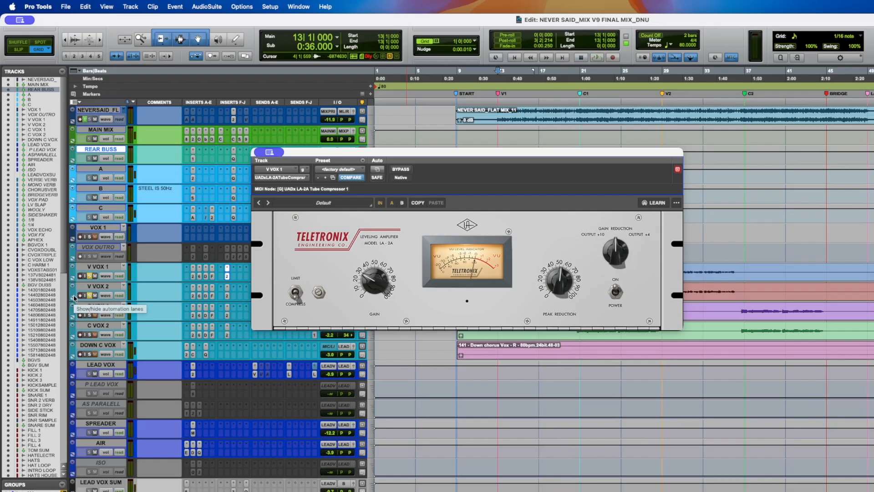
- Open the Decapitator on V VOX 1, play and toggle its bypass to compare, then stop playback
click(205, 276)
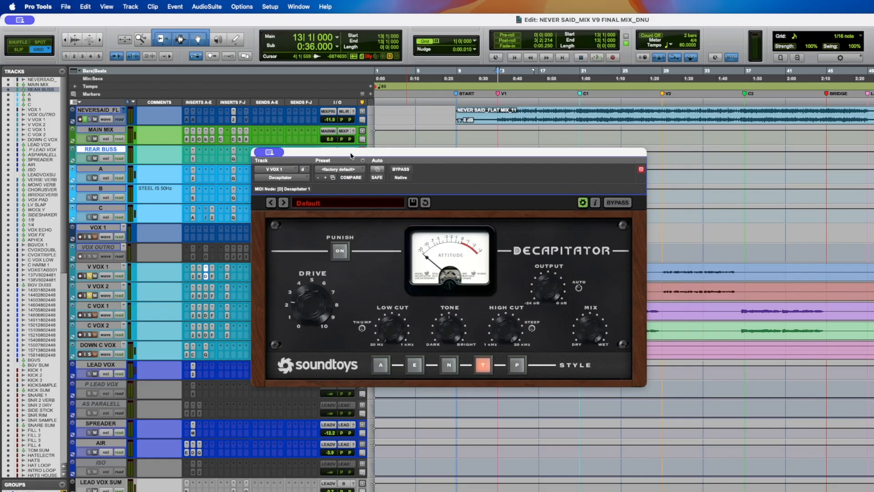
key(space)
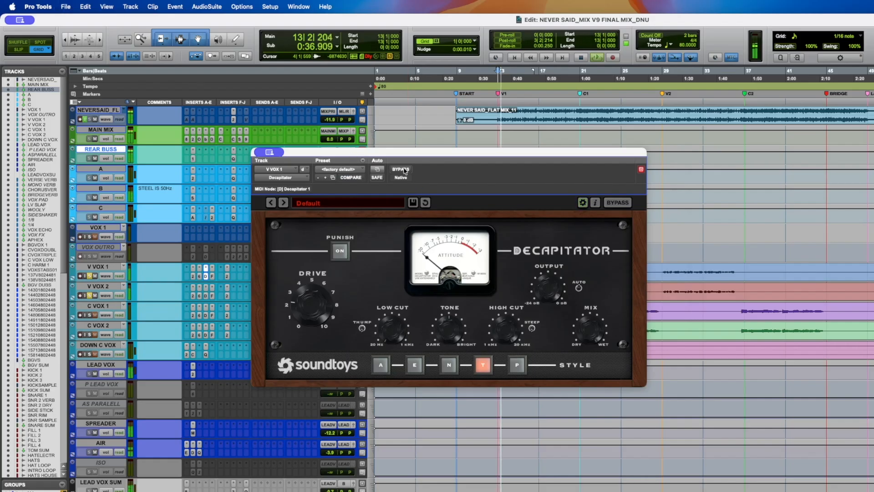
click(401, 170)
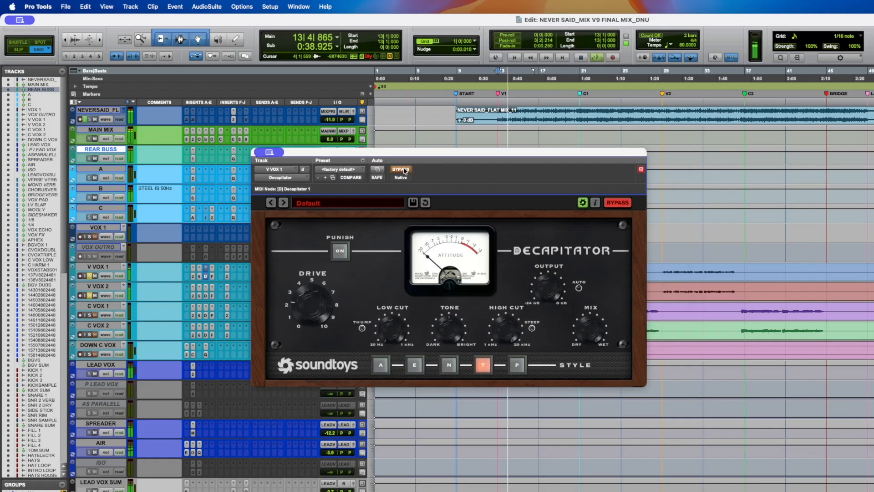
click(401, 170)
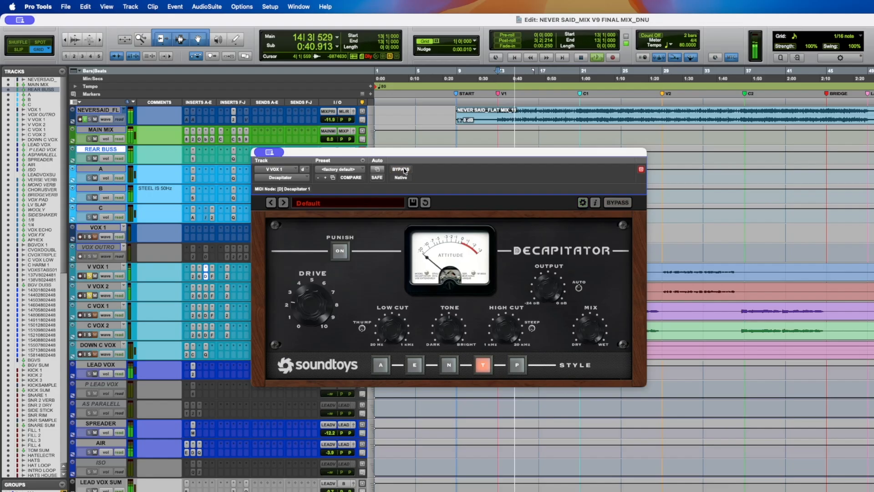
key(space)
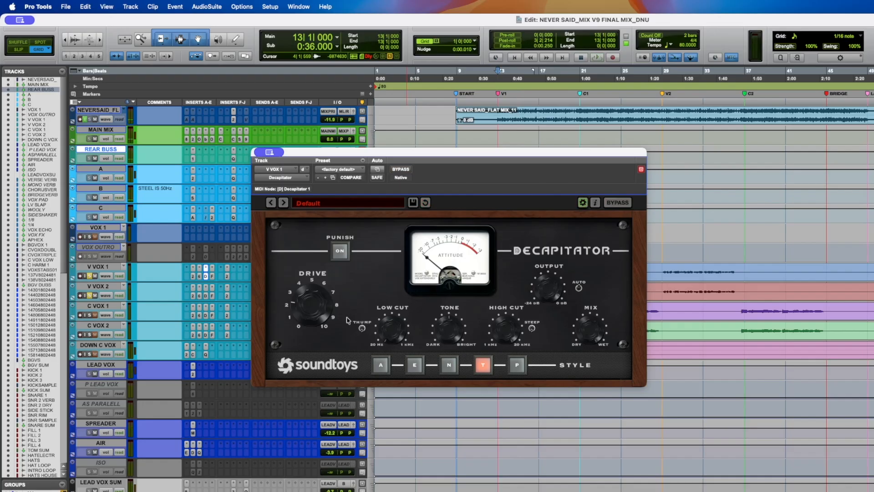
- Step through Fresh Air and the LA-2A on V VOX 1 with brief playback, then close the plugin window
click(212, 277)
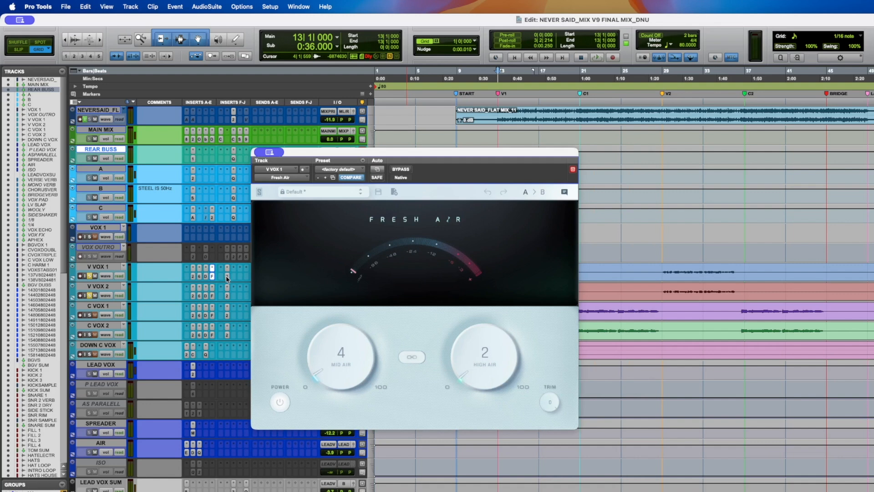
click(227, 277)
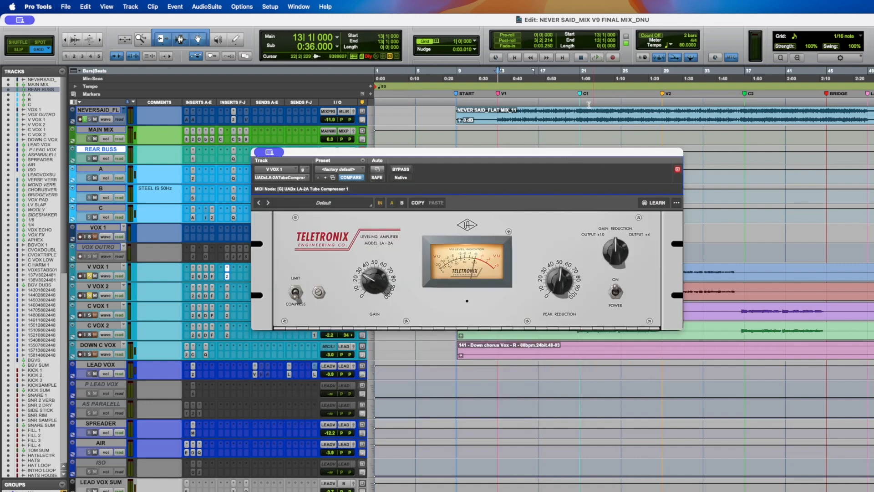
key(space)
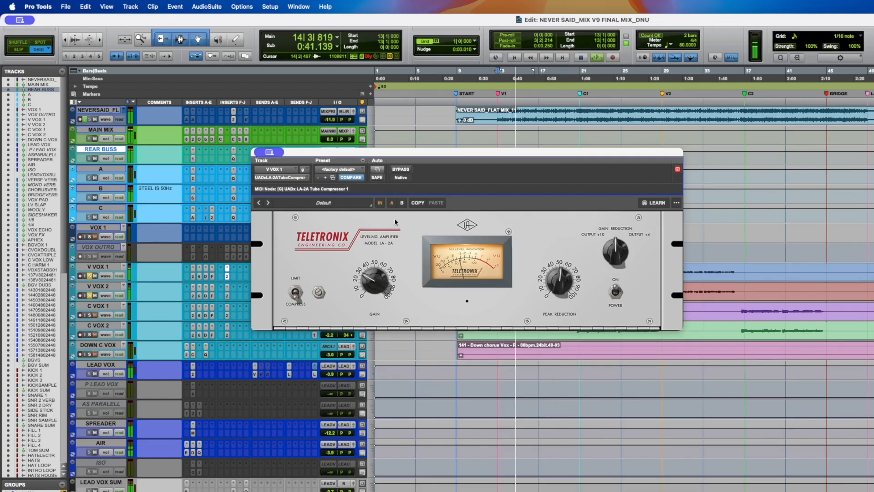
key(space)
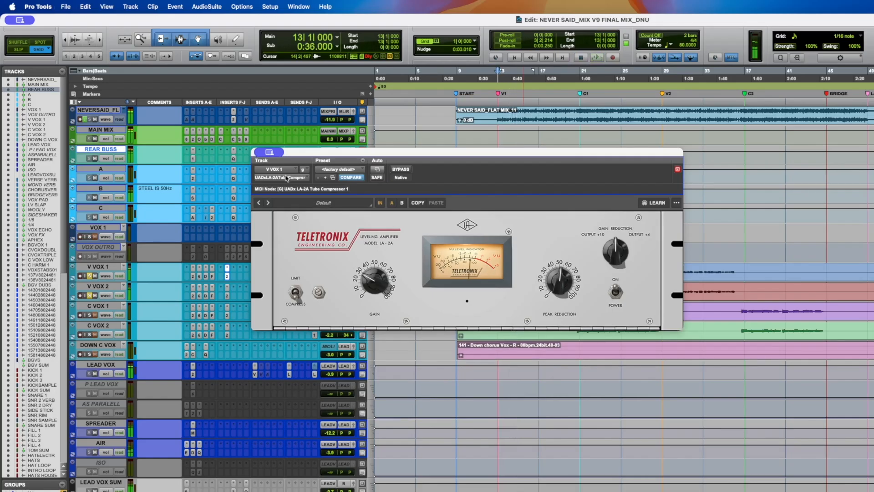
click(227, 275)
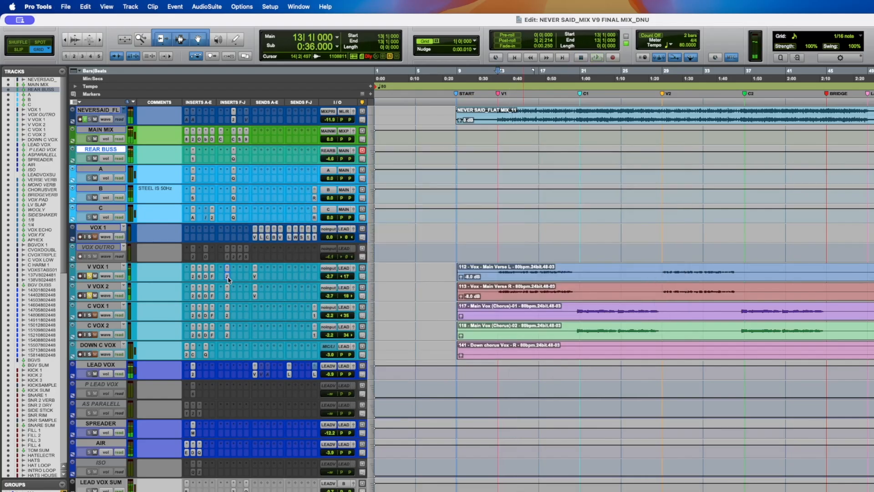
- Open V VOX 1's send to VERSE VERB, bring the VERSE VERB track into view, and save the session
click(255, 276)
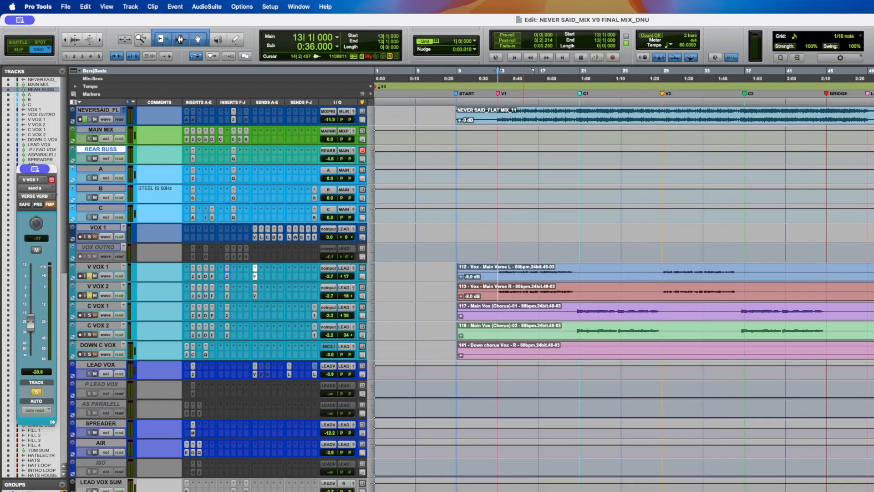
scroll(248, 453, down, 7)
key(super+s)
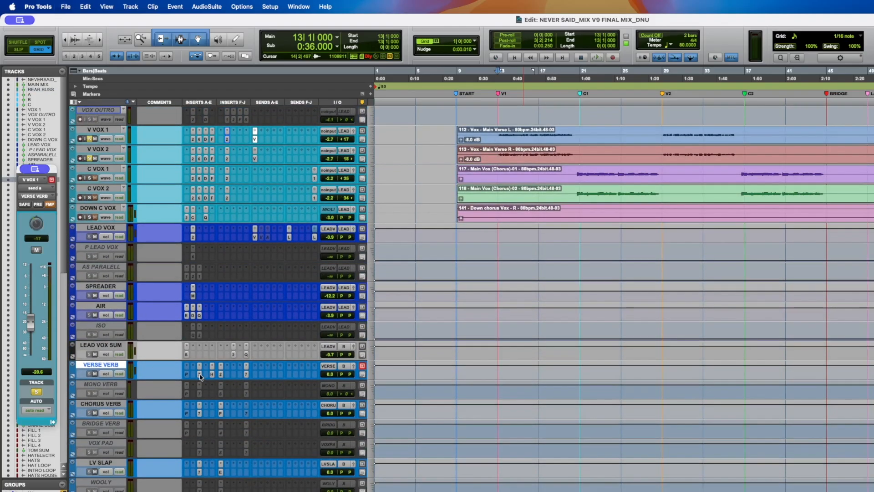
- Open the EQ3 7-Band on the VERSE VERB track and toggle its bypass to compare
click(200, 375)
drag(308, 153, 302, 120)
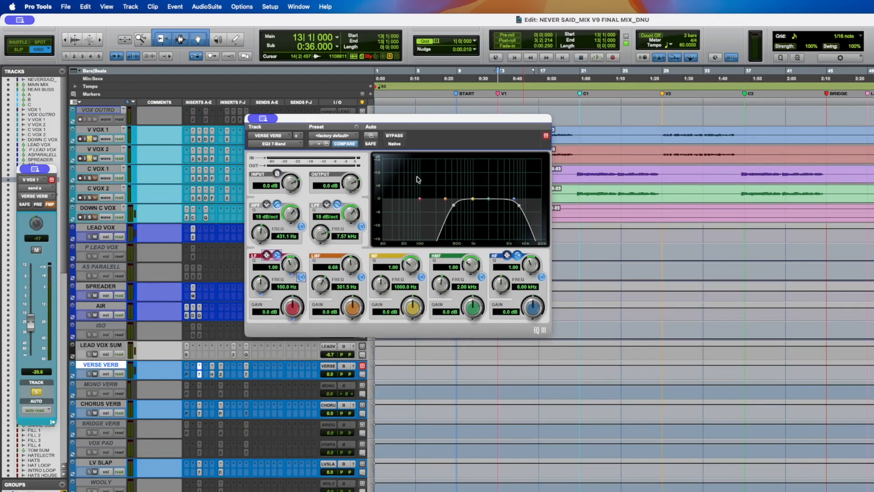
click(391, 135)
click(391, 136)
- Open the H-Delay and Lexicon 224 plugins on VERSE VERB and arrange their windows side by side
click(212, 375)
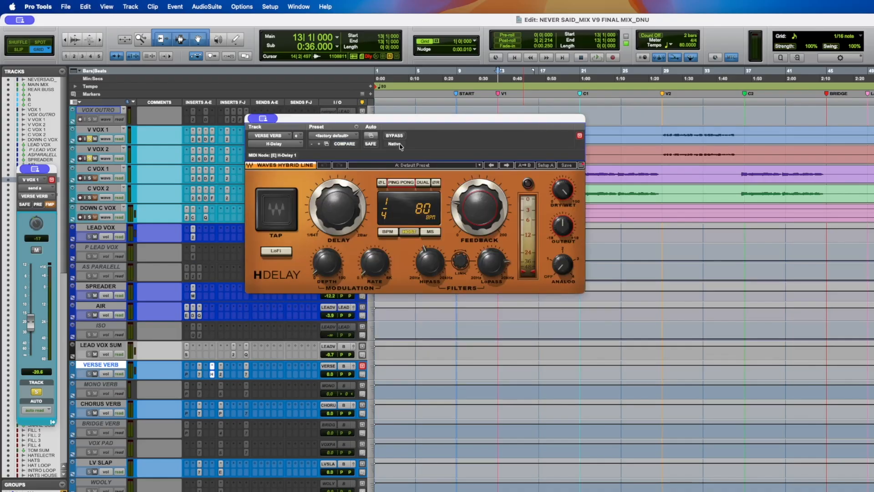
click(221, 378)
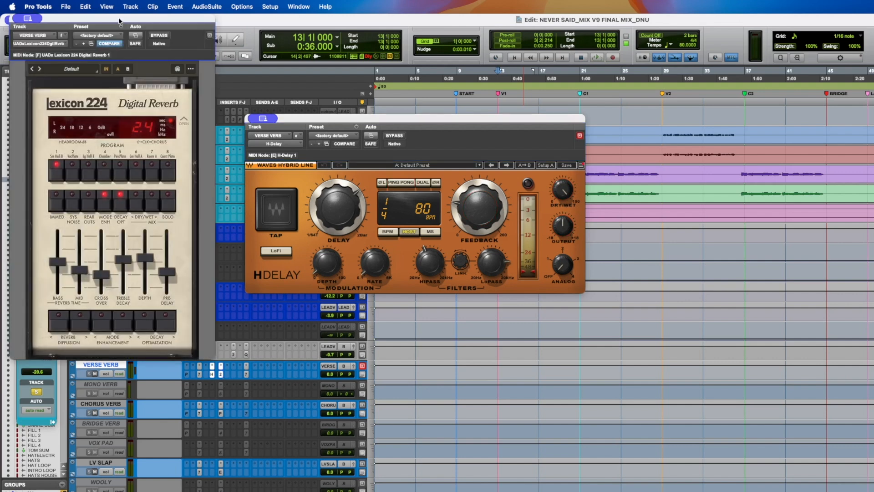
drag(117, 21, 554, 62)
drag(423, 122, 309, 155)
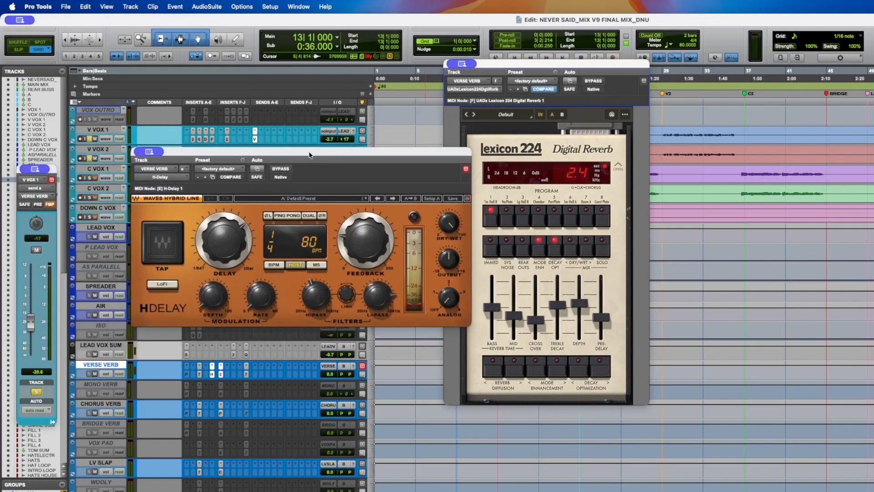
- Start playback, open the BF-76 on VERSE VERB and arrange the three plugin windows, then stop playback and save
key(space)
mouse_move(244, 153)
mouse_down()
mouse_move(237, 183)
mouse_move(245, 157)
mouse_up()
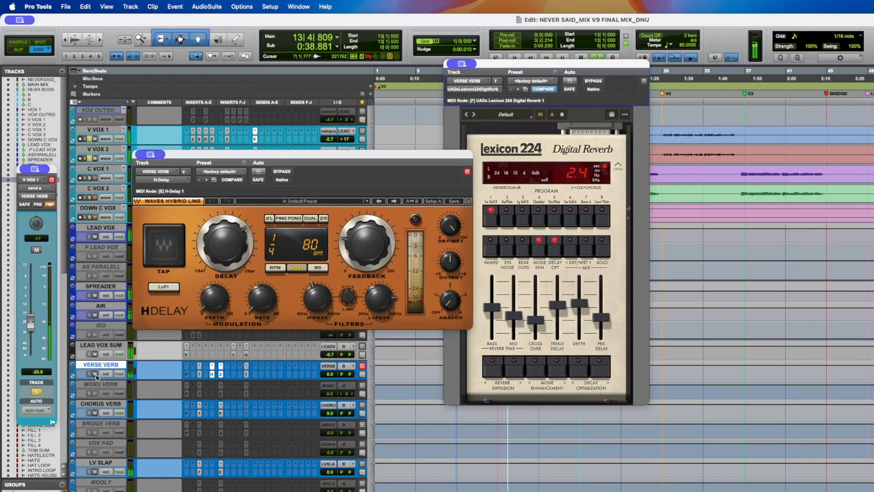
click(247, 374)
drag(220, 24, 391, 185)
drag(360, 156, 350, 62)
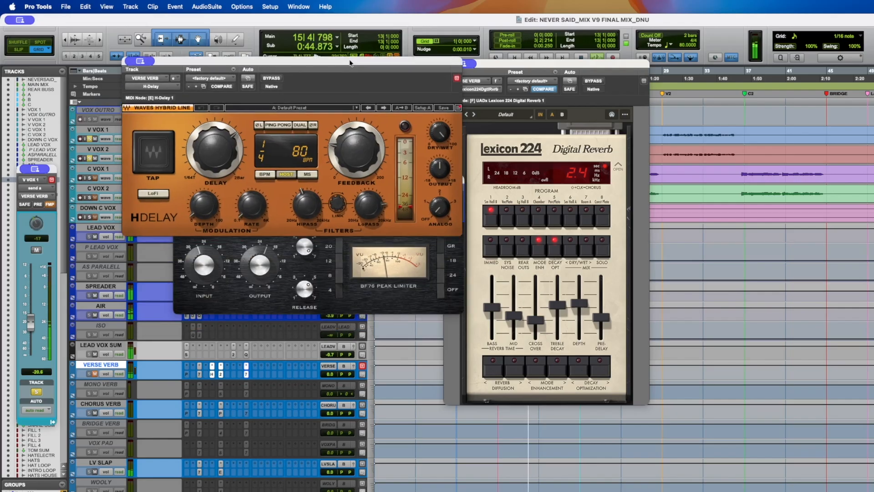
click(334, 254)
drag(316, 184, 310, 205)
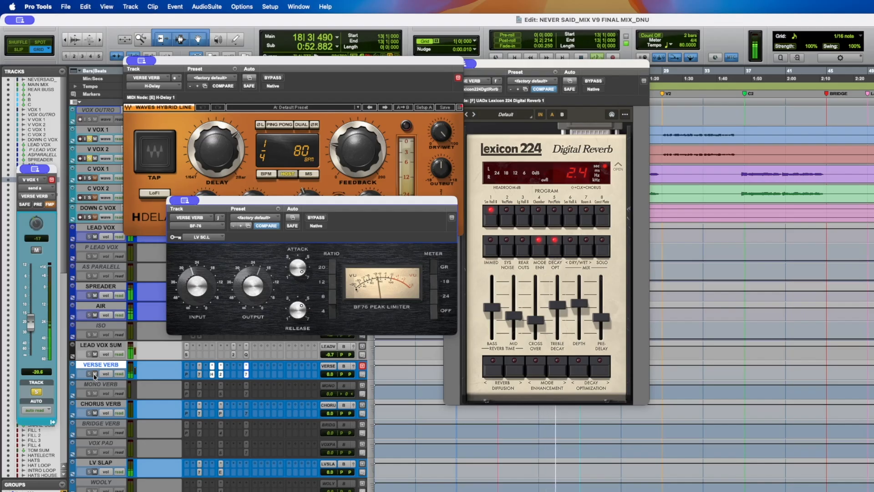
key(space)
key(super+s)
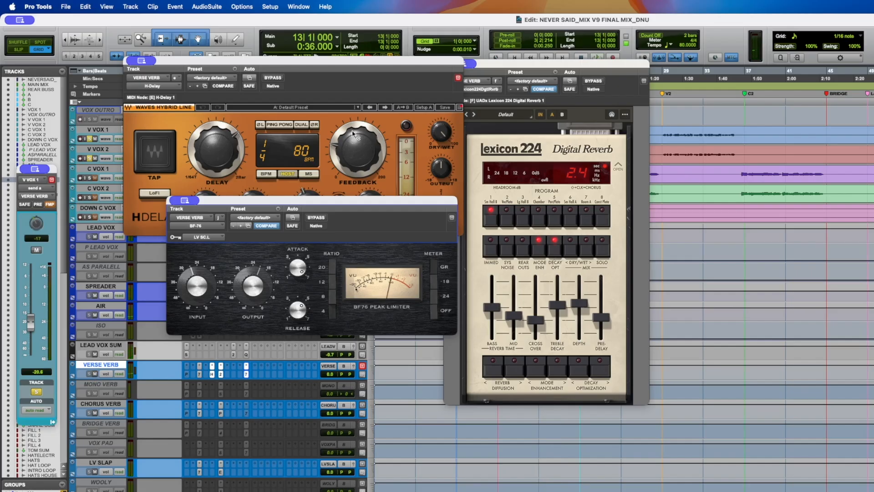
- Bring the H-Delay and Lexicon windows forward, ride the VERSE VERB volume fader, then stop playback and save
click(351, 91)
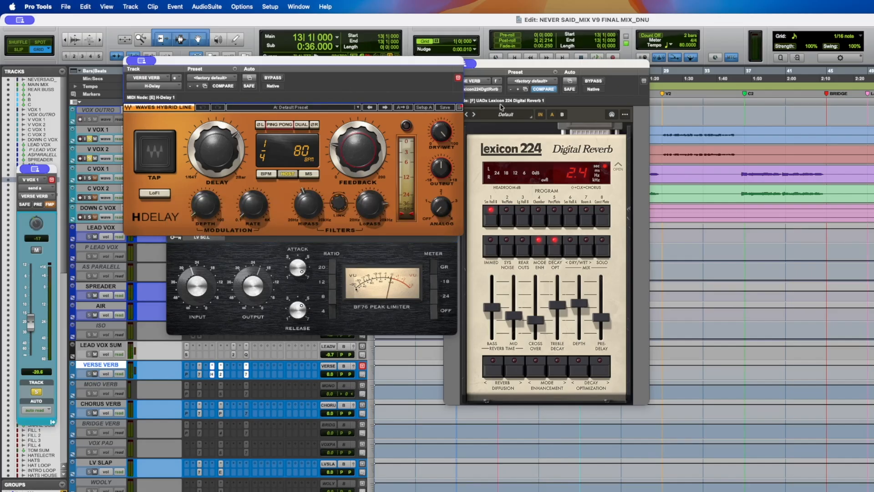
click(618, 98)
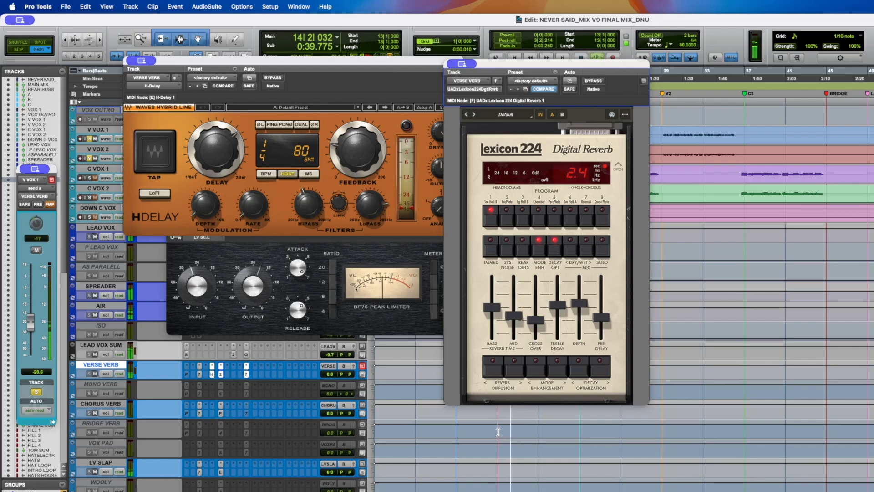
drag(330, 374, 332, 371)
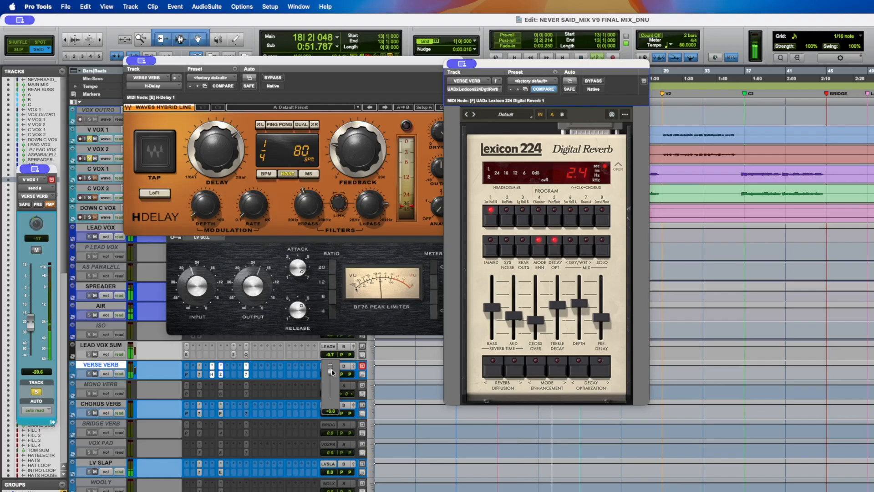
drag(332, 372, 331, 377)
key(space)
key(super+s)
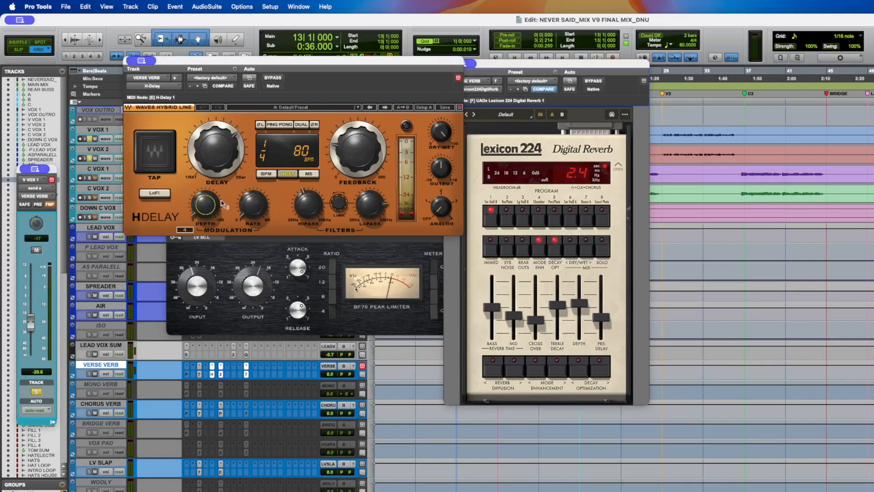
- Nudge the Lexicon 224 depth slider slightly
mouse_move(253, 204)
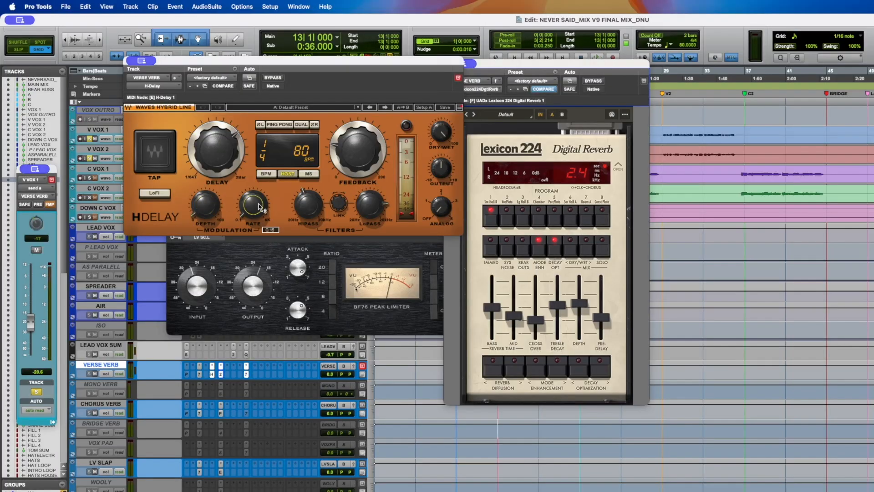
mouse_move(212, 209)
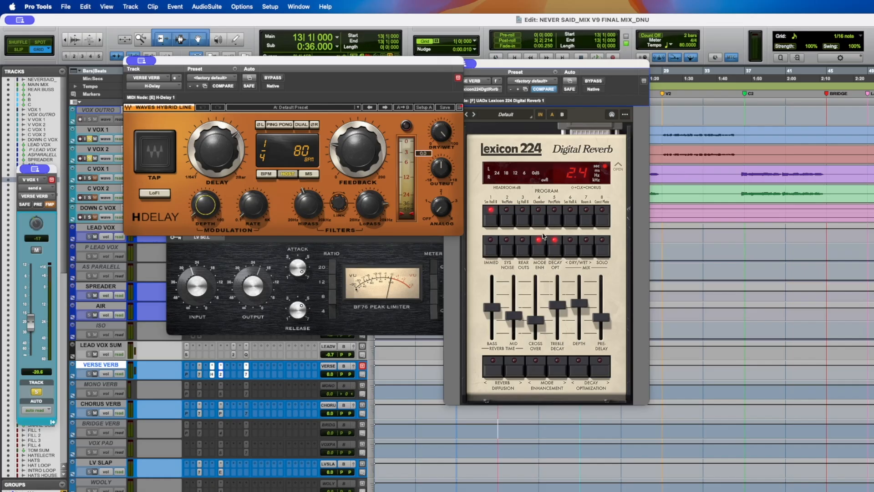
drag(556, 299, 558, 305)
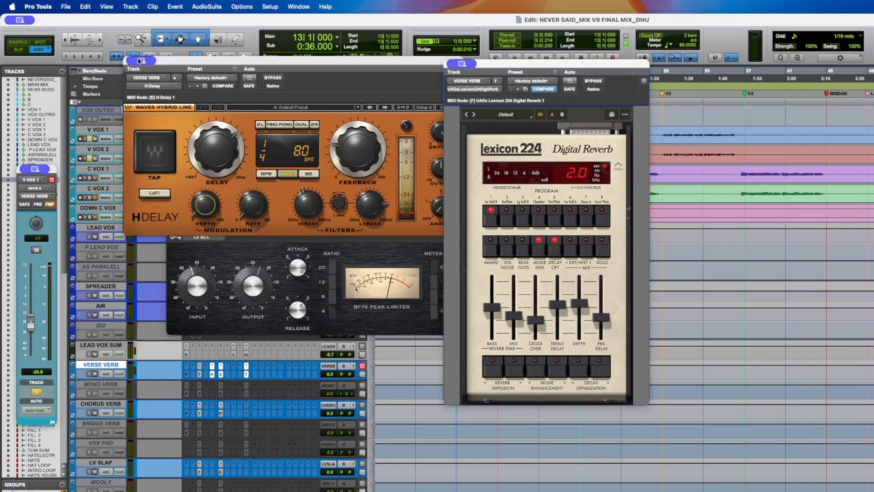
- Close the H-Delay and Lexicon 224 windows on VERSE VERB and reposition the BF-76 window
click(212, 375)
click(220, 375)
drag(294, 195, 315, 172)
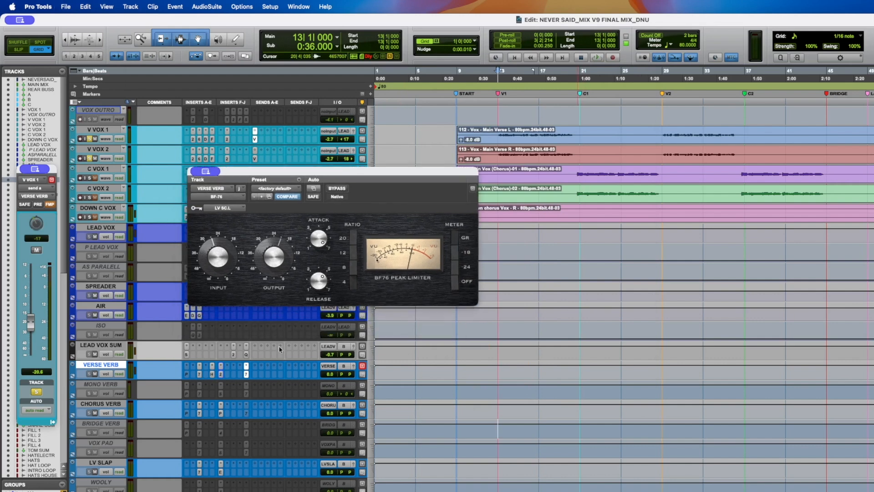
- Open the EQ3 7-Band on the VERSE VERB track and move the BF-76 window beside it
click(200, 375)
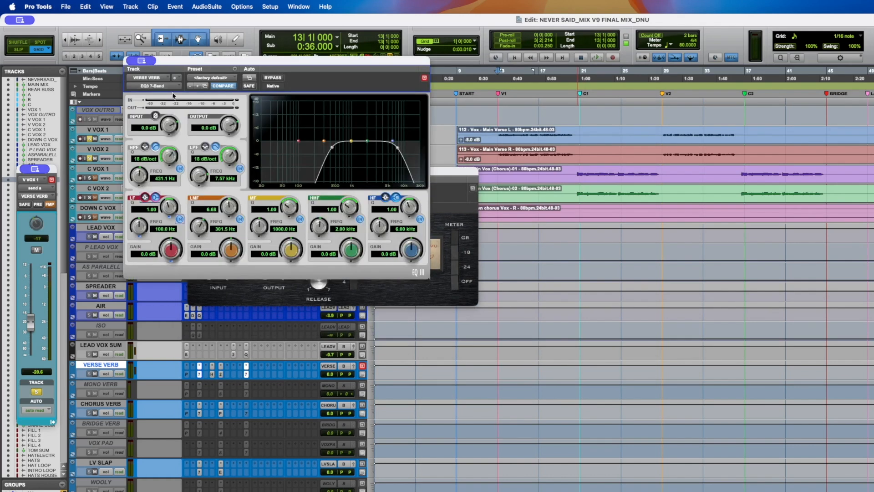
click(245, 374)
drag(324, 174, 366, 177)
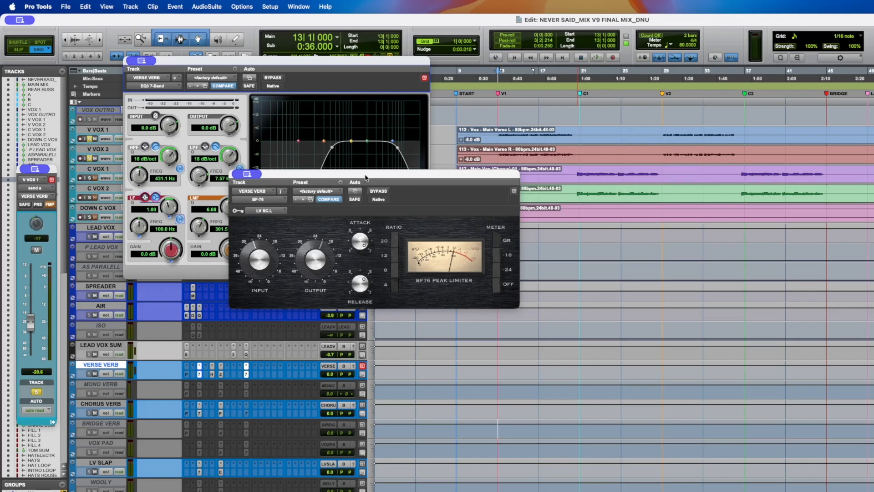
- Play the mix while toggling the BF-76 bypass off and on to compare, then stop playback
key(space)
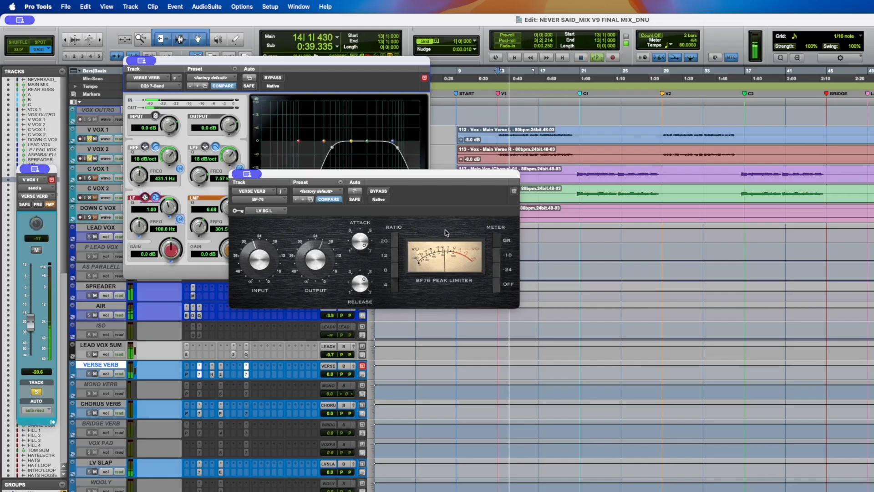
click(381, 192)
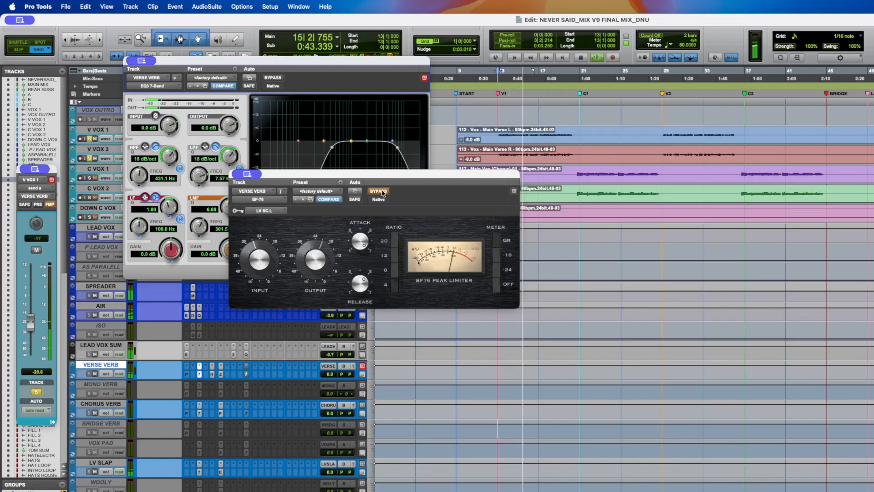
click(381, 192)
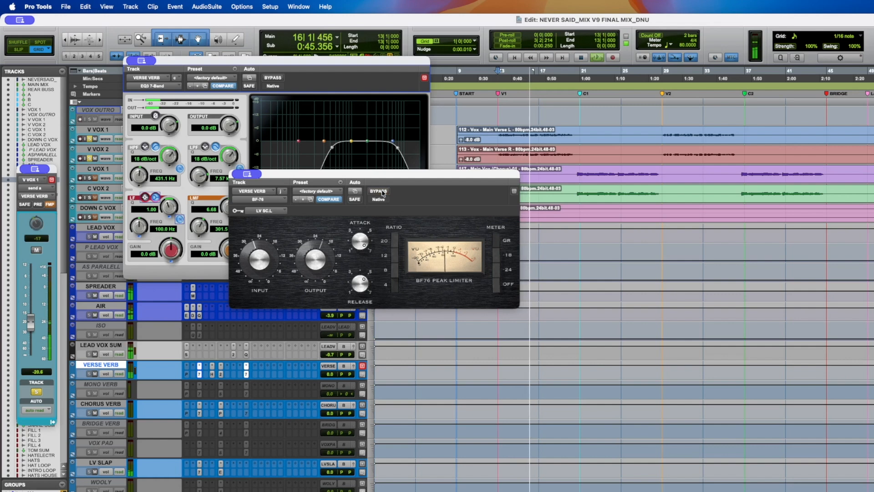
key(space)
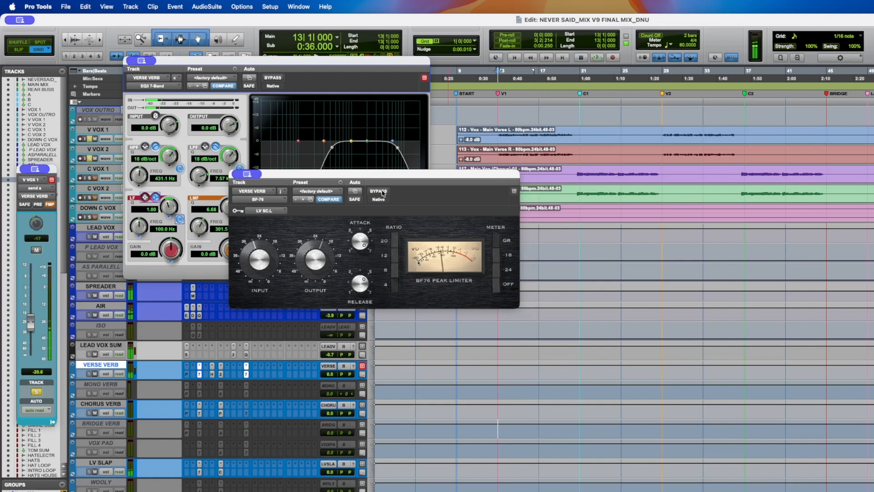
- Solo the V VOX 2 track and play it while toggling the BF-76 bypass to compare, then stop
alt+click(89, 158)
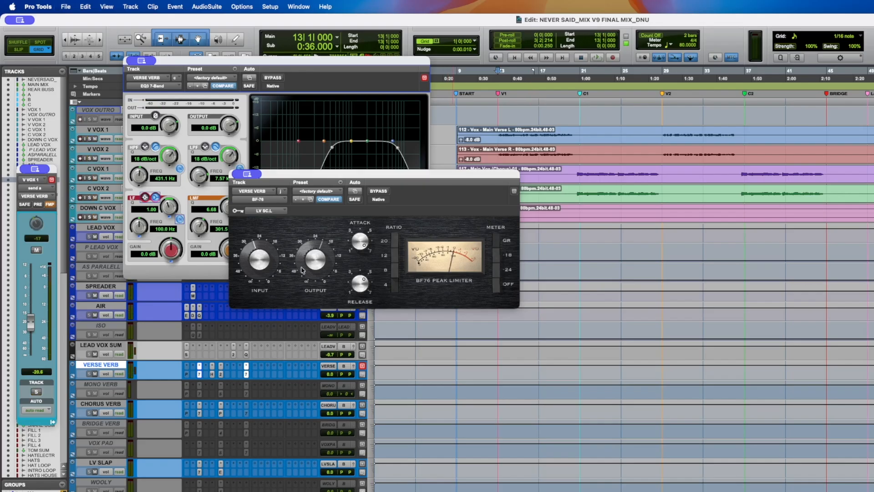
key(space)
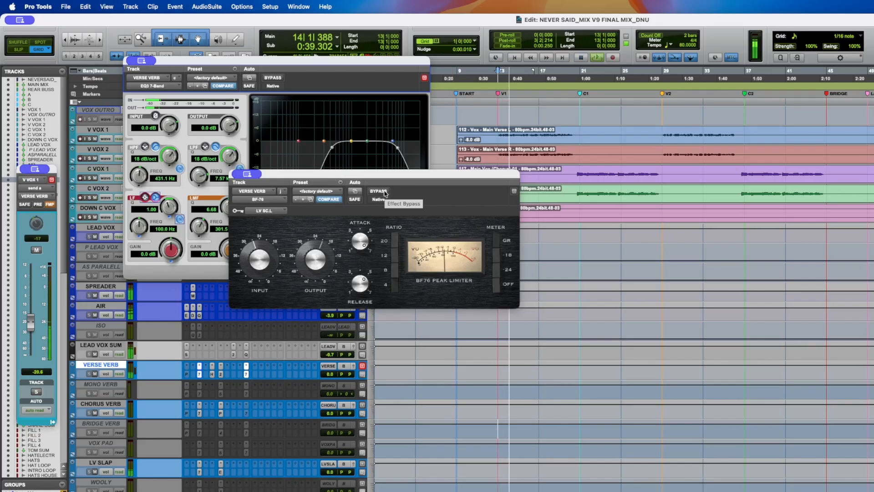
click(385, 193)
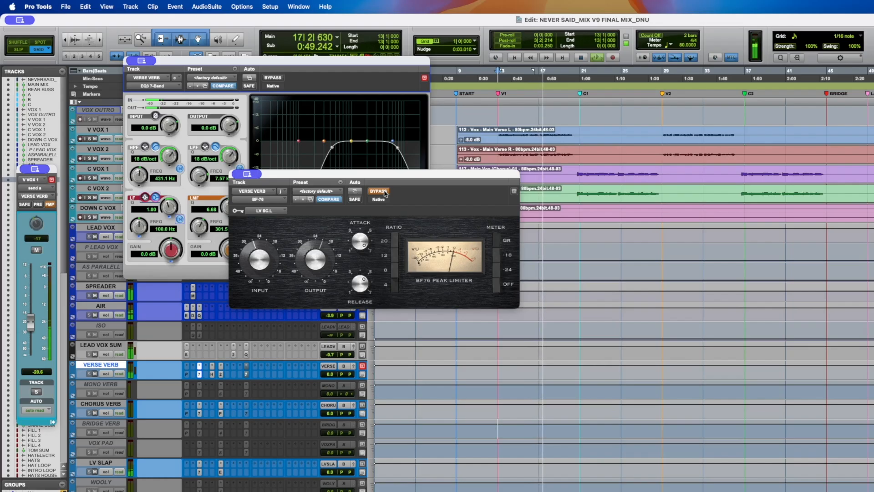
click(385, 193)
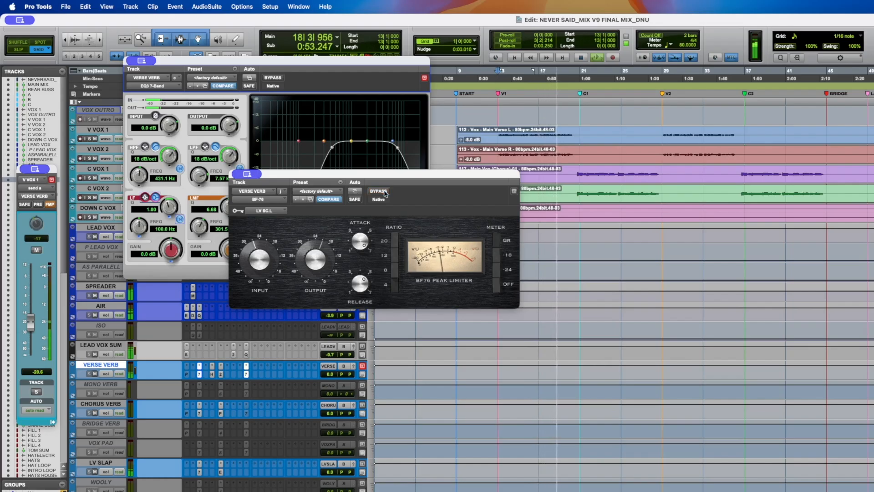
key(space)
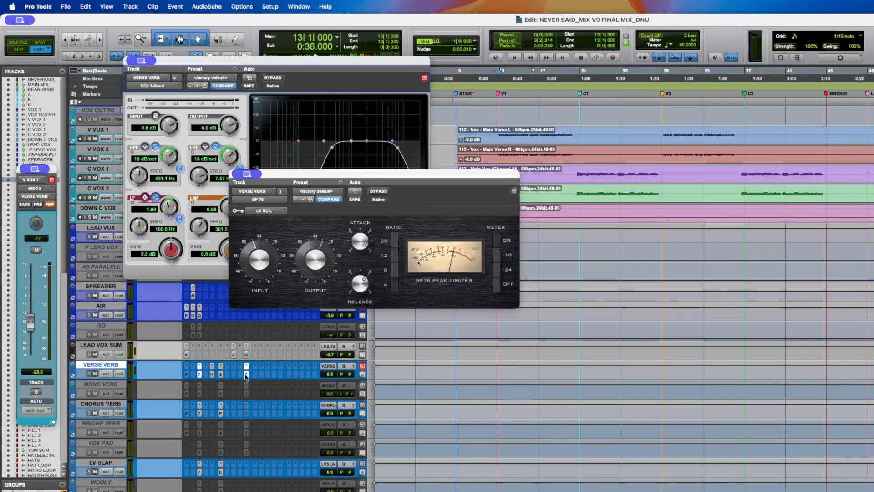
- Close the BF-76 and EQ3 7-Band windows on VERSE VERB
click(214, 374)
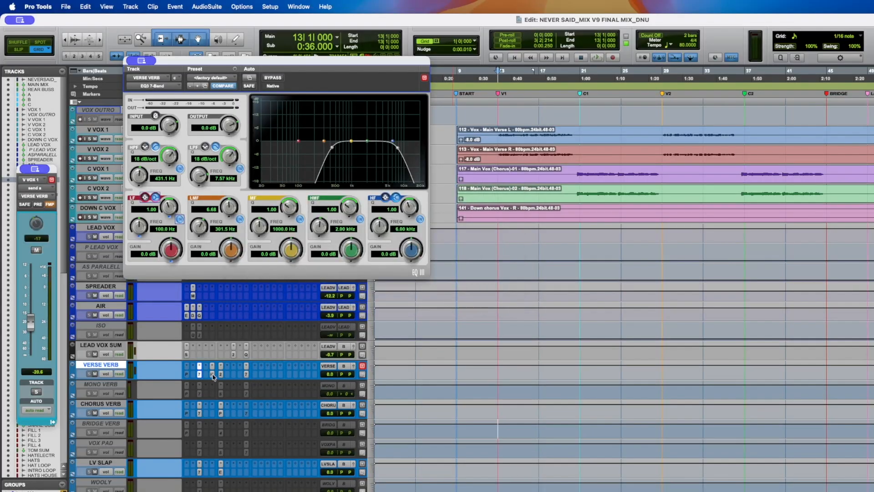
click(200, 374)
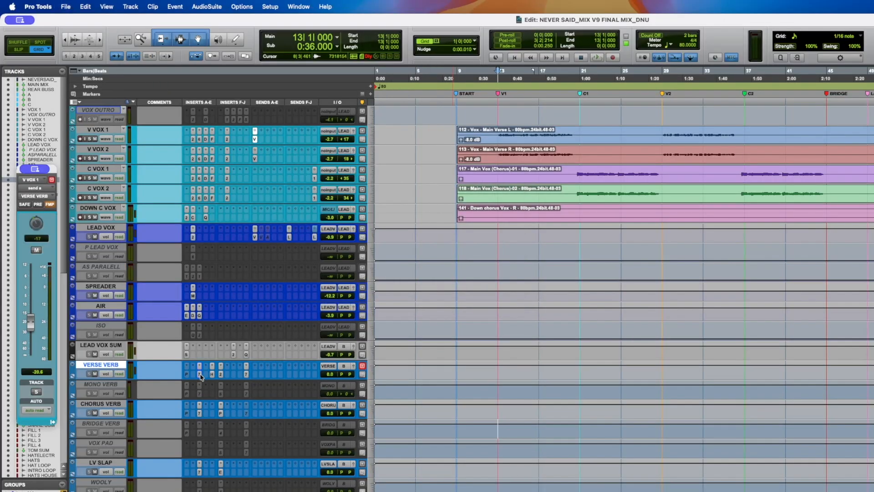
- Place the playhead at the first chorus and open soothe2 on the C VOX 1 track, moving its window aside
click(560, 170)
click(570, 171)
click(193, 179)
drag(175, 59, 366, 89)
- Open soothe2 on V VOX 2 alongside the C VOX 1 instance to compare their settings, then close it
click(193, 159)
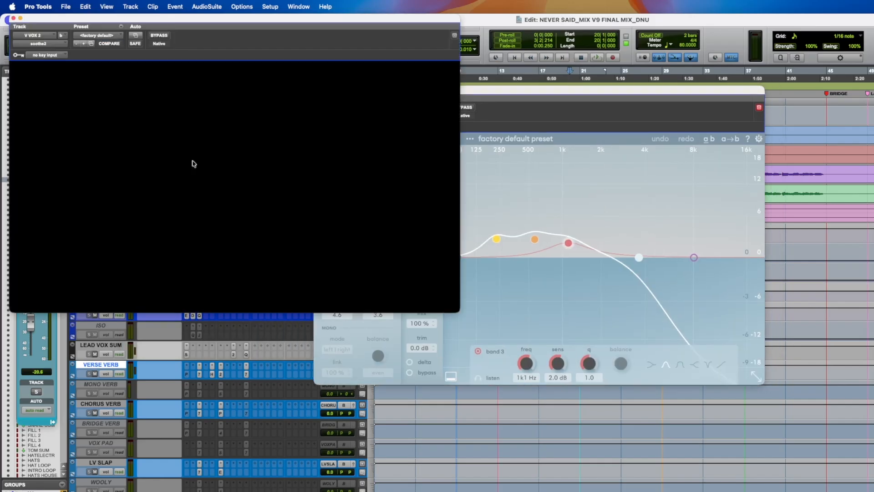
drag(179, 33, 214, 153)
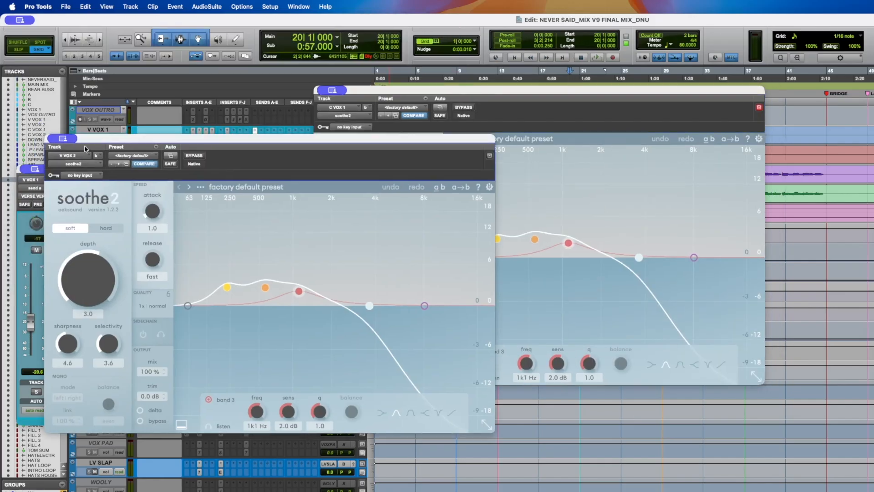
drag(78, 142, 302, 222)
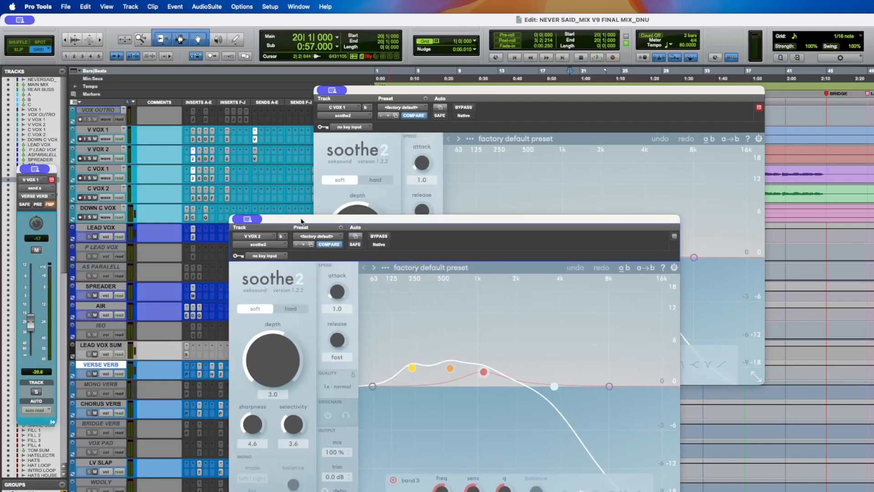
click(192, 159)
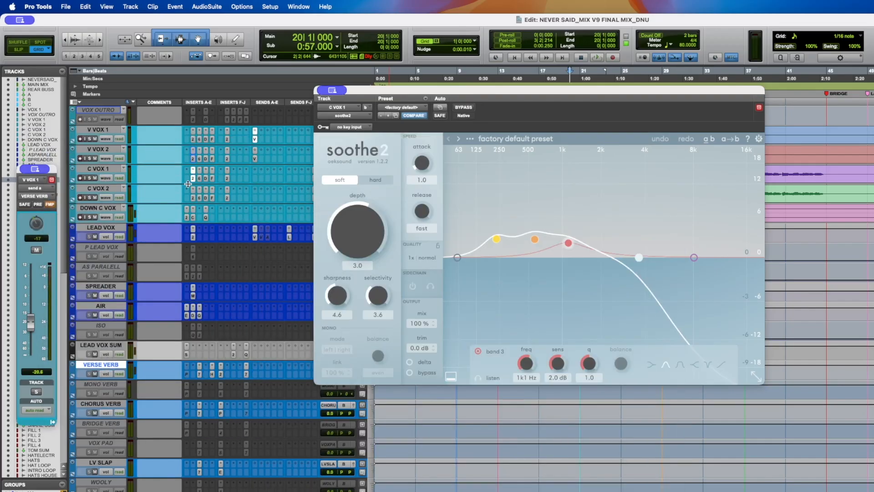
- Inspect the C6, Decapitator and LA-2A inserts on C VOX 1 and V VOX 2 to compare the two chains
scroll(188, 184, up, 5)
click(199, 315)
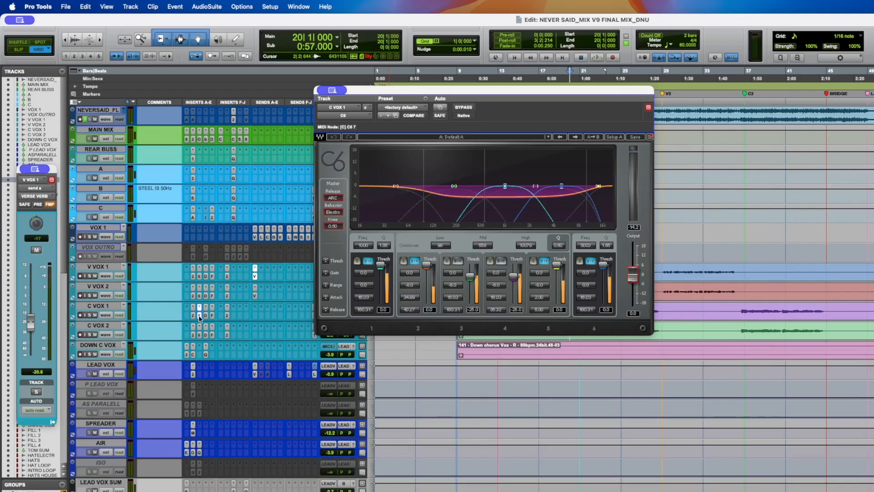
click(201, 297)
click(206, 315)
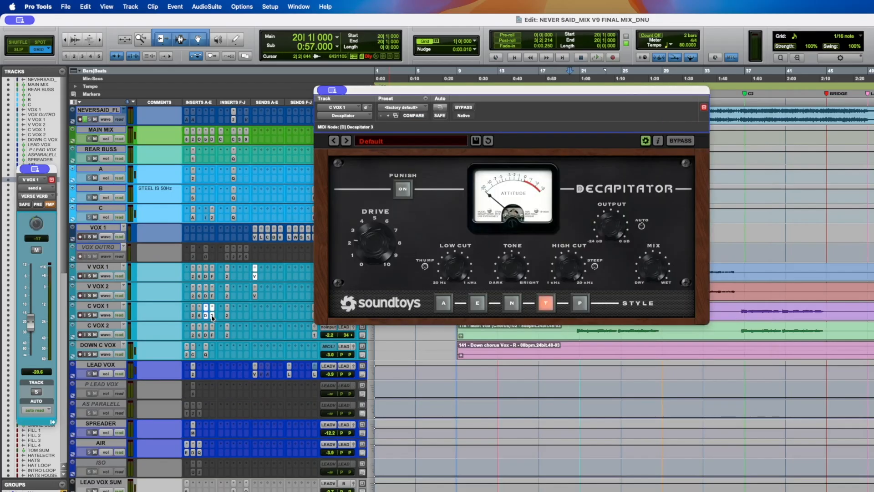
click(212, 315)
click(227, 315)
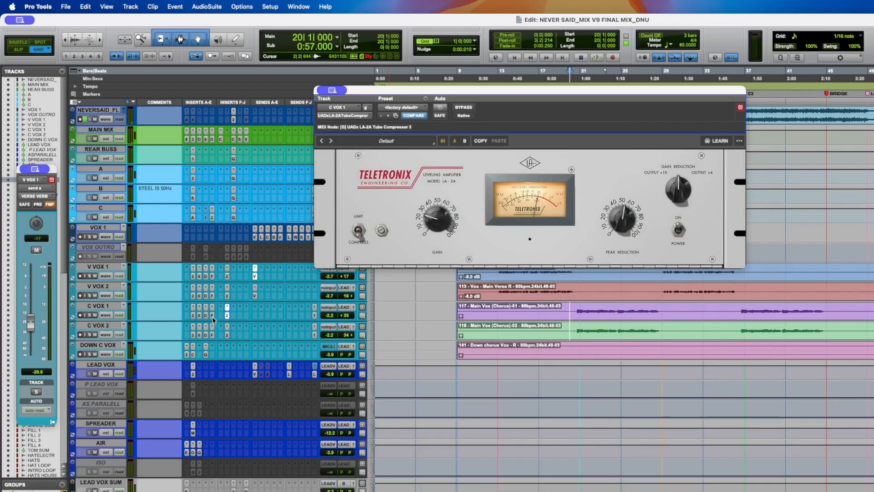
click(227, 296)
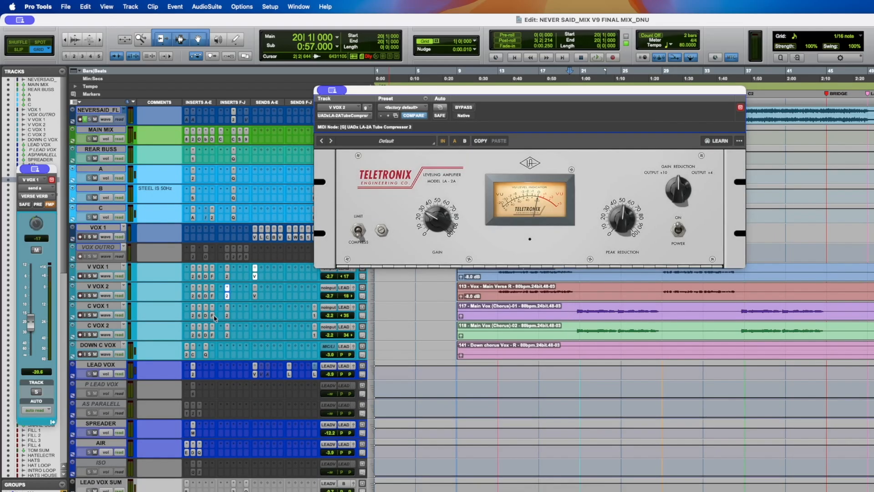
- Open Fresh Air on C VOX 1 and V VOX 2 side by side to compare settings, then close both
click(214, 316)
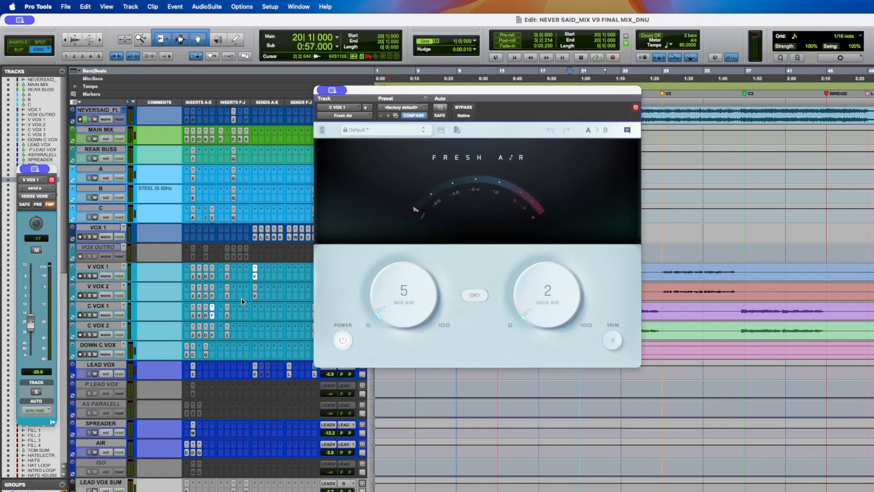
drag(385, 96, 387, 142)
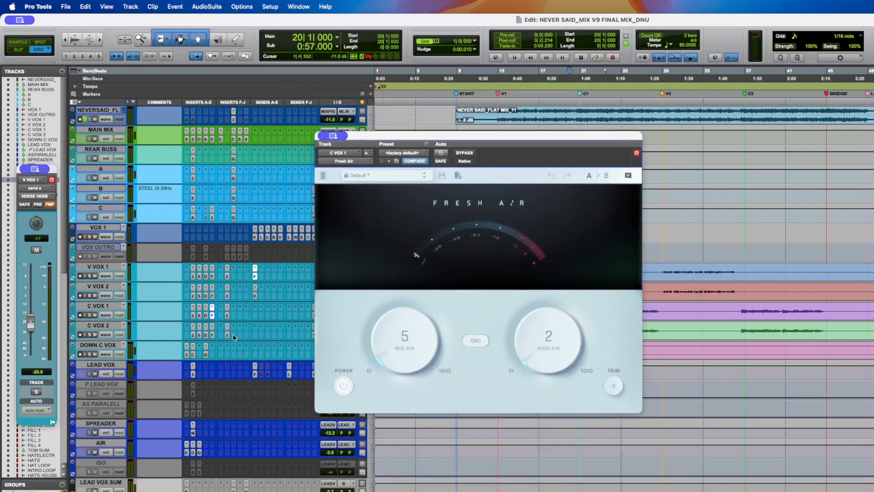
click(213, 296)
drag(138, 23, 185, 134)
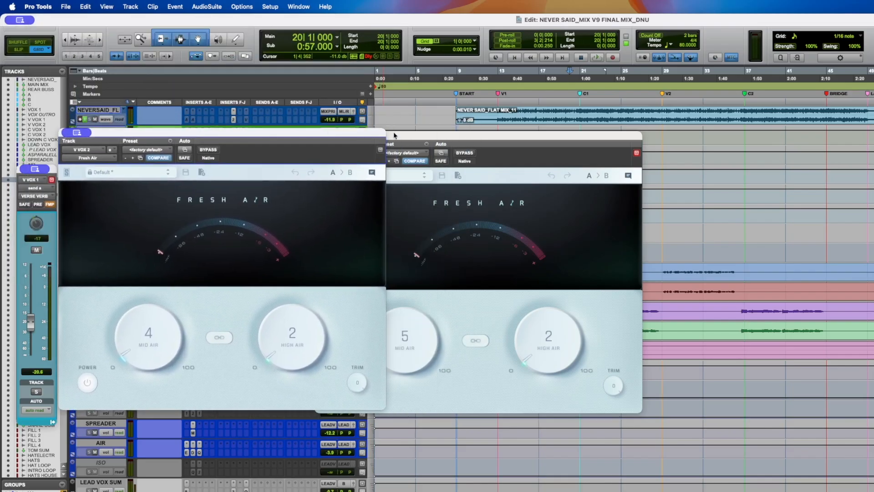
drag(392, 135, 405, 129)
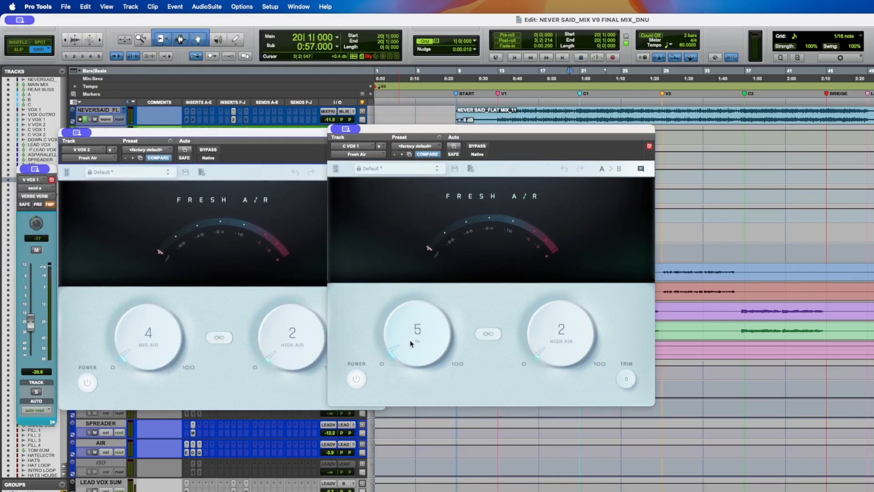
click(77, 135)
drag(94, 133, 414, 159)
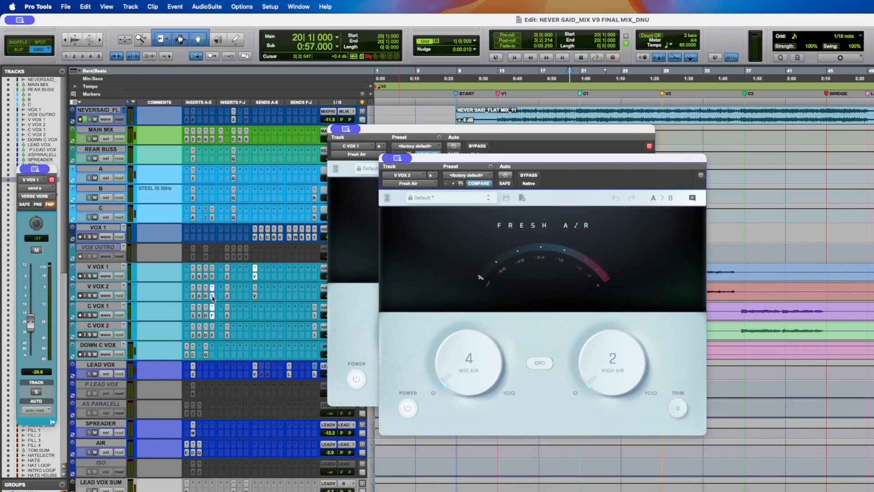
click(213, 317)
click(212, 298)
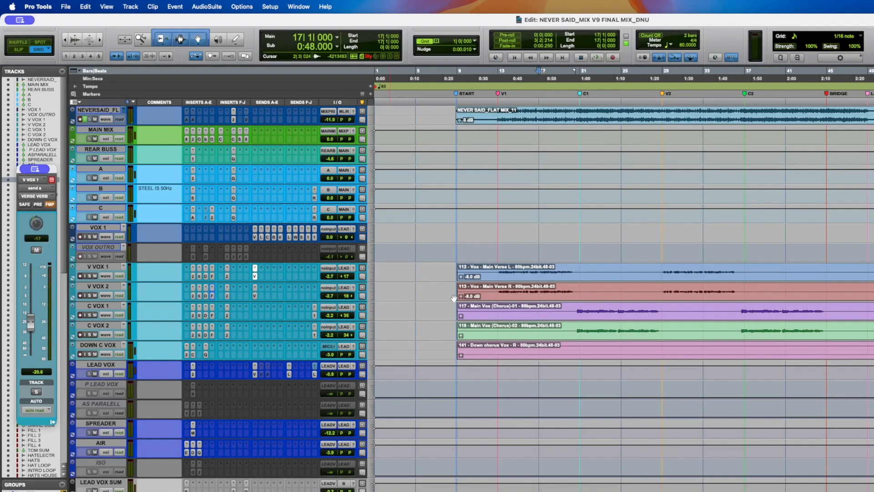
- Place the playhead at bar 19, recheck Fresh Air on C VOX 1, and unsolo the V VOX 2 track
click(562, 292)
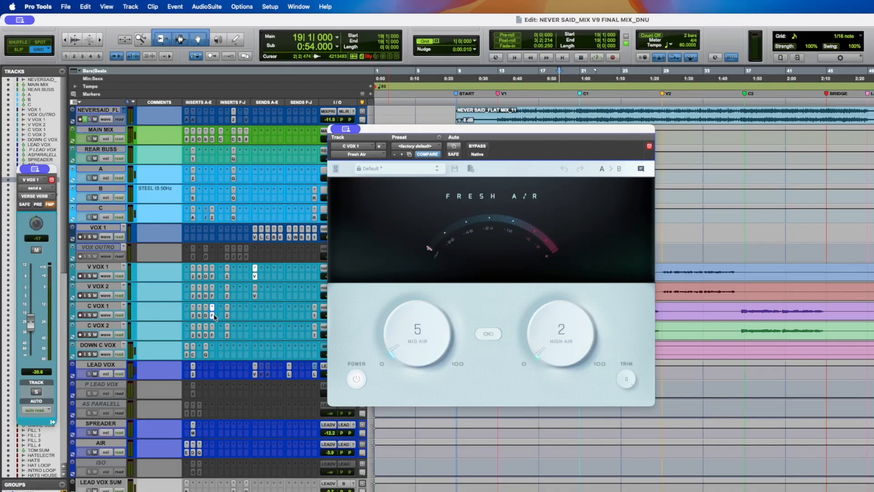
click(212, 315)
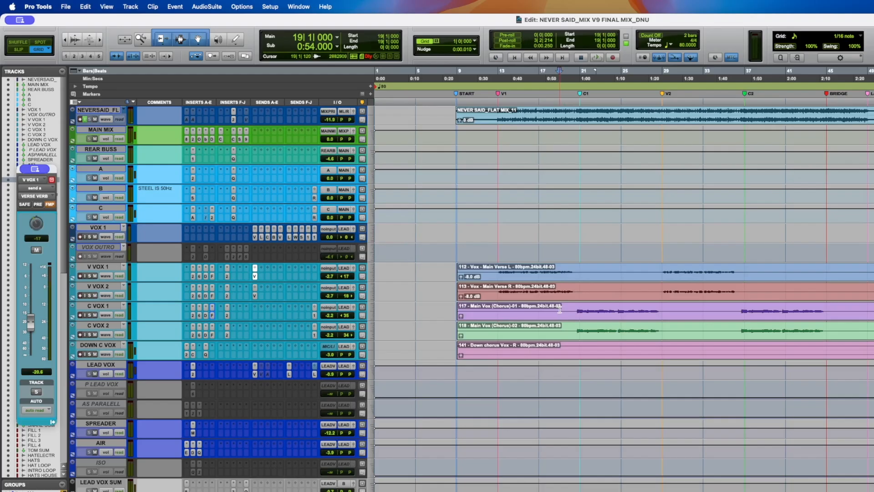
click(90, 295)
- Select the effect return tracks from VERSE VERB down to SIDE SHAKER and start playback
scroll(90, 295, down, 5)
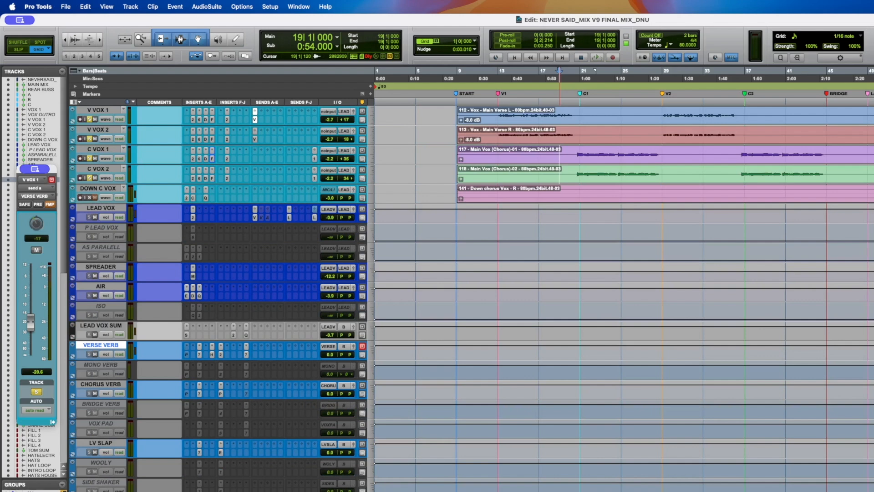
shift+click(101, 482)
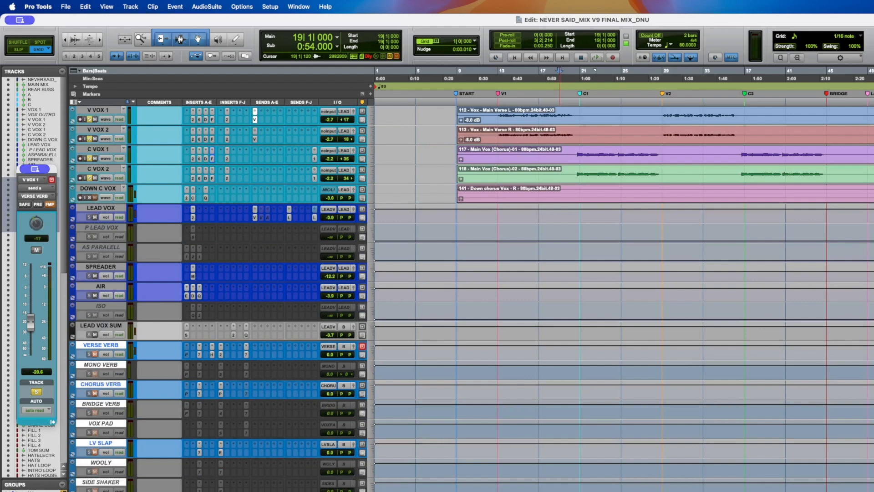
scroll(402, 383, up, 3)
key(space)
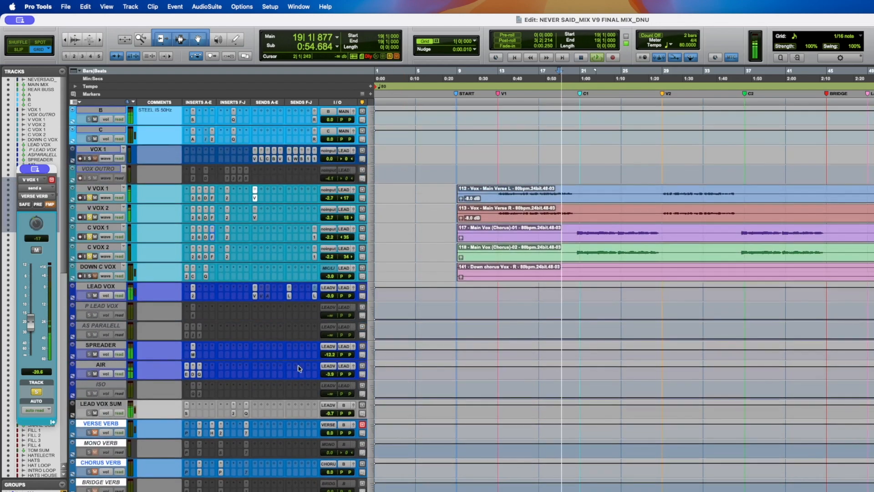
- Save the session during playback, then stop playback
scroll(272, 364, down, 2)
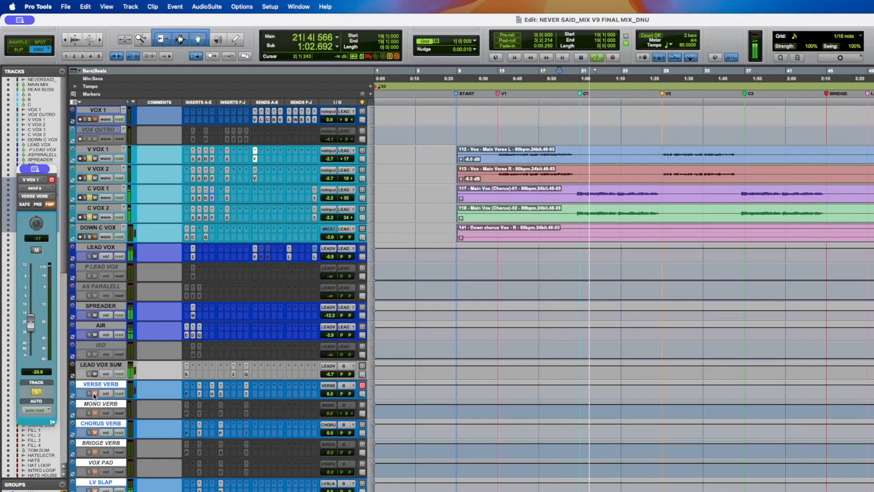
key(super+s)
key(space)
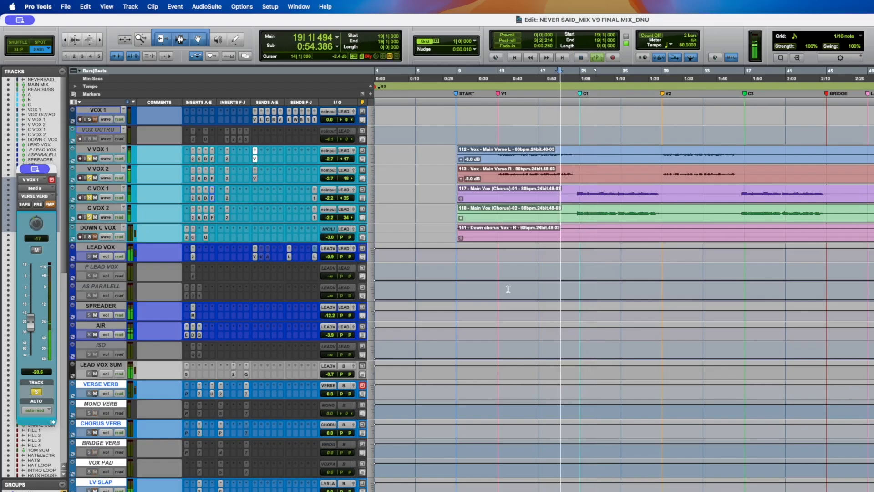
scroll(503, 287, up, 3)
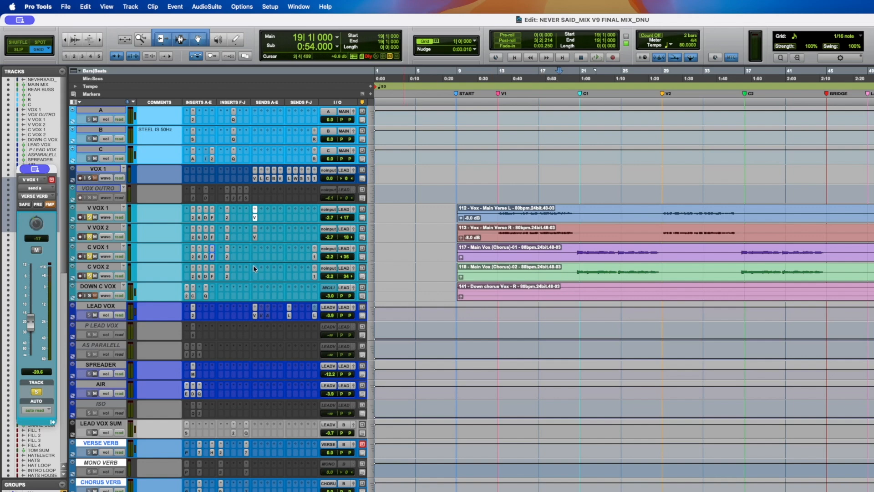
- Recheck the Fresh Air plug-in on C VOX 1 and save the session
click(212, 257)
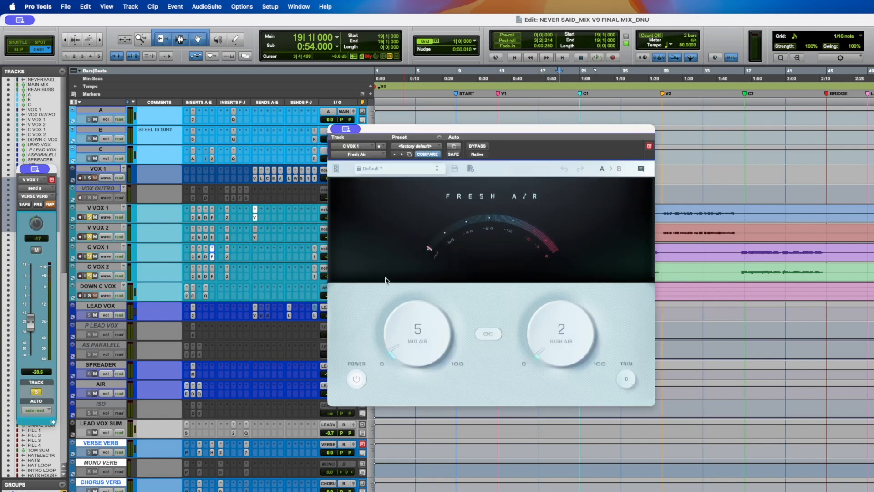
click(212, 257)
key(super+s)
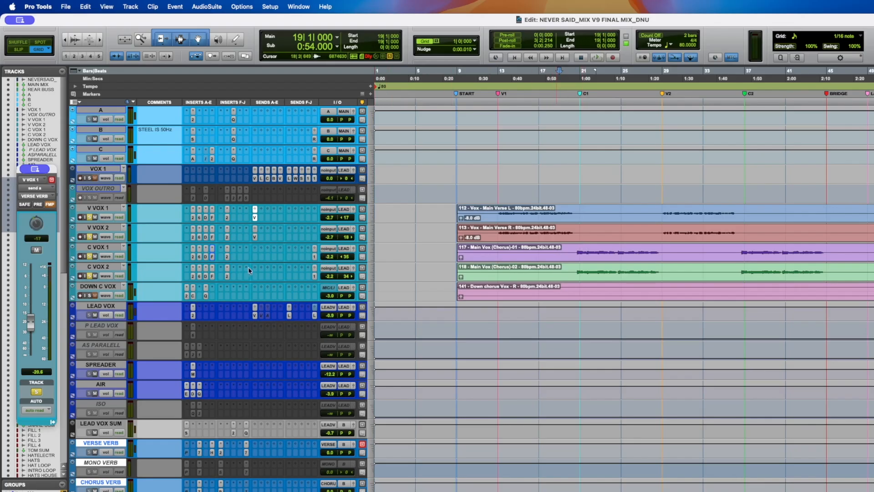
- Inspect the send assignments on C VOX 1 and V VOX 2
click(314, 249)
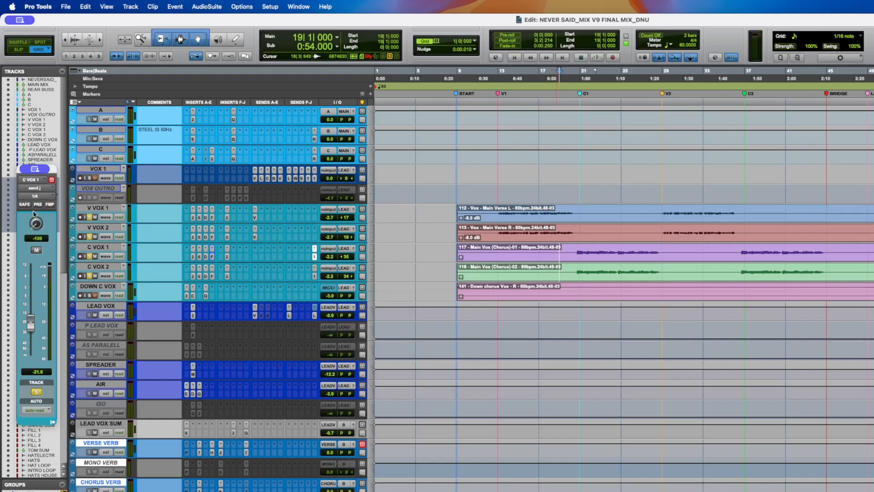
click(255, 238)
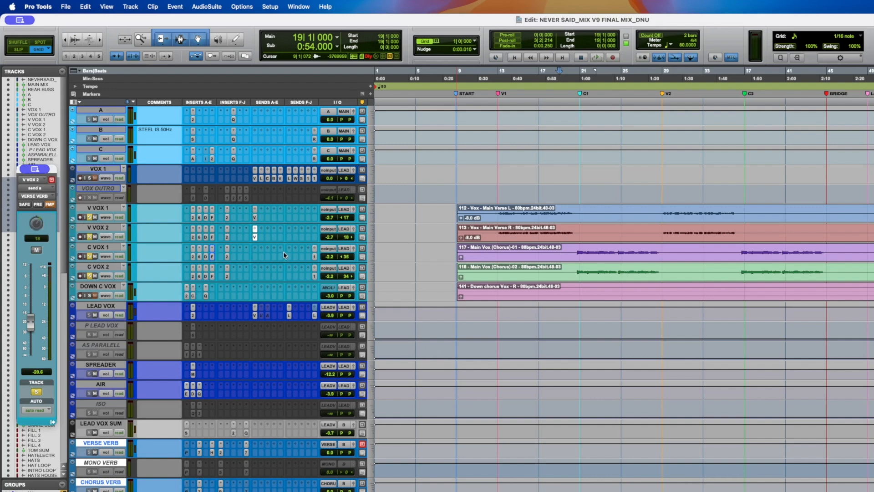
click(315, 257)
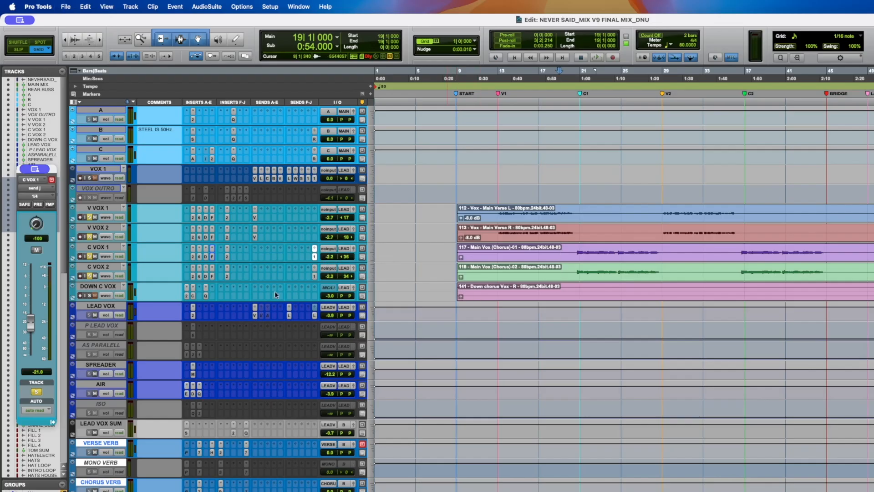
- Compare the EQ3 7-Band settings on the 1/4 delay return and the LV SLAP return
scroll(127, 301, down, 2)
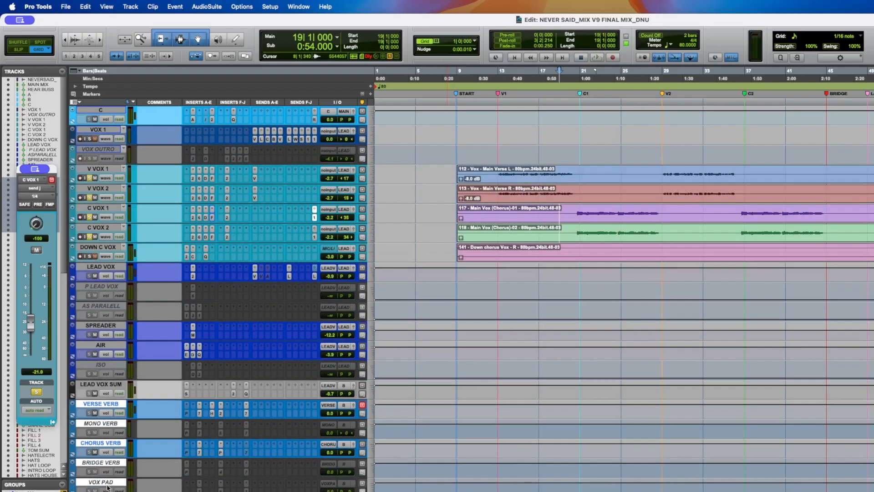
scroll(143, 429, down, 12)
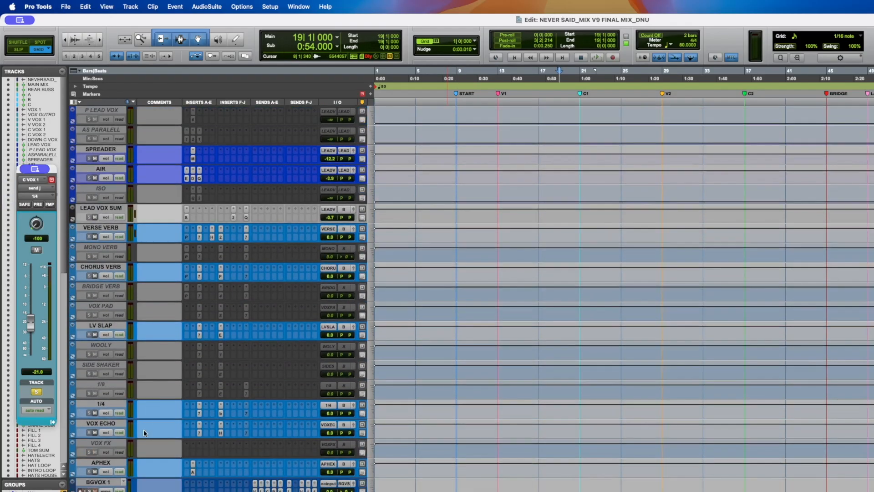
click(114, 347)
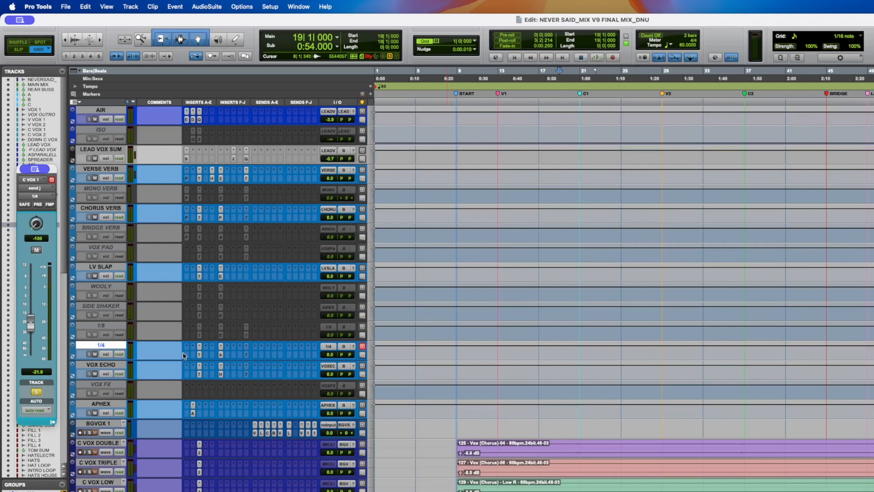
click(200, 355)
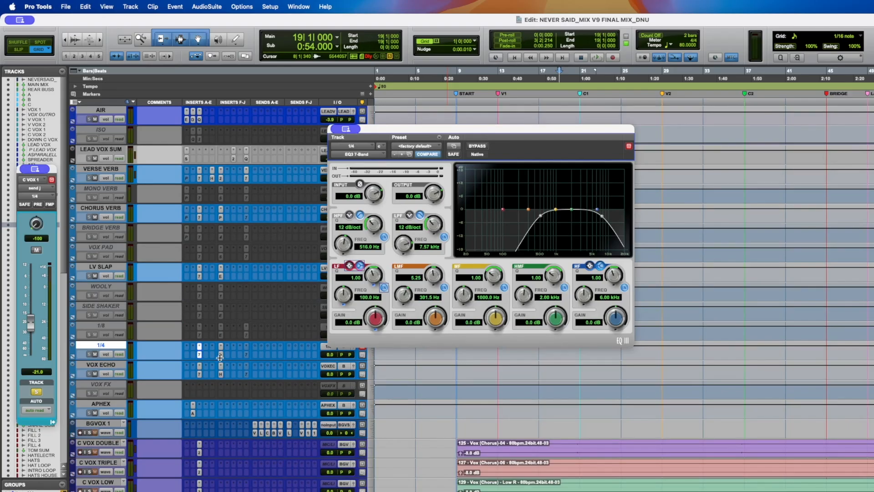
click(199, 276)
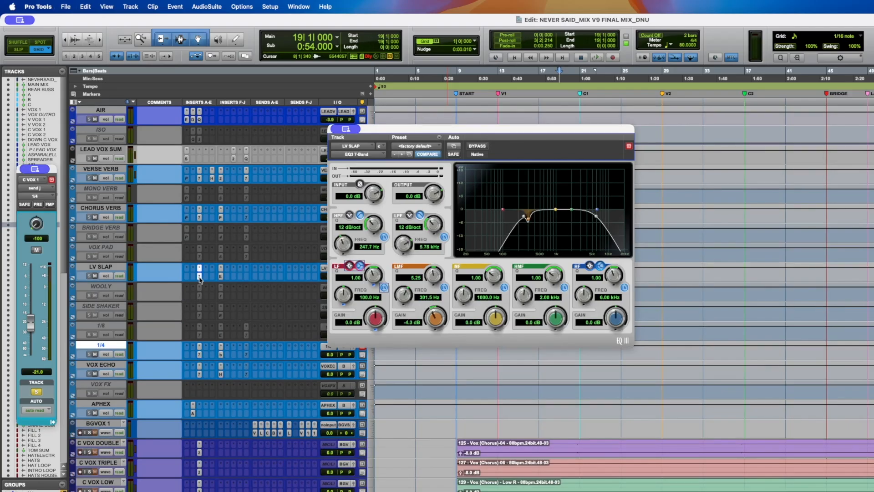
click(201, 356)
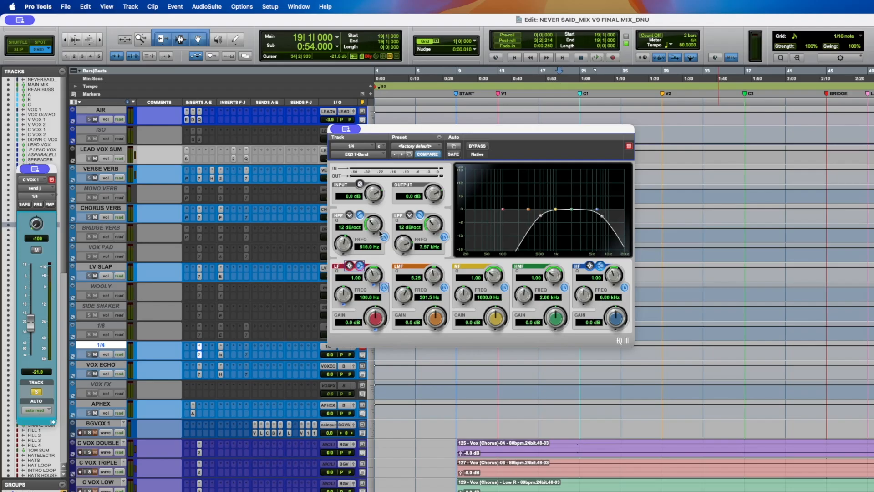
- Try steepening the 1/4 return's EQ high-pass slope to 24 dB/oct
drag(372, 228, 378, 210)
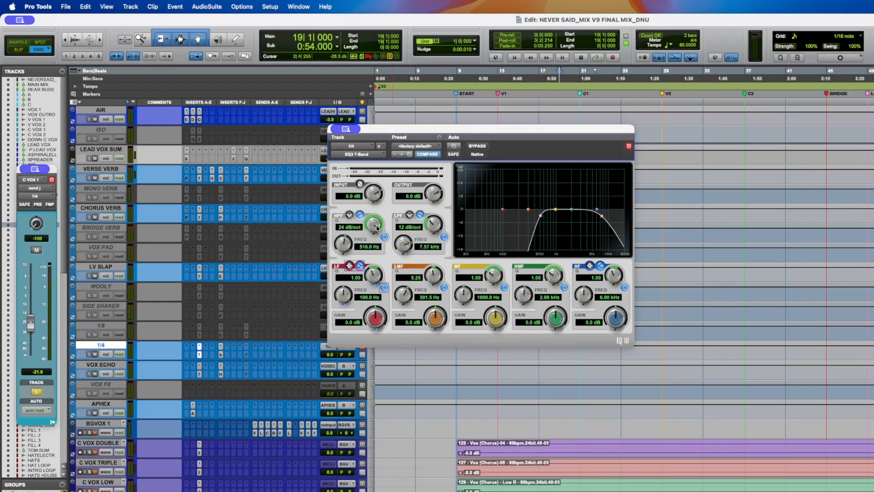
drag(372, 246, 363, 268)
drag(360, 347, 360, 351)
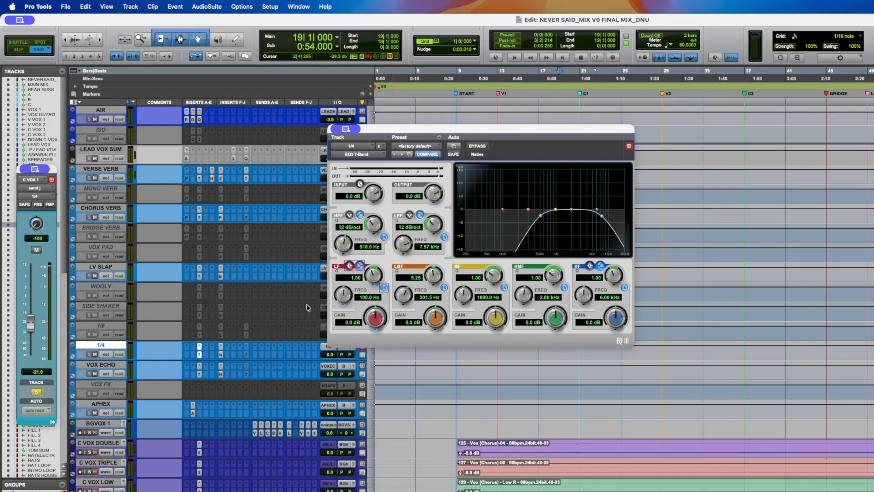
- Open the bx_delay 2500 on the 1/4 return and start playback
click(221, 355)
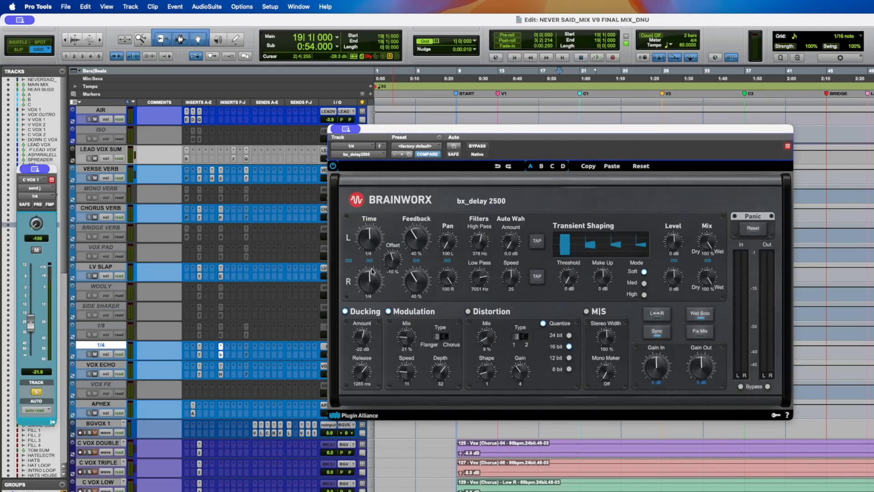
drag(416, 133, 362, 124)
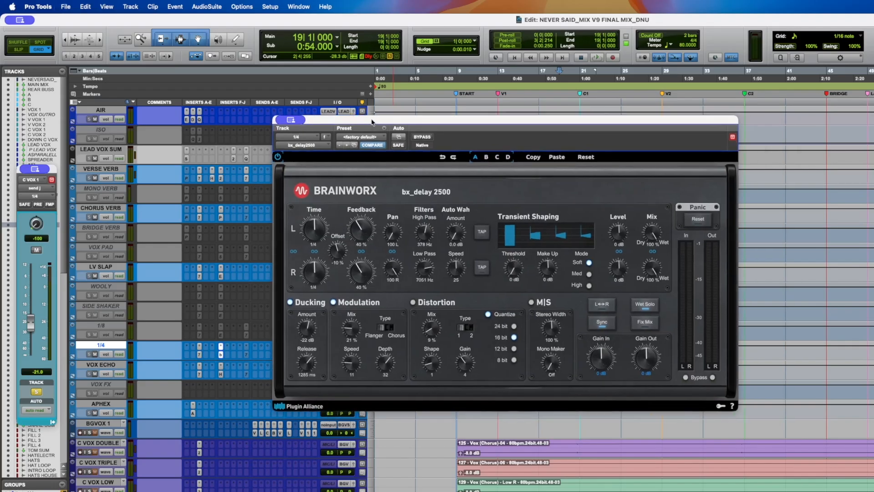
click(587, 103)
key(space)
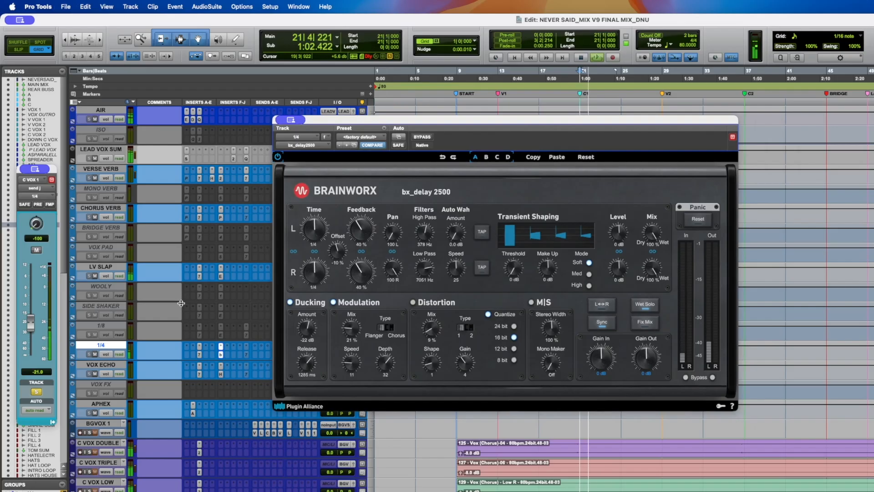
- Pan C VOX 2's send to the 1/4 delay fully right to 100 and play back the chorus vocals
scroll(194, 189, up, 8)
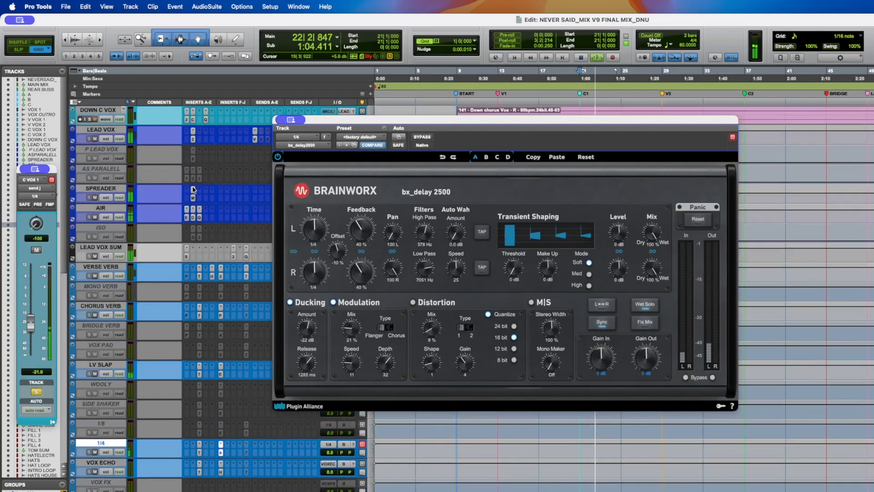
drag(318, 120, 309, 256)
click(316, 198)
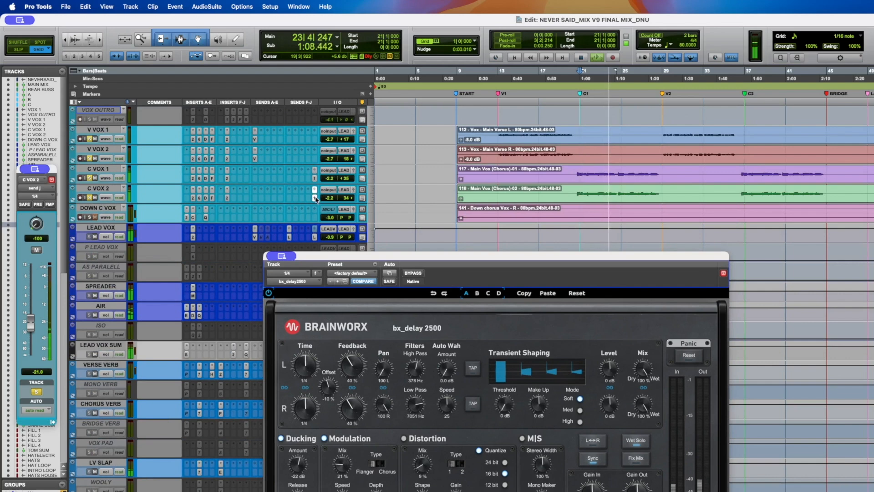
key(space)
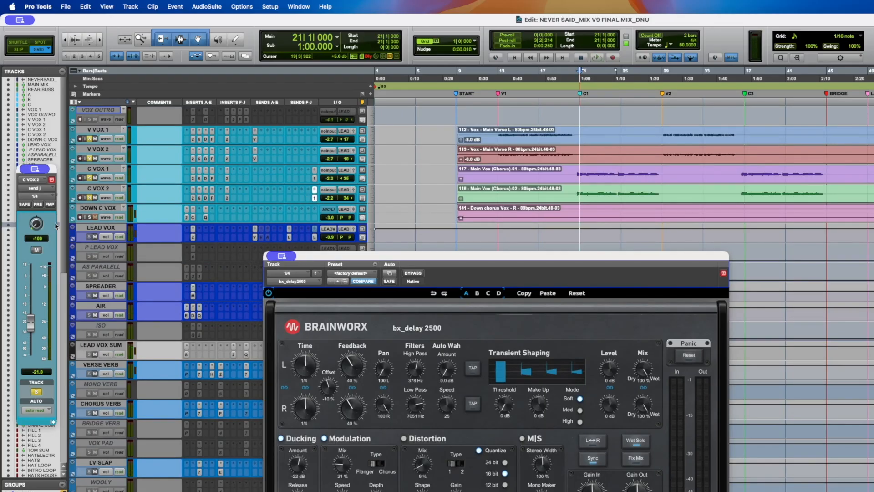
drag(36, 225, 54, 74)
click(314, 179)
click(314, 198)
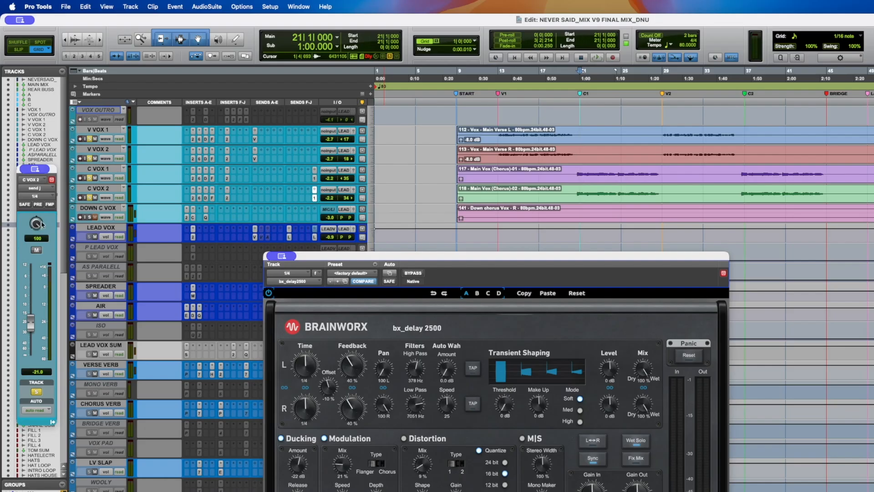
key(space)
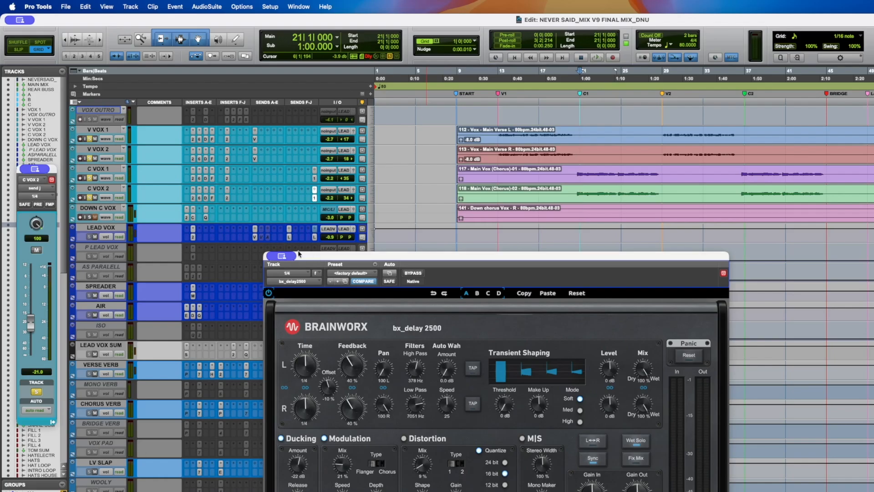
- Play back the section around bar 27 repeatedly to audition the 1/4 delay
scroll(224, 243, up, 1)
drag(298, 260, 273, 228)
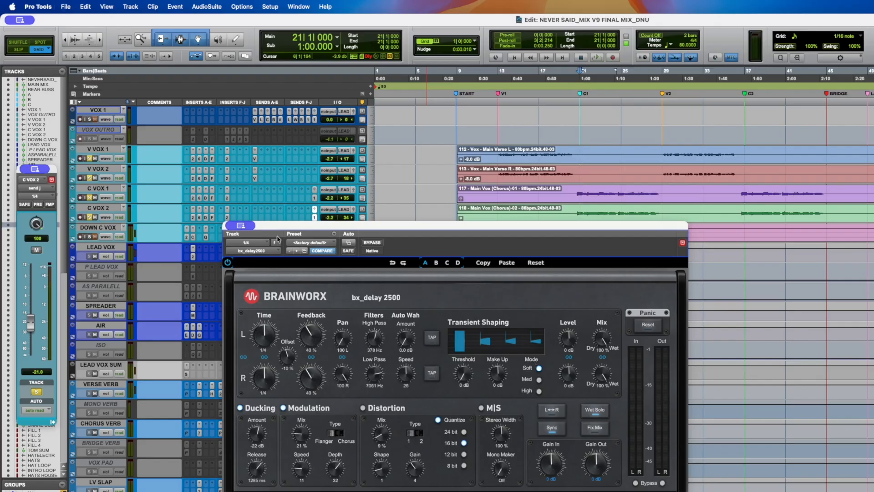
key(space)
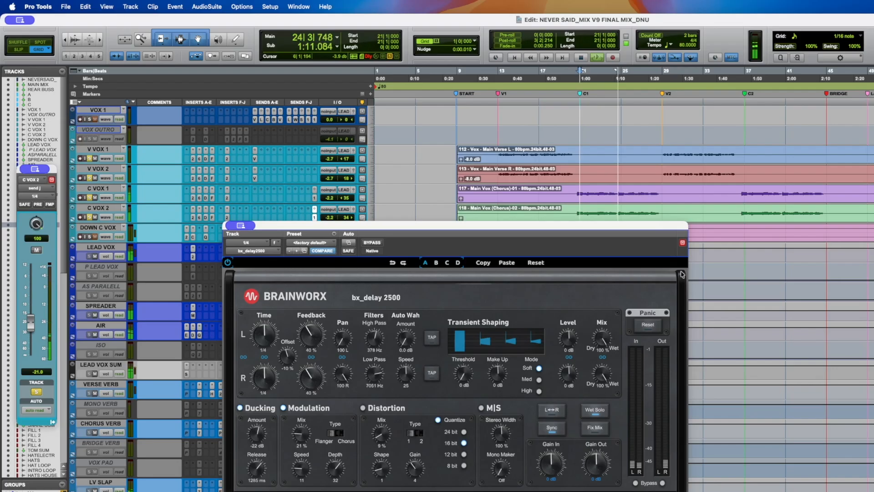
key(space)
click(647, 191)
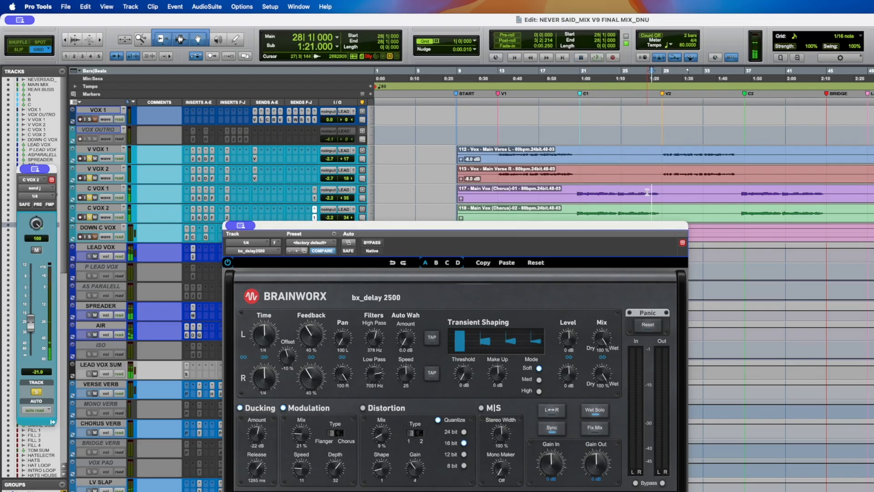
key(space)
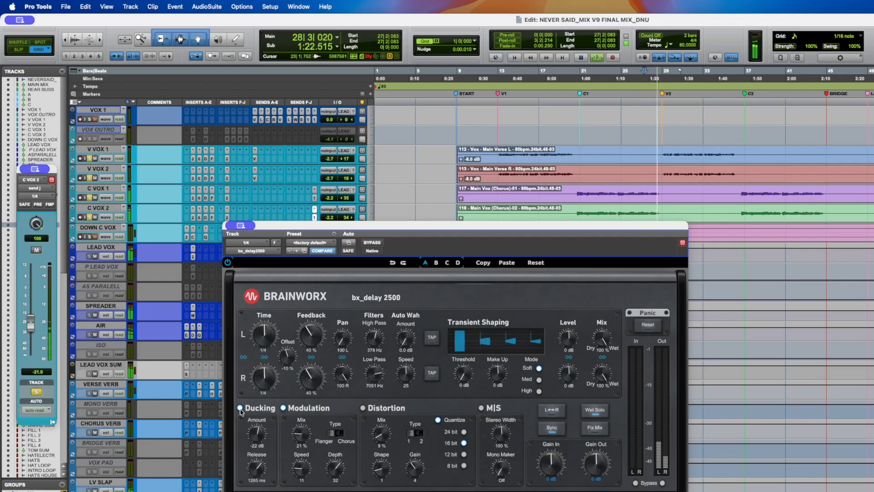
key(space)
key(space)
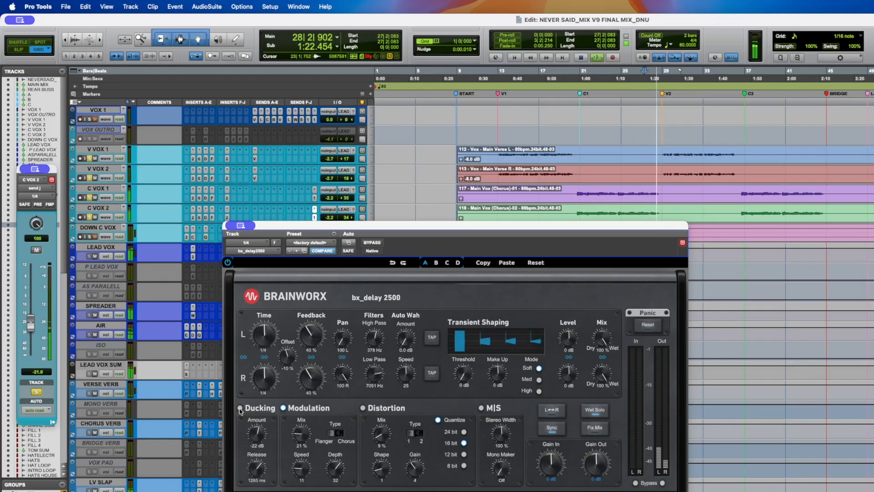
key(space)
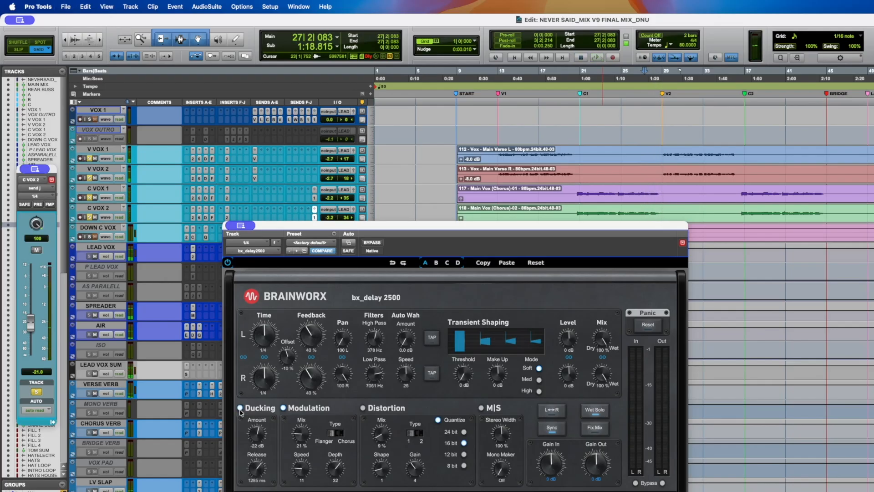
- Check the BF76 Peak Limiter on the VERSE VERB return and save the session
drag(267, 228, 324, 188)
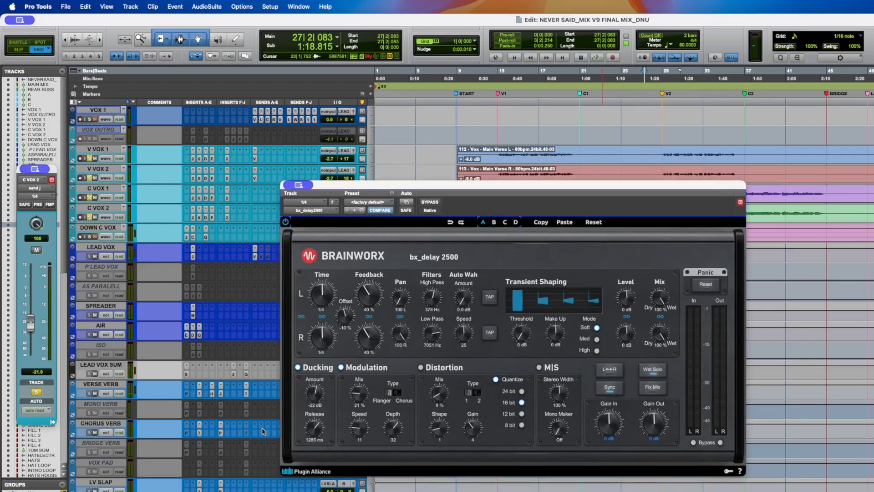
click(245, 393)
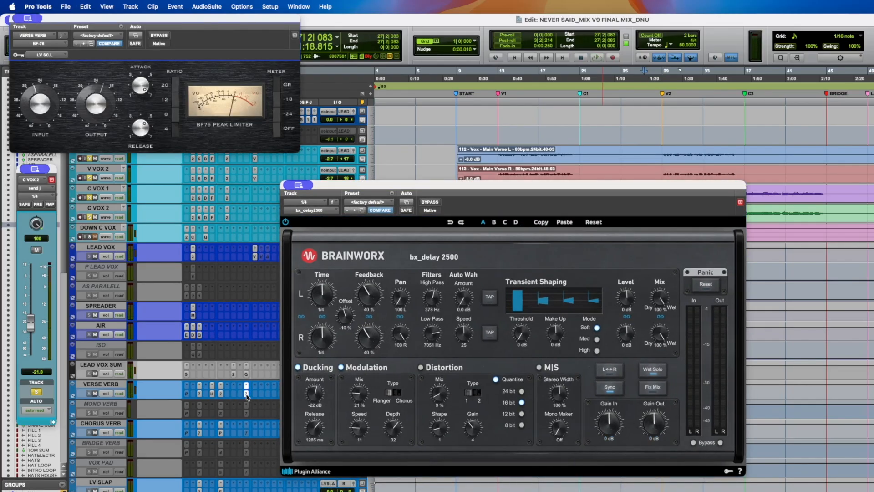
click(246, 395)
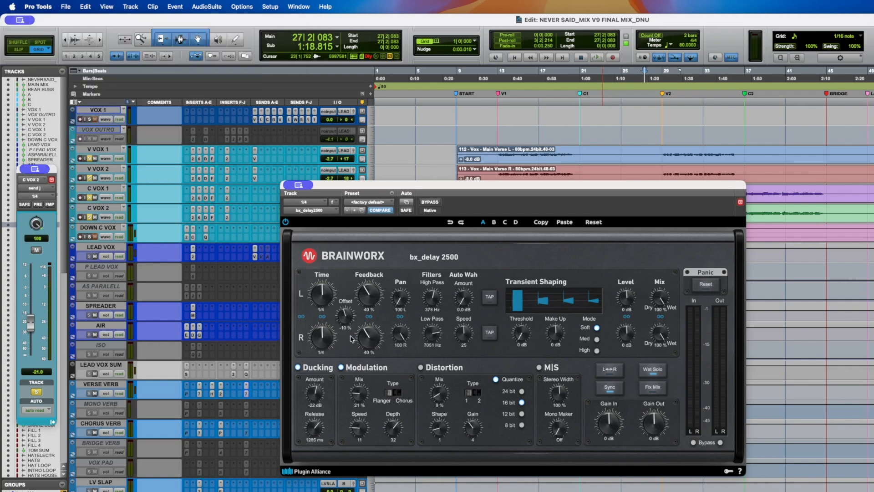
drag(366, 185, 284, 170)
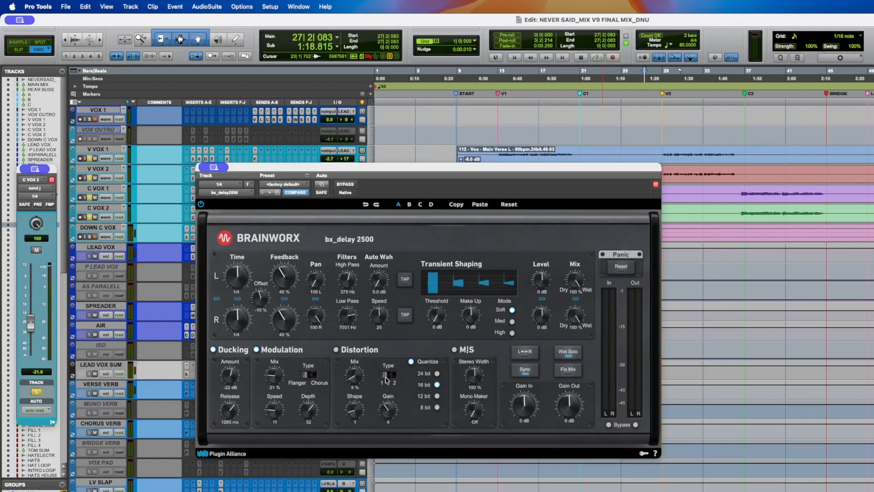
key(super+s)
- Try the bx_delay modulation mix at 100% during playback, then close the delay plug-in window
key(space)
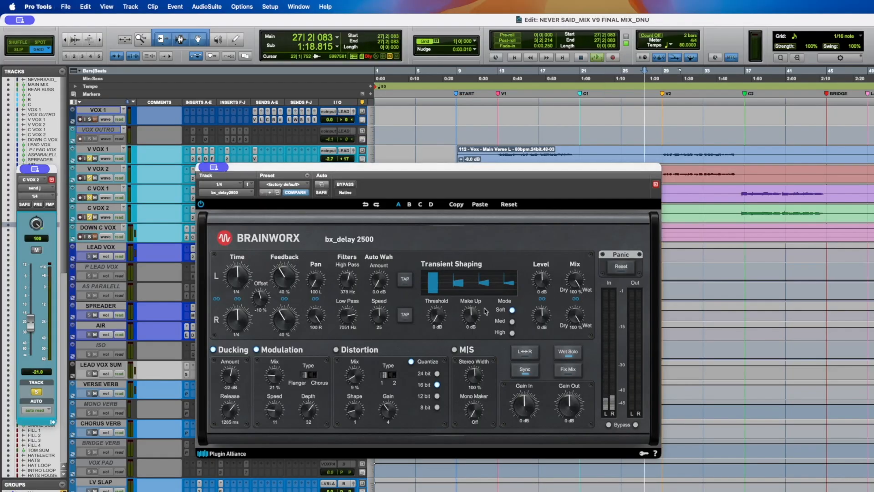
drag(273, 376, 273, 332)
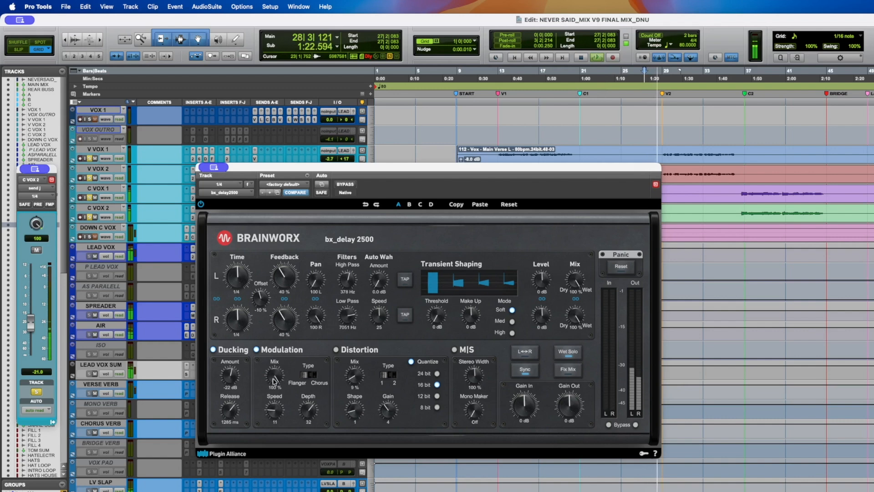
key(space)
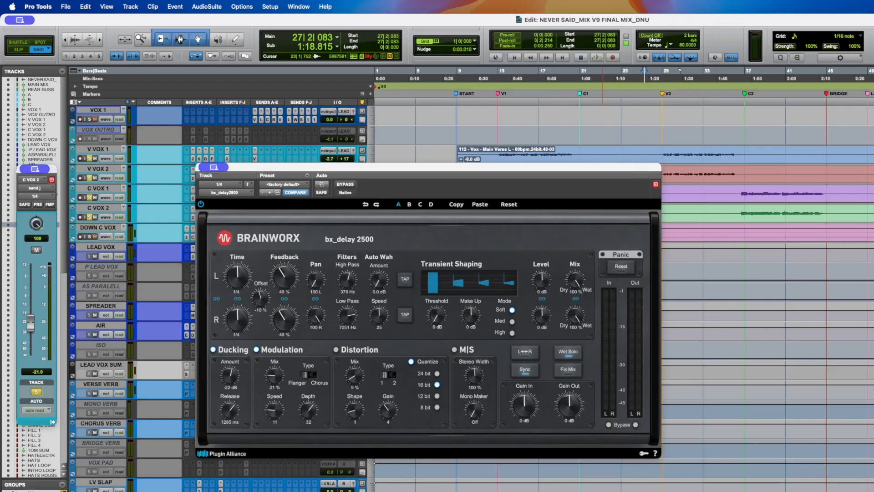
key(super+w)
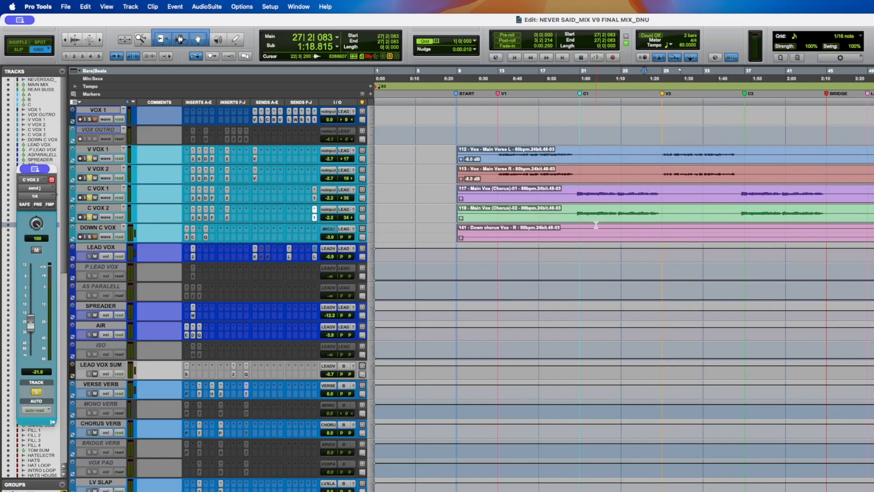
- Show the reference mix track's alternate playlists of earlier mix versions
scroll(596, 225, up, 6)
click(106, 120)
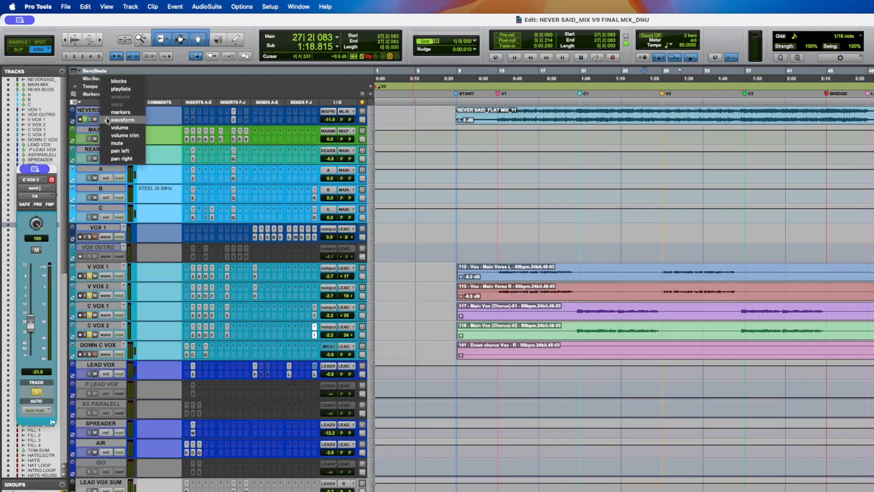
click(118, 90)
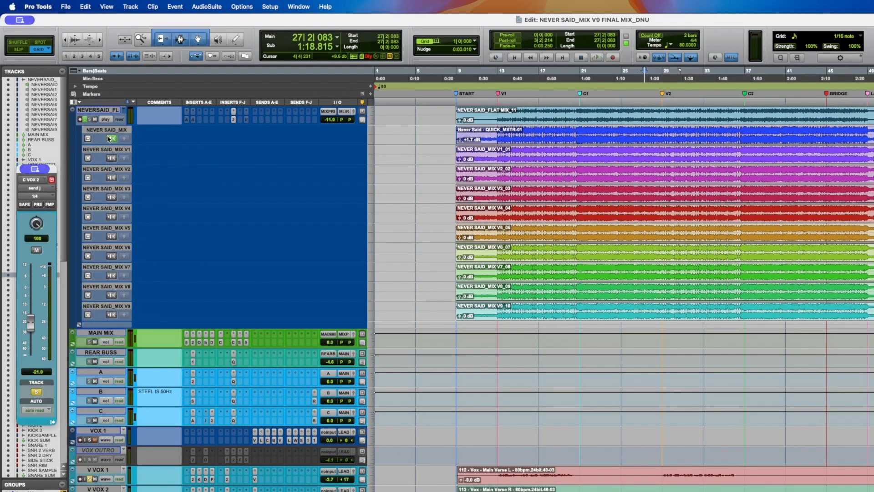
- Play back the reference mix from the chorus around bar 21 to compare the mix versions
click(581, 102)
key(space)
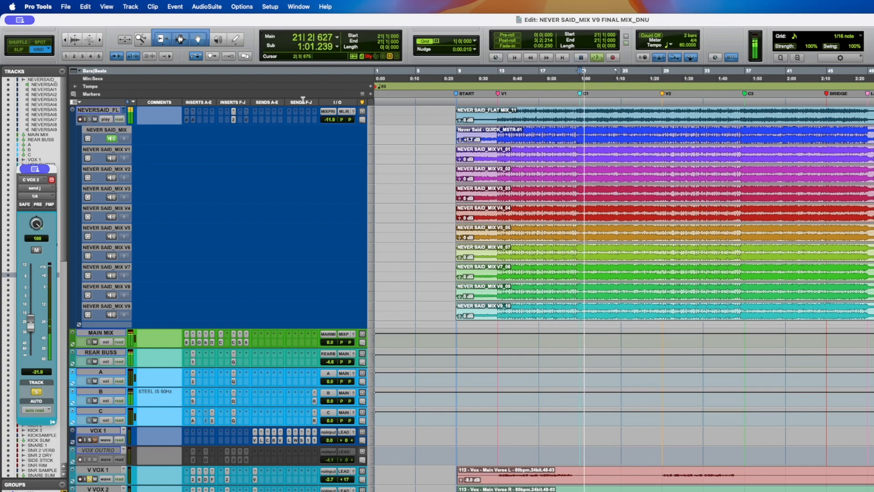
click(86, 121)
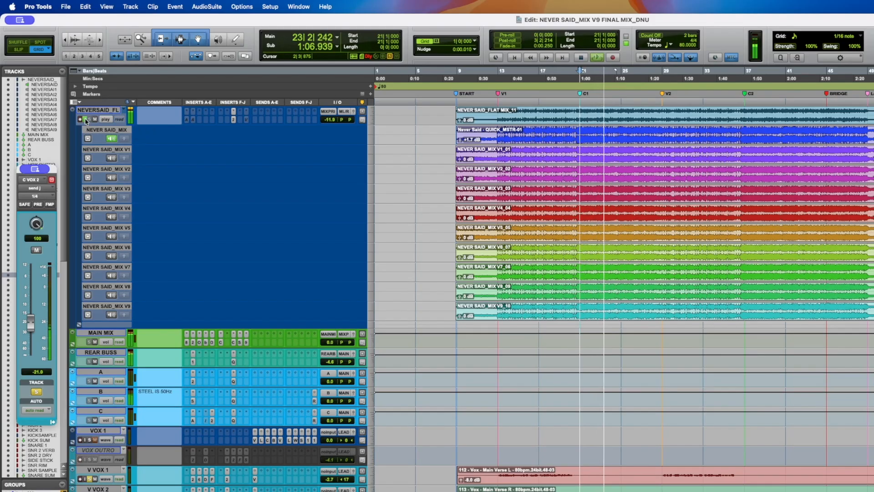
key(space)
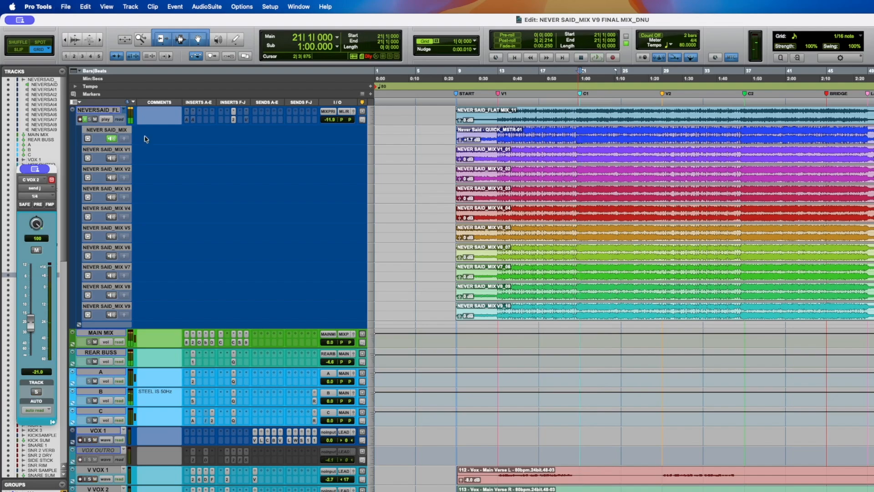
key(space)
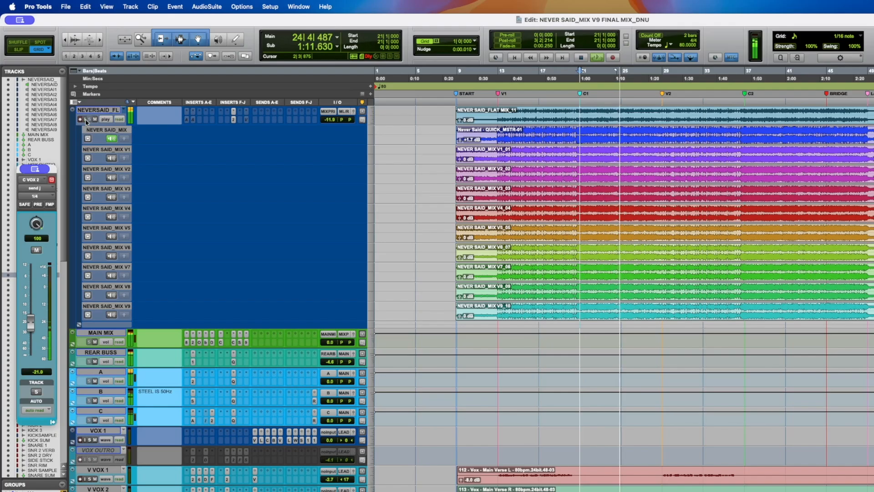
key(space)
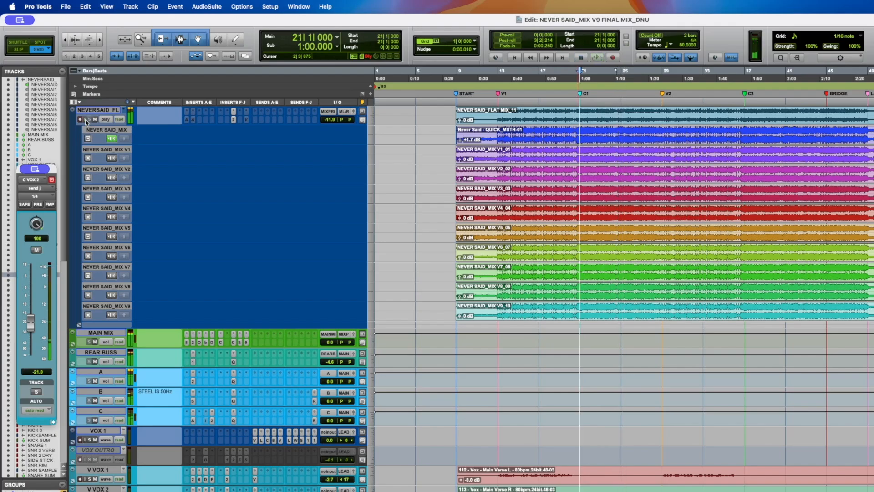
- Return the reference mix track to waveform view and play back the session
click(86, 120)
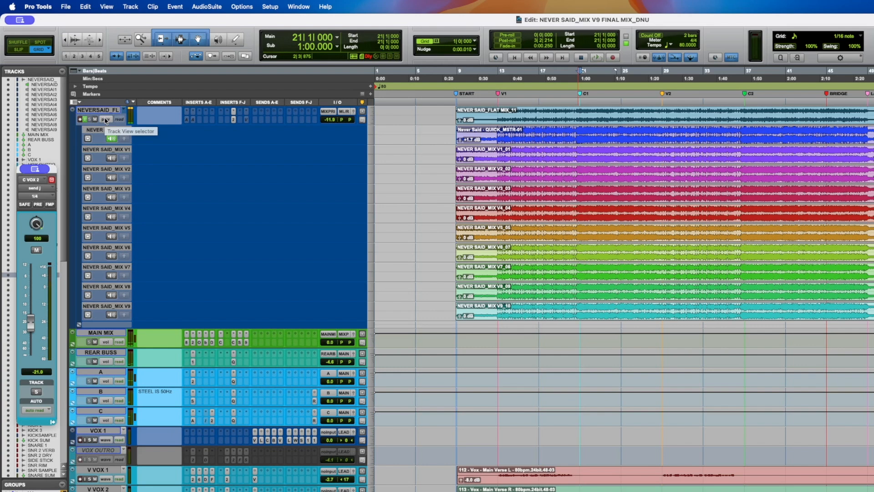
click(105, 120)
click(126, 151)
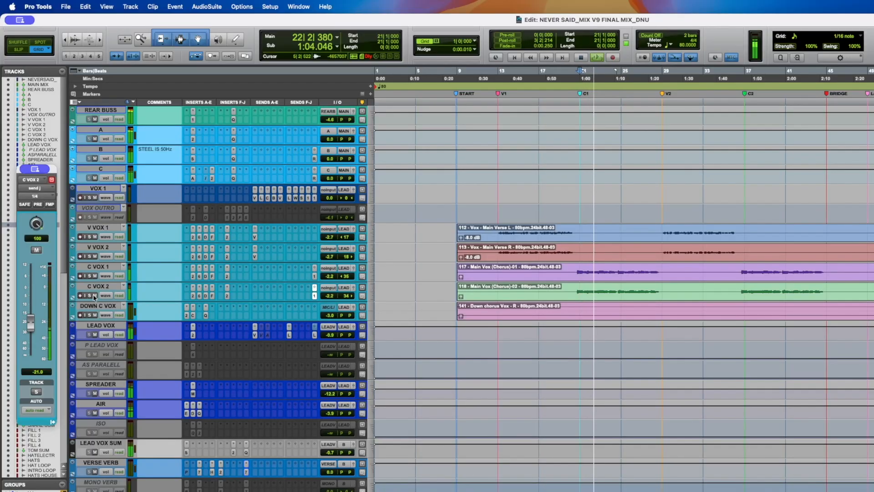
scroll(95, 182, up, 2)
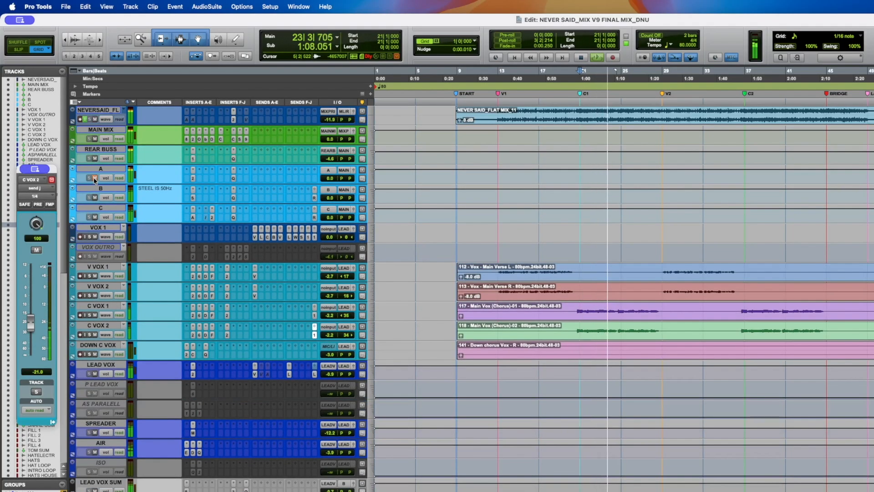
key(space)
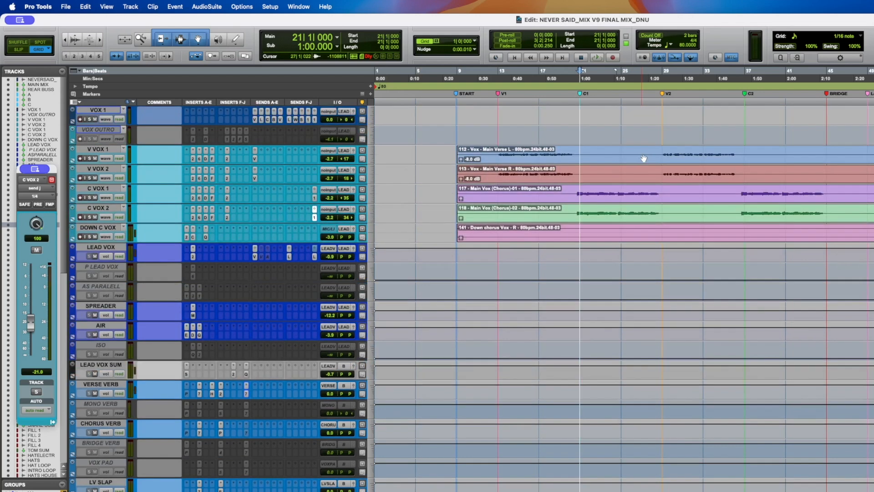
- Place the playback cursor along the verse vocal tracks near the bridge and save the session
click(662, 157)
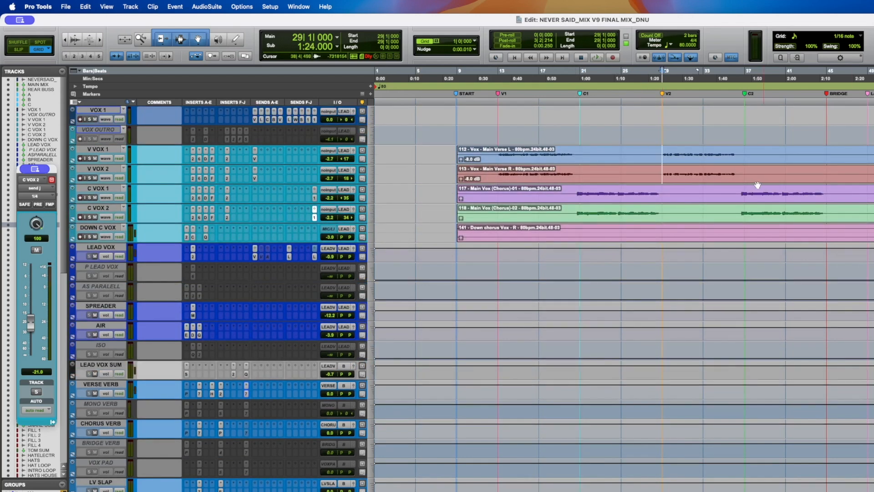
click(825, 154)
key(super+s)
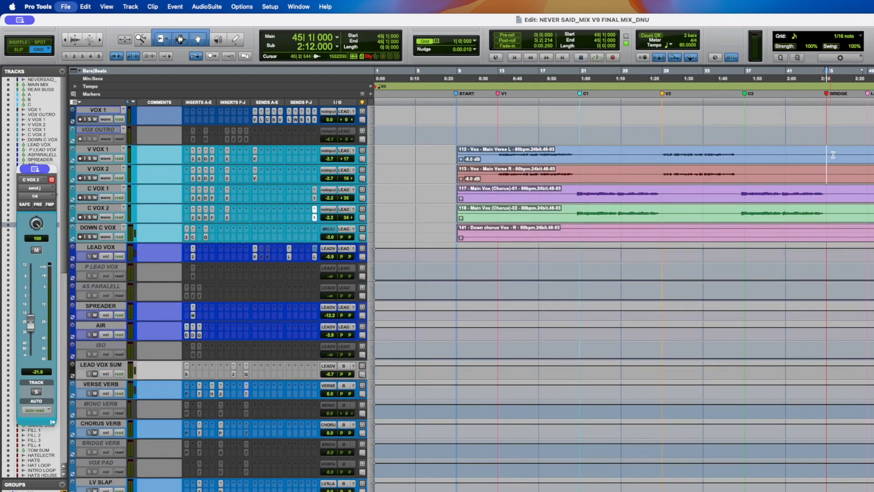
click(873, 155)
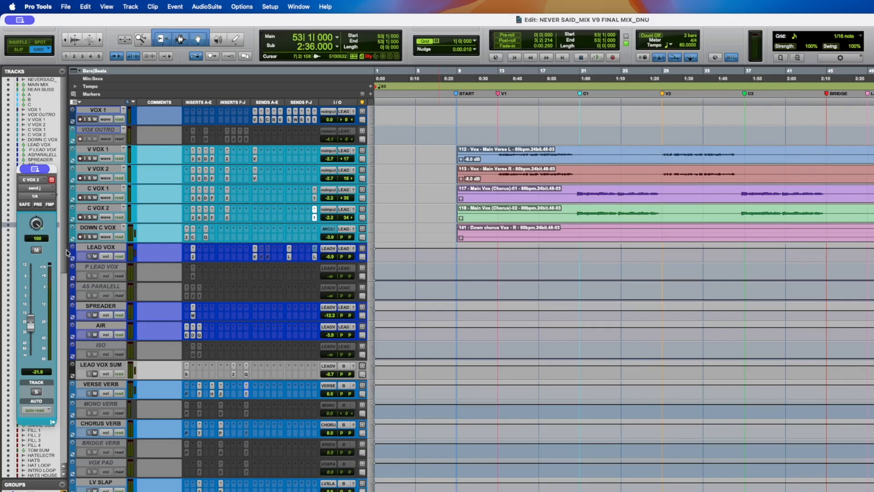
- Solo DOWN C VOX, save the session, and open its MV2 insert plug-in
click(90, 238)
key(super+s)
click(98, 227)
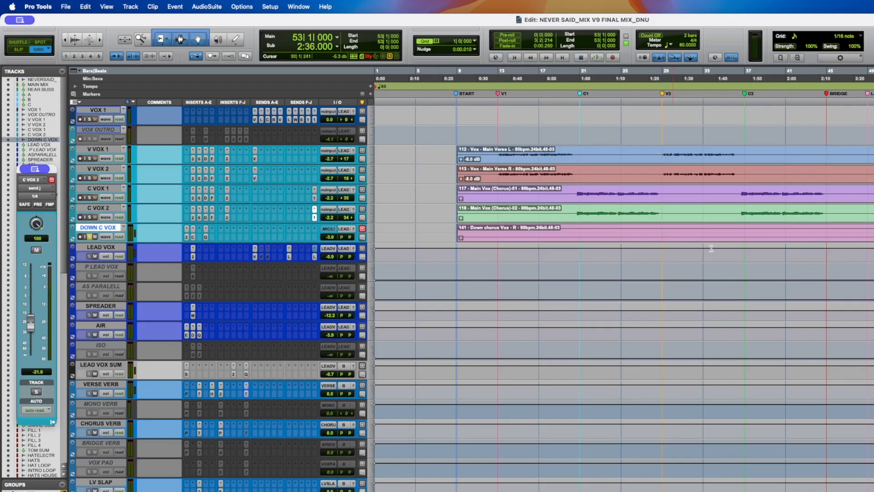
click(187, 234)
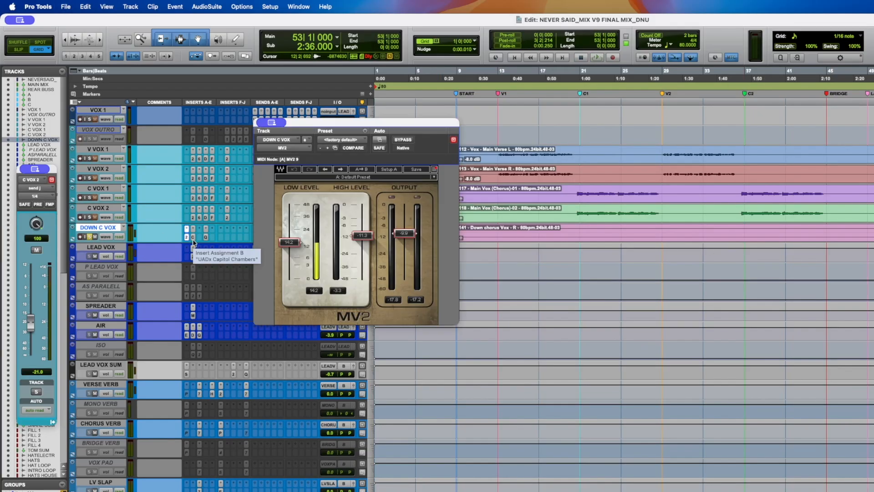
- Toggle the solo on DOWN C VOX and play it back, saving the session
click(90, 236)
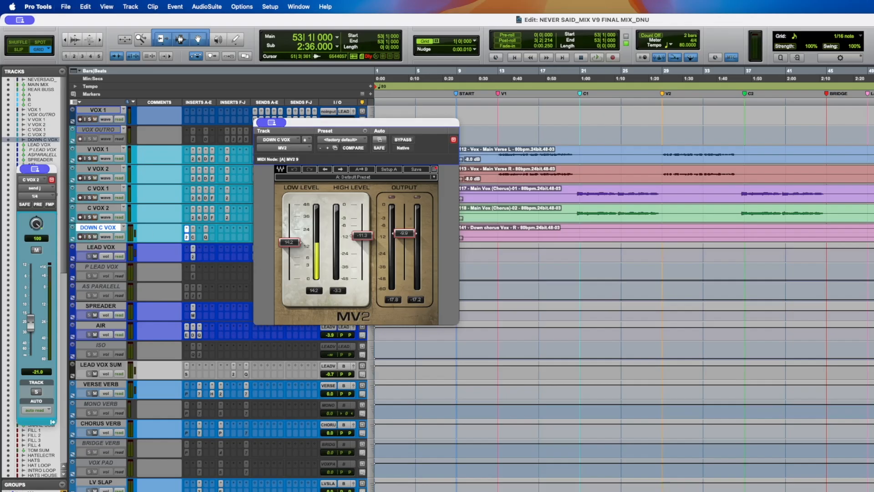
key(space)
key(super+s)
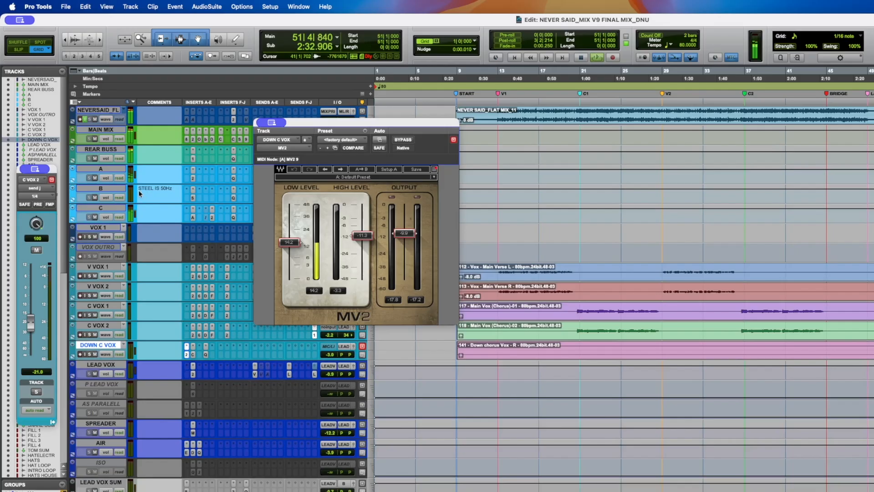
scroll(139, 190, up, 3)
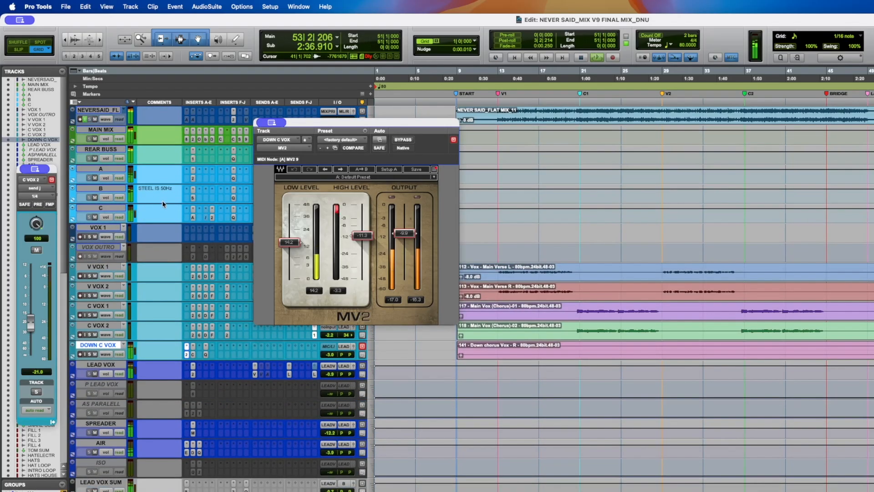
- Bypass the MV2 insert on DOWN C VOX and audition the soloed downchorus vocal
ctrl+super+click(186, 356)
key(super+s)
key(space)
key(space)
click(89, 355)
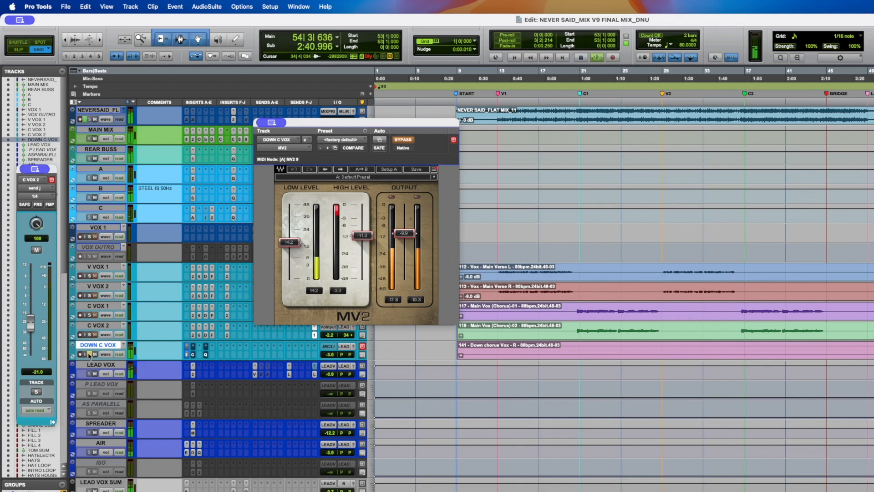
key(space)
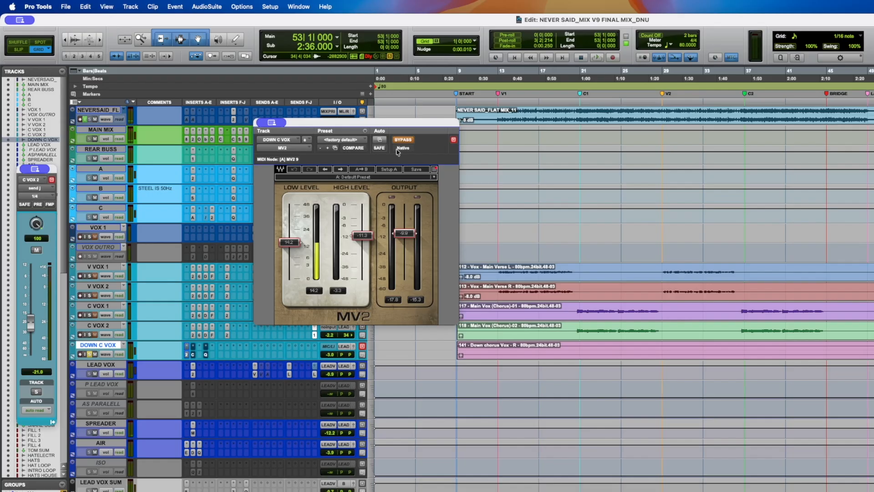
- Re-enable the MV2 on DOWN C VOX while playing the soloed vocal to compare
drag(332, 131, 309, 135)
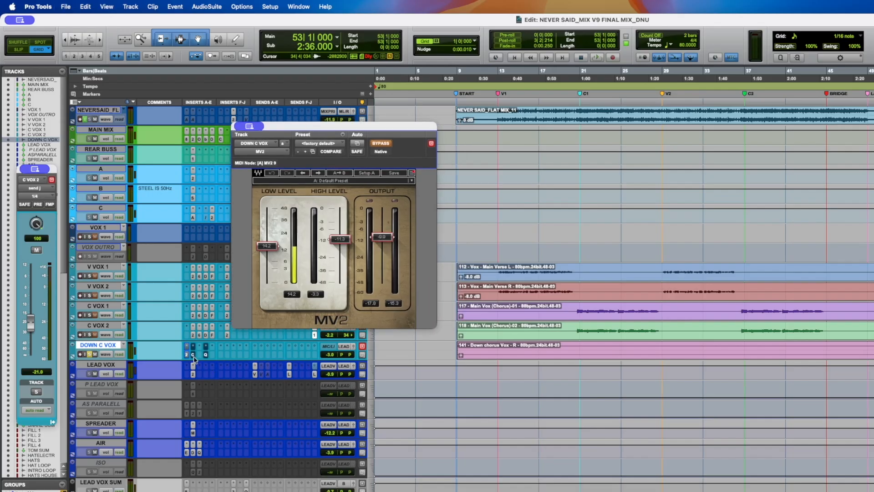
click(88, 355)
key(space)
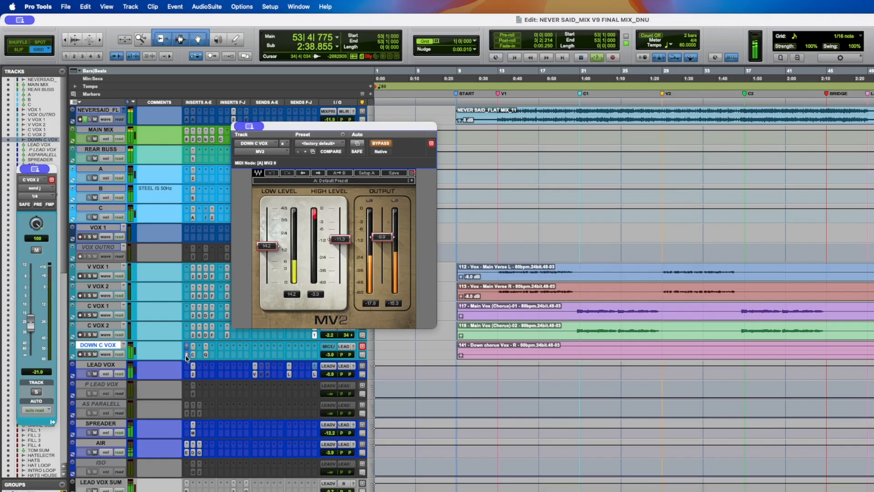
click(381, 144)
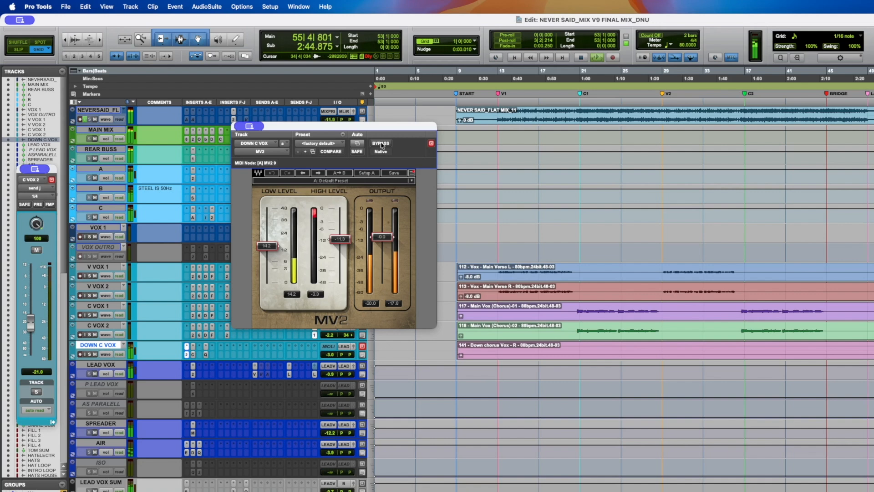
key(space)
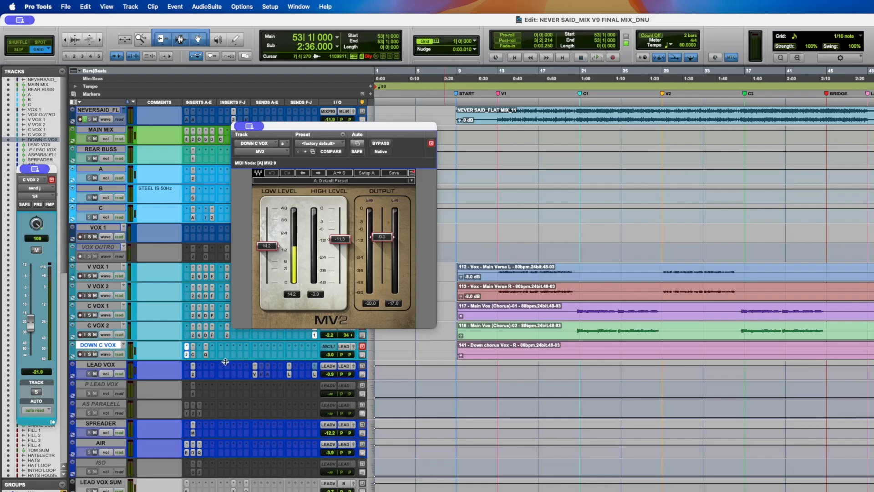
- Open the UADx Capitol Chambers insert on DOWN C VOX and play the soloed vocal
click(193, 355)
drag(290, 131, 277, 64)
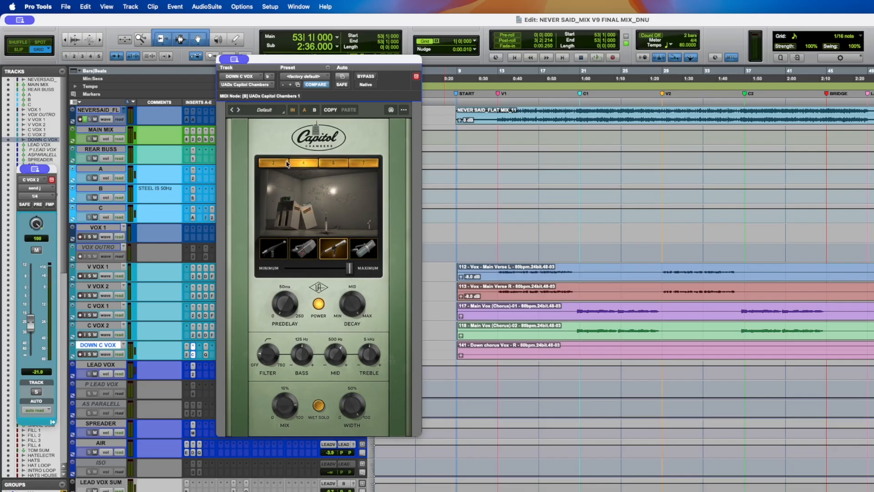
click(89, 354)
key(space)
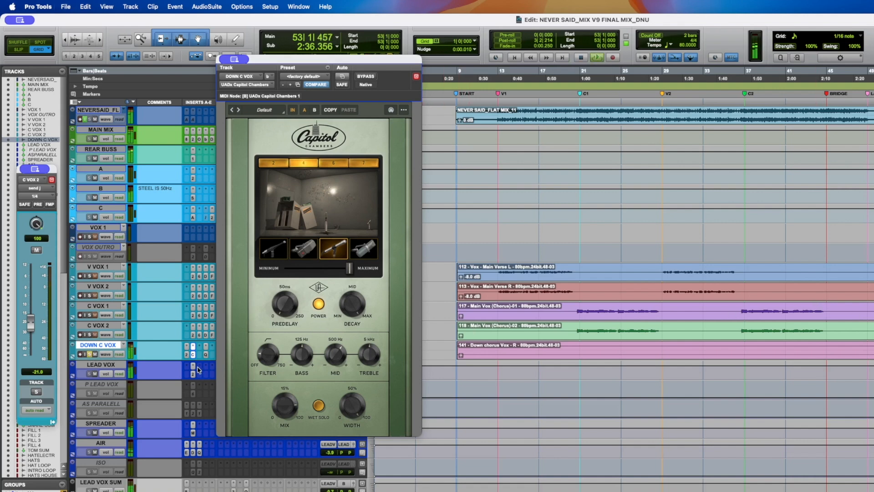
- Switch Capitol Chambers through each of its four chamber rooms during playback, ending on the second chamber
click(277, 163)
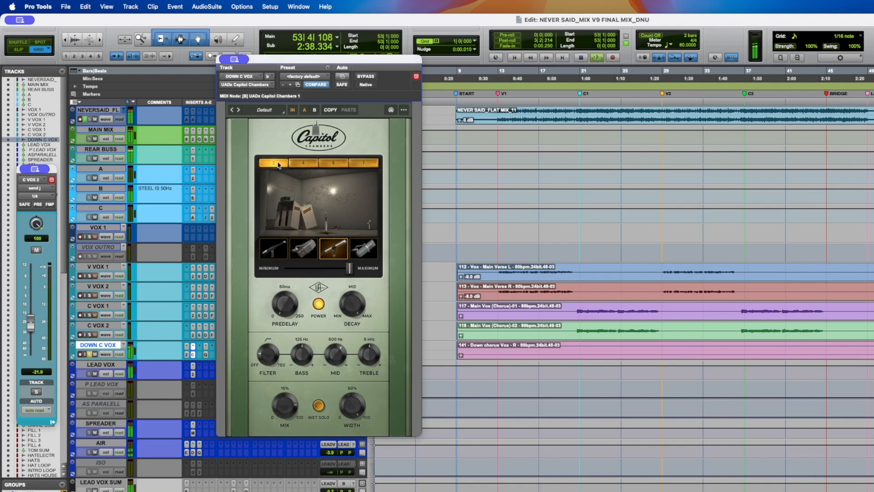
click(328, 163)
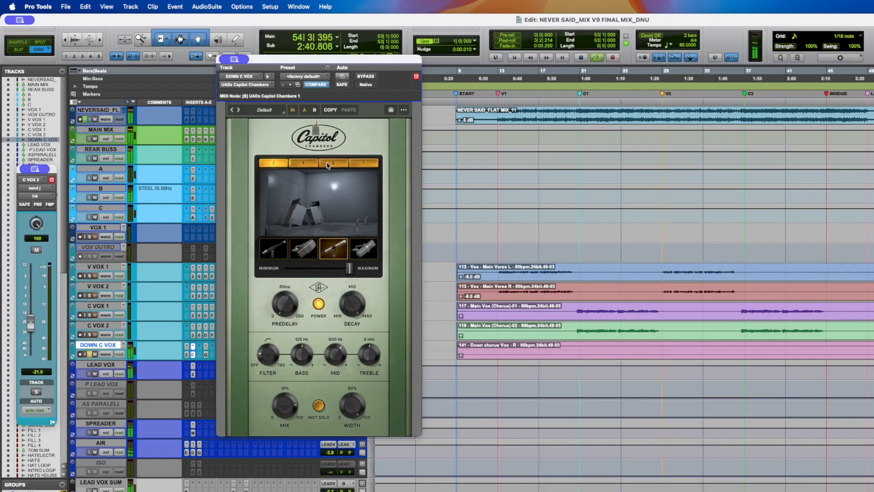
click(375, 163)
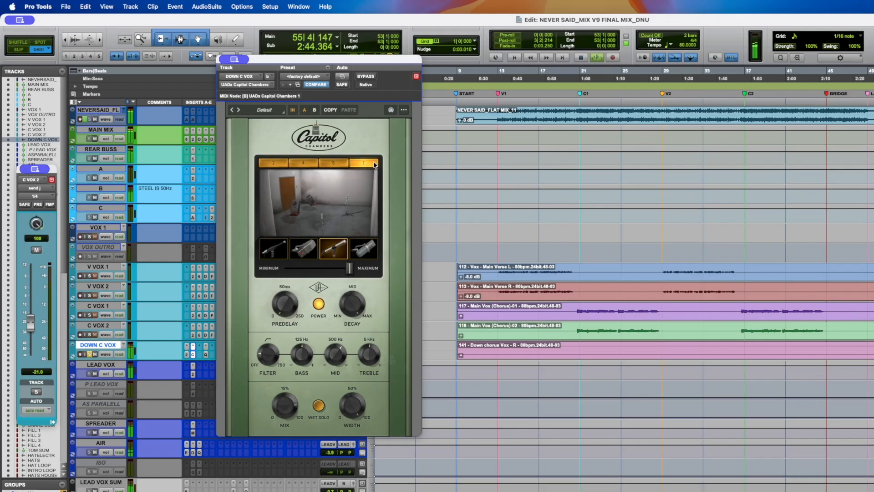
click(314, 164)
key(space)
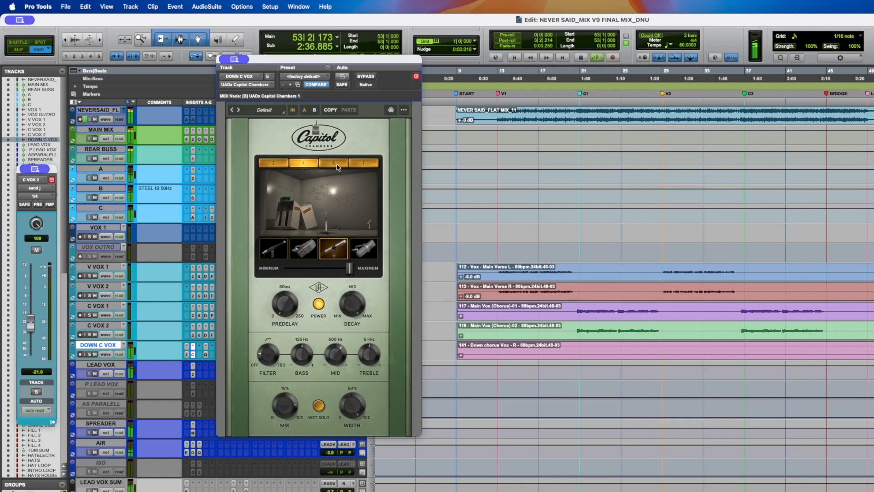
- Audition the third and first Capitol Chambers rooms again during playback
click(337, 166)
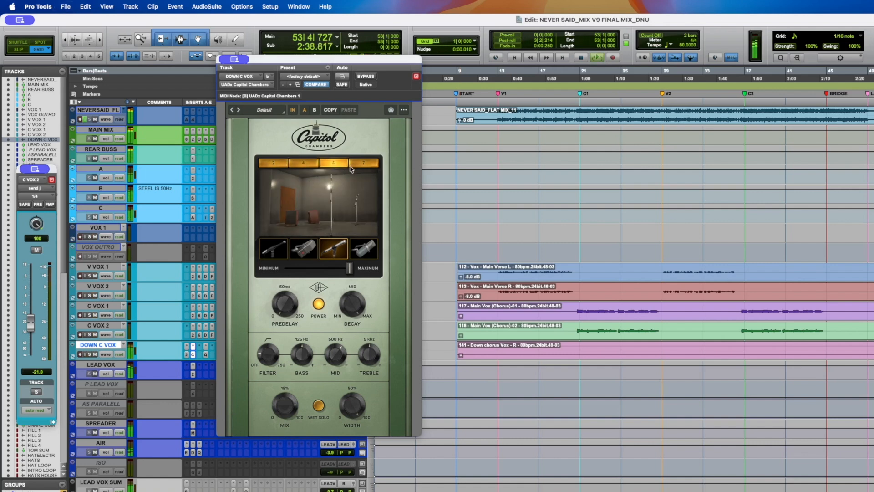
click(279, 164)
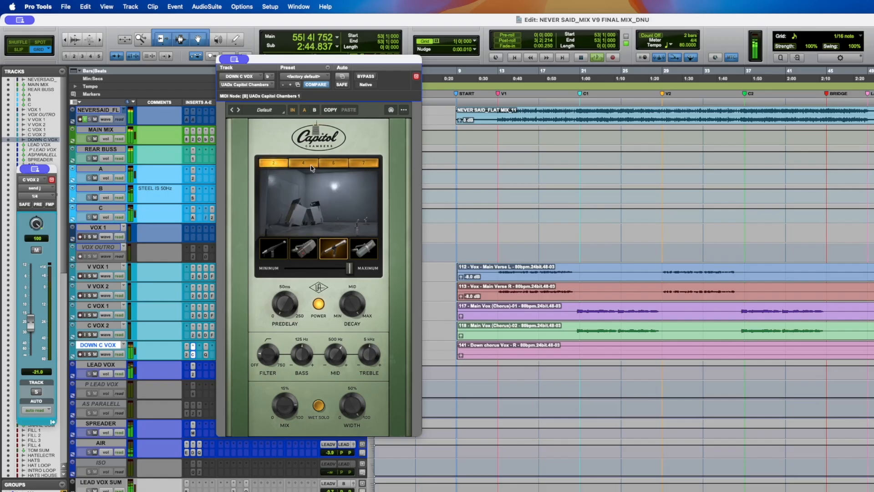
key(space)
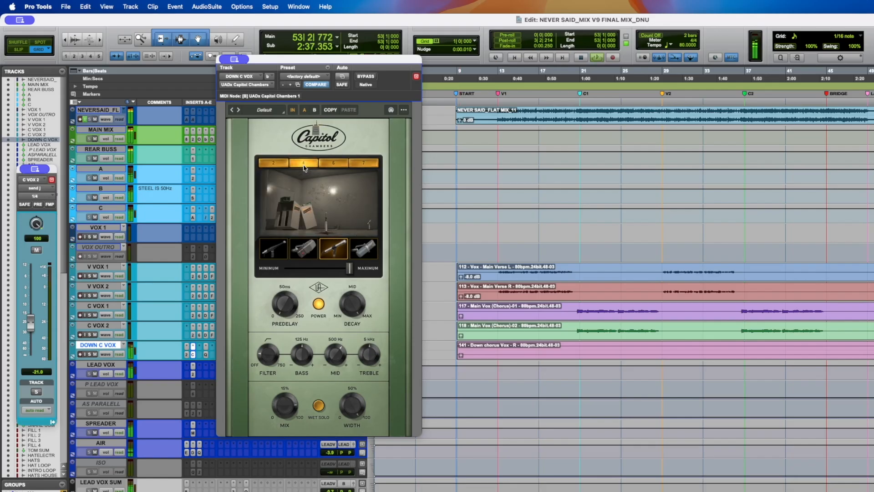
key(space)
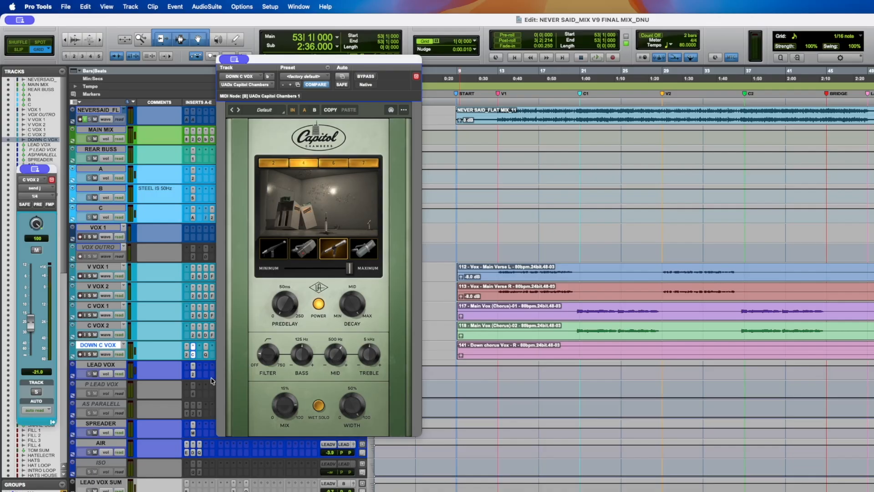
- Open the FabFilter Pro-Q 4 on DOWN C VOX and toggle its bypass on and off during playback
click(207, 355)
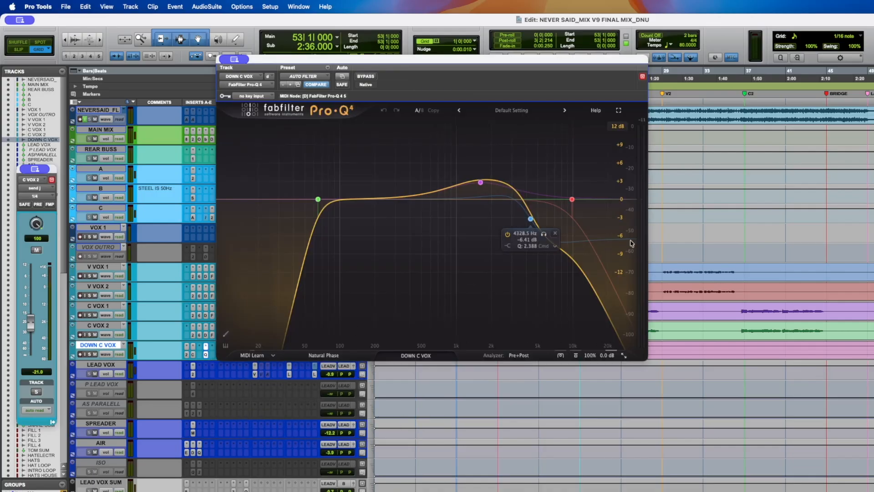
key(space)
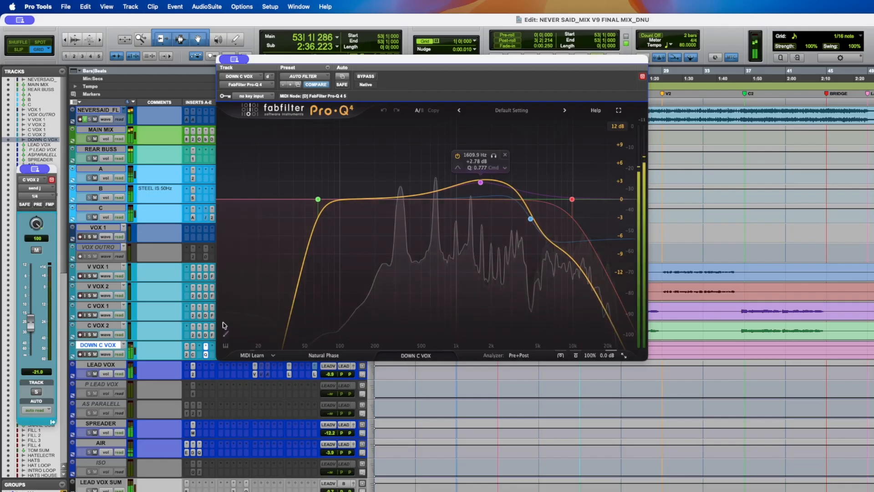
click(366, 77)
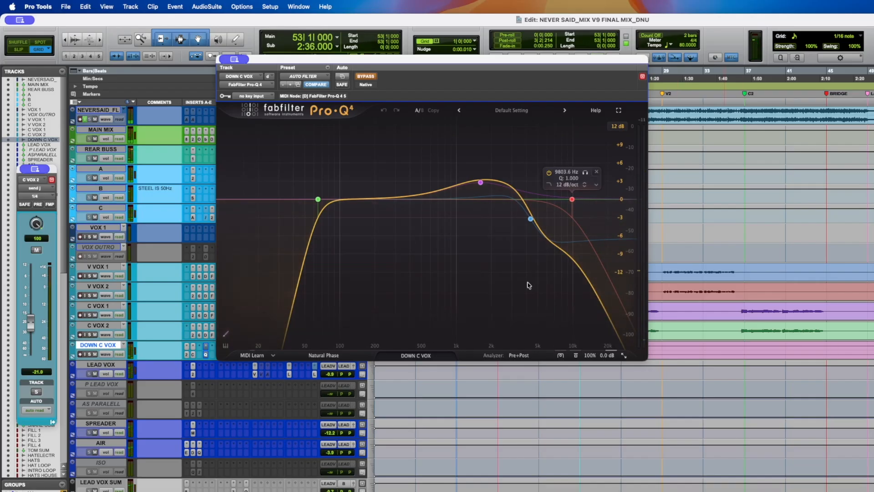
click(366, 76)
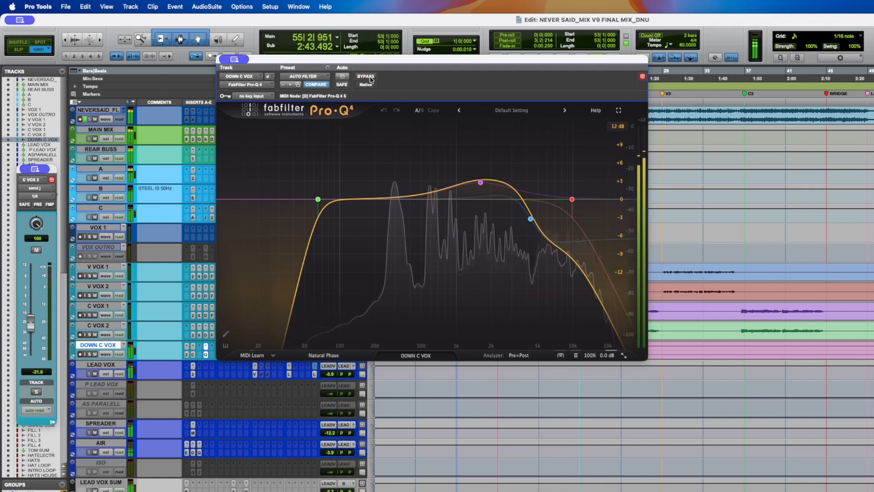
key(space)
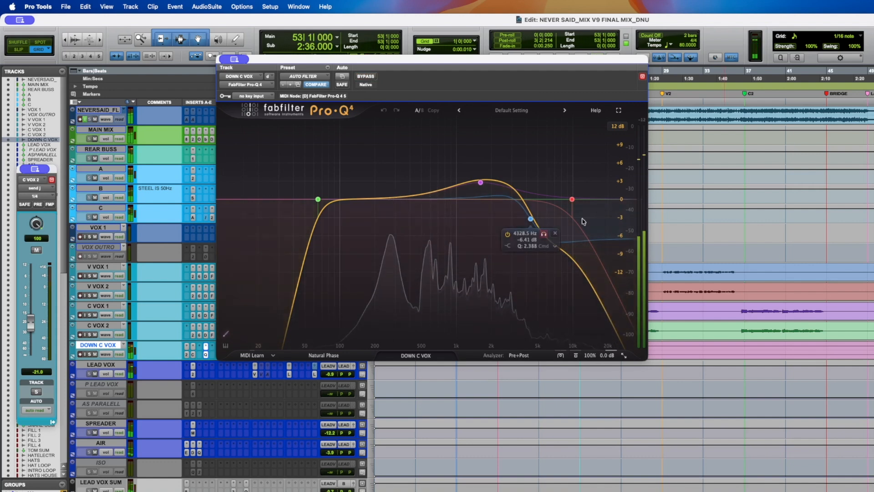
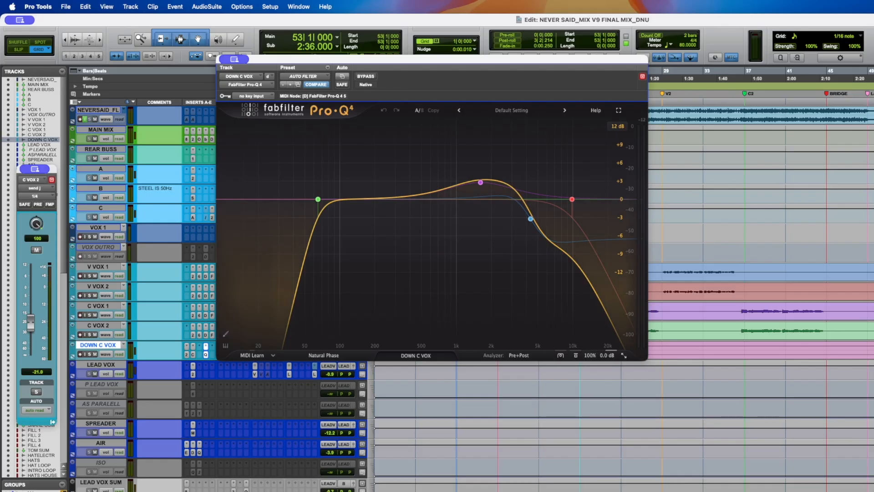
- A/B the Pro-Q 4 on DOWN C VOX by bypassing and re-enabling it during playback, then close the plugin window
click(367, 77)
key(space)
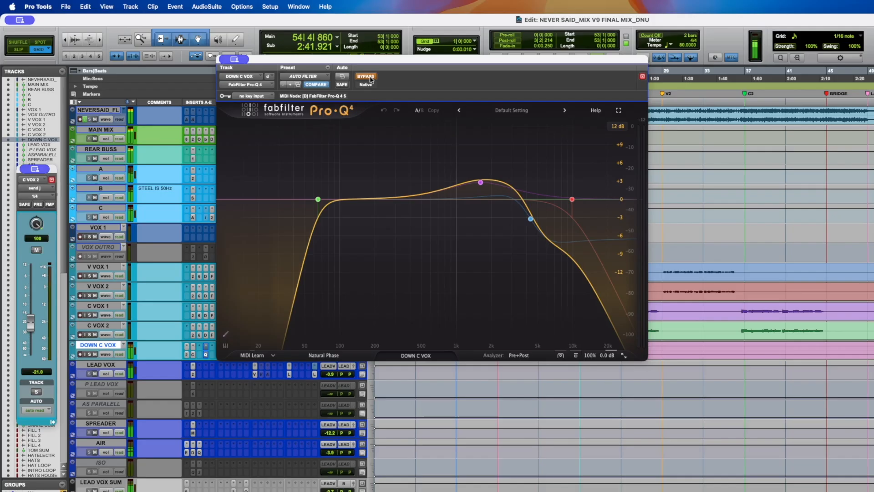
click(369, 77)
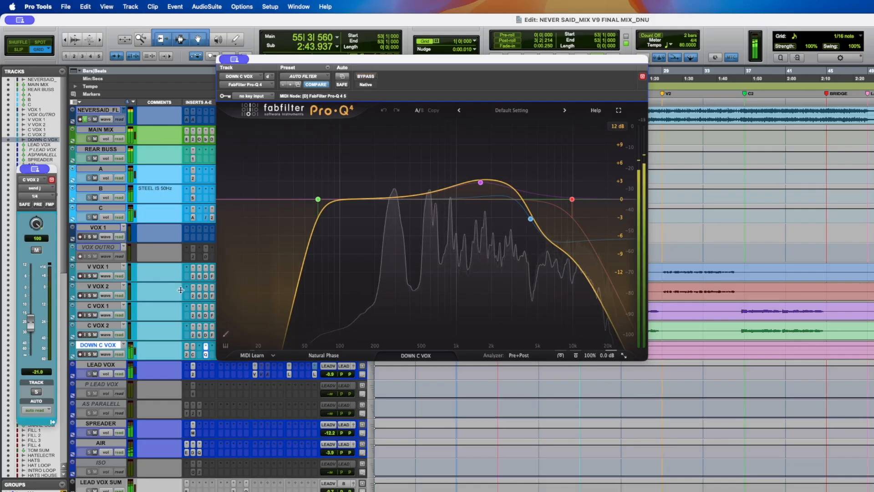
click(206, 356)
key(space)
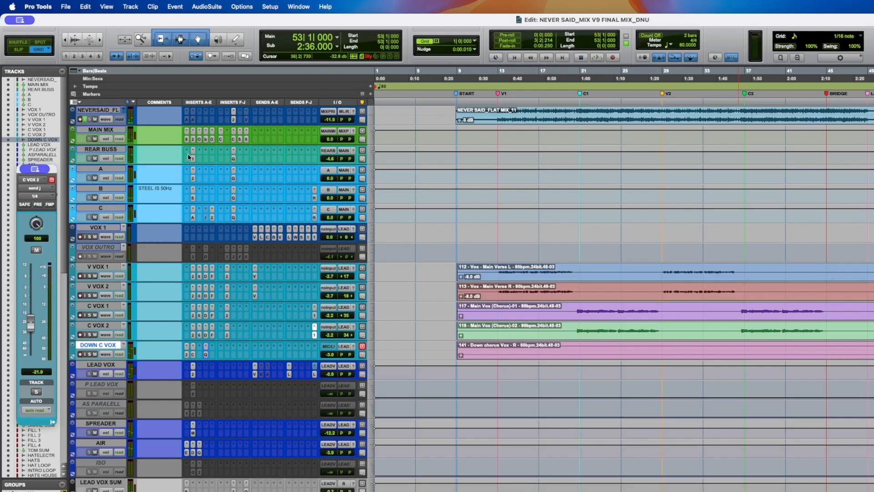
- Show the reference track's playlists and solo the NEVER SAID_MIX playlist for playback
click(103, 120)
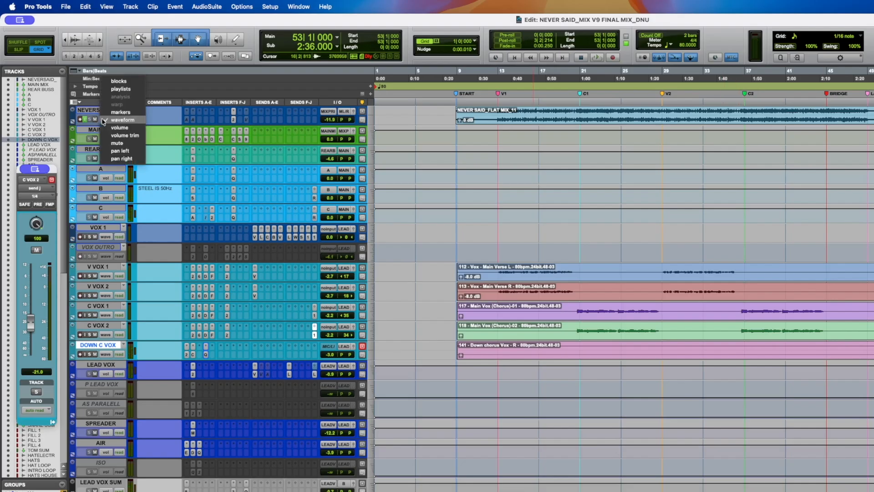
click(120, 89)
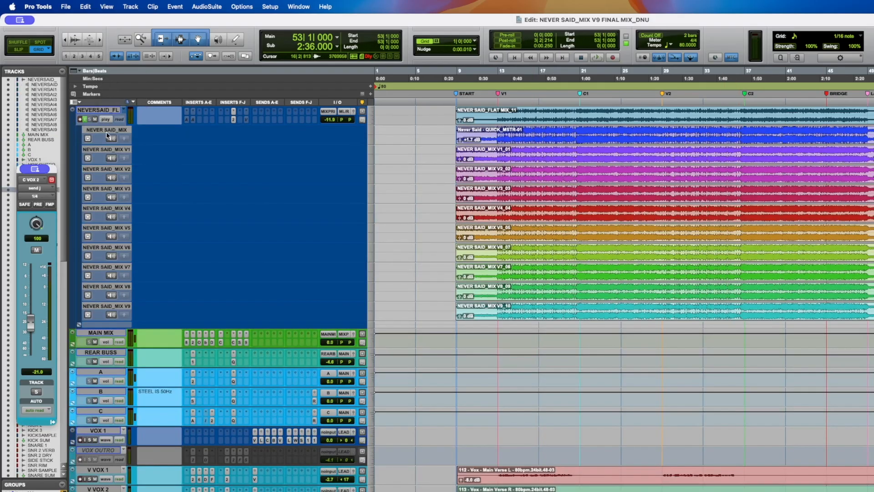
click(111, 139)
key(space)
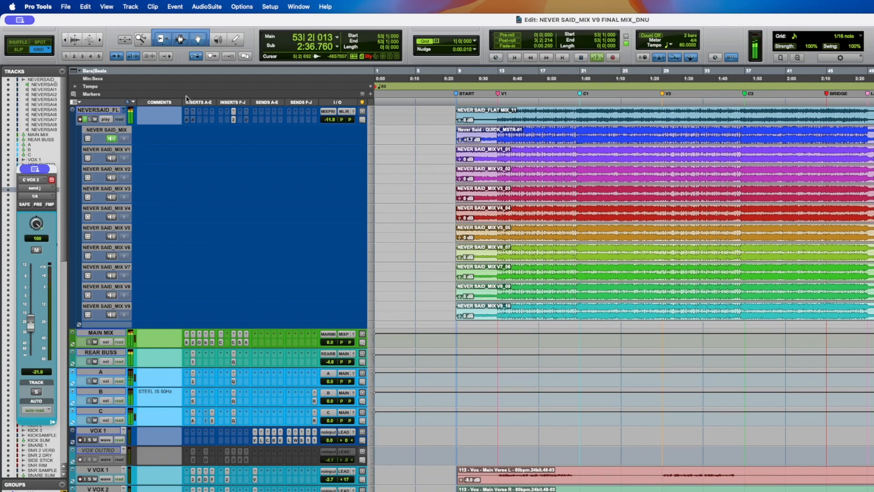
key(space)
- Toggle the reference track's solo and play the song repeatedly to compare against the mix
click(85, 120)
key(space)
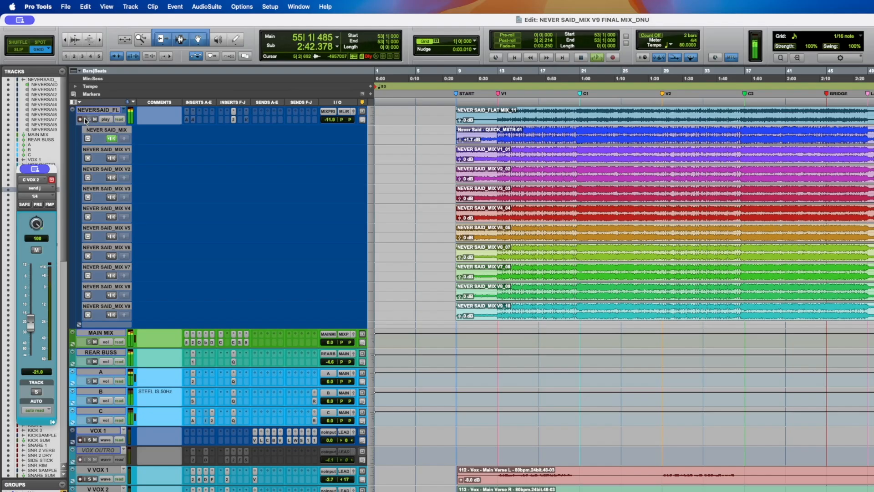
key(space)
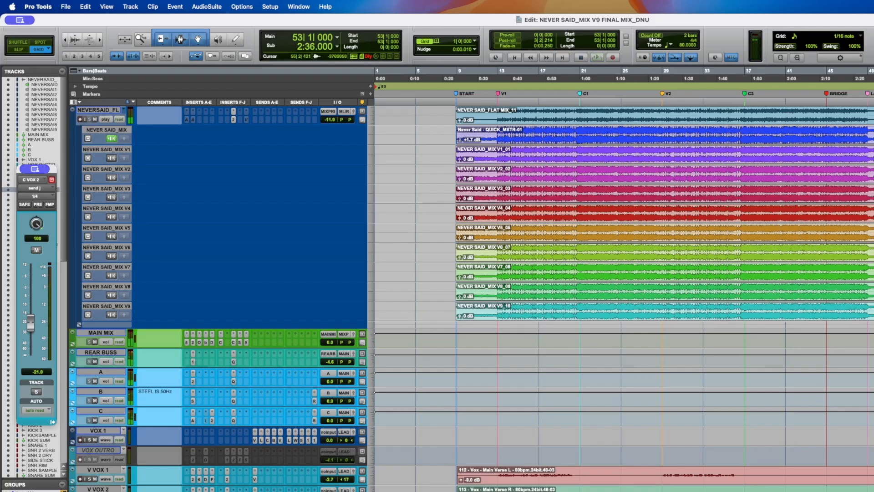
key(space)
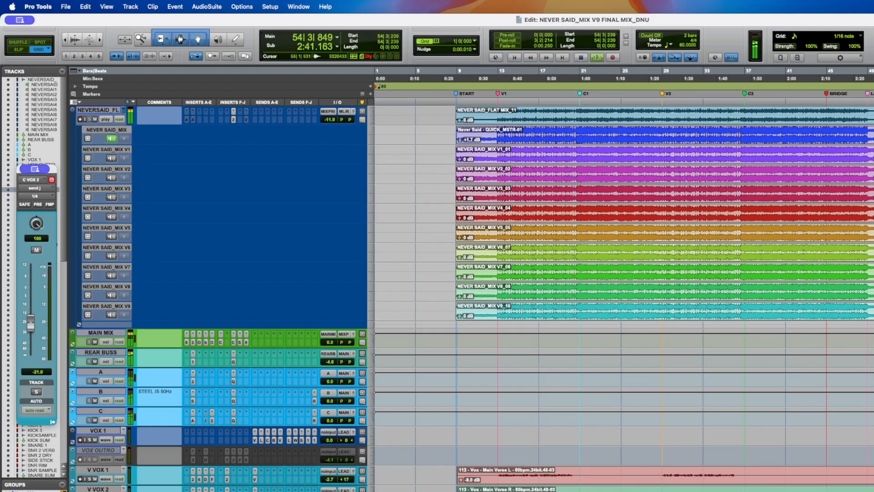
key(space)
key(space)
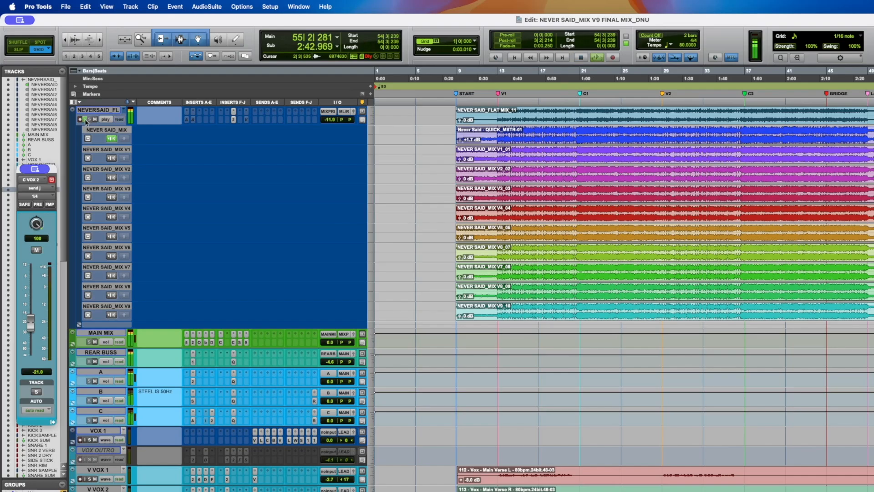
- Return the reference track to waveform view and stop playback
click(105, 119)
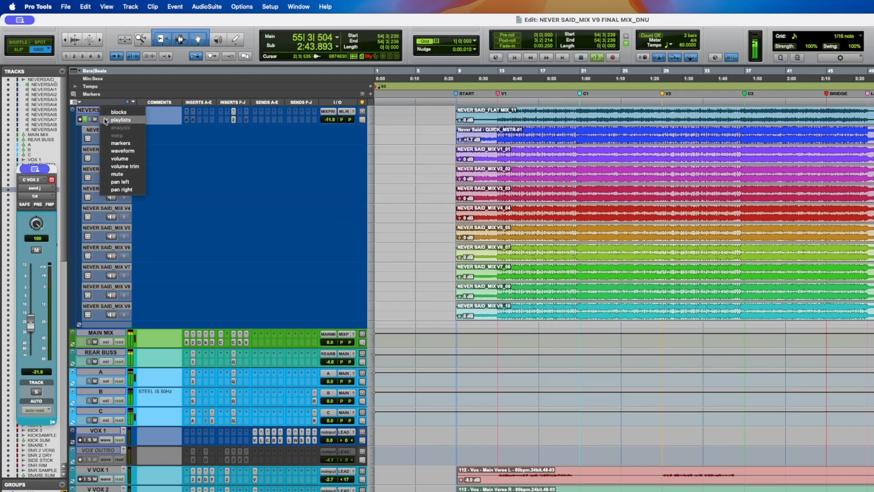
click(107, 148)
key(space)
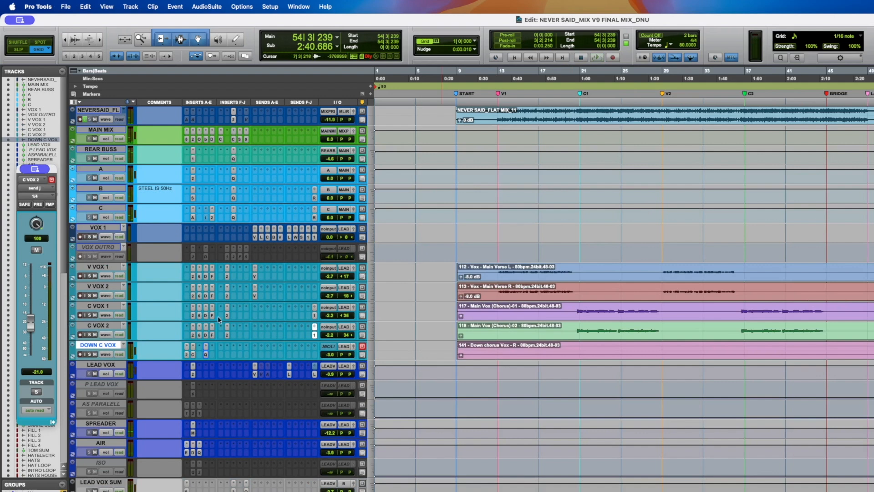
- Select the lead vocal tracks from LEAD VOX to ISO and save the session
shift+click(91, 267)
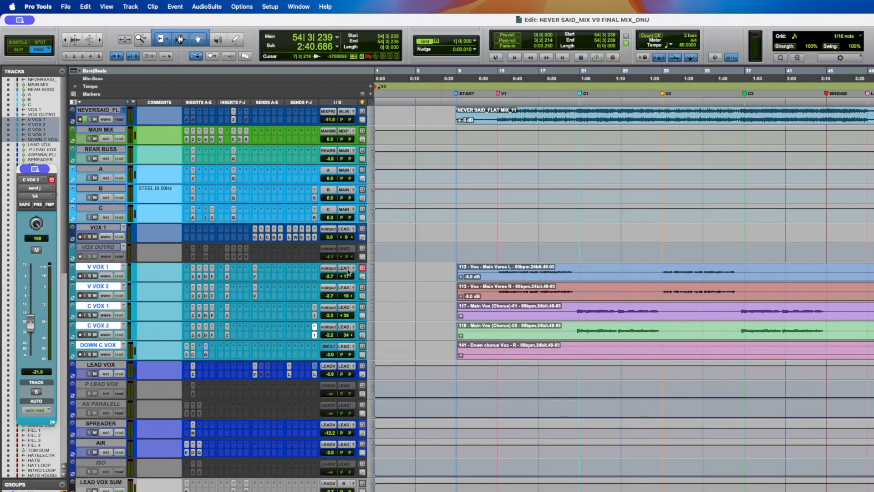
click(101, 364)
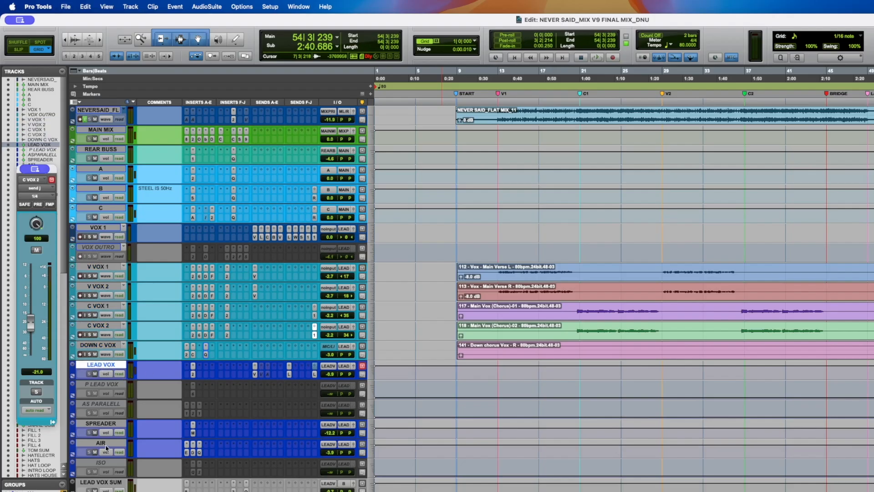
shift+click(103, 462)
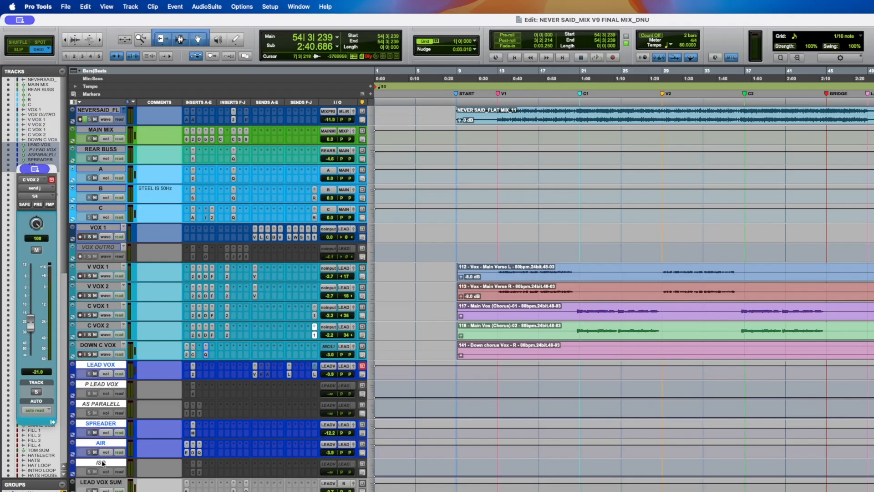
key(super+s)
click(98, 387)
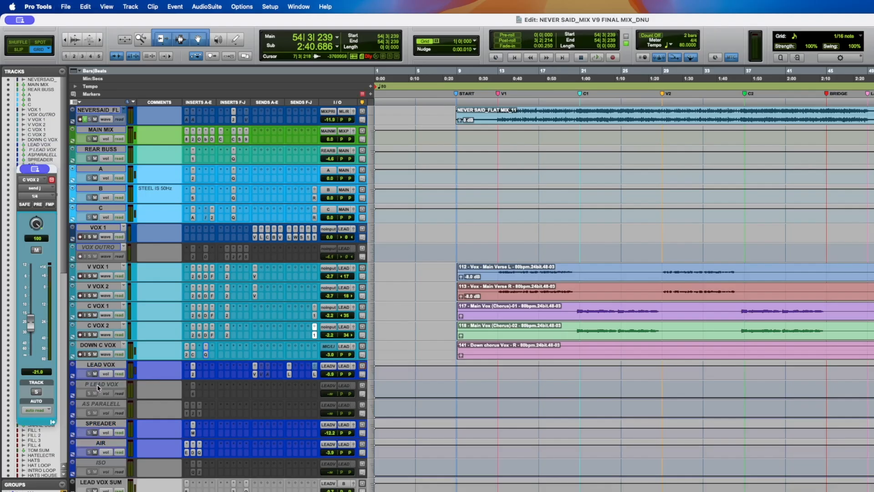
- Open the Scheps Omni Channel 2 insert on LEAD VOX, reposition its window, and save the session
click(101, 483)
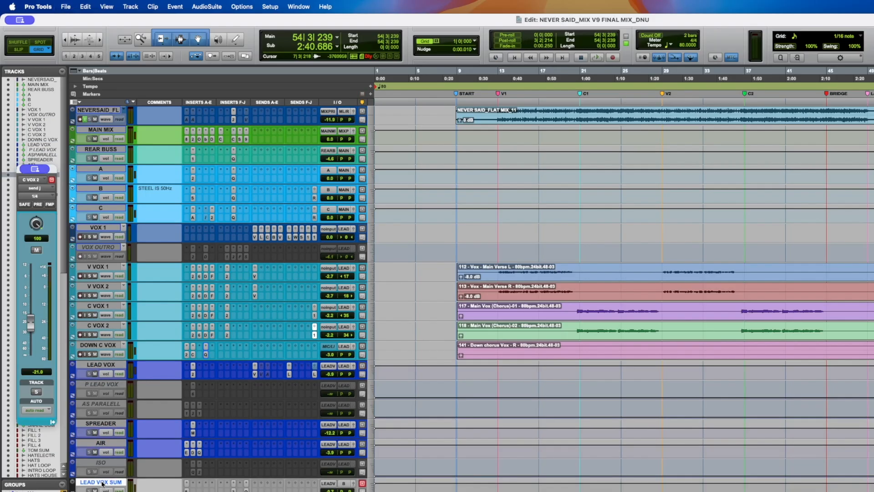
click(102, 365)
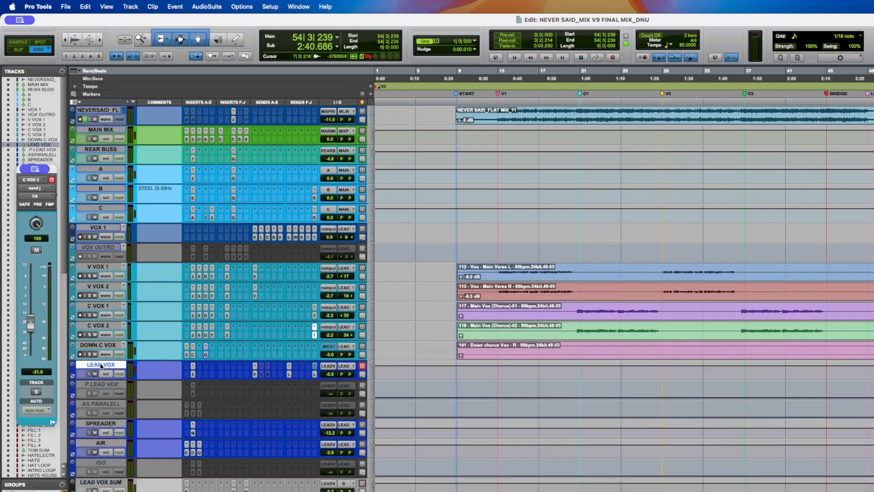
click(194, 369)
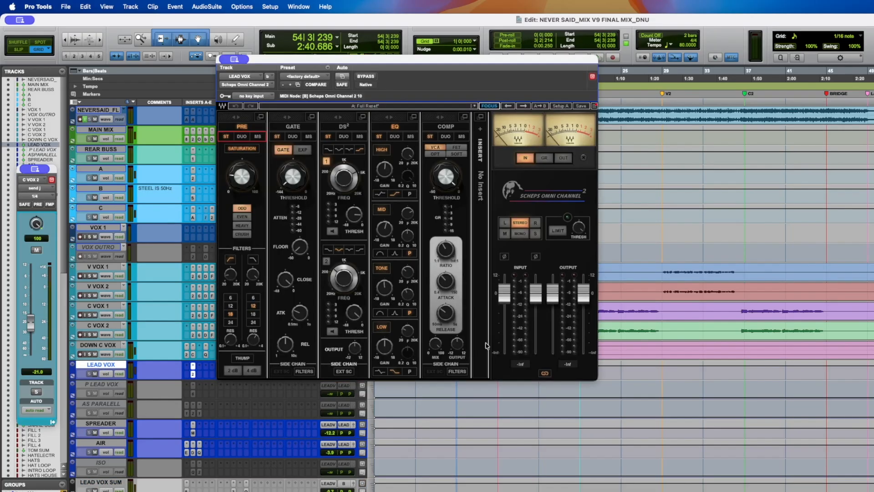
mouse_move(327, 63)
mouse_down()
mouse_move(360, 57)
mouse_move(343, 68)
mouse_up()
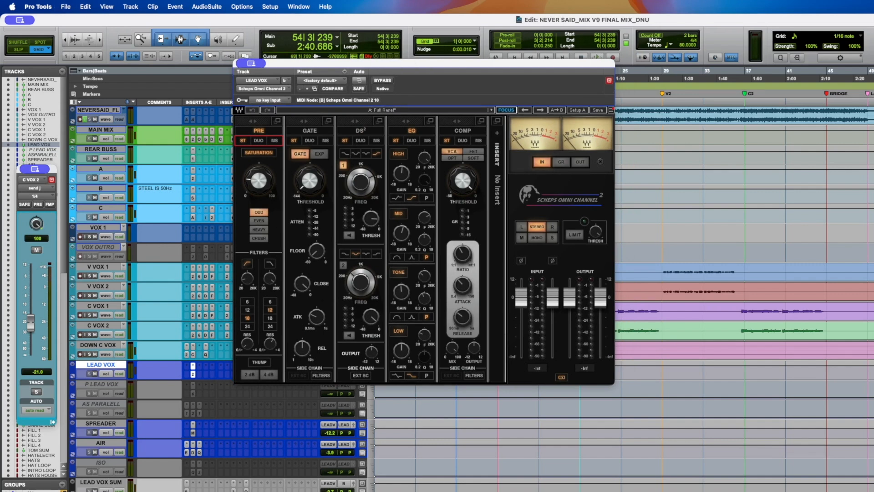
click(872, 274)
key(super+s)
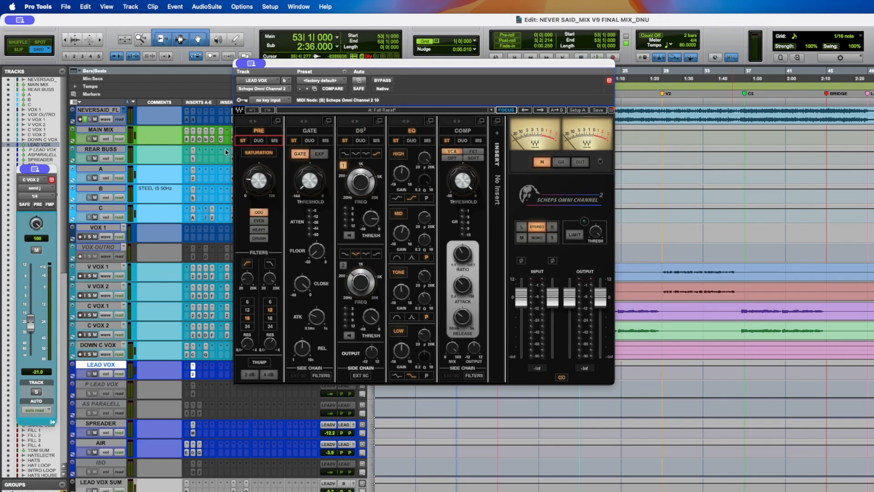
- Select the V VOX 1 through DOWN C VOX tracks and toggle the Scheps Saturation during playback
mouse_move(315, 173)
mouse_move(462, 182)
click(100, 345)
shift+click(107, 267)
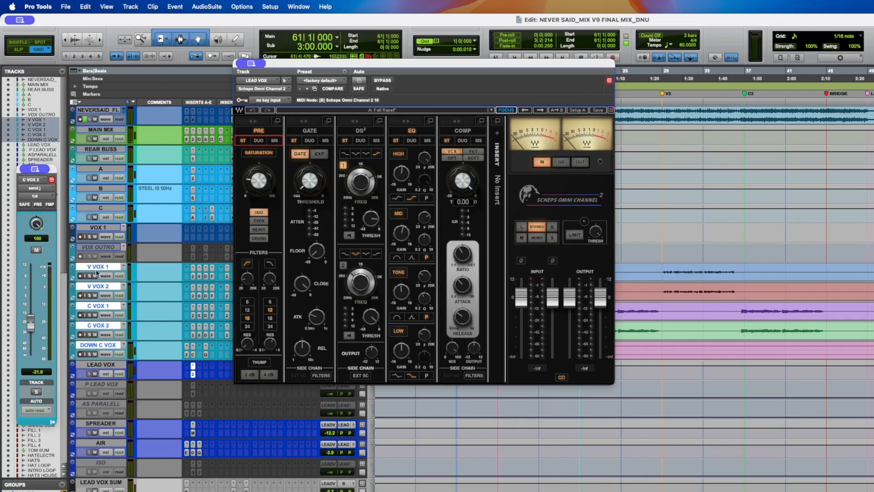
key(space)
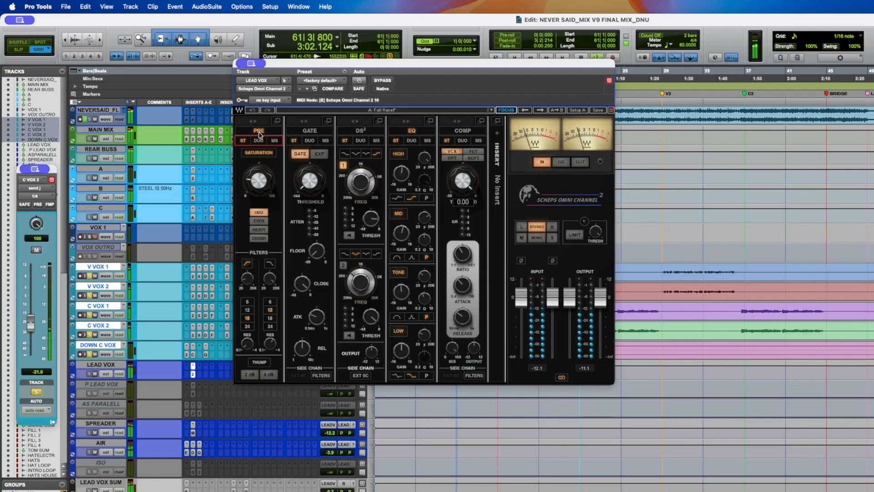
click(259, 153)
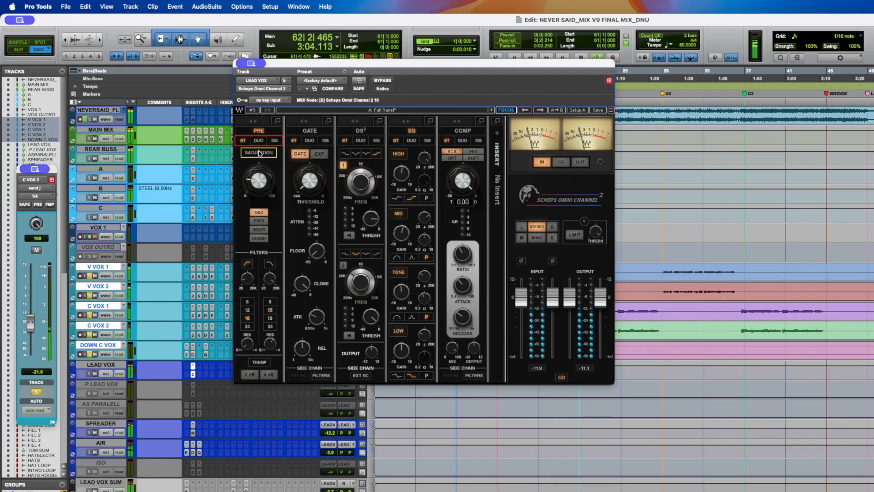
click(259, 153)
key(space)
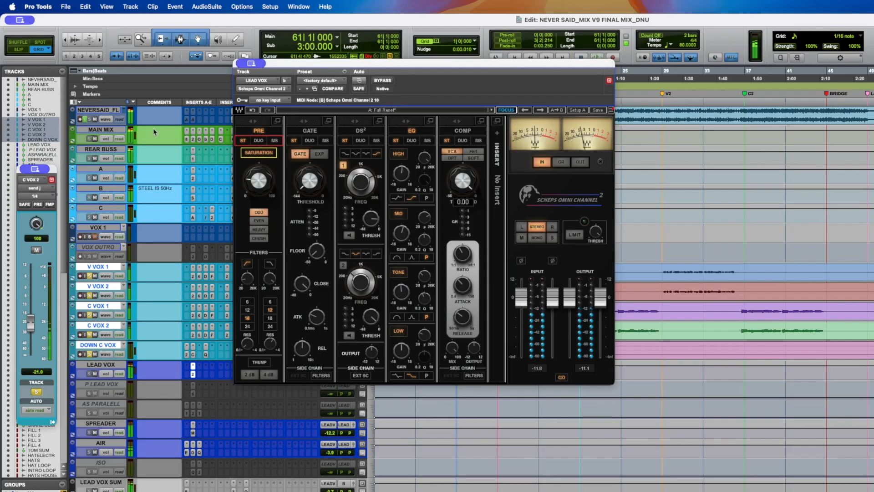
- Audition the lead vocal with Scheps Saturation switched off and on again during playback
key(space)
click(267, 154)
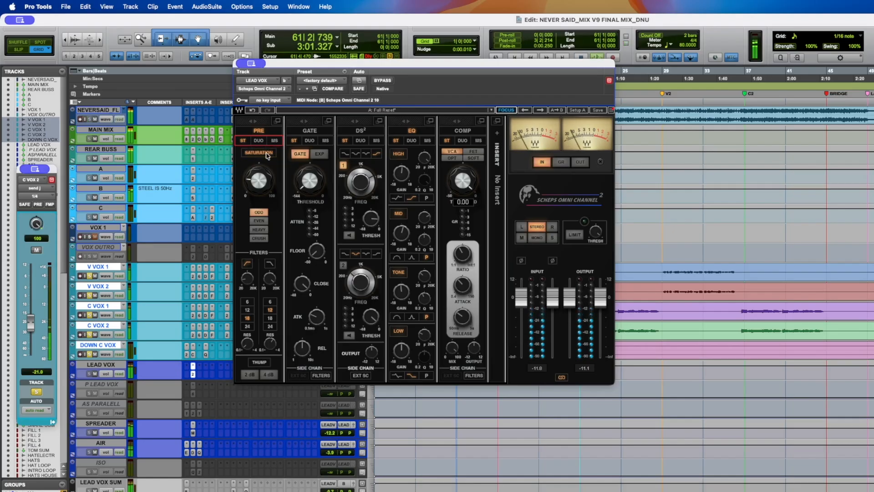
key(space)
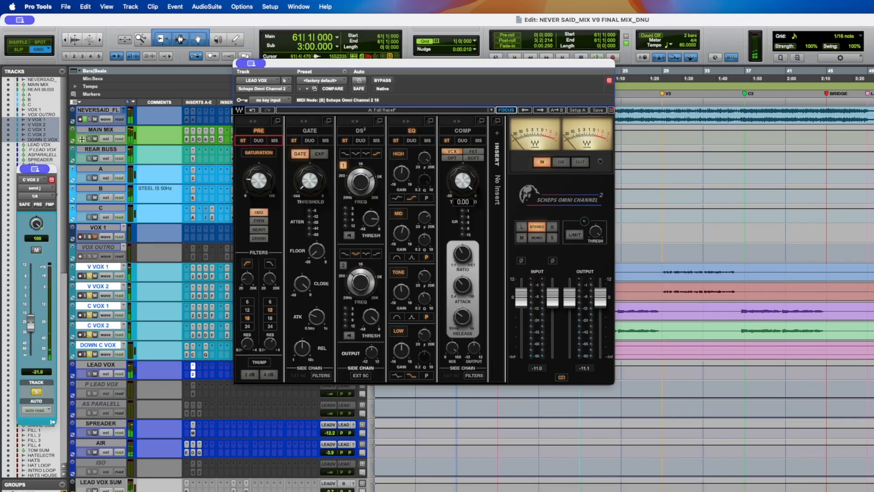
click(90, 276)
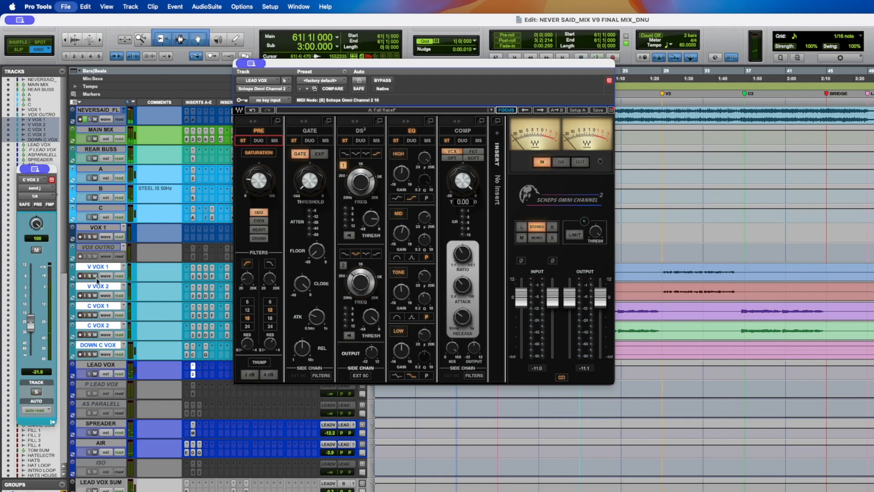
key(space)
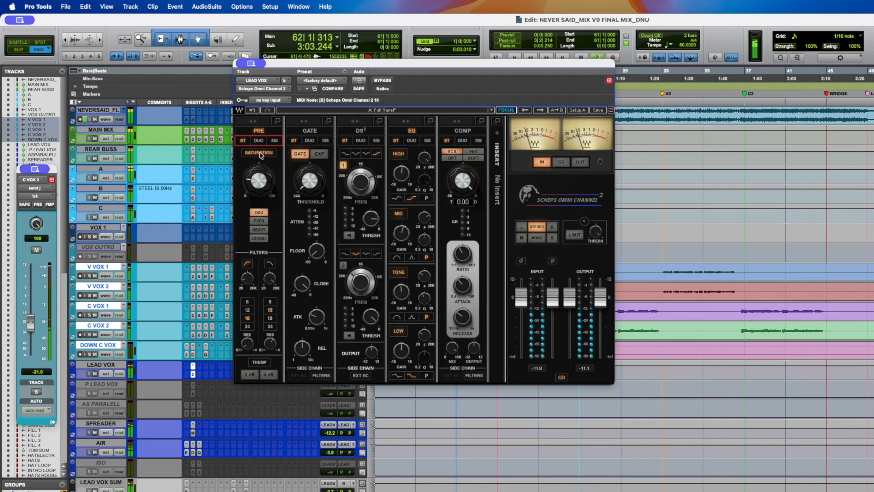
click(258, 153)
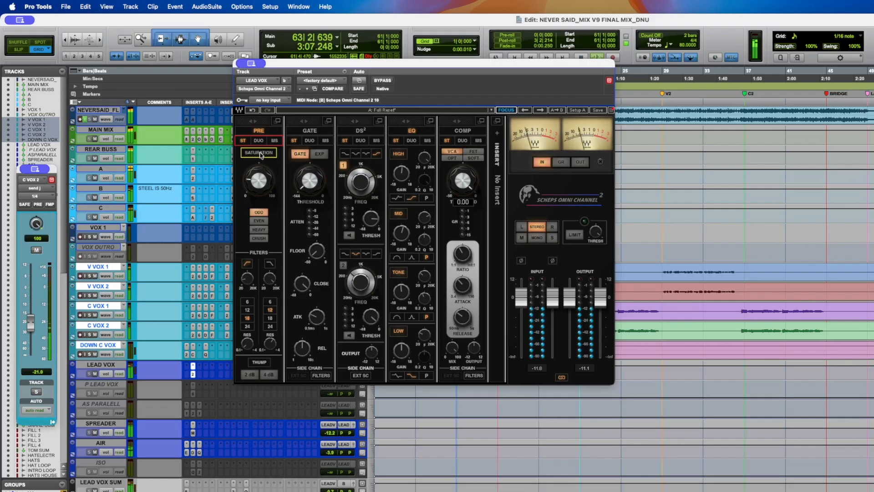
key(space)
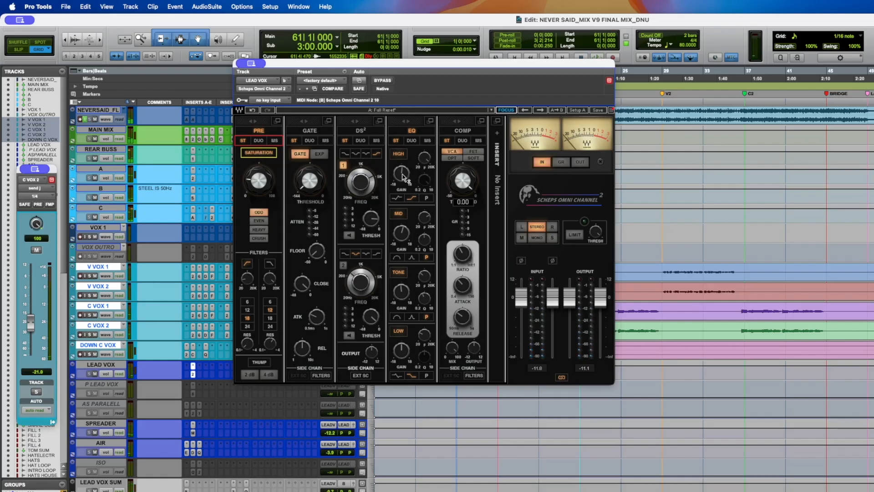
- Switch the Scheps Omni Channel Saturation off and save the session
mouse_move(400, 177)
mouse_move(263, 196)
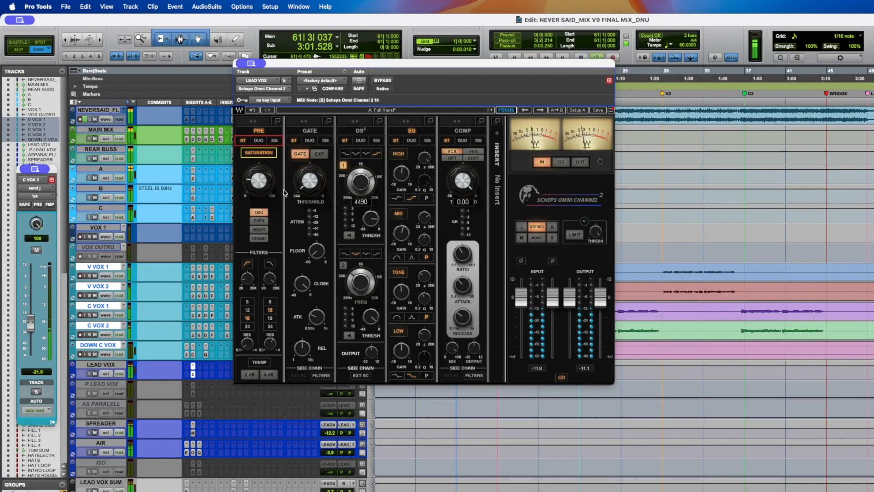
click(260, 154)
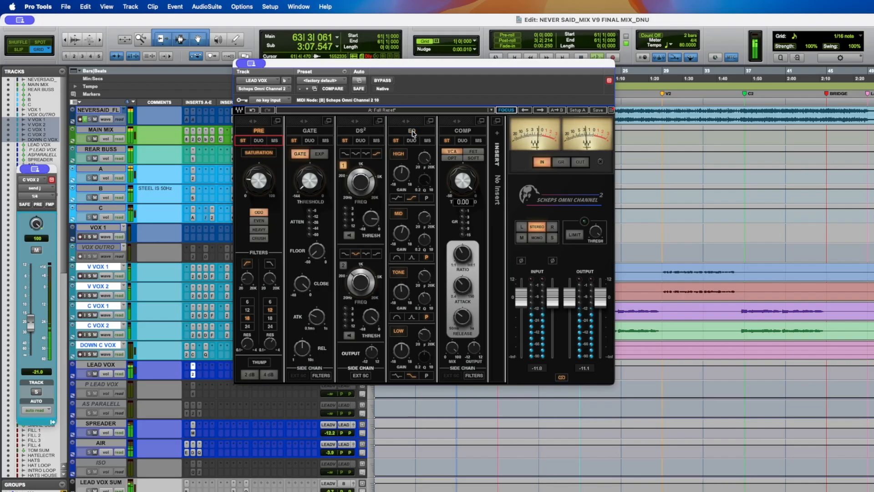
key(super+s)
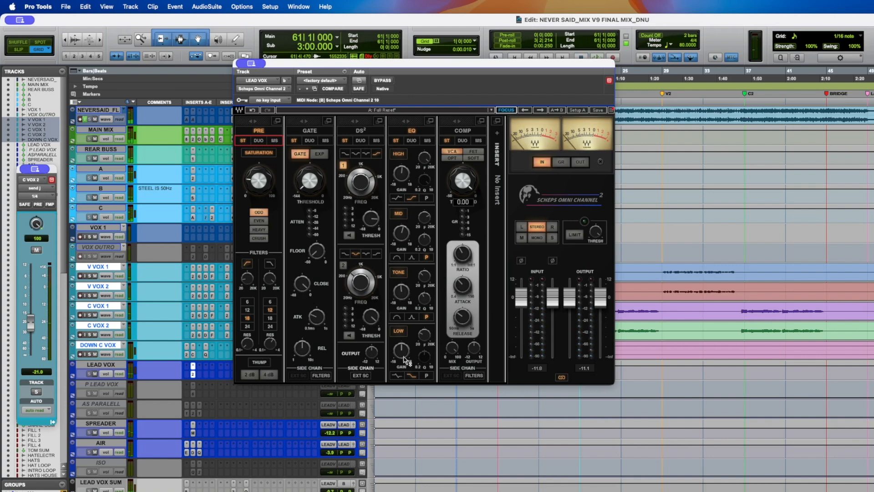
- Adjust the Scheps Omni Channel EQ tone frequency, mid gain and a filter knob on LEAD VOX
drag(401, 291, 424, 276)
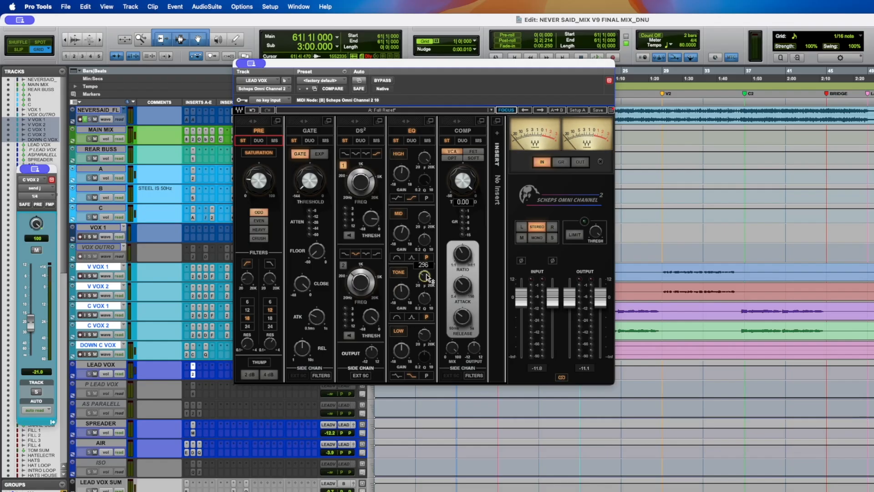
drag(246, 278, 247, 276)
drag(400, 231, 400, 230)
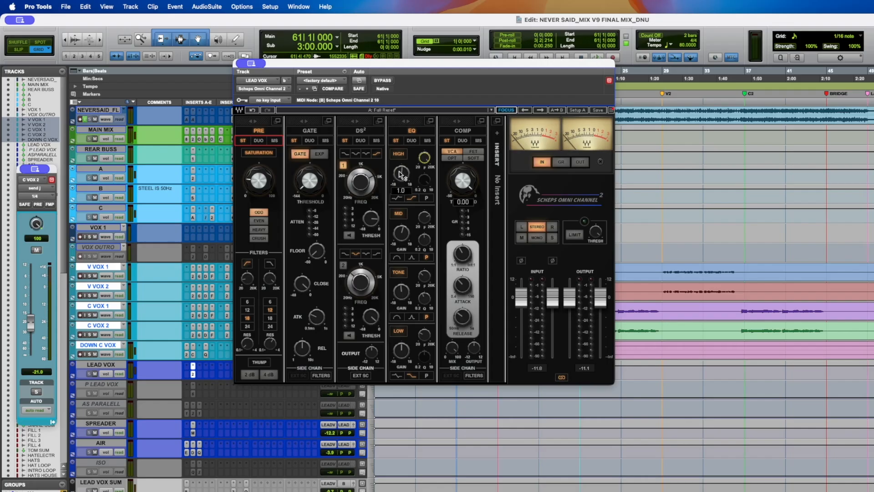
- Set the Omni Channel EQ high band gain to 1.7 during playback and save the session
key(space)
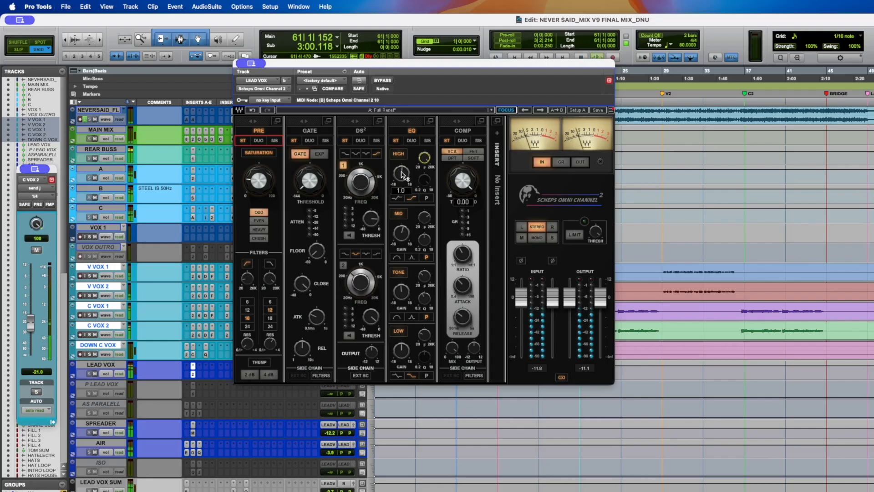
mouse_move(403, 174)
mouse_down()
mouse_move(403, 153)
mouse_move(402, 177)
mouse_up()
key(space)
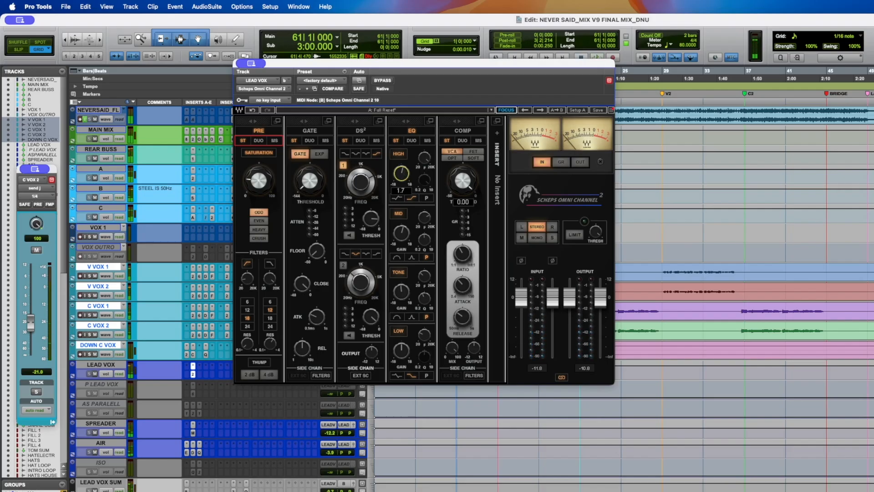
key(super+s)
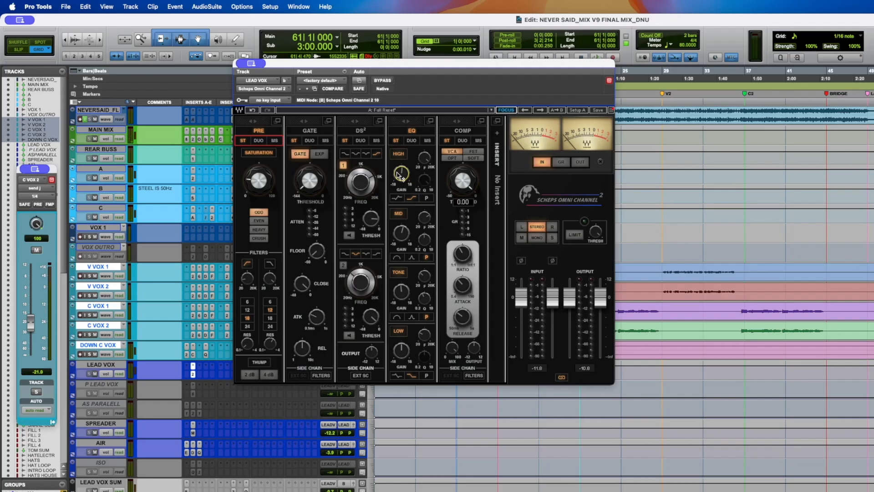
- Close the plugin window and show the LEAD VOX send level automation for VOX ECHO
mouse_move(404, 178)
key(super+w)
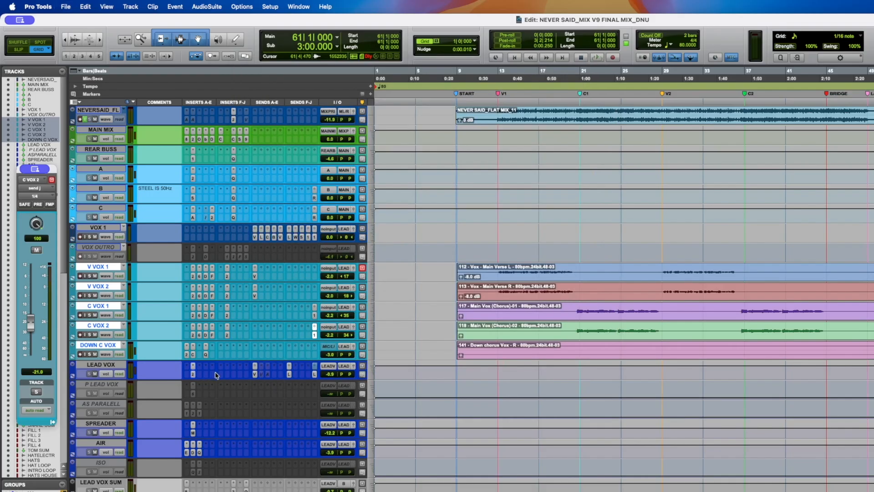
click(255, 373)
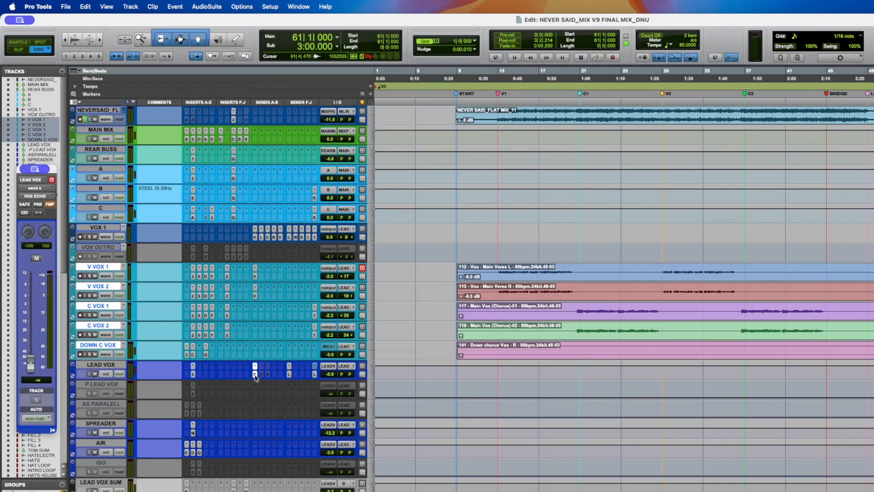
click(106, 375)
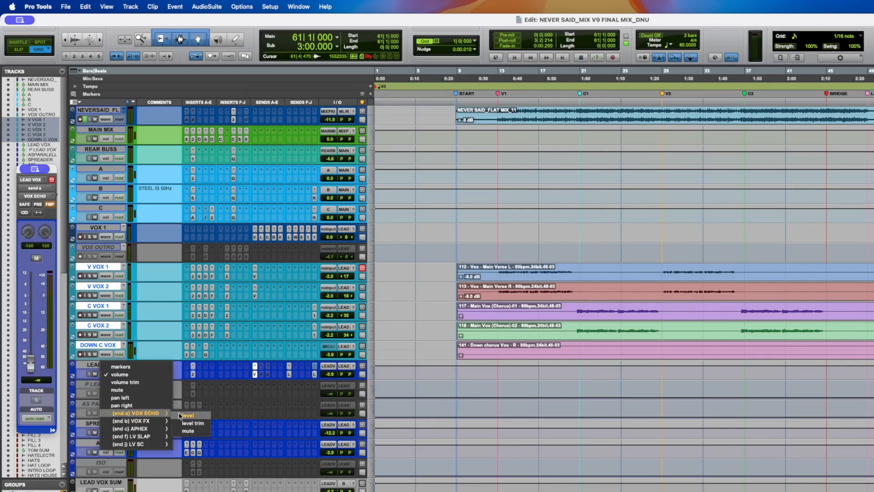
click(180, 415)
click(688, 369)
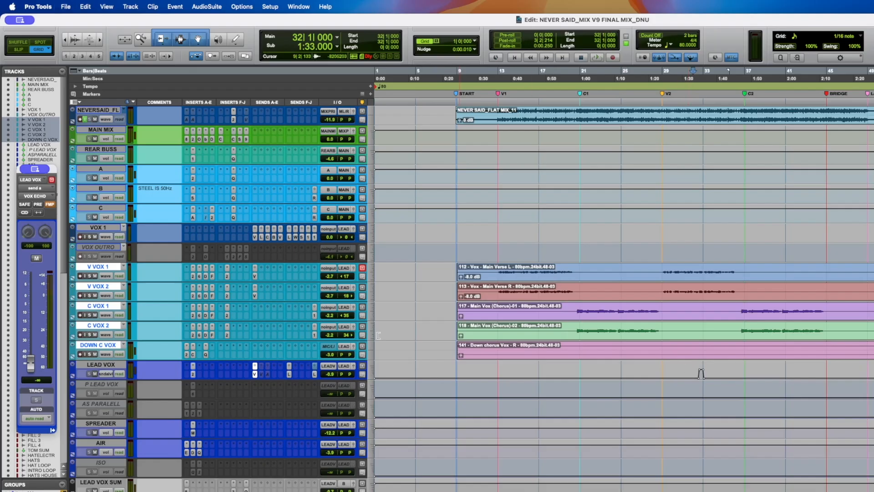
- Open the H-Delay insert on the VOX ECHO return track
scroll(278, 339, down, 5)
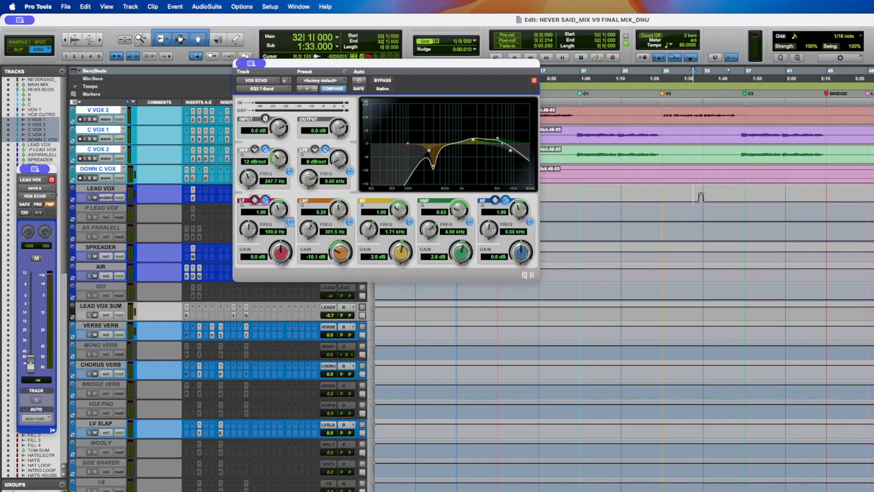
scroll(702, 196, down, 7)
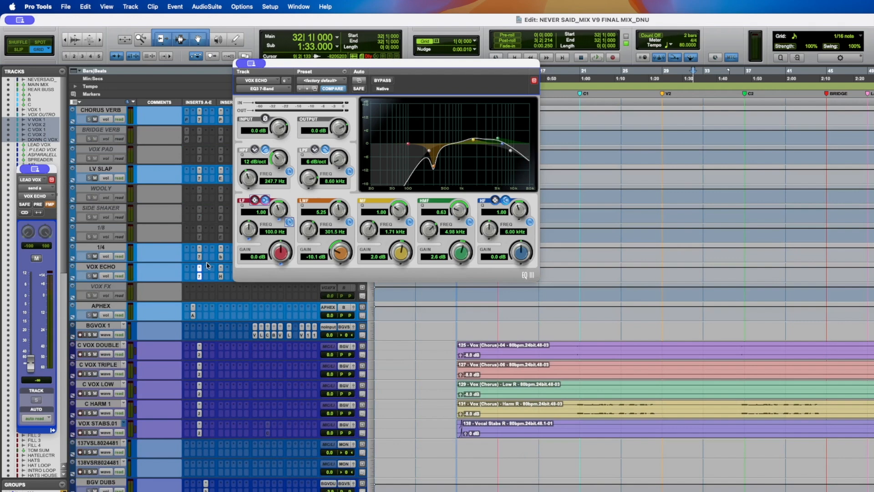
click(221, 276)
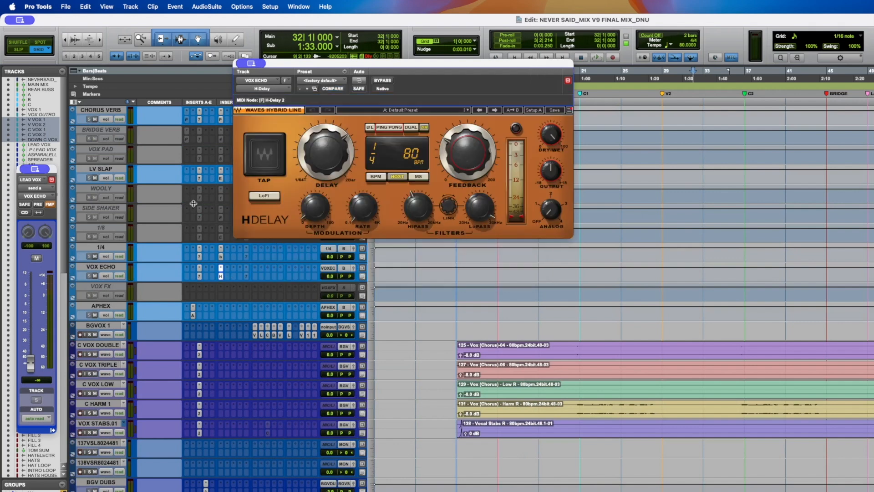
scroll(193, 204, up, 5)
scroll(194, 204, up, 6)
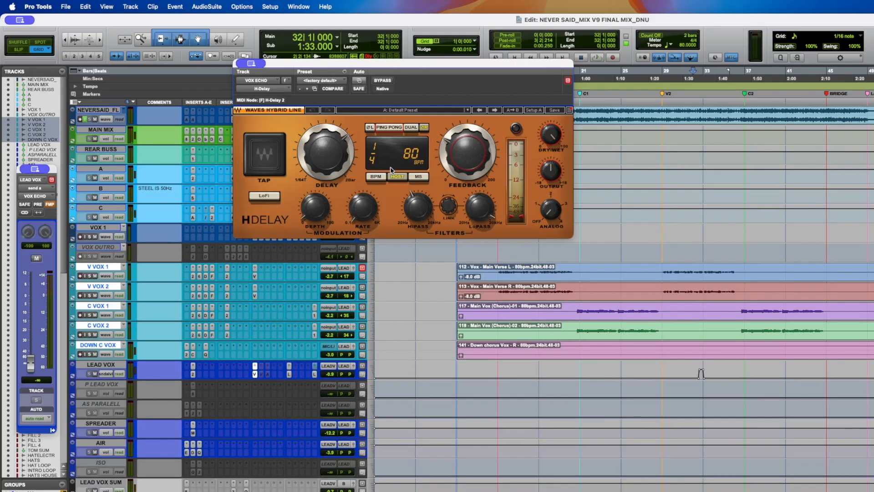
- Toggle the H-Delay's mode switches beside the PING PONG and DUAL options
click(371, 128)
click(424, 128)
click(369, 128)
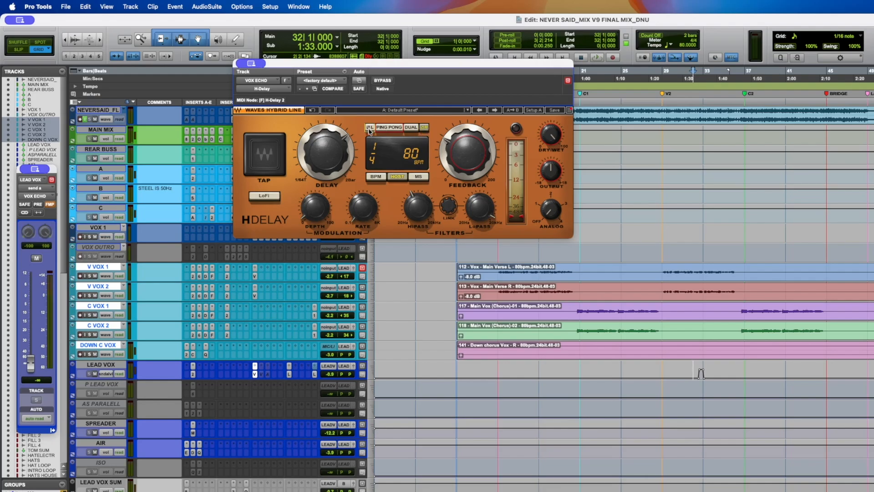
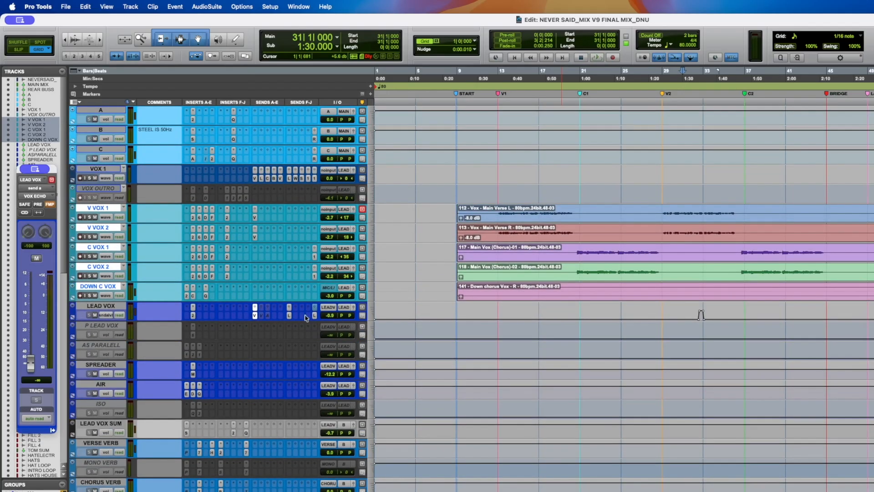
- Show the LEAD VOX send to LV SLAP in the send window and browse the track's automation view options
click(288, 316)
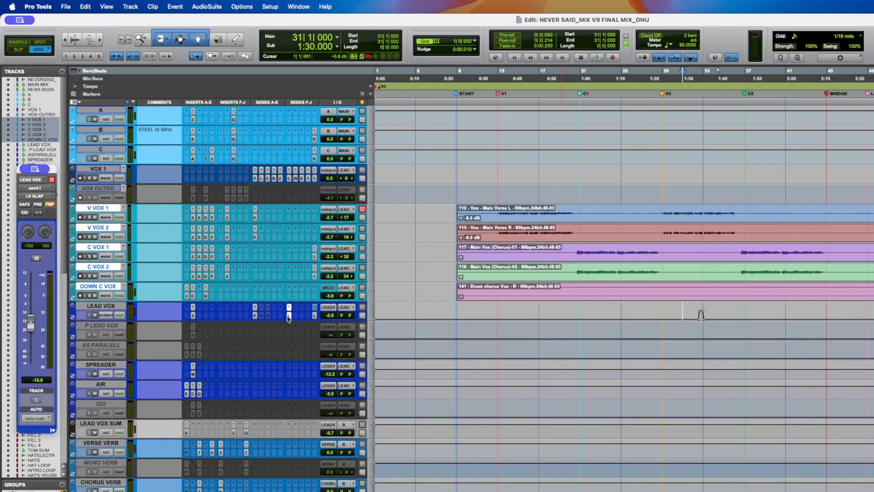
click(101, 315)
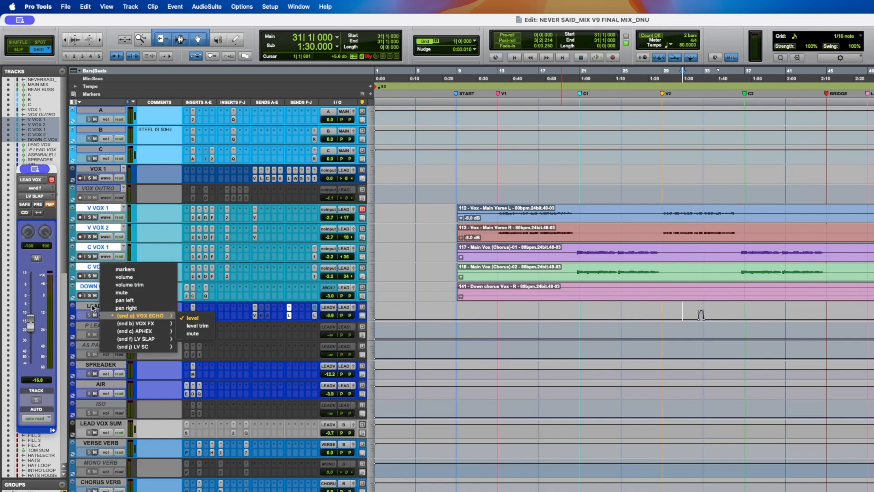
click(93, 308)
- Place the cursor at bar 29 and play back the lead vocal section briefly
click(663, 210)
click(87, 236)
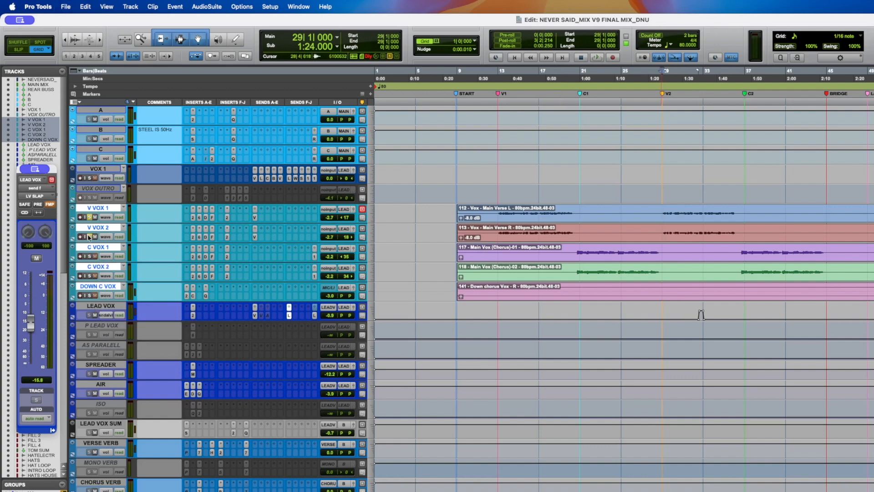
key(space)
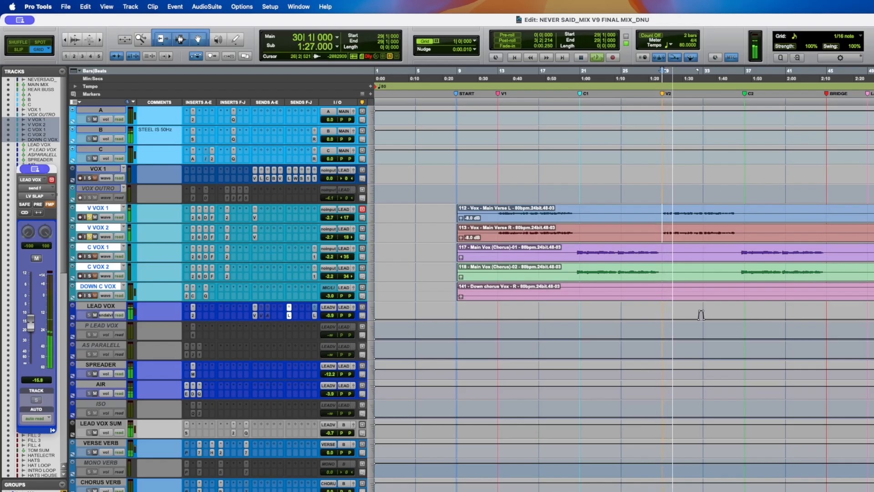
key(space)
- Open the EQ3 7-Band and EchoBoy inserts on the LV SLAP return track
scroll(701, 315, down, 10)
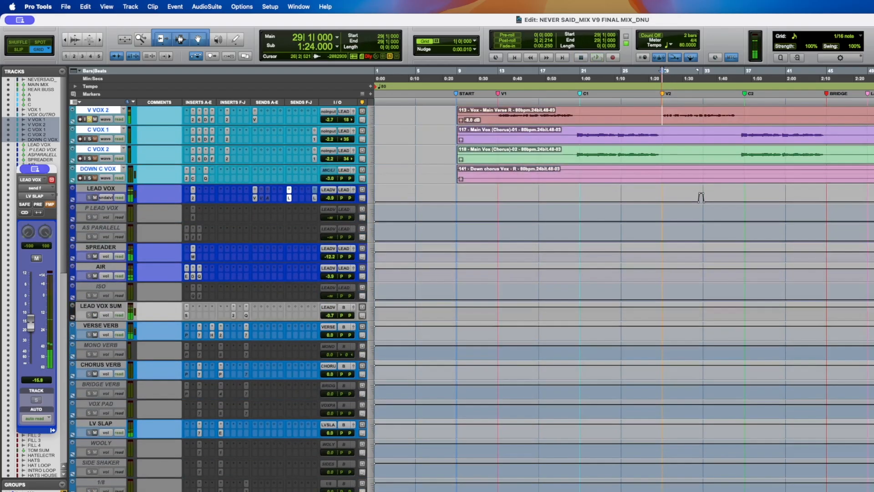
scroll(205, 339, down, 3)
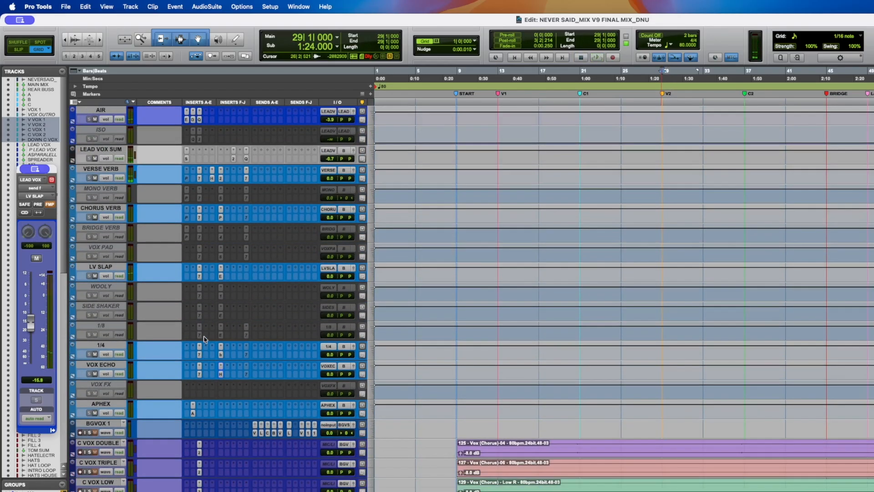
click(199, 277)
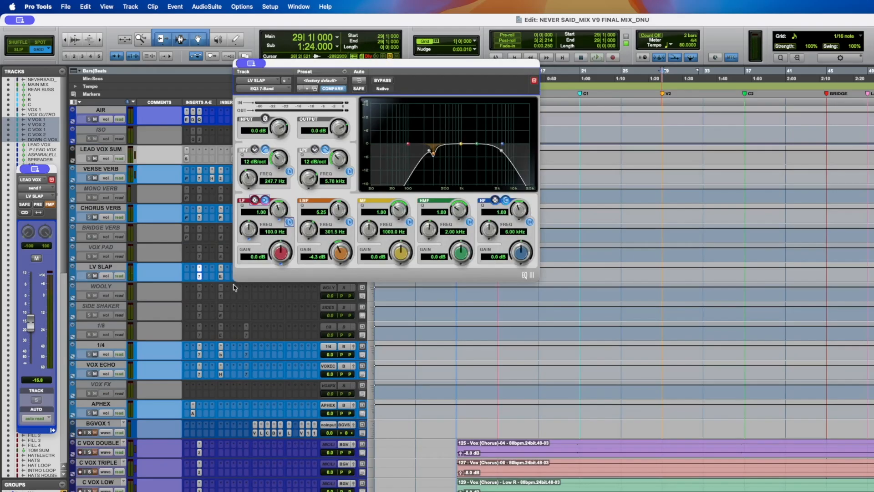
click(221, 277)
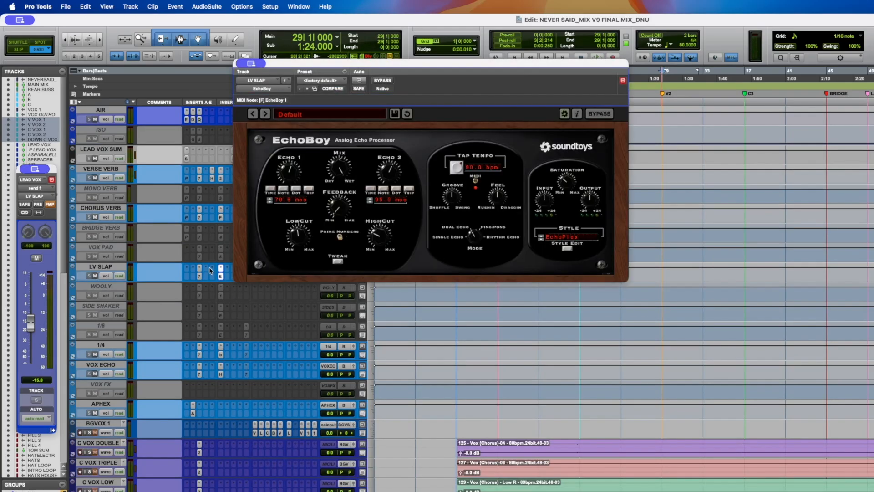
- During playback, raise the LEAD VOX send level to LV SLAP, toggle the send mute, and save the session
scroll(205, 267, up, 10)
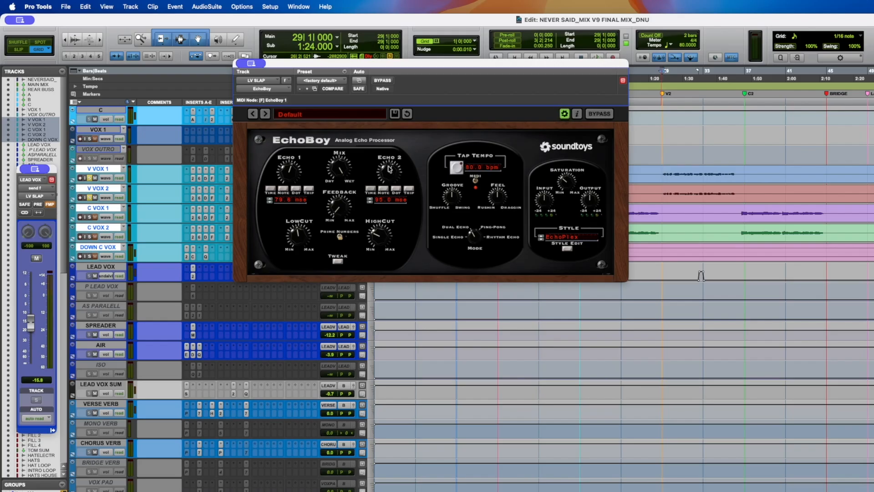
key(space)
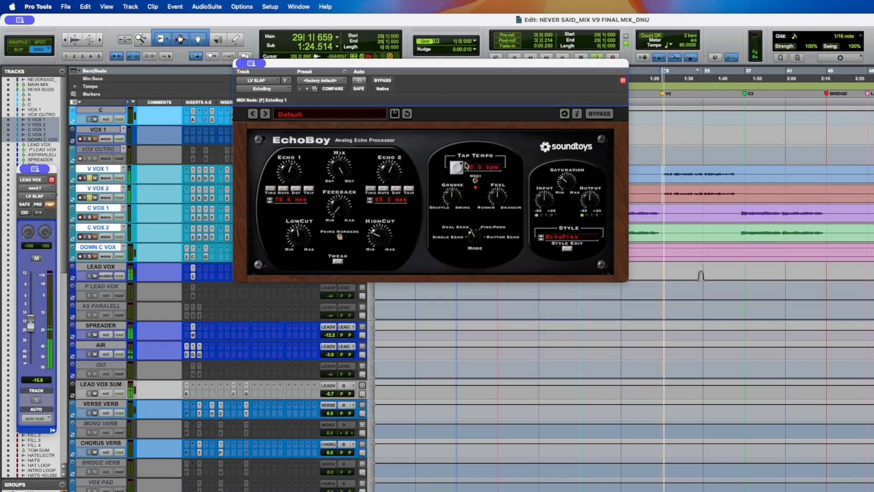
drag(30, 323, 34, 296)
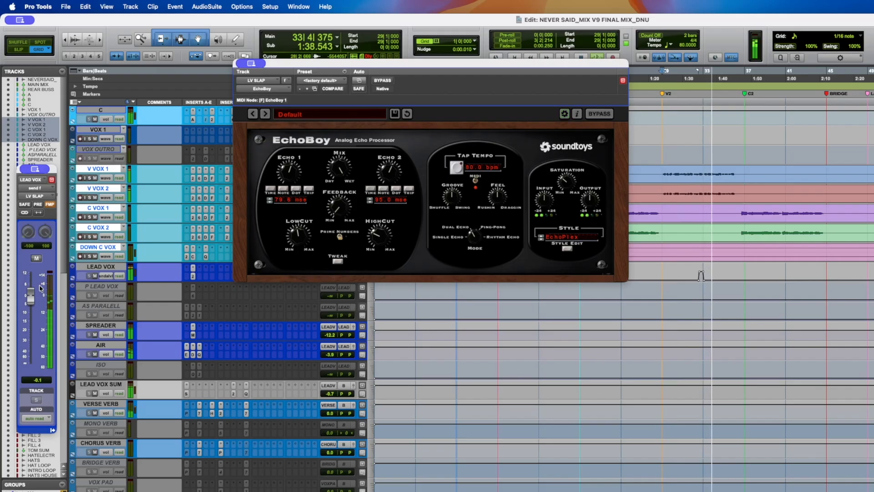
click(37, 259)
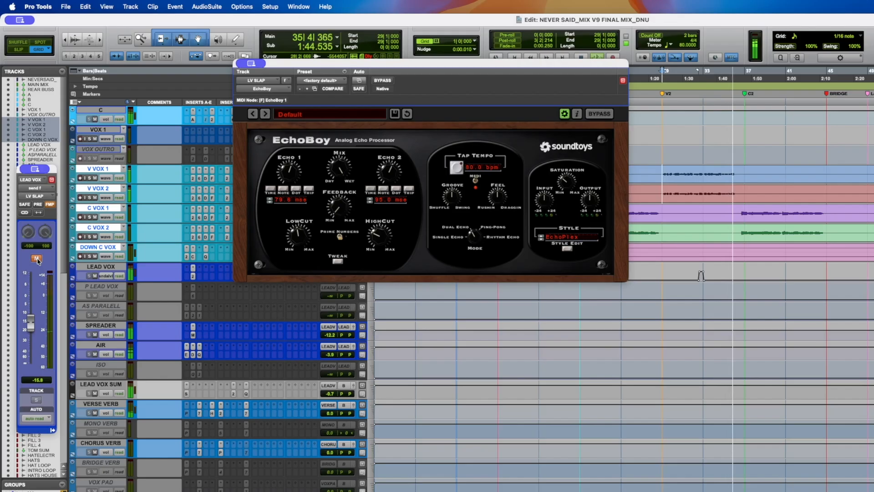
key(space)
key(super+s)
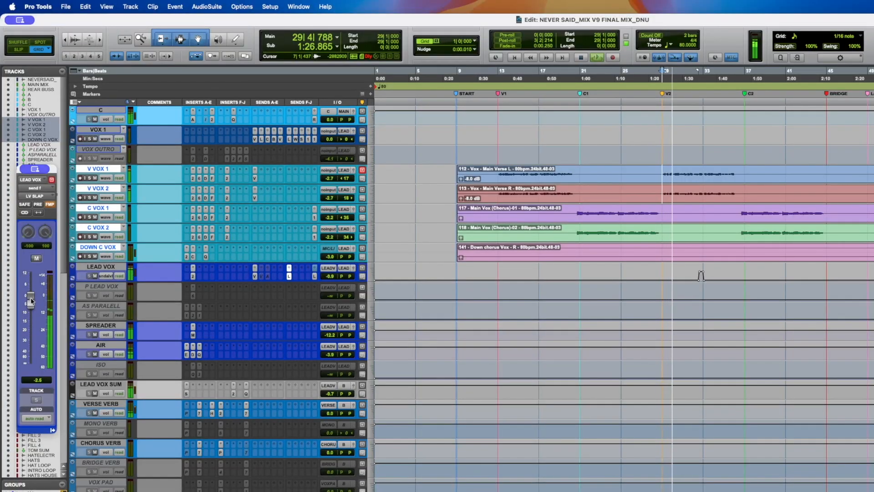
- Adjust the LV SLAP send level again, undo the last two send changes, and save the session
drag(31, 300, 31, 308)
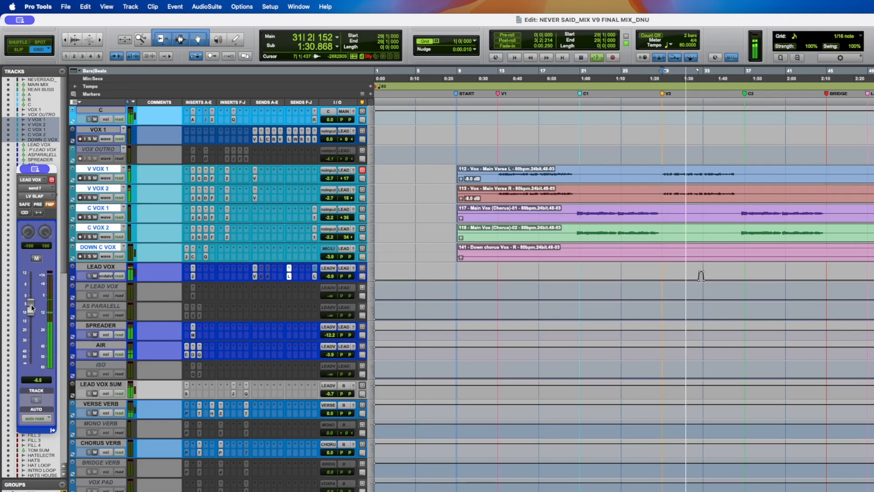
key(super+z)
key(super+z)
key(super+s)
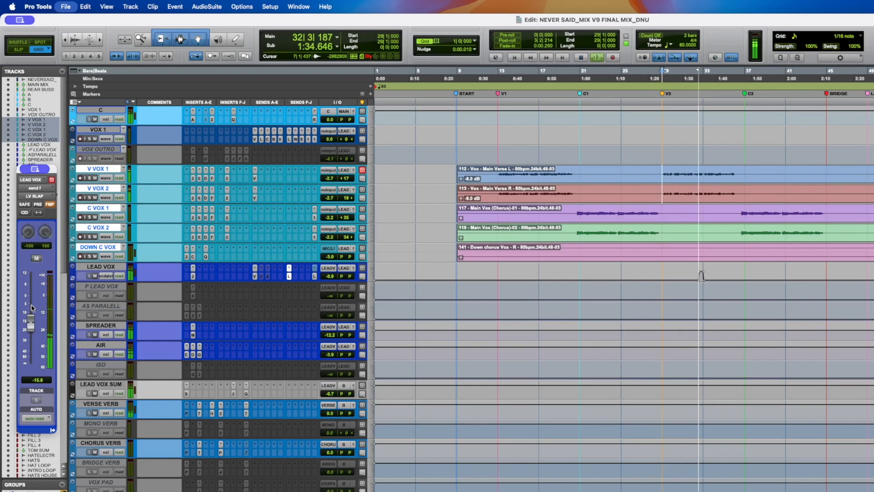
- Move the floating LEAD VOX send window over the timeline and zoom in around bar 29
key(space)
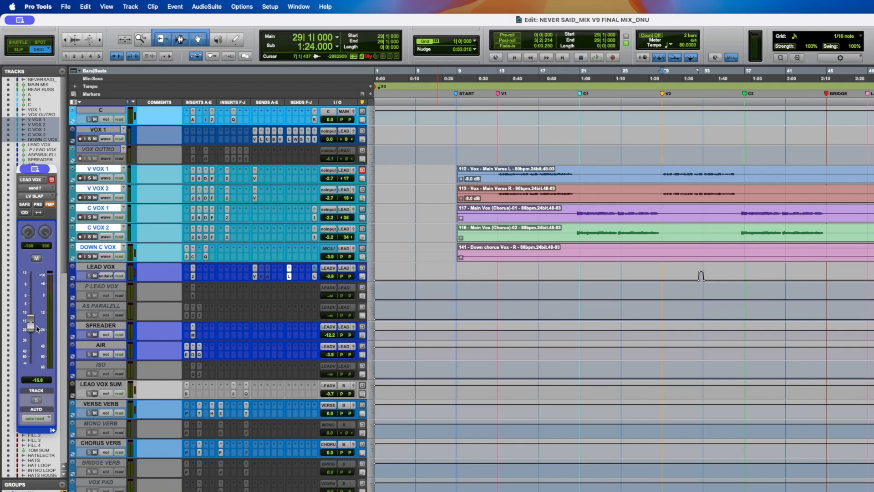
drag(53, 170, 642, 109)
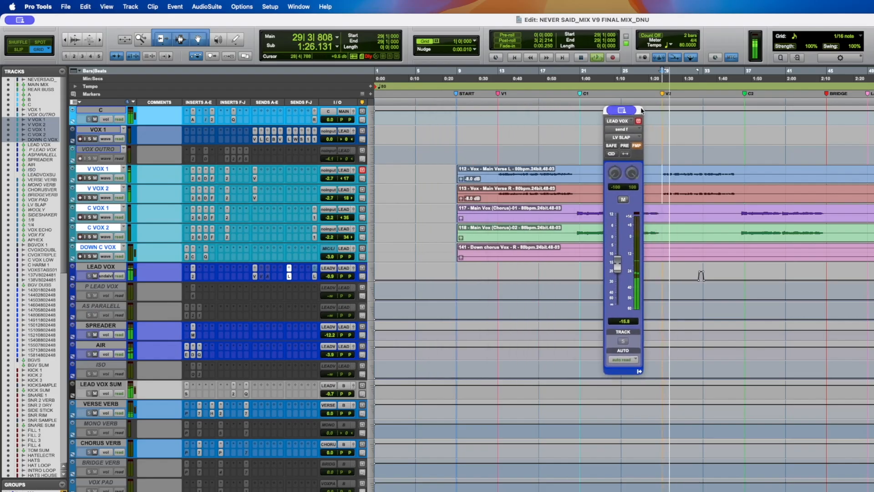
key(t)
key(t)
scroll(589, 149, right, 8)
- Play back the section and toggle the LV SLAP send mute on and off to compare
key(space)
key(space)
drag(618, 267, 619, 241)
click(623, 201)
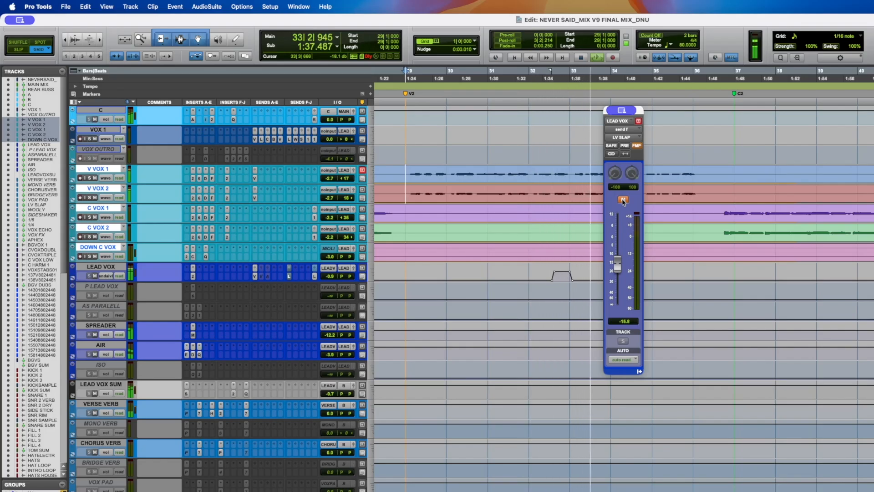
click(623, 200)
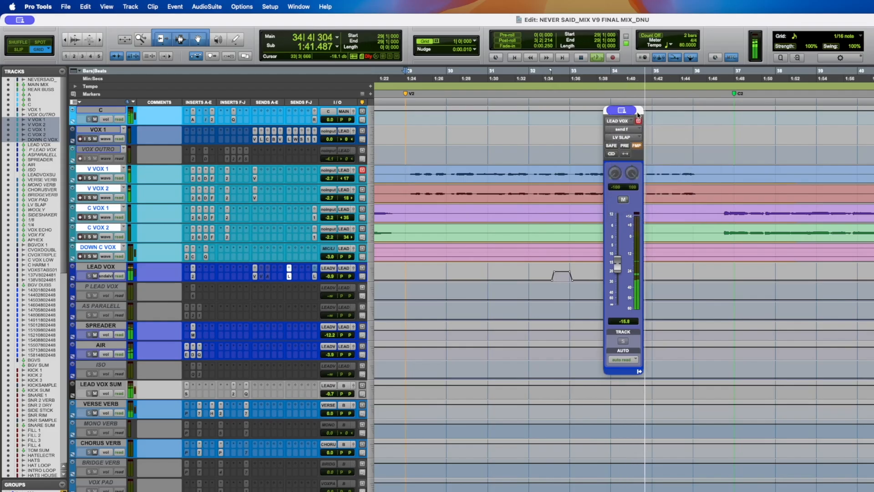
- Reposition the send window beside the timeline and save the session
drag(637, 114, 678, 120)
key(space)
key(super+s)
- Select a range on V VOX 1 near bar 33, clear the selection, and save the session
drag(571, 174, 621, 172)
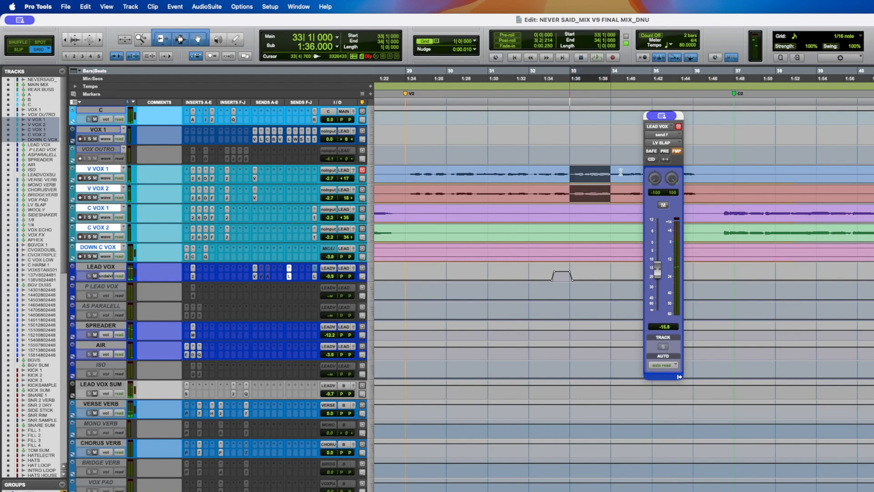
click(527, 173)
key(super+s)
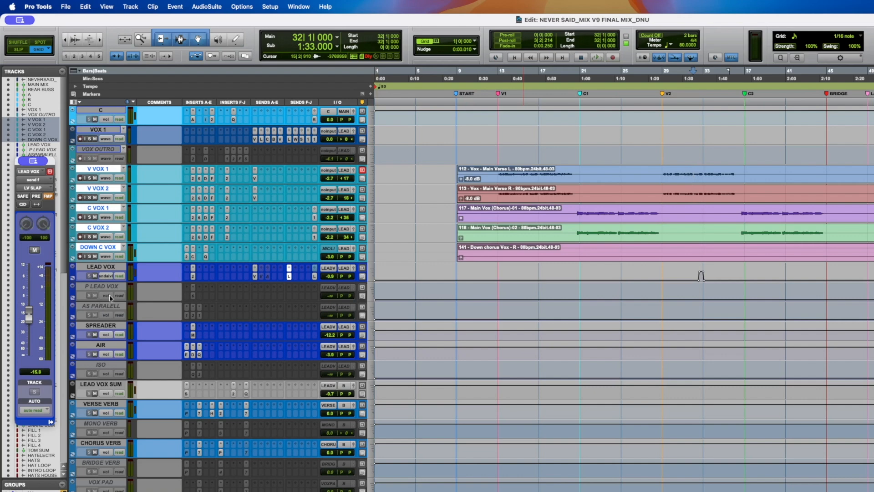
- Show the LEAD VOX send to LV SC, then open and close the BF-76 insert on VERSE VERB
click(314, 277)
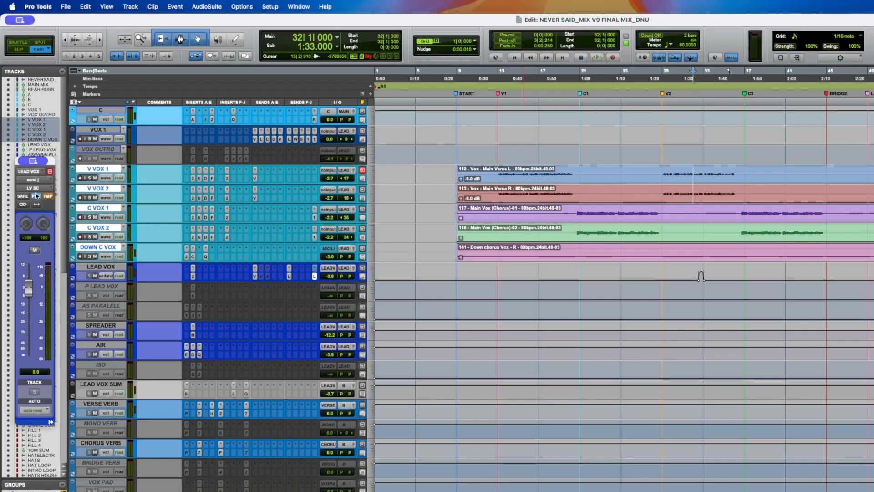
click(246, 413)
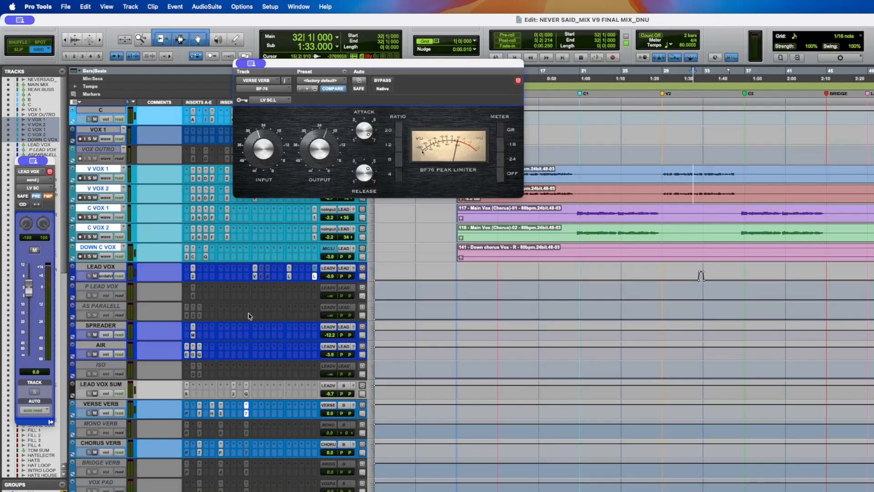
click(246, 414)
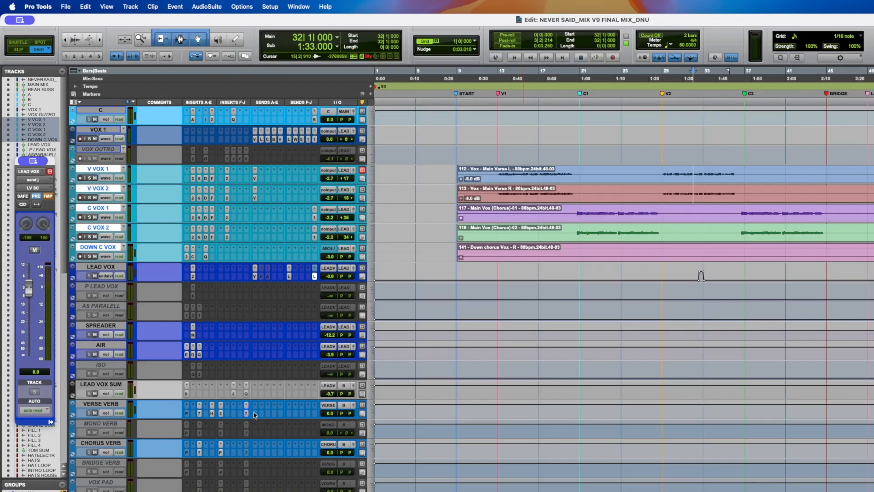
- Select the SPREADER track, open its MicroShift insert, and move the plugin window lower on screen
scroll(263, 406, down, 3)
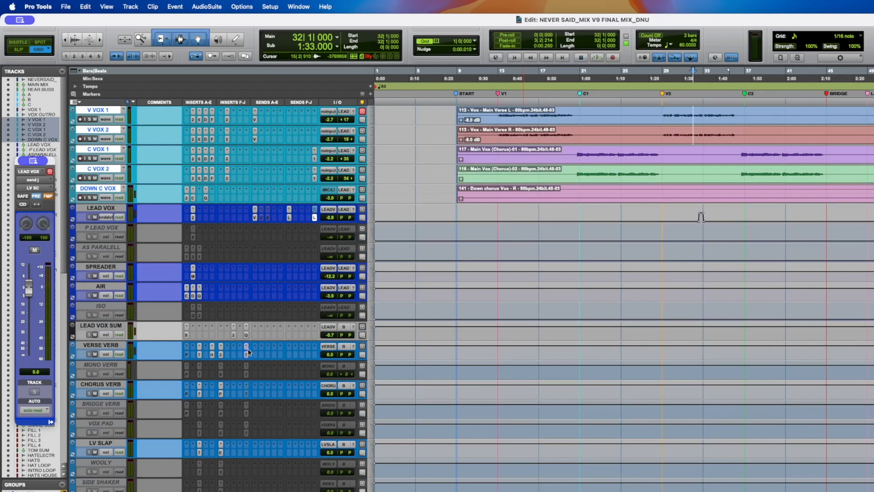
click(91, 267)
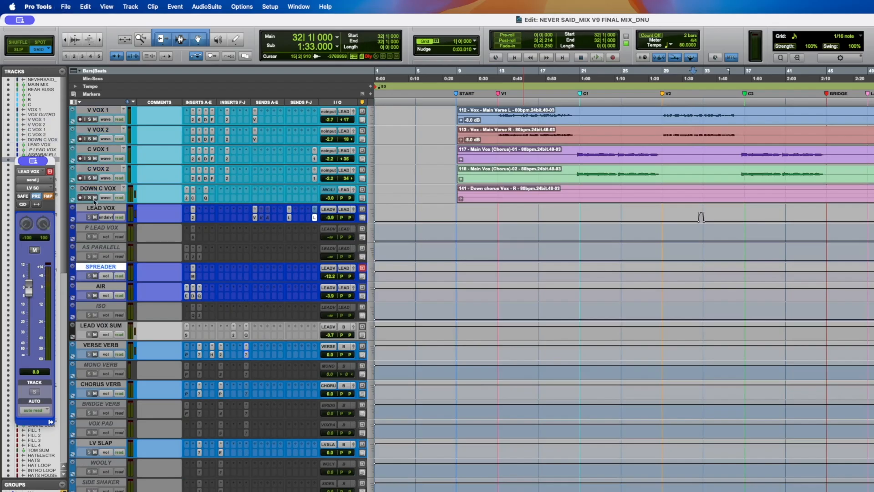
click(102, 230)
shift+click(102, 248)
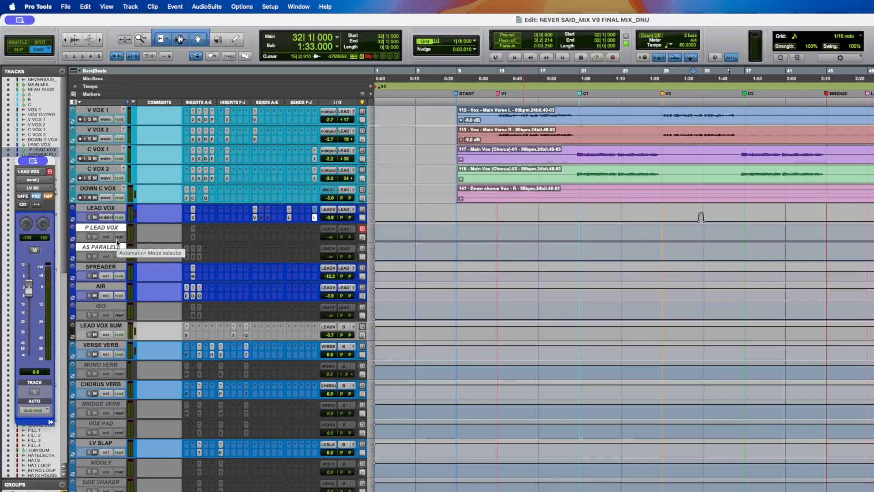
click(111, 267)
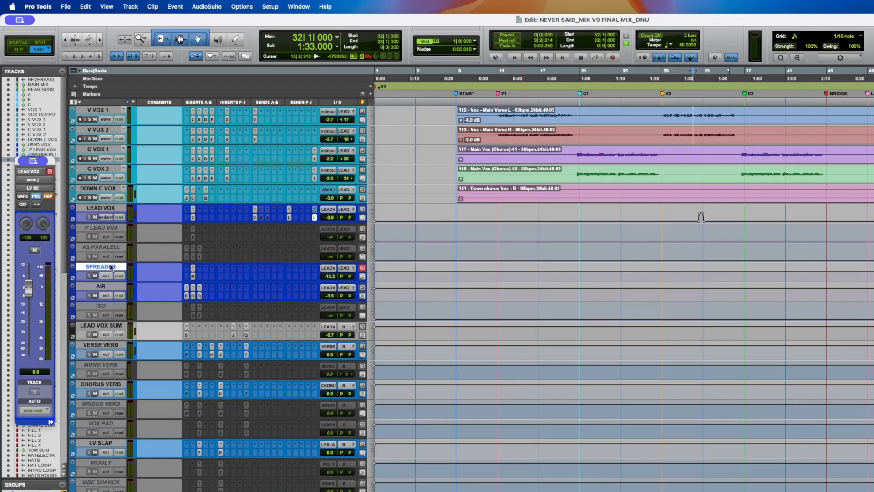
click(193, 277)
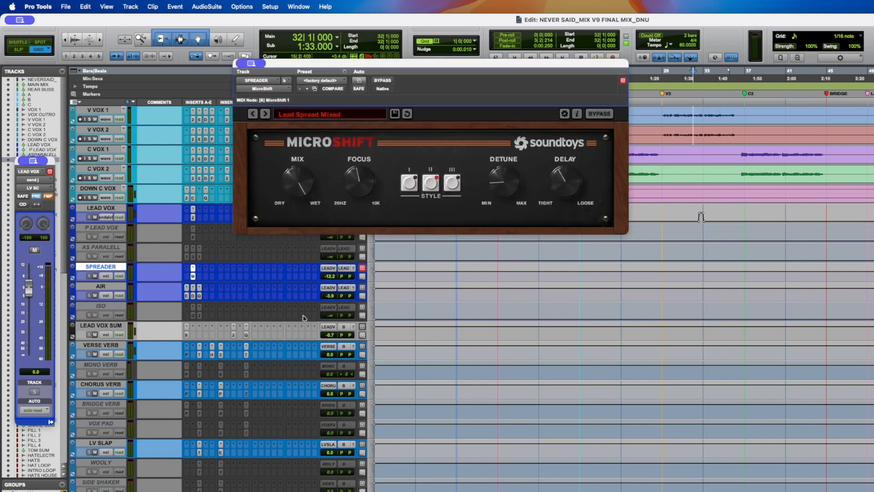
scroll(313, 269, up, 2)
drag(321, 64, 361, 237)
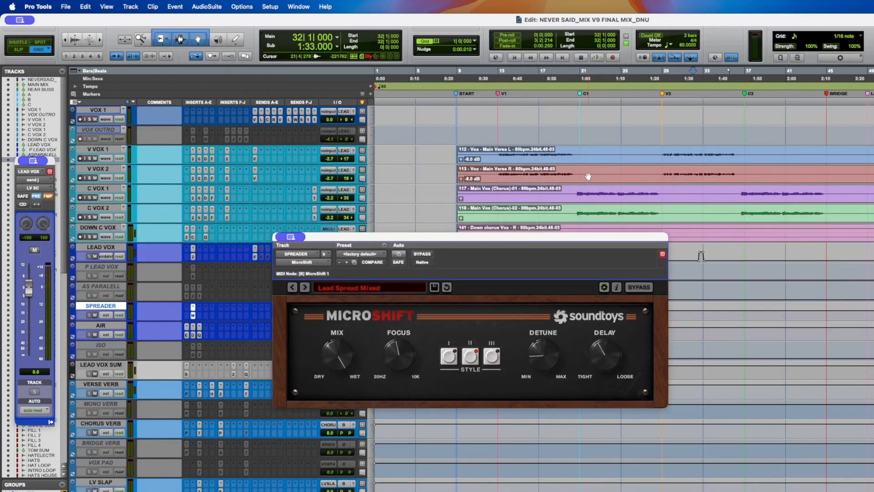
- Place the cursor at bar 13, audition the vocals, and select the LV SLAP track
click(501, 153)
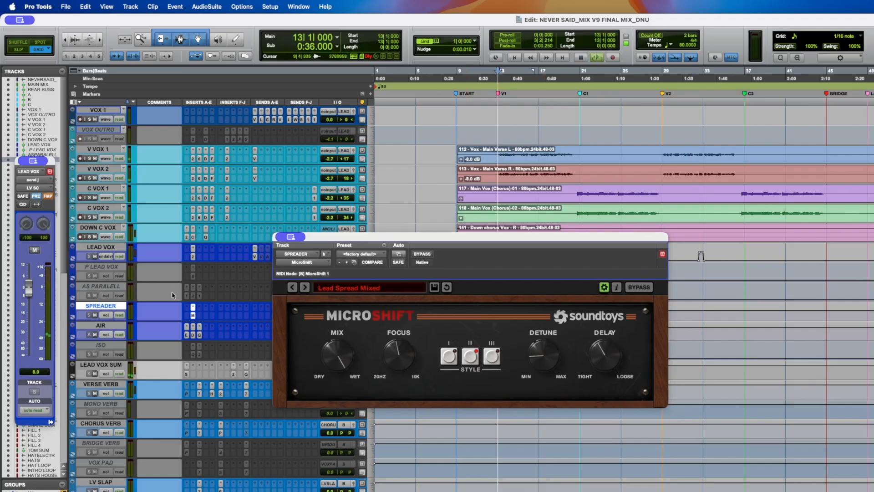
key(space)
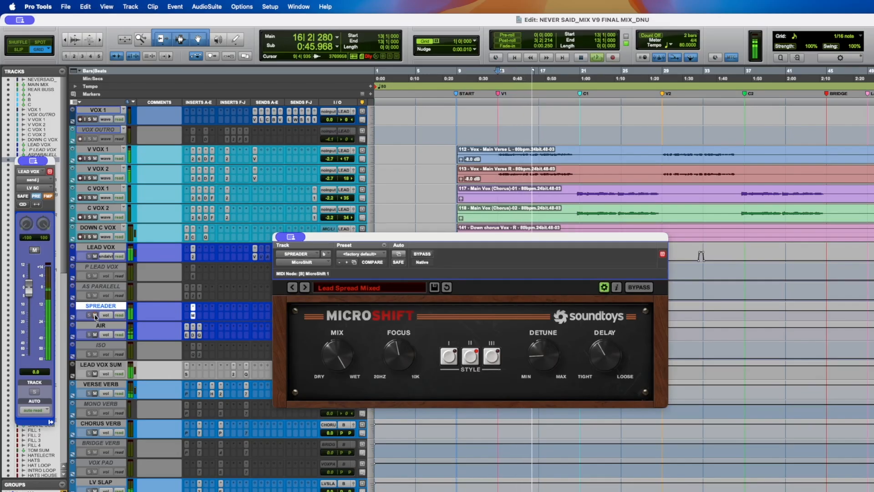
key(space)
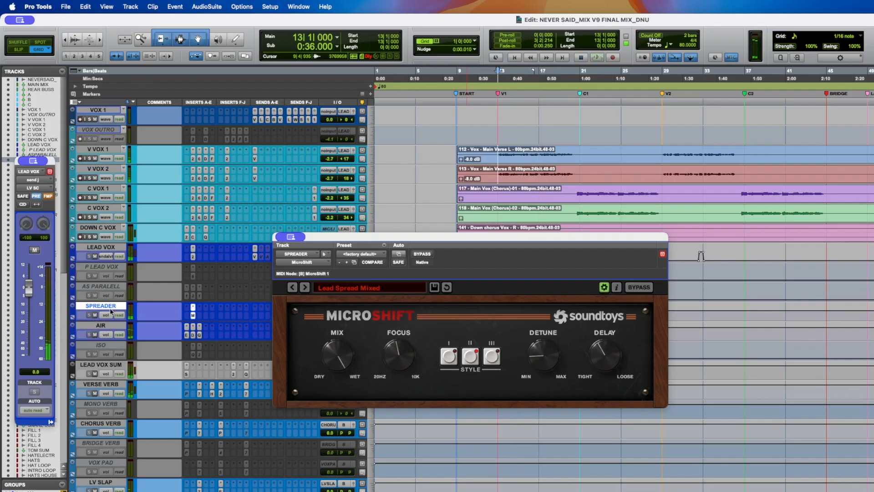
scroll(135, 445, down, 2)
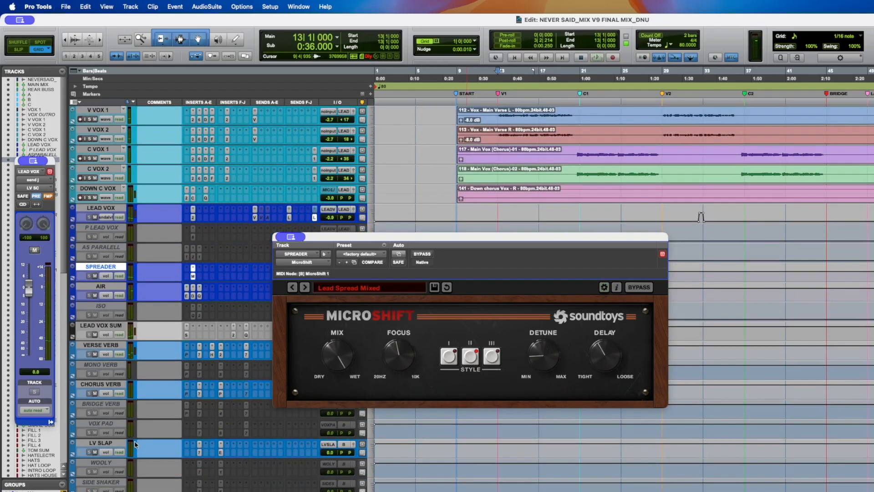
super+click(104, 443)
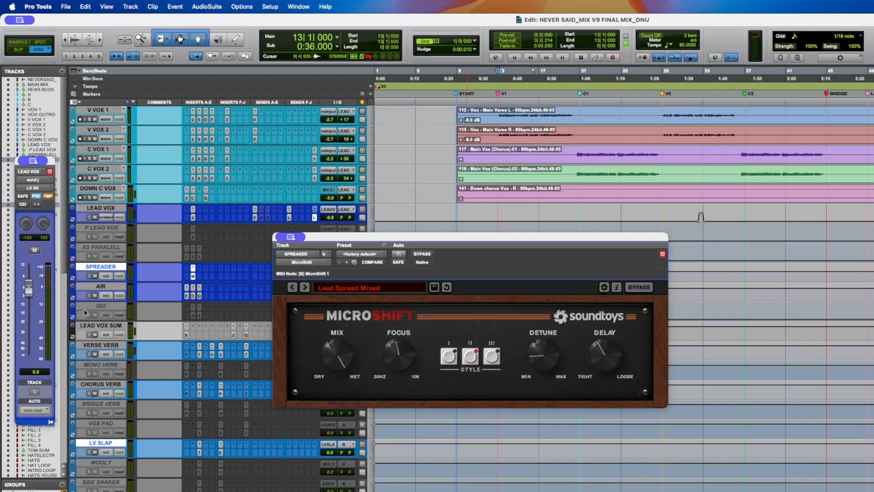
- Toggle the SPREADER track's mute, start playback, dismiss the CPU overload alert, and save the session
click(95, 276)
key(space)
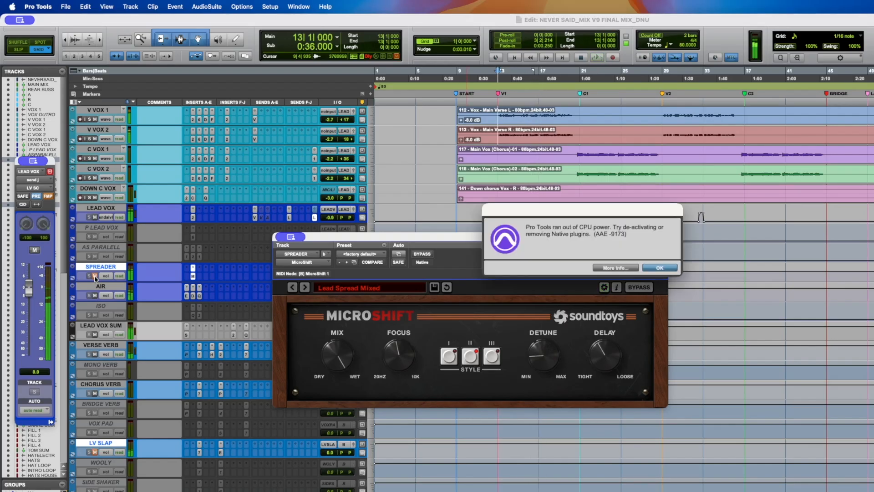
key(Return)
key(super+s)
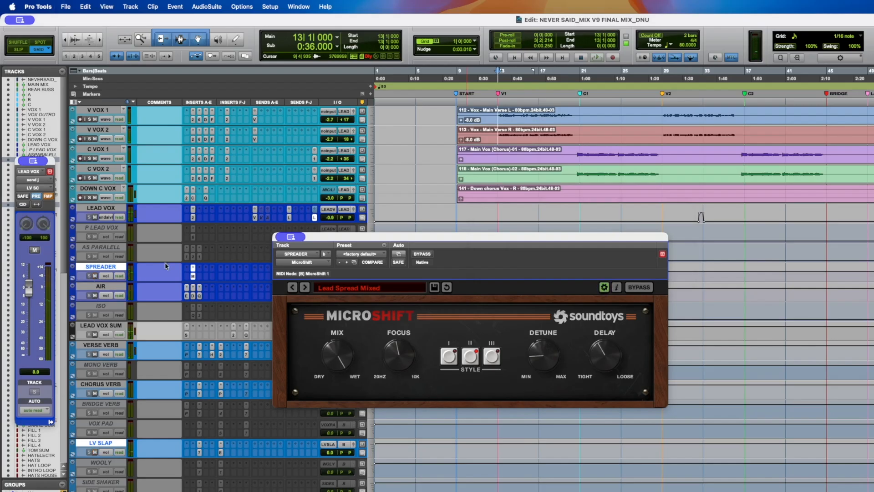
- Nudge the MicroShift Focus knob on SPREADER down and back up while auditioning, then save the session
alt+click(111, 267)
key(super+s)
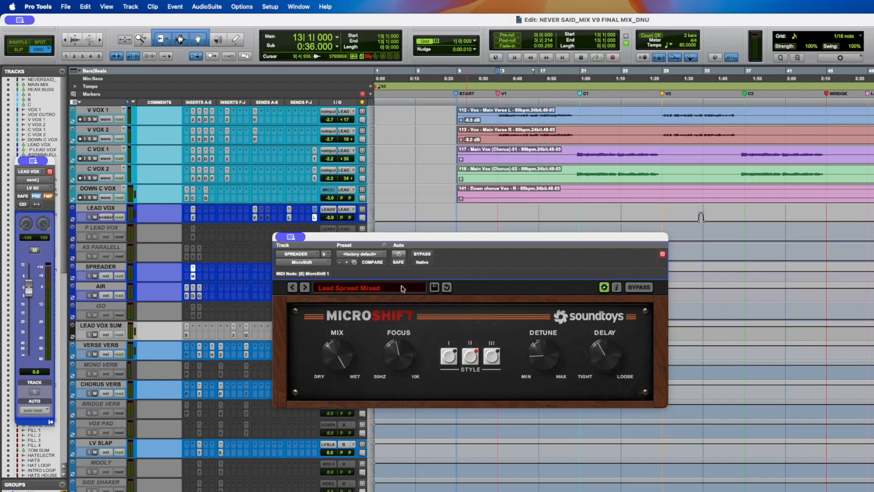
drag(402, 349, 396, 358)
click(193, 277)
click(193, 278)
drag(408, 353, 408, 348)
key(super+s)
- Reopen SPREADER's MicroShift, raise its Detune knob during playback, and reposition the plugin window
click(193, 278)
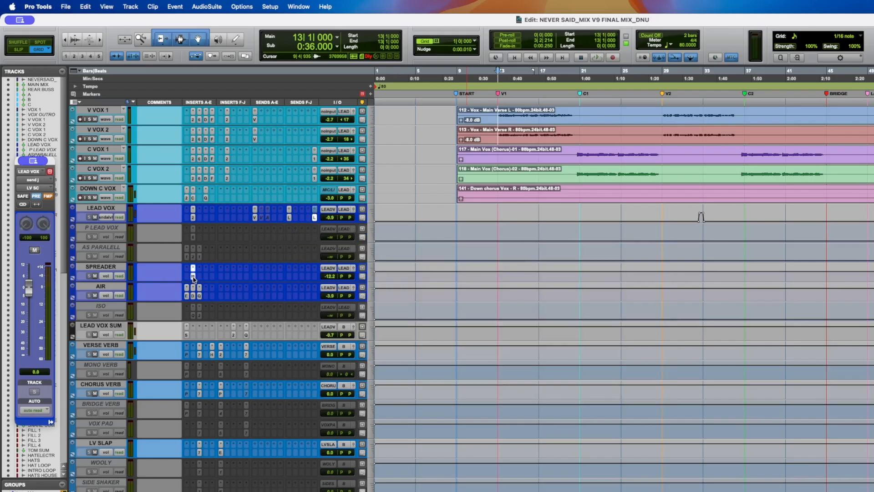
click(193, 278)
scroll(269, 302, up, 4)
drag(163, 20, 390, 261)
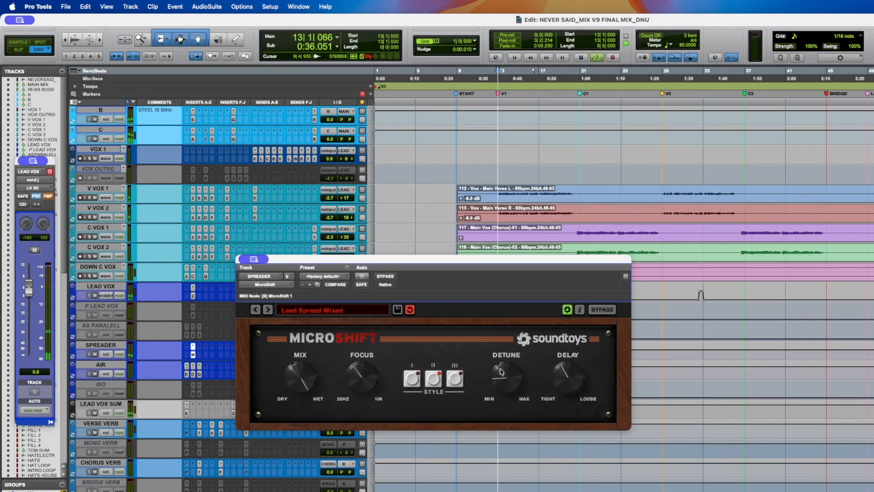
drag(513, 383, 525, 298)
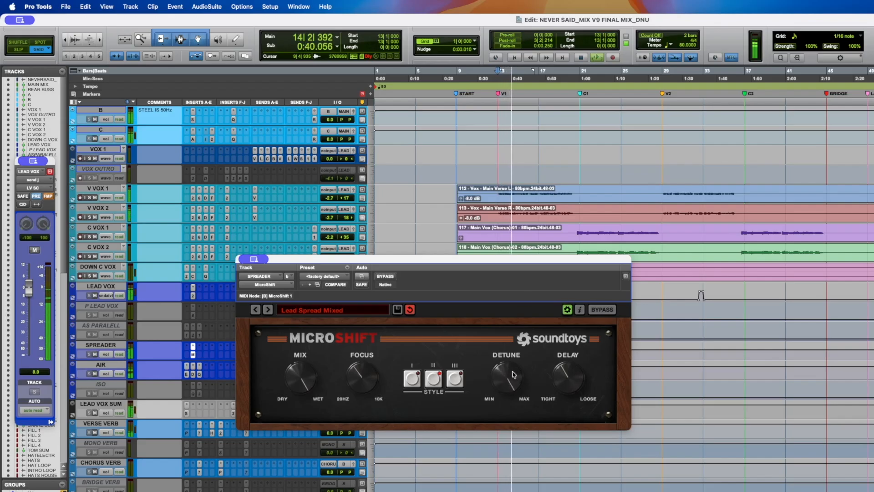
drag(331, 260, 459, 227)
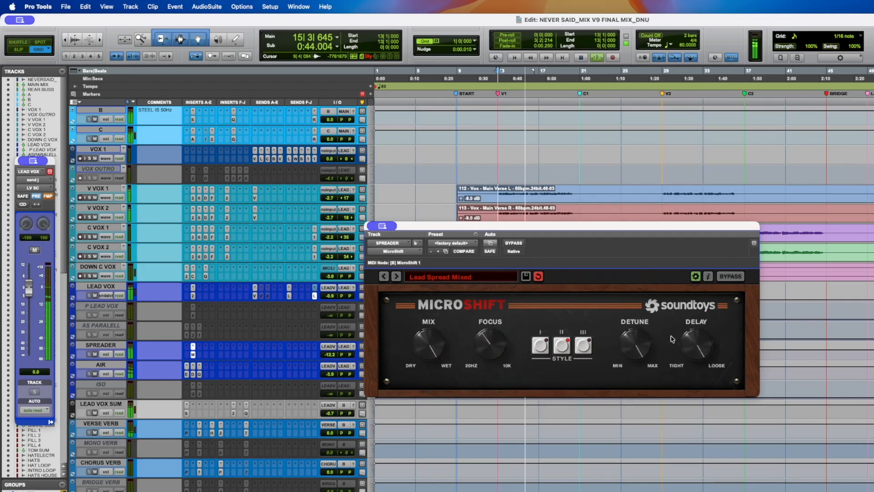
- Fine-tune the MicroShift Detune and Delay knobs on SPREADER by ear, stop playback, and save
drag(644, 343, 631, 413)
drag(690, 343, 672, 405)
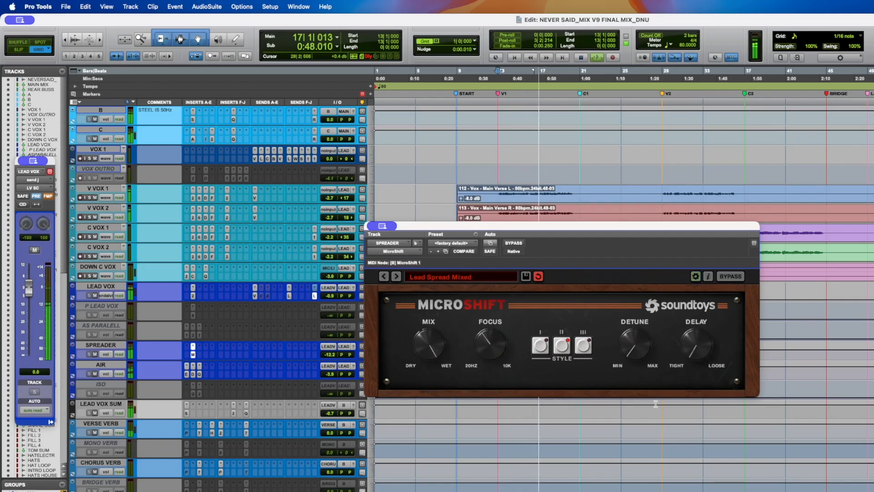
drag(634, 350, 639, 329)
drag(691, 343, 698, 298)
drag(638, 336, 690, 358)
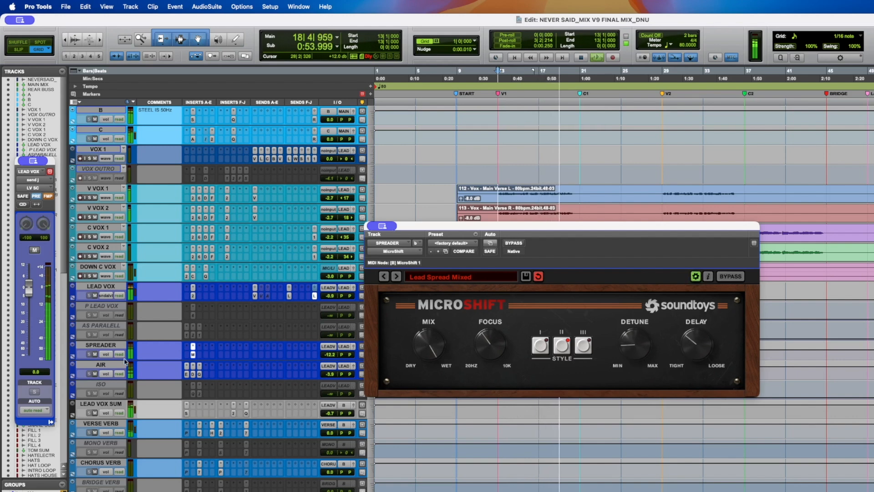
key(space)
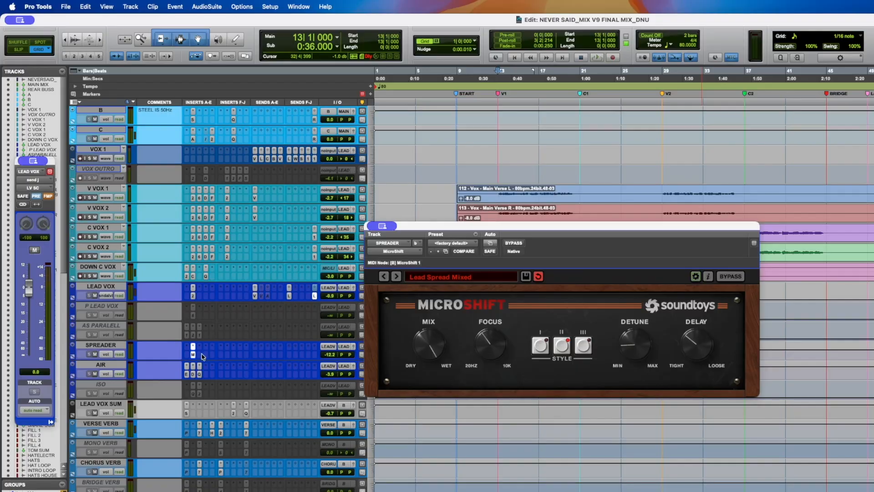
key(super+s)
- Close MicroShift, place the cursor at bar 9, and open and dismiss the AIR track's context menu
click(193, 357)
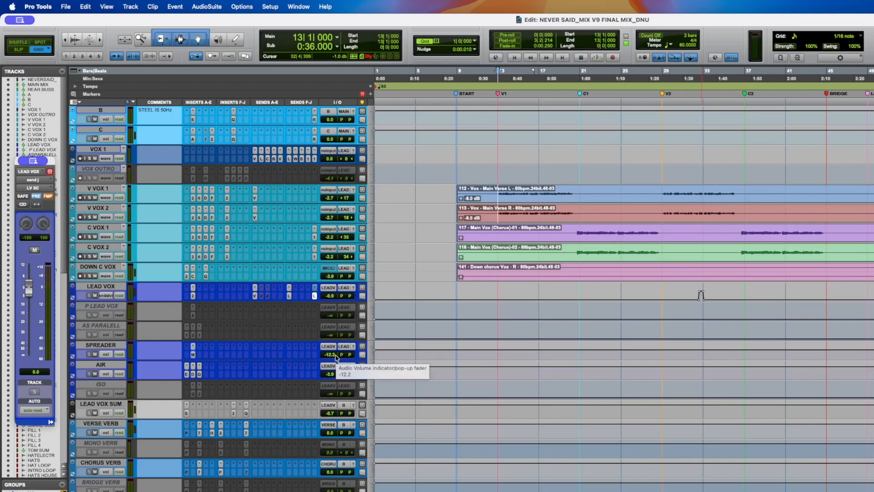
click(457, 370)
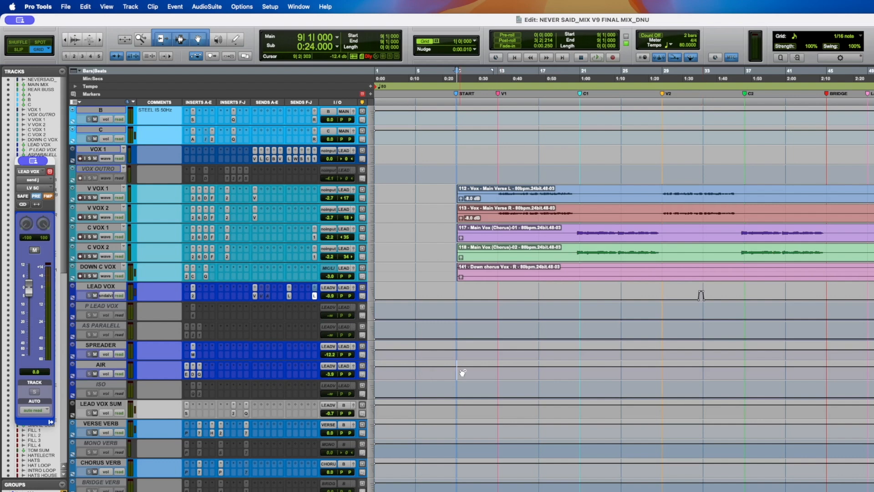
right_click(112, 366)
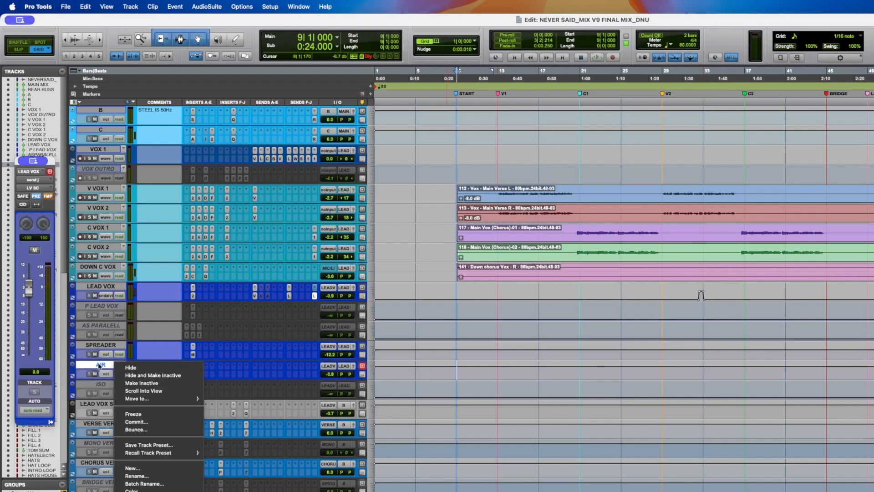
key(Escape)
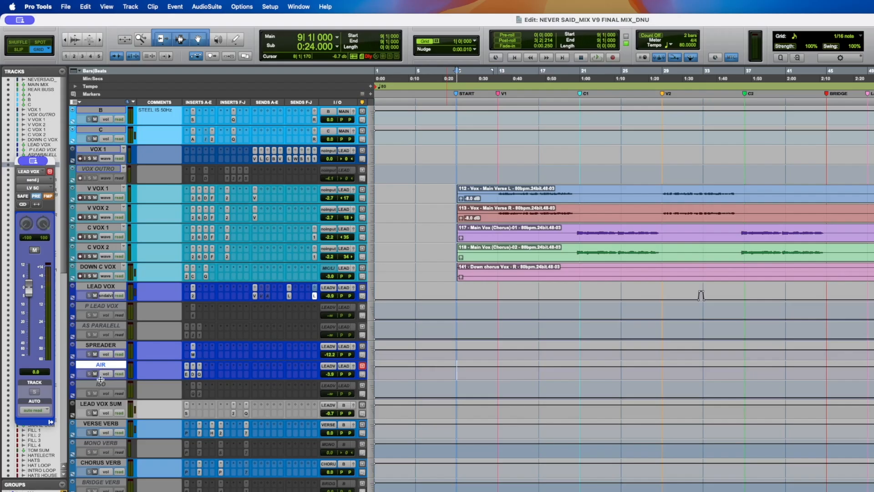
- Open the Expander/Gate insert on AIR and audition the vocals from bars 13 and 21, saving the session
click(187, 375)
key(space)
click(499, 193)
key(space)
key(space)
key(super+s)
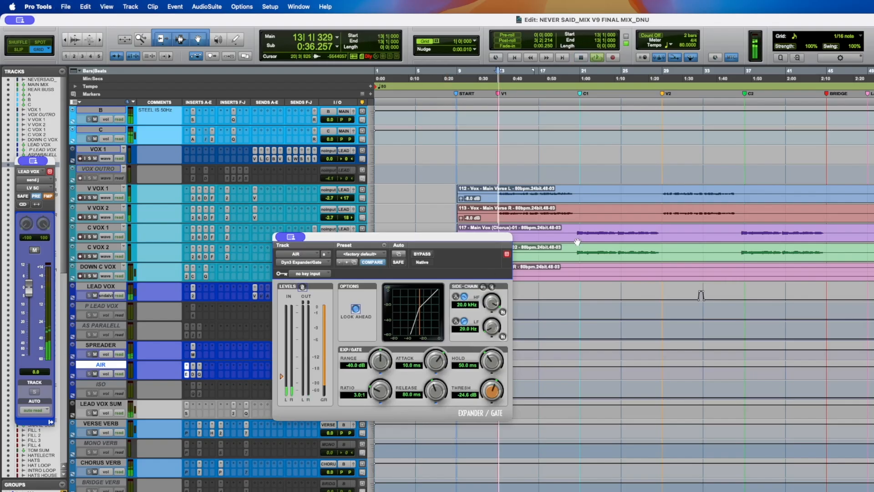
click(579, 231)
key(space)
key(super+s)
key(space)
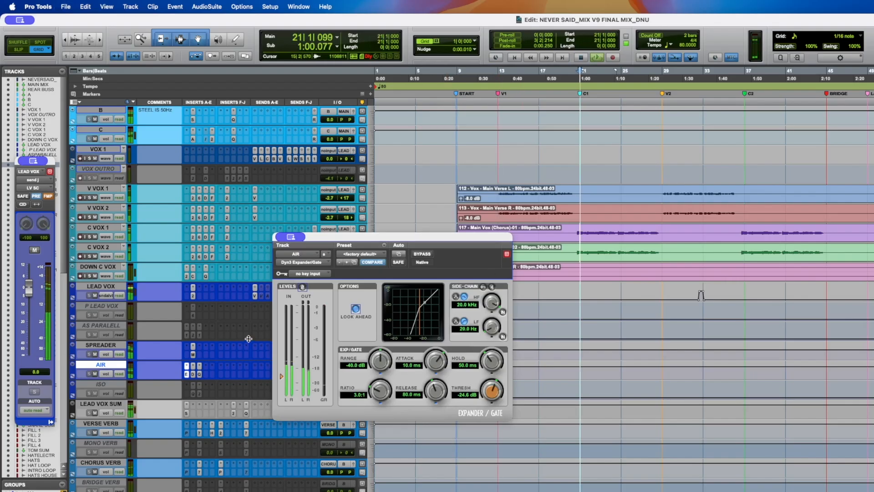
click(90, 256)
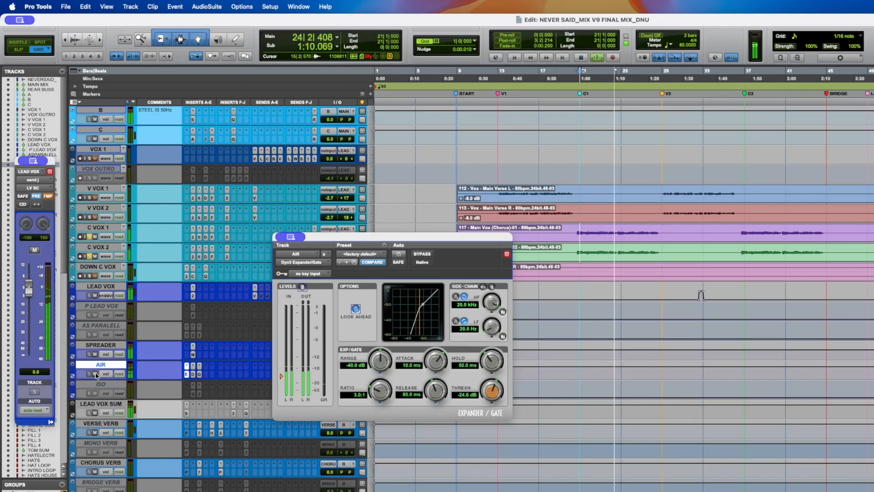
key(space)
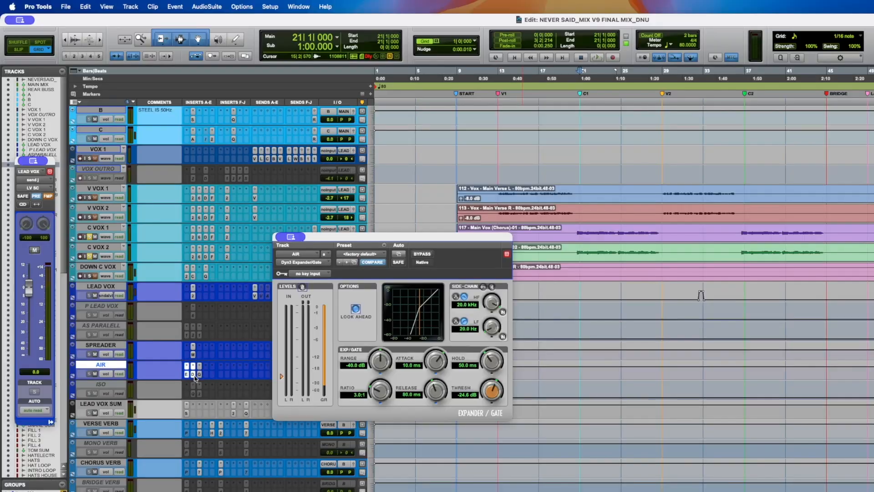
- Open the Decapitator and Pro-Q 4 inserts on AIR, arrange their windows, and start playback
click(193, 374)
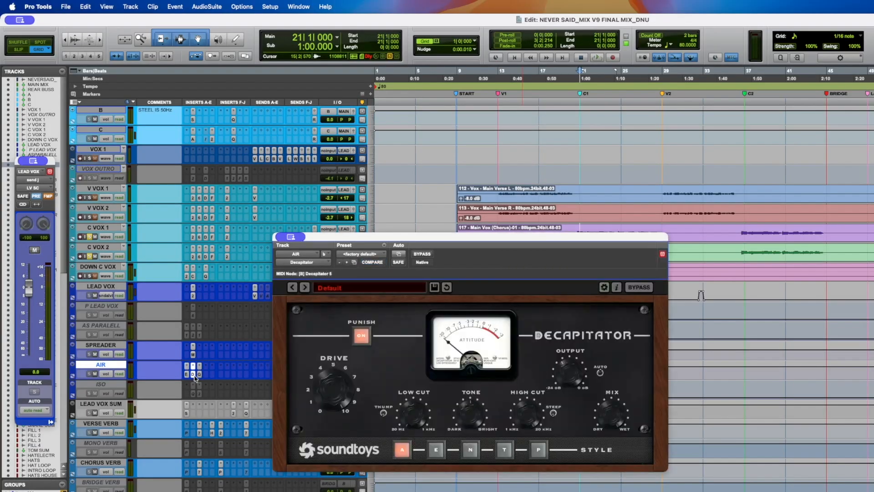
drag(407, 245, 393, 223)
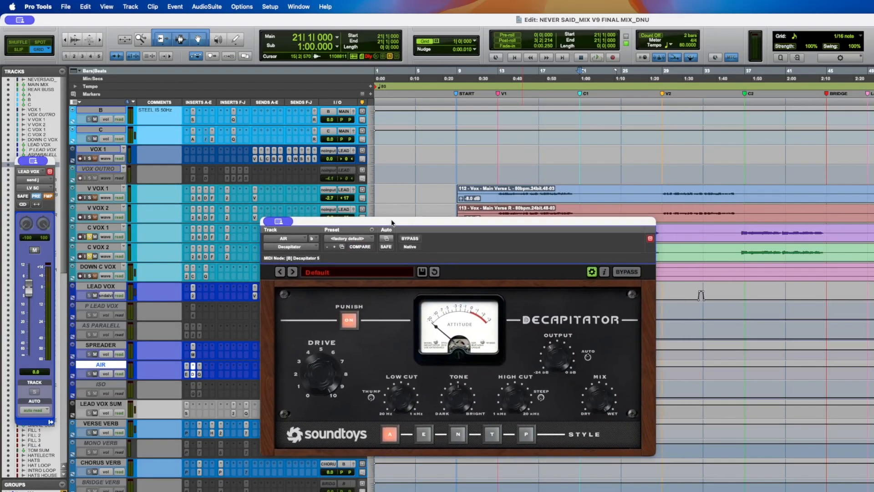
scroll(381, 204, down, 3)
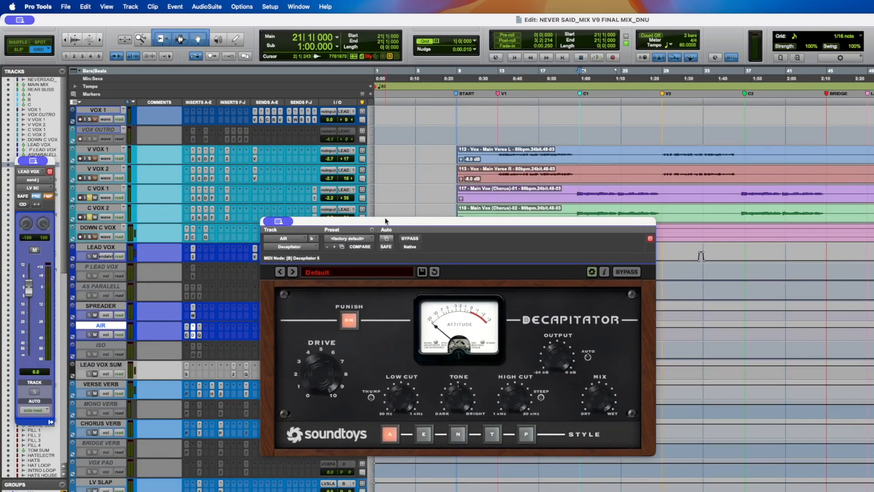
drag(381, 227, 369, 209)
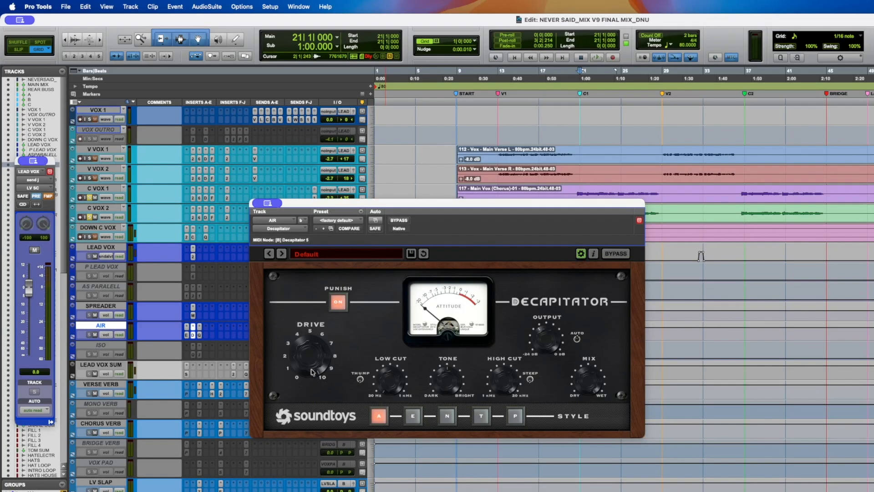
click(199, 336)
mouse_move(621, 343)
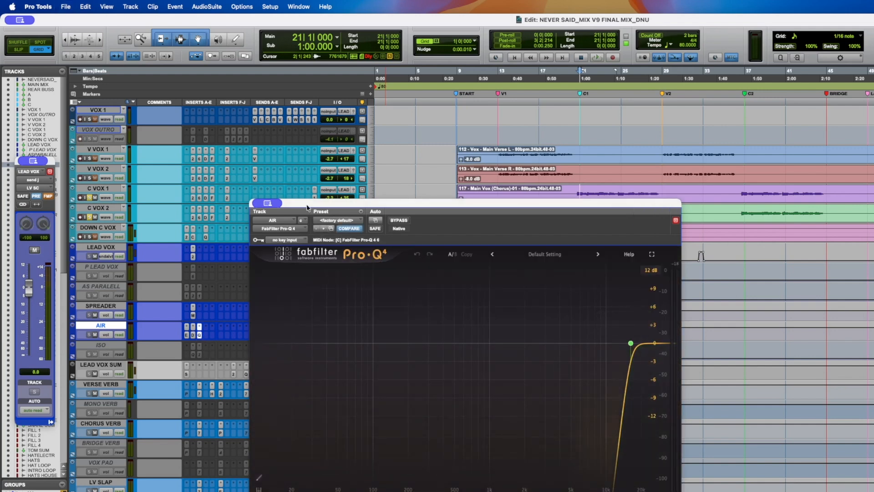
mouse_move(307, 205)
mouse_down()
mouse_move(321, 193)
mouse_move(308, 192)
mouse_up()
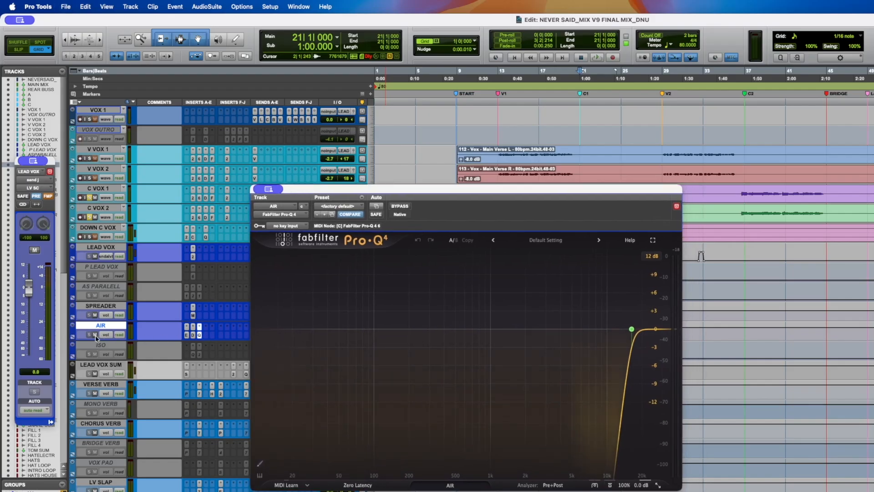
key(space)
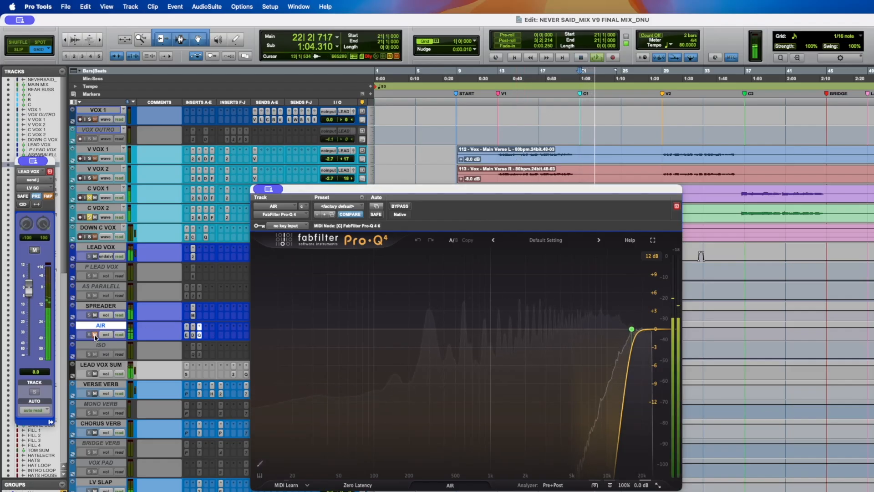
- Arrange Decapitator beside Pro-Q 4 and briefly push the AIR fader to +12.0 dB while auditioning
click(193, 336)
click(412, 192)
drag(412, 191, 539, 159)
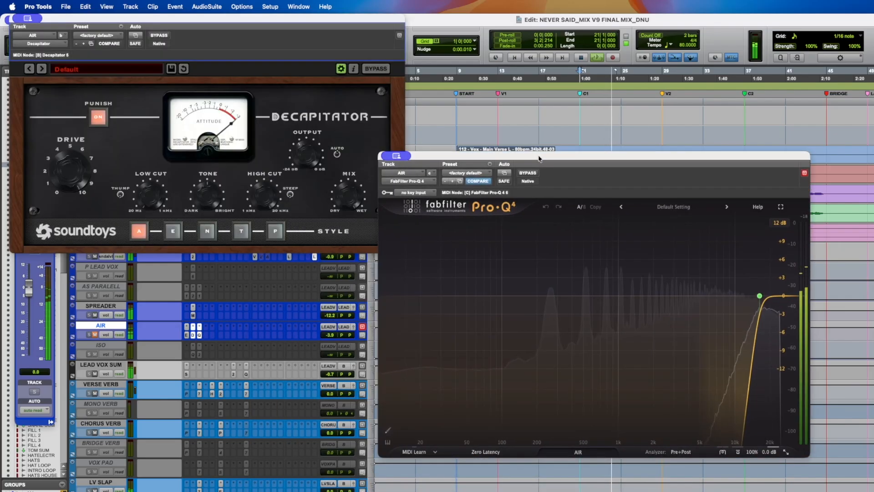
click(331, 329)
drag(331, 329, 331, 323)
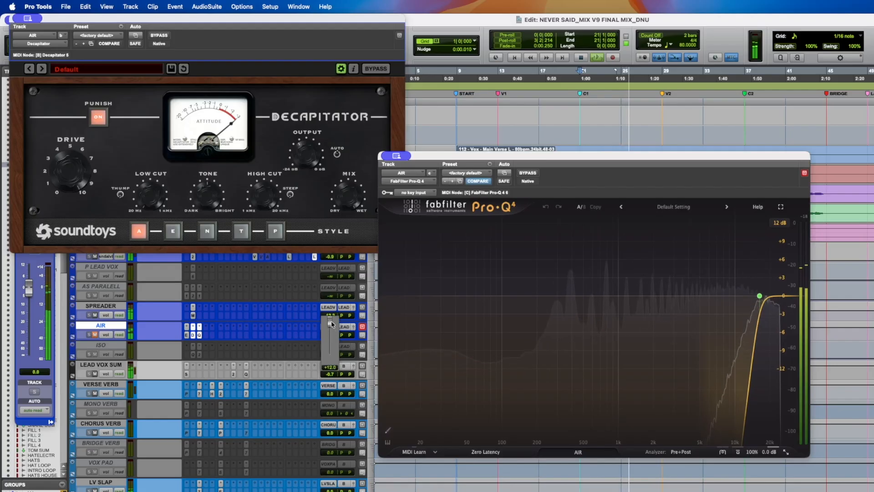
click(95, 335)
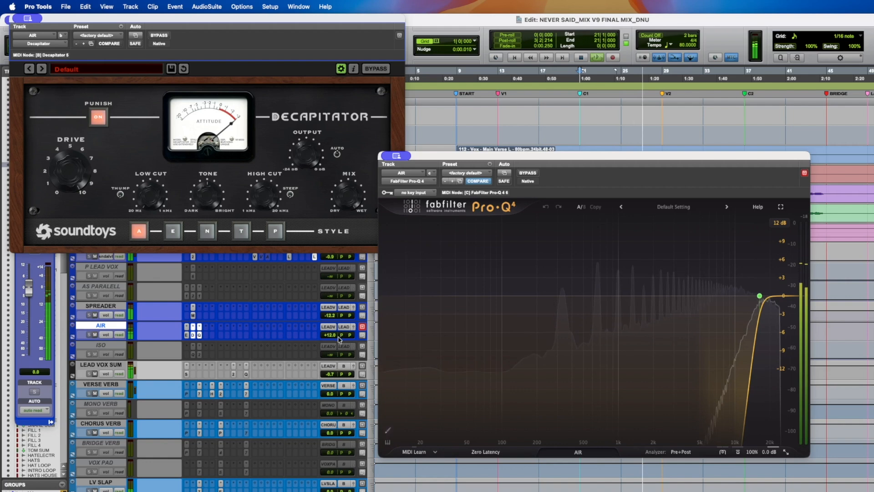
key(space)
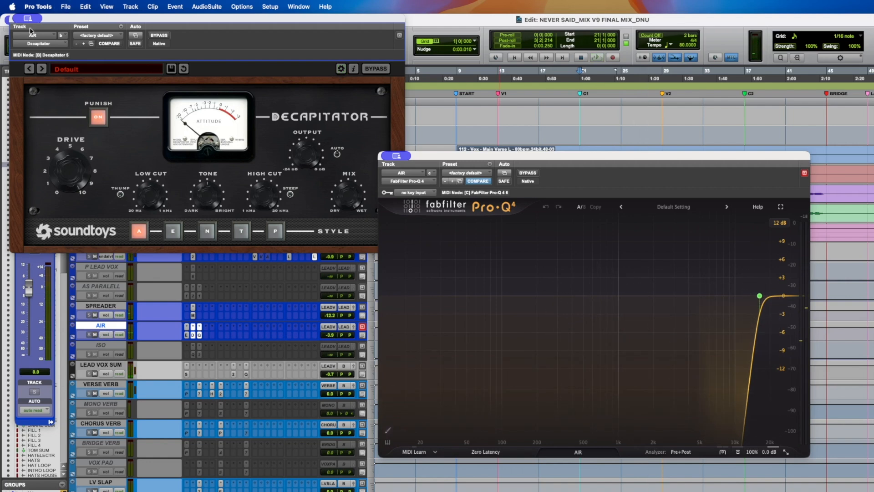
drag(69, 21, 254, 331)
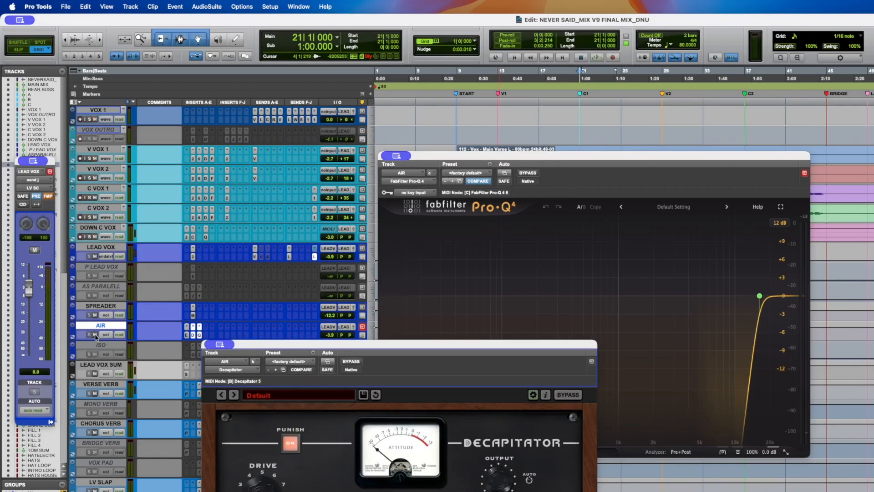
drag(234, 351, 279, 271)
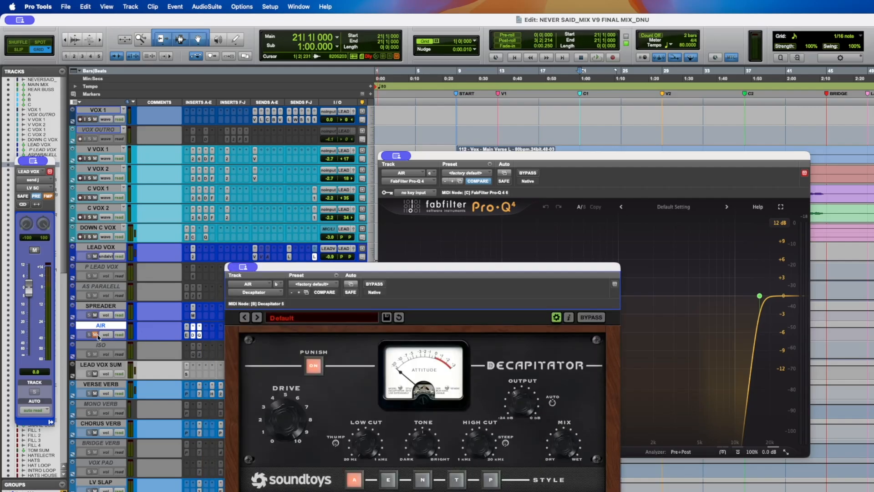
key(space)
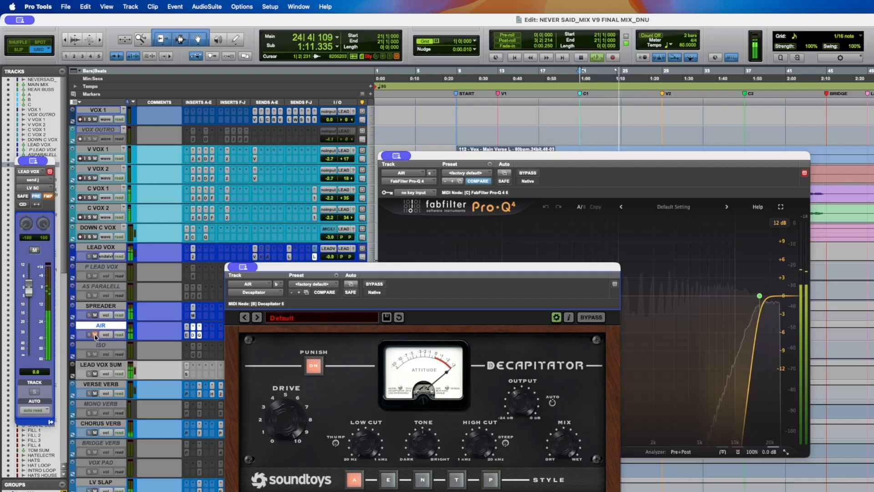
- Toggle AIR's mute, dismiss the CPU alert, save the session, and close both AIR plugin windows
click(95, 336)
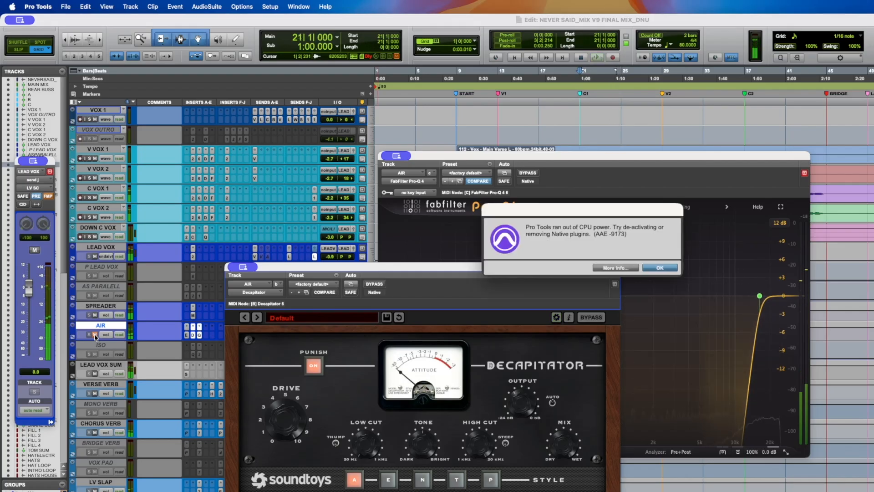
key(Return)
key(super+s)
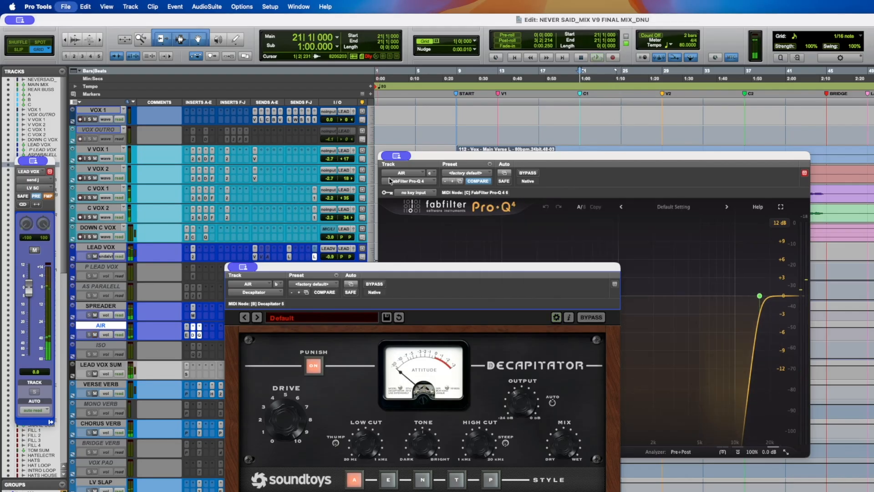
click(193, 335)
click(200, 335)
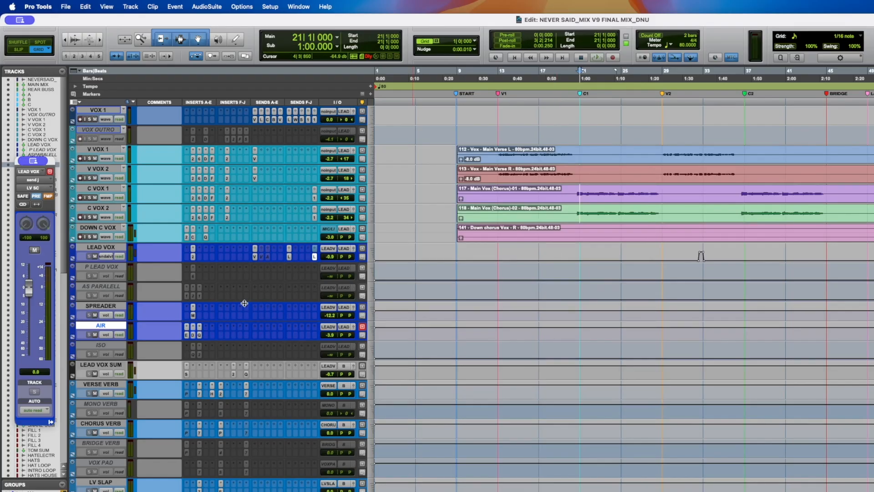
- Play the mix briefly from bar 21, then select the LEAD VOX SUM track
key(space)
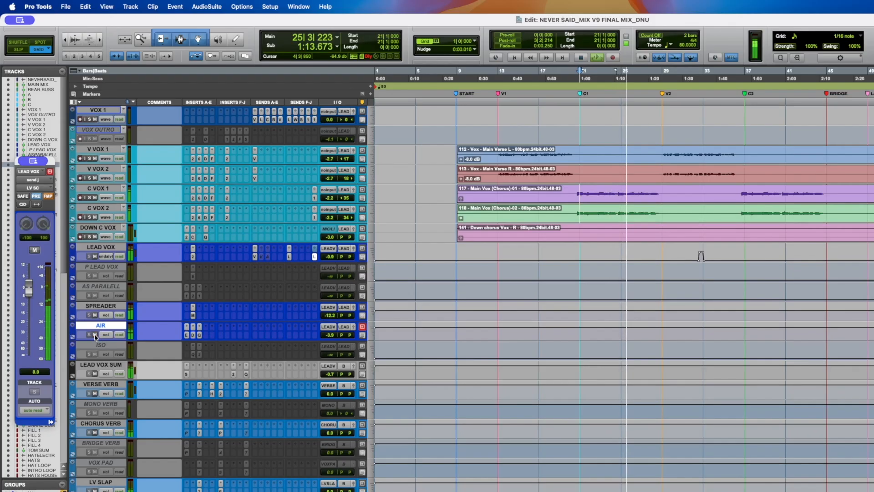
key(space)
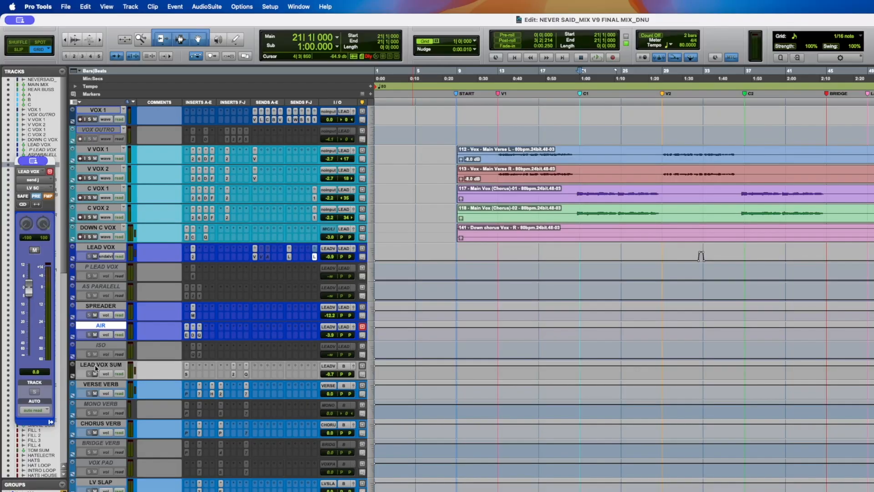
click(96, 366)
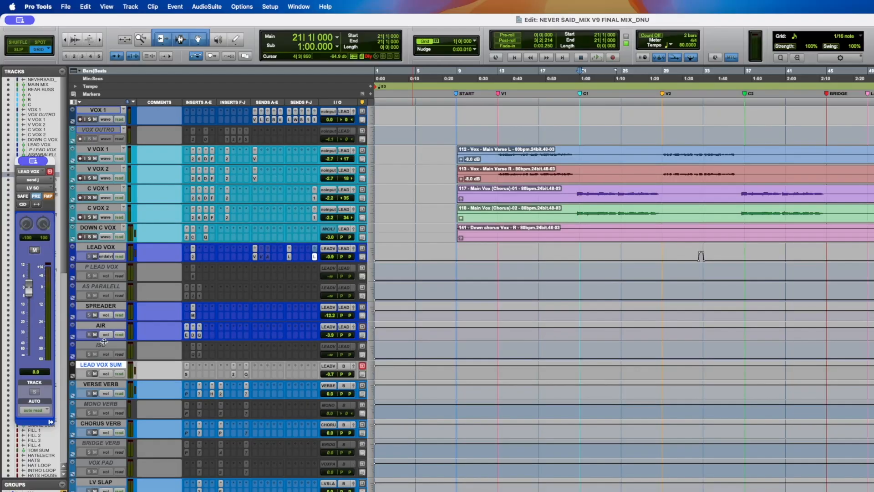
click(104, 347)
shift+click(95, 249)
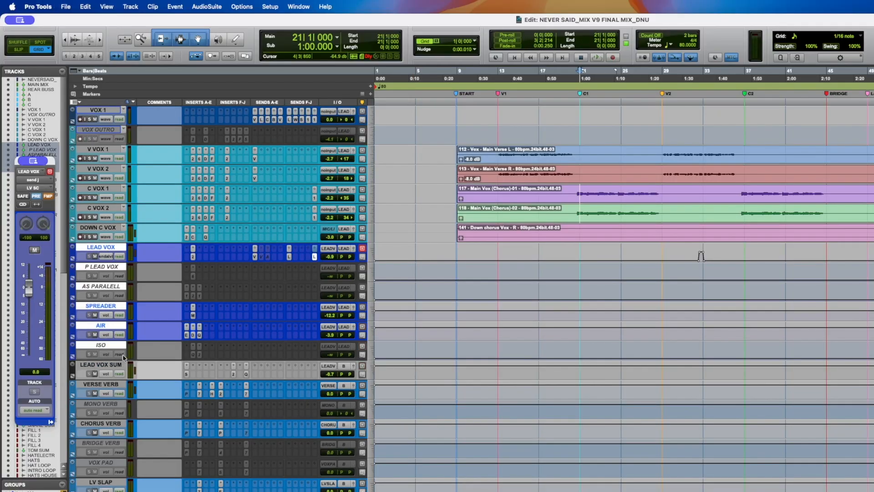
click(111, 368)
- Open the Sibilance insert on LEAD VOX SUM and audition the vocals through it
click(187, 375)
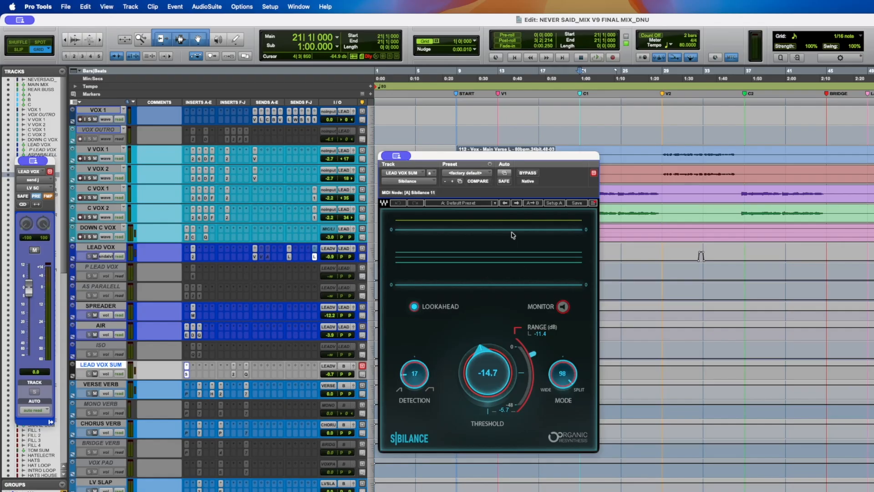
key(space)
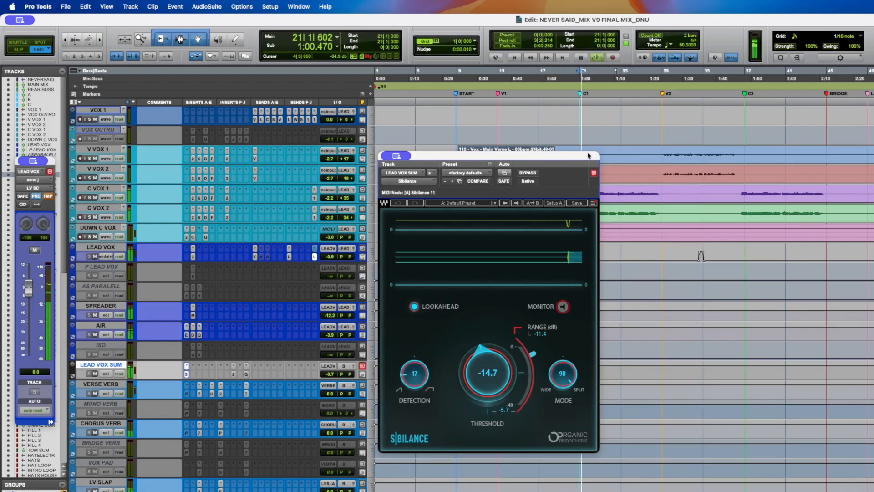
key(space)
- Open soothe2 on LEAD VOX SUM, adjust its stereo link amount during playback, and save the session
click(234, 374)
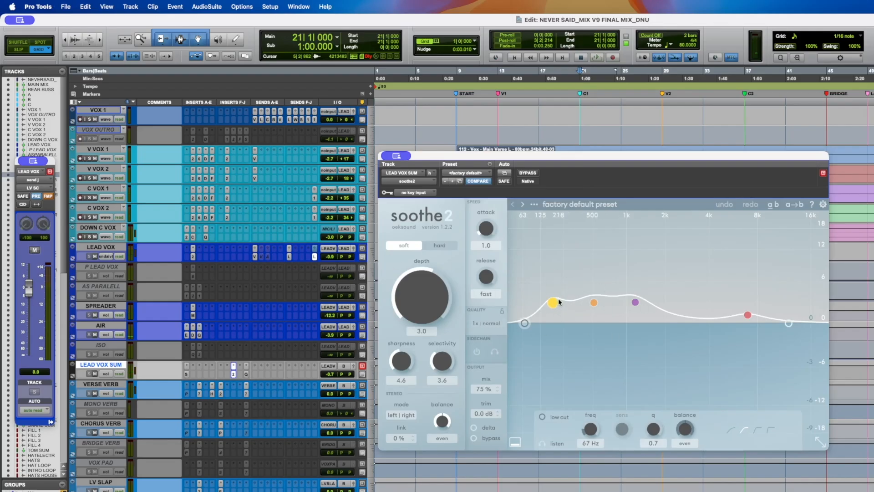
key(space)
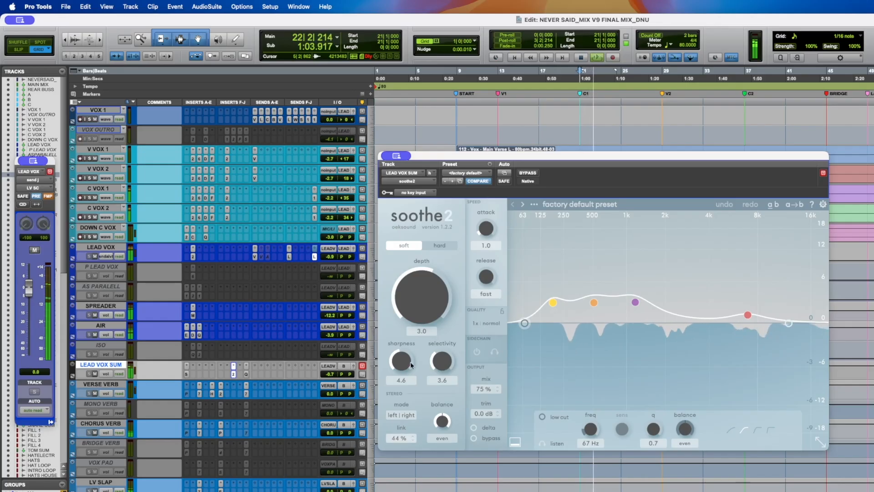
drag(397, 437, 399, 483)
key(Return)
key(super+s)
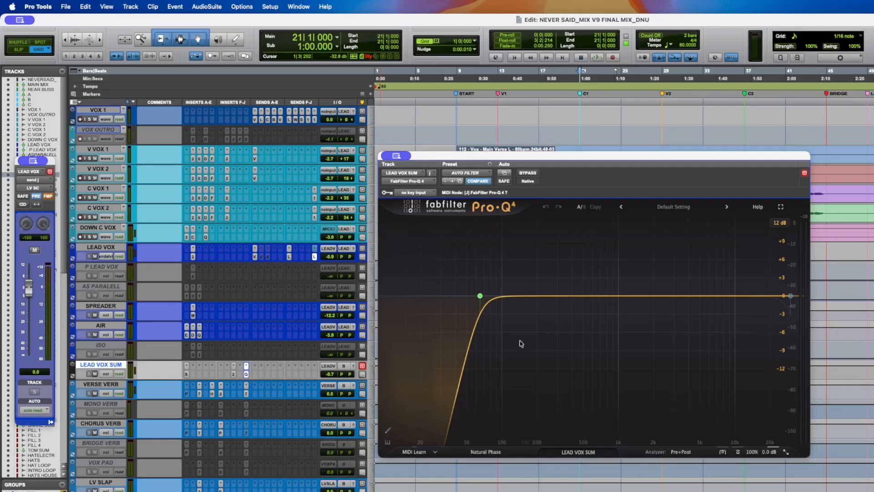
- Check the automation list of LEAD VOX SUM and close its Pro-Q 4 window
click(108, 374)
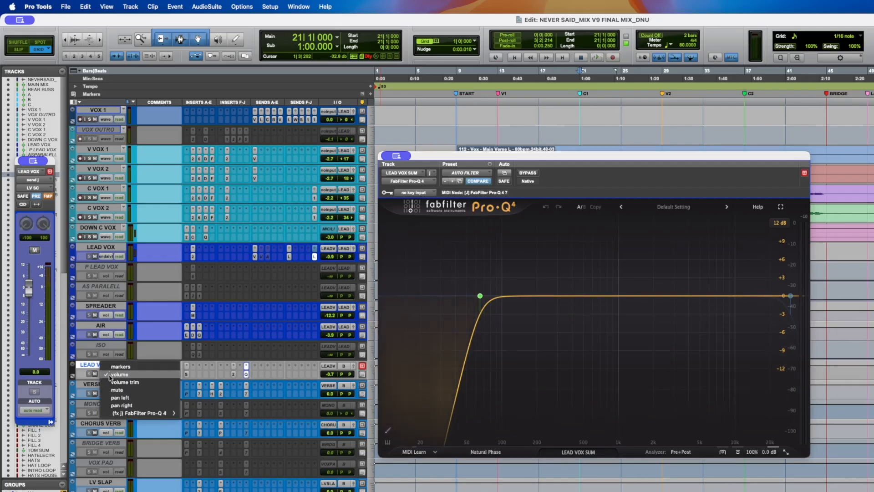
click(246, 333)
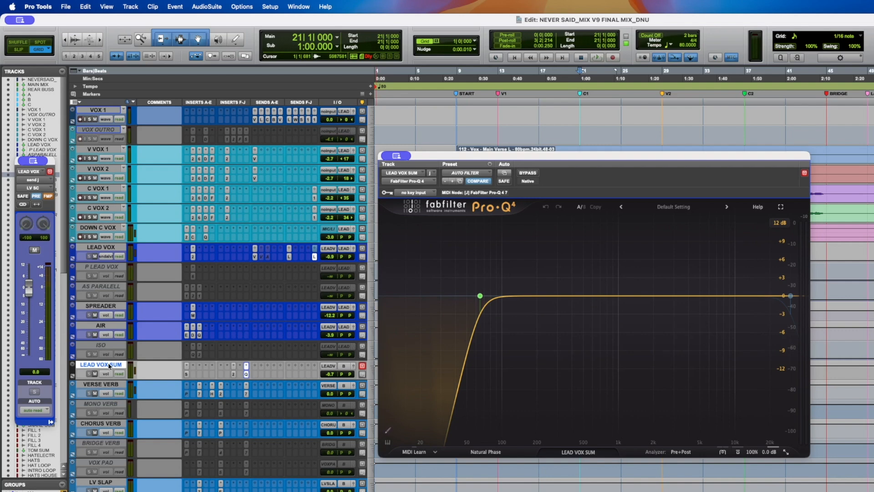
click(246, 374)
- Scroll through the background vocal and drum tracks below the lead vocals
scroll(241, 337, down, 6)
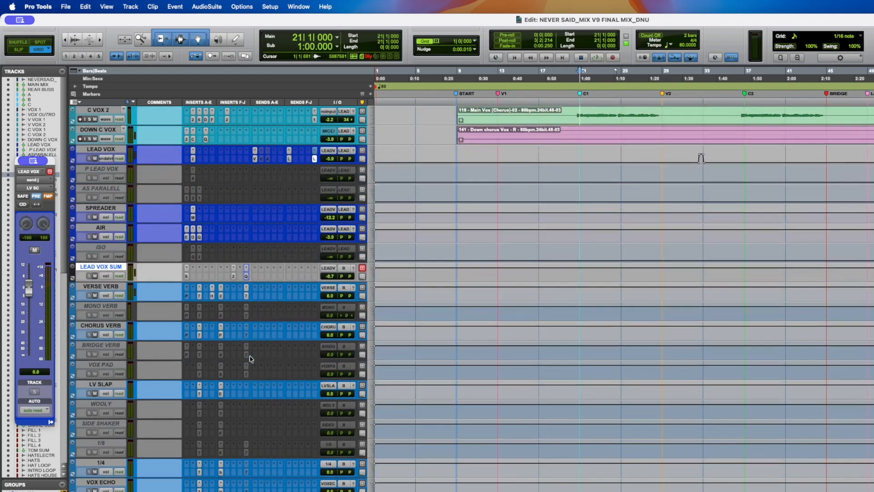
scroll(197, 356, down, 5)
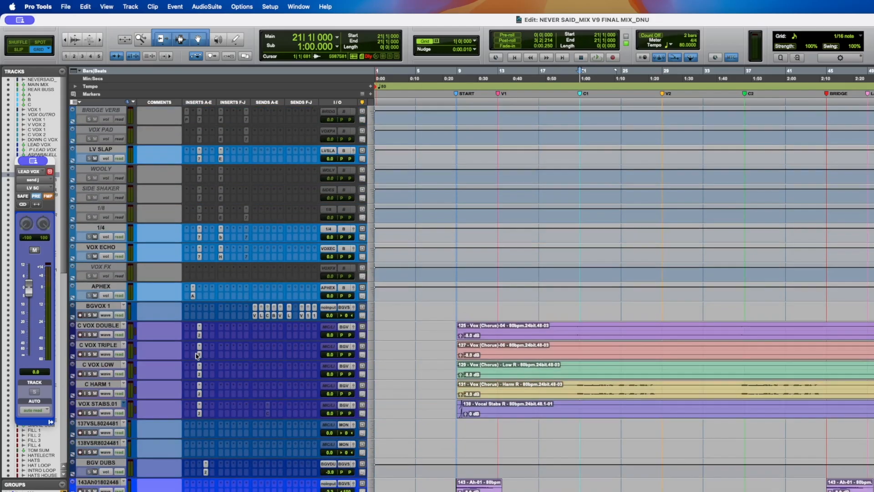
scroll(194, 350, down, 3)
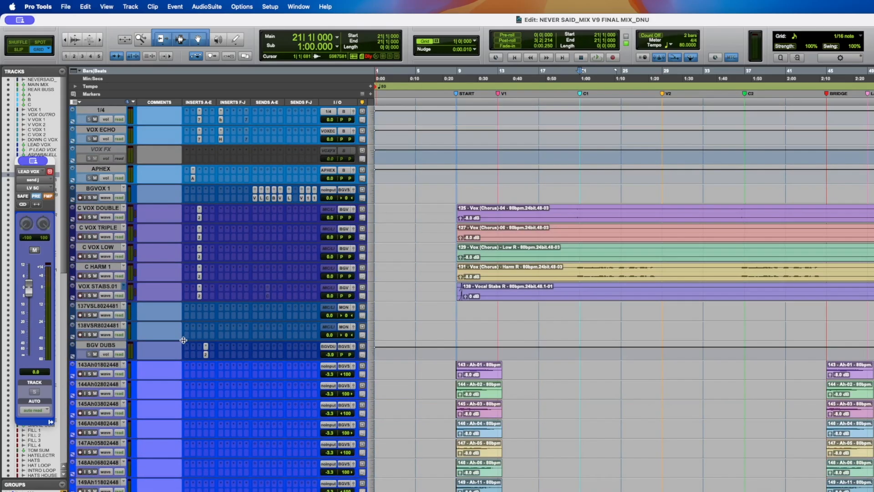
scroll(183, 340, down, 6)
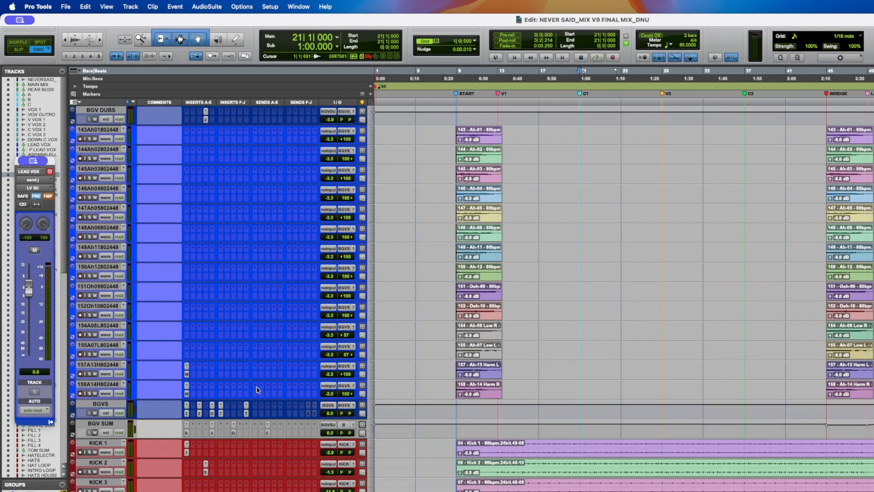
scroll(215, 329, up, 4)
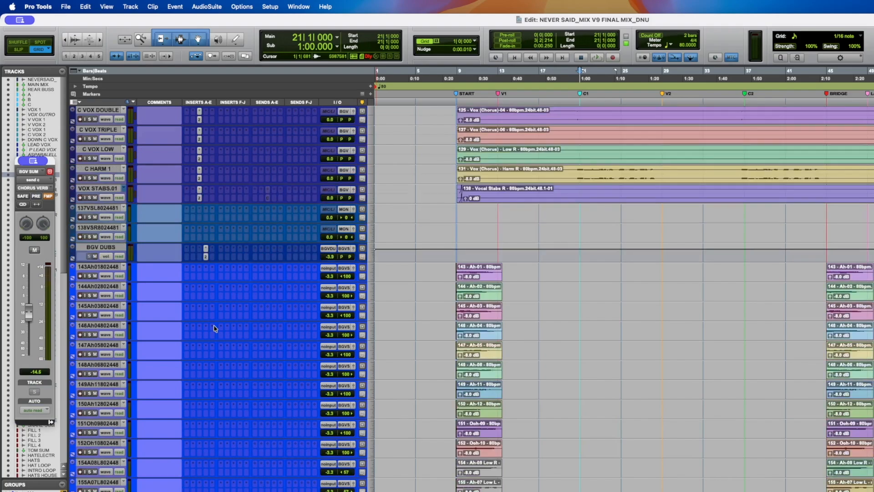
scroll(215, 329, up, 3)
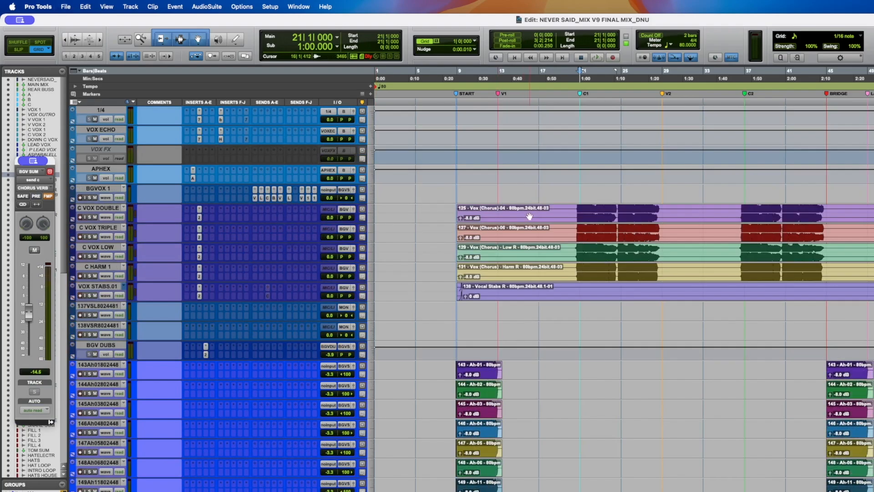
- Audition the chorus double and background vocal tracks from the start of the verse
click(457, 188)
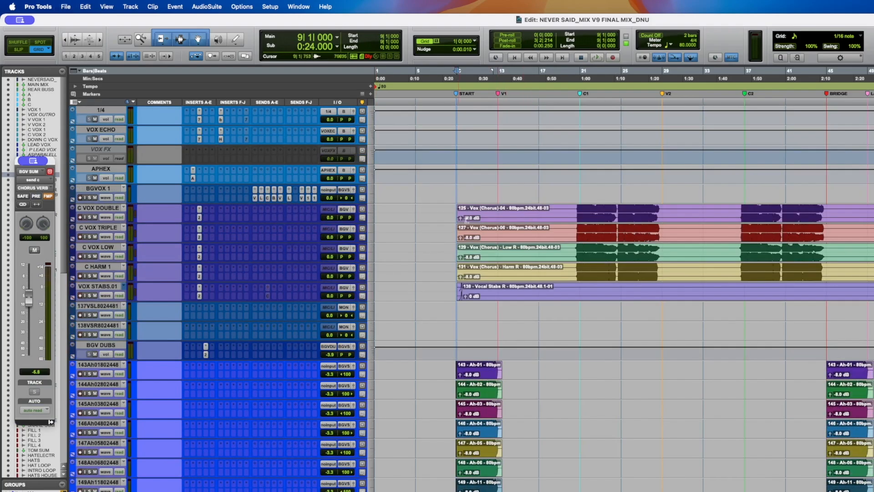
scroll(471, 229, down, 2)
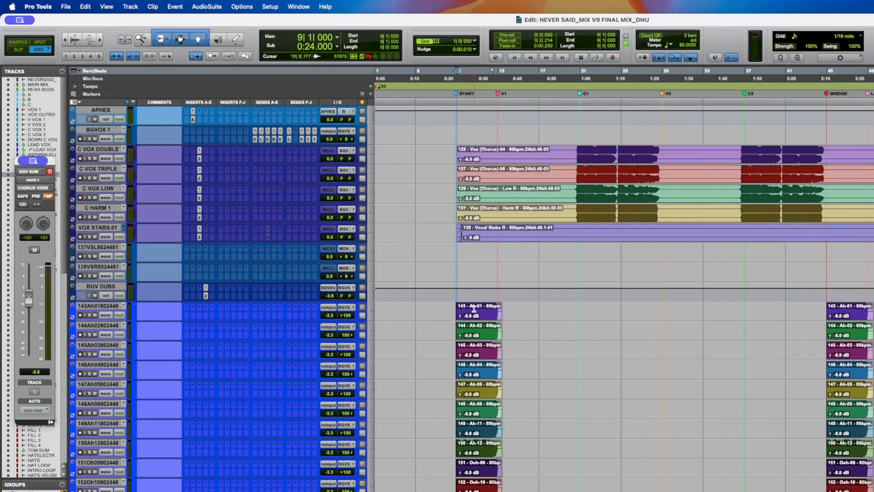
scroll(473, 306, up, 3)
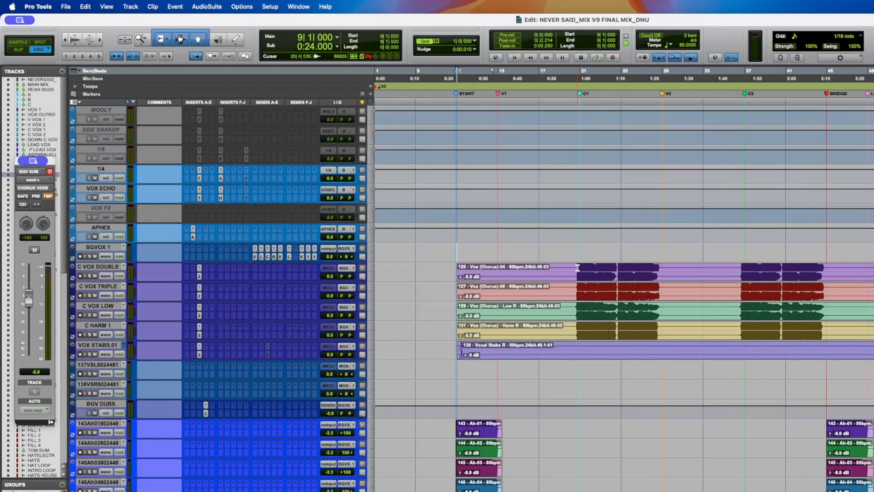
drag(578, 268, 639, 271)
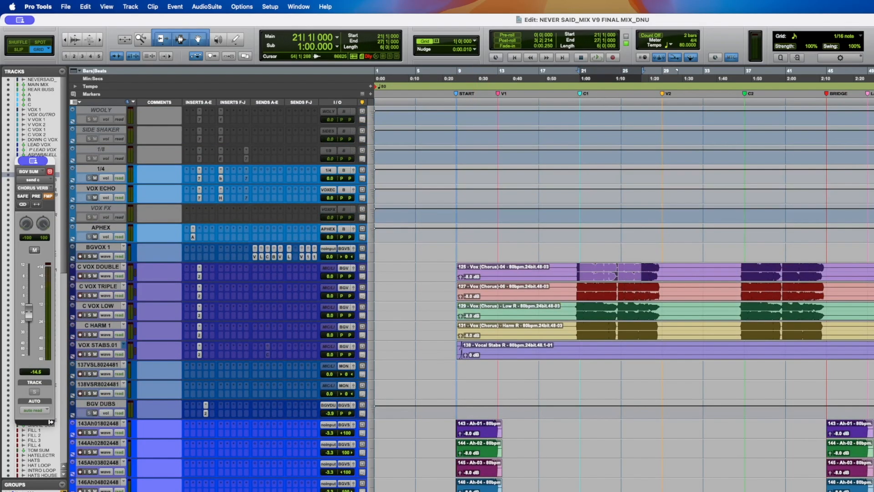
drag(870, 272, 873, 272)
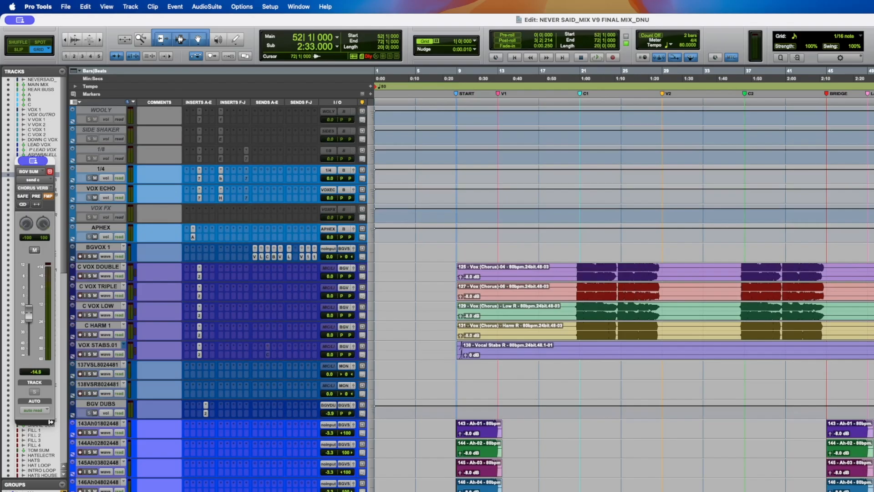
scroll(629, 339, down, 3)
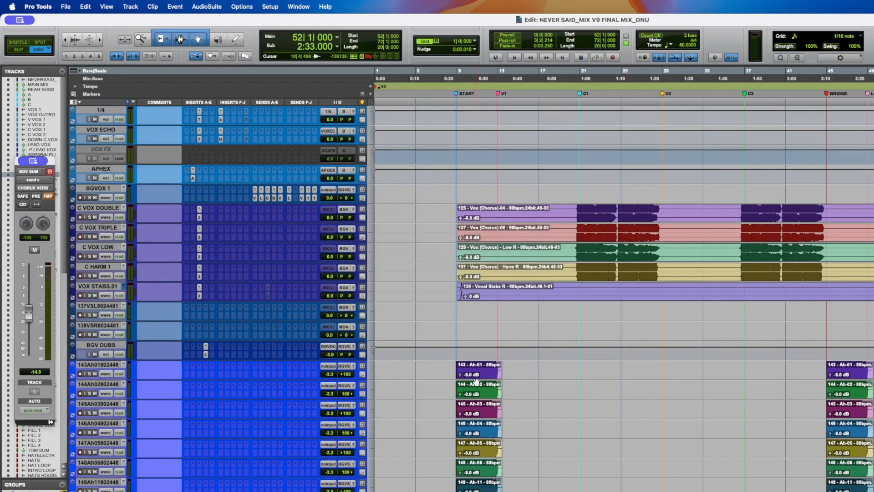
click(477, 378)
scroll(476, 374, down, 6)
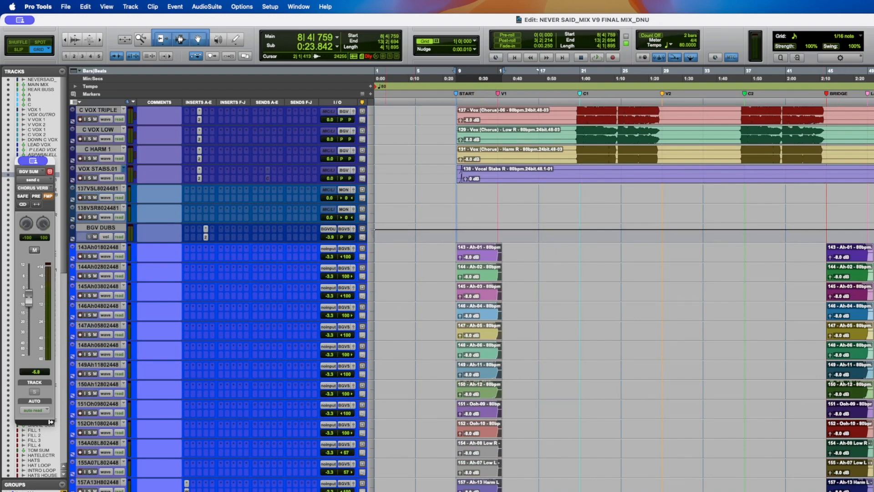
key(space)
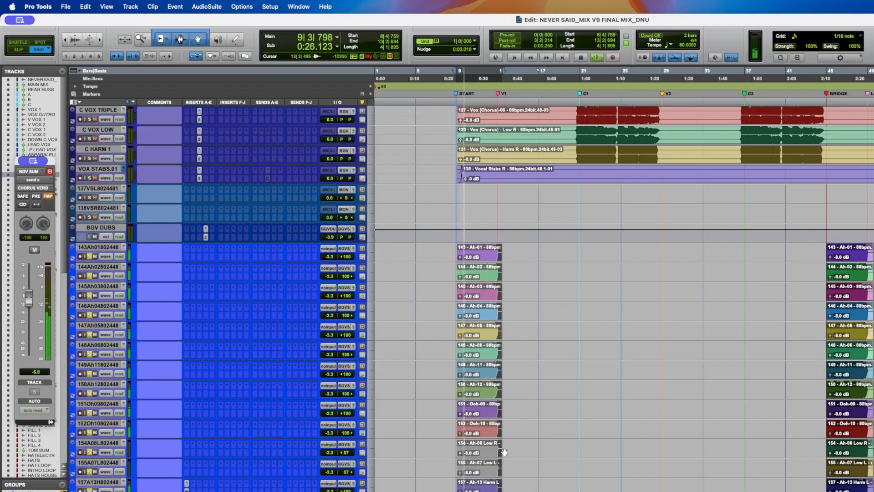
- Move the B bus Pro-Q 4 window aside while listening to the background vocals, then stop playback
scroll(275, 423, up, 15)
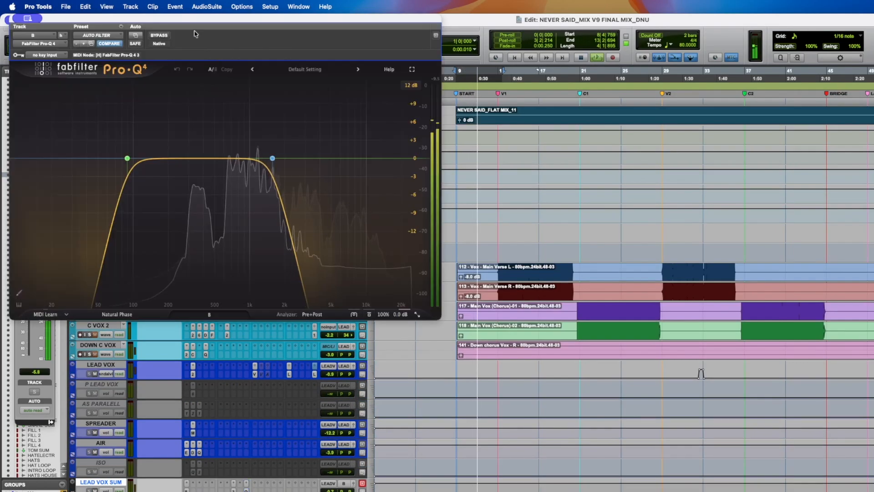
drag(192, 18, 373, 280)
scroll(314, 236, down, 1)
scroll(314, 237, down, 20)
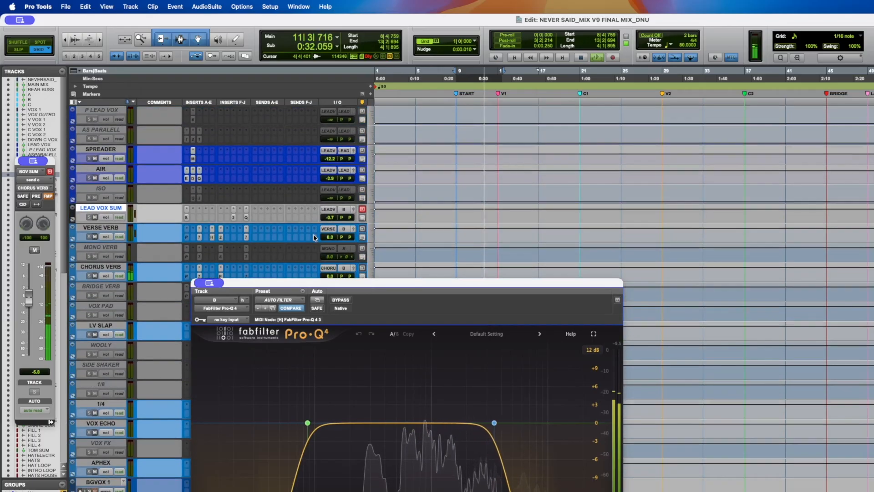
scroll(314, 237, down, 6)
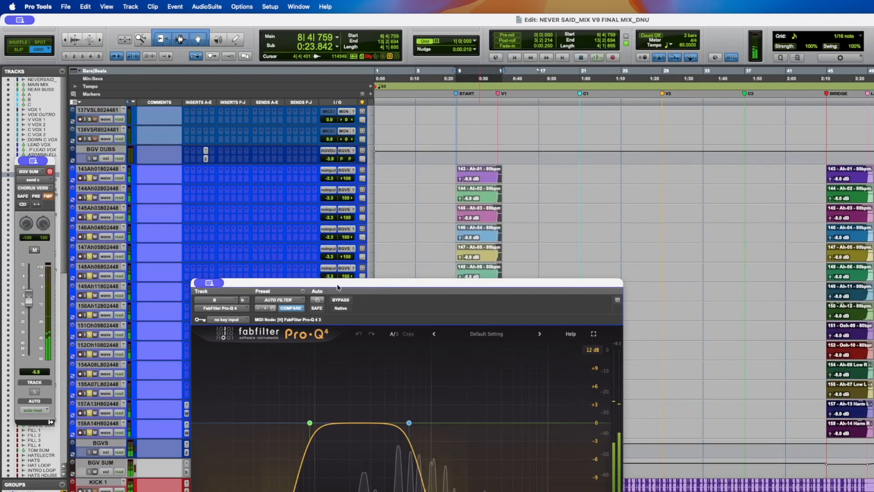
drag(302, 285, 613, 139)
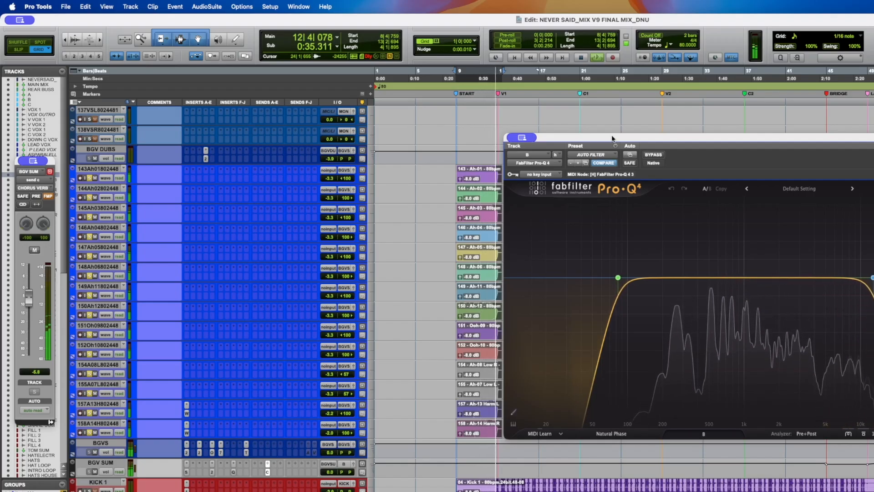
key(space)
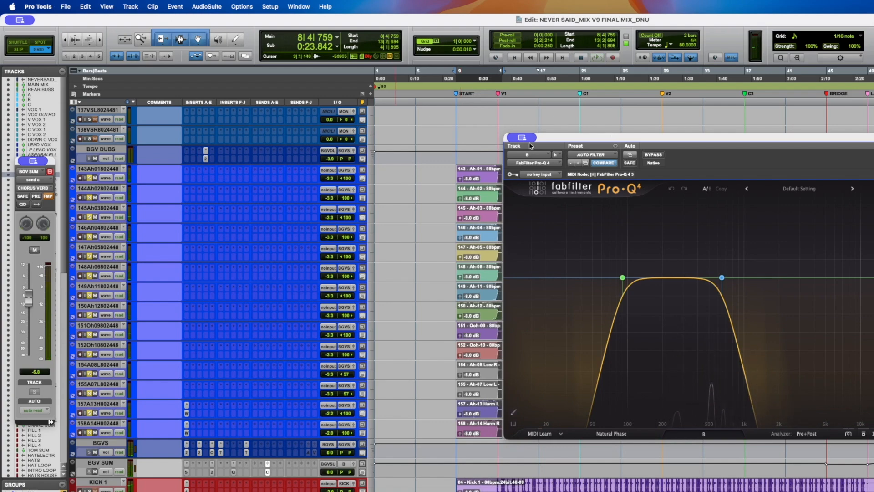
- Close the B bus Pro-Q 4 window and audition the background vocals at the bridge
scroll(247, 197, up, 15)
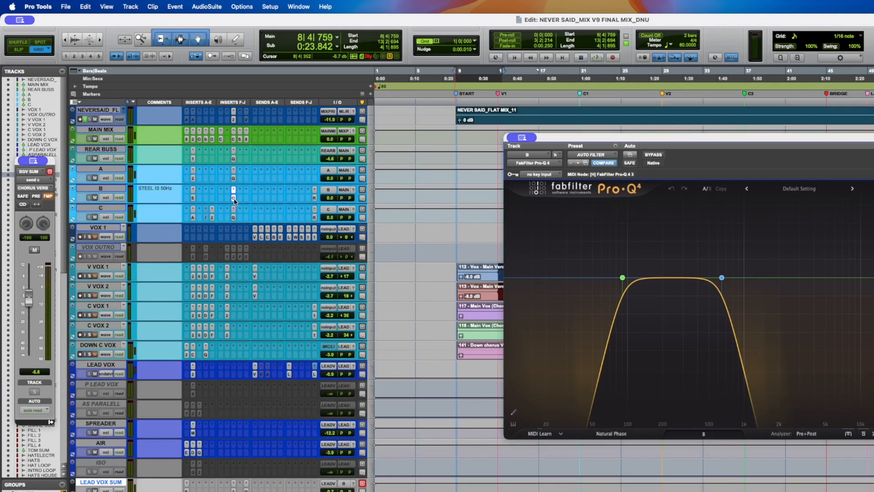
click(234, 199)
scroll(236, 209, down, 15)
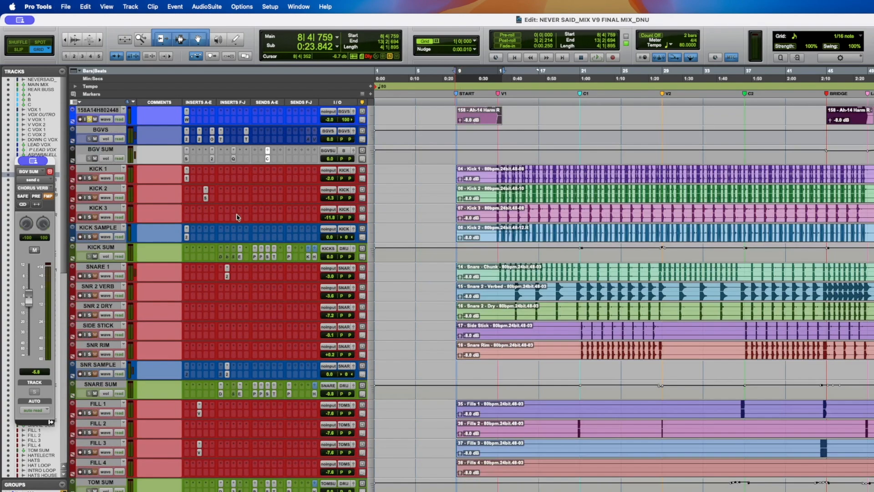
scroll(237, 218, up, 15)
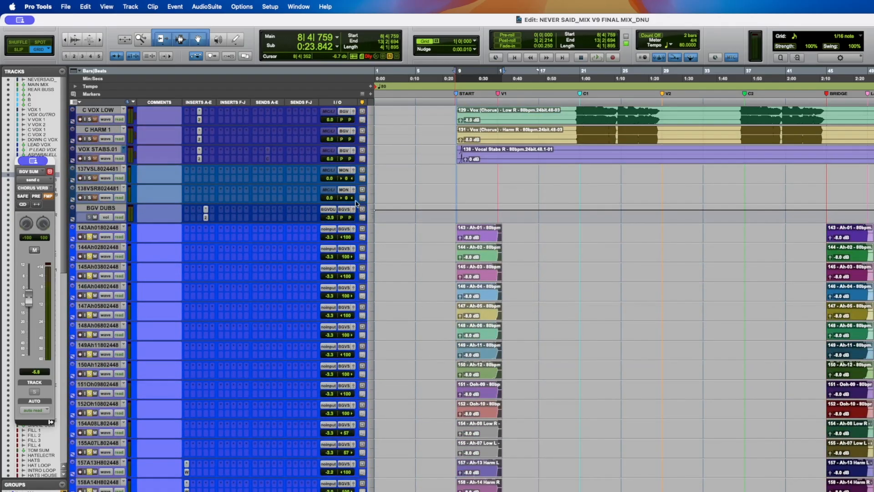
click(848, 237)
key(space)
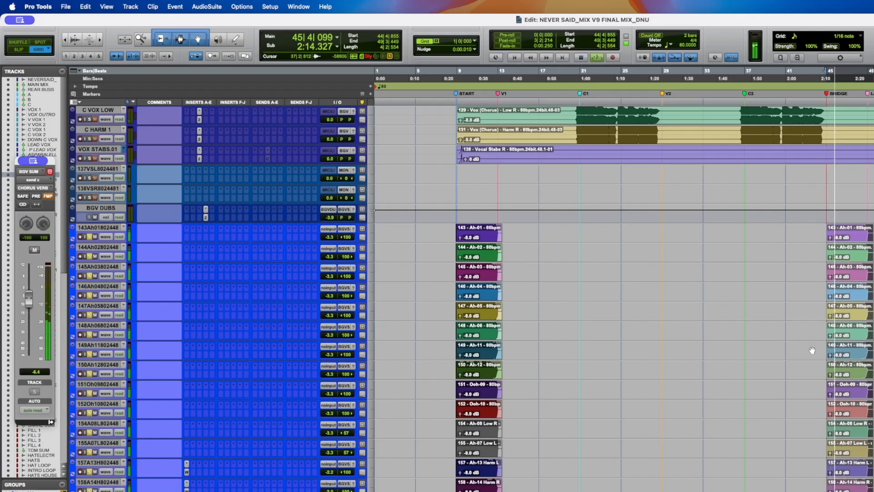
key(space)
click(873, 237)
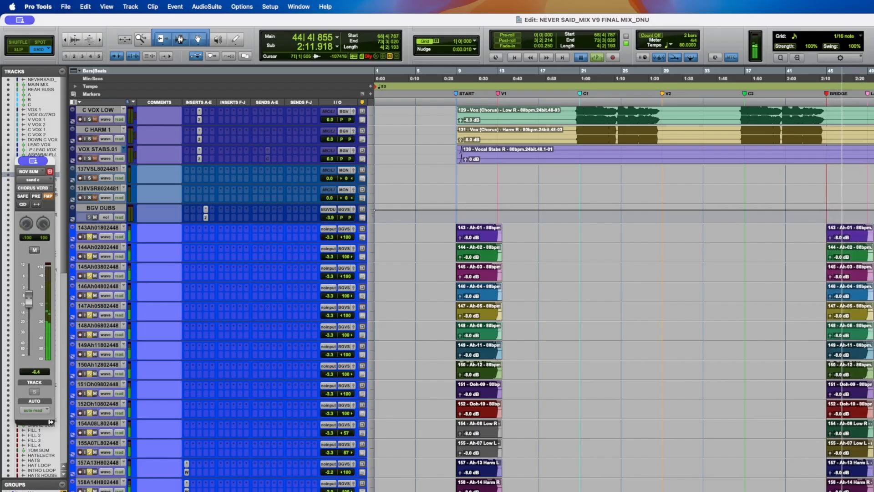
- Stop playback, check the B bus insert, and open the Pro-Q 4 on the BGV SUM bus
key(space)
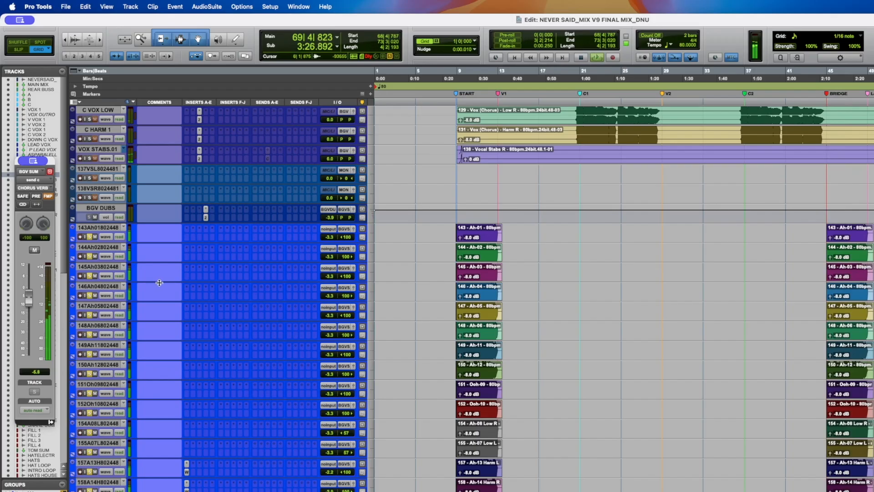
scroll(159, 283, up, 10)
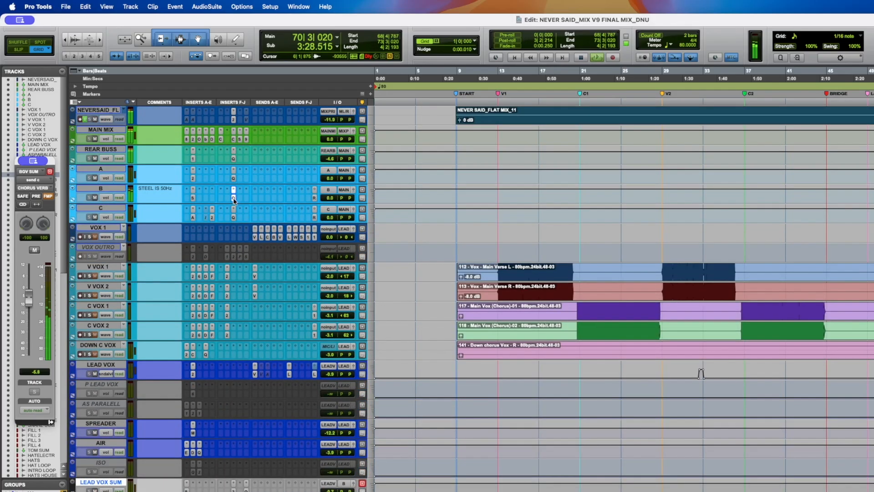
click(234, 197)
click(233, 197)
scroll(236, 230, down, 10)
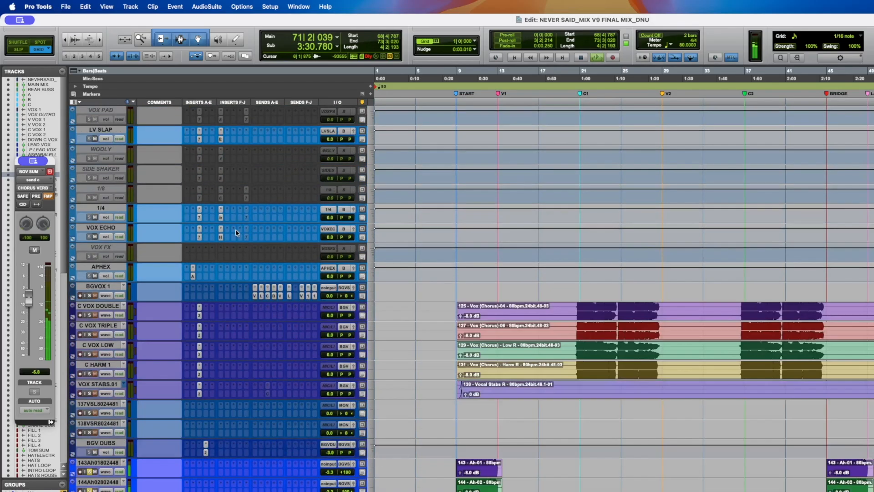
scroll(236, 230, down, 15)
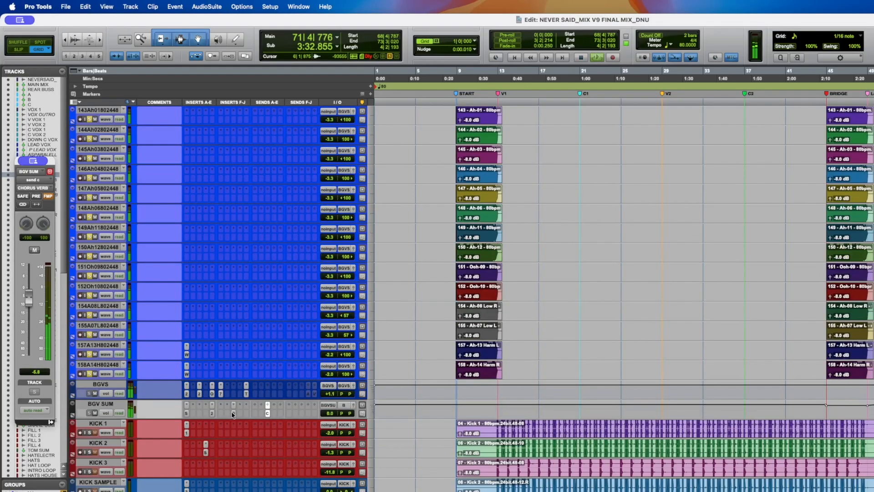
click(234, 412)
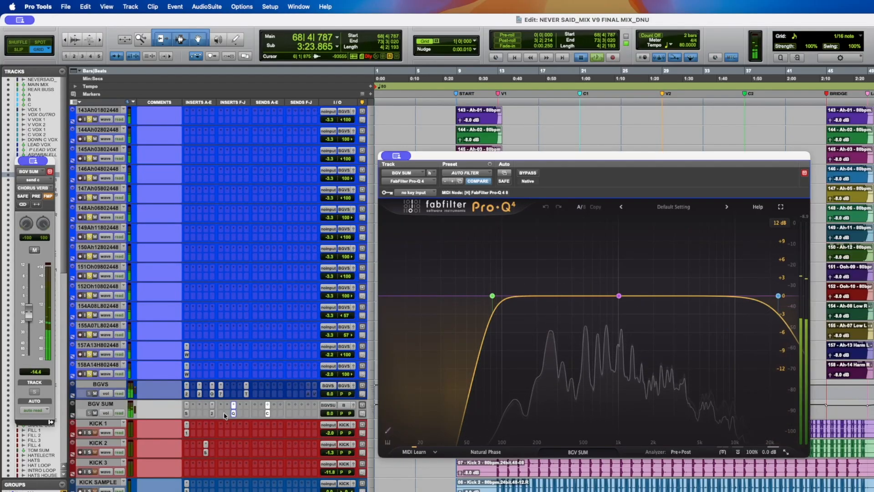
- Audition the background vocals at the bridge through the BGV SUM Pro-Q 4
key(space)
click(839, 337)
key(space)
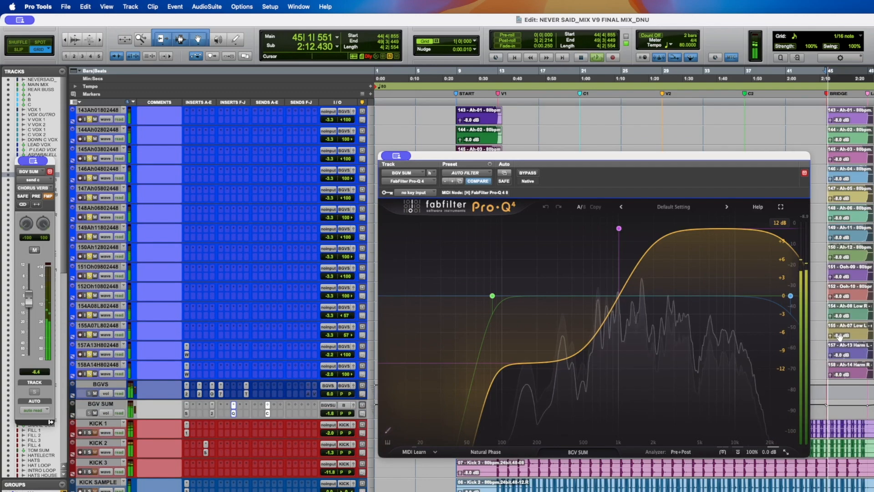
key(space)
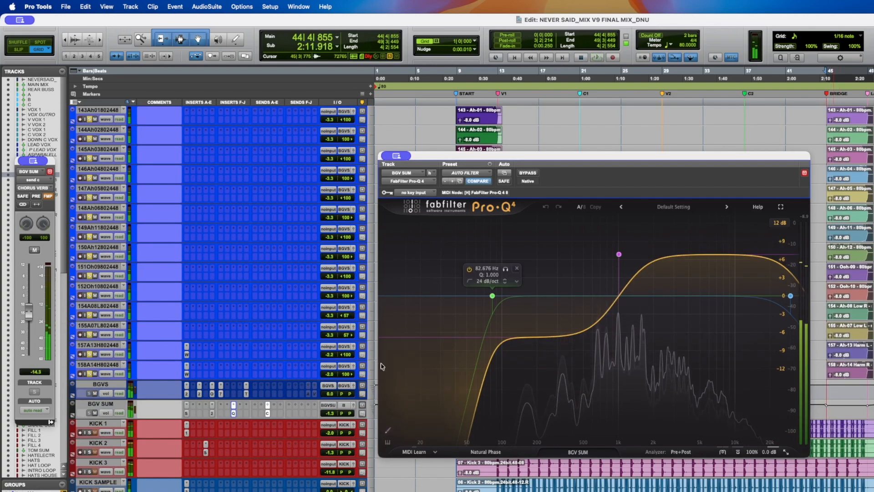
- Close the BGV SUM Pro-Q 4 window and save the session
click(233, 413)
key(super+s)
- Solo individual background vocal tracks, audition them at the bridge, and save the session
scroll(215, 372, up, 2)
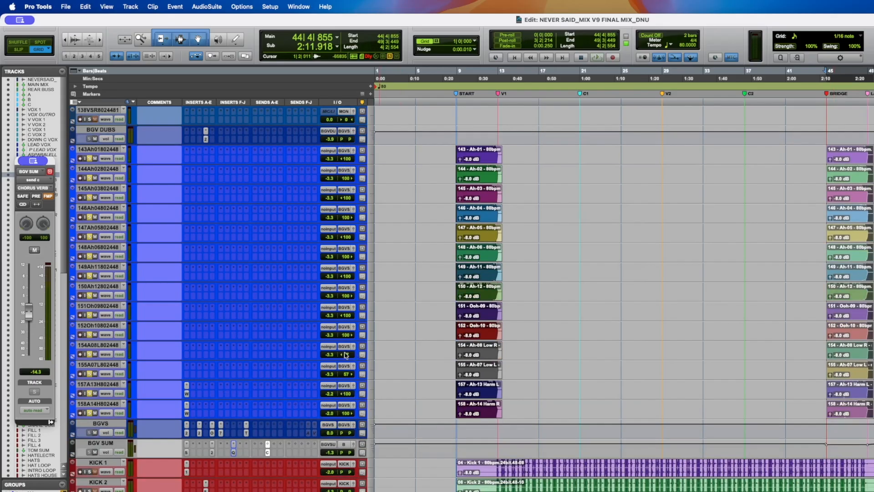
click(90, 355)
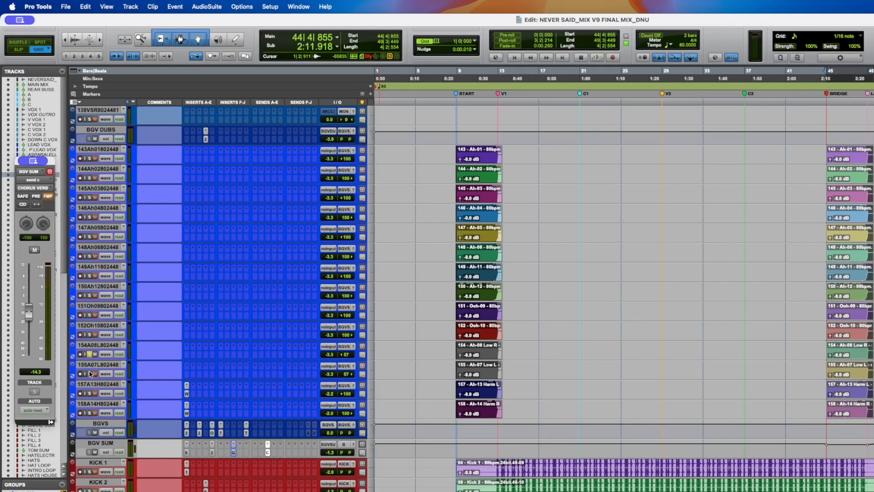
key(space)
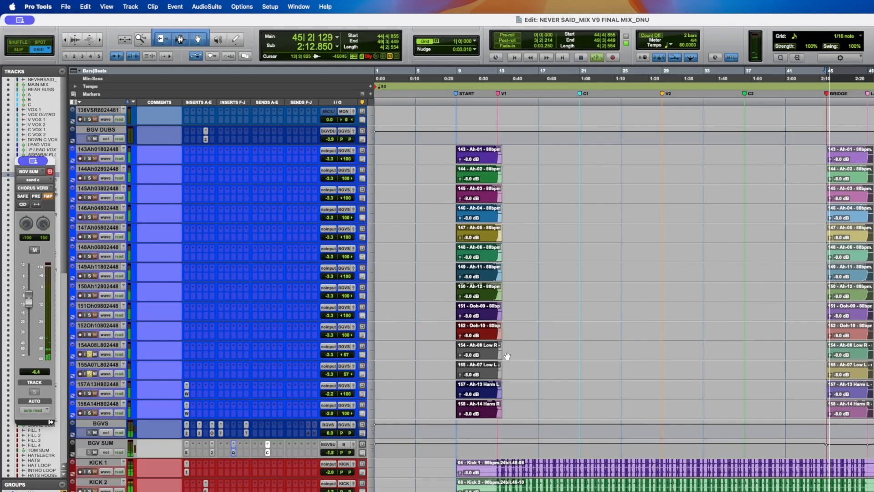
click(89, 335)
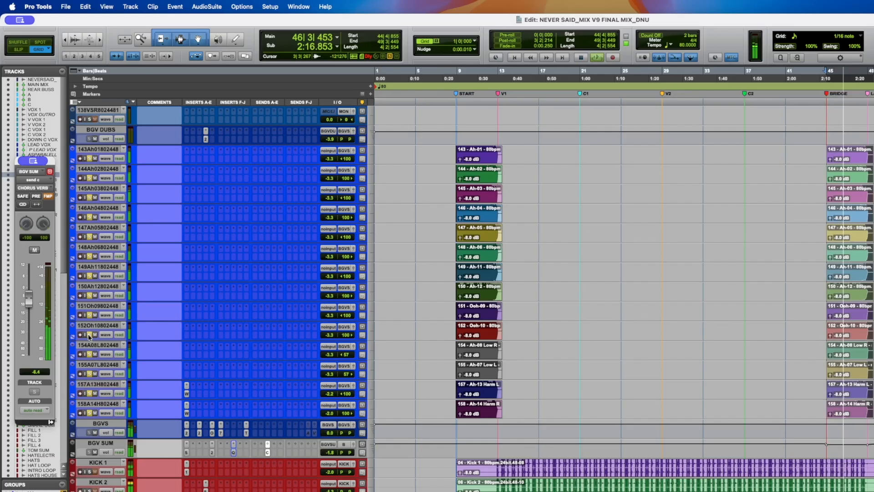
key(space)
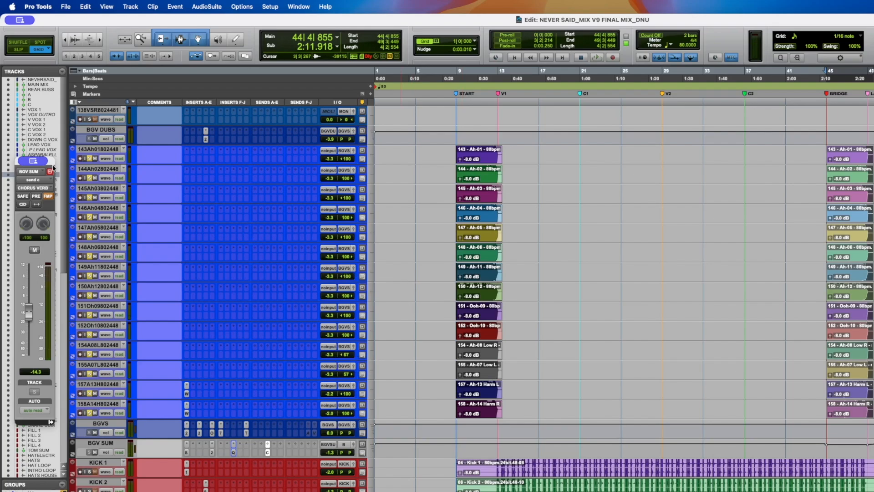
drag(51, 164, 52, 163)
key(super+s)
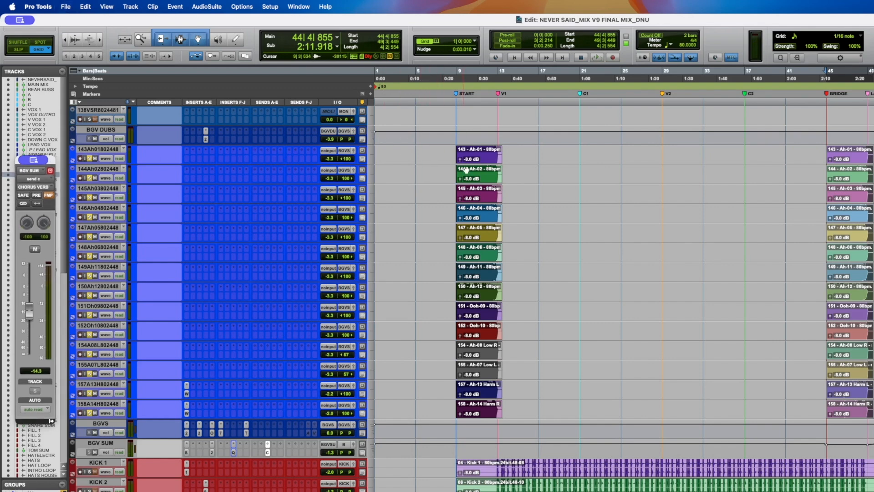
- Open the Waves Tune Real-Time insert on the 157A13H harmony track
drag(450, 158, 873, 167)
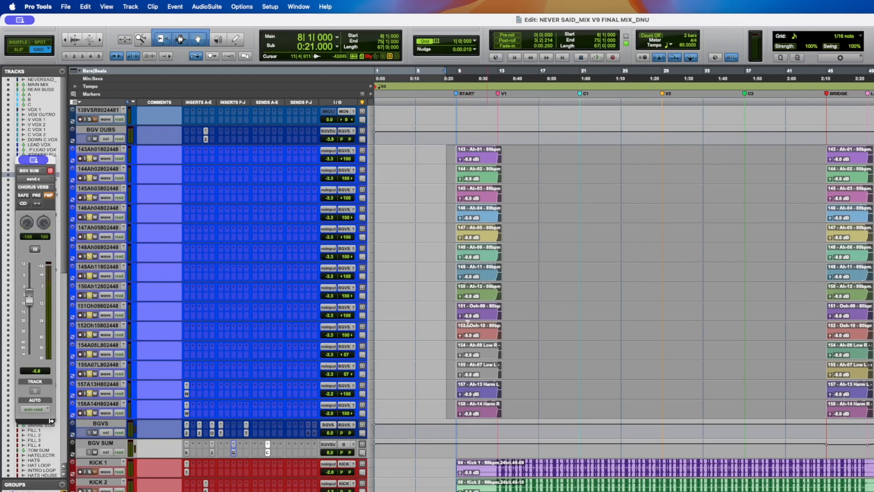
click(449, 262)
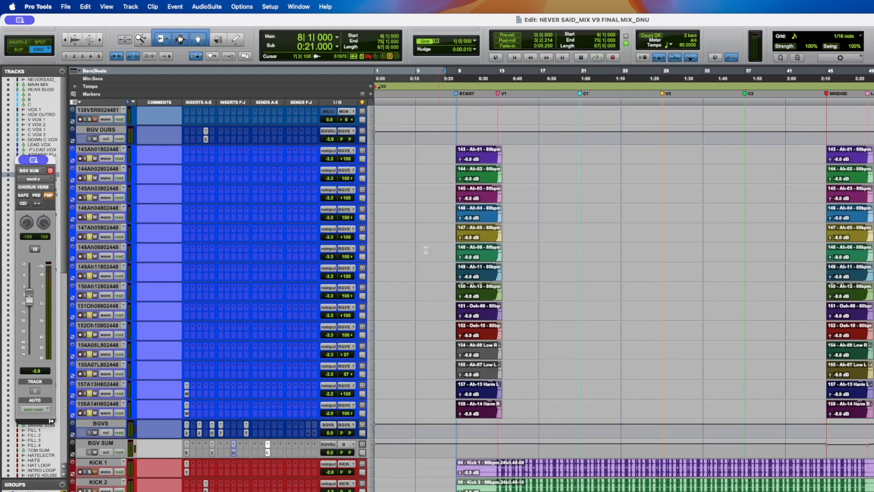
click(186, 394)
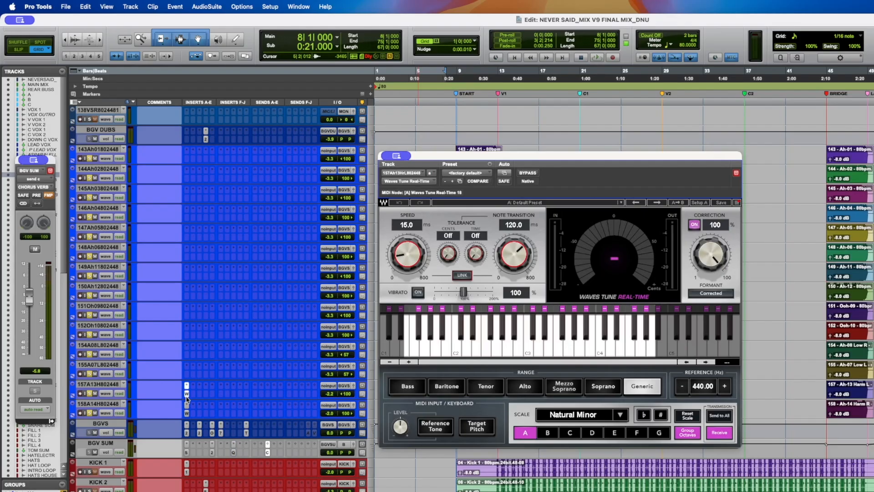
- Bypass Waves Tune Real-Time while soloing and auditioning the two harmony tracks at the bridge
click(843, 414)
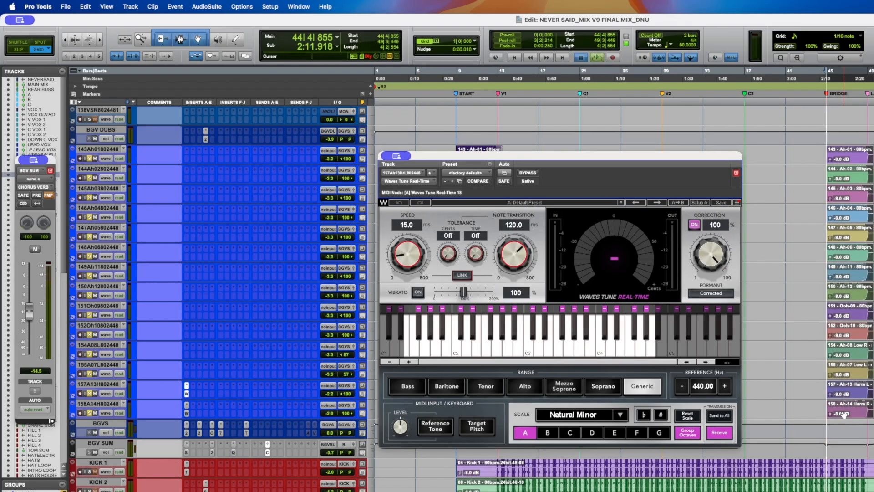
key(space)
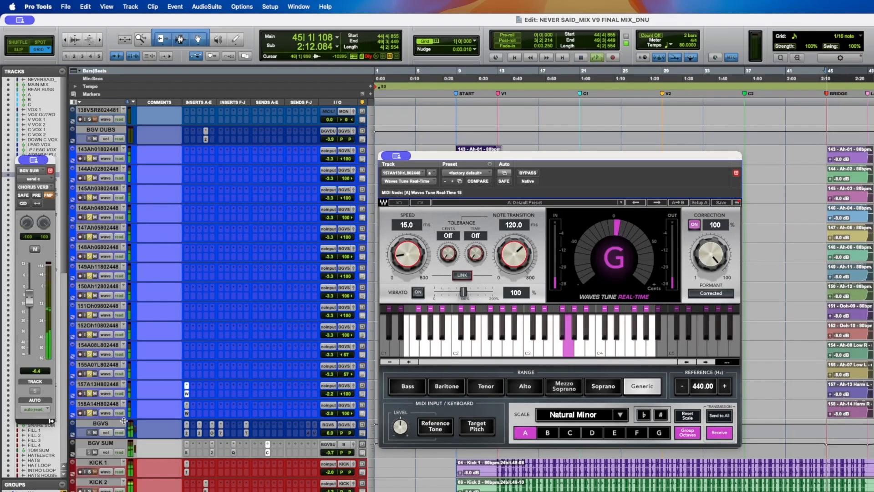
click(89, 393)
click(529, 174)
key(space)
click(89, 413)
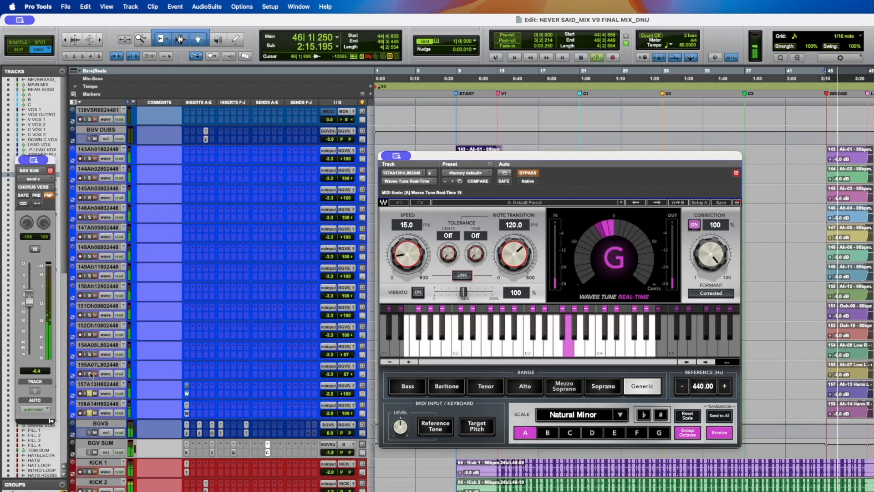
key(space)
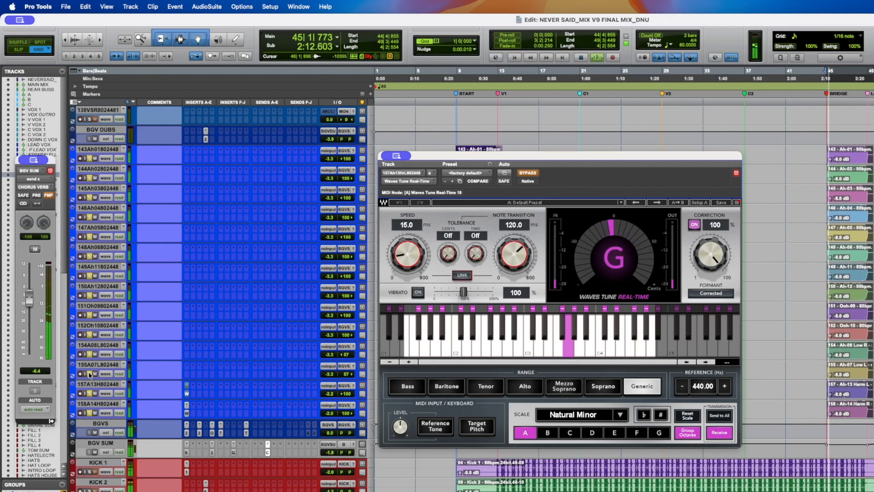
- Select both harmony tracks, toggle their Waves Tune inserts, and close the plugin window
click(95, 385)
shift+click(99, 405)
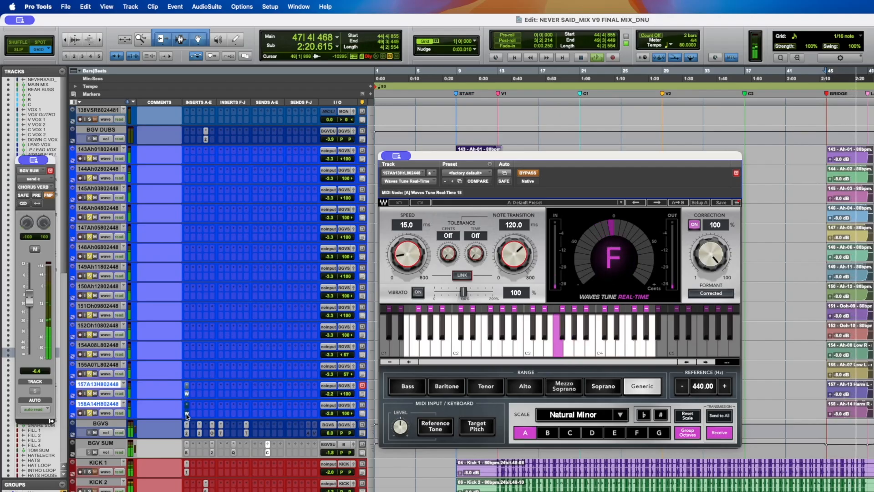
key(space)
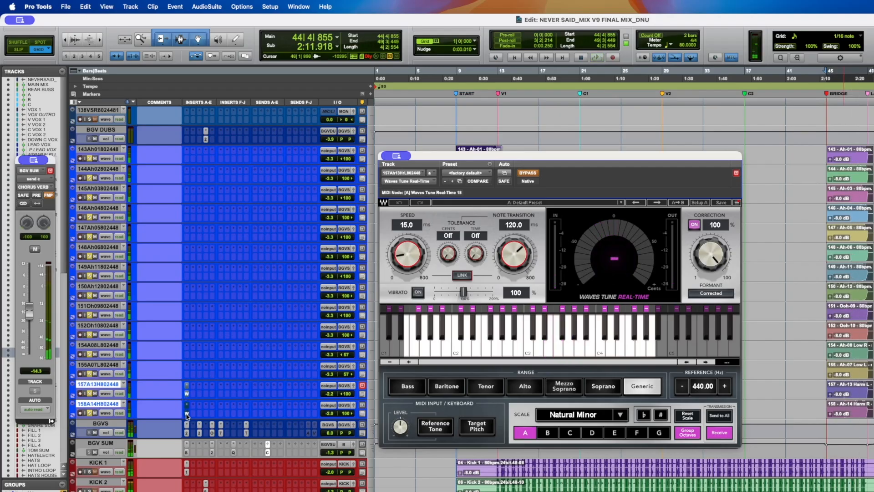
click(186, 415)
click(187, 406)
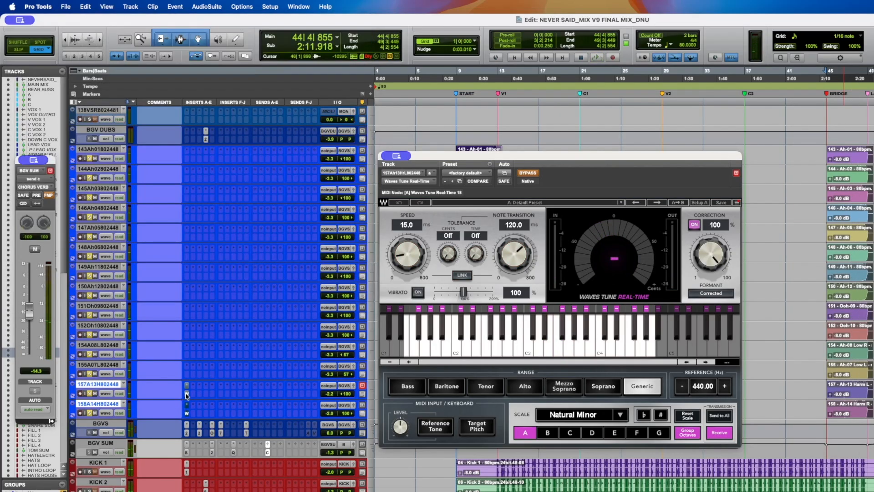
click(187, 394)
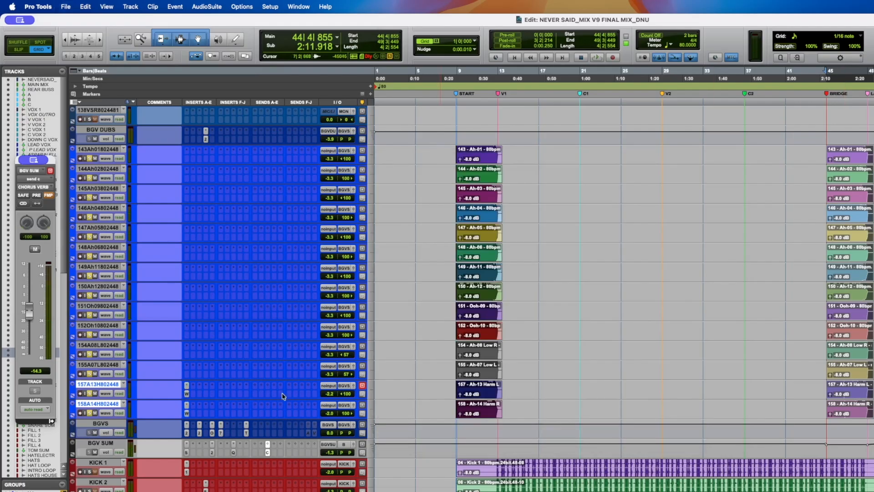
- Open the Scheps Omni Channel on the BGVS bus and set its saturation mode to Odd
click(105, 424)
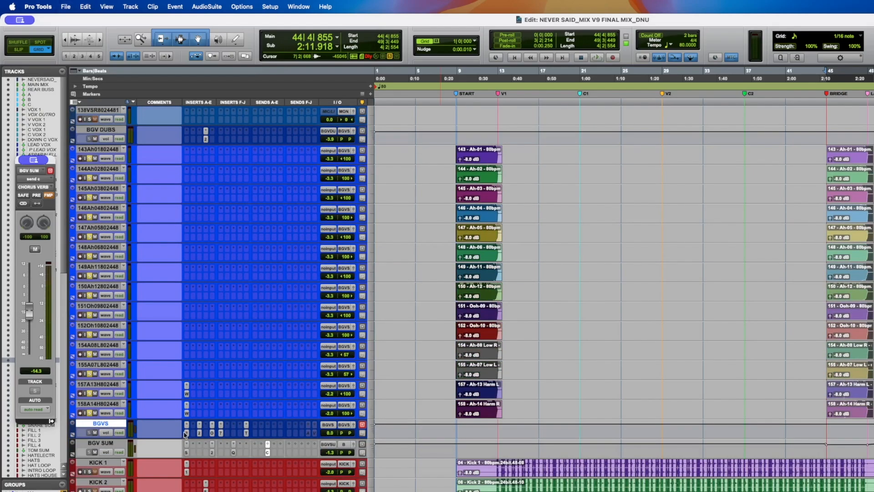
click(187, 432)
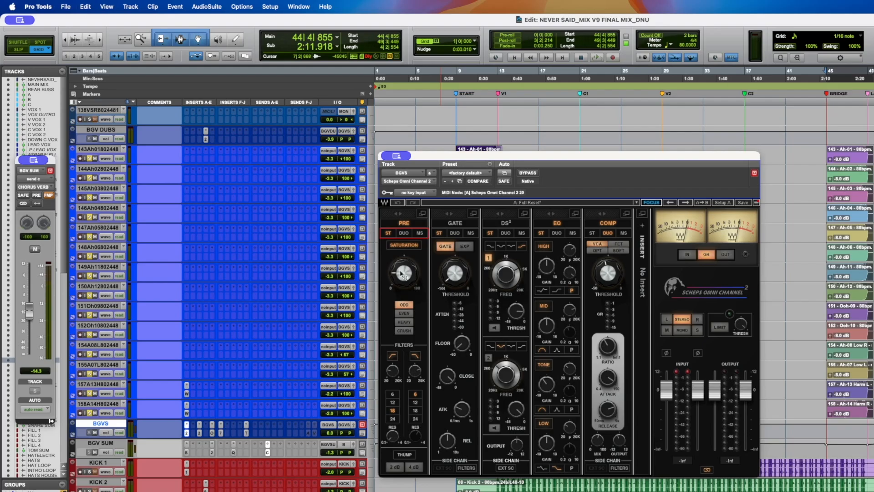
click(405, 314)
click(405, 305)
click(402, 324)
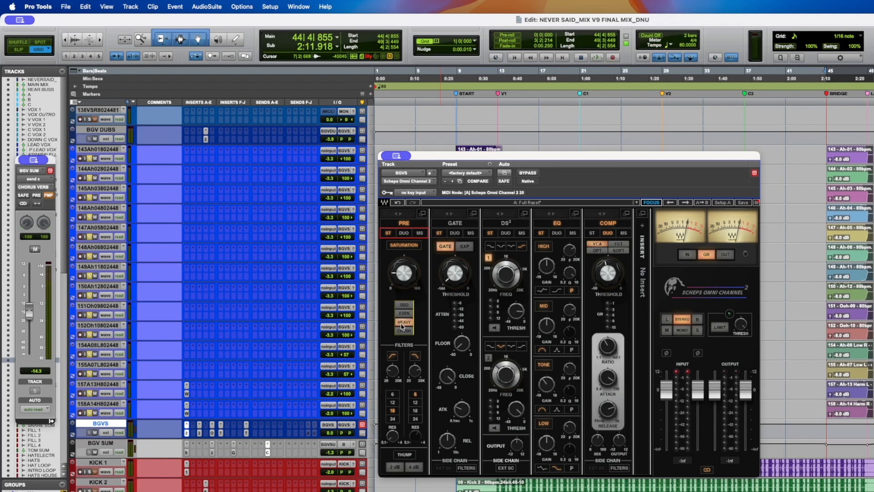
click(405, 305)
- Adjust the EQ tone setting and audition the background vocals through the Scheps Omni Channel
click(569, 370)
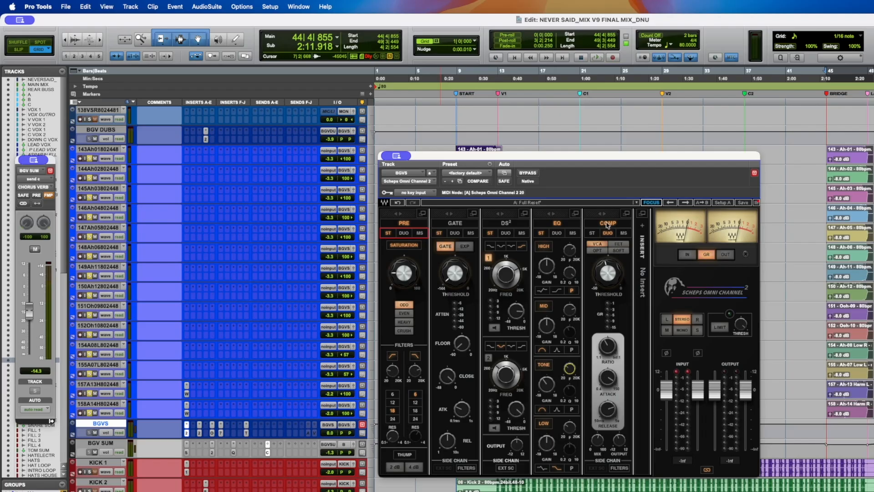
key(space)
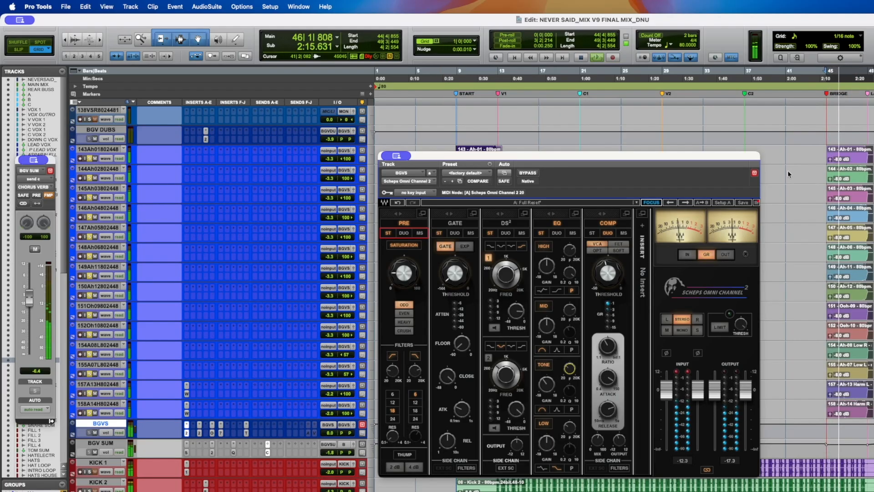
key(space)
- Adjust the compressor ratio, attack and mix on the BGVS Scheps Omni Channel
click(609, 378)
click(611, 409)
click(597, 440)
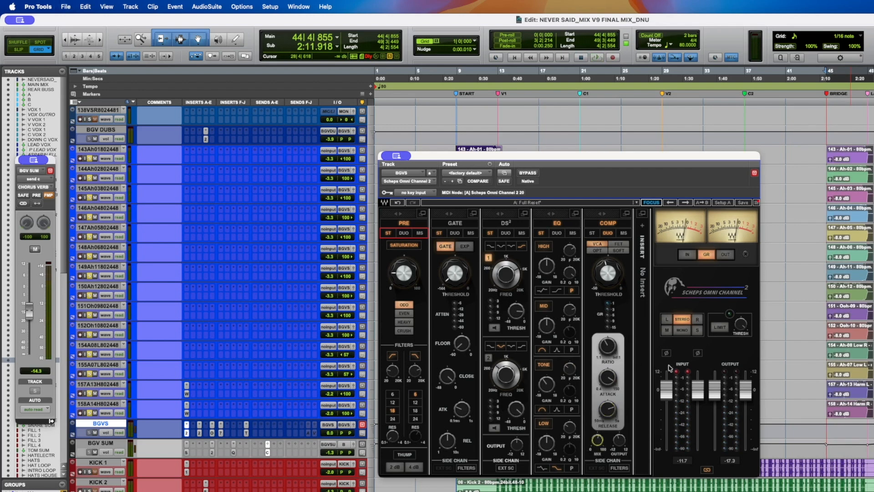
click(682, 374)
- Open soothe2 on the BGVS bus and audition the background vocals
click(199, 433)
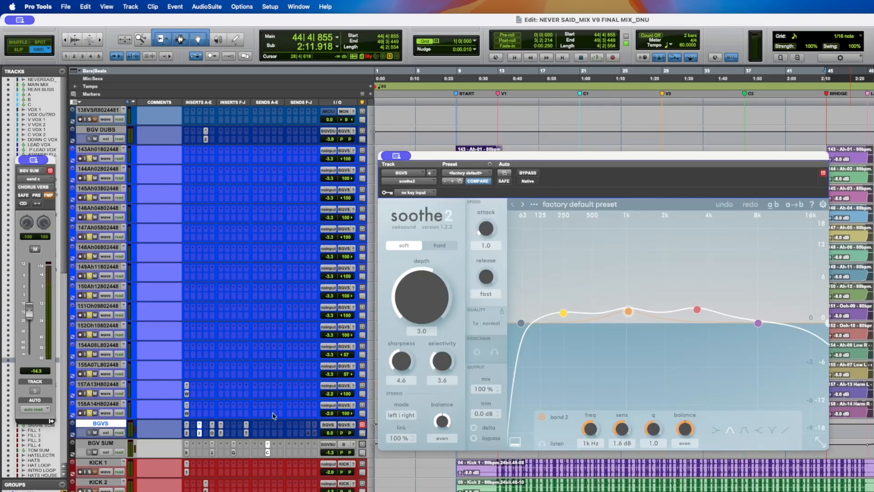
key(space)
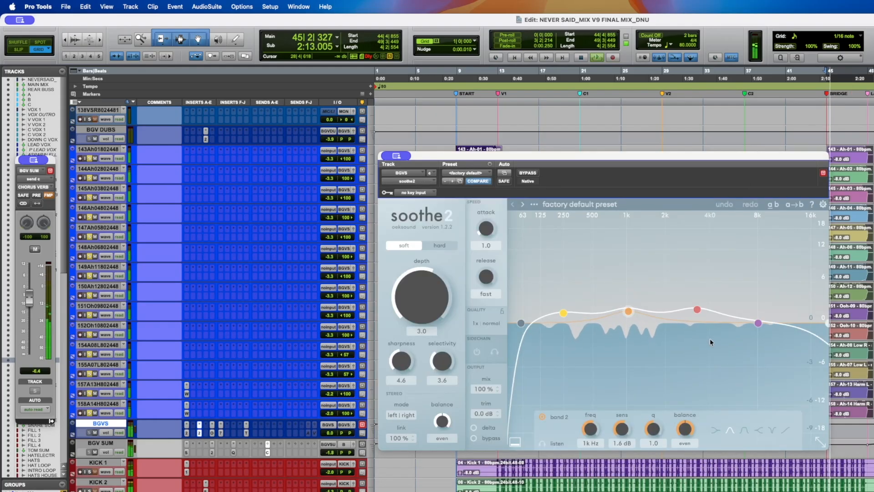
key(space)
- Save the session and audition the background vocals again through the BGVS chain
scroll(547, 252, up, 3)
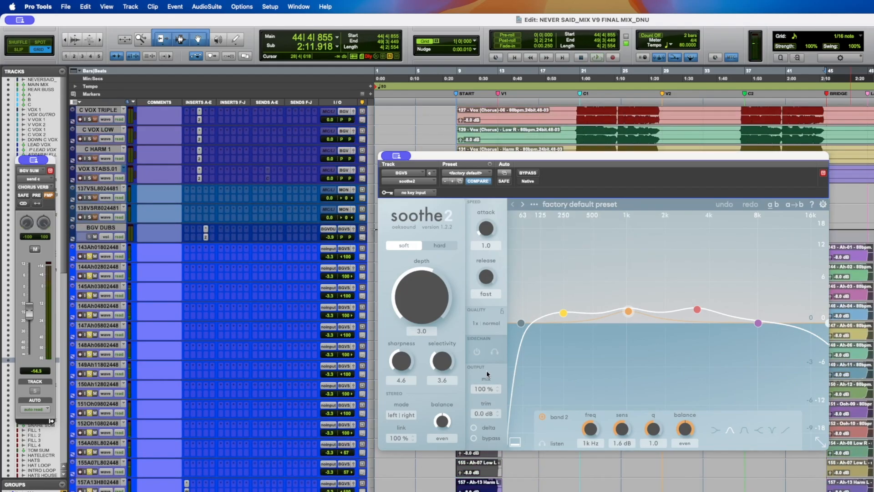
key(super+s)
key(space)
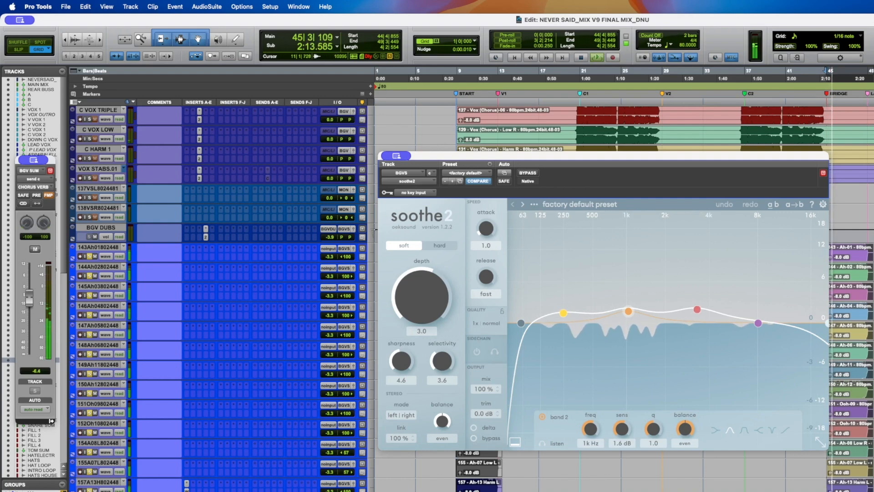
key(space)
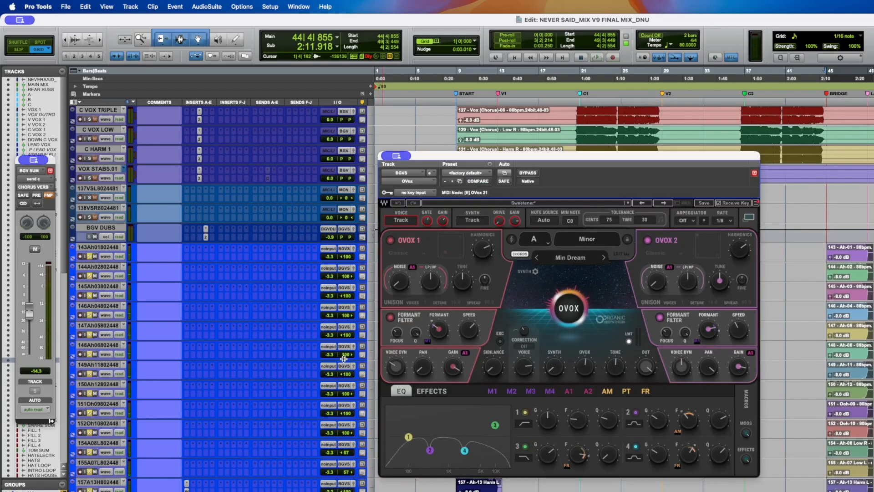
- Play the background vocals while toggling the OVox plugin's bypass on and off to compare
key(space)
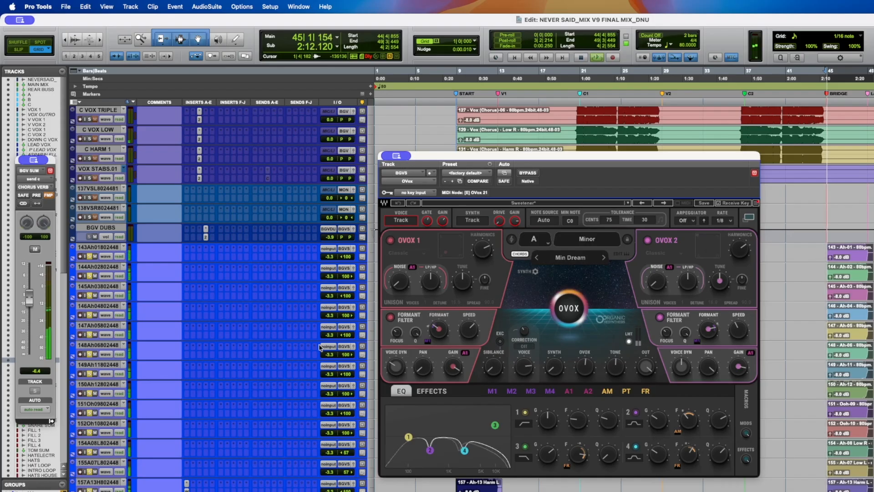
click(533, 174)
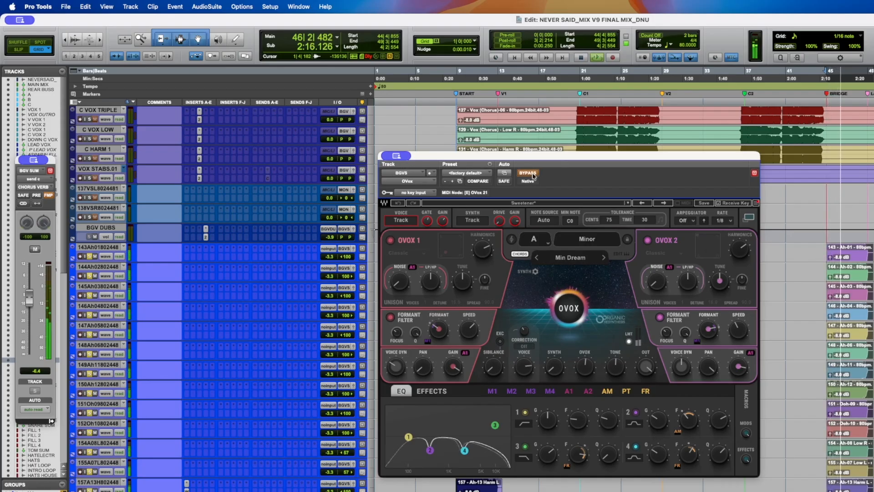
click(533, 175)
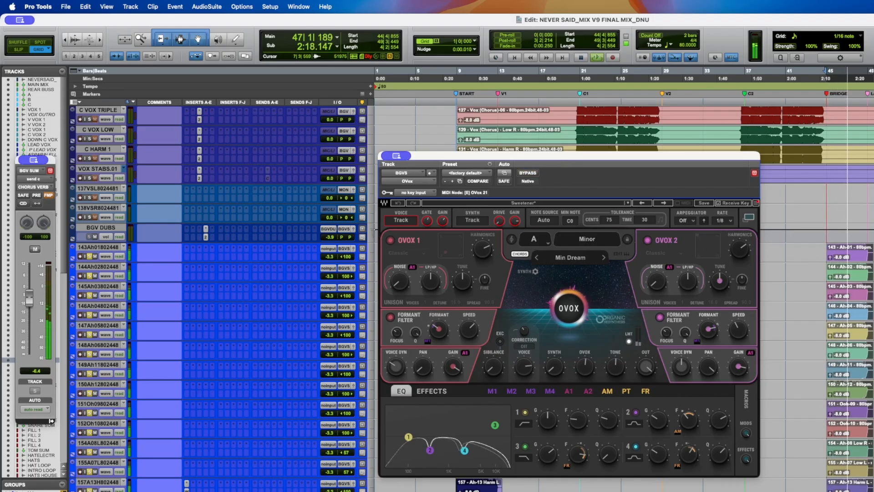
key(space)
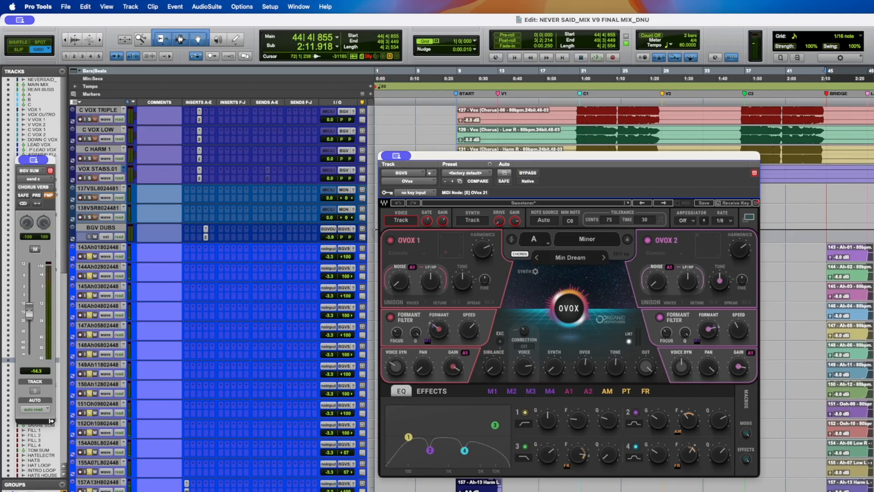
click(873, 319)
key(space)
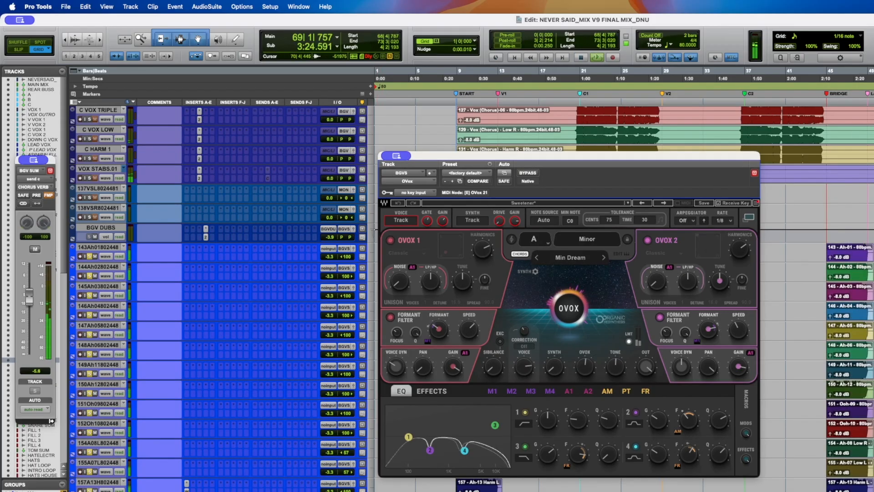
click(527, 174)
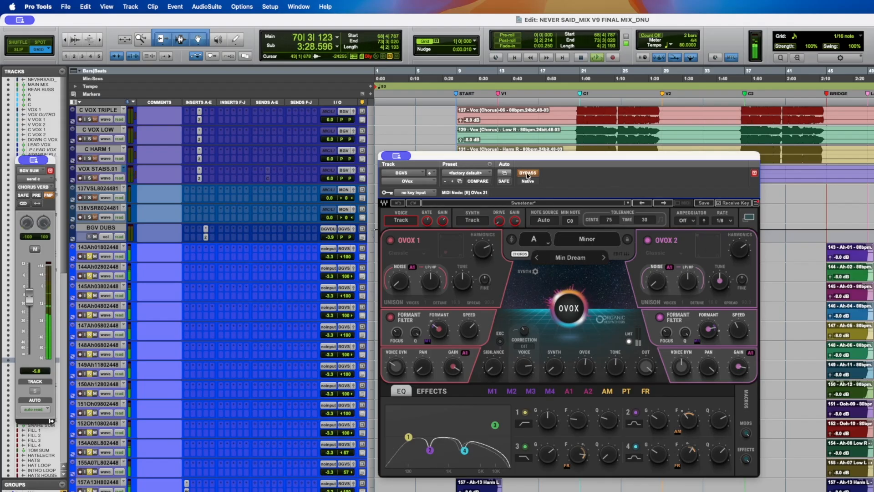
click(528, 173)
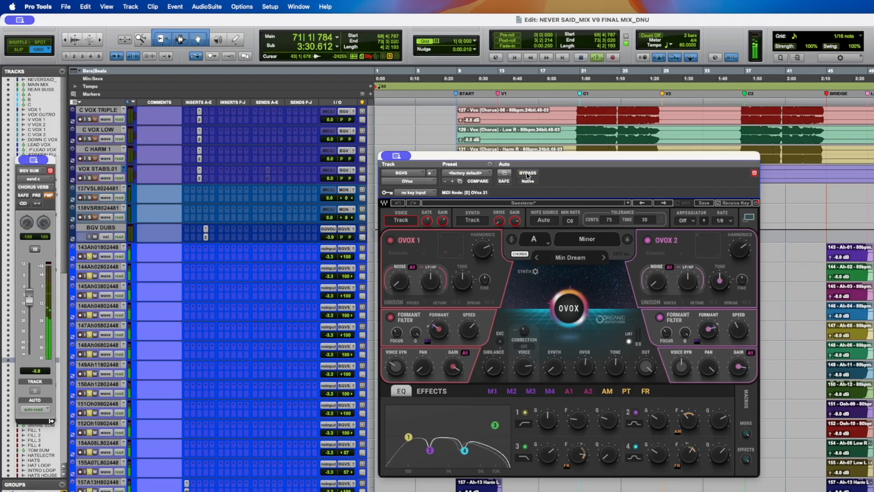
- Select the background vocal tracks from C VOX DOUBLE to 138VSR, place the cursor and save the session
drag(524, 160, 729, 279)
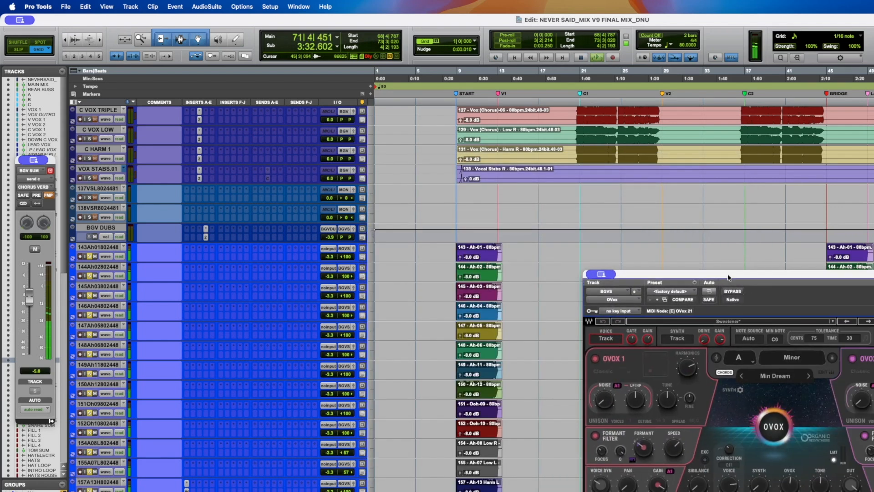
scroll(633, 220, up, 2)
click(576, 129)
key(space)
key(space)
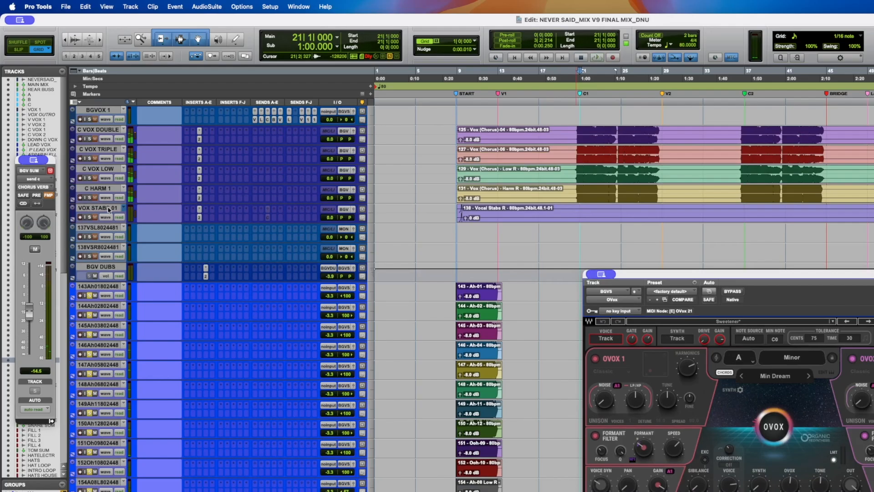
click(98, 129)
shift+click(98, 247)
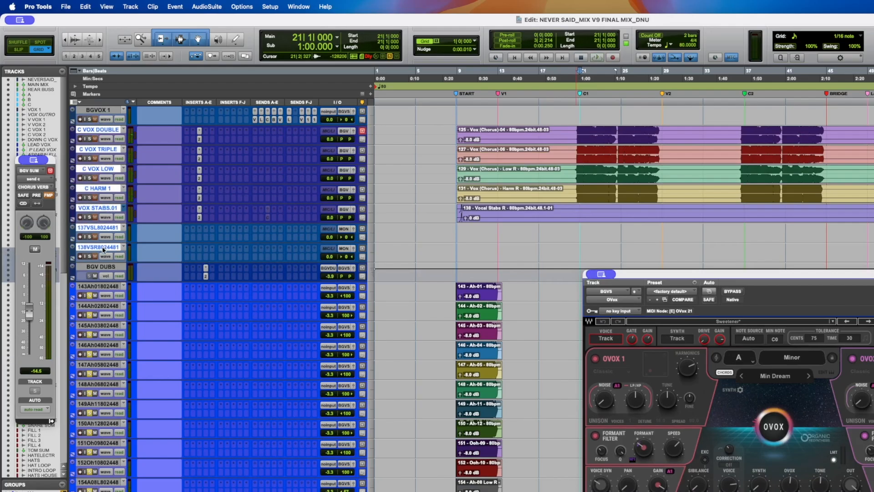
click(91, 268)
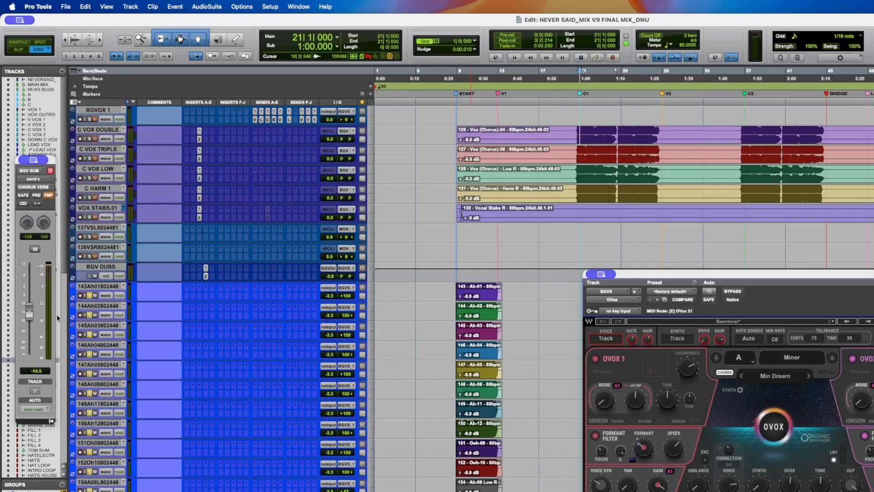
click(484, 359)
key(super+s)
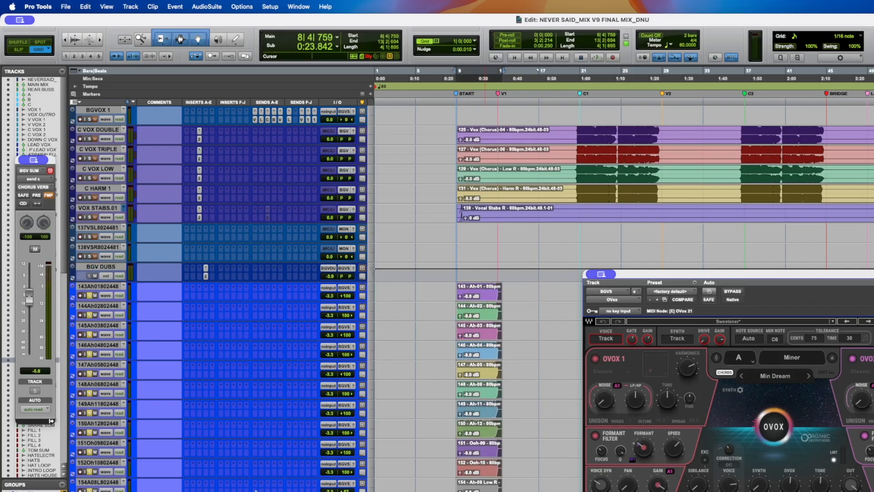
- Reopen the OVox plugin window on the BGVS bus insert
scroll(255, 490, down, 5)
scroll(269, 388, down, 2)
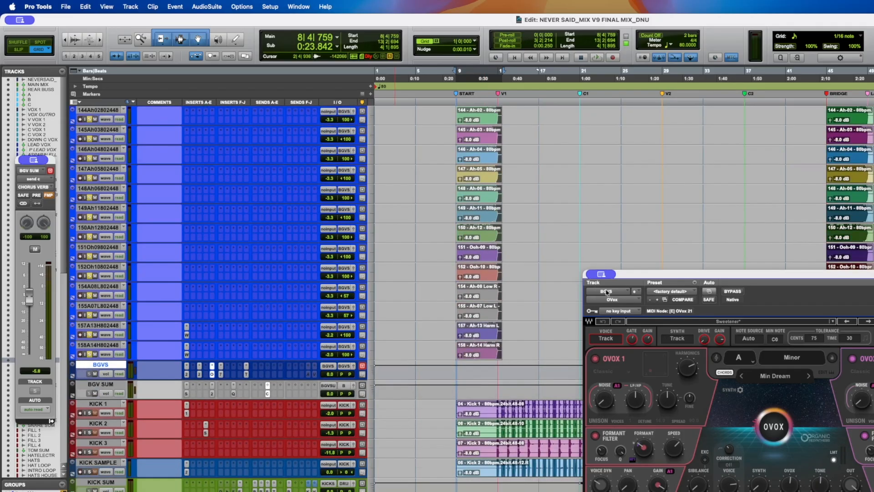
click(212, 375)
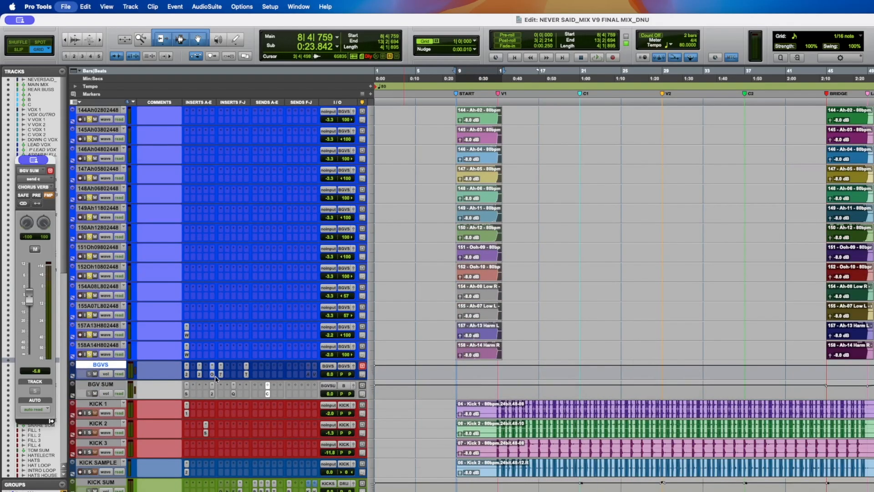
click(219, 374)
click(212, 375)
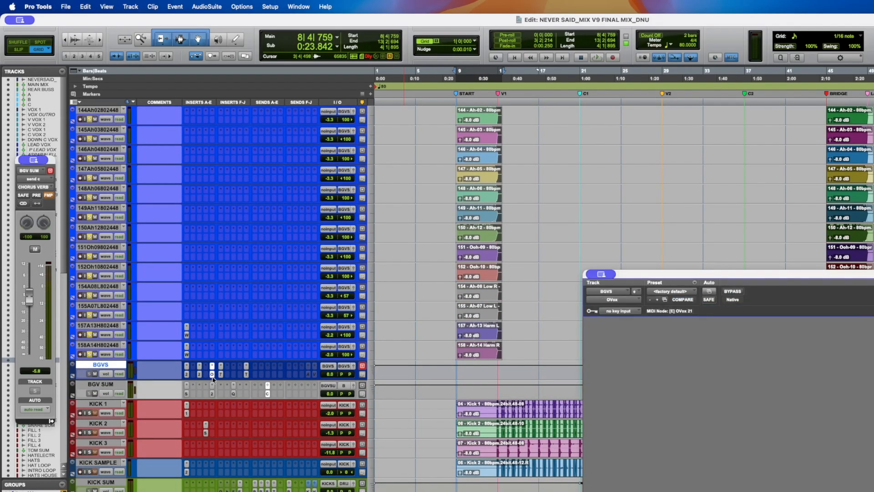
- Reposition the OVox window and audition the BGVS bus with the plugin bypassed and active
scroll(245, 358, up, 3)
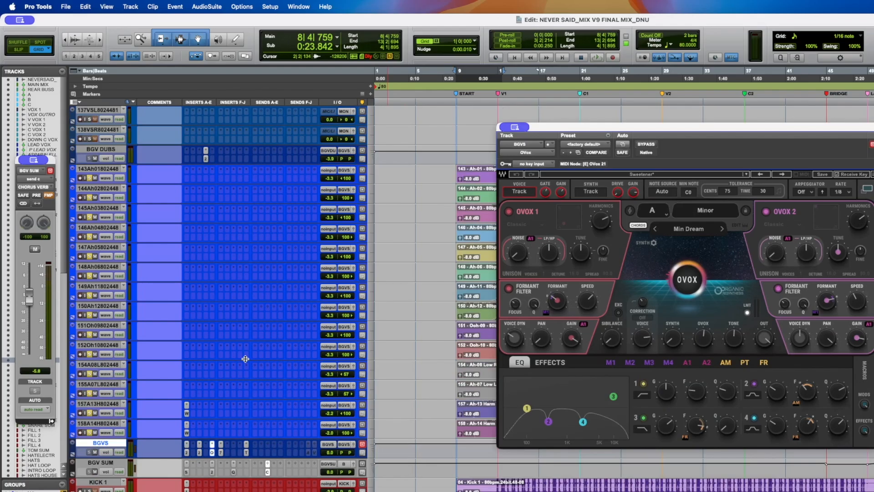
drag(580, 130, 612, 119)
scroll(456, 137, down, 2)
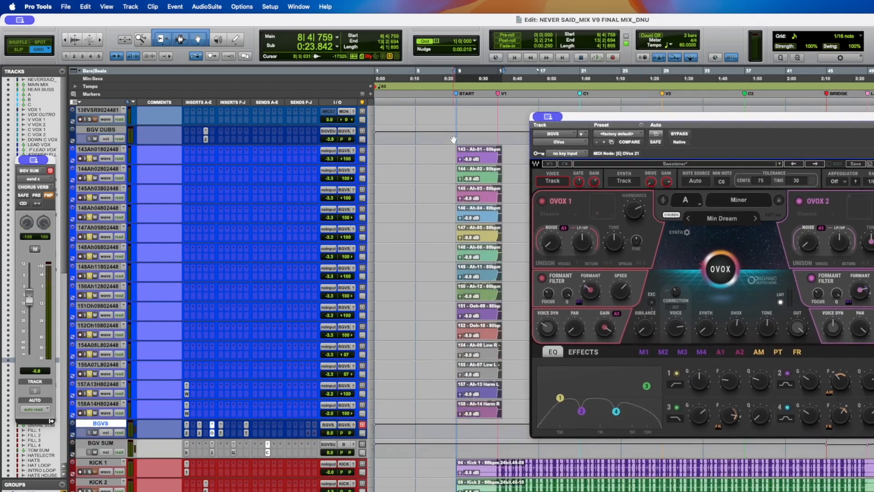
key(space)
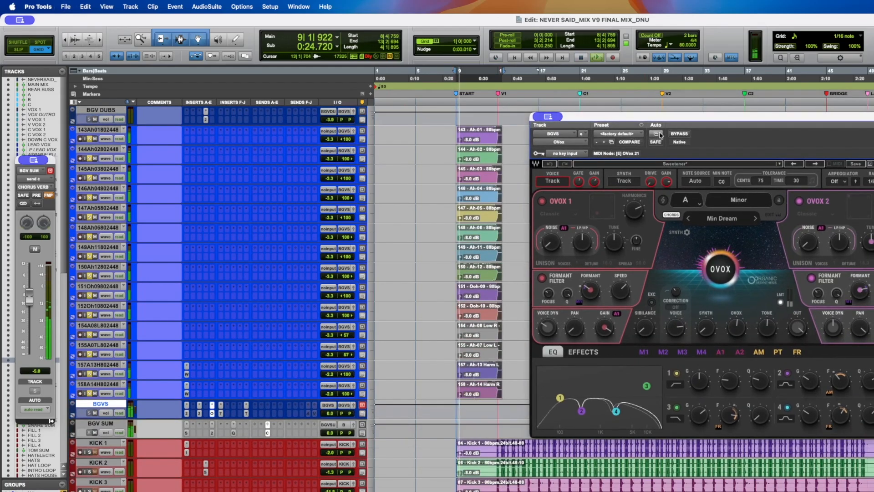
key(space)
drag(675, 119, 551, 107)
click(853, 222)
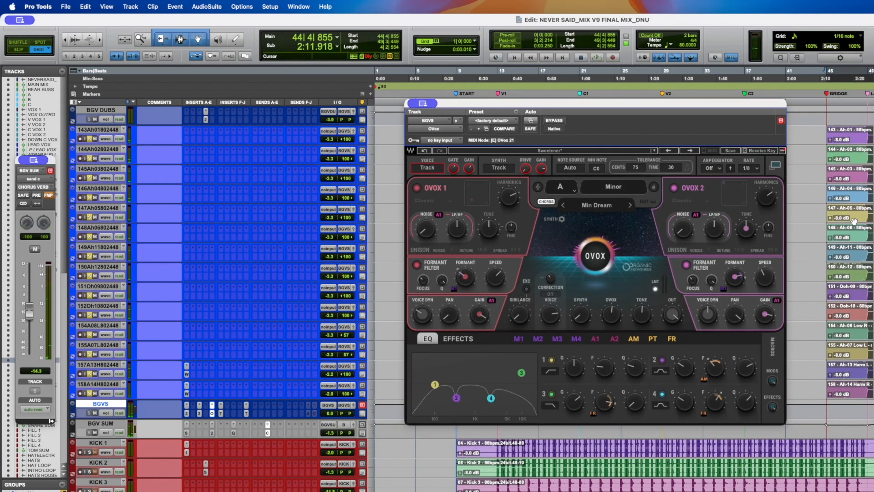
key(space)
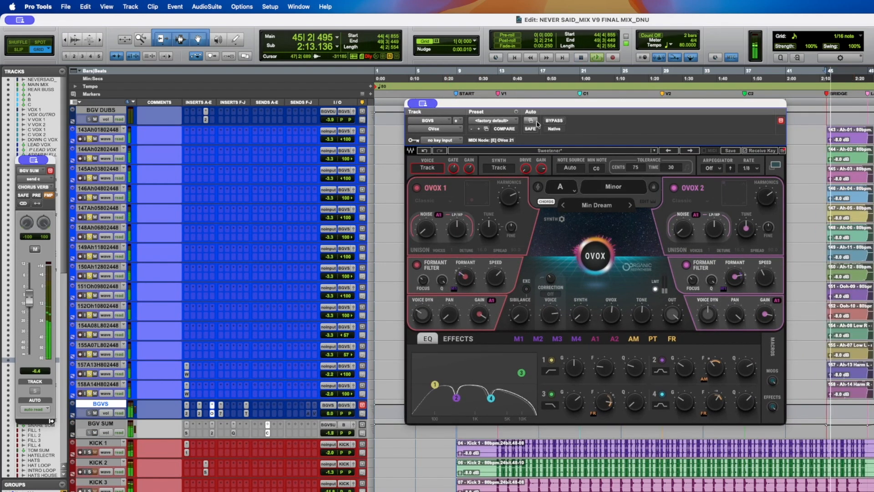
click(554, 121)
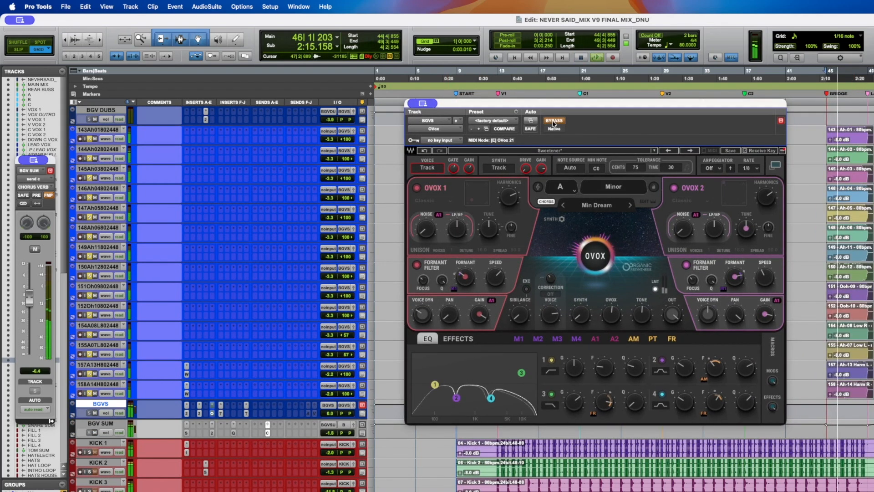
click(554, 121)
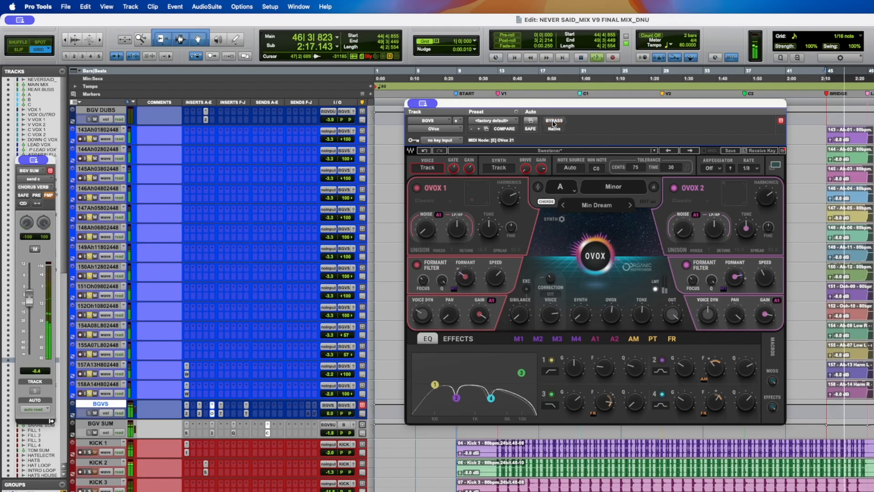
key(space)
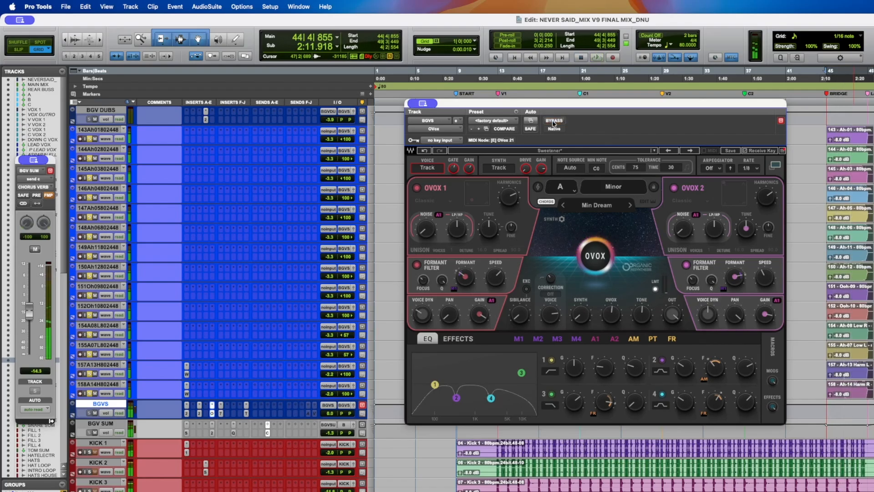
- Save the session and check the OVox Effects page before returning to its EQ page
key(super+s)
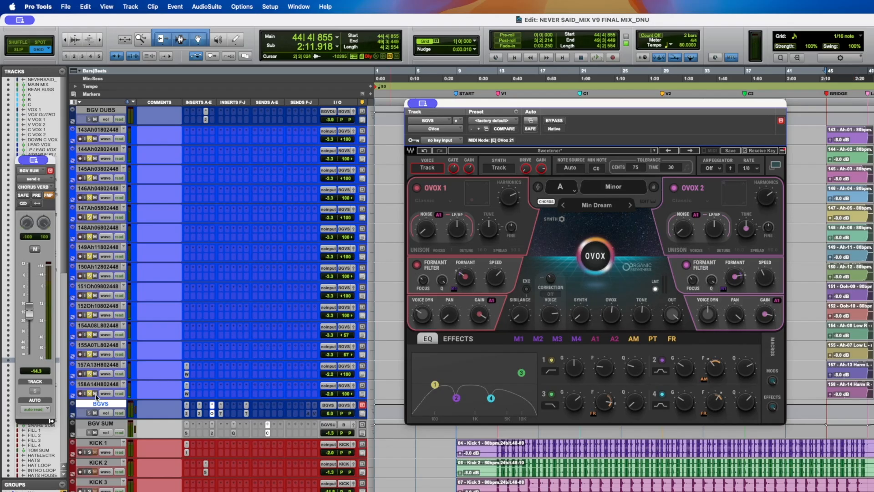
key(super+s)
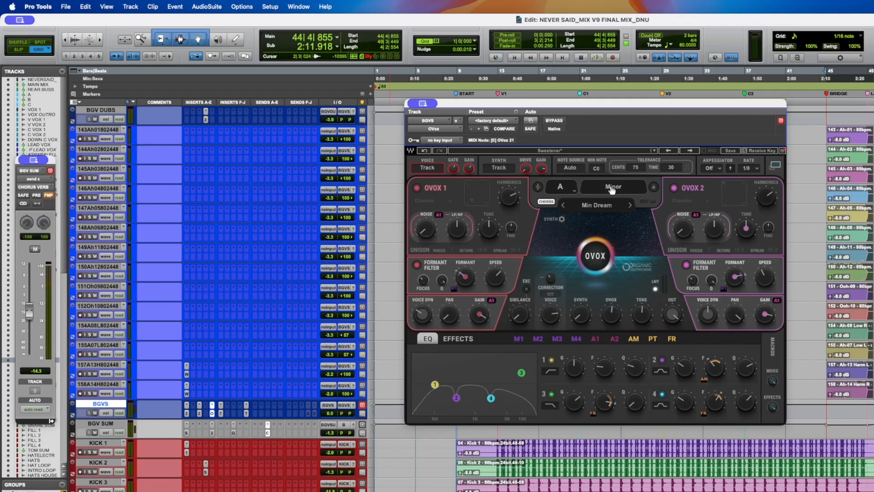
click(454, 341)
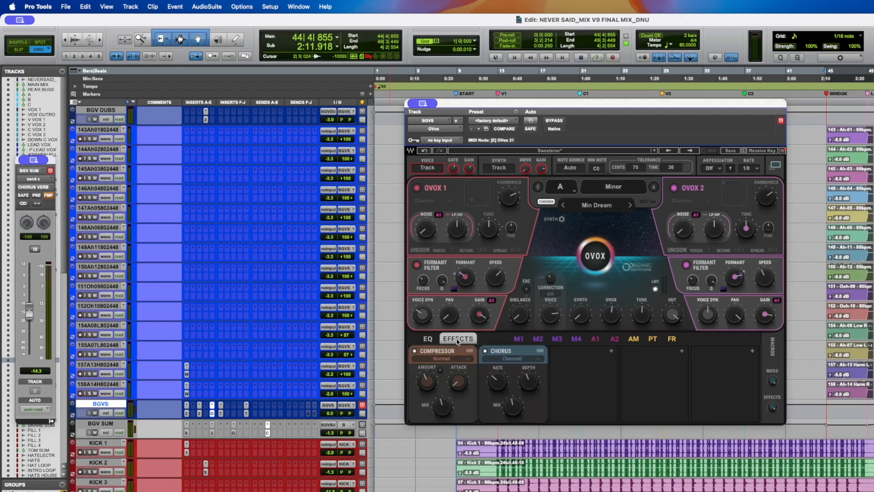
click(428, 340)
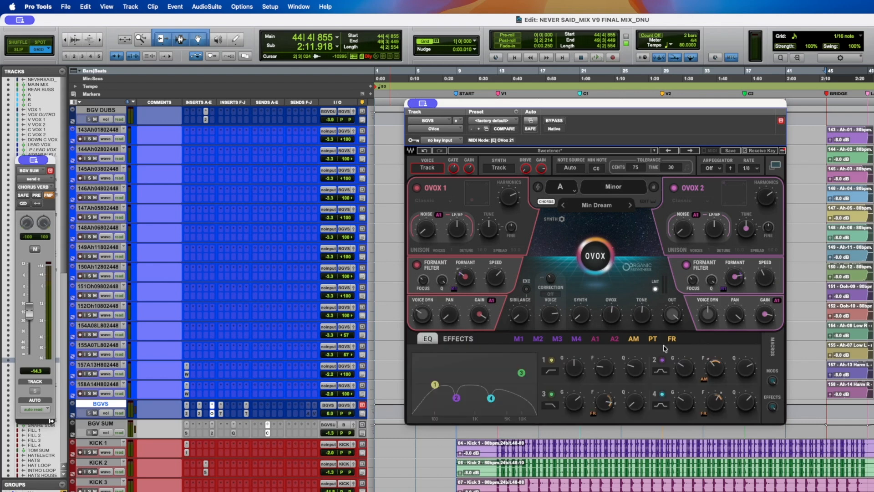
- Play the background vocals again, comparing the sound with OVox bypassed and engaged
mouse_move(742, 279)
key(space)
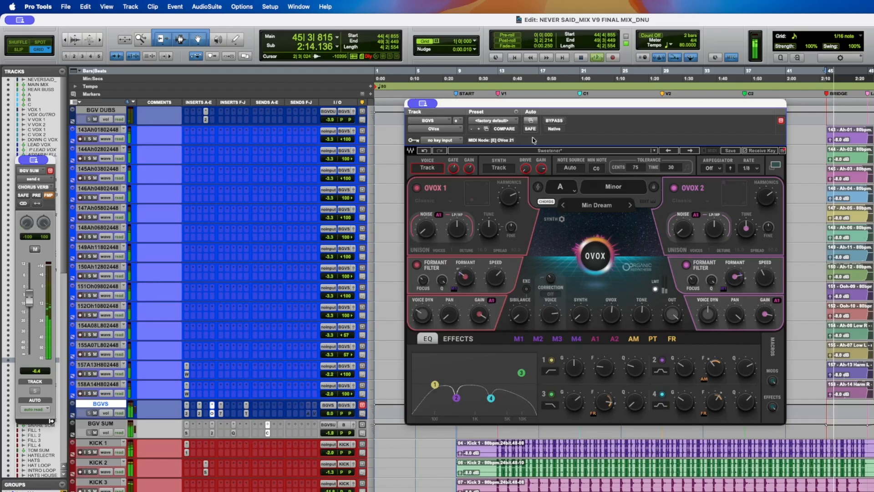
click(552, 121)
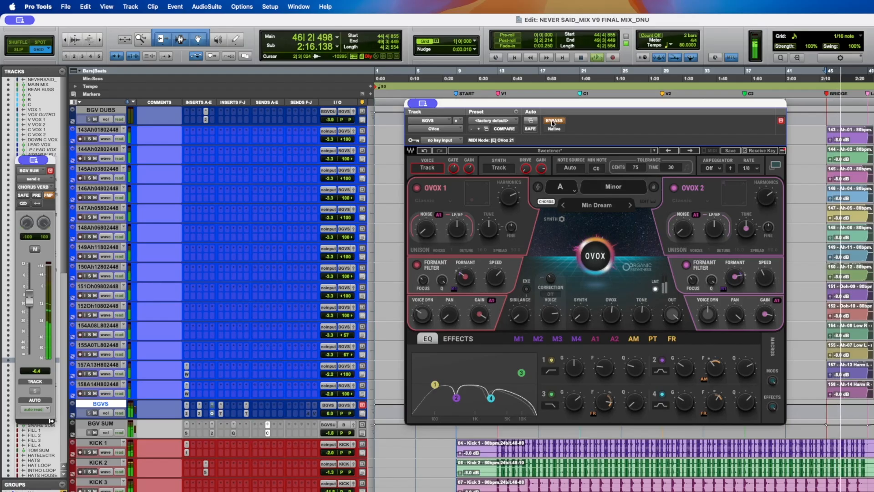
click(553, 121)
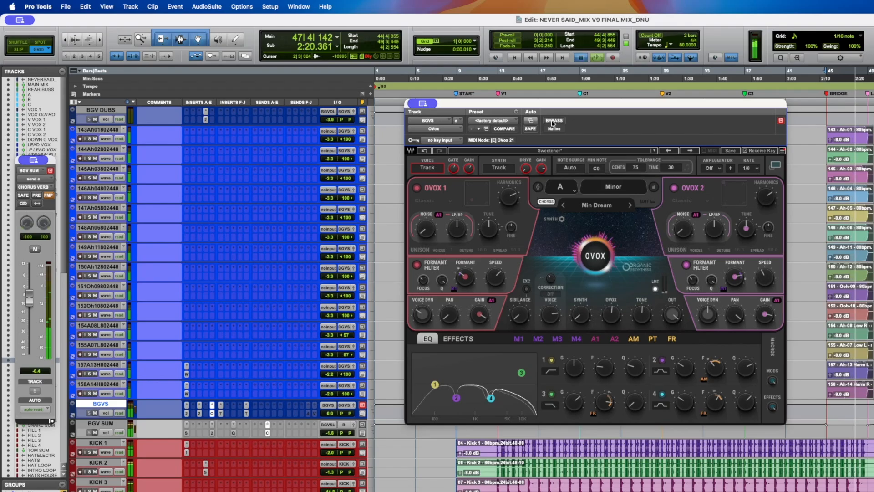
key(space)
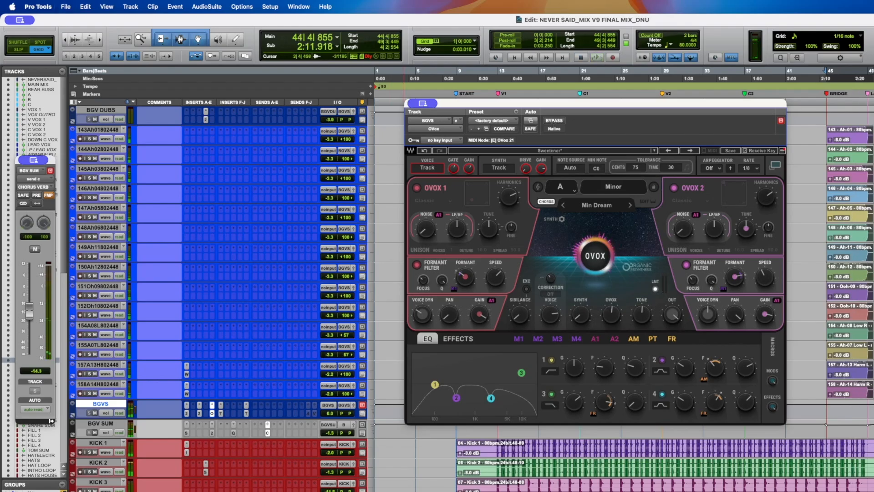
- Inspect the Pro-Q 4 curve on BGV SUM, then open the EQ3 7-Band on the BGVS bus
click(234, 433)
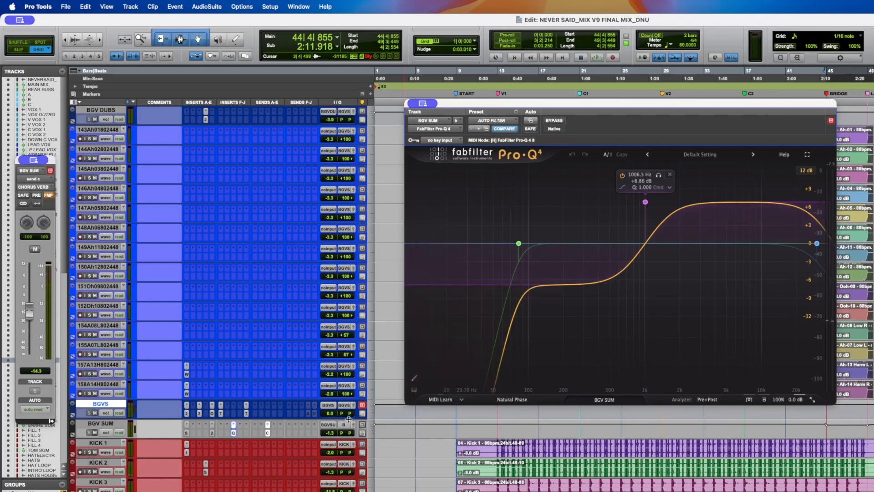
click(873, 182)
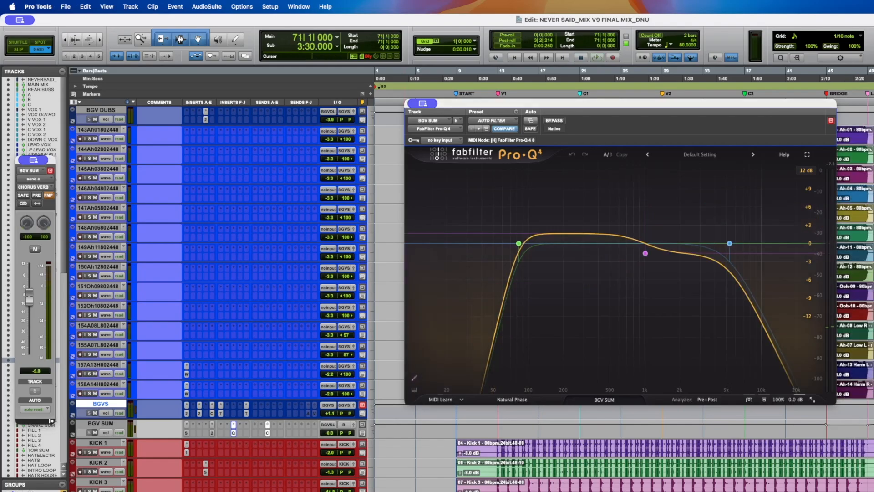
click(848, 138)
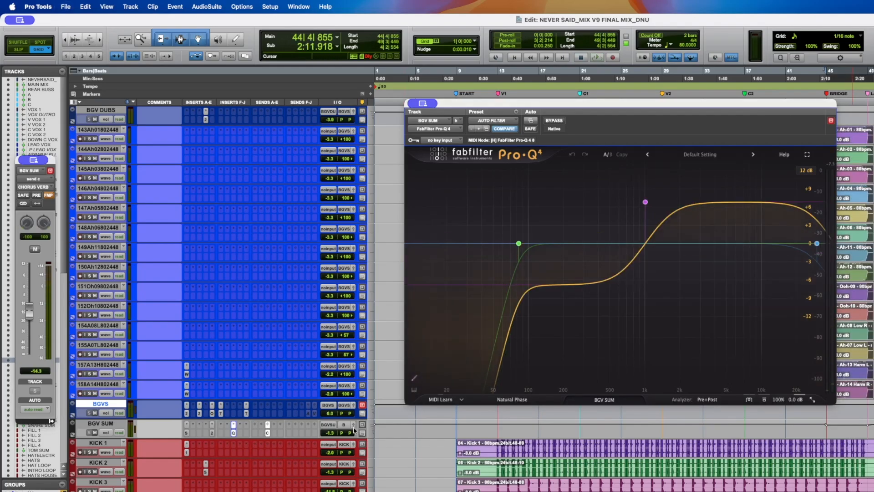
click(219, 414)
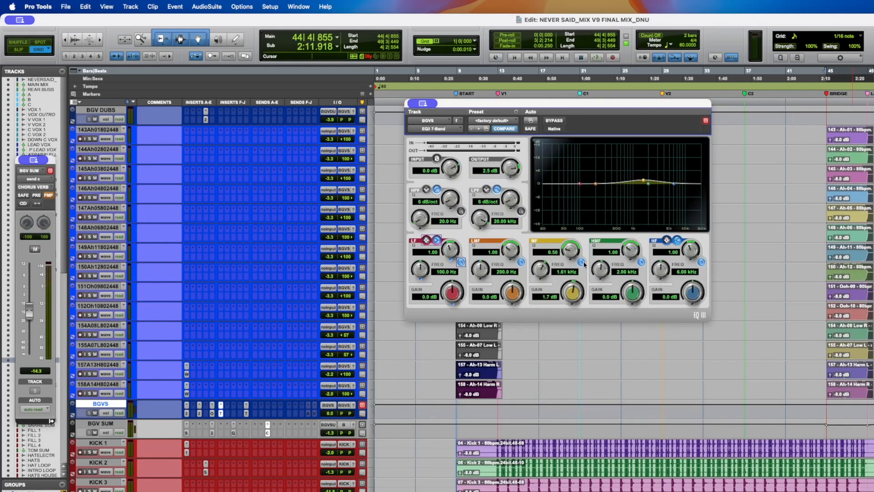
- Audition the BGVS bus with its EQ3 7-Band open, then open the TrueVerb insert on BGVS
key(space)
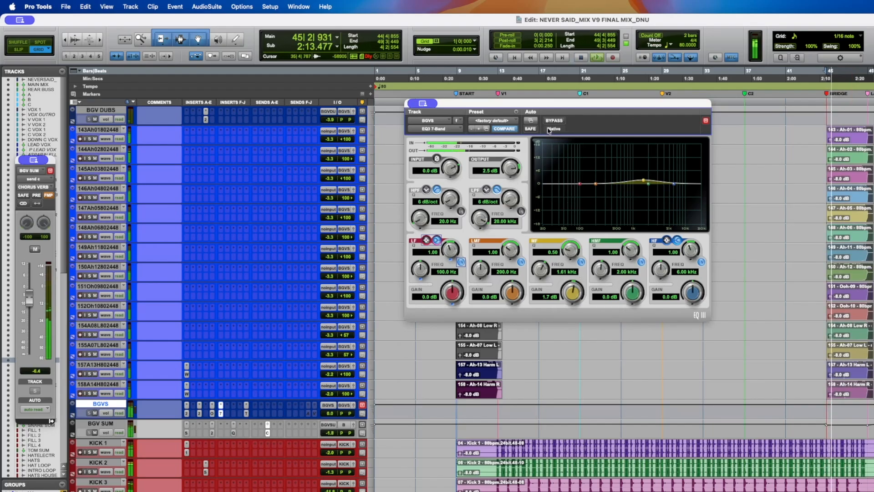
key(space)
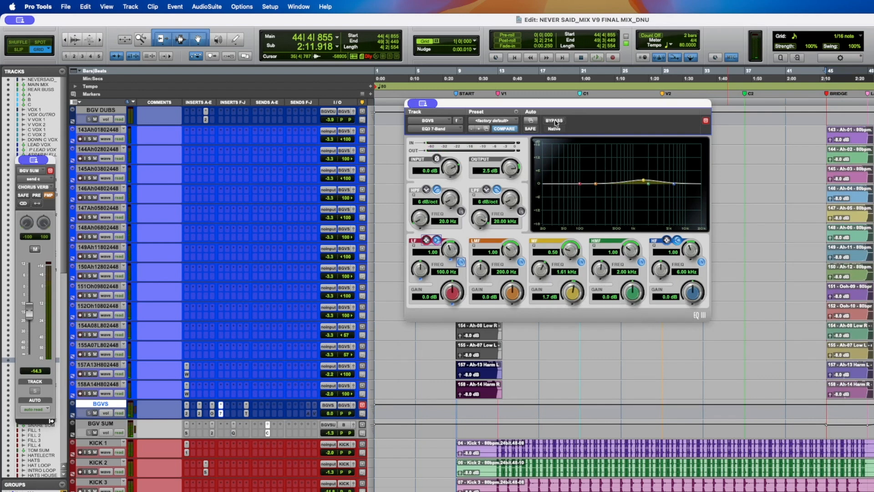
click(246, 413)
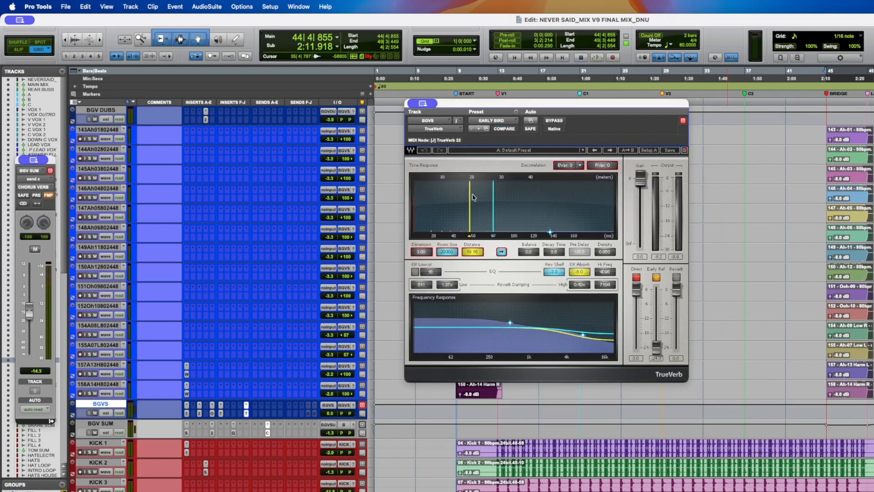
click(470, 388)
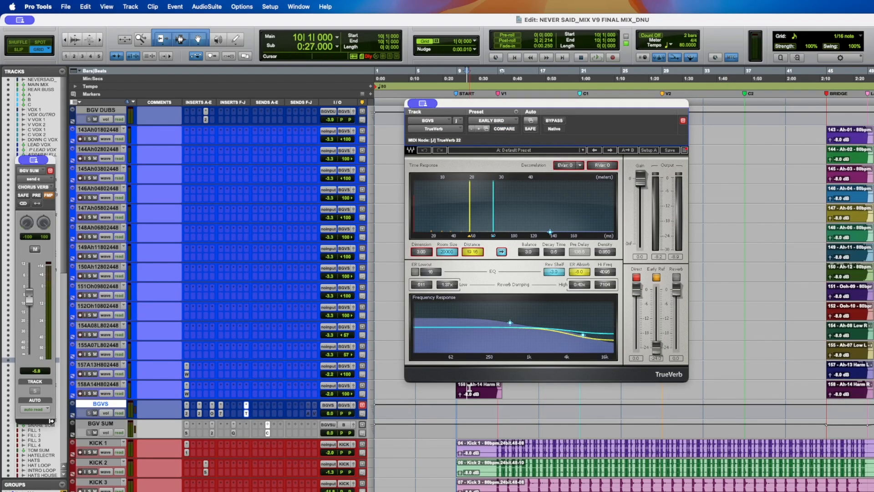
click(107, 413)
click(108, 413)
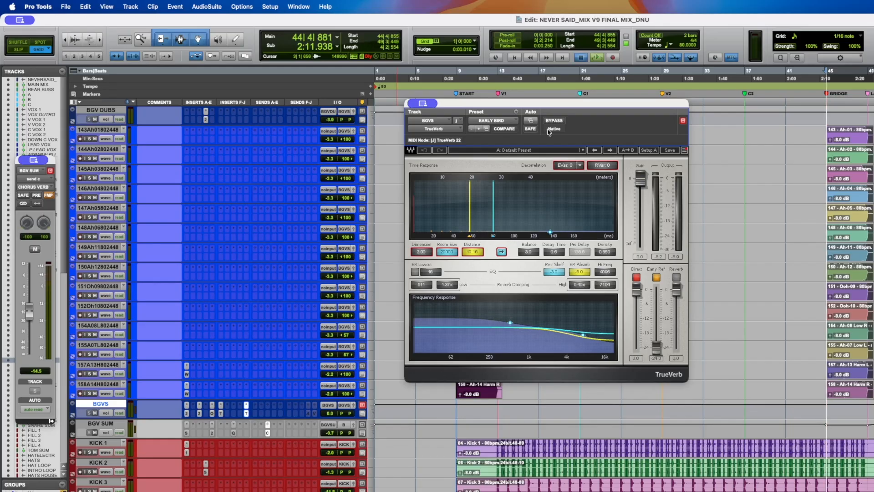
- Play the background vocals, comparing the sound with TrueVerb bypassed and engaged
key(space)
click(556, 122)
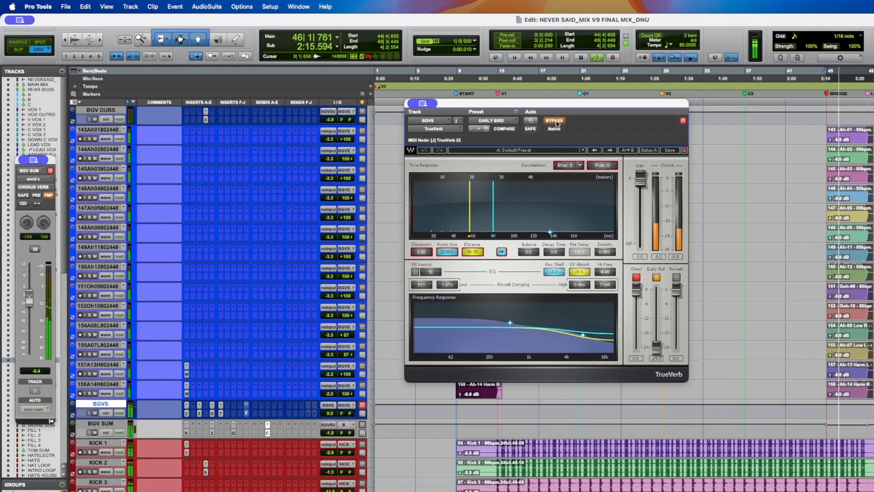
click(556, 122)
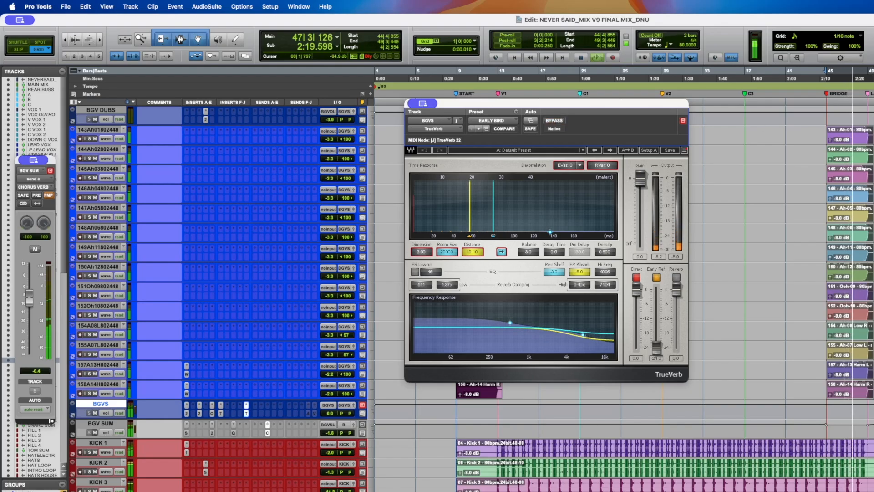
key(space)
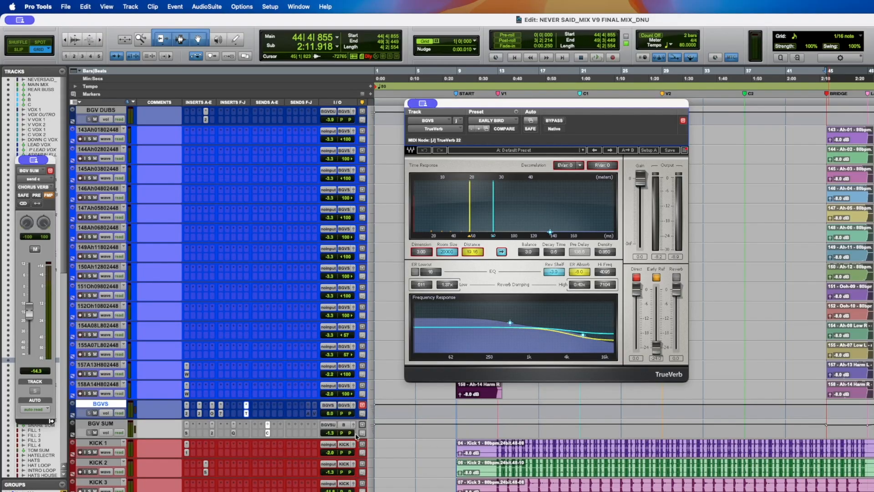
- Lower the TrueVerb Distance on BGVS to about 12 and play the background vocals
mouse_move(475, 254)
mouse_down()
mouse_move(475, 269)
mouse_move(476, 255)
mouse_up()
key(space)
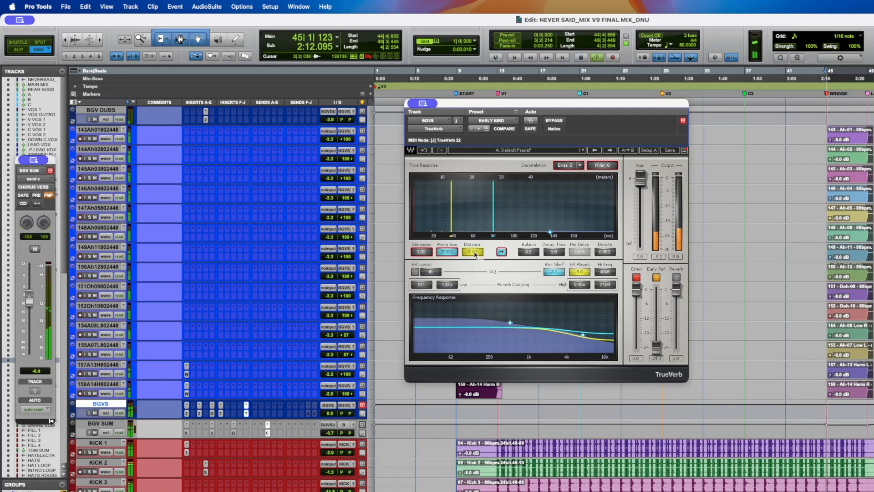
- Try raising the TrueVerb Distance to about 40, undo those changes and save the session
drag(475, 255, 475, 224)
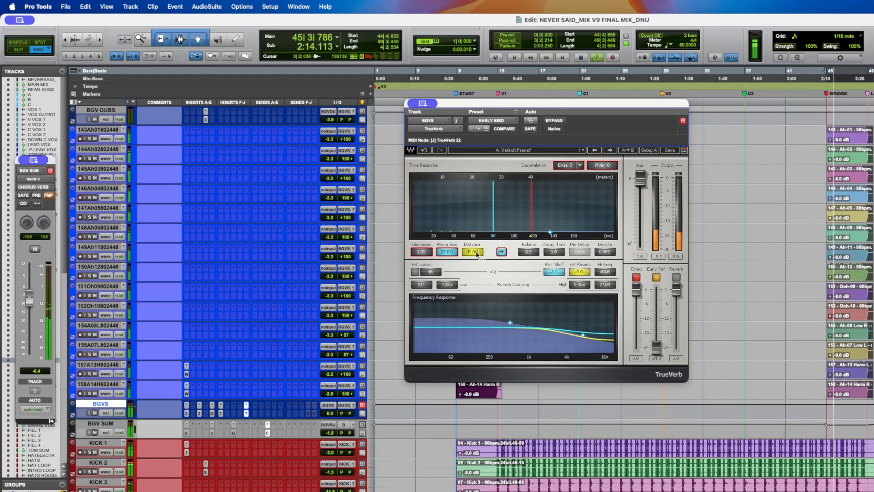
drag(477, 254, 477, 292)
drag(472, 254, 472, 221)
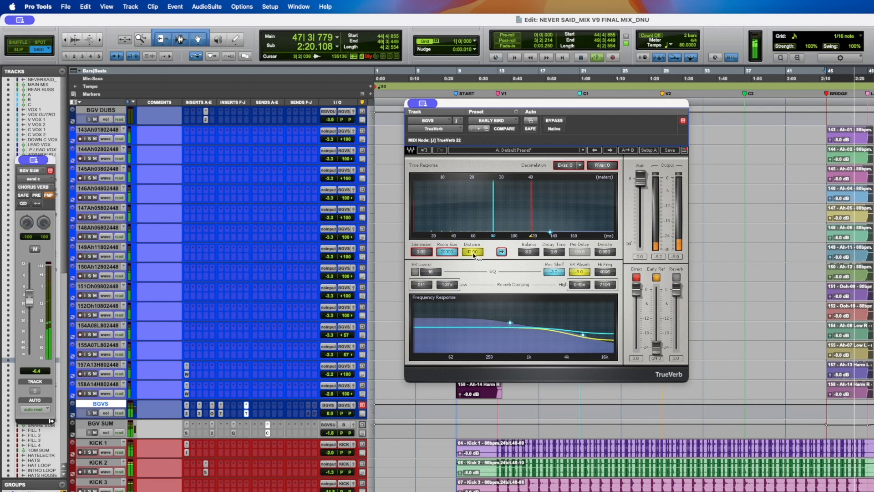
key(space)
click(425, 150)
click(425, 150)
click(425, 150)
key(super+s)
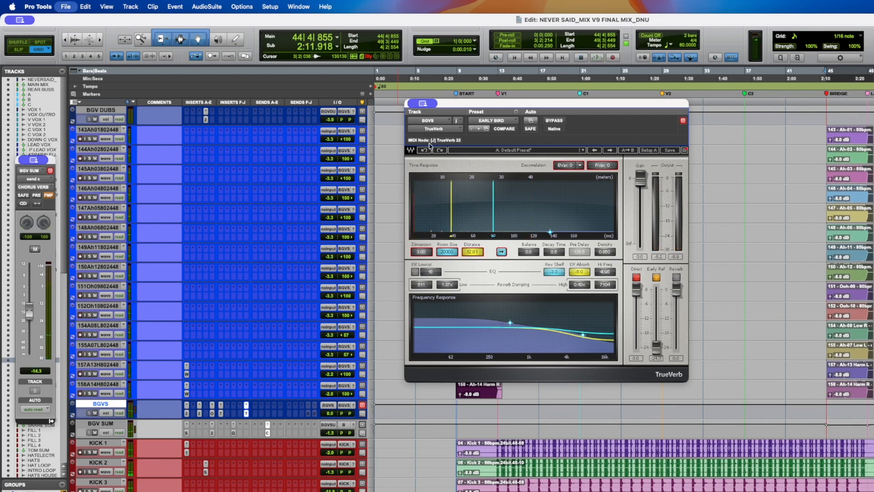
- Select the BGV SUM track and inspect its Sibilance and Lexicon 224 inserts and automation list
click(245, 416)
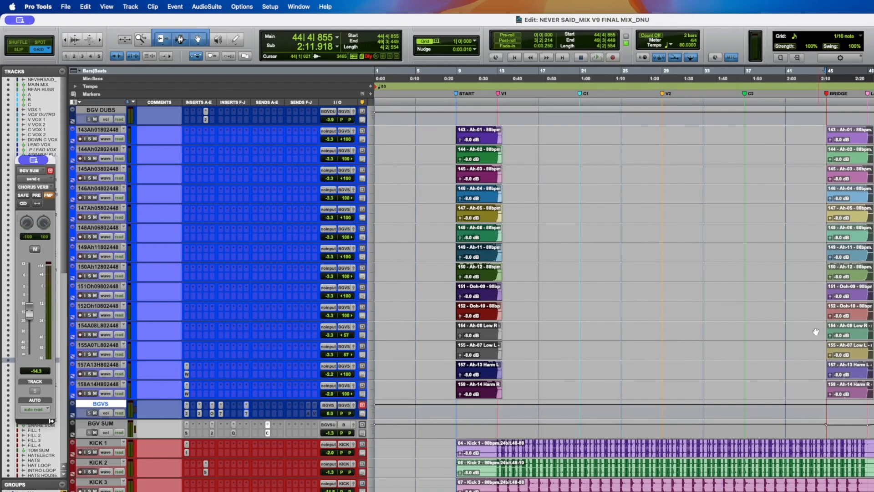
click(111, 426)
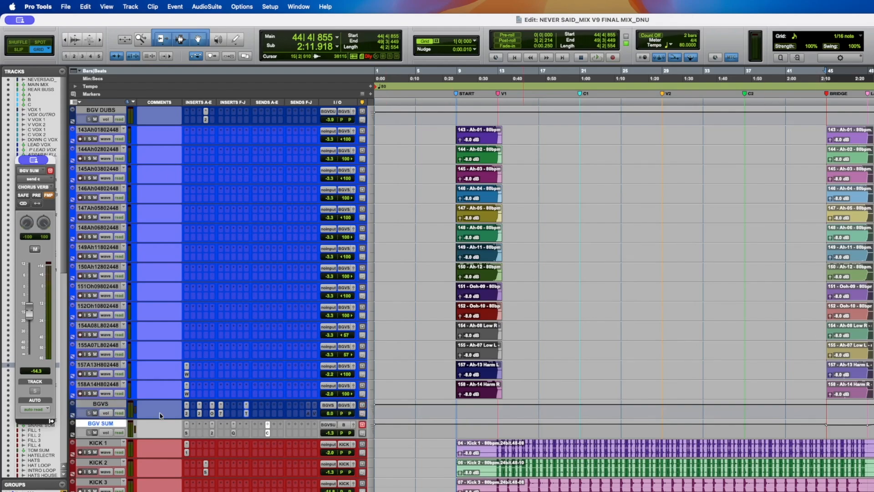
click(186, 433)
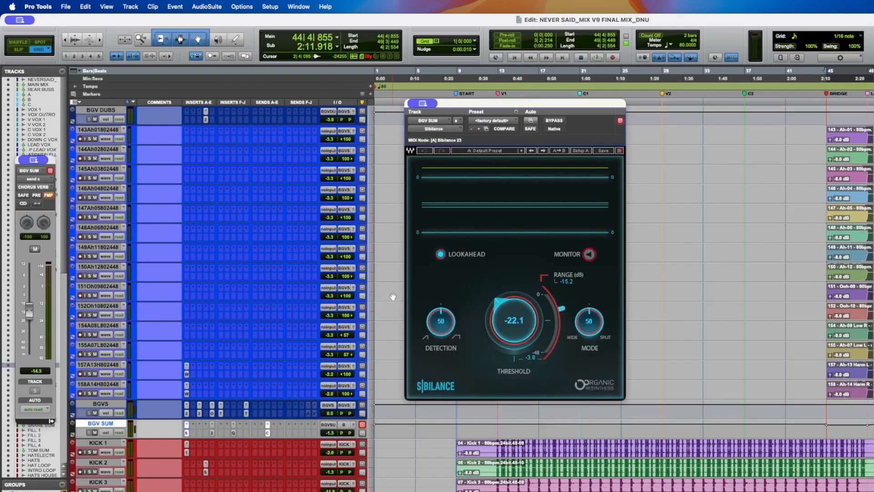
click(212, 433)
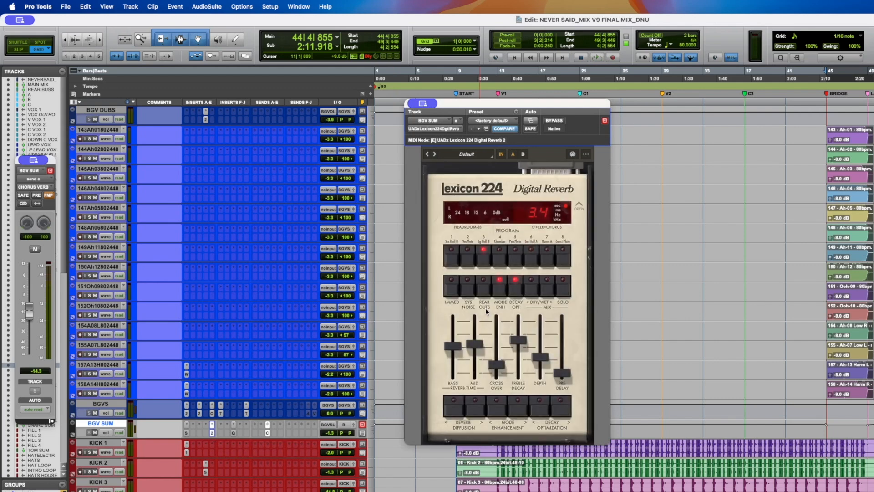
click(106, 433)
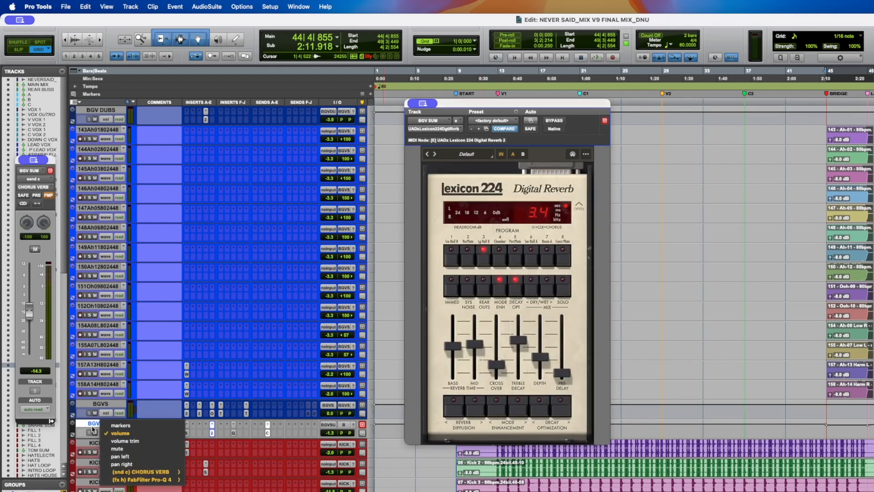
click(91, 427)
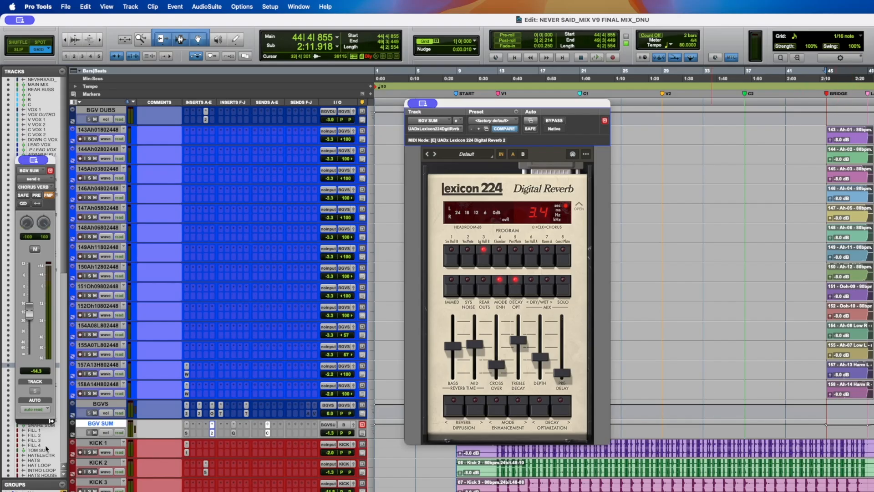
- Play the background vocals, comparing the Lexicon 224 on BGV SUM bypassed and engaged
click(89, 393)
key(space)
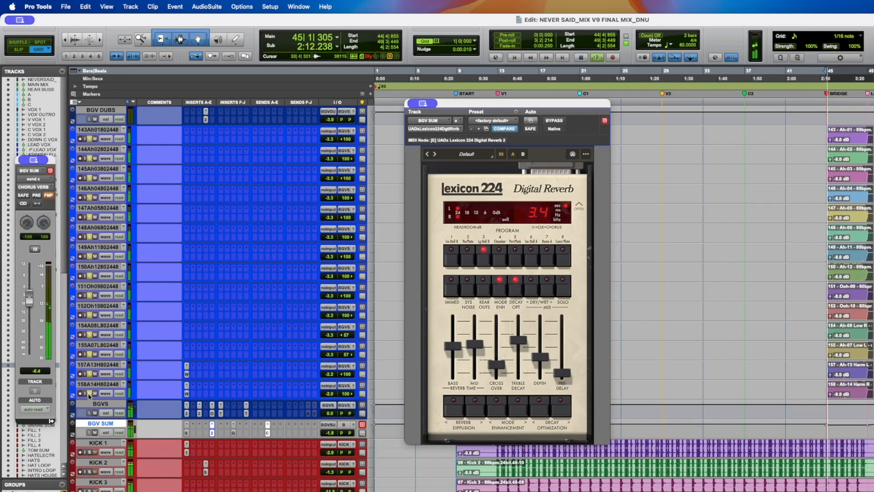
click(552, 122)
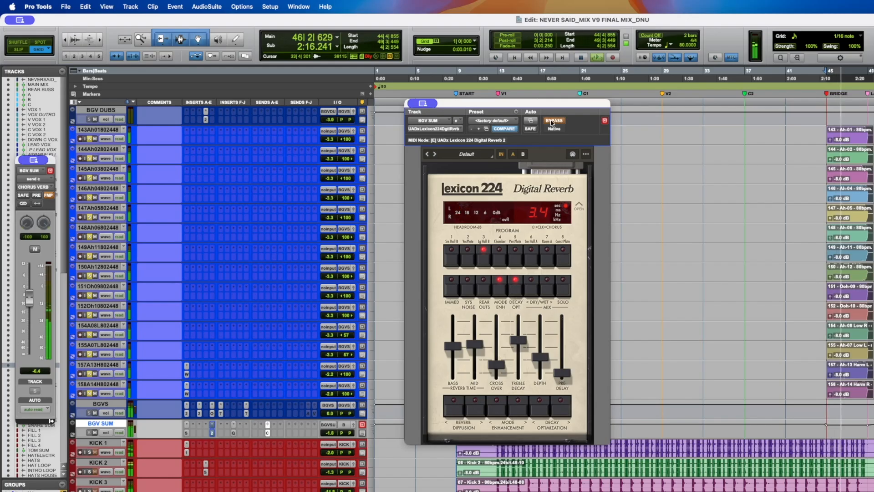
click(551, 122)
key(space)
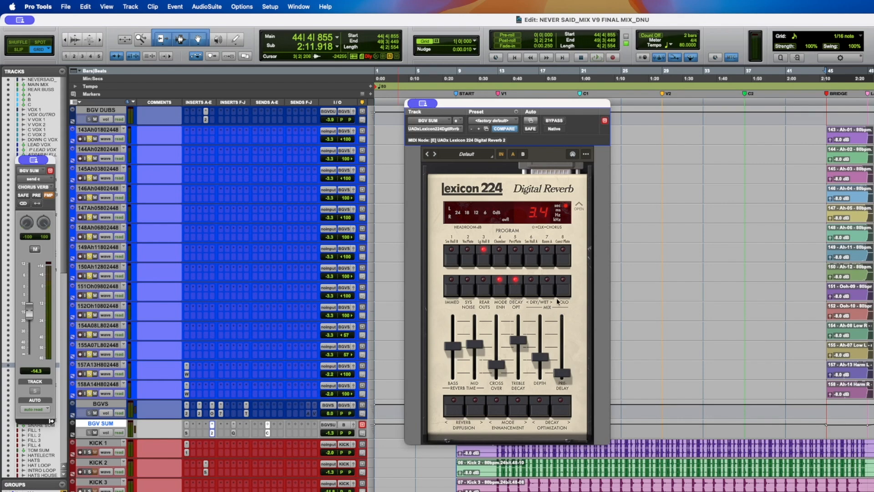
- Save the session and view the Pro-Q 4 curve on BGV SUM
click(546, 288)
key(super+s)
click(234, 434)
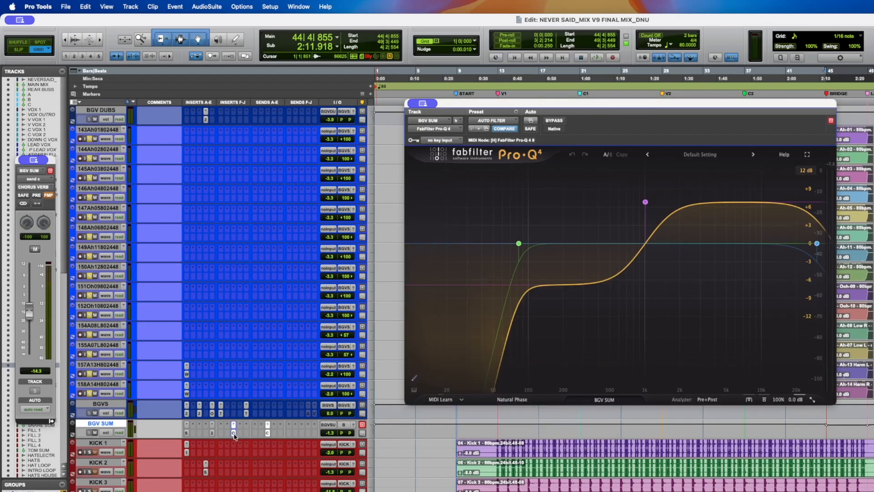
key(super+s)
- Reopen the Lexicon 224 and play the vocals with its insert bypassed and active, saving the session
click(212, 432)
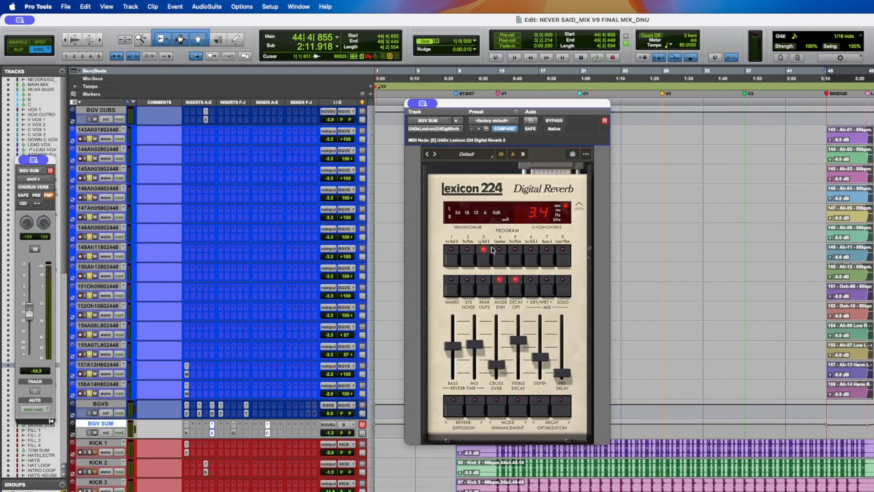
key(space)
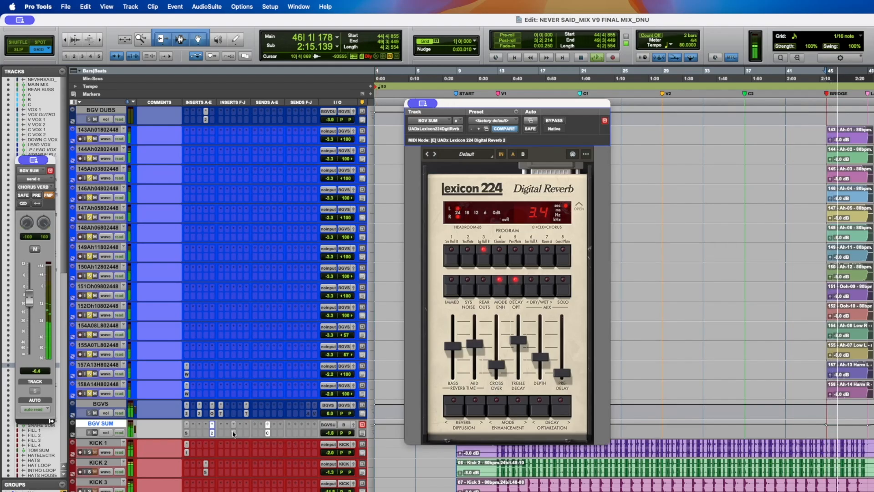
super+click(211, 434)
key(space)
key(super+s)
key(space)
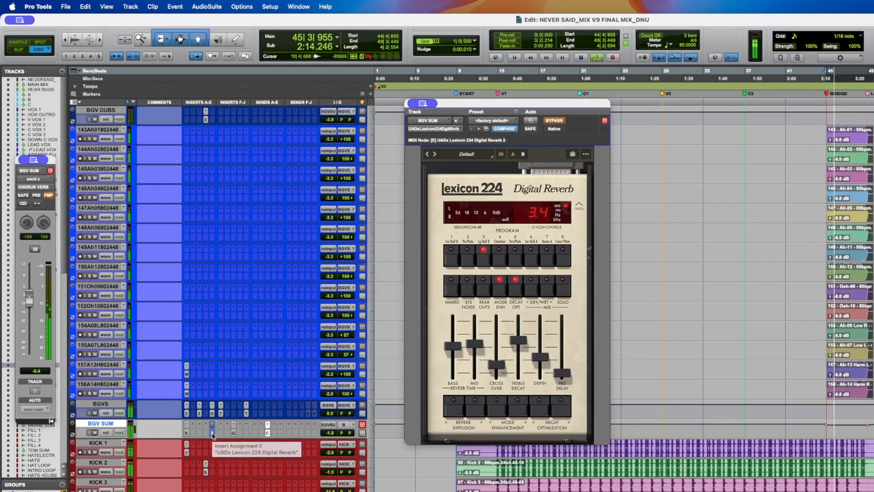
super+click(211, 435)
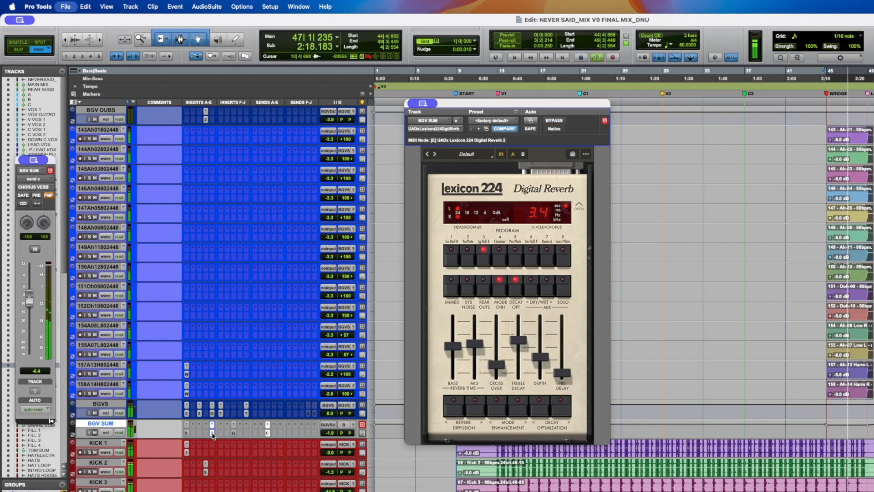
key(space)
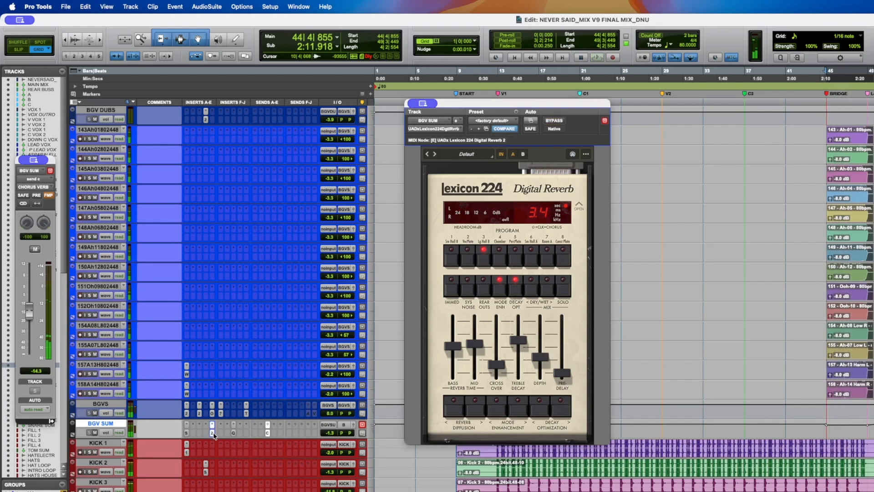
- Reopen the TrueVerb on BGVS and the Lexicon 224 on BGV SUM for comparison
click(246, 414)
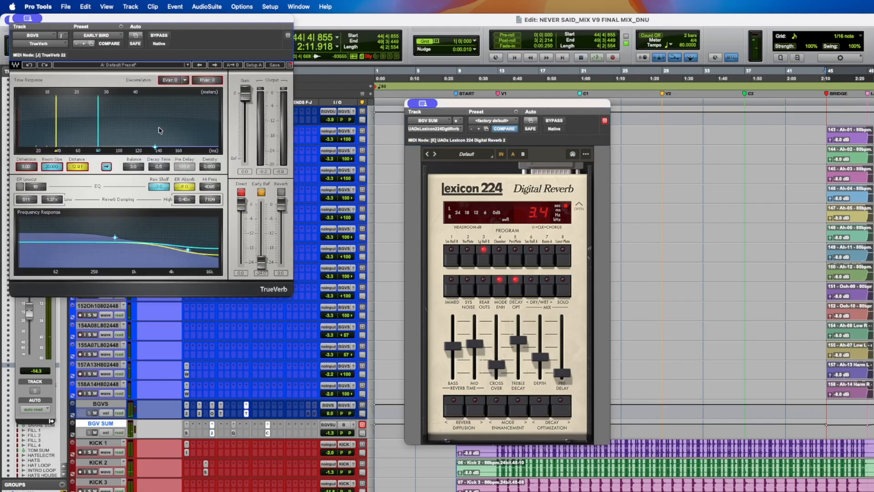
drag(100, 23, 211, 84)
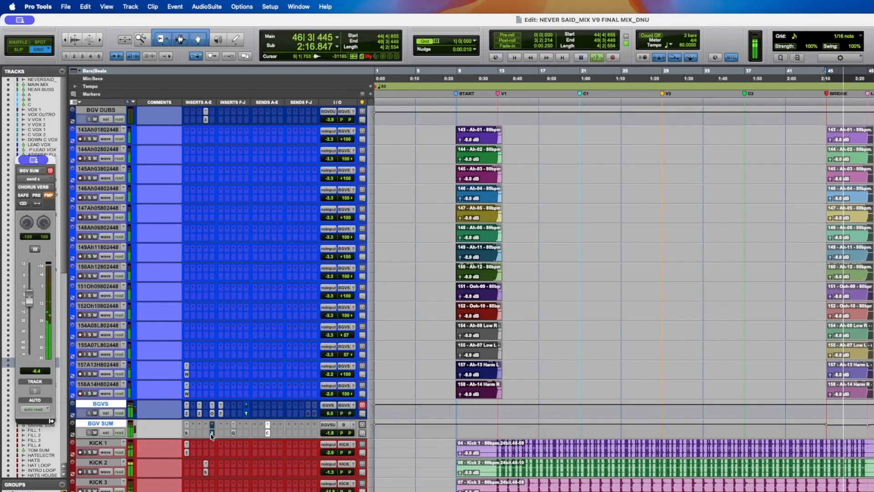
click(246, 413)
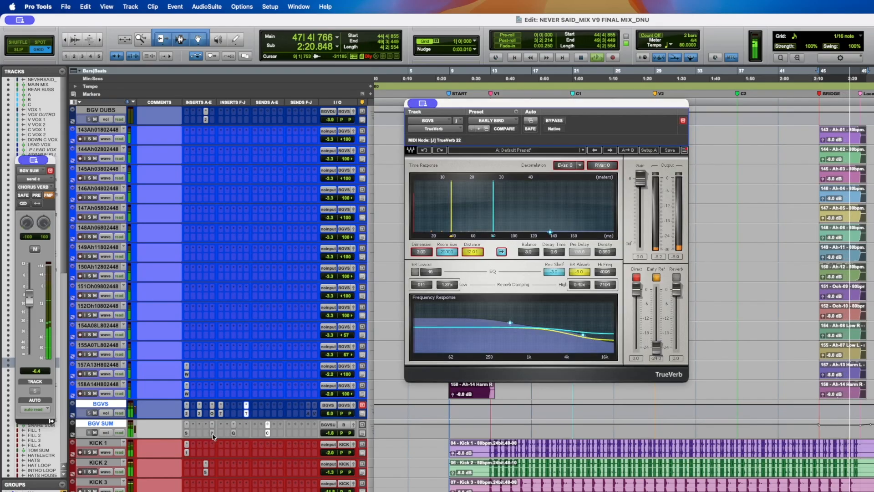
click(211, 433)
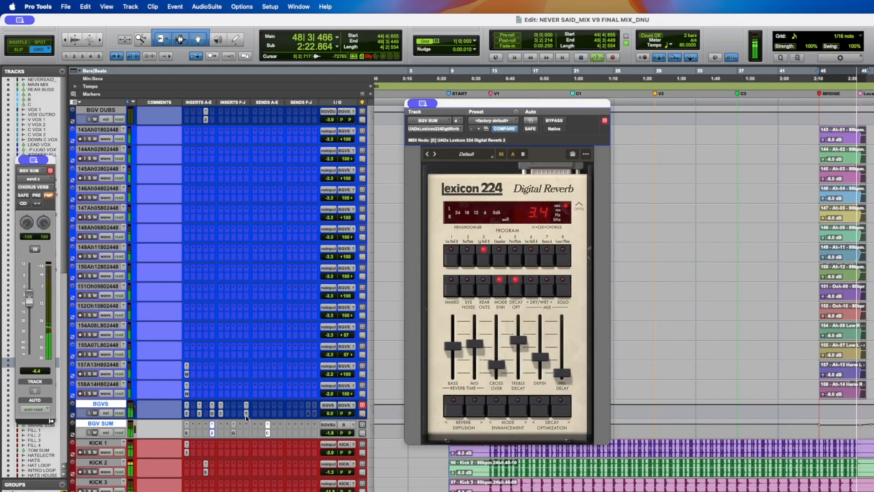
- Open the Pro-Q 4 on BGV SUM and check its band automation parameters for the track
click(246, 413)
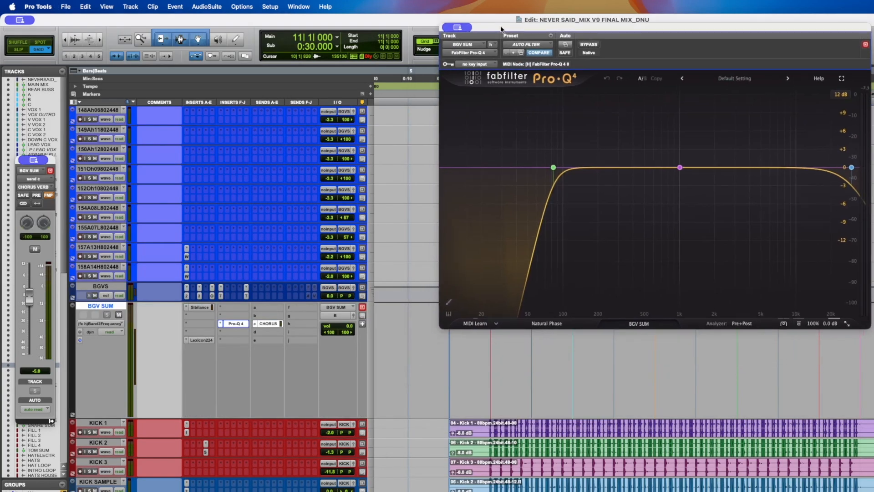
scroll(442, 378, up, 3)
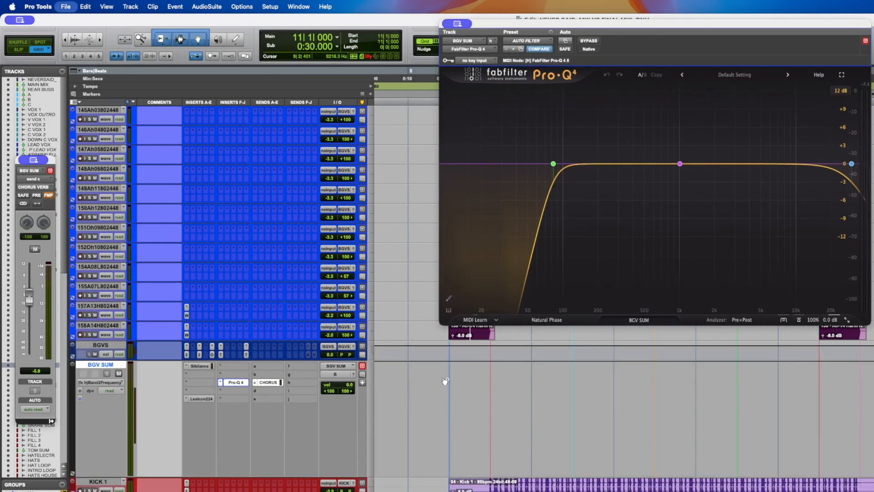
click(116, 384)
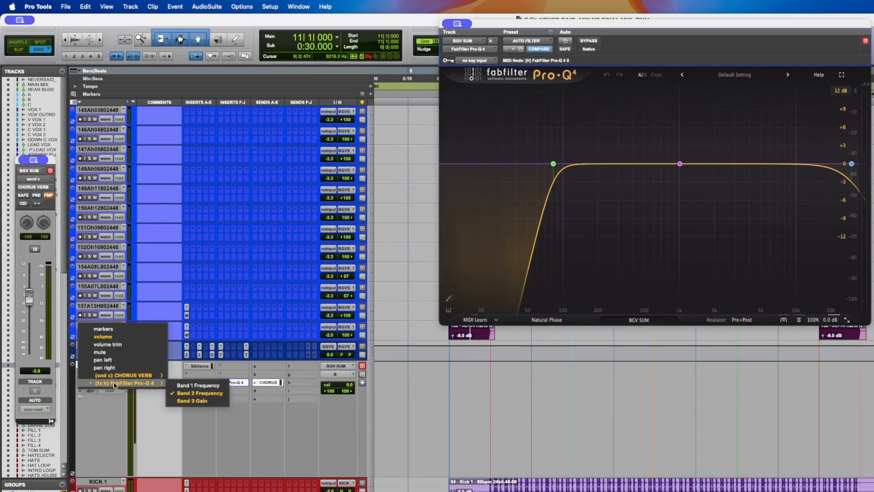
click(871, 408)
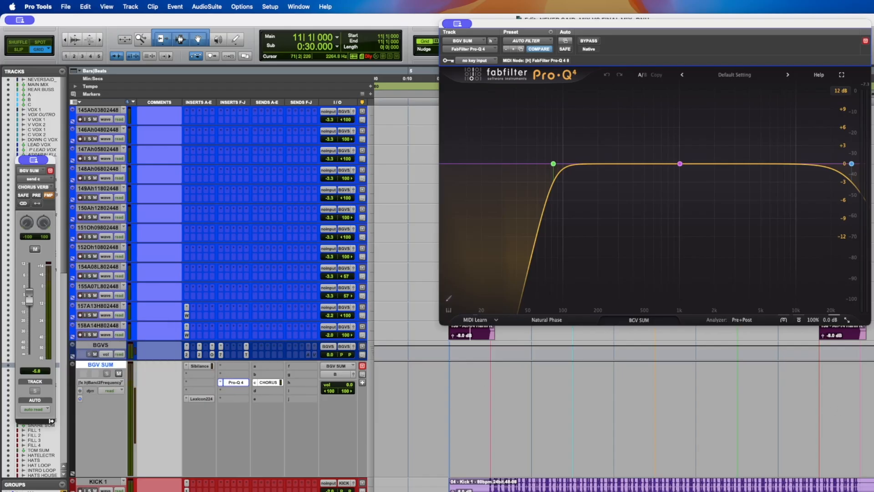
- Play the backing vocals from several song positions to hear the automated Pro-Q 4 curve on BGV SUM
click(873, 400)
click(846, 404)
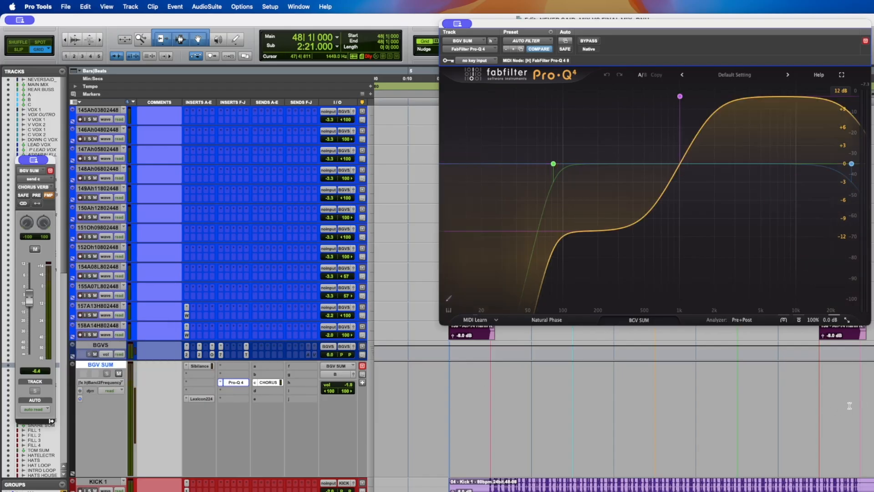
click(480, 392)
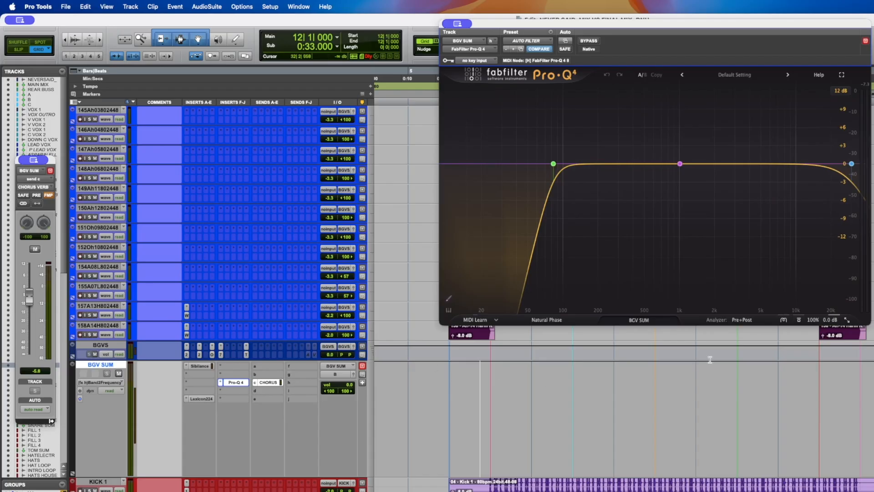
click(468, 393)
key(space)
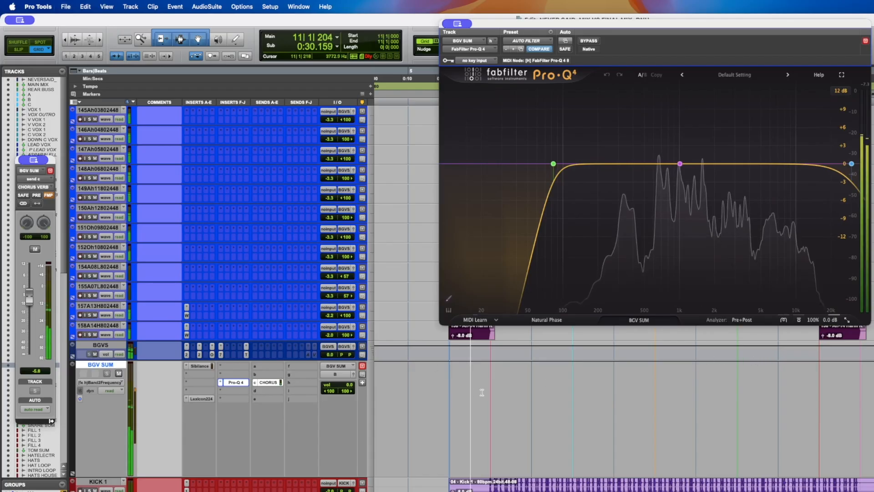
click(836, 391)
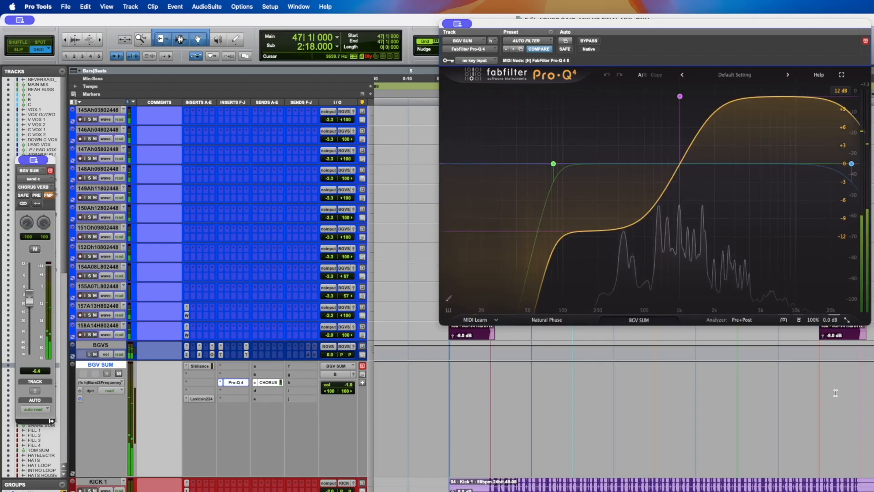
key(space)
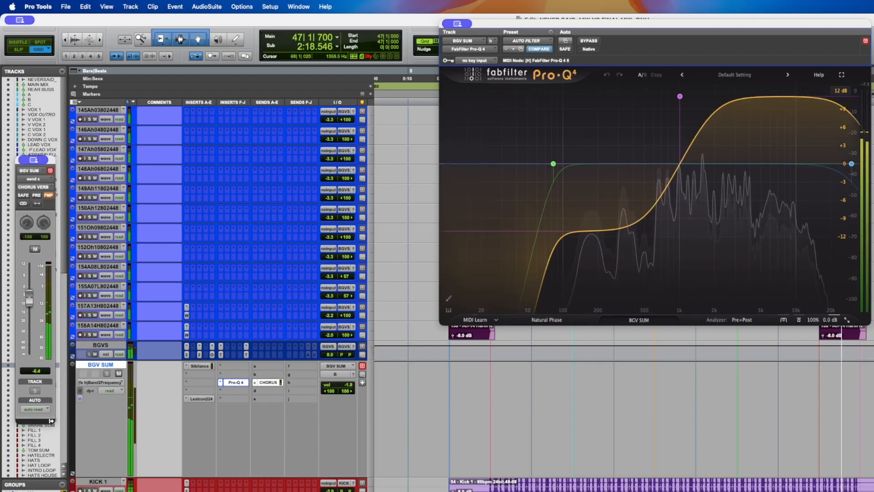
key(space)
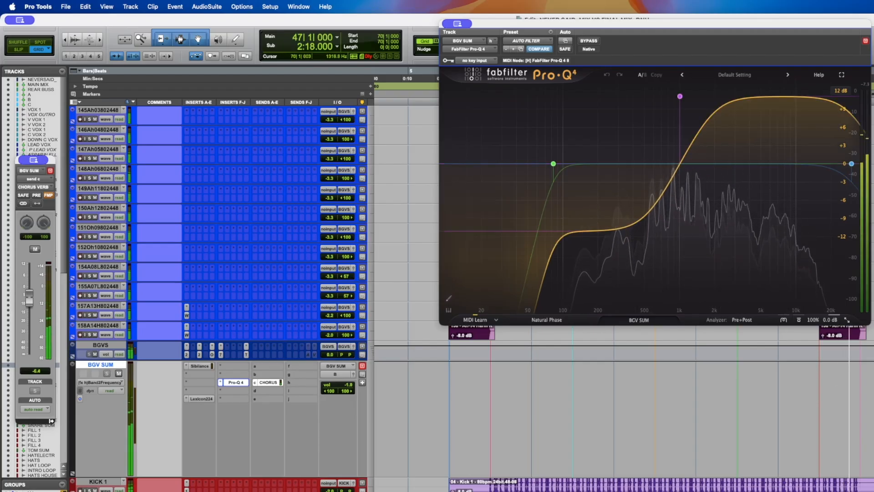
click(873, 391)
key(space)
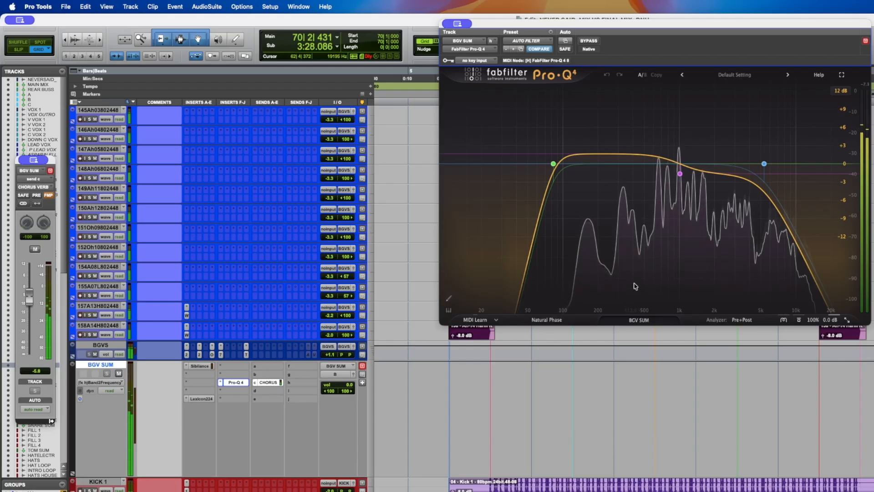
key(space)
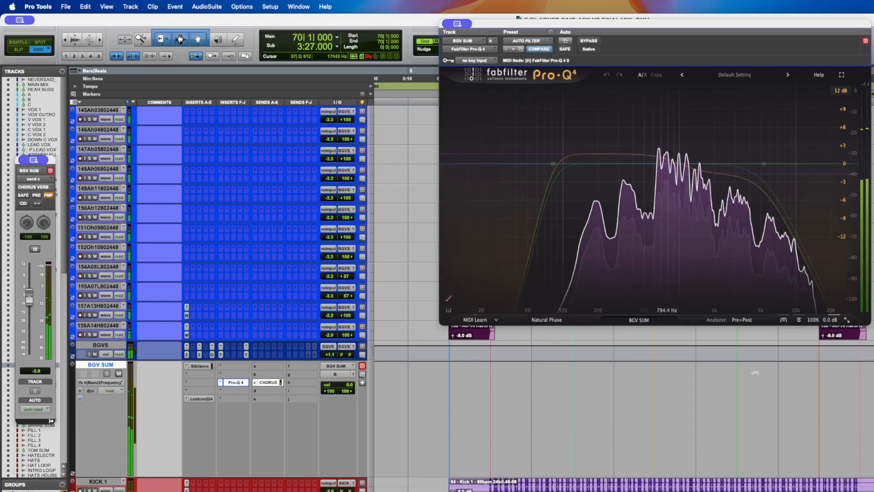
click(833, 397)
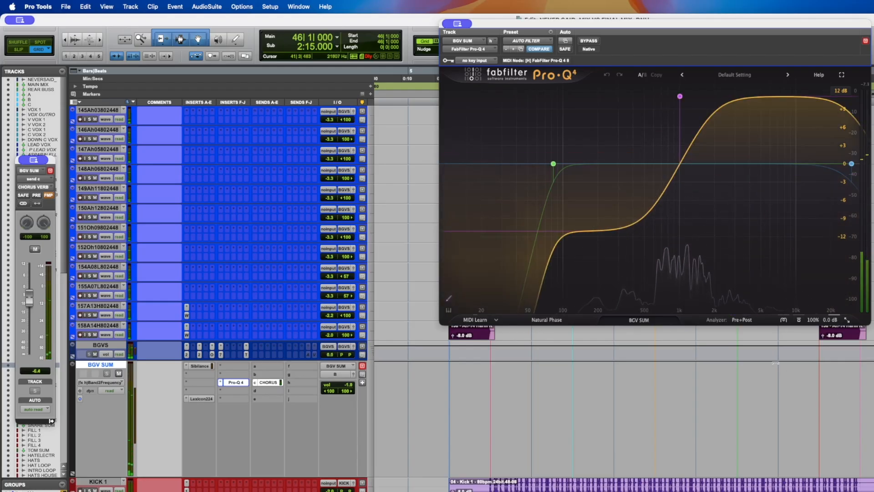
- Briefly open the OVox insert on BGVS, play the vocals again and dismiss the CPU alert
click(213, 355)
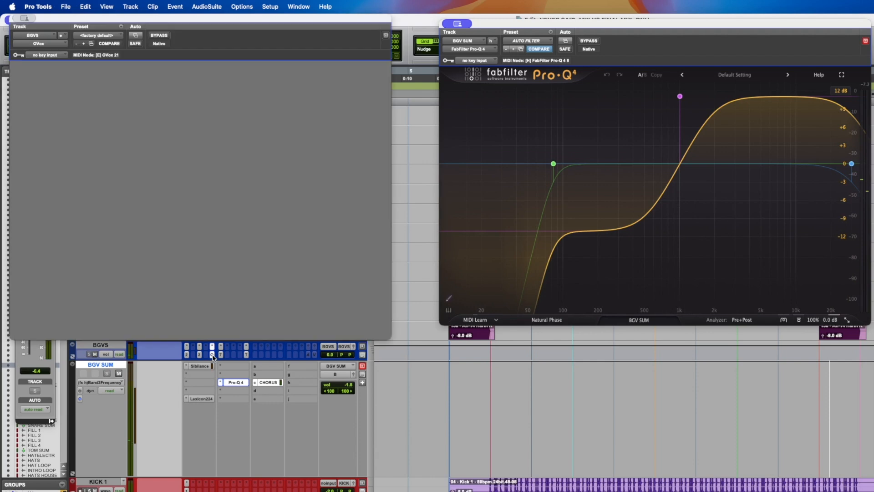
click(212, 355)
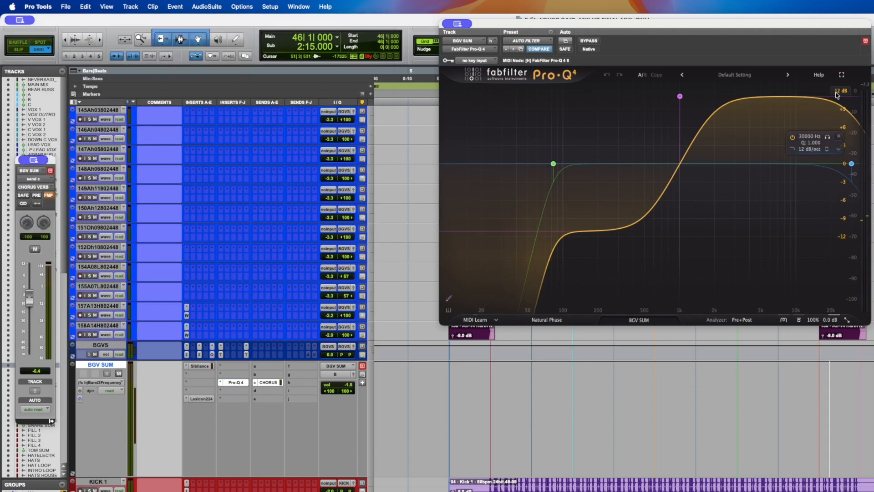
key(space)
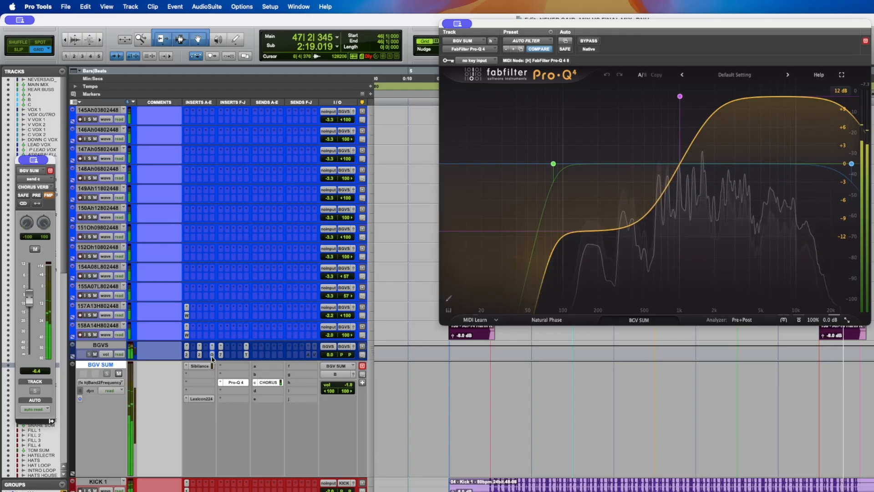
key(space)
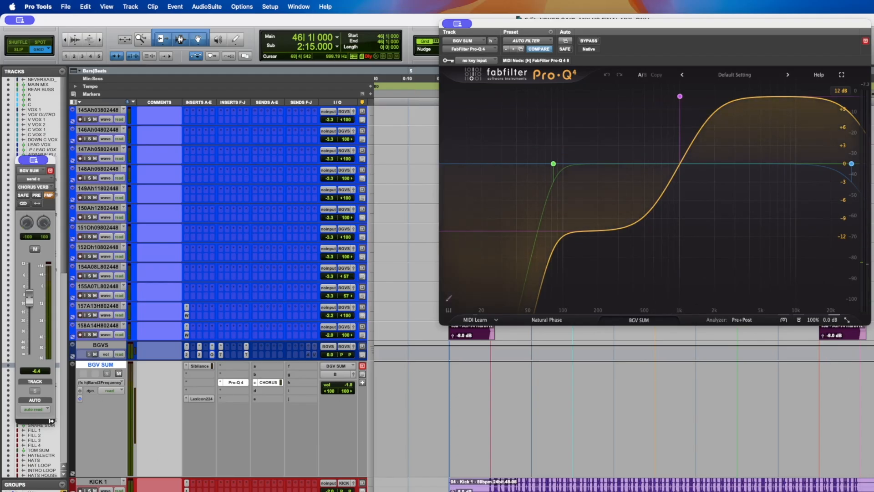
click(872, 409)
key(space)
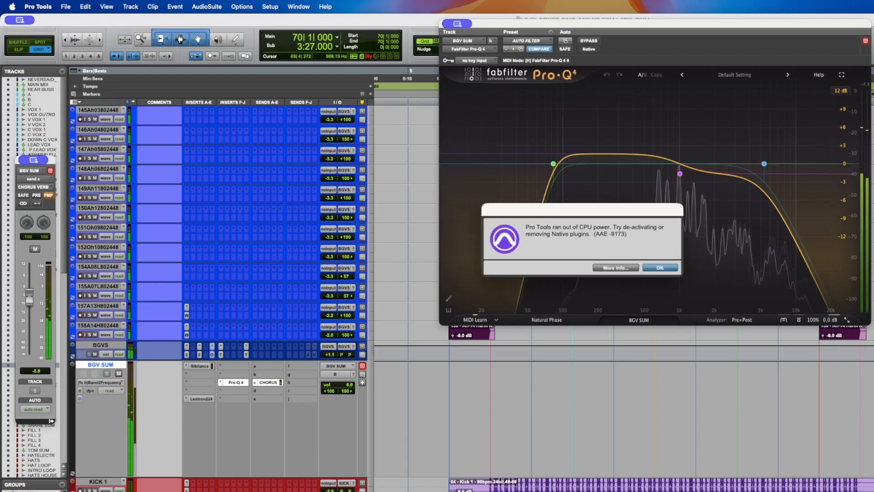
key(Return)
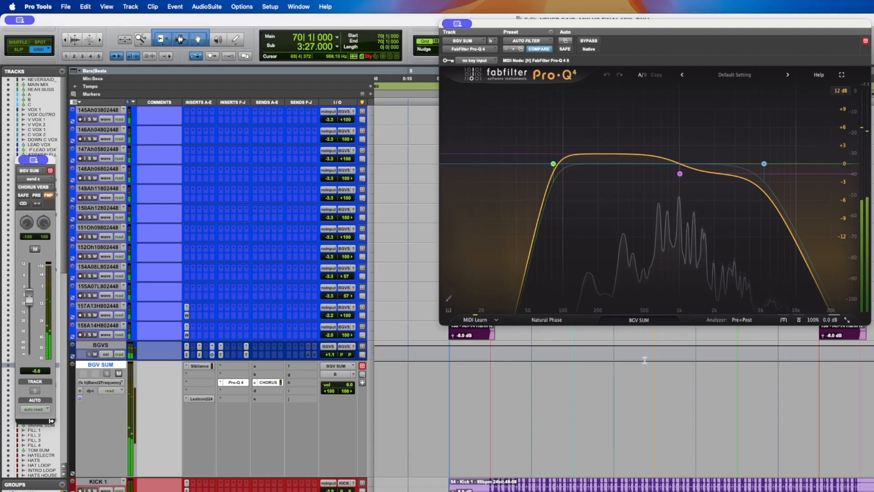
- Close the Pro-Q 4 window and retry playback, dismissing the CPU alert
click(232, 381)
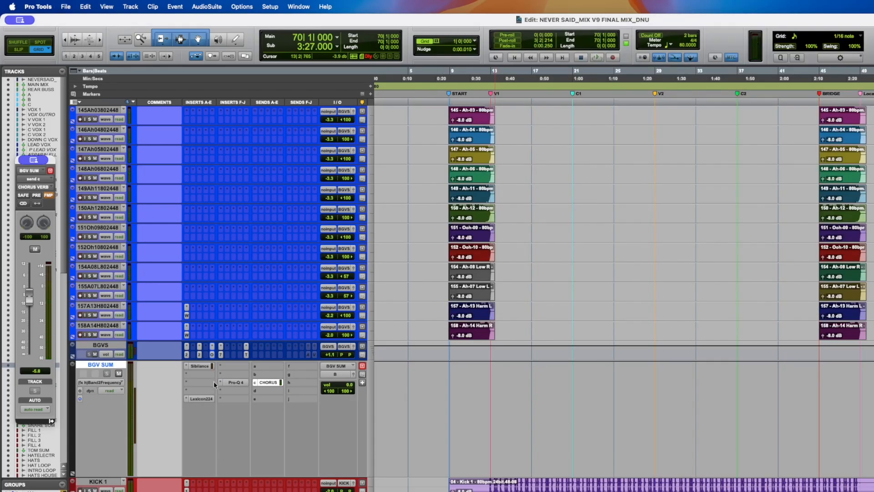
key(space)
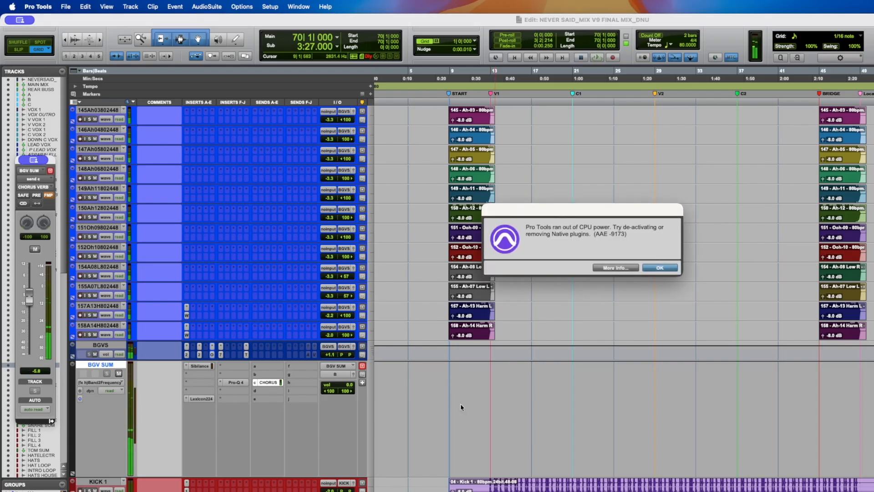
key(Return)
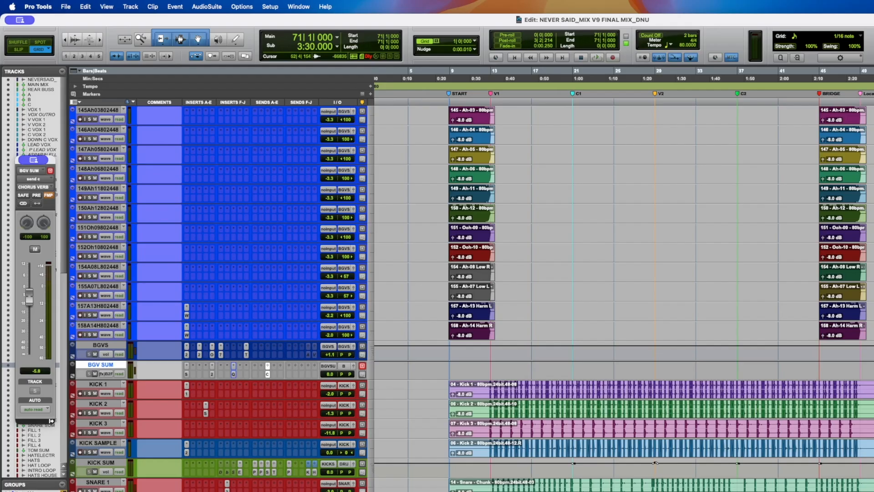
- Select the chorus vocal tracks from C VOX DOUBLE through 138VSR8024481 and save the session
click(484, 368)
scroll(241, 380, up, 6)
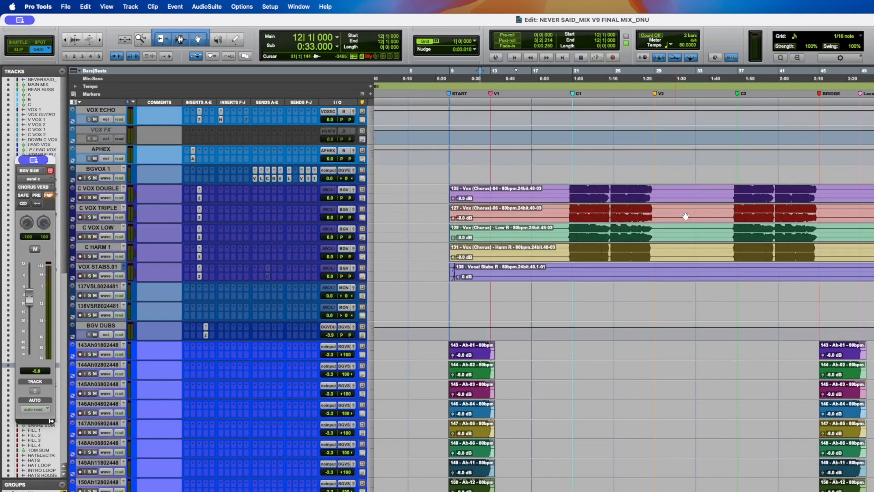
click(575, 192)
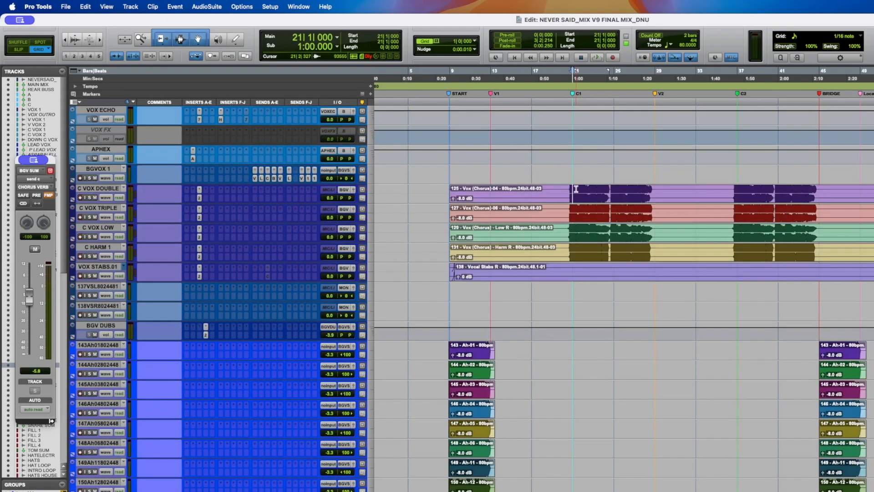
double_click(108, 191)
shift+click(109, 267)
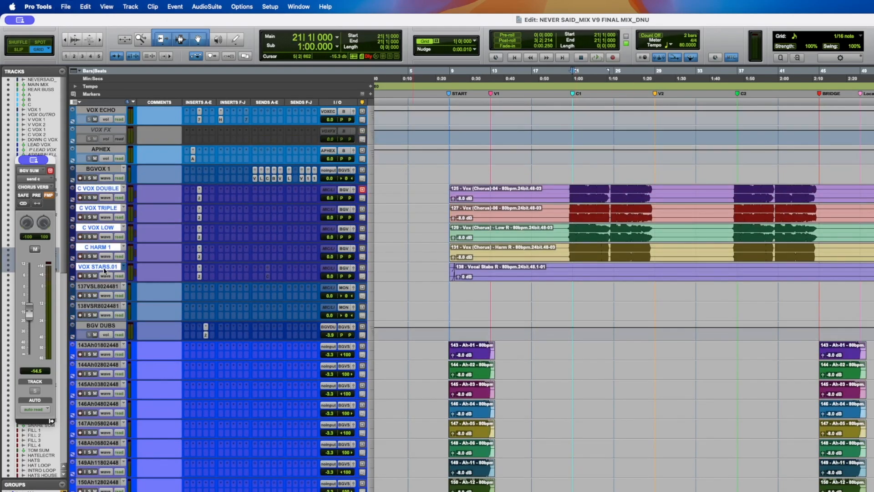
shift+click(94, 308)
click(89, 297)
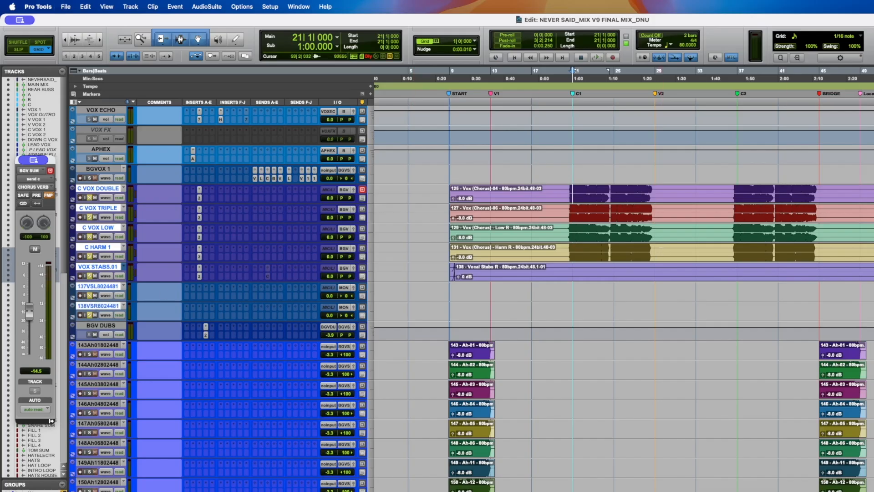
drag(869, 251, 873, 250)
key(super+s)
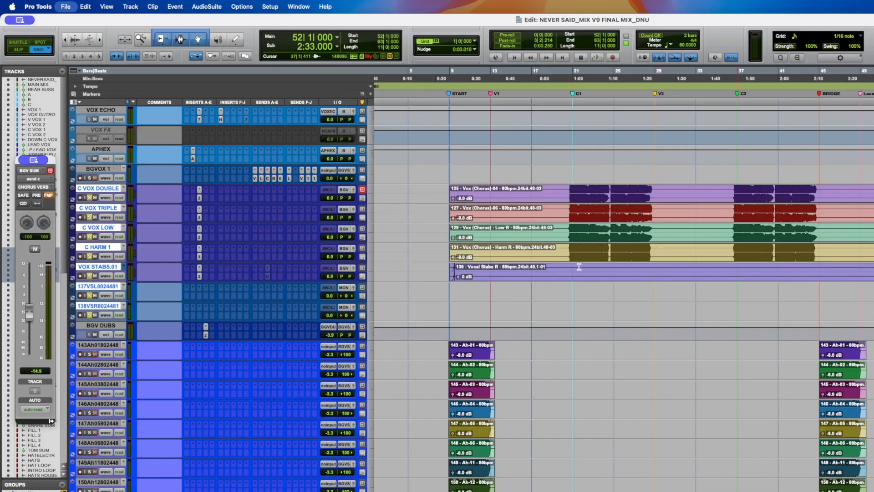
- Play the chorus vocals from the first chorus marker and save the session
click(572, 192)
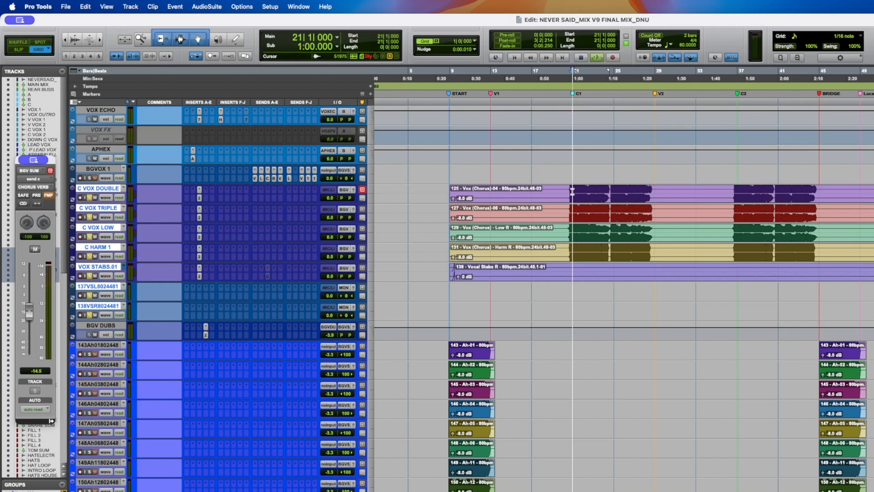
key(space)
key(super+s)
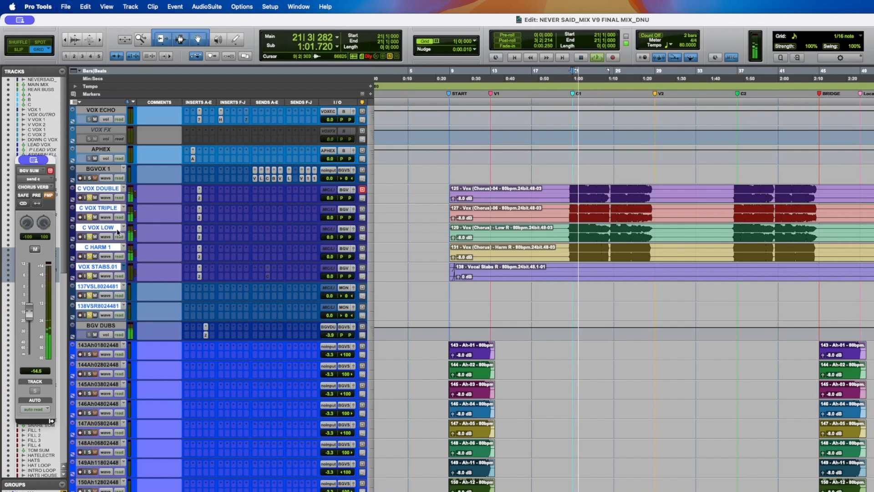
scroll(118, 231, up, 1)
scroll(117, 229, up, 6)
scroll(117, 229, down, 5)
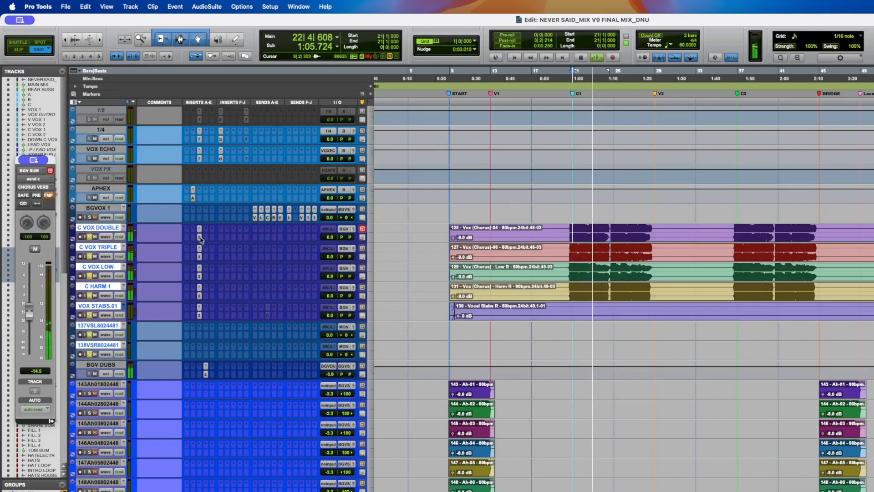
key(space)
- Open the Scheps Omni Channel on C VOX DOUBLE and play it while positioning the plugin window
click(200, 238)
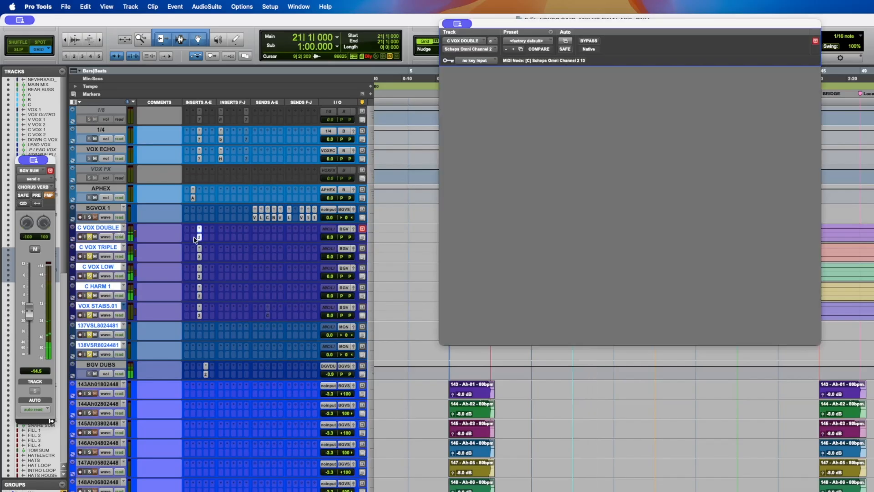
drag(542, 28, 339, 55)
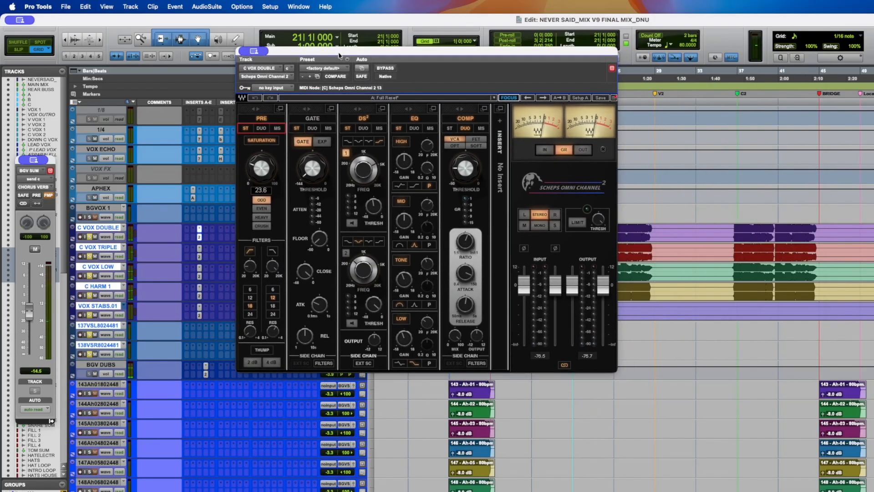
key(space)
drag(349, 53, 326, 58)
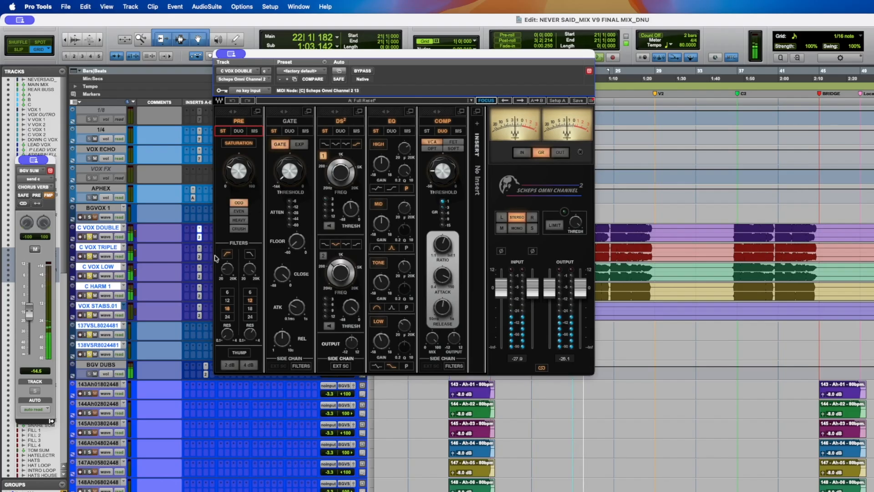
- Compare the Scheps Omni Channel settings on C VOX TRIPLE, C VOX LOW and C HARM 1 during playback
click(199, 248)
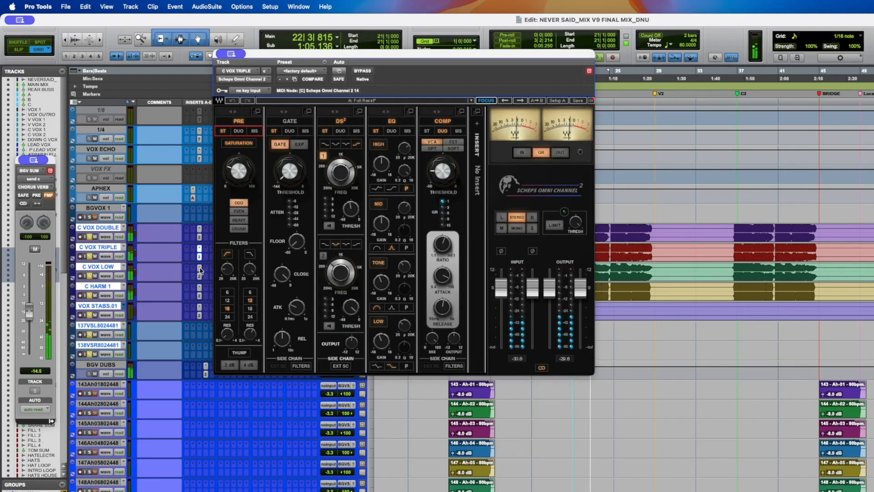
click(199, 268)
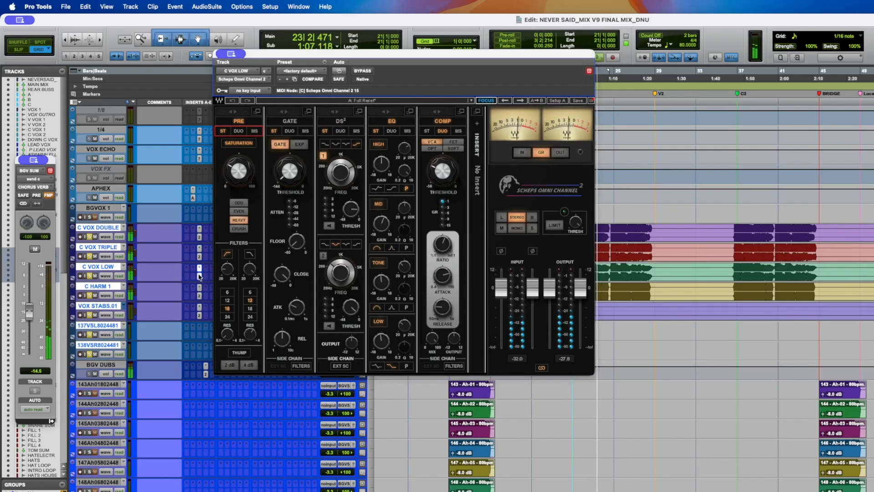
click(199, 287)
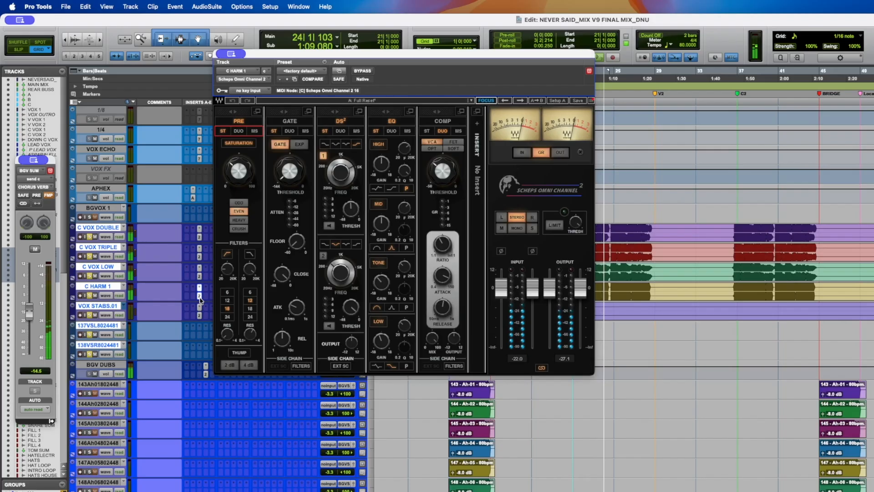
key(space)
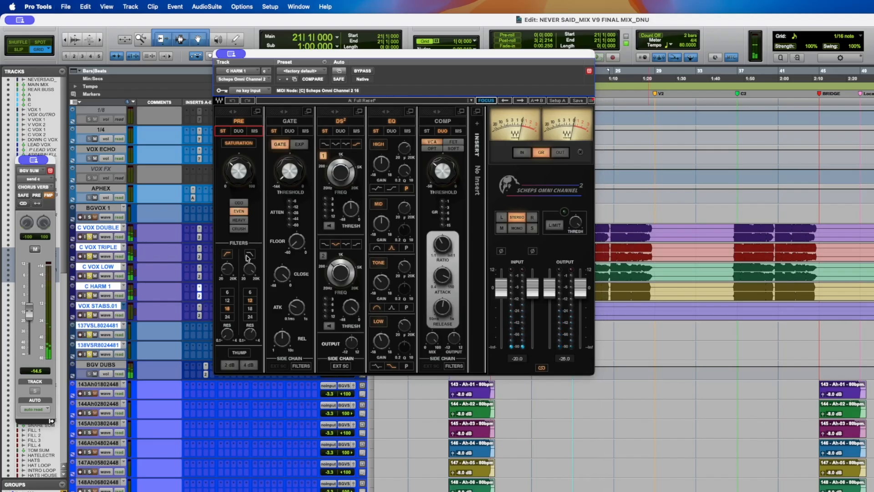
drag(246, 64, 384, 267)
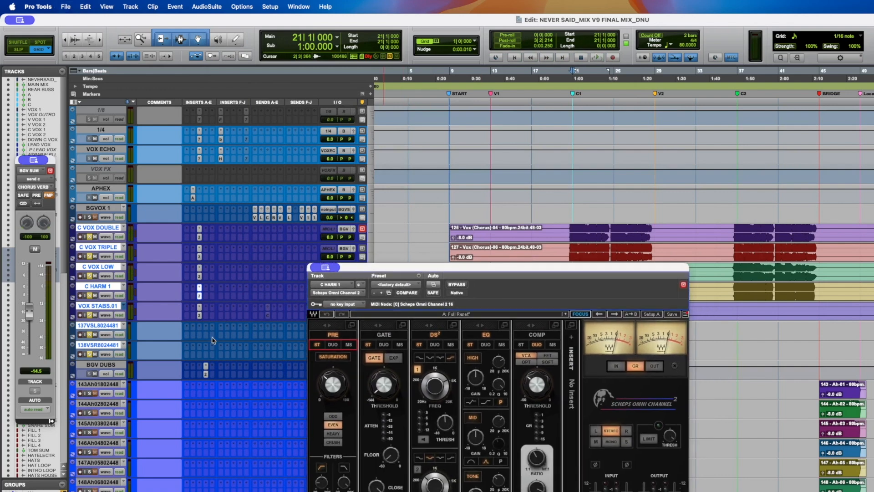
click(199, 277)
drag(377, 270, 314, 135)
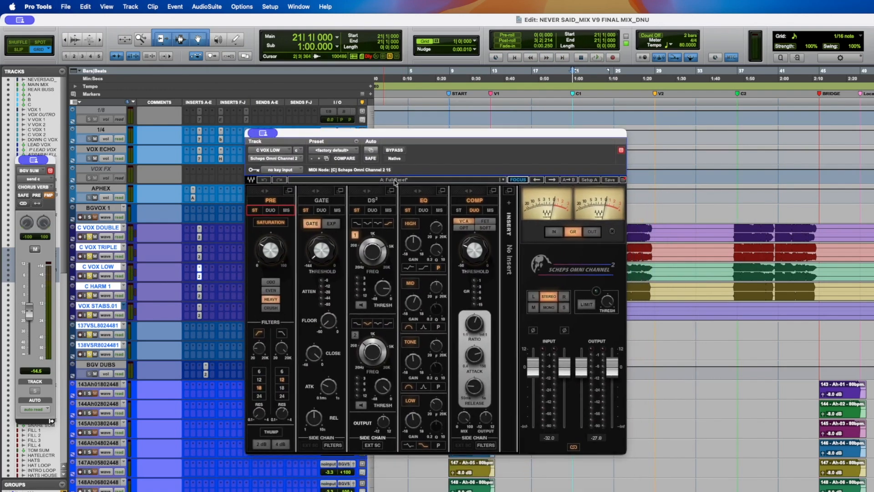
- Step through the Scheps Omni Channel on C VOX TRIPLE, C VOX DOUBLE and C HARM 1, then close the plugin window
click(200, 256)
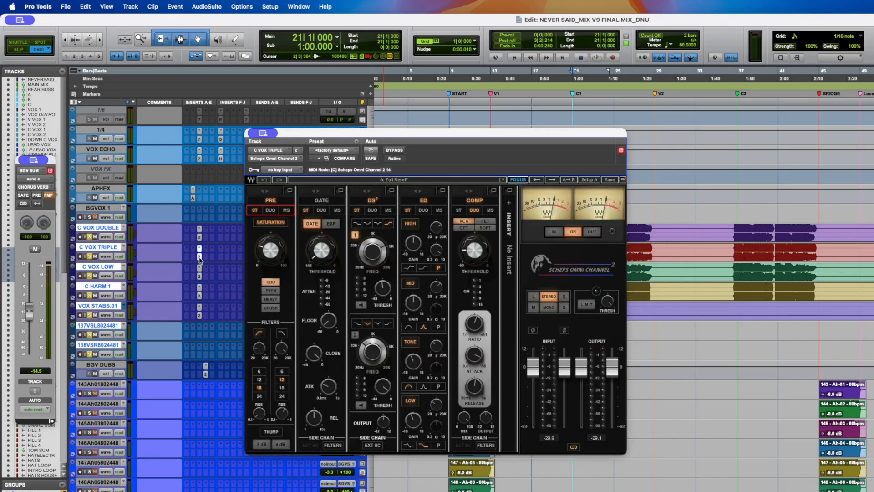
click(200, 236)
click(198, 293)
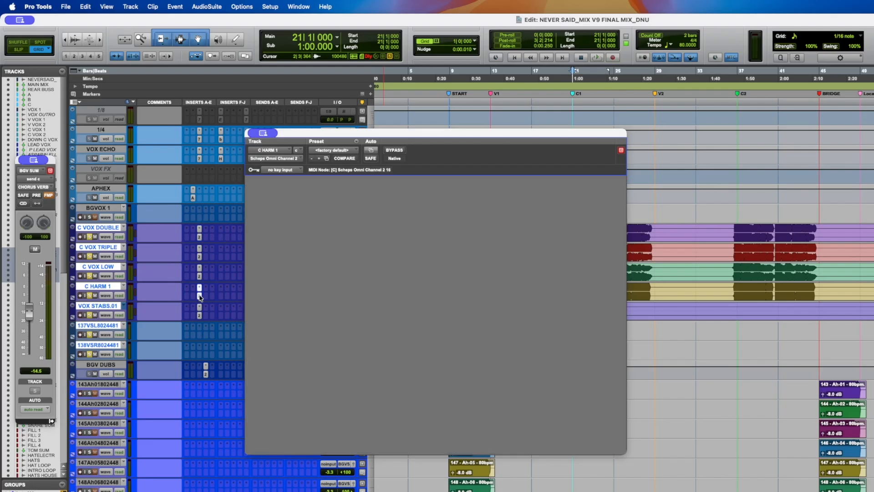
click(199, 295)
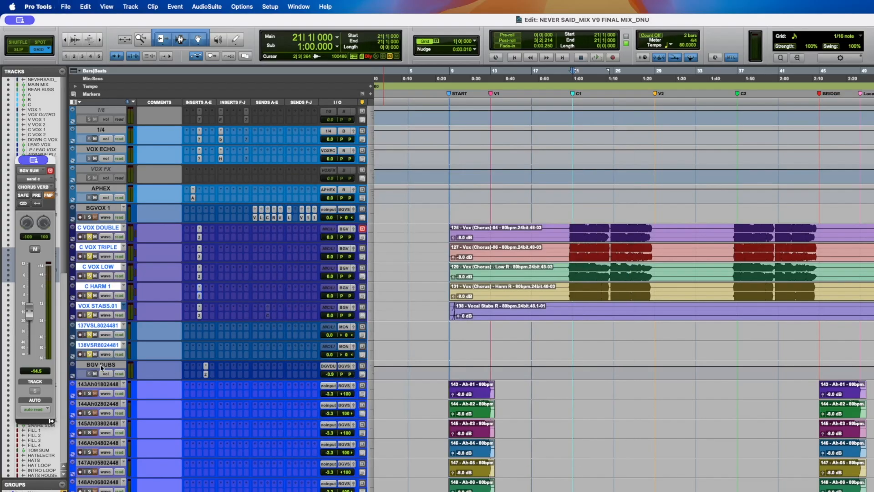
- Play the chorus vocals from the chorus section and save the session
click(873, 310)
key(space)
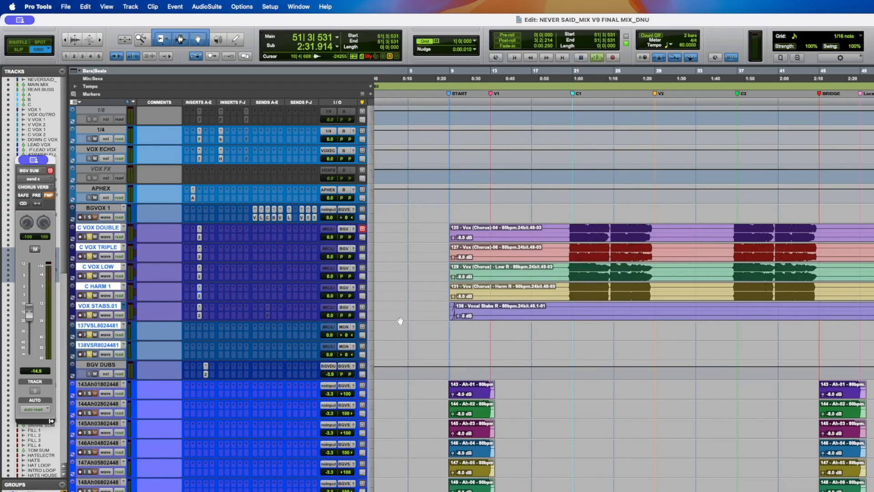
alt+click(93, 329)
key(space)
key(super+s)
- Hide the 137VSL8024481 and 138VSR8024481 tracks
drag(676, 328, 873, 351)
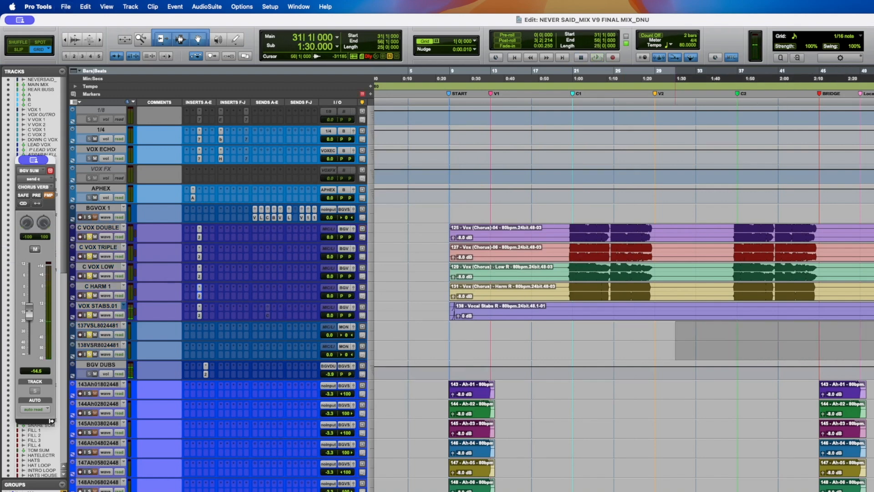
click(95, 326)
shift+click(97, 346)
right_click(96, 346)
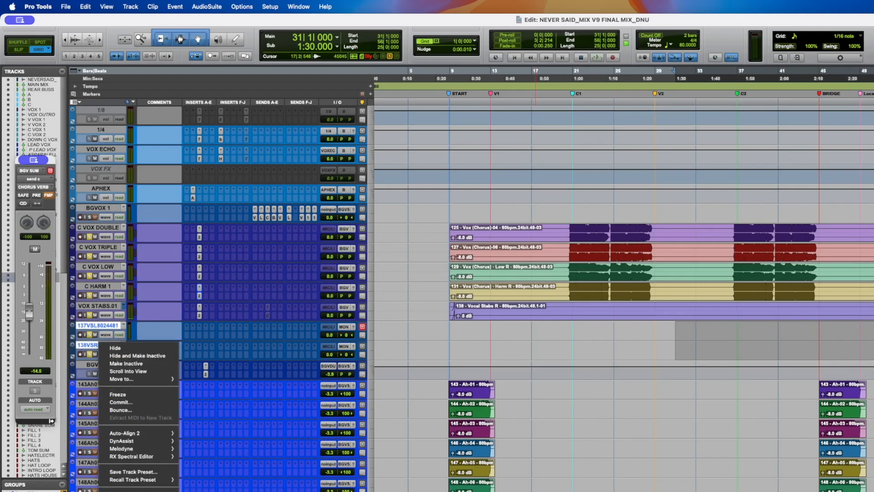
click(115, 348)
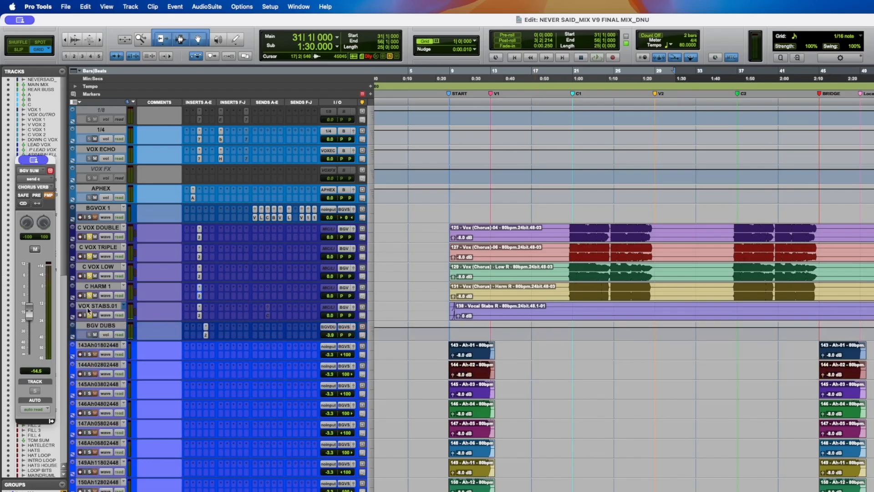
- Play the chorus and inspect the Scheps Omni Channel on VOX STABS.01
click(873, 312)
key(space)
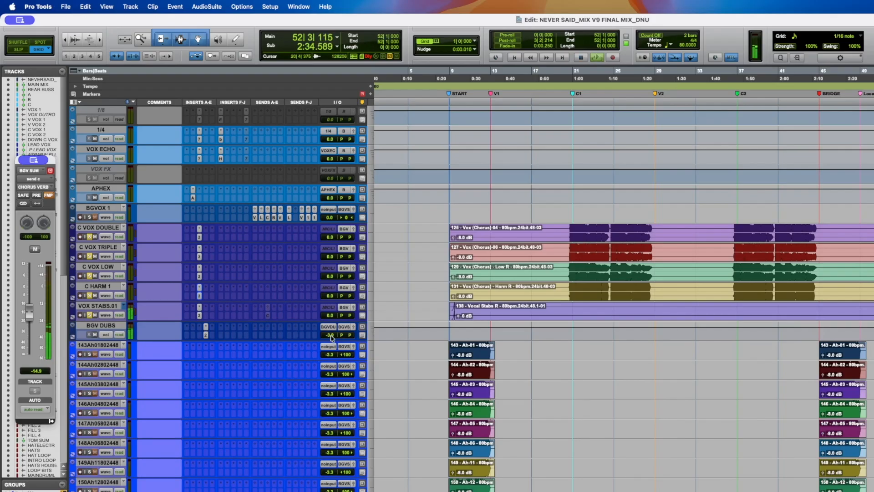
click(200, 316)
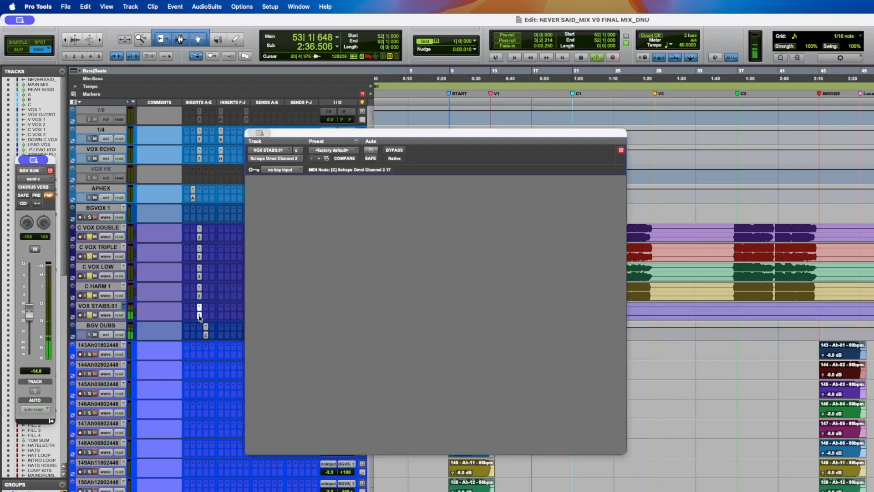
click(200, 316)
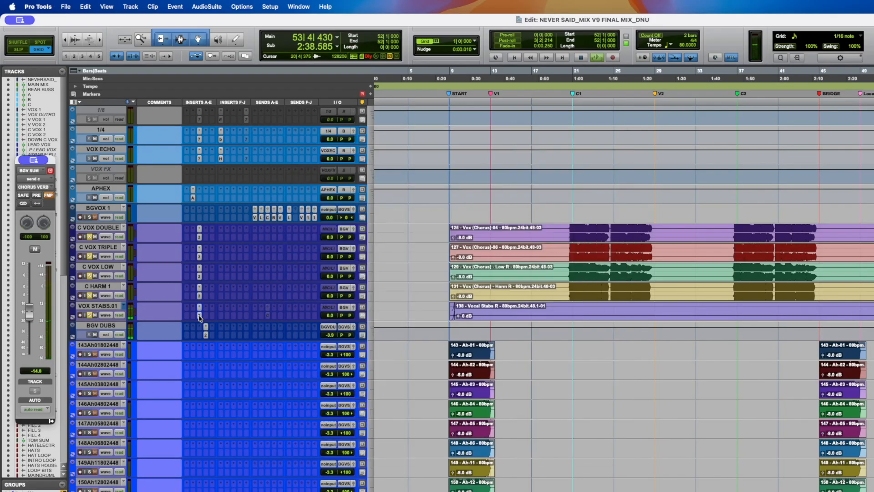
- Audition VOX STABS.01 during playback, toggle its solo and save the session
click(873, 299)
key(space)
click(873, 299)
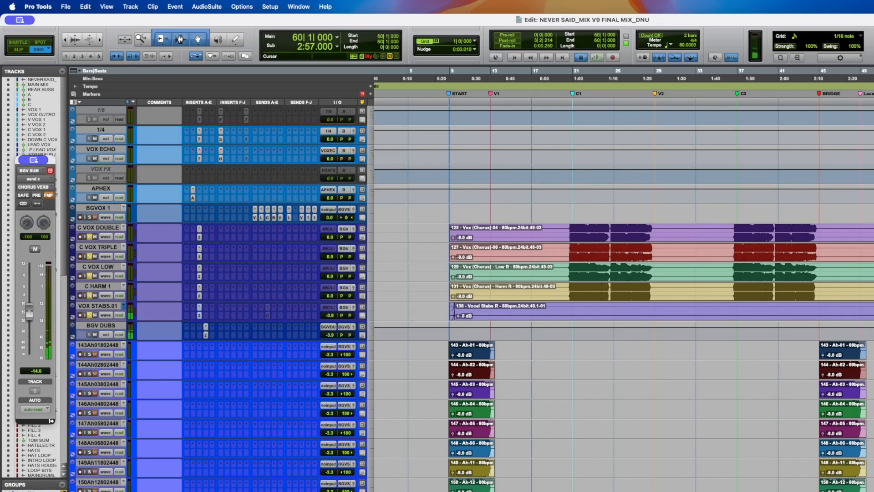
key(space)
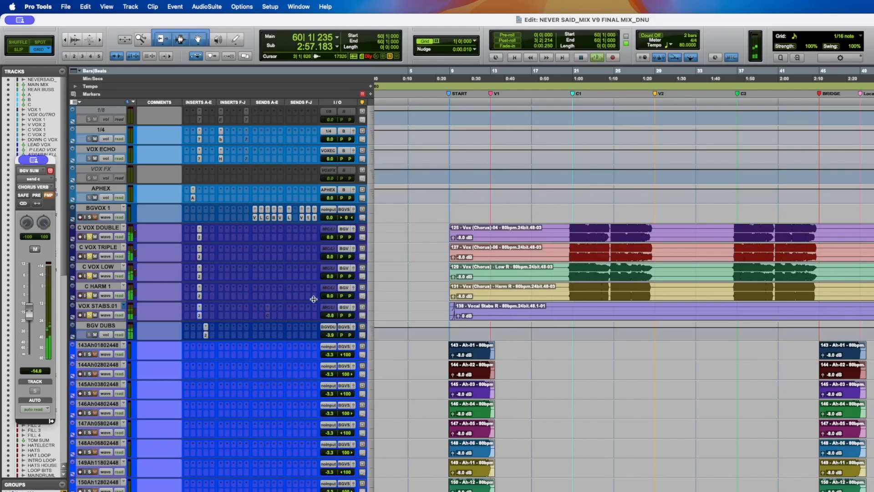
key(space)
click(90, 315)
key(super+s)
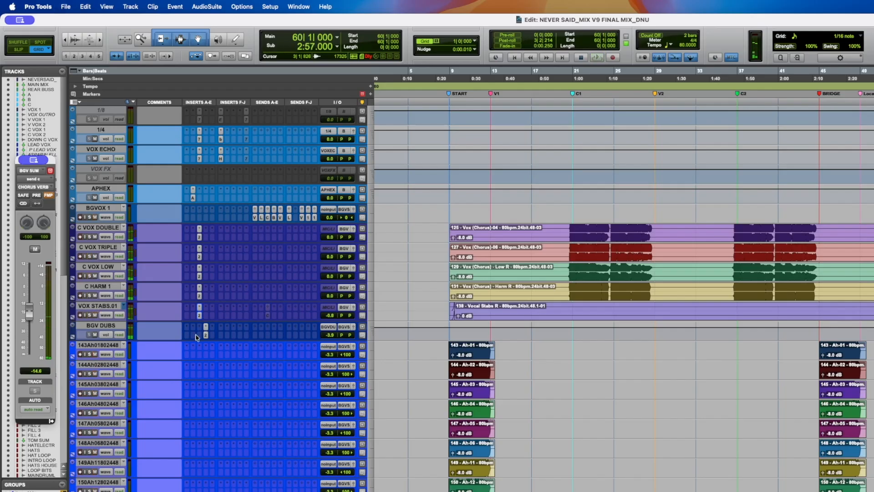
- Open soothe2 on the BGV DUBS track and audition it during playback, dismissing the CPU error
click(205, 335)
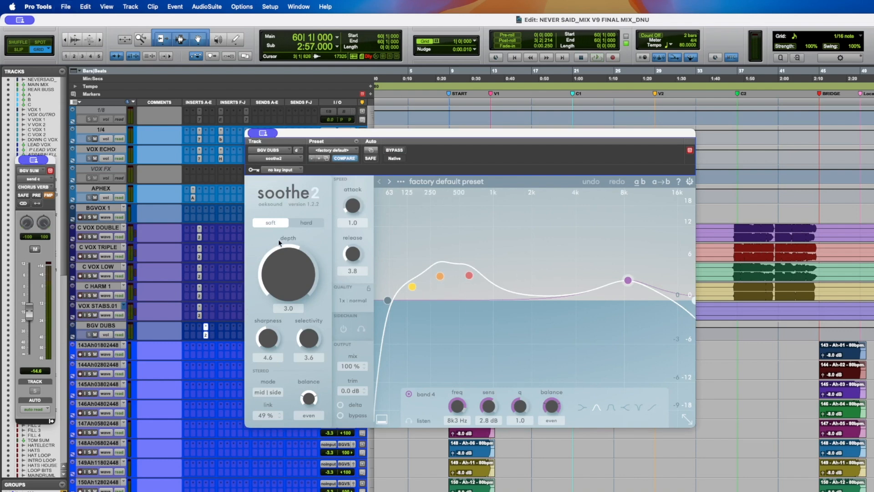
key(space)
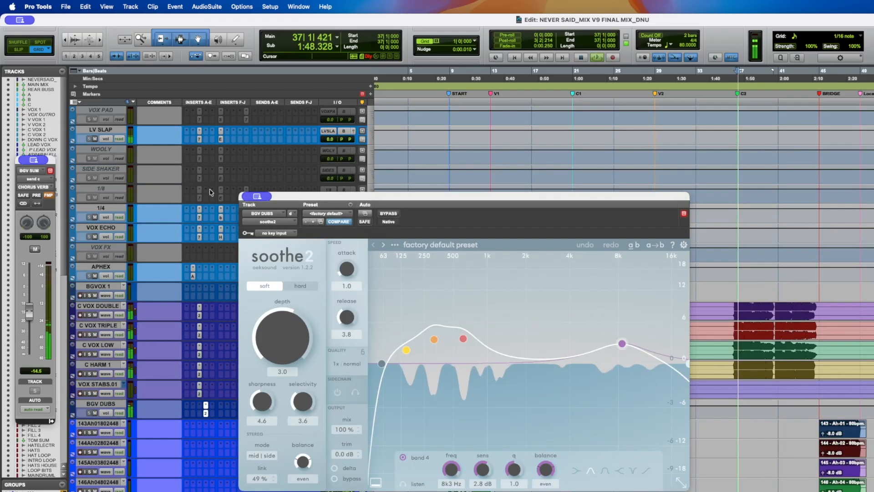
key(Return)
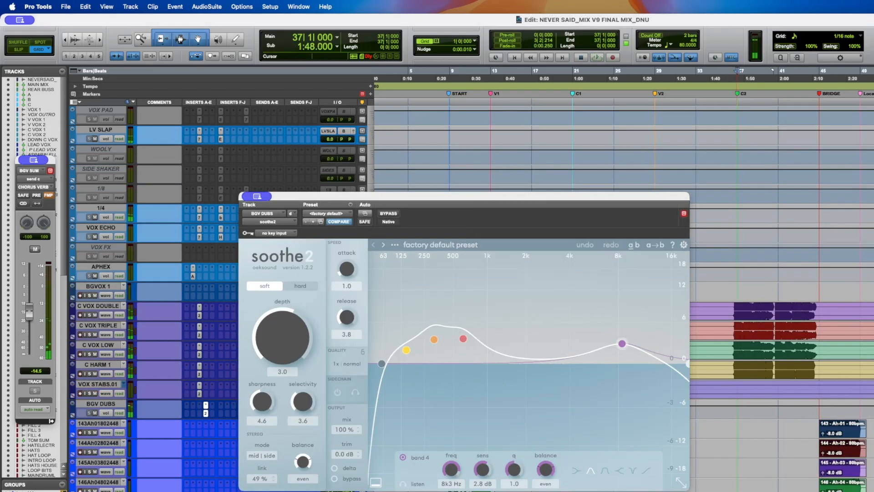
click(205, 413)
key(space)
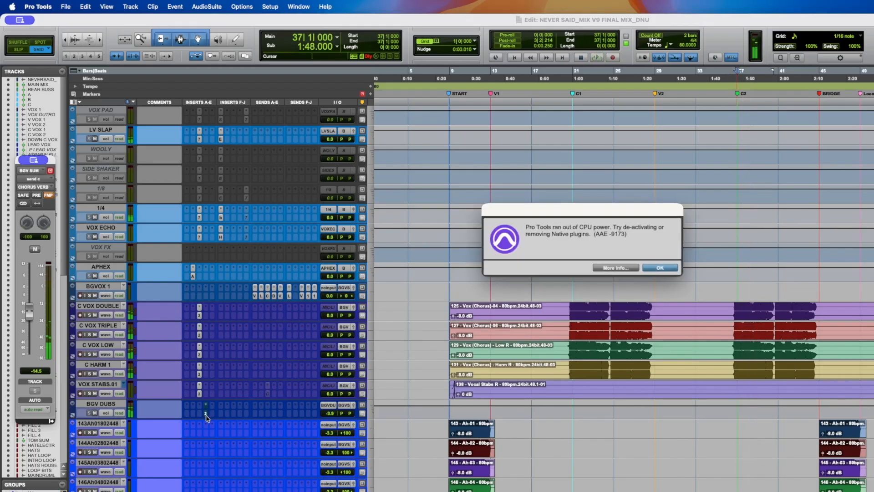
key(Return)
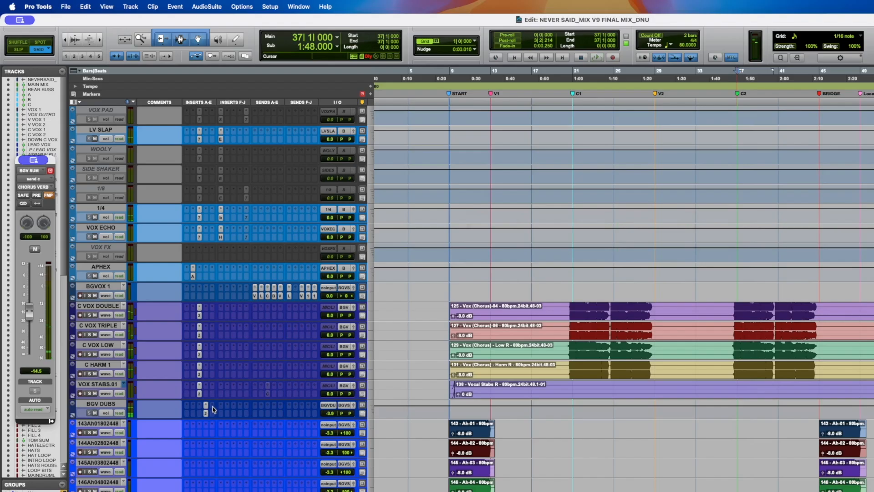
- Scroll through the track list to review the background vocal and drum tracks
scroll(217, 408, down, 6)
scroll(220, 407, down, 2)
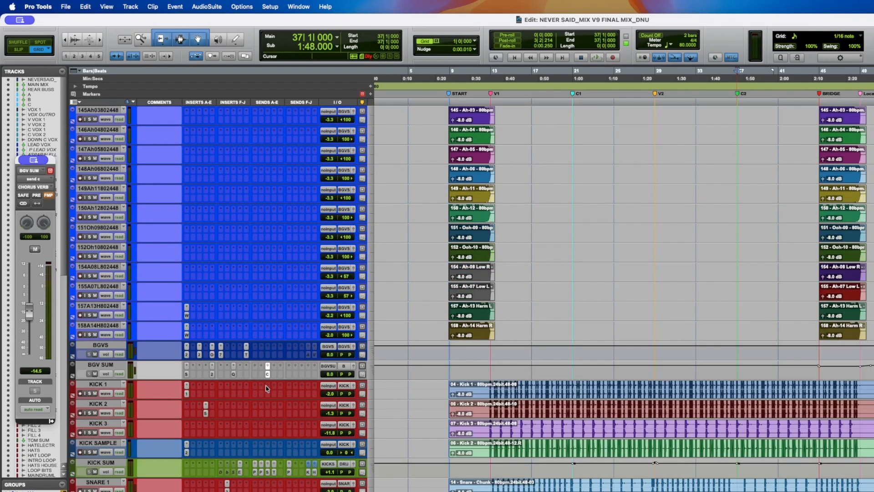
scroll(267, 388, up, 10)
scroll(468, 380, down, 4)
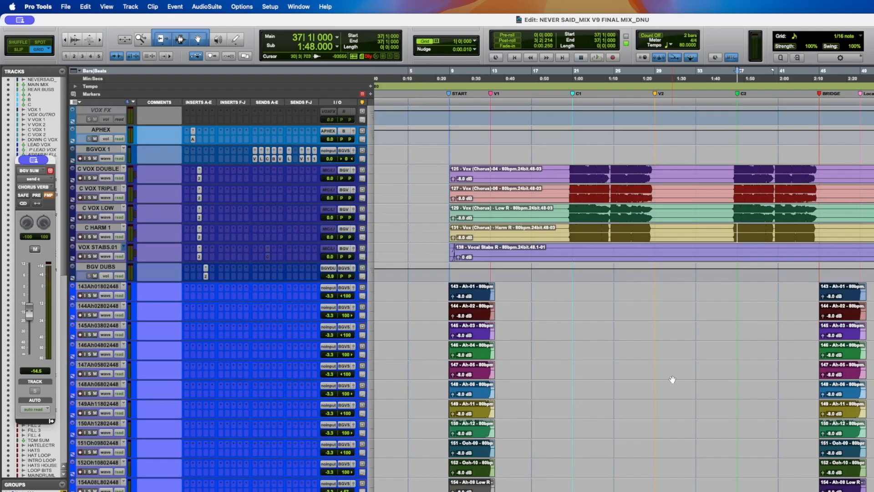
scroll(286, 339, down, 3)
scroll(156, 452, down, 4)
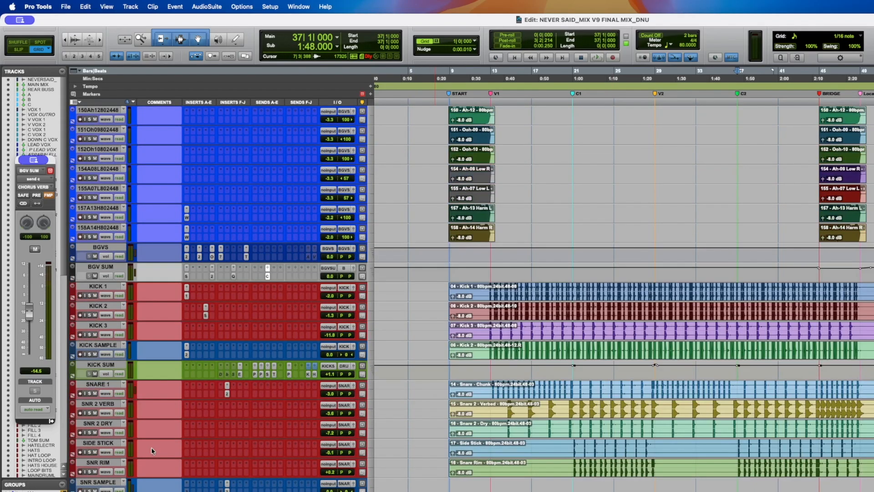
scroll(166, 337, down, 3)
scroll(212, 298, up, 2)
- Solo the kick and play from the first chorus marker while scrolling through the drum tracks, then unsolo
click(572, 210)
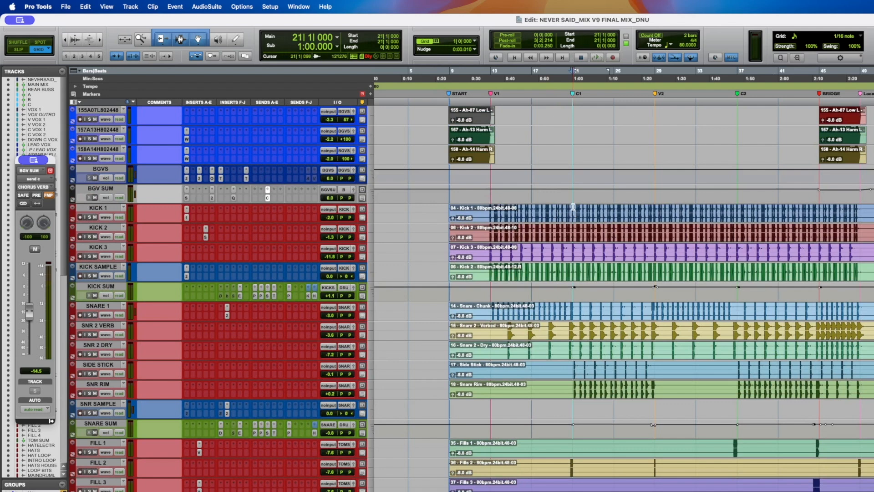
click(90, 217)
key(space)
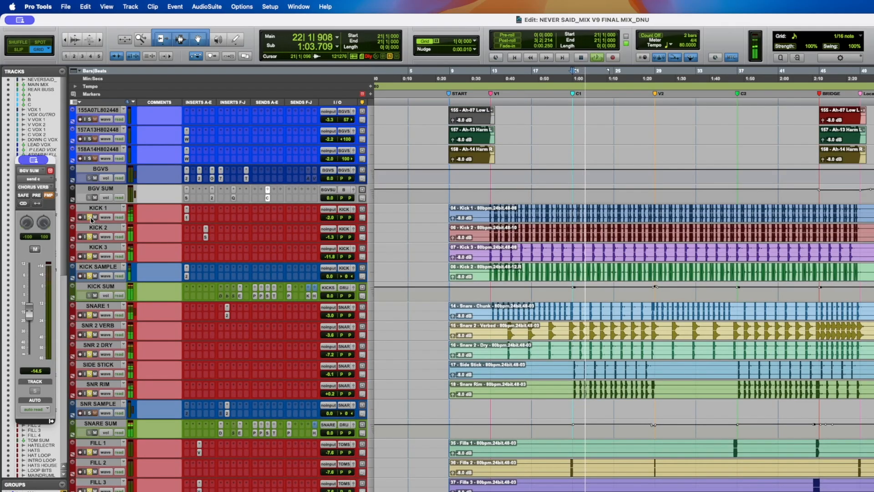
scroll(172, 222, down, 2)
scroll(171, 218, down, 1)
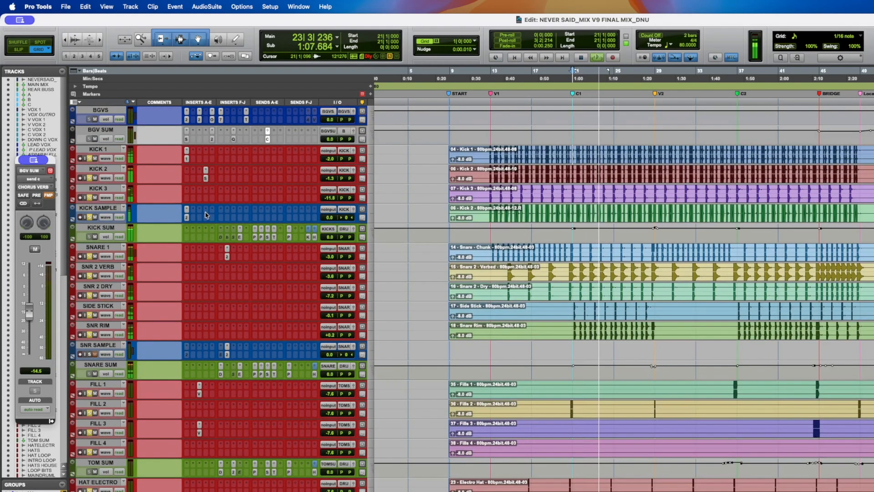
scroll(207, 215, down, 8)
scroll(205, 213, down, 6)
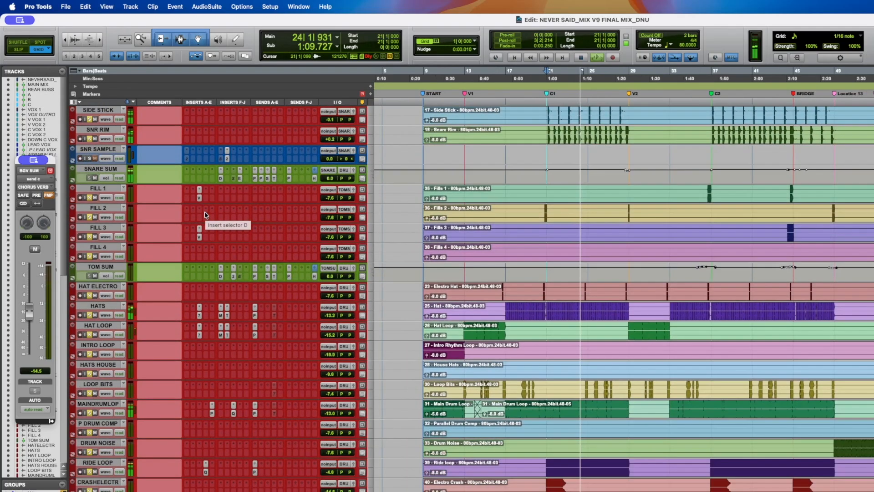
scroll(206, 214, down, 11)
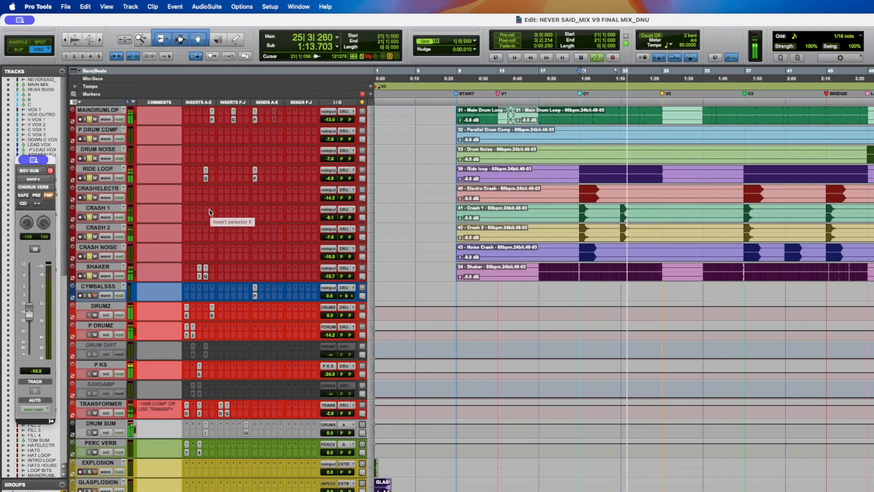
scroll(212, 211, up, 20)
key(space)
scroll(211, 237, down, 3)
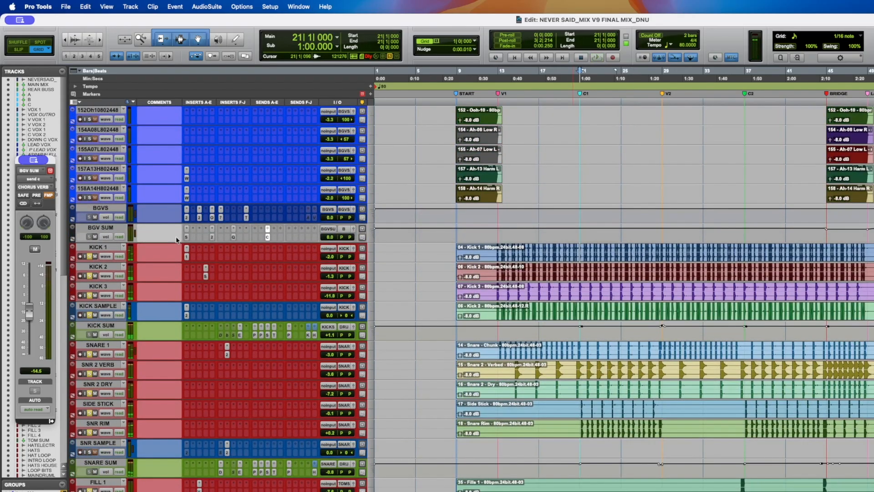
click(90, 276)
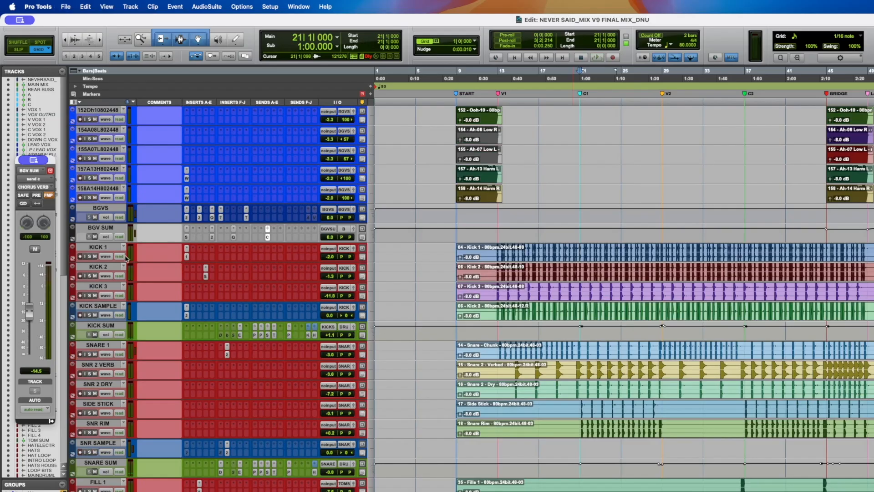
- Switch the NEVERSAID_FLAT reference track to playlist view to show the mix versions
scroll(131, 255, up, 20)
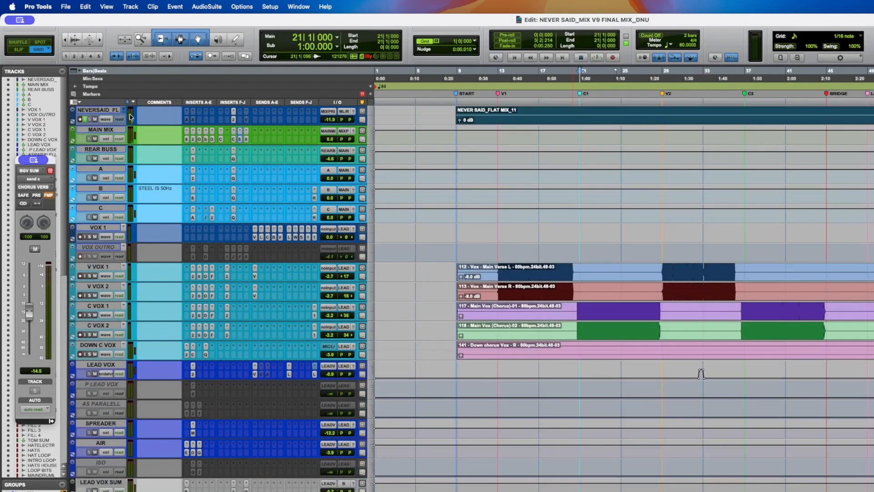
click(104, 119)
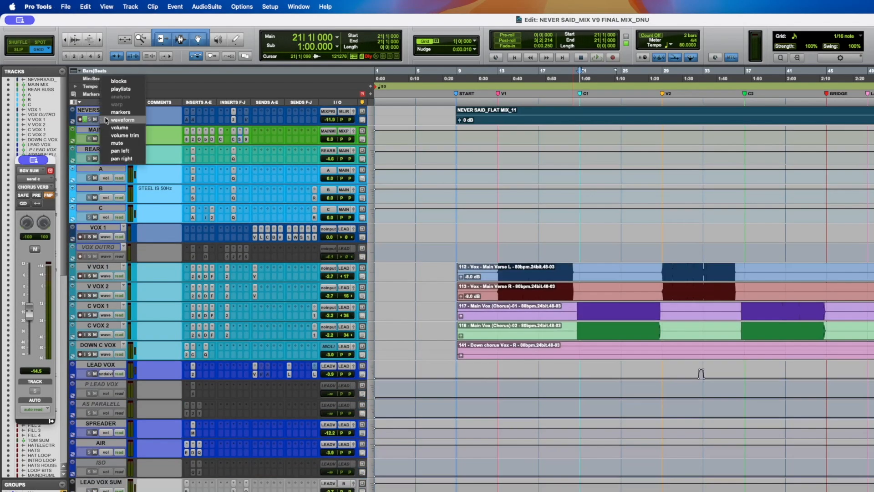
click(121, 89)
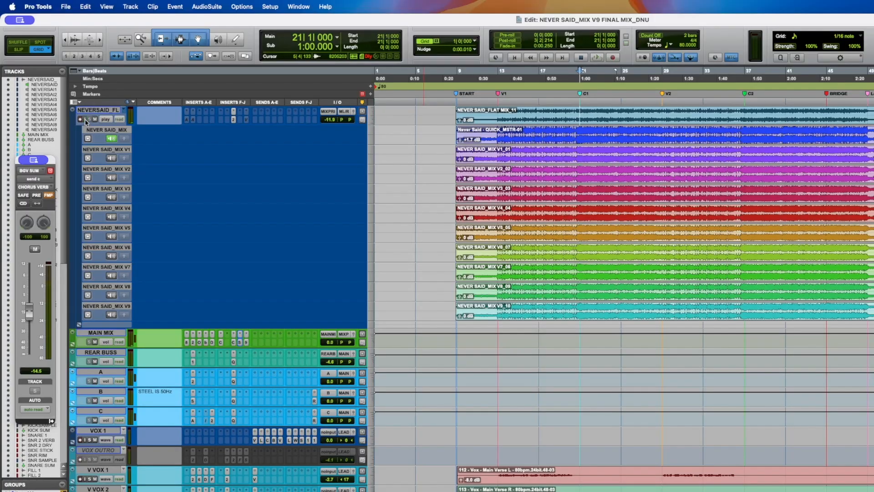
- Play the reference mix versions and switch the NEVERSAID_FLAT track view back to waveform
key(space)
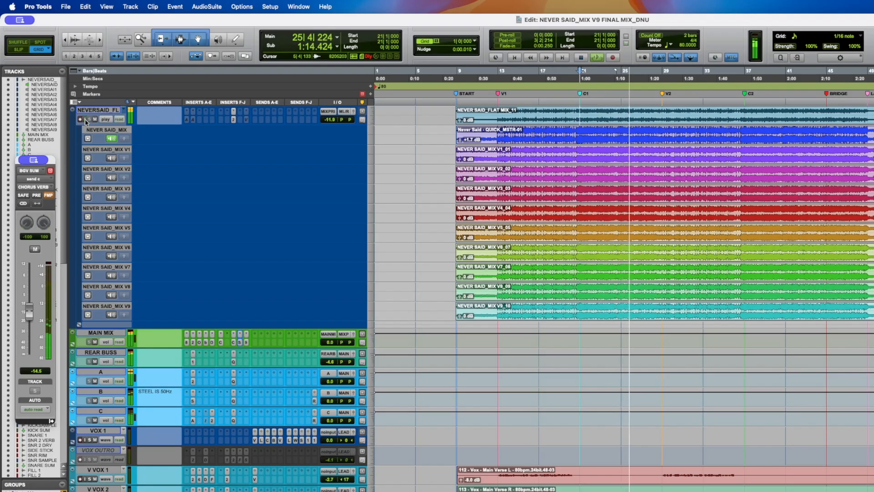
key(space)
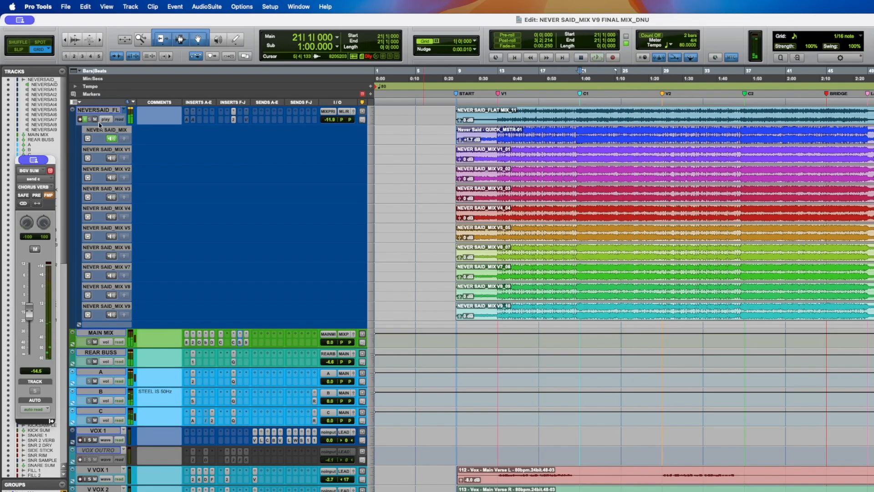
click(103, 119)
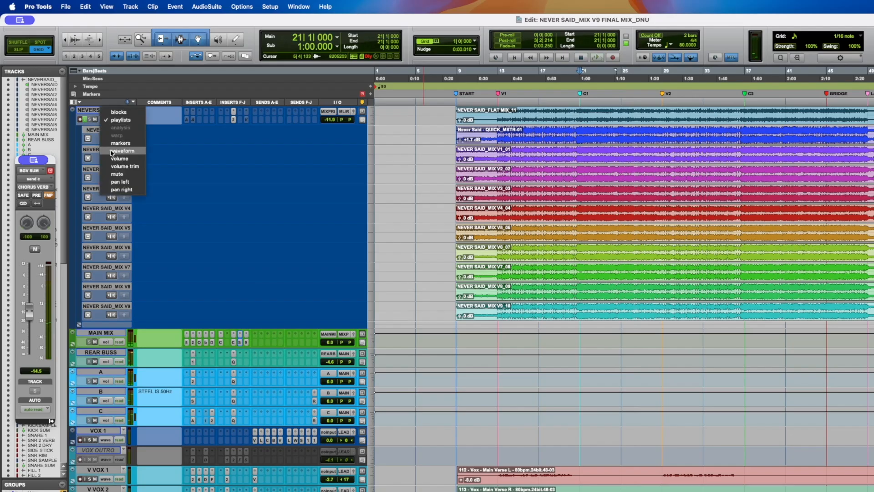
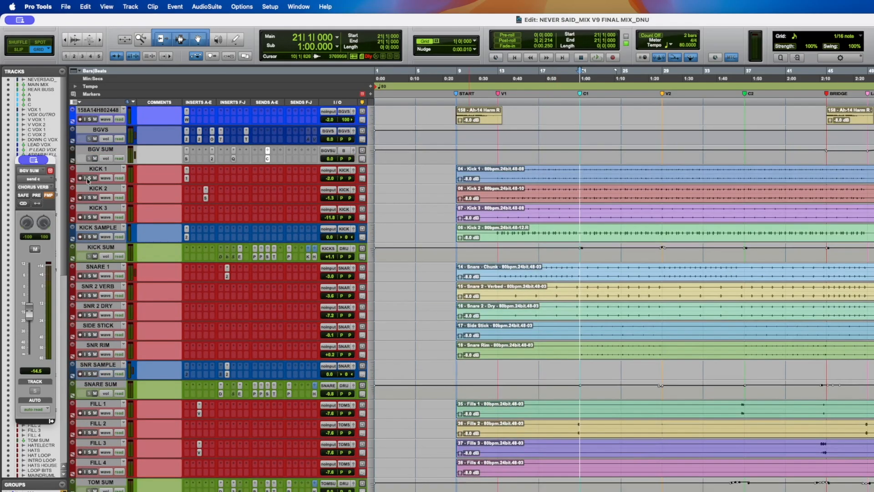
- Solo Kick 1 and play the song while toggling its first insert off and on
click(89, 178)
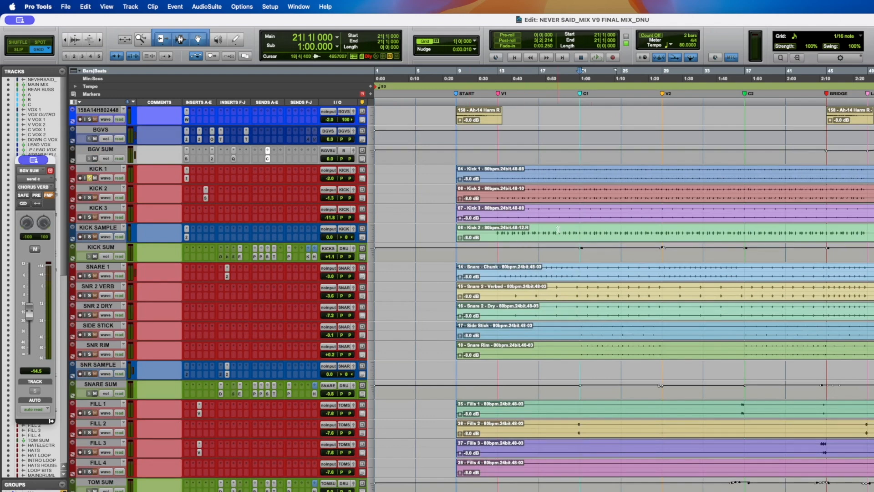
key(space)
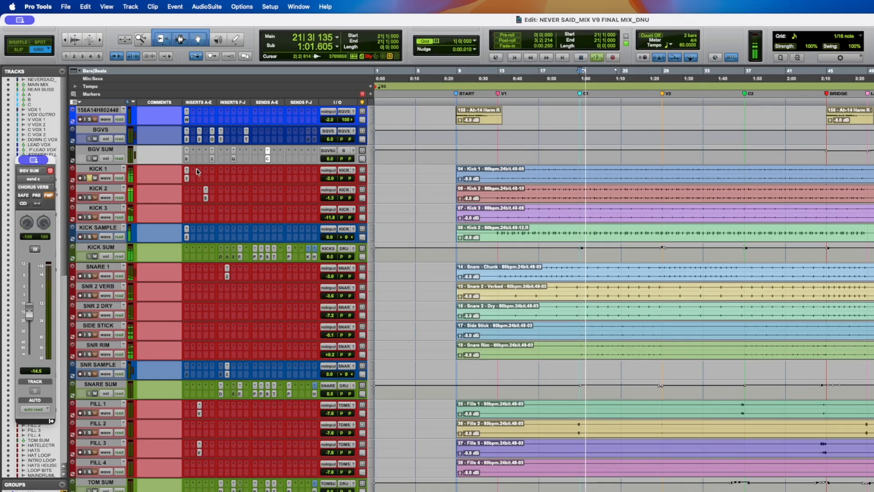
click(187, 178)
click(187, 178)
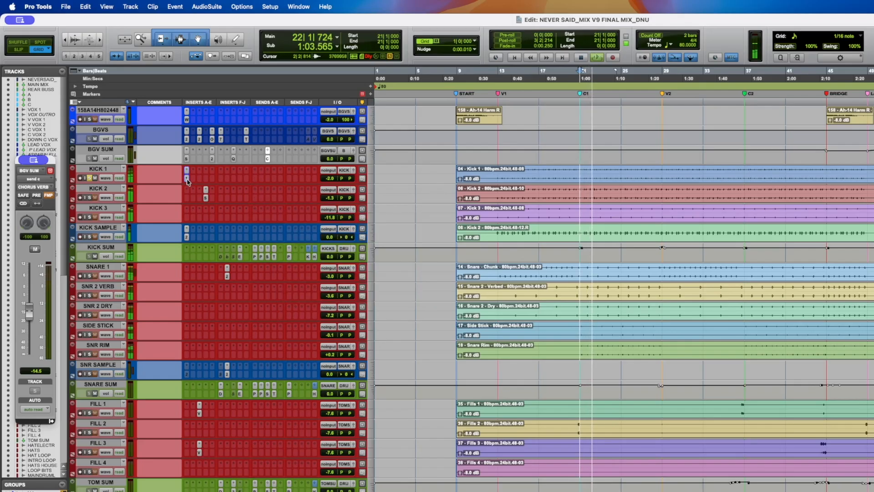
- Solo Kick 2 and audition its Subloom plugin bypassed and active, then close the plugin
click(90, 197)
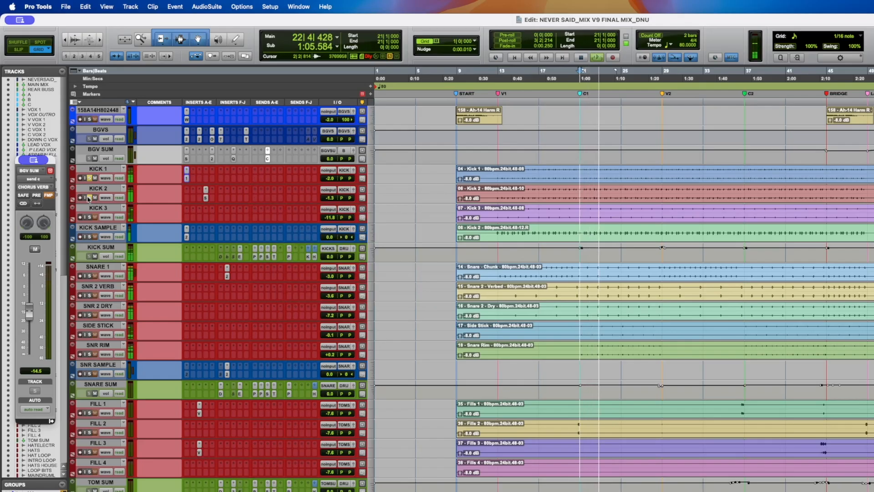
click(206, 198)
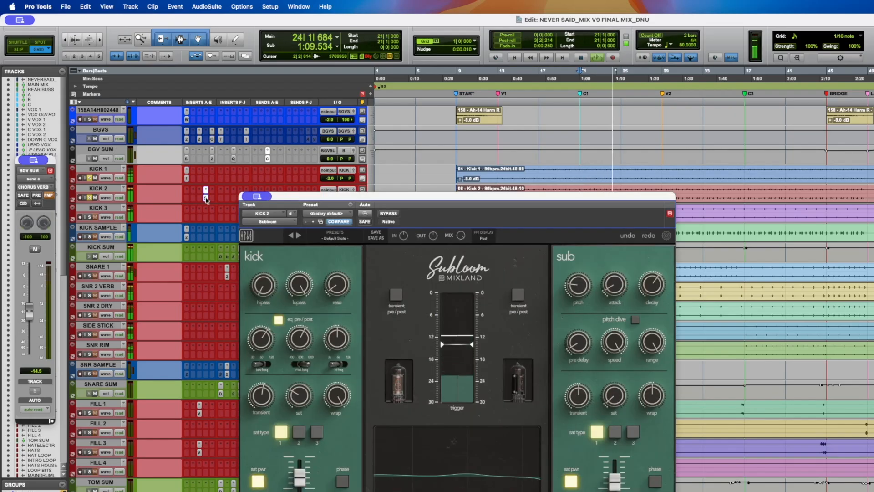
click(388, 214)
click(396, 215)
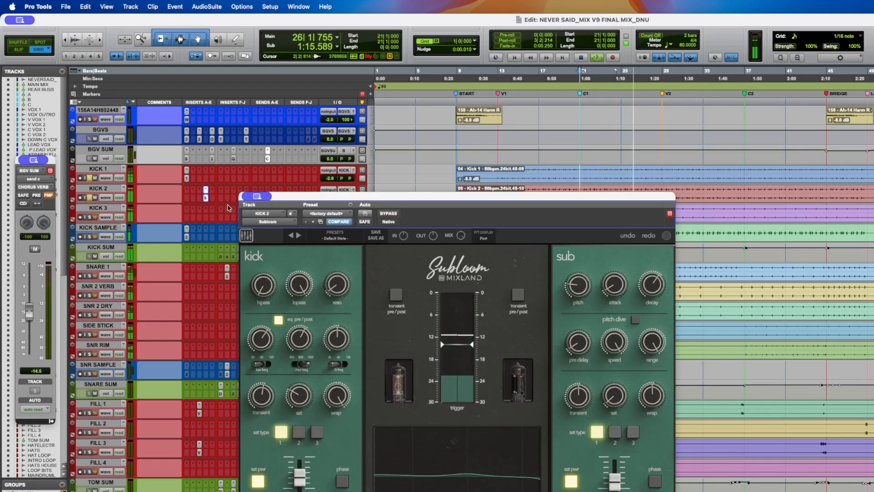
click(205, 198)
- Solo Kick 3 and inspect the Trigger 2 plugin on the Kick Sample track before resuming playback
click(90, 218)
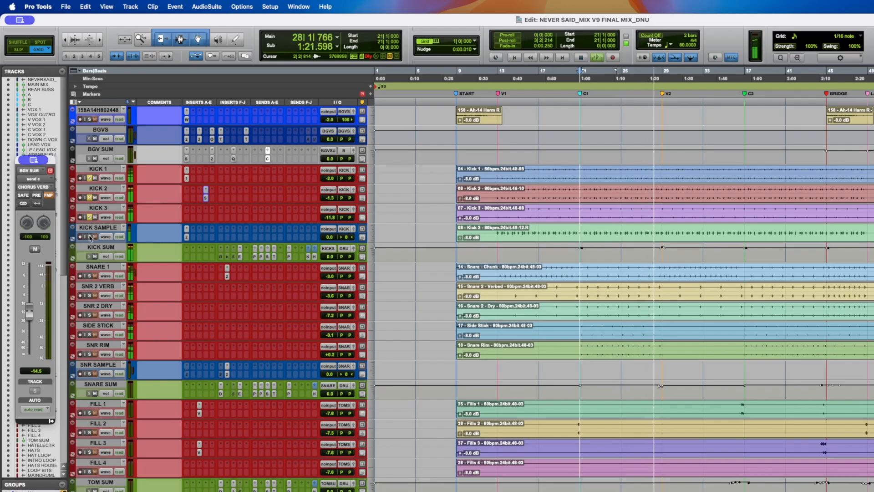
key(space)
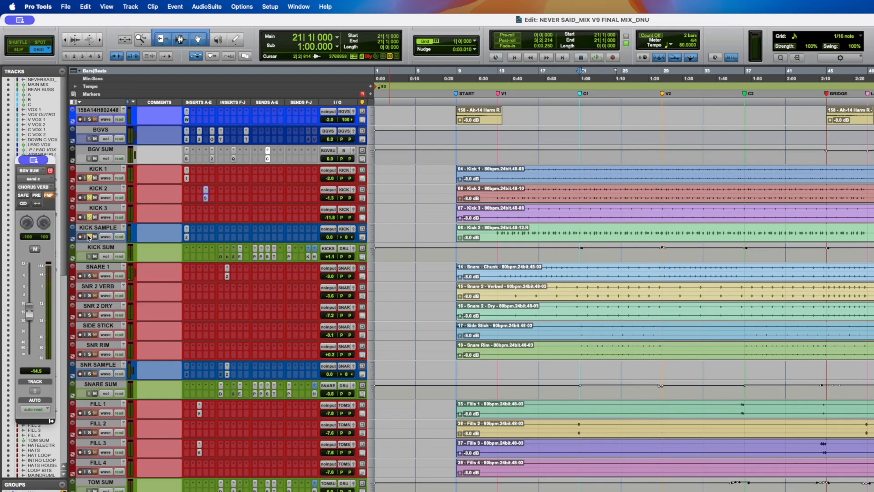
click(186, 238)
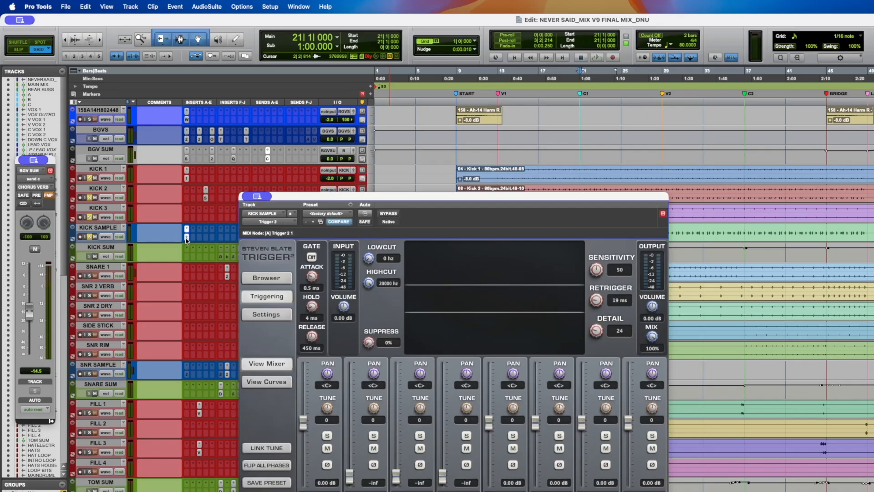
click(187, 238)
key(space)
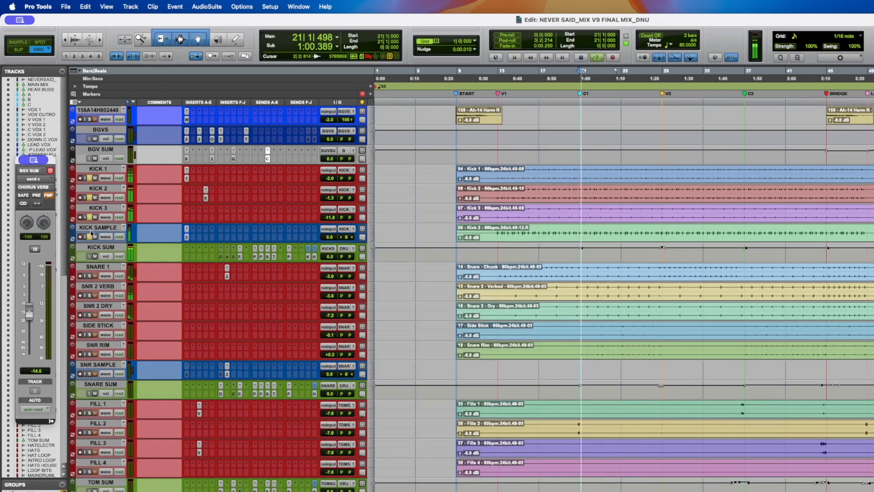
- Unsolo all four kick tracks, save the session and stop playback
click(89, 179)
click(89, 197)
click(90, 218)
click(90, 236)
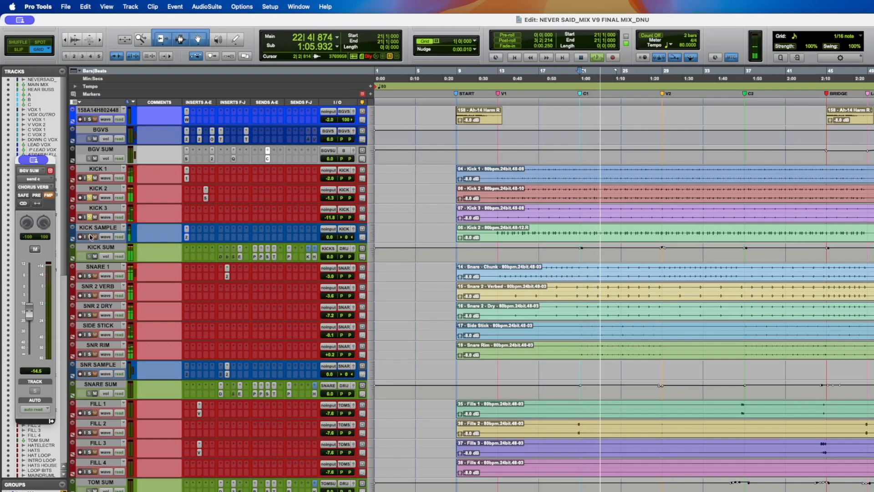
key(super+s)
key(space)
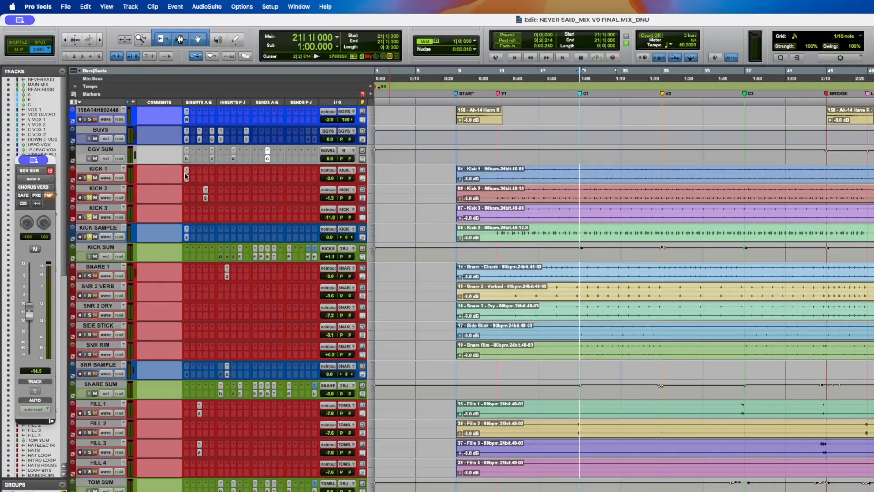
- Open Kick 1's EQ3 1-Band and audition its phase invert on and off during playback, then close it
click(186, 178)
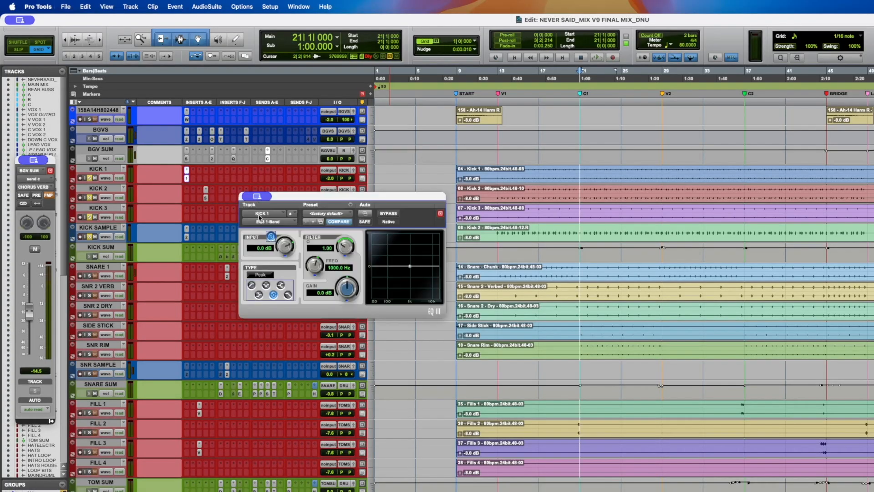
key(space)
click(271, 236)
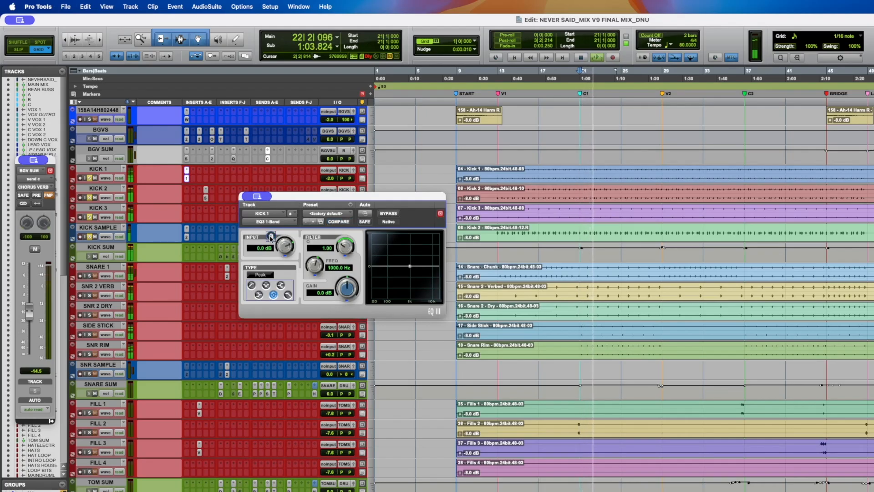
click(271, 236)
key(space)
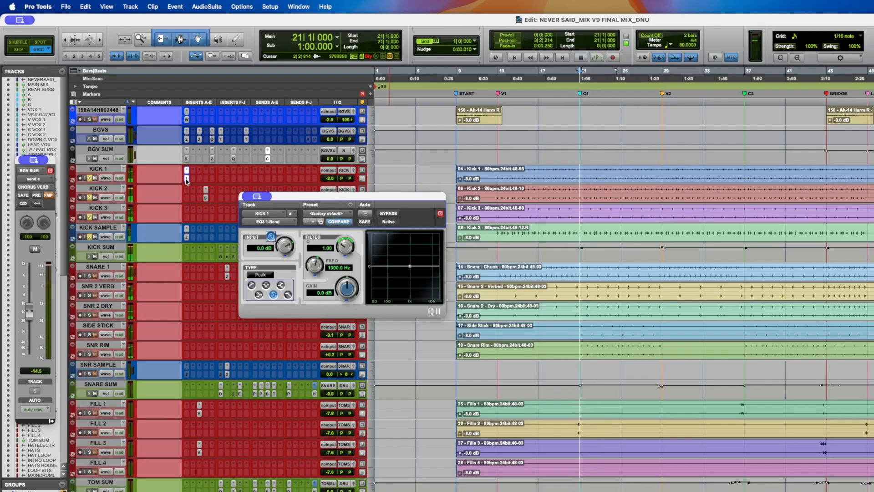
click(187, 178)
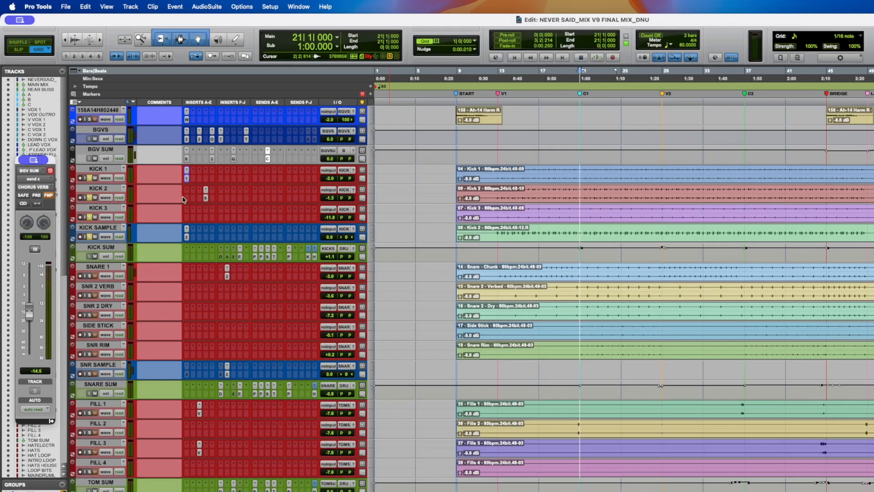
- Select a section of Kick 3 at the first chorus, play it back and save the session
click(581, 210)
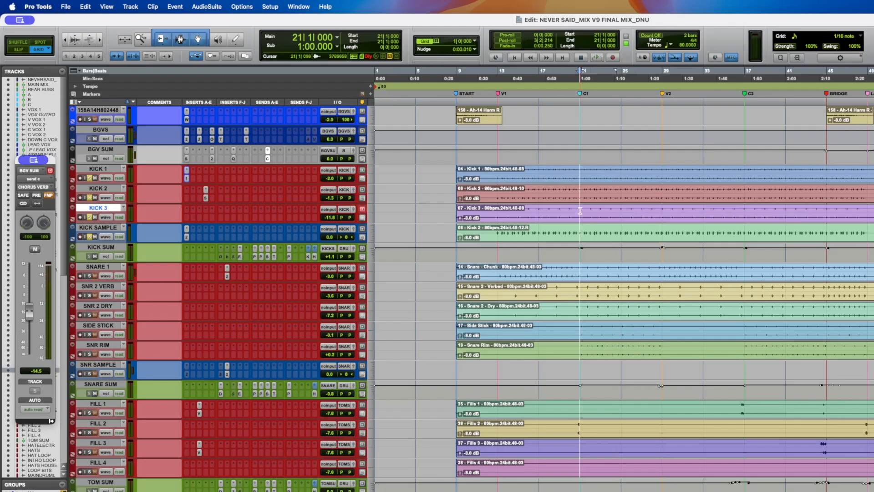
drag(581, 211, 618, 210)
click(607, 211)
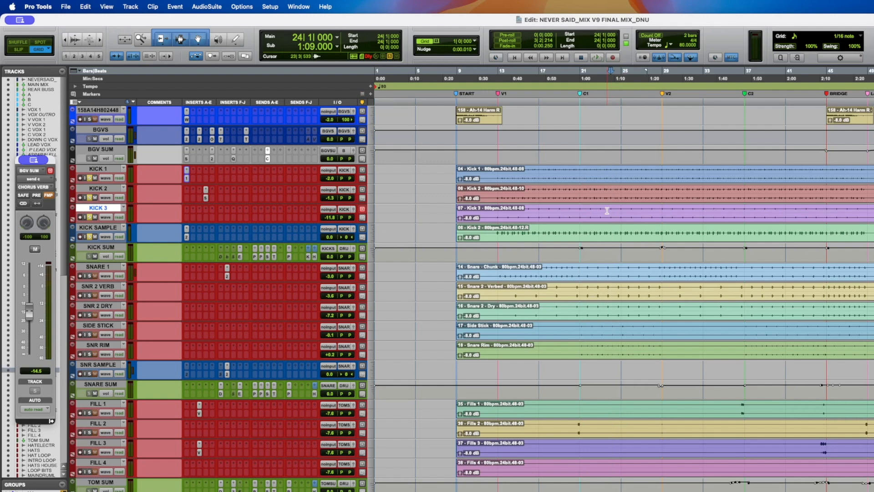
drag(594, 210, 665, 213)
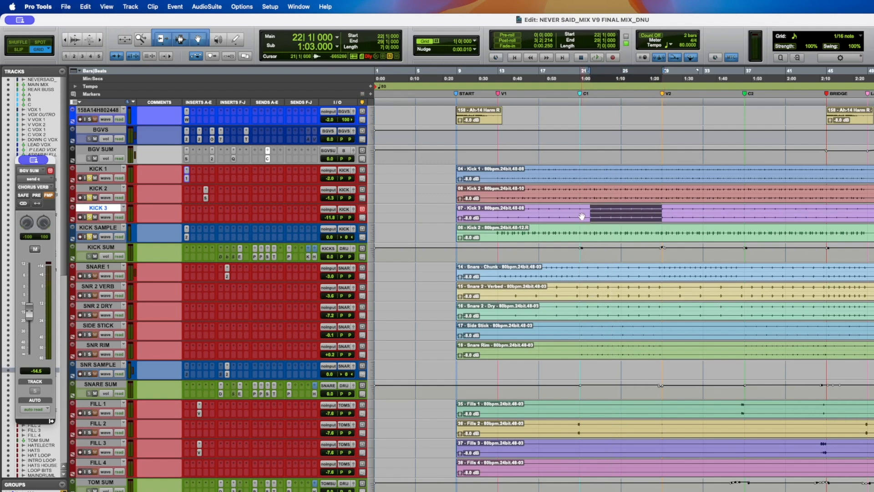
click(581, 214)
key(space)
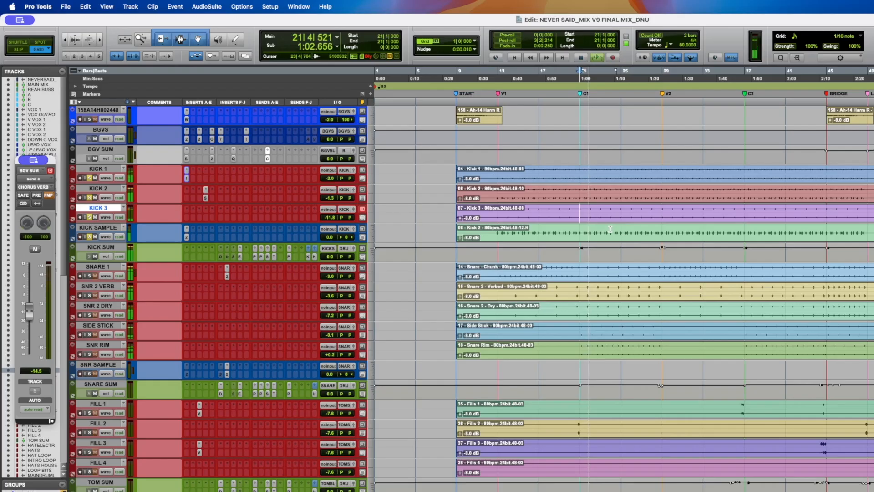
key(space)
key(super+s)
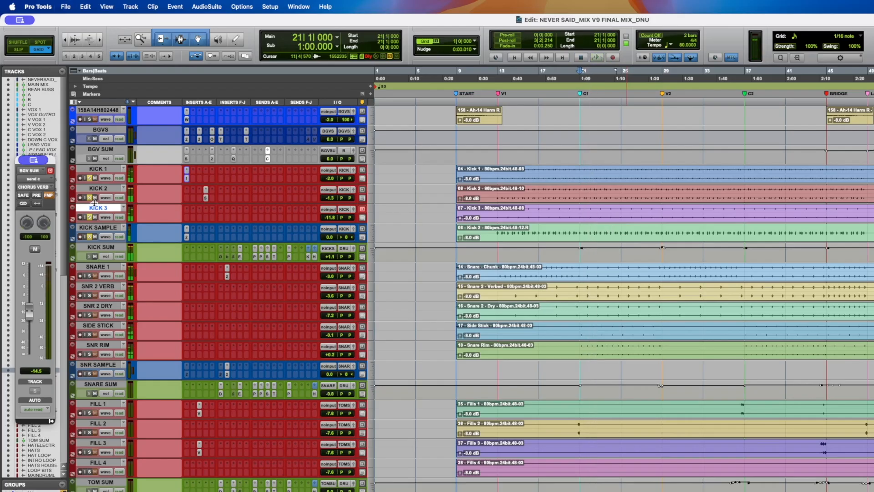
- Select Kick 2 and compare its Subloom plugin bypassed and active during playback, then save
click(100, 188)
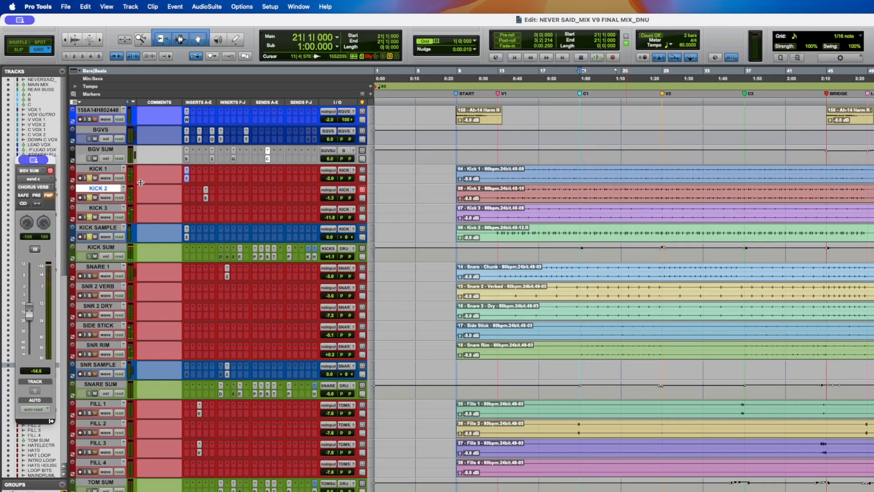
key(super+s)
drag(356, 197, 370, 185)
key(super+s)
click(403, 201)
key(space)
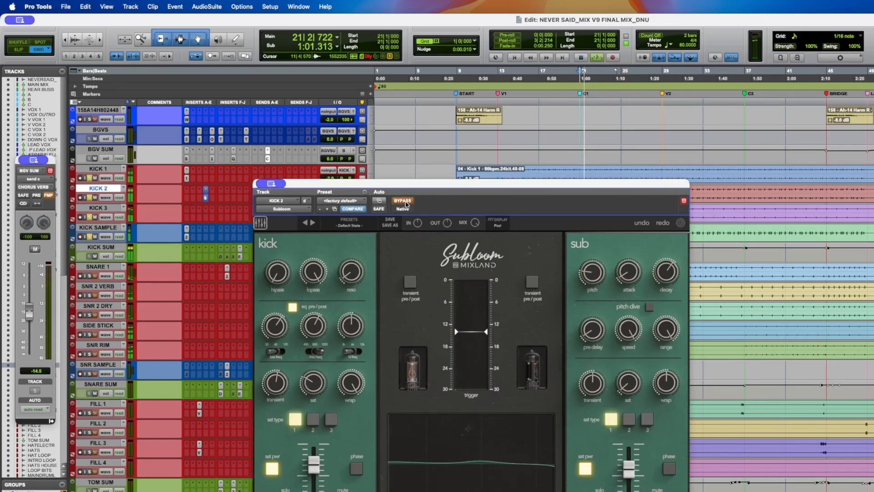
click(406, 205)
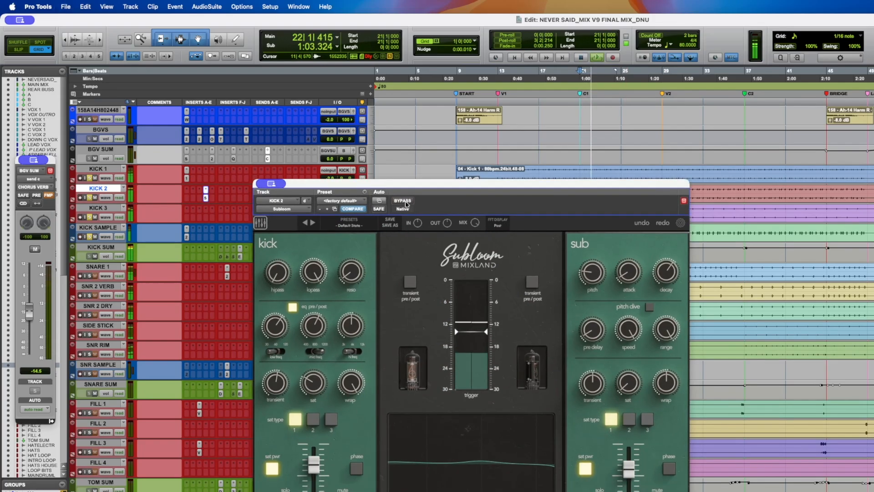
key(space)
key(super+s)
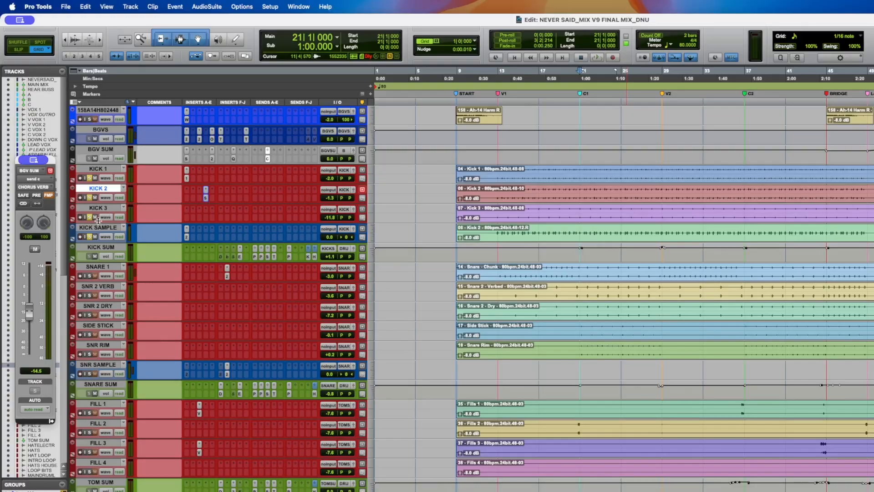
- Solo Kick 3 and play it back
click(90, 218)
key(space)
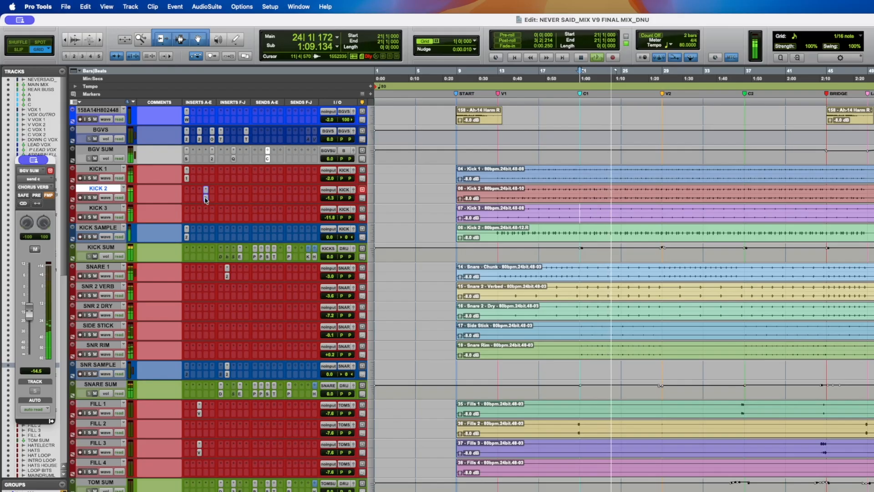
key(space)
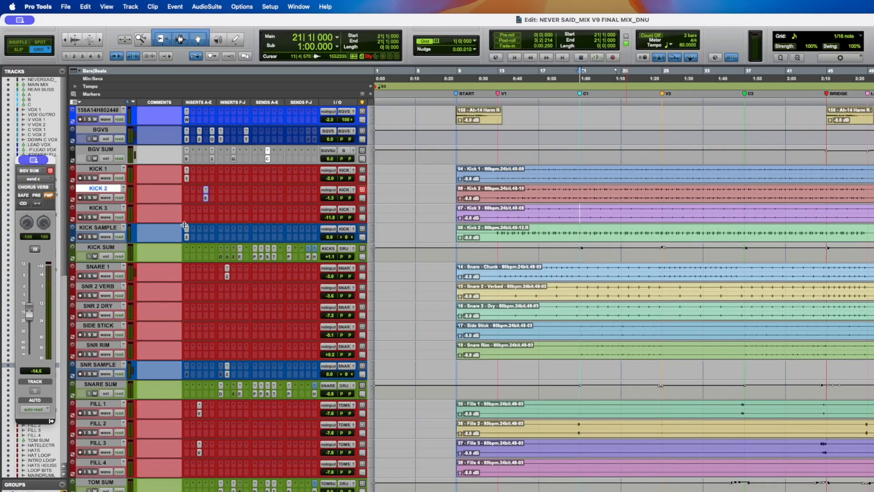
- Adjust the low-frequency selector of the UADx Pultec EQP-1A on the Kick Sum track and save
click(106, 246)
click(240, 257)
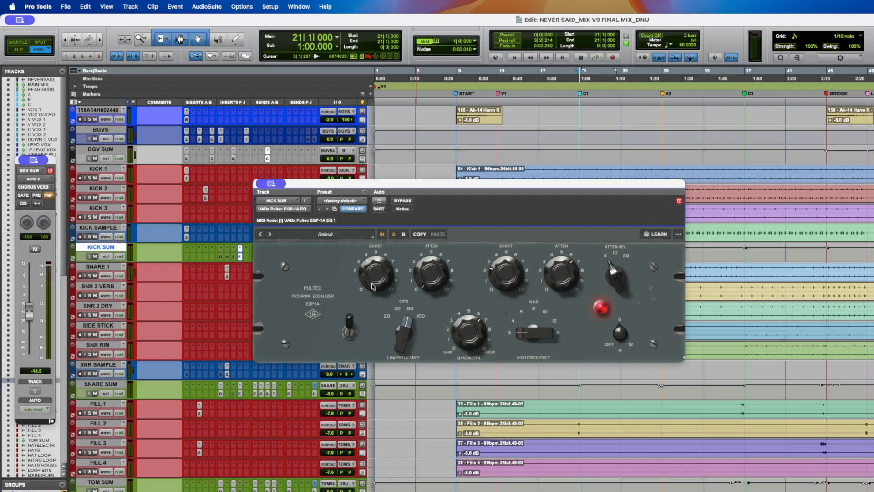
mouse_move(406, 325)
mouse_down()
mouse_move(403, 386)
mouse_move(403, 333)
mouse_up()
key(space)
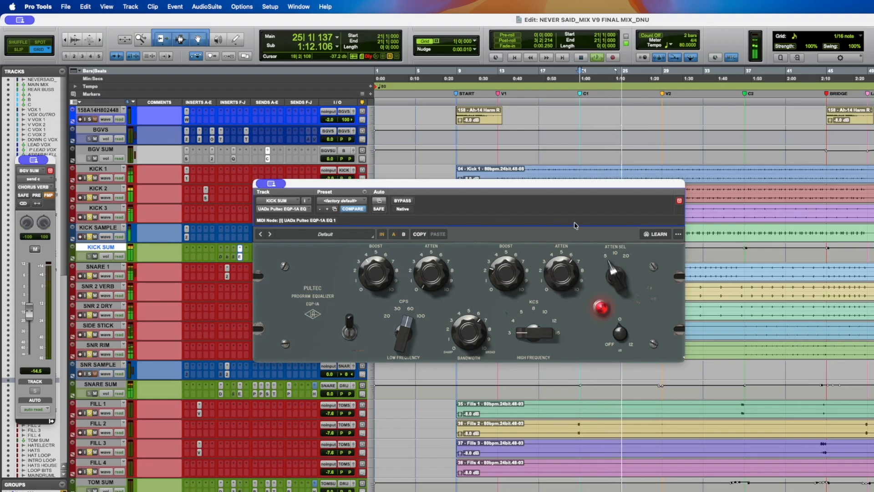
key(super+s)
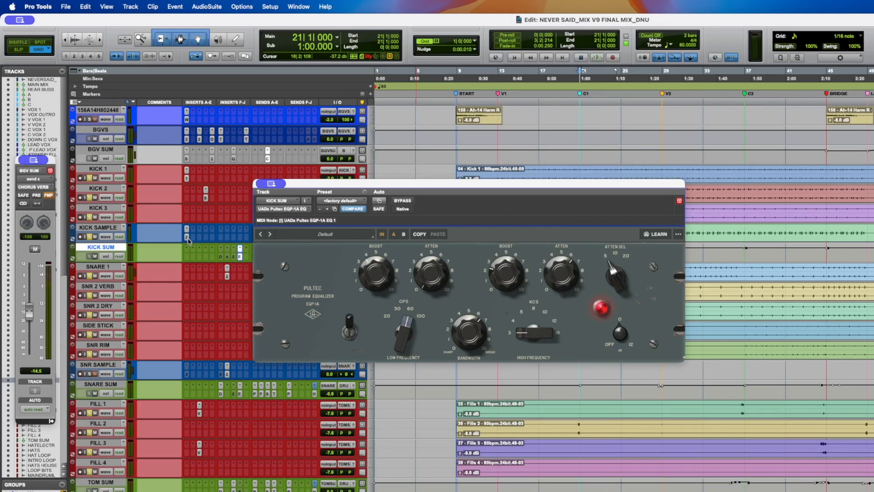
- Close the Pultec and inspect each of the Kick Sum track's sends in turn
click(241, 258)
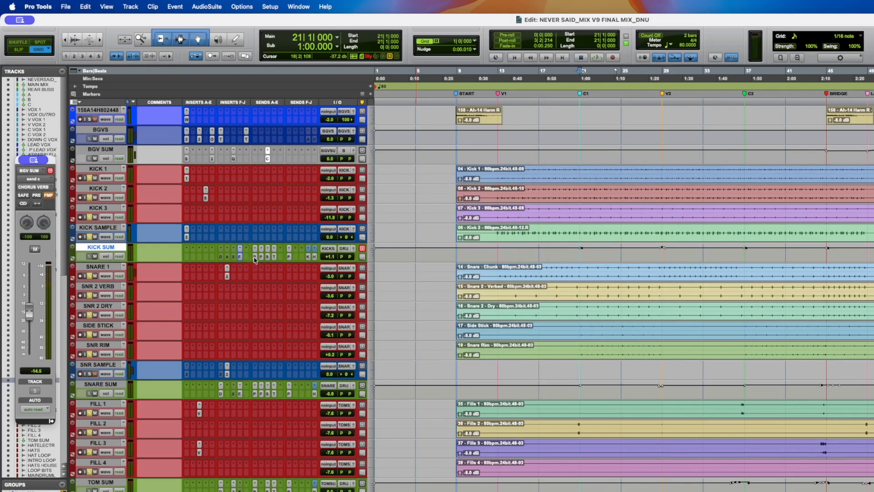
click(256, 257)
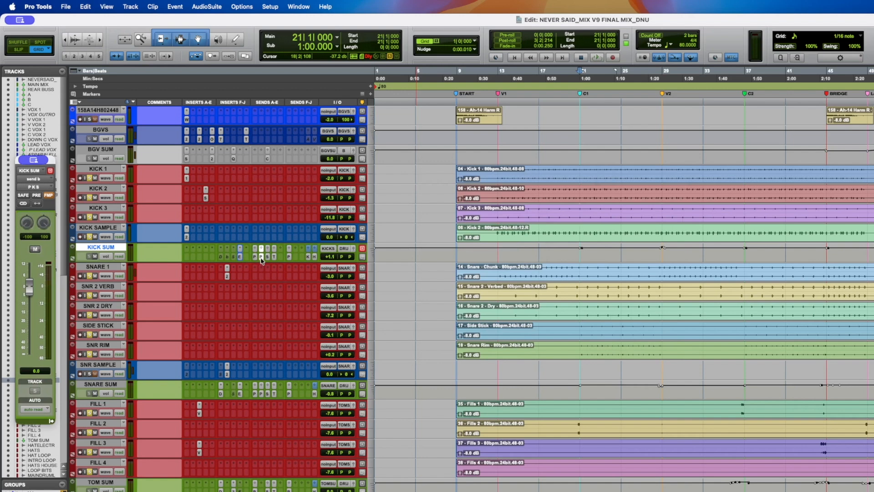
click(268, 258)
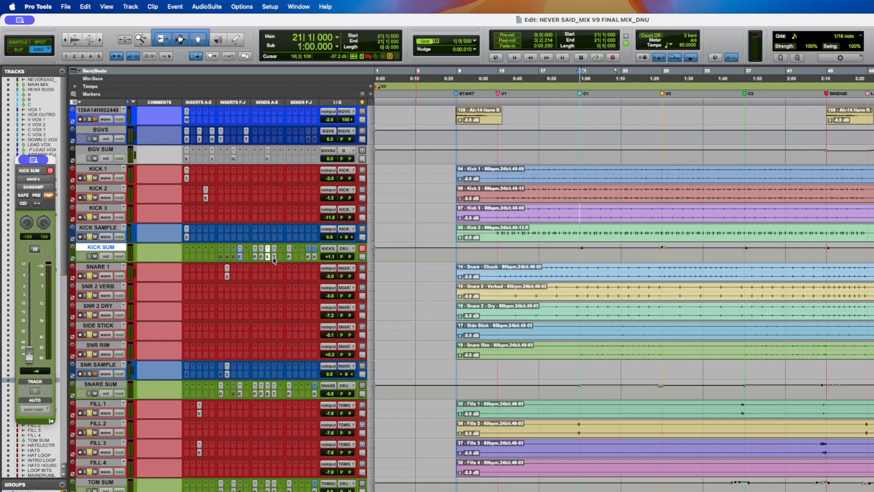
click(275, 258)
click(289, 258)
- Select Snare 1 and play the song from the first verse
click(97, 266)
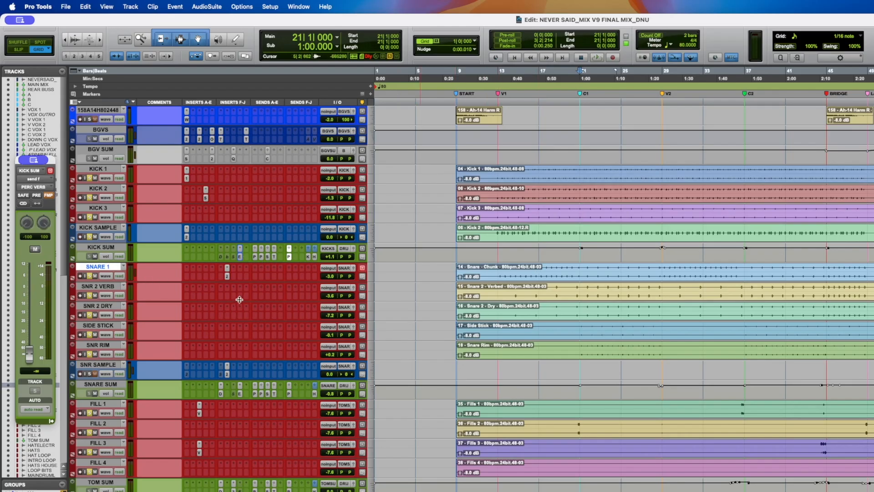
click(503, 271)
key(space)
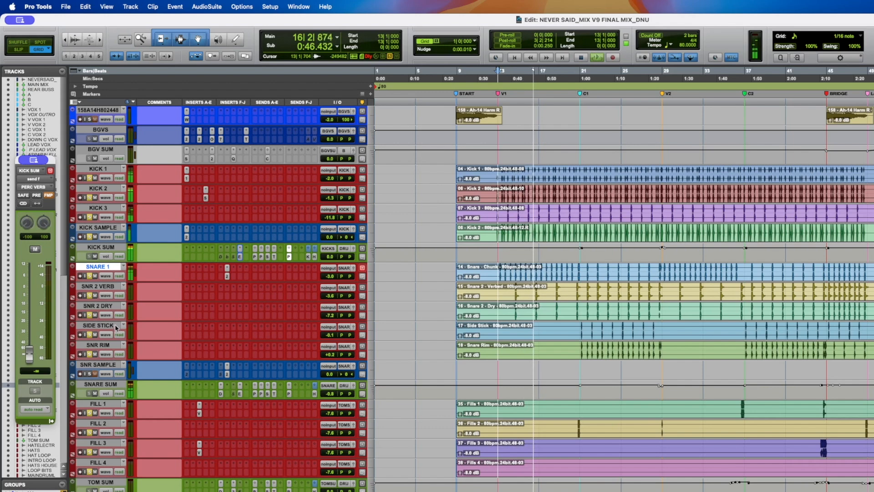
- Open the Scheps Omni Channel on Snare 1, toggle its Thump option during playback, and save the session
key(space)
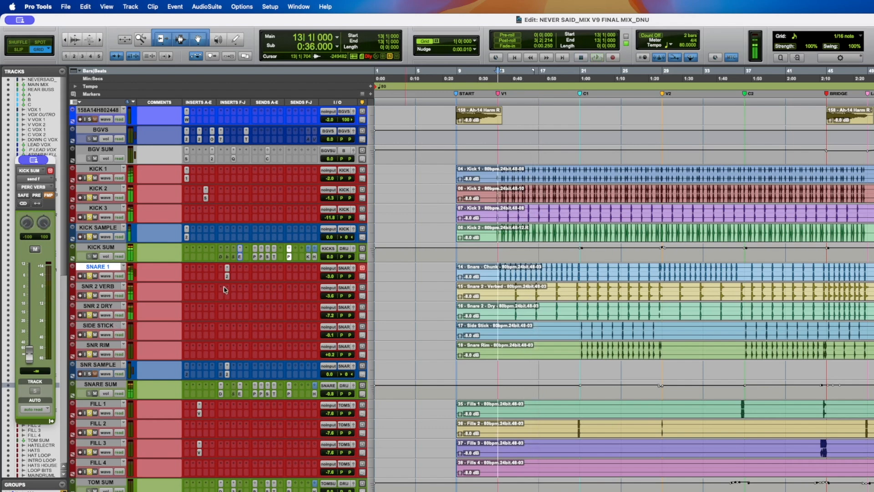
click(227, 269)
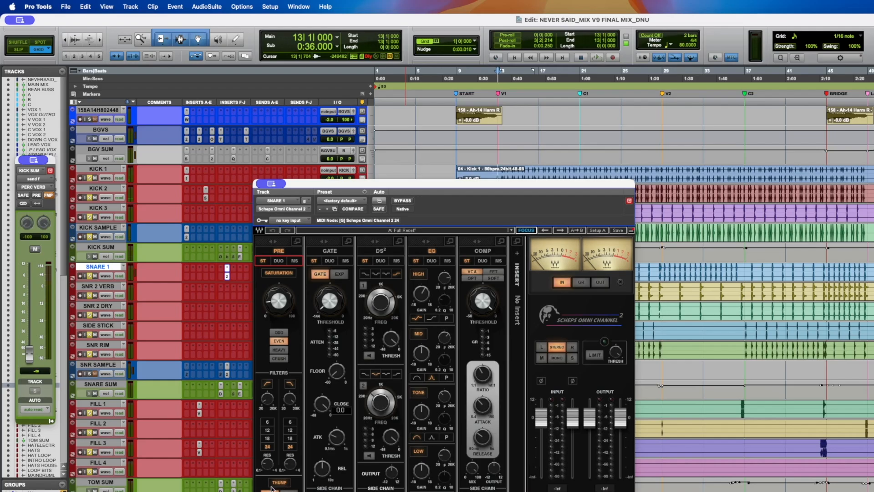
key(space)
click(279, 484)
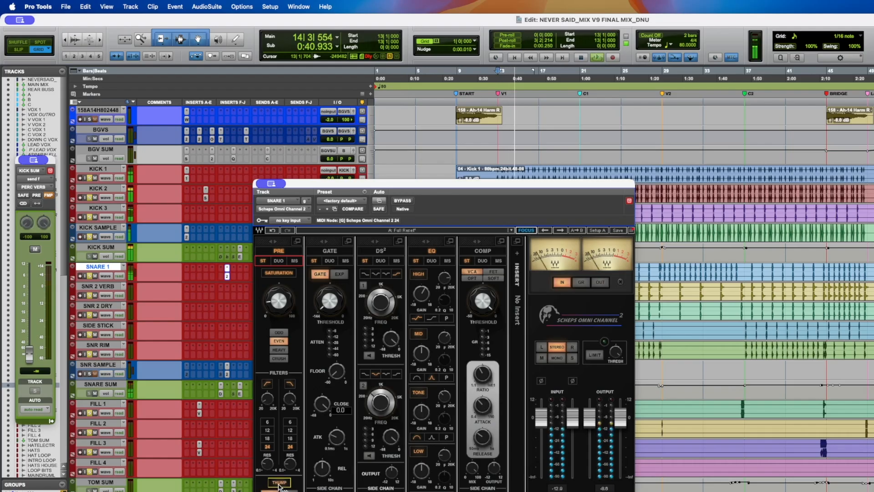
key(super+s)
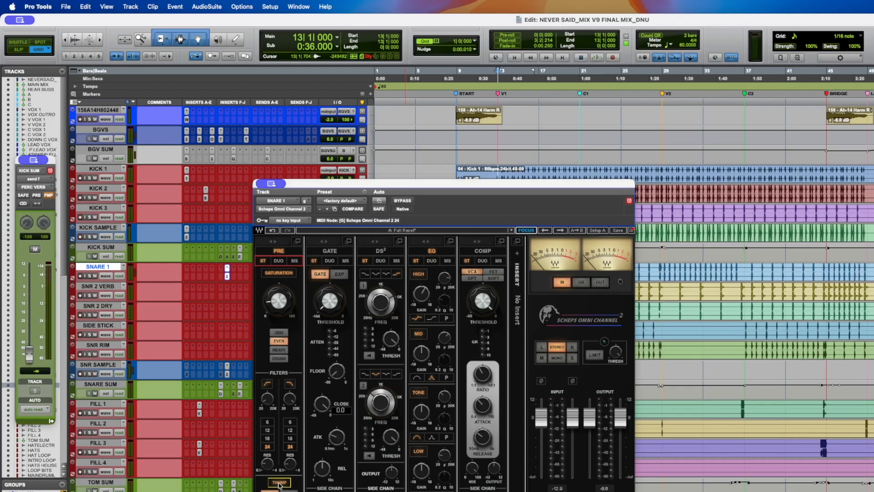
- Play the song from the first chorus marker to audition the snare
key(space)
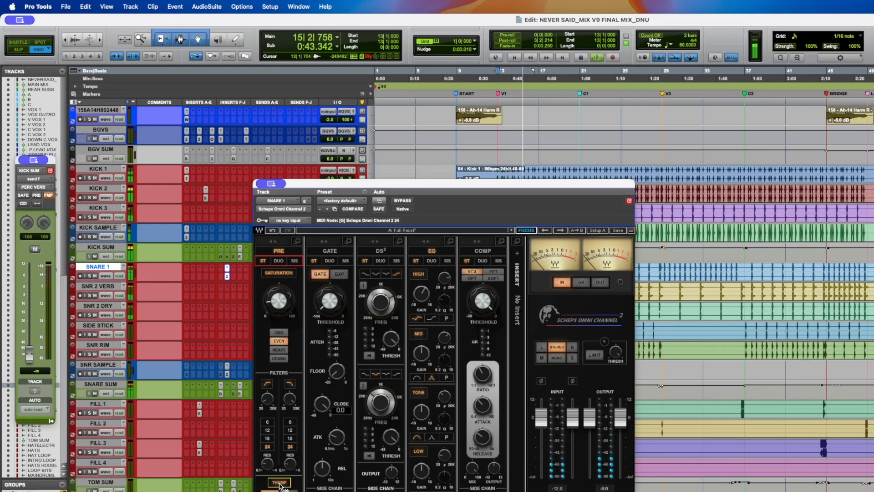
key(space)
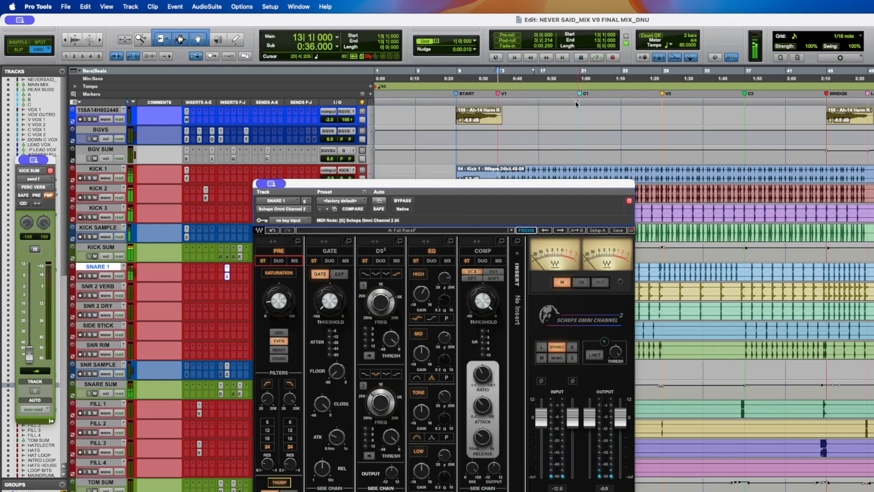
click(580, 103)
key(space)
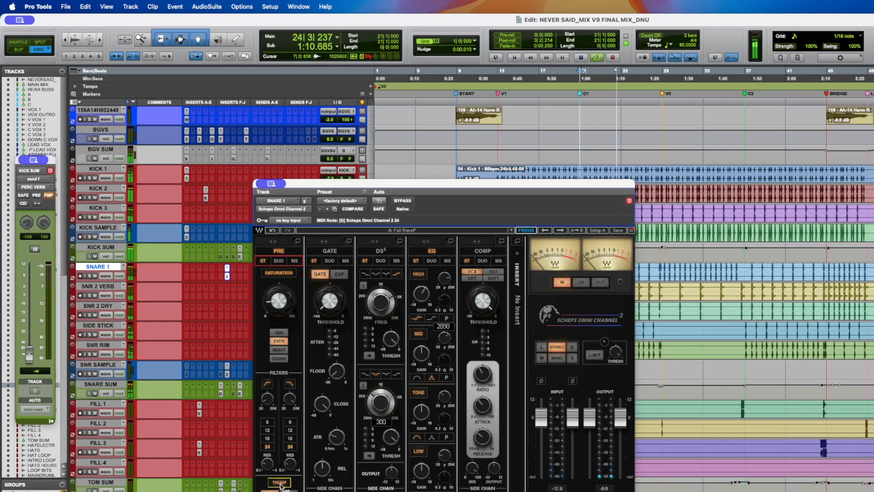
key(space)
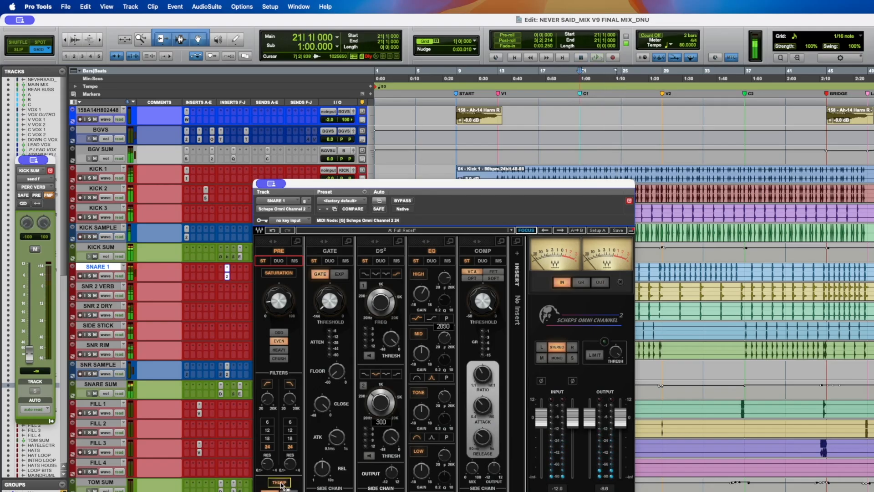
- Reposition the Scheps Omni Channel window, nudge its filter control, and close the plugin
click(227, 277)
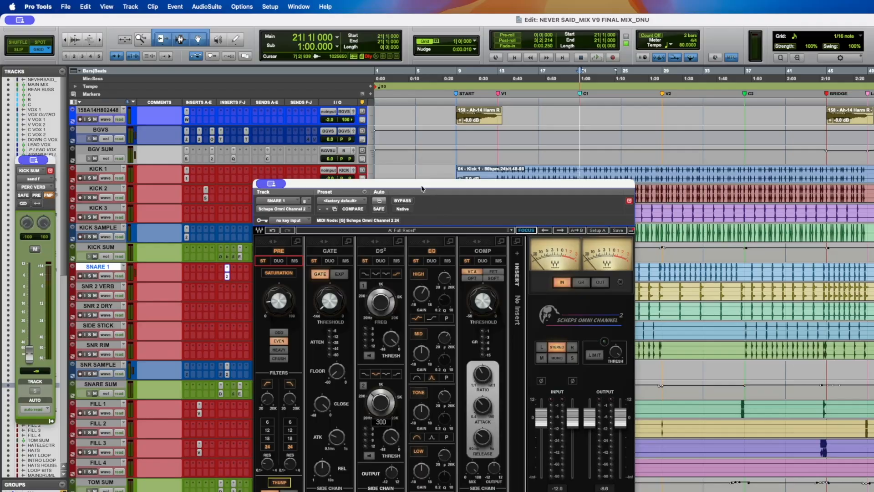
drag(423, 188, 410, 127)
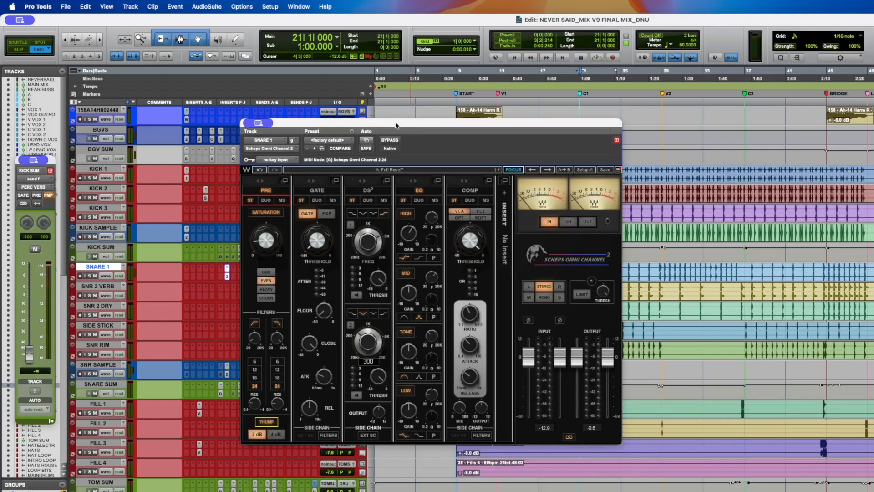
drag(396, 125, 404, 106)
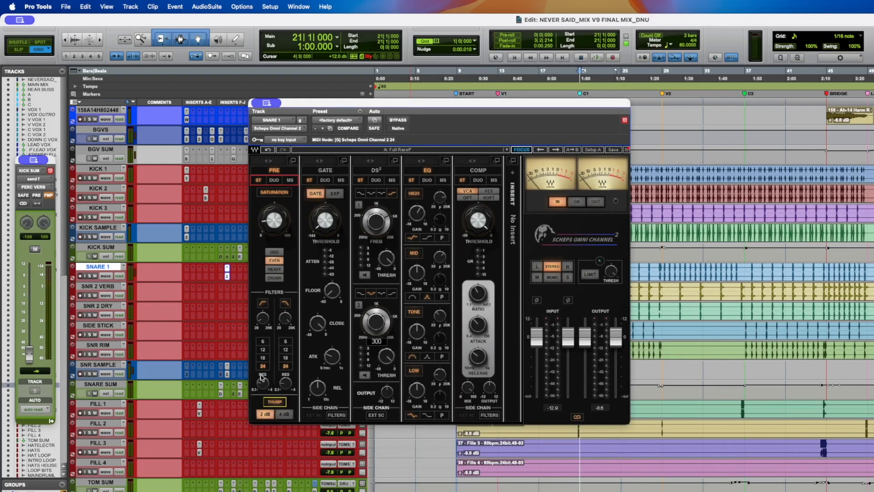
drag(264, 318, 264, 315)
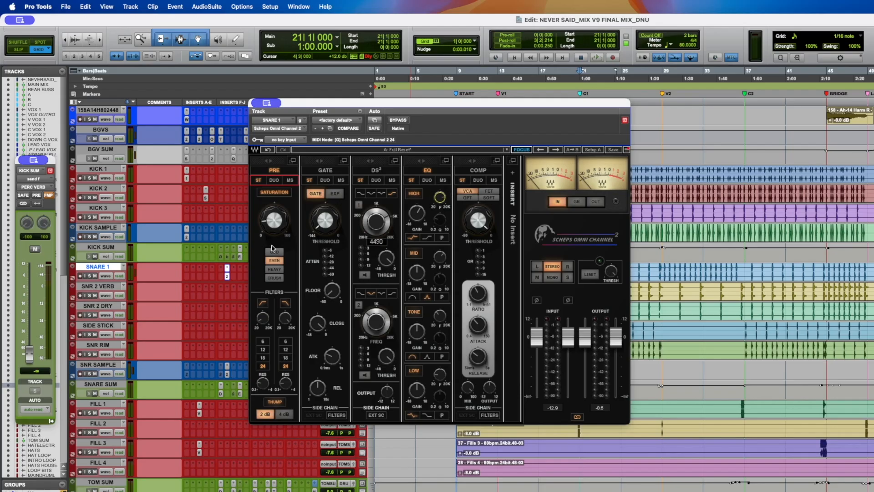
click(227, 277)
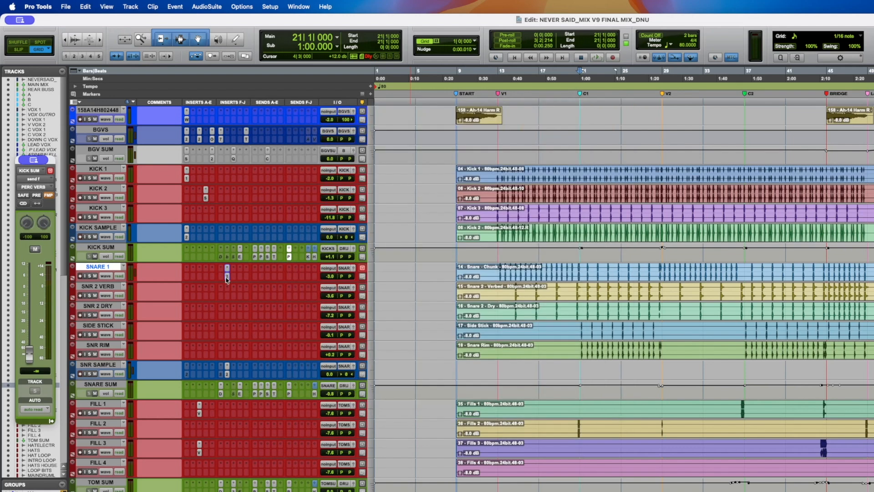
- Place the playback cursor in the first verse on the snare tracks and save the session
click(514, 288)
click(512, 288)
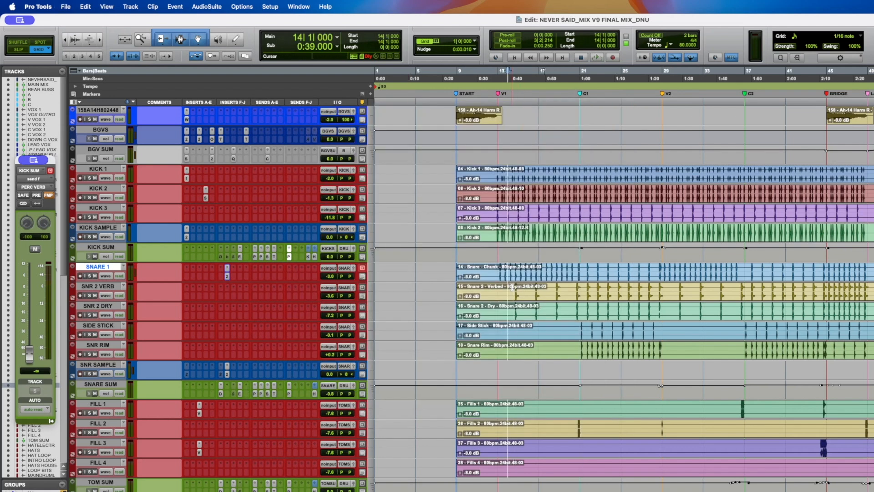
click(515, 288)
key(super+s)
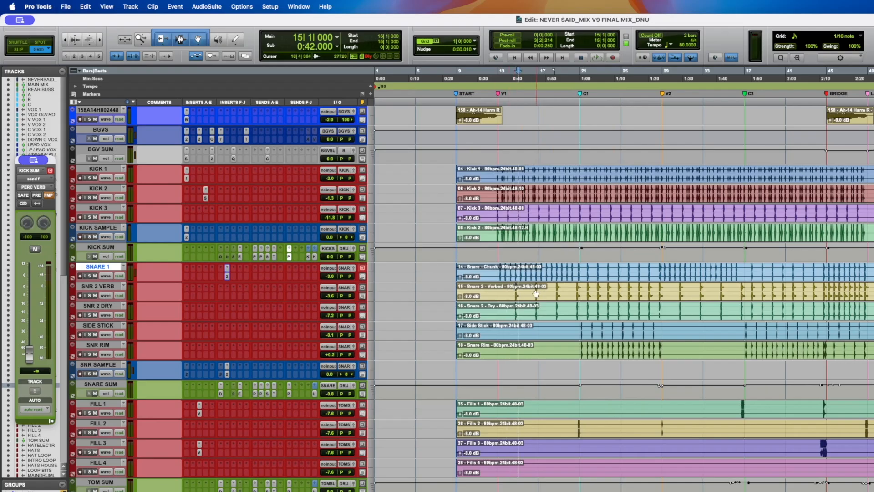
click(533, 288)
click(536, 288)
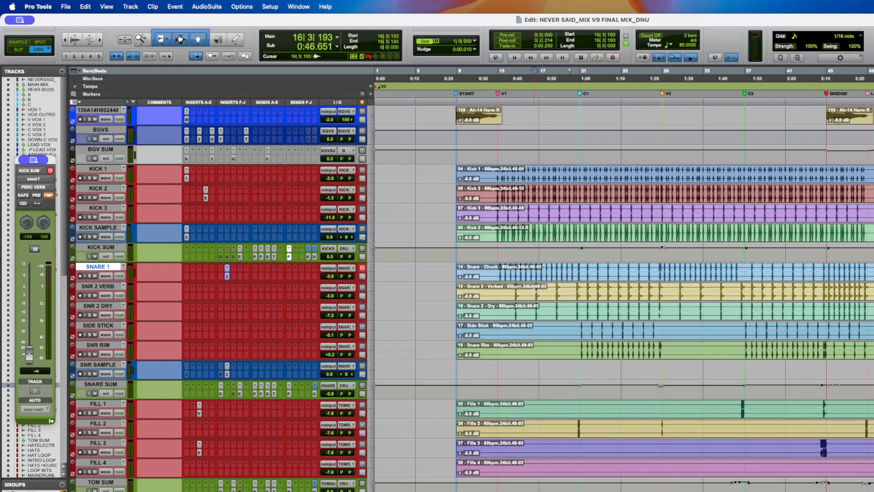
- Solo the SNR 2 VERB track and play it back
key(space)
key(space)
key(space)
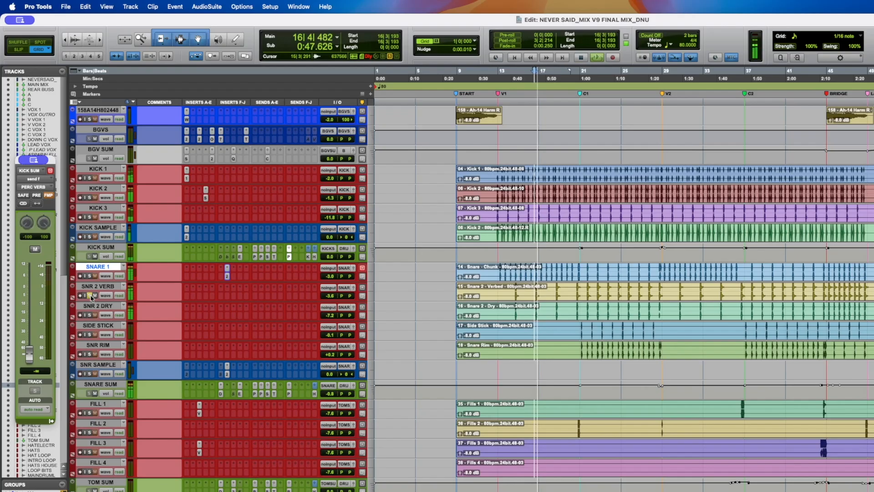
key(space)
click(90, 296)
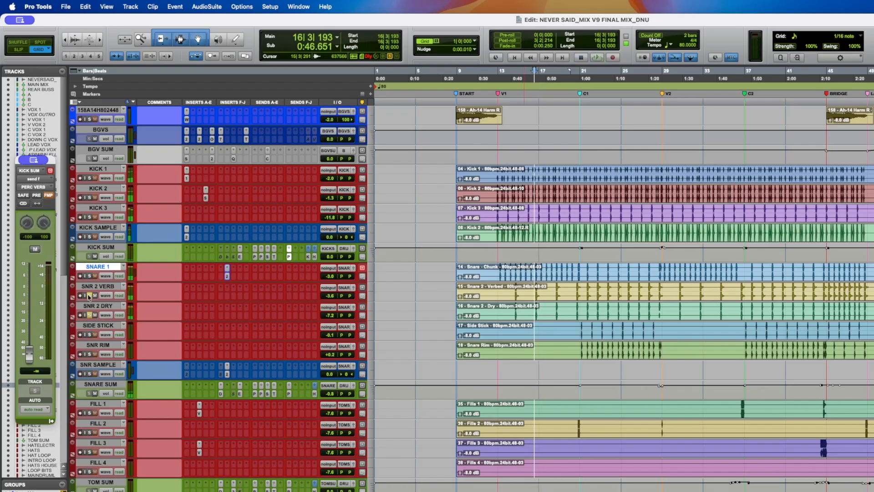
key(space)
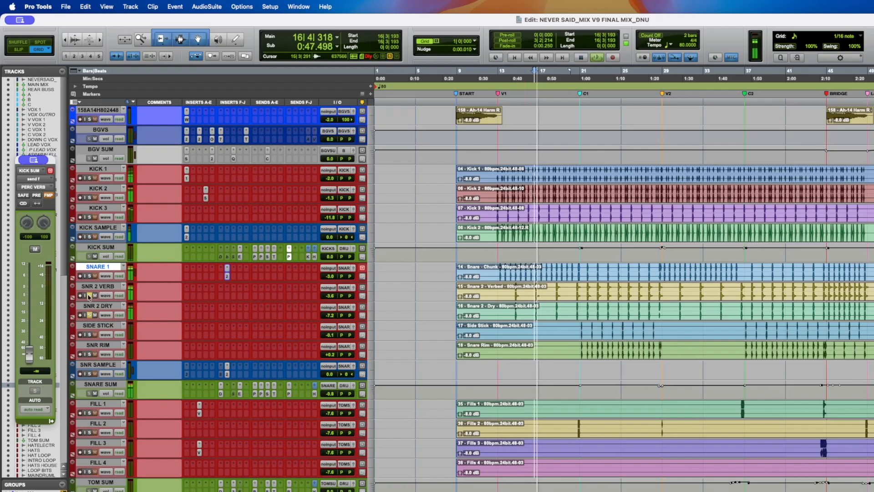
key(space)
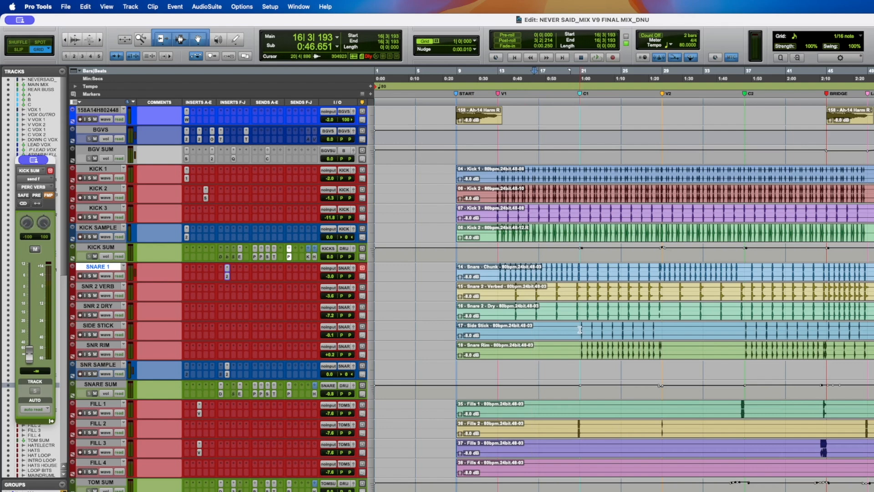
- Select the Side Stick and Snr Rim tracks, solo Side Stick, and play back from the chorus
key(space)
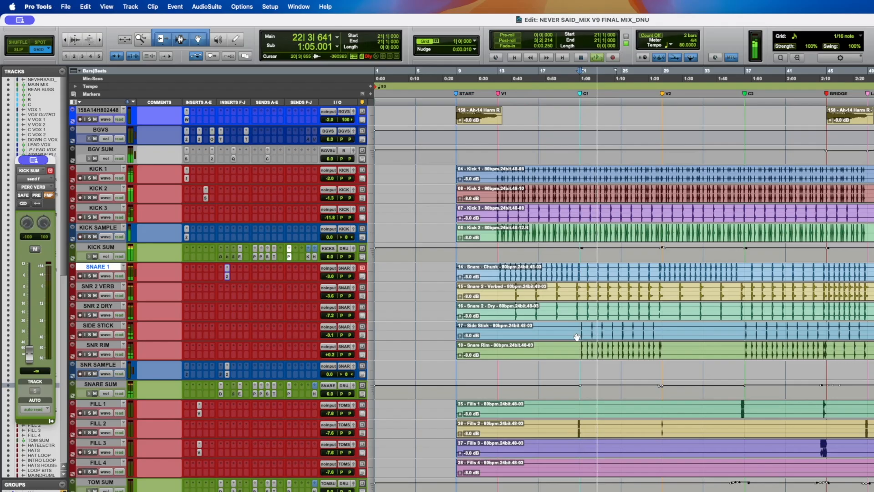
key(space)
click(105, 326)
shift+click(105, 347)
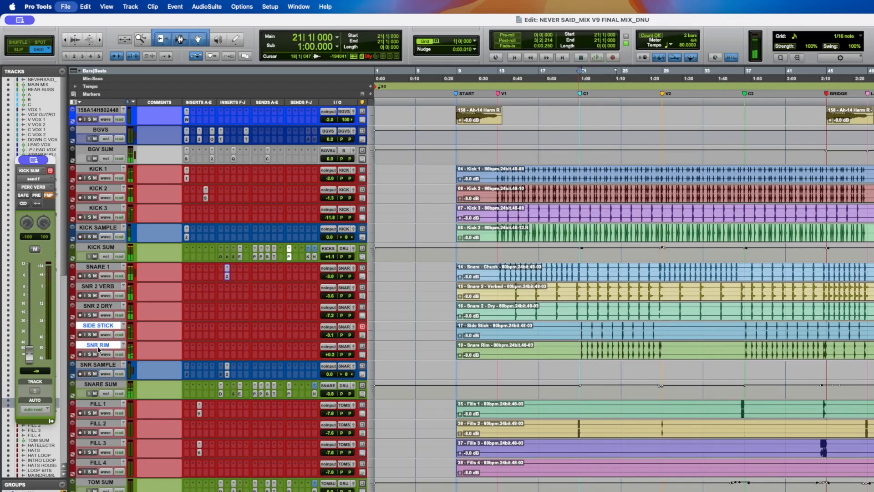
key(space)
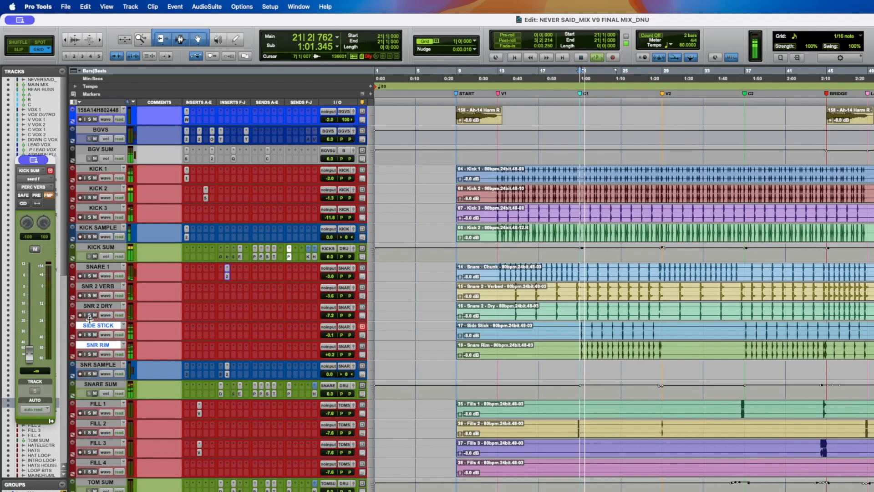
alt+shift+click(95, 335)
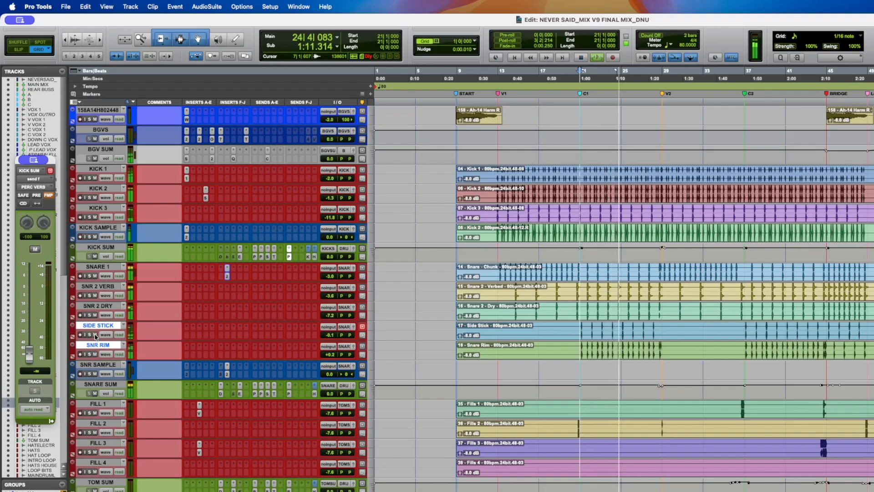
key(space)
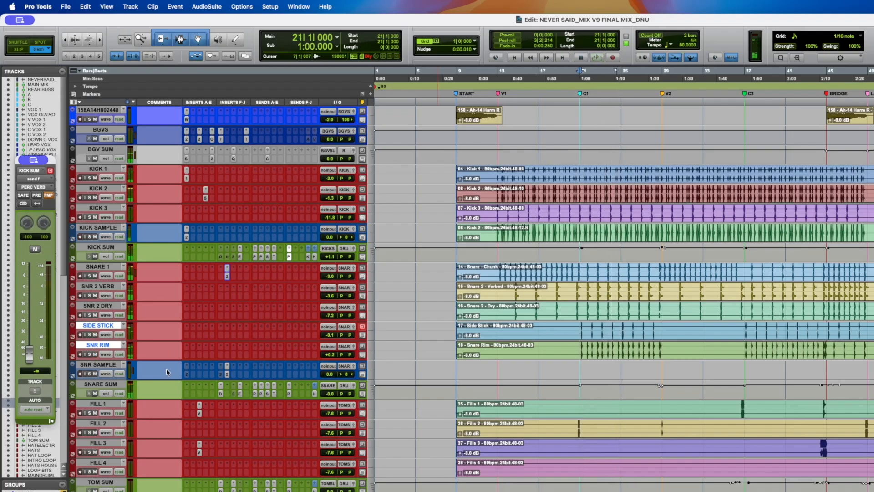
- Make the SNR SAMPLE track inactive
key(super+Tab)
key(super+shift+Tab)
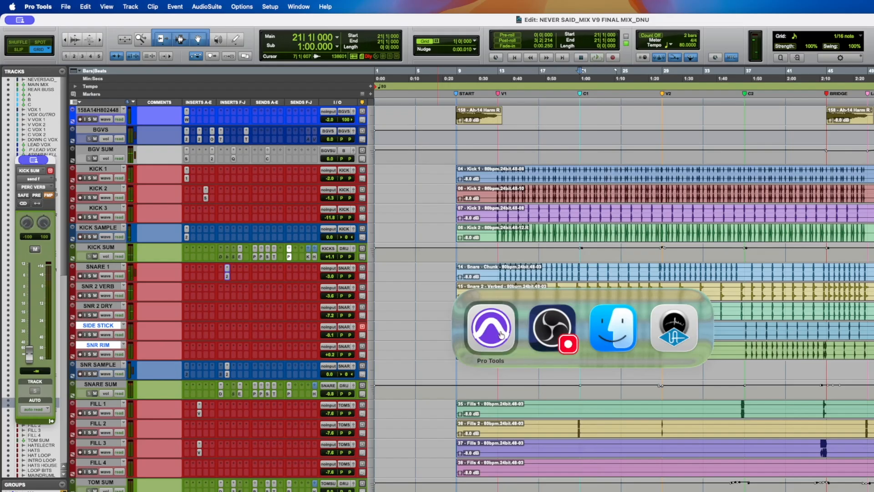
click(108, 365)
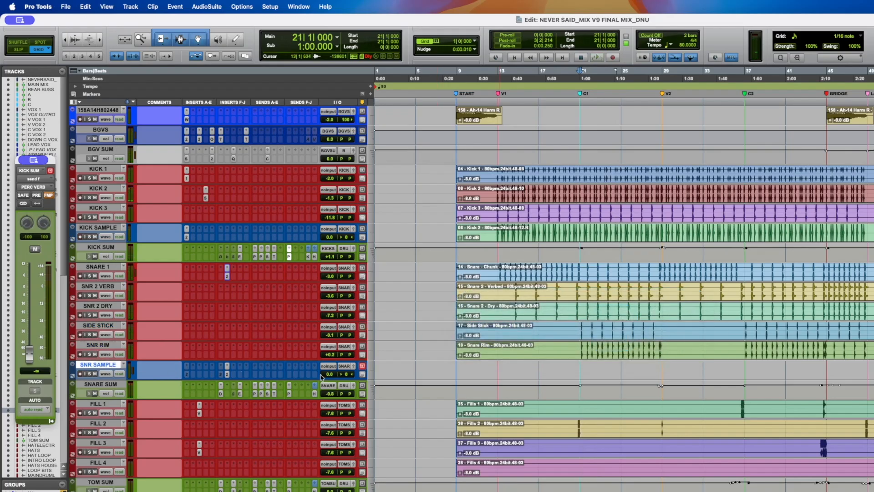
right_click(91, 366)
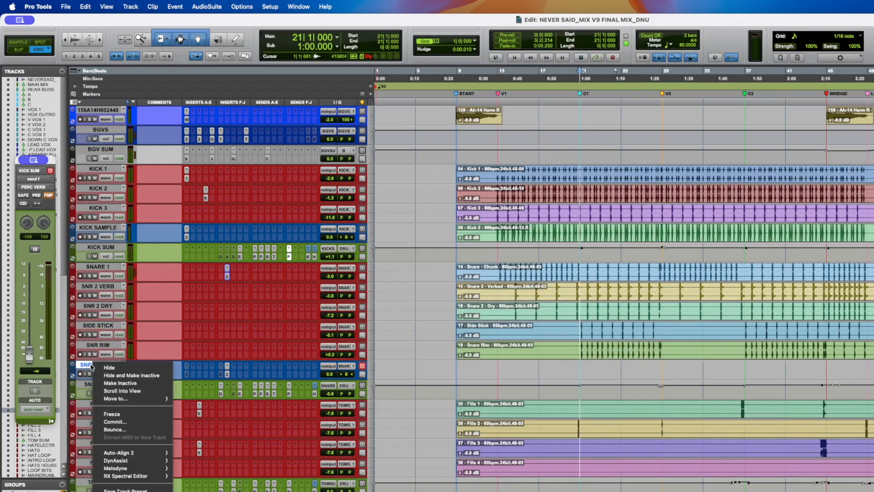
key(Escape)
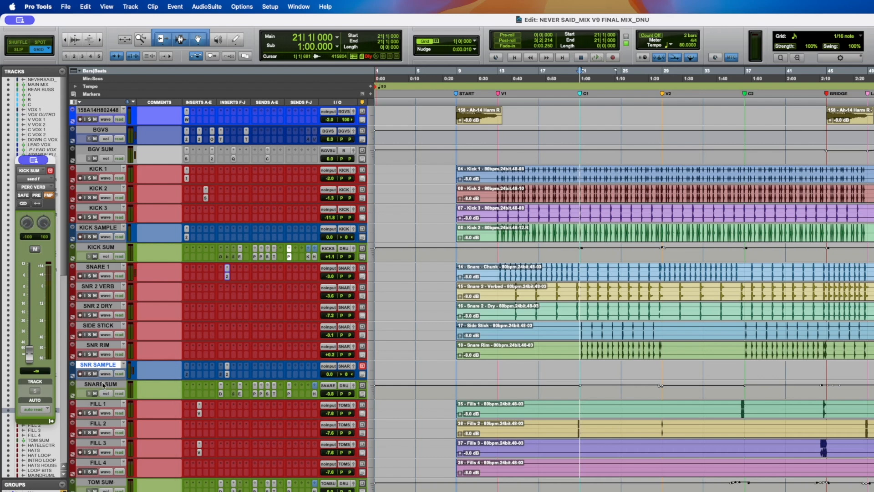
- Open the Decapitator on the Snare Sum track and play the song from the second verse
click(221, 393)
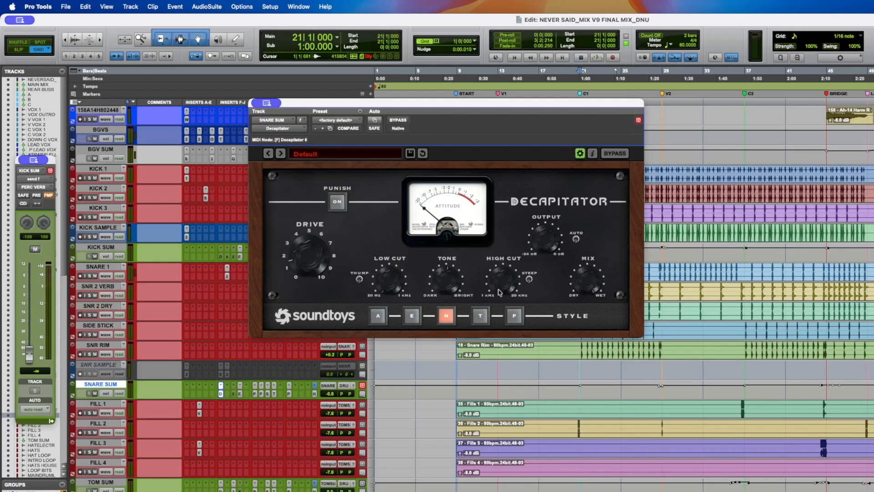
key(space)
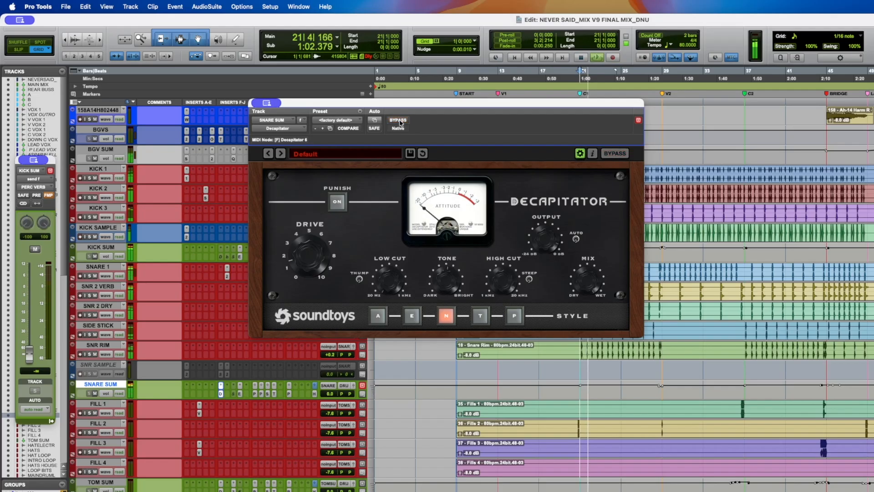
key(space)
click(663, 269)
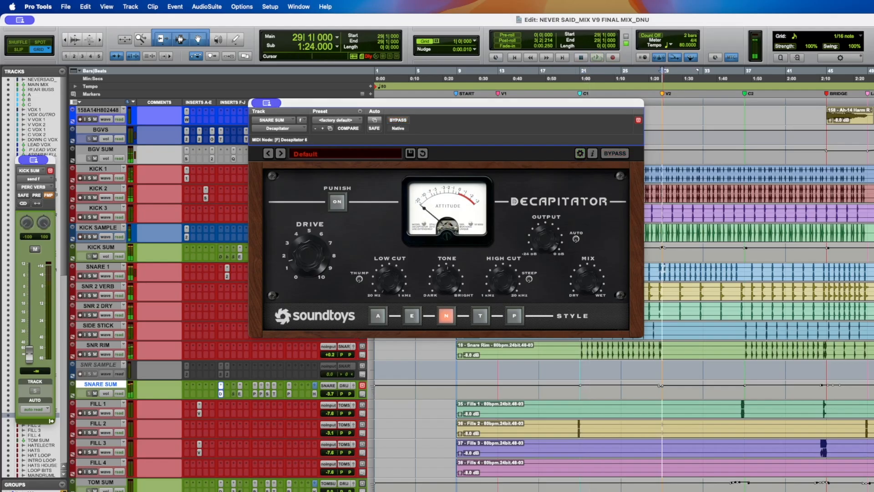
key(space)
- Bypass and re-enable the Decapitator to compare, then open the UADx Pultec EQP-1A on Snare Sum
click(395, 122)
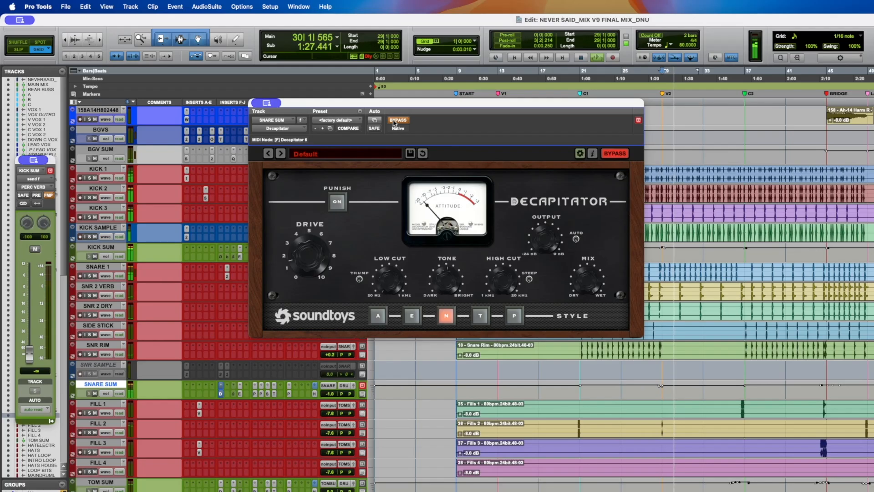
click(394, 121)
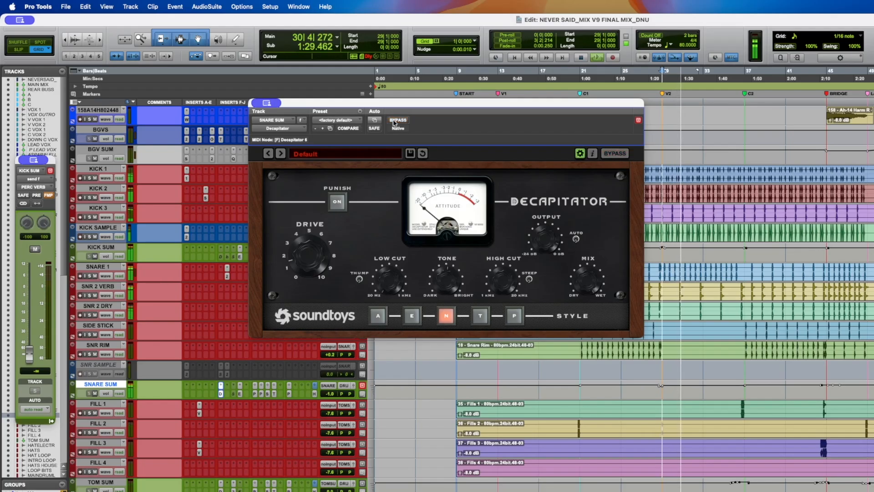
key(space)
click(240, 394)
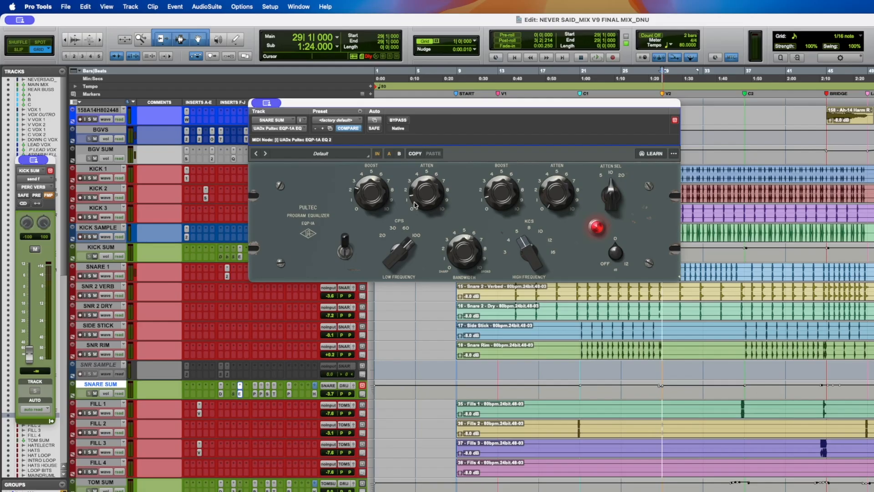
- Play the song and switch the Pultec EQP-1A in and out on Snare Sum to compare
key(space)
click(345, 250)
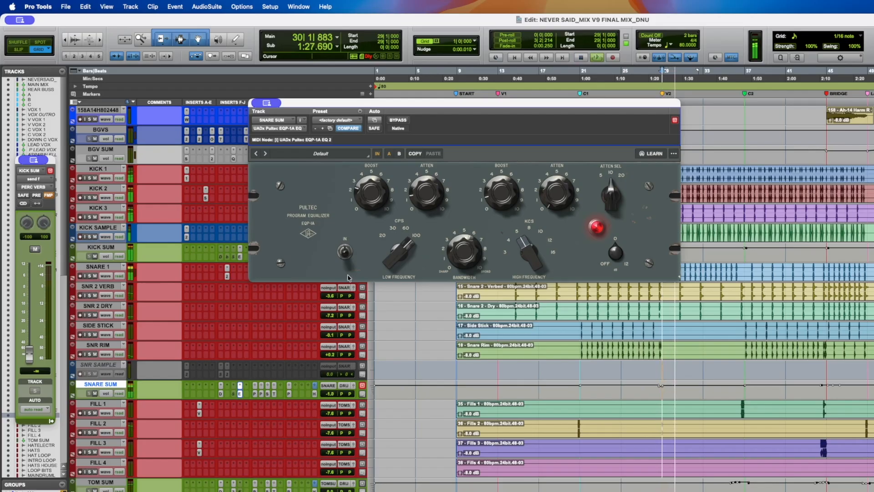
click(345, 250)
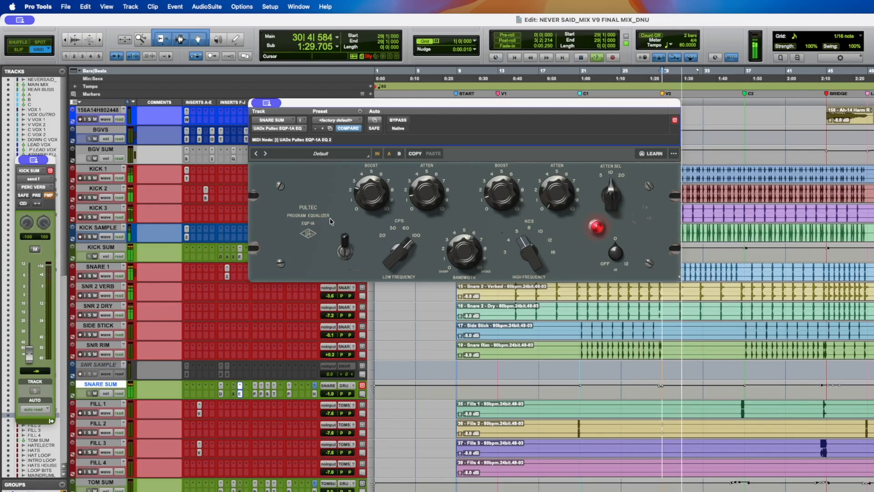
click(344, 241)
click(345, 250)
key(space)
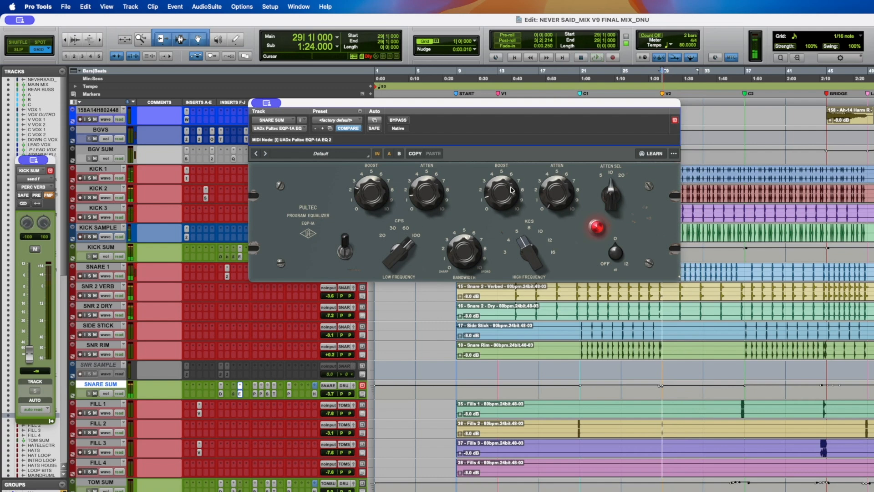
- Close the Pultec window, locate to the first fill, switch to Slip mode and save the session
click(240, 394)
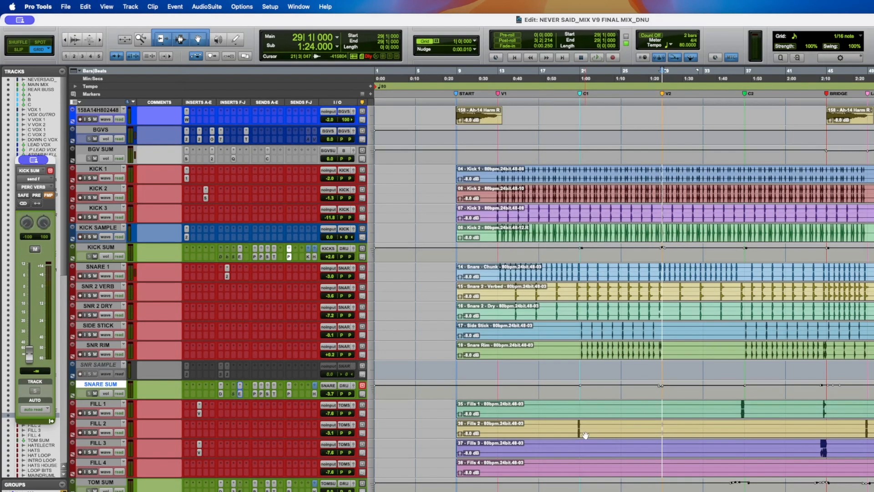
click(576, 408)
key(space)
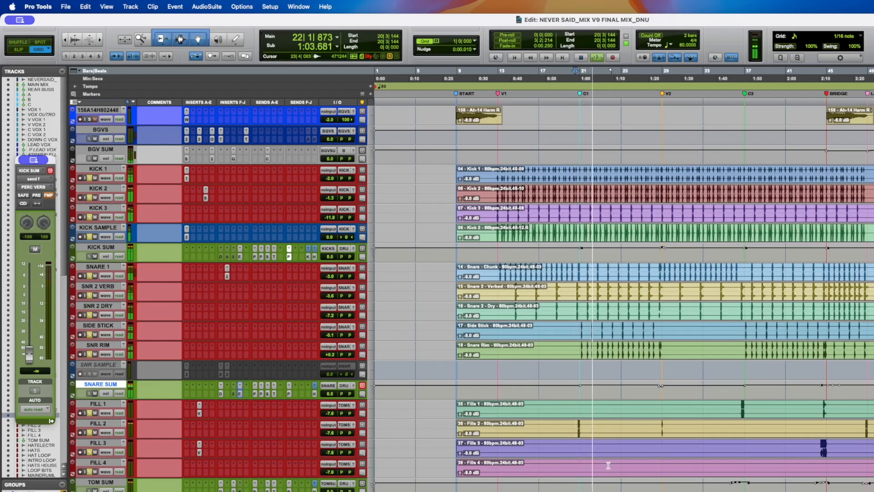
key(F2)
key(super+s)
- Audition playback from several points around the drum fills, toggling play and stop
key(space)
key(space)
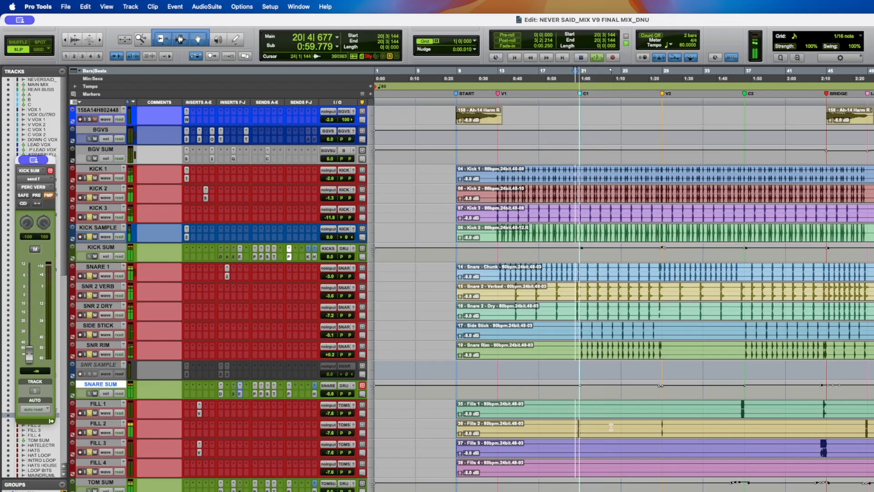
key(space)
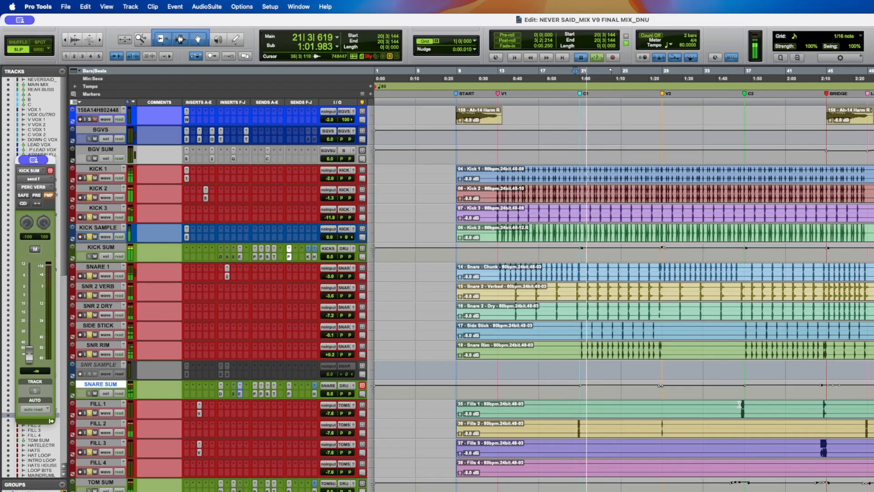
click(741, 404)
key(space)
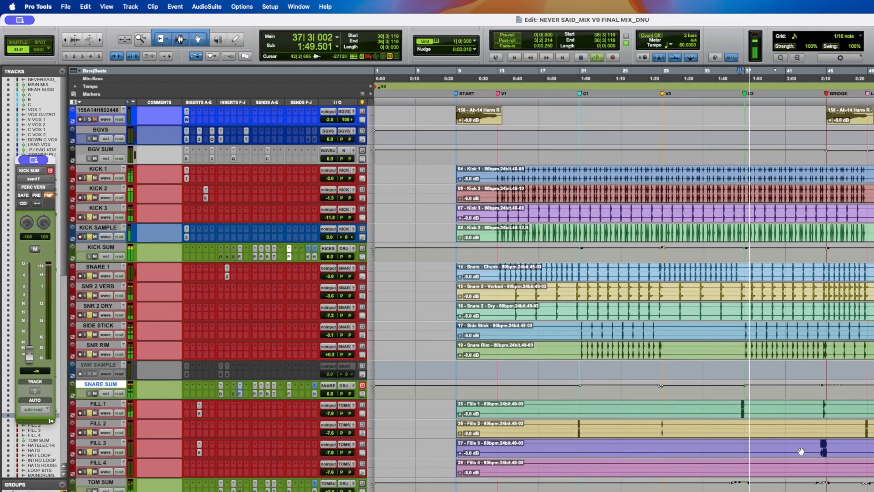
key(space)
click(818, 444)
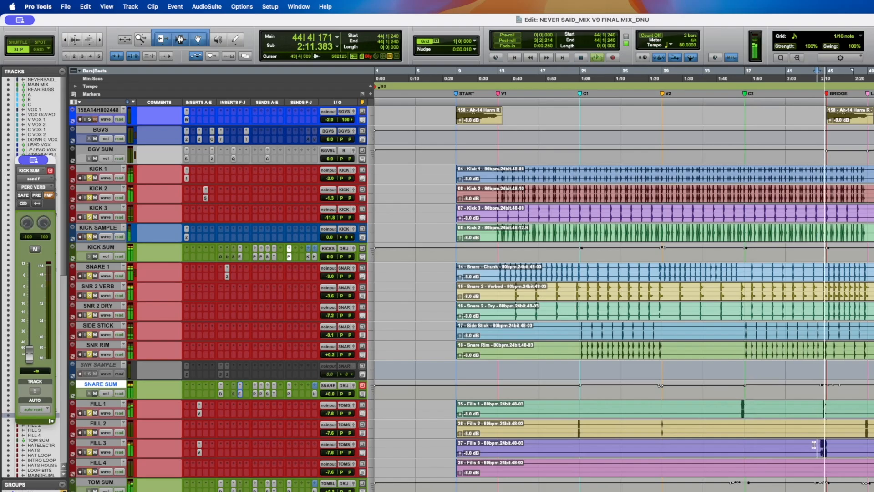
click(863, 426)
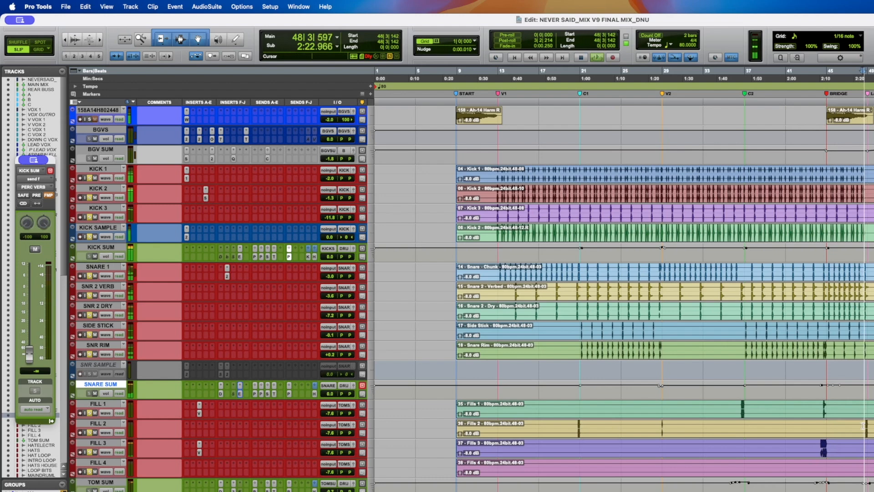
click(873, 426)
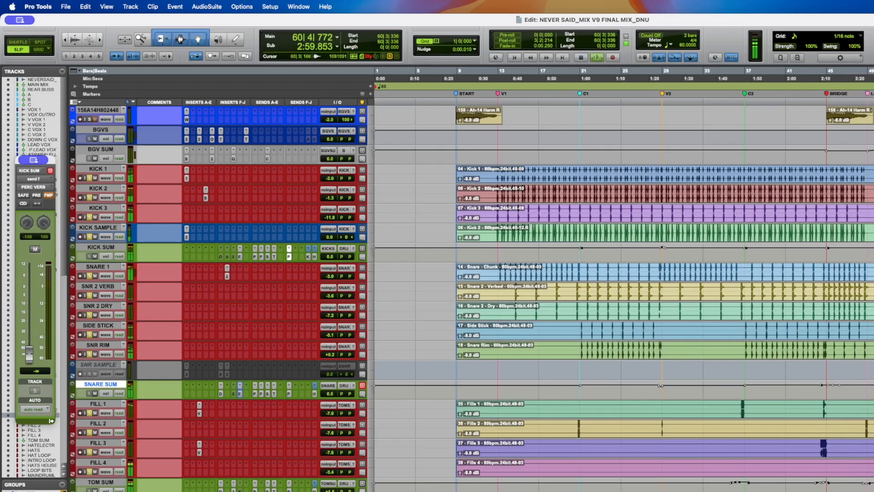
key(space)
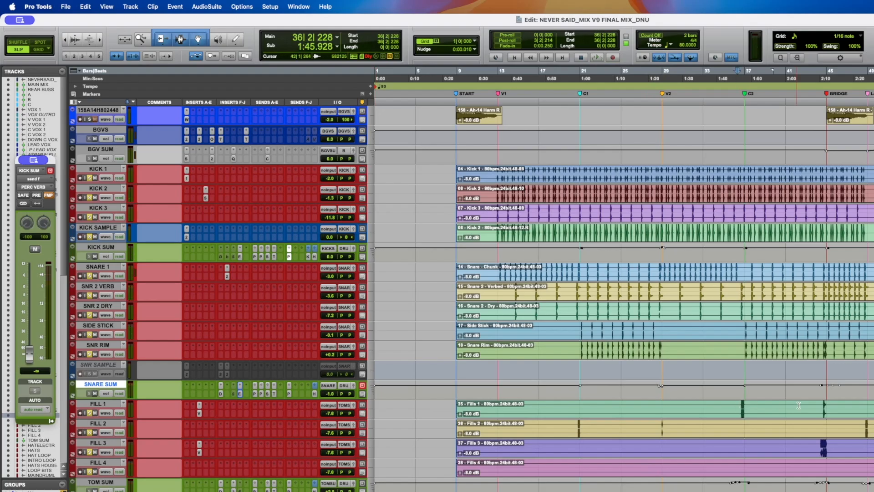
- Select part of the Fill 3 clip and open the ValhallaSpaceModulator on the Fill 3 track
click(821, 455)
drag(817, 444, 837, 444)
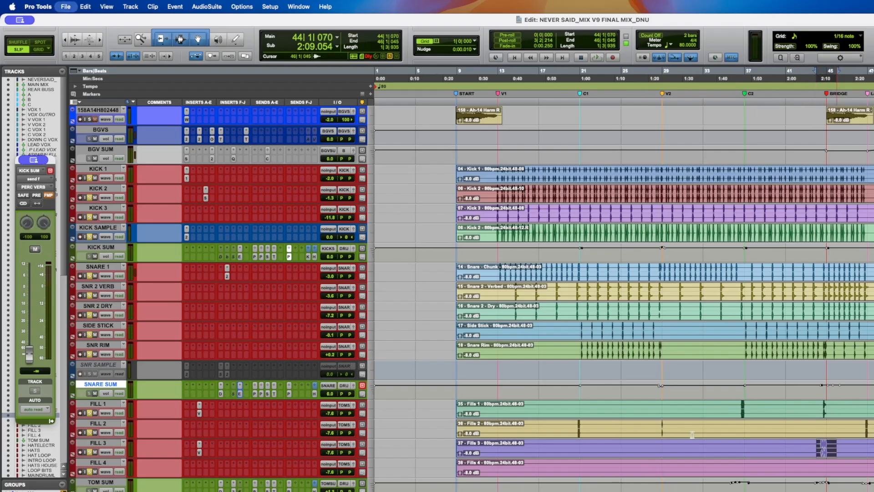
click(199, 453)
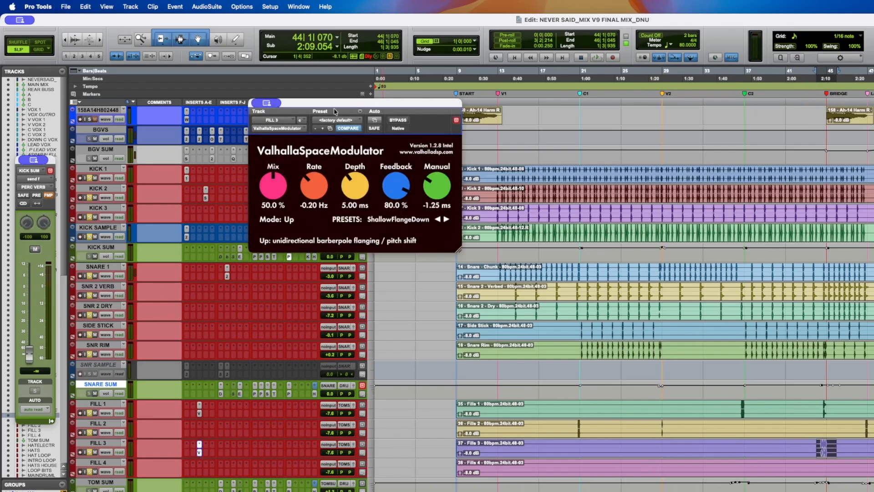
drag(333, 105, 360, 182)
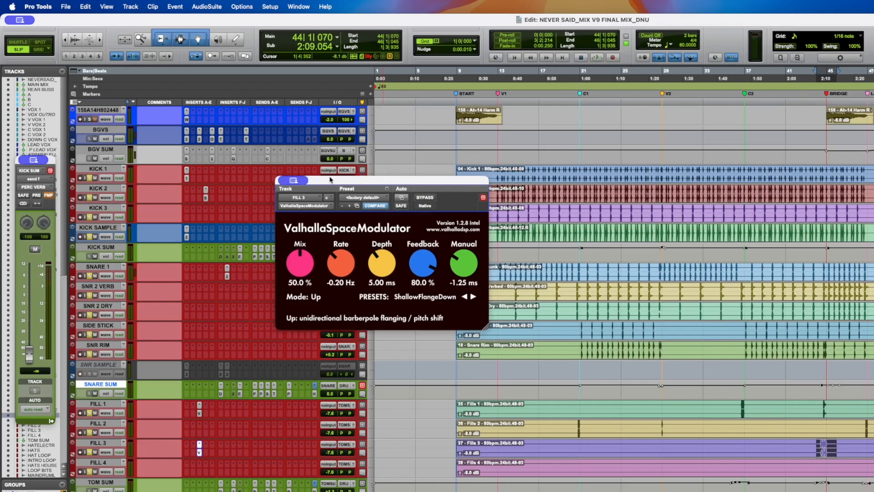
click(819, 447)
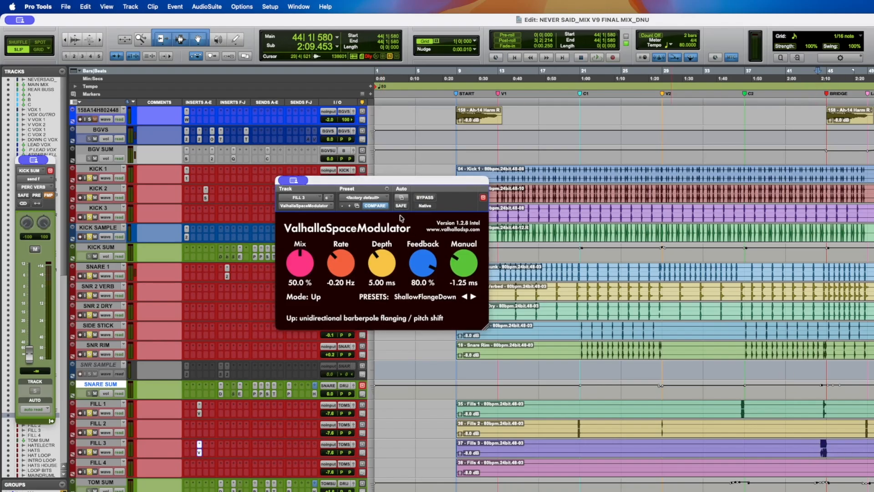
drag(345, 185, 364, 176)
- Select a range on the Fill 3 clip, solo Fill 3, and play it to audition the flange effect
scroll(162, 296, down, 6)
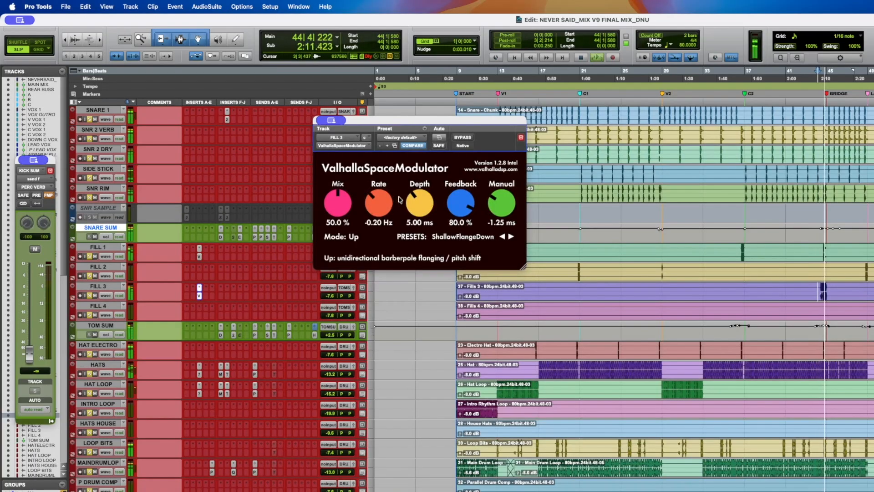
click(105, 295)
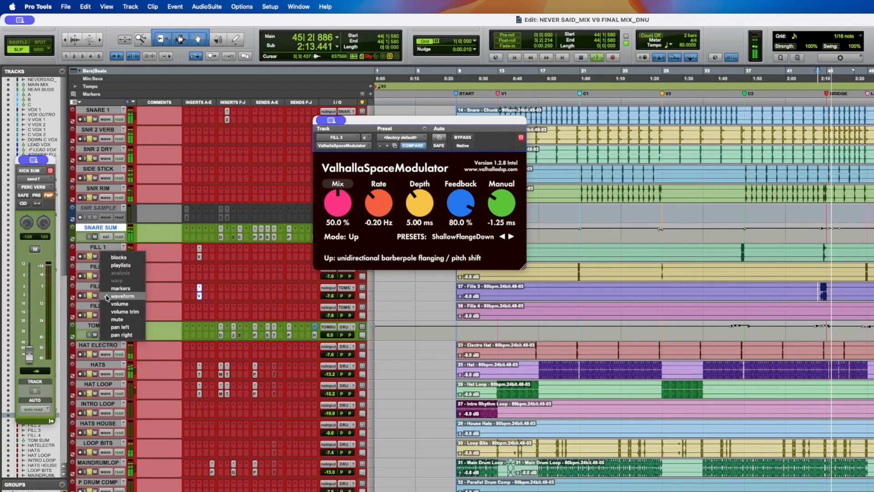
click(108, 296)
key(space)
drag(815, 289, 835, 287)
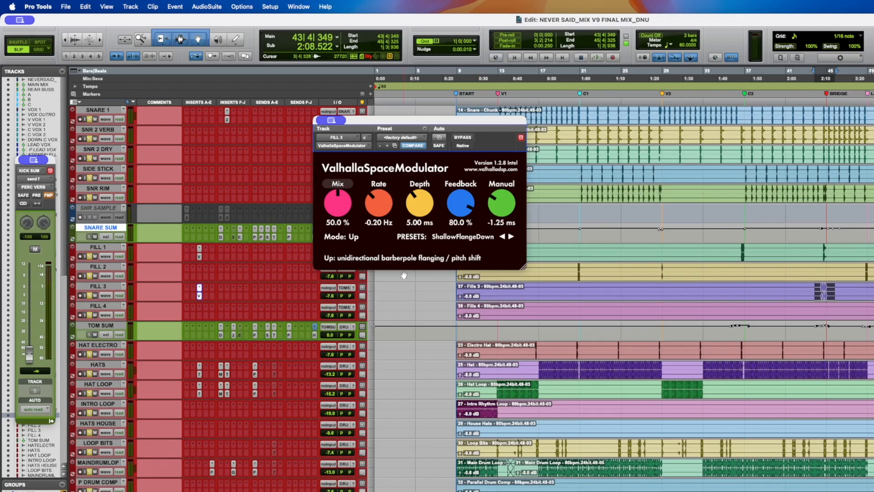
alt+click(86, 297)
key(space)
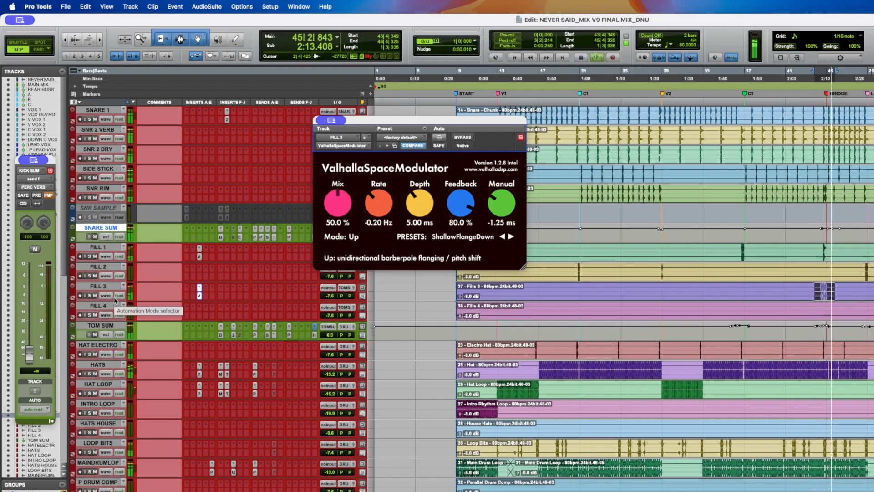
key(space)
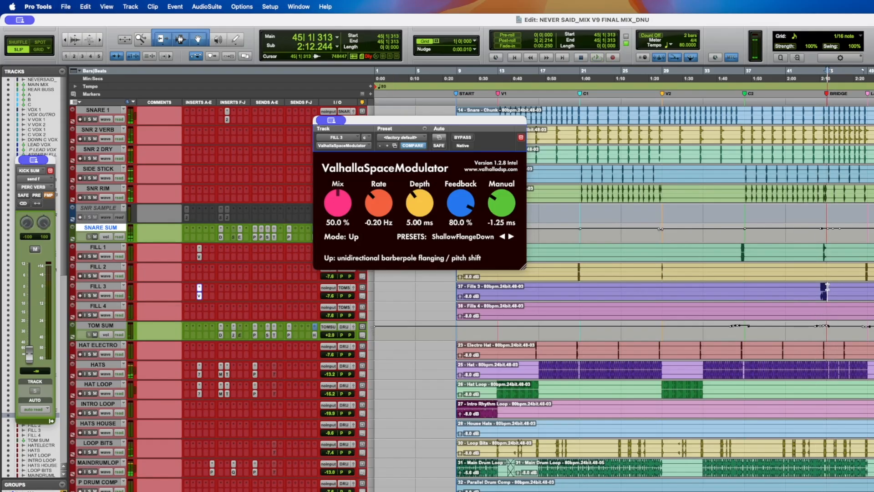
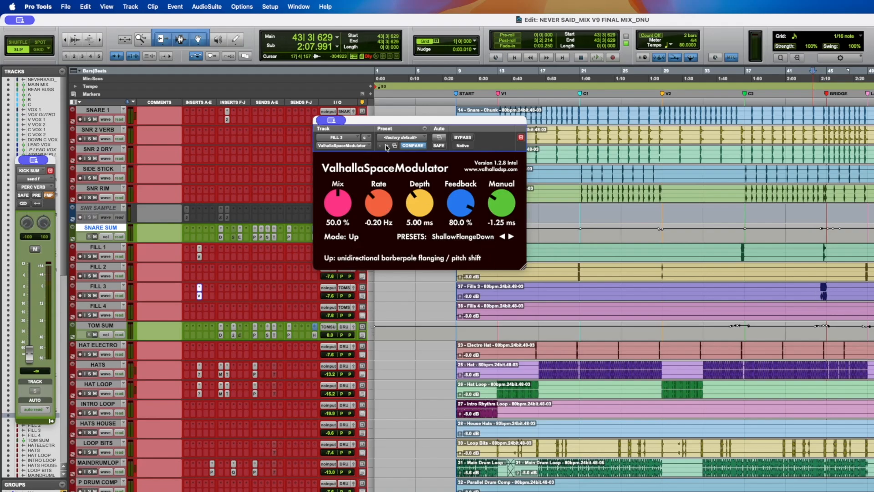
- Compare the ValhallaSpaceModulator settings on the Fill 1 and Fill 3 tracks by opening each plugin window
click(199, 296)
click(199, 257)
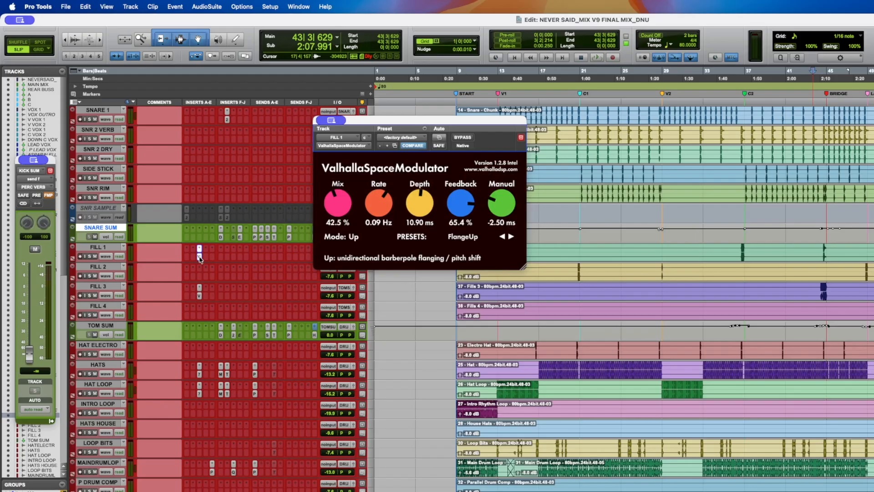
click(199, 297)
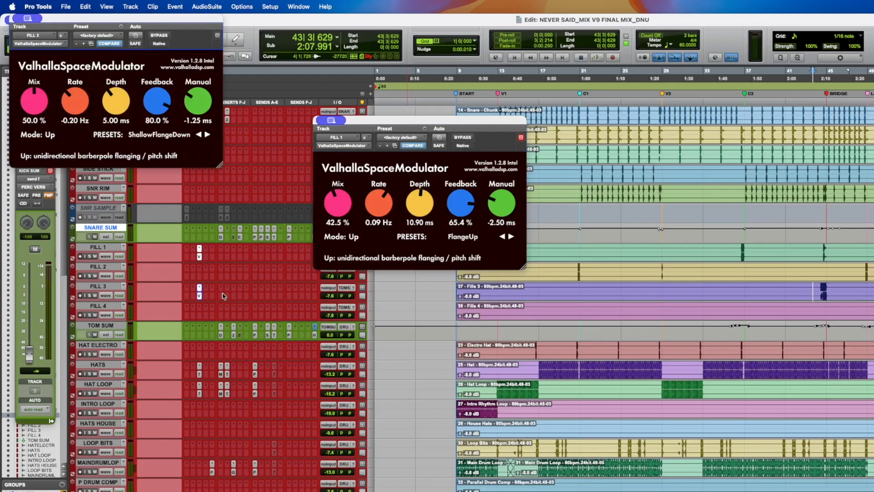
click(199, 296)
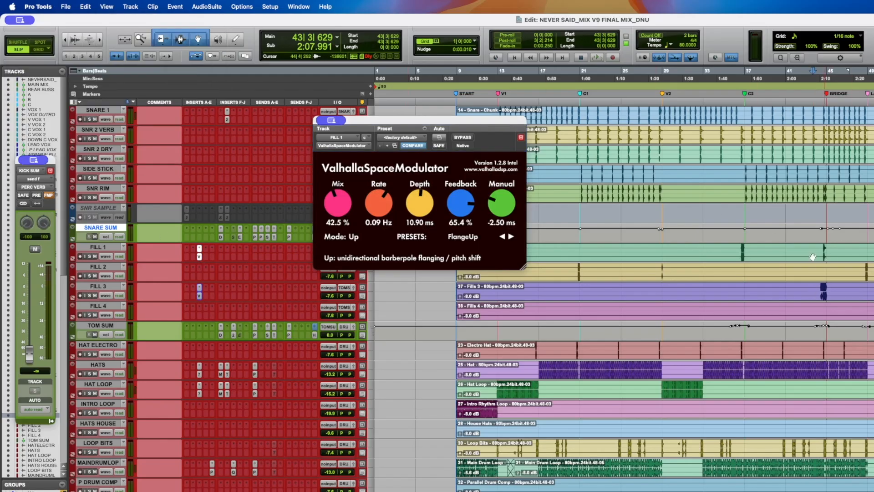
- Place the cursor on the Fill 1 track and audition the fill playback several times
click(737, 248)
key(space)
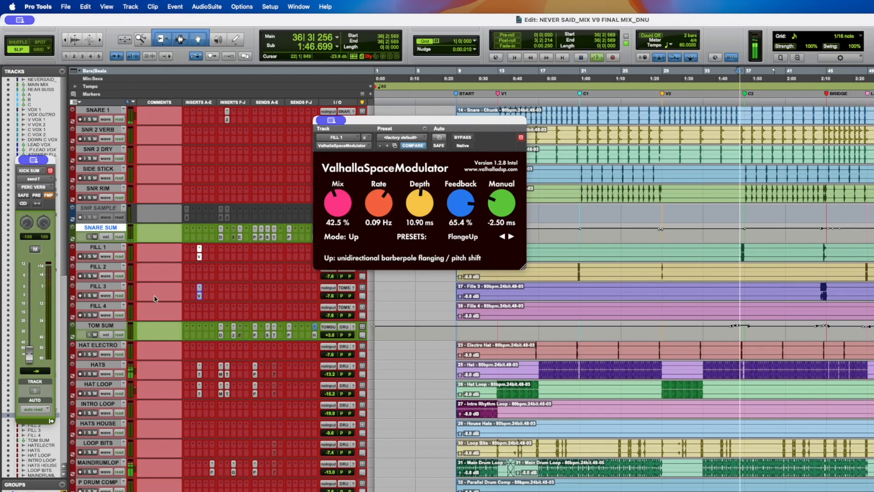
key(space)
key(space)
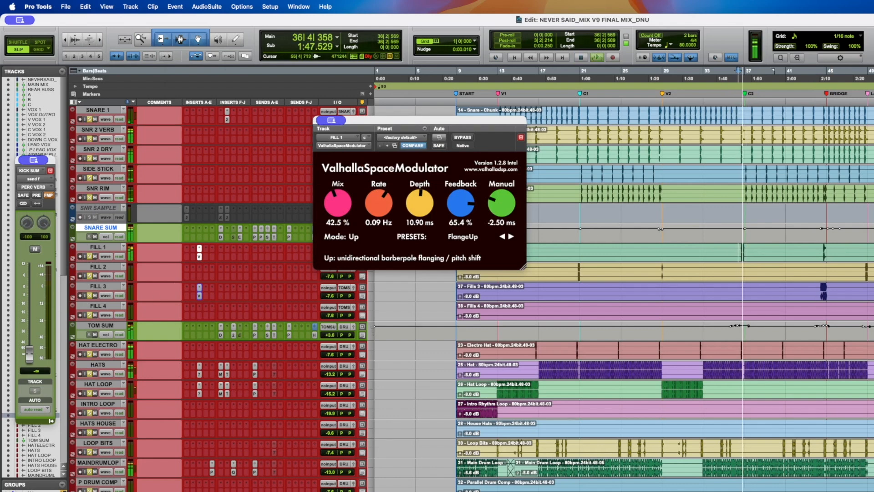
key(space)
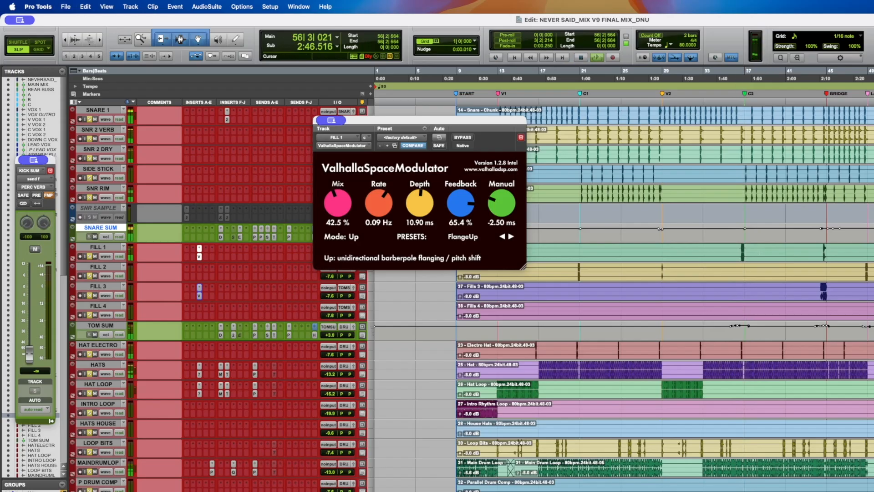
key(space)
- Change the Fill 1 track's solo state and save the session
key(super+alt+[)
click(89, 257)
scroll(590, 284, left, 5)
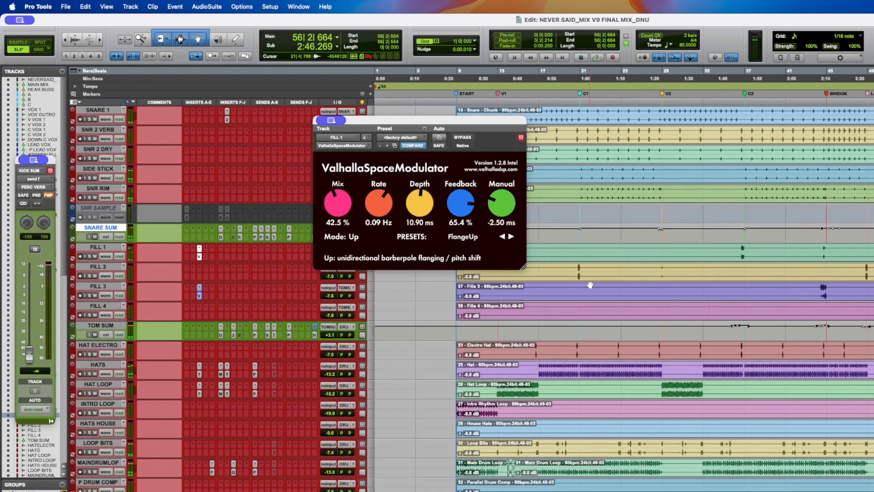
key(super+alt+[)
key(super+s)
key(super+alt+])
key(super+alt+])
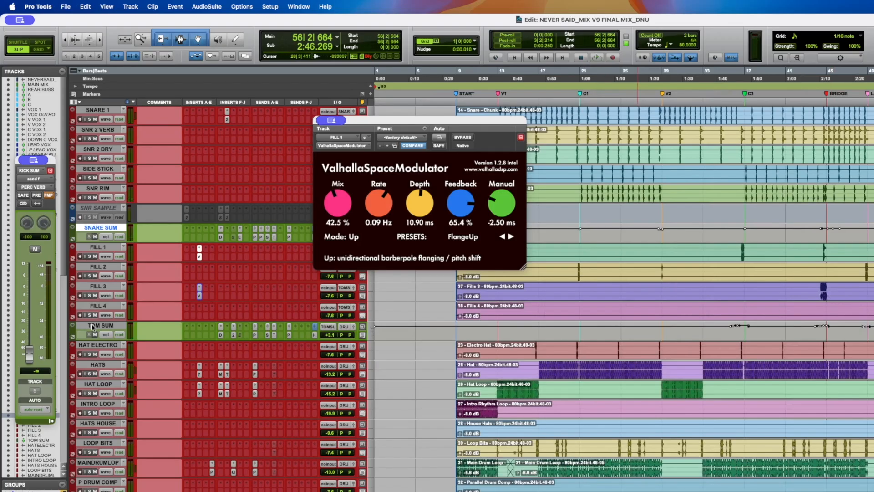
- Open the Decapitator on the Tom Sum track and play the bridge section to audition it
click(221, 336)
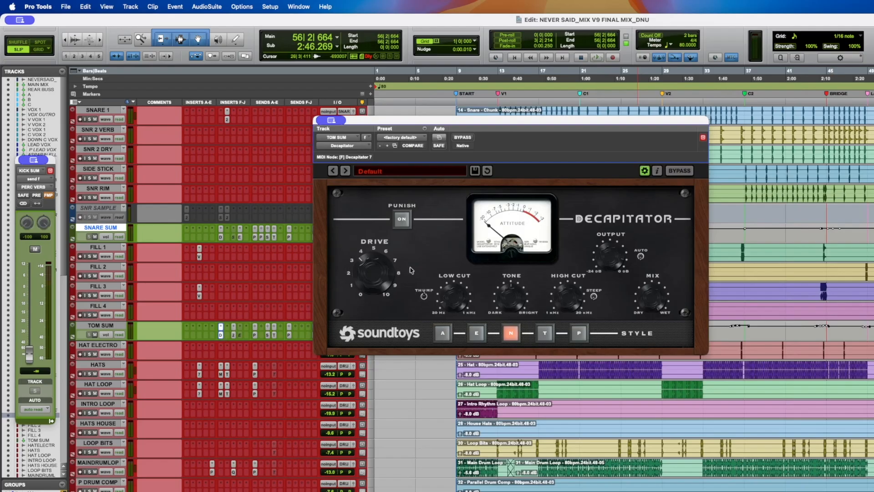
click(818, 288)
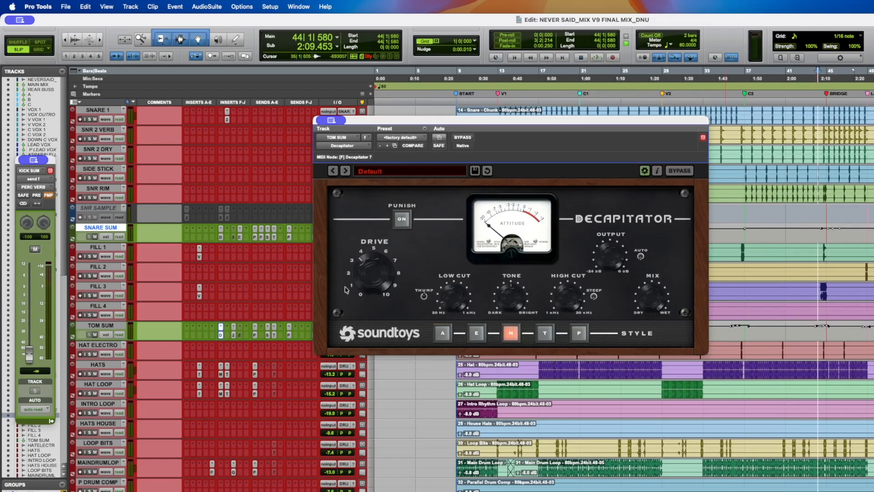
key(space)
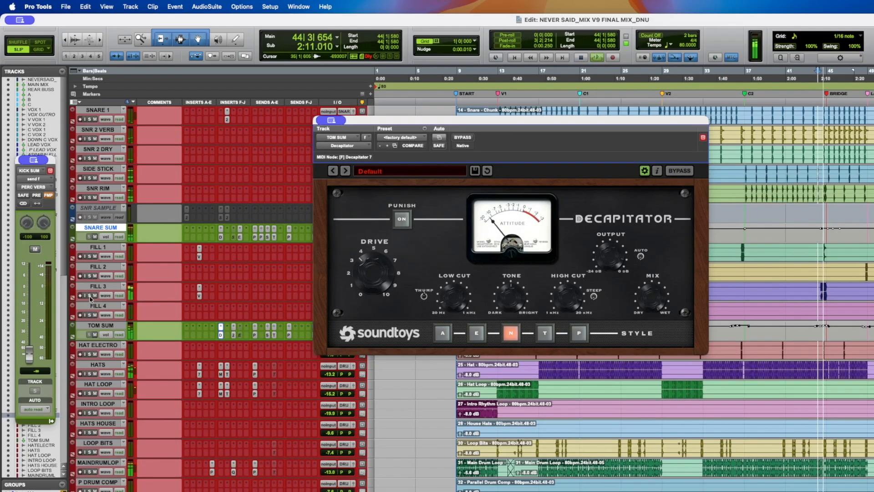
key(space)
- Compare the Tom Sum Decapitator bypassed and active during playback, leaving it active
super+click(221, 336)
key(space)
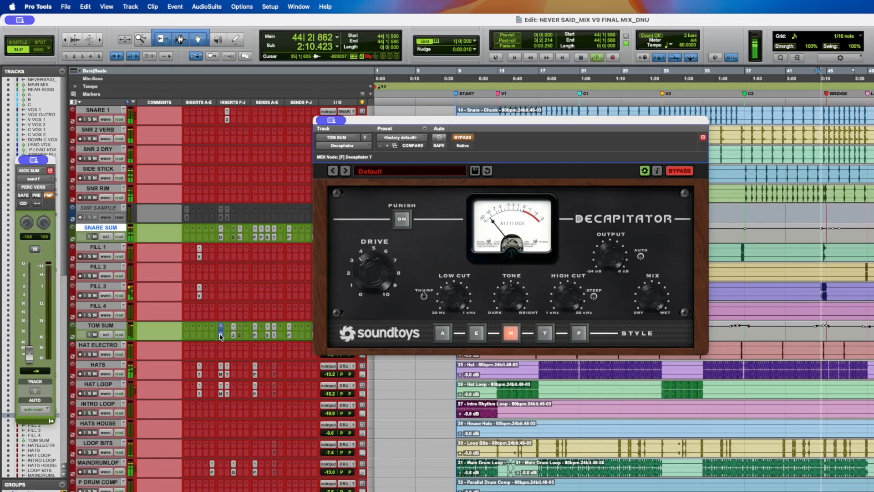
key(space)
super+click(221, 336)
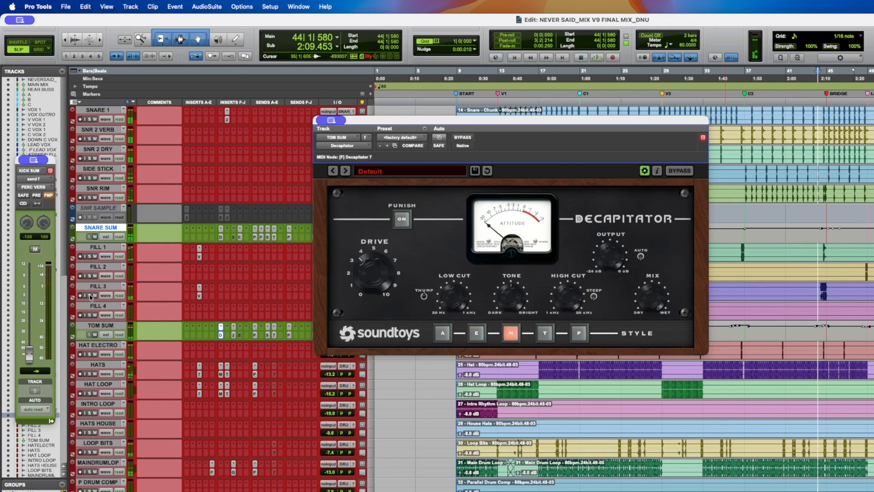
key(space)
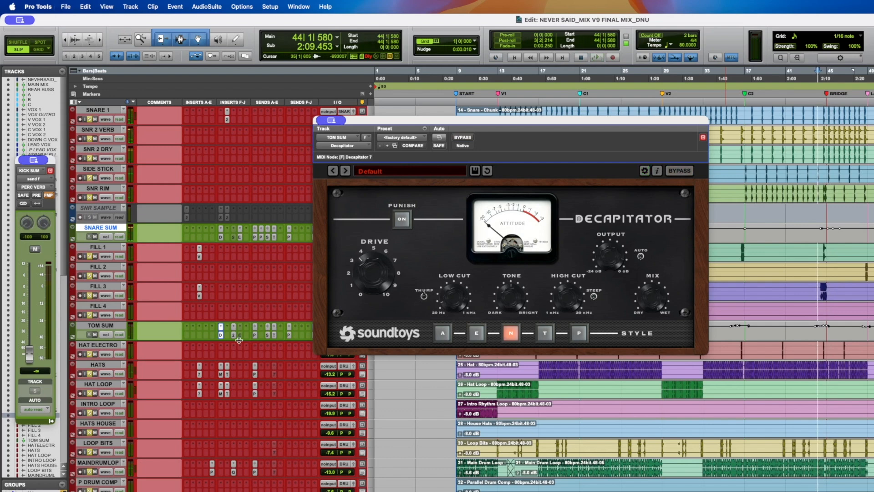
- Open the Lexicon 224 Digital Reverb on the Tom Sum track, audition it during playback, and close it
click(233, 337)
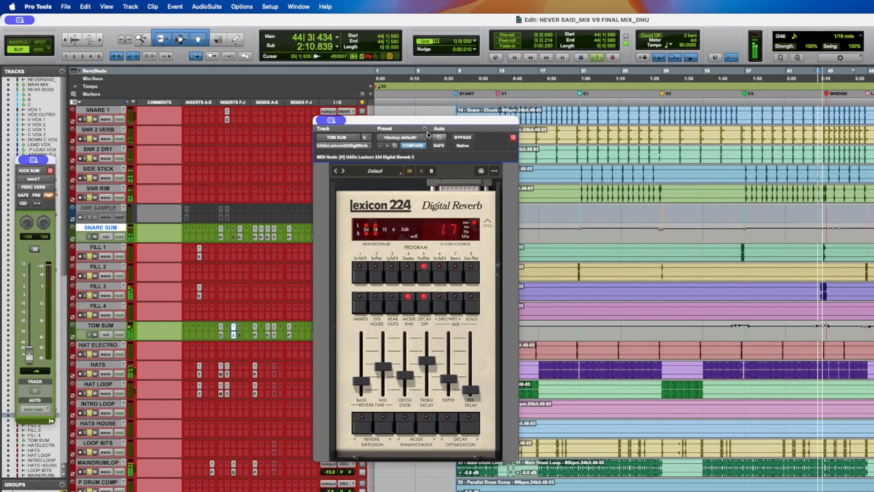
drag(424, 137, 450, 103)
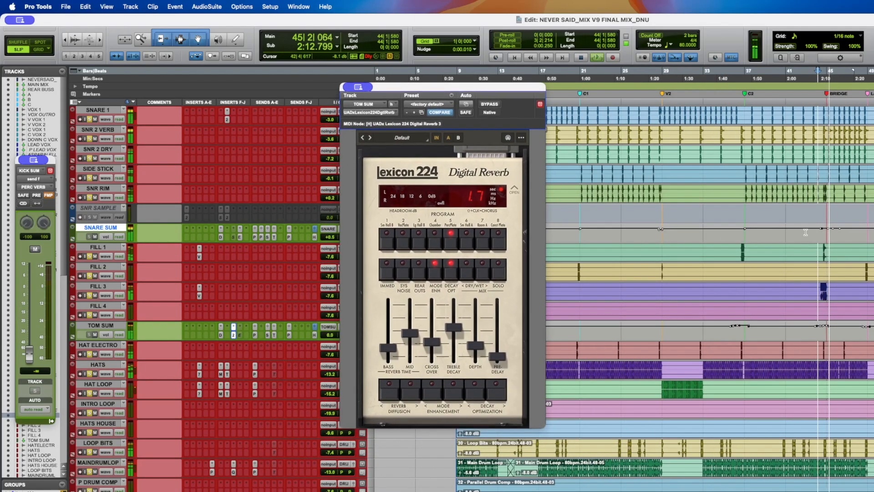
key(space)
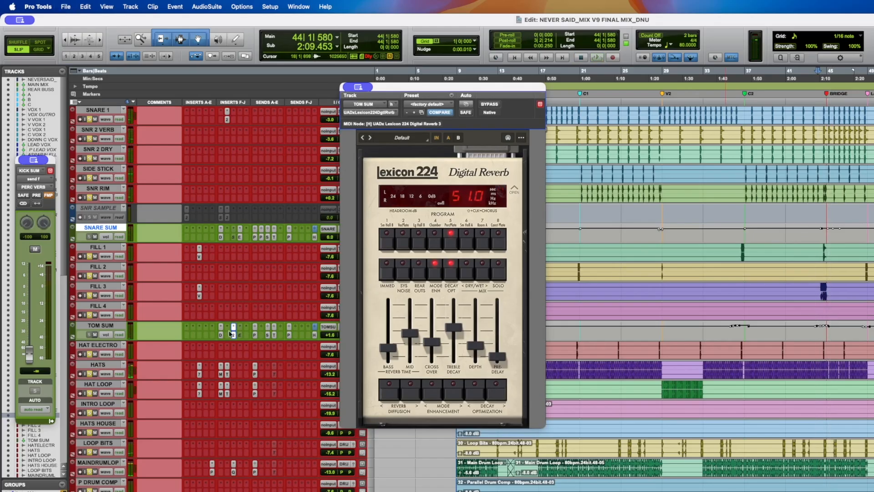
key(space)
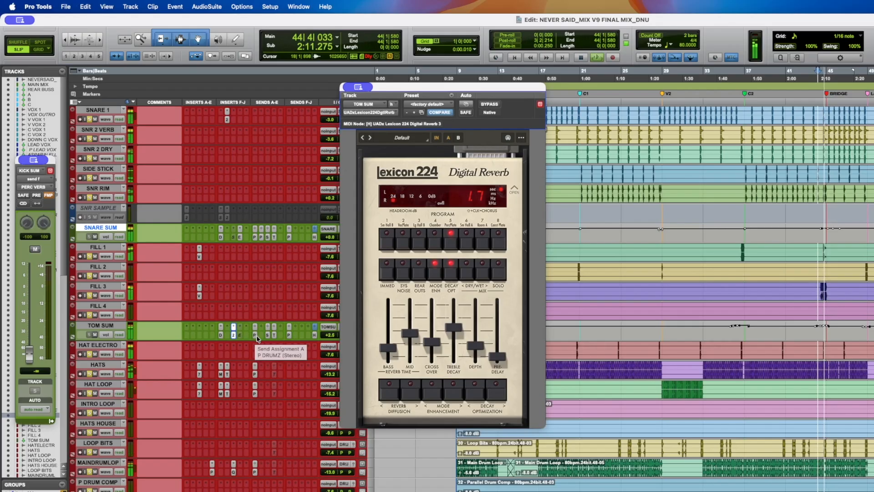
key(space)
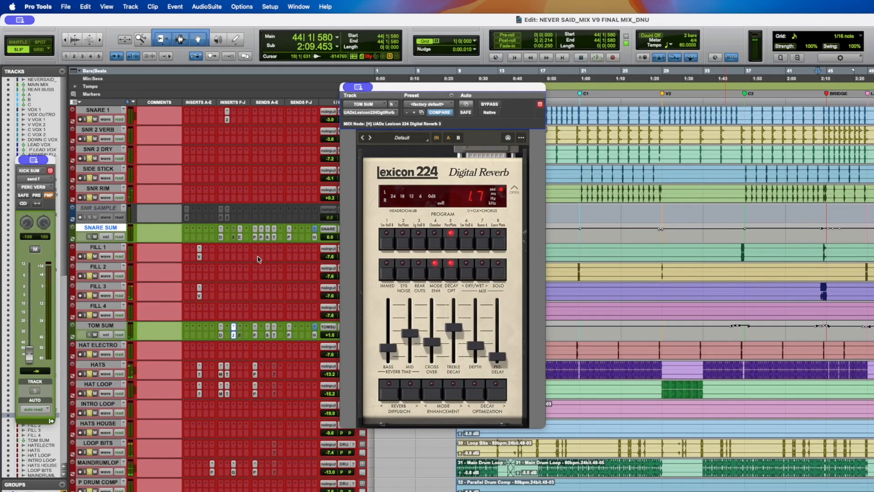
click(233, 336)
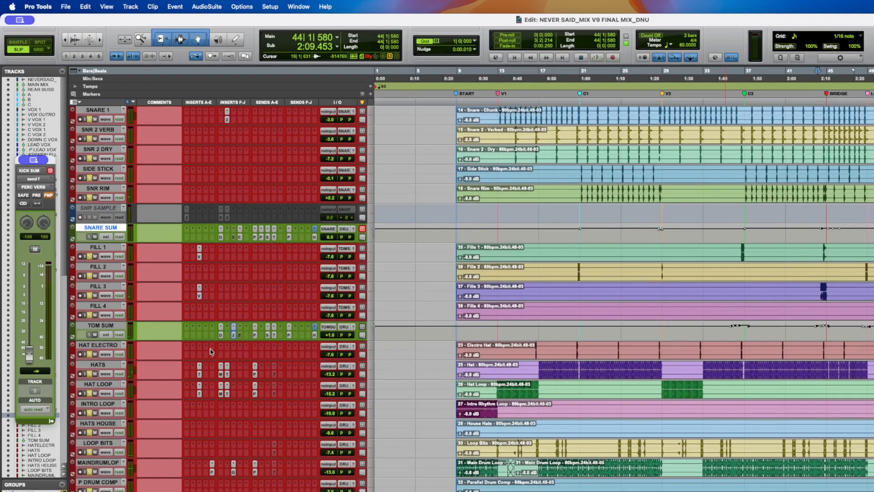
- Play the song from around bar 17 to audition the drum tracks
click(531, 346)
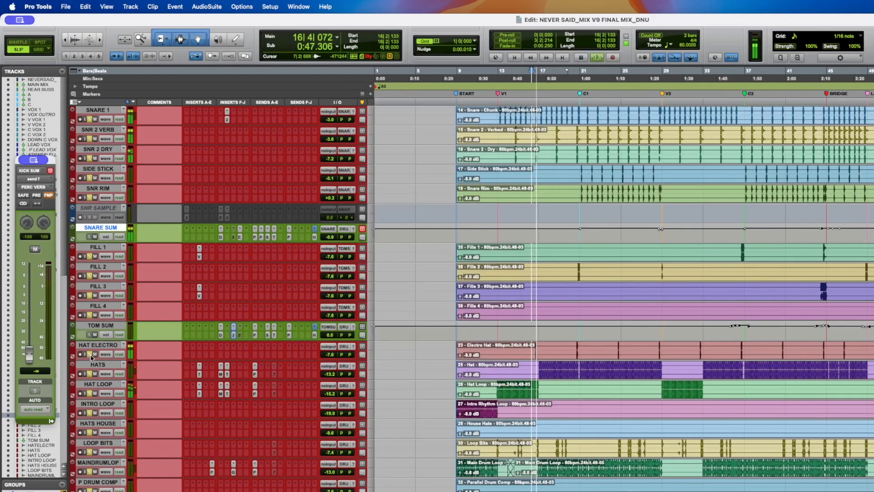
key(space)
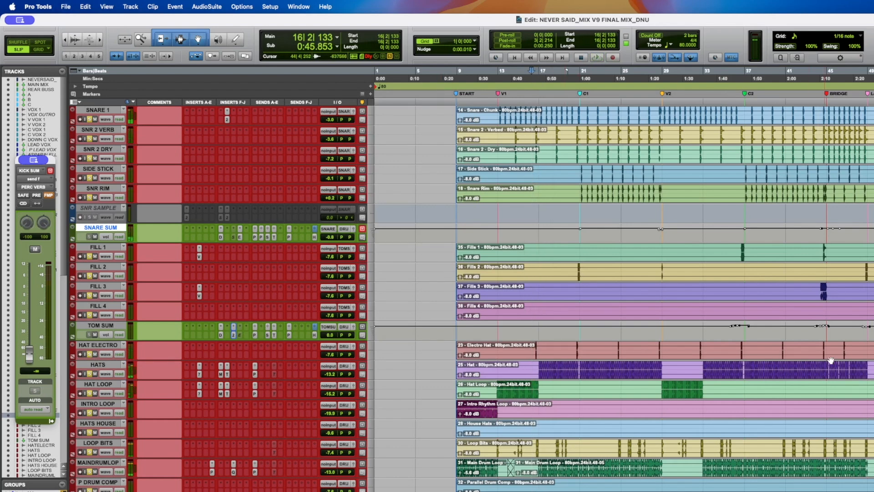
click(547, 370)
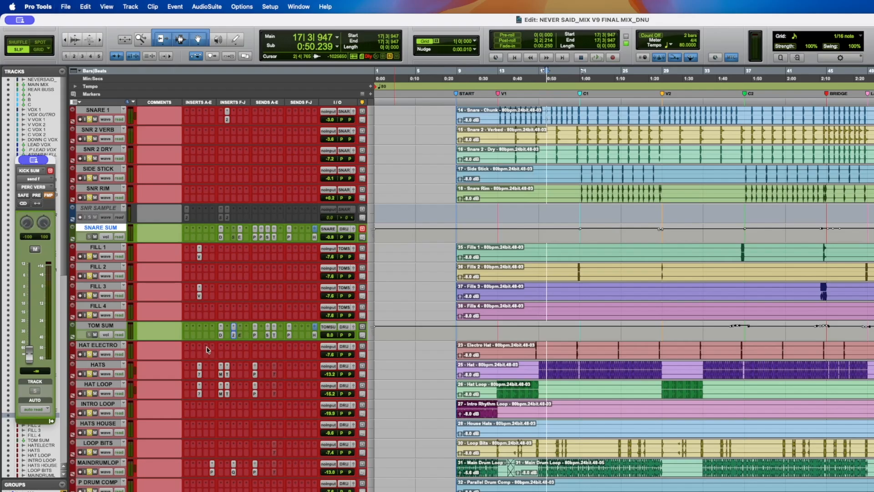
scroll(207, 350, up, 5)
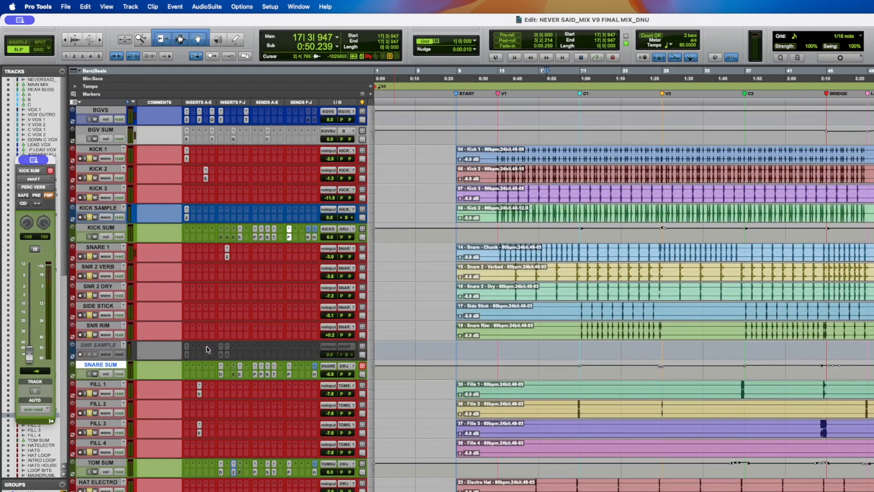
scroll(215, 275, down, 3)
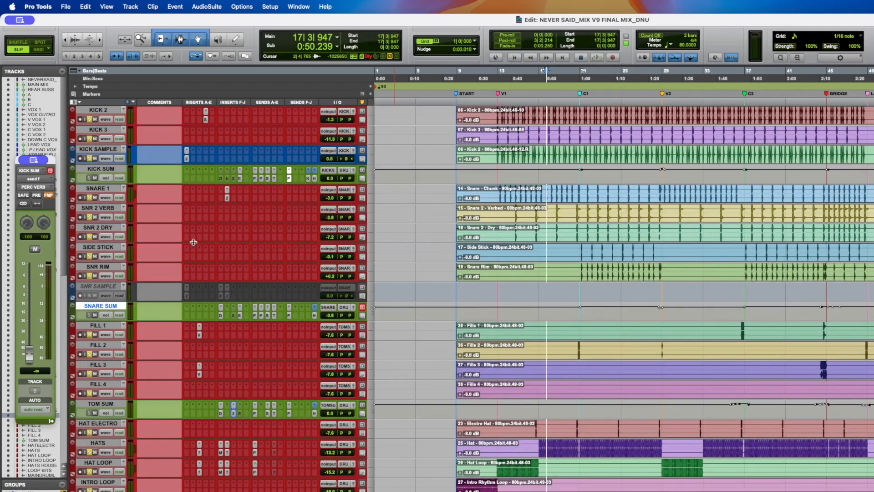
scroll(194, 243, up, 3)
scroll(230, 294, down, 5)
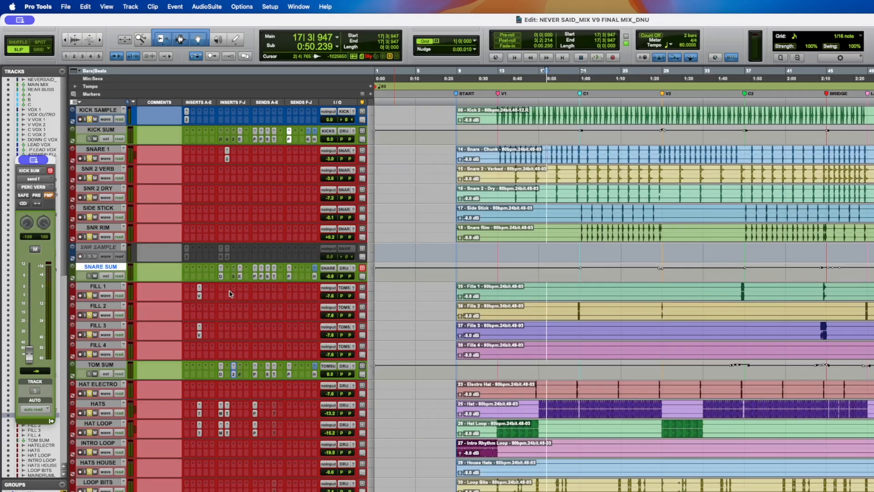
scroll(230, 293, down, 2)
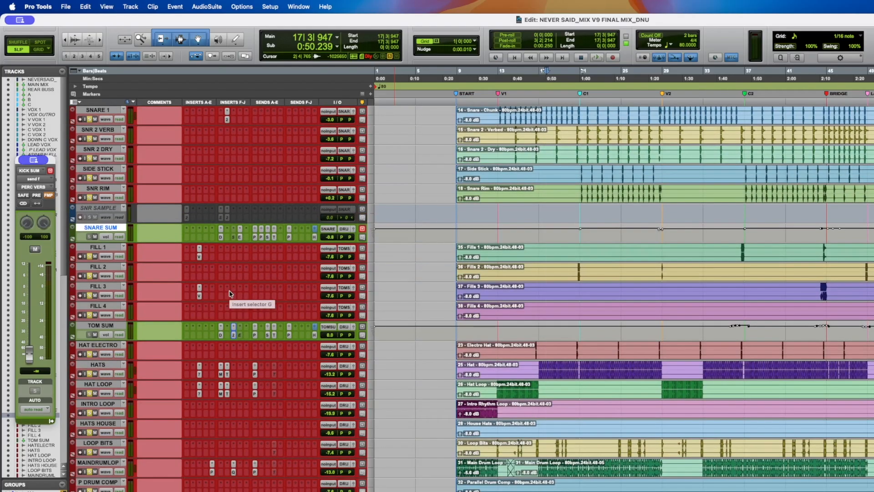
scroll(230, 294, down, 2)
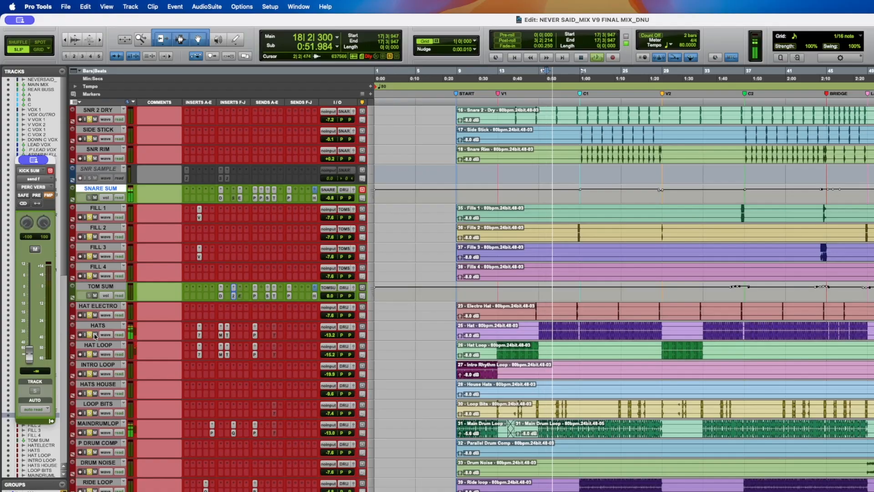
key(space)
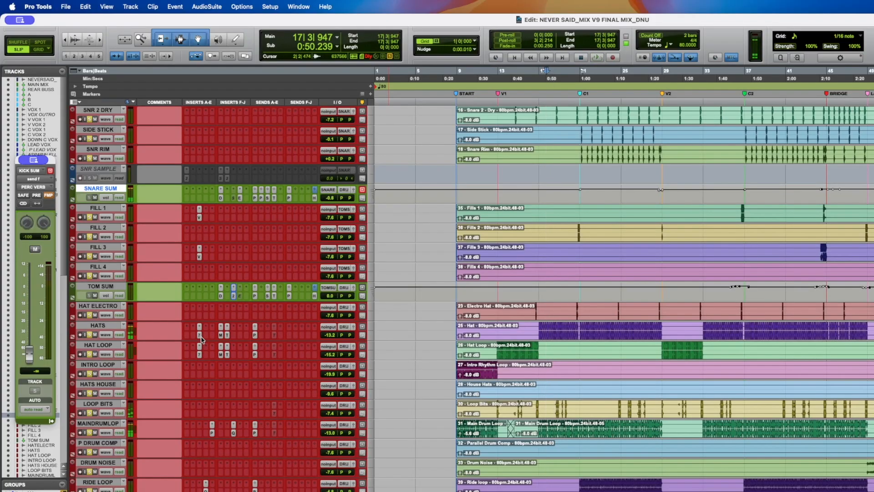
- Audition the BF-76 limiter on the Hats track during playback, then open the Hats MicroShift plugin
click(540, 324)
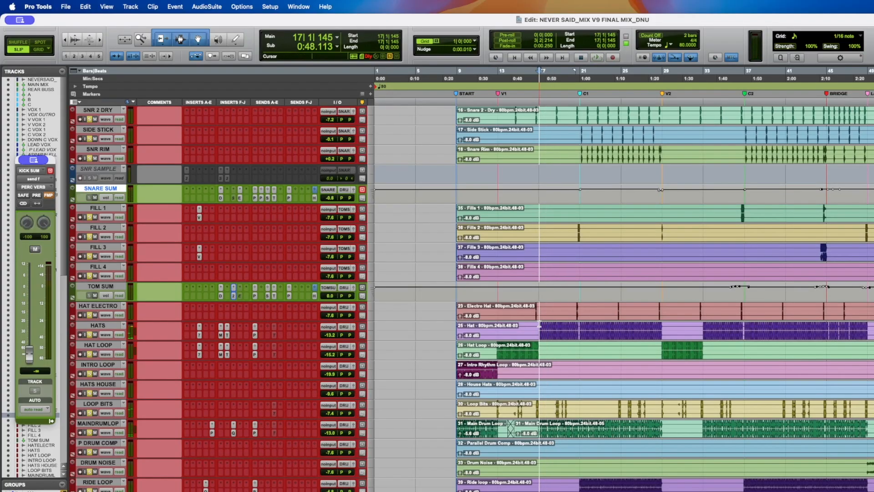
click(199, 336)
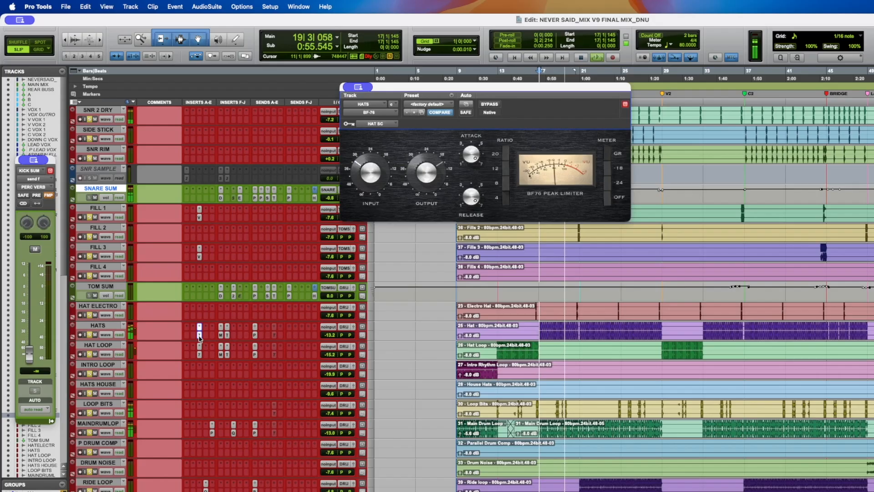
key(space)
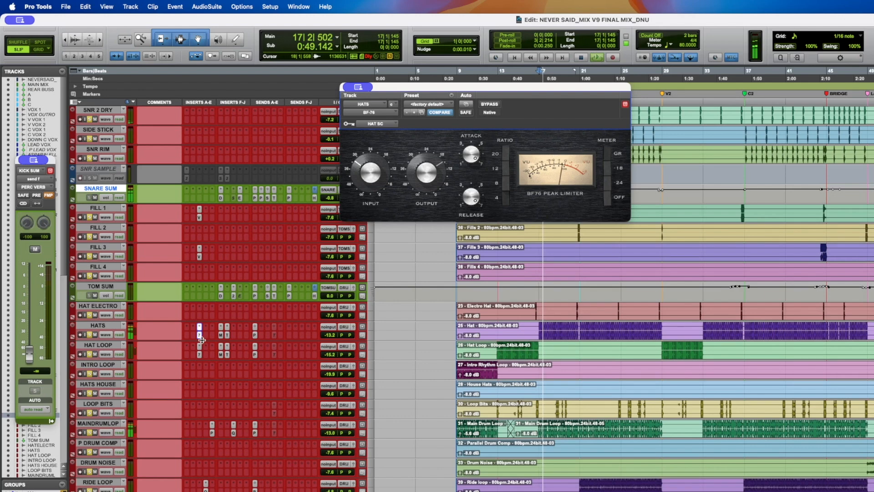
super+click(199, 335)
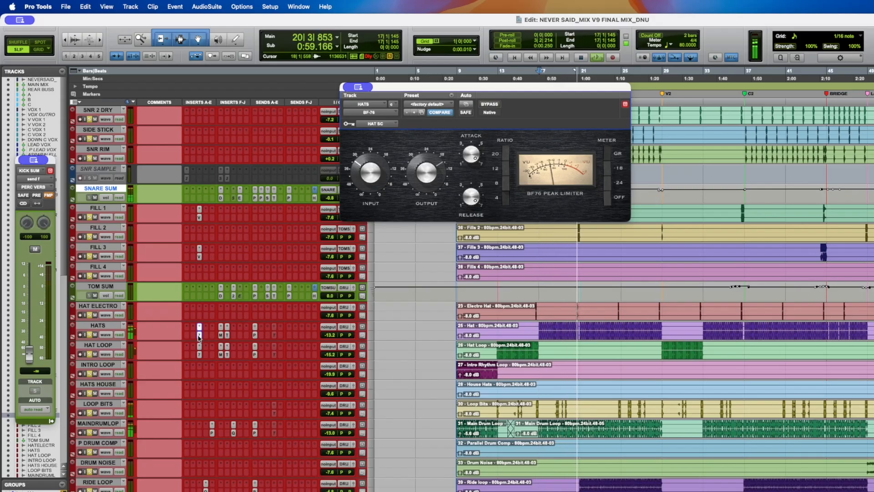
key(space)
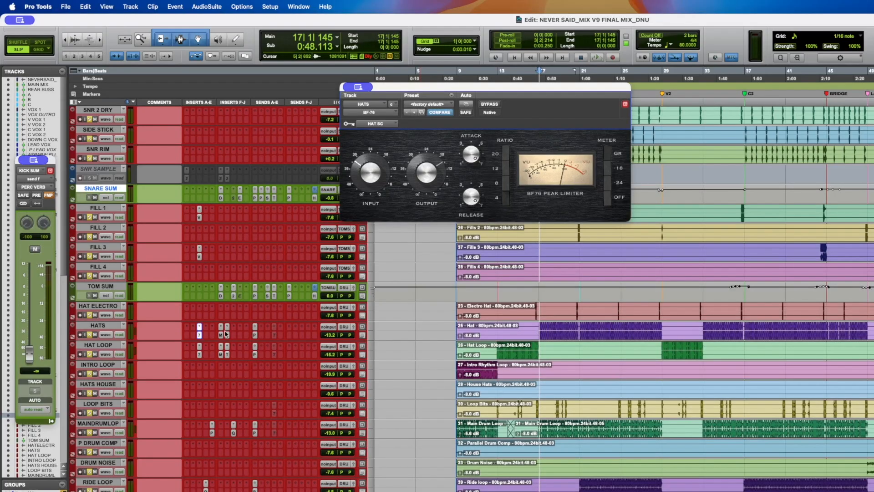
click(222, 335)
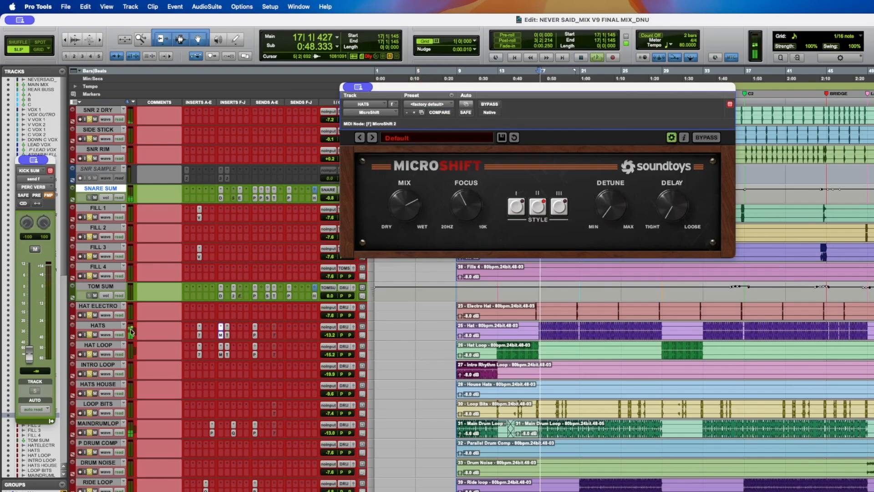
- Solo the Hats track, compare its MicroShift bypassed and active during playback, then stop and save the session
click(89, 335)
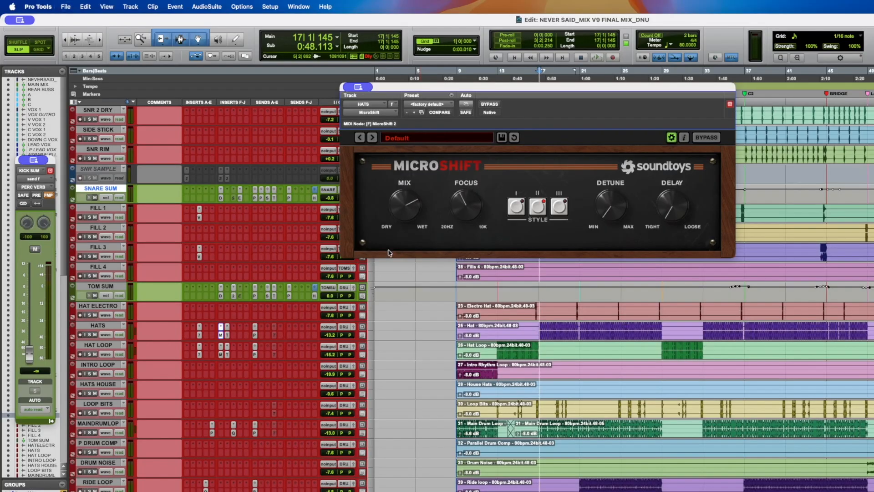
super+click(222, 337)
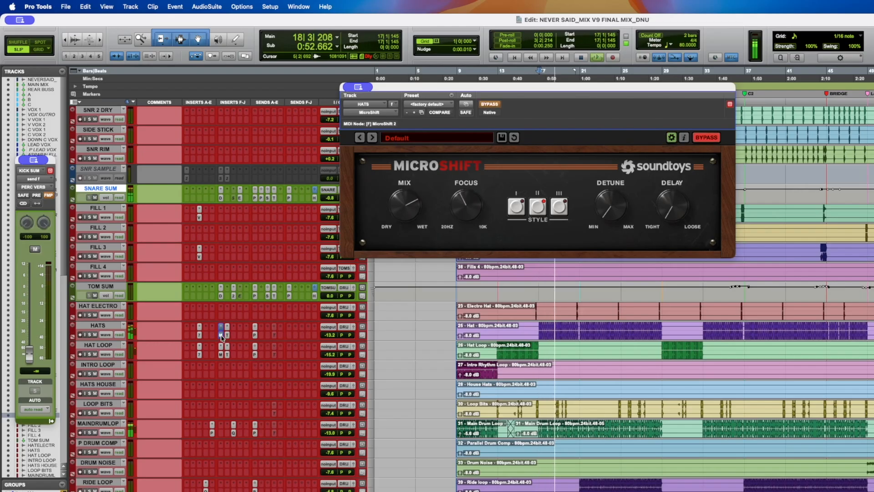
super+click(222, 336)
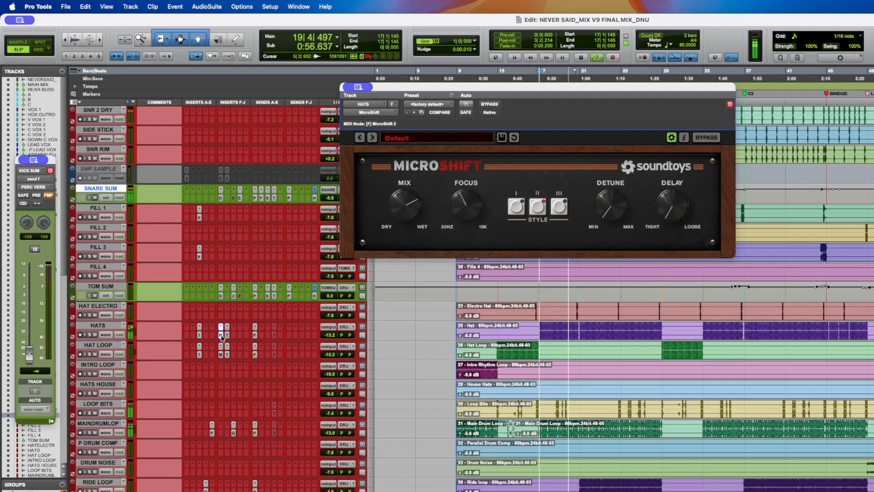
key(space)
key(super+s)
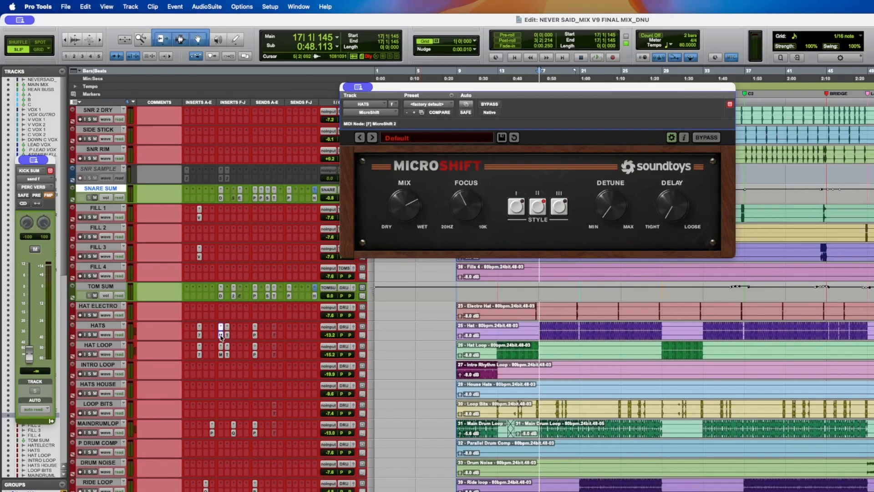
- Open the Hats TrueVerb plugin and arrange its window beside the MicroShift window while playing the drums
click(228, 336)
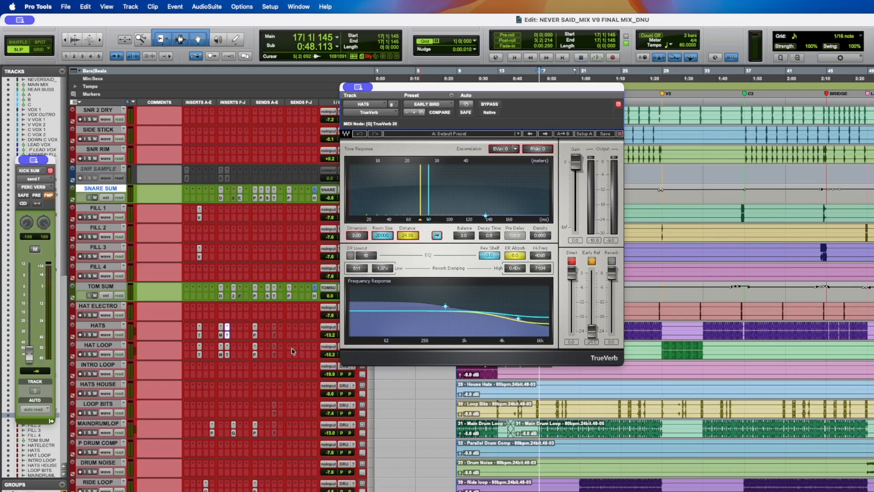
drag(548, 490, 582, 444)
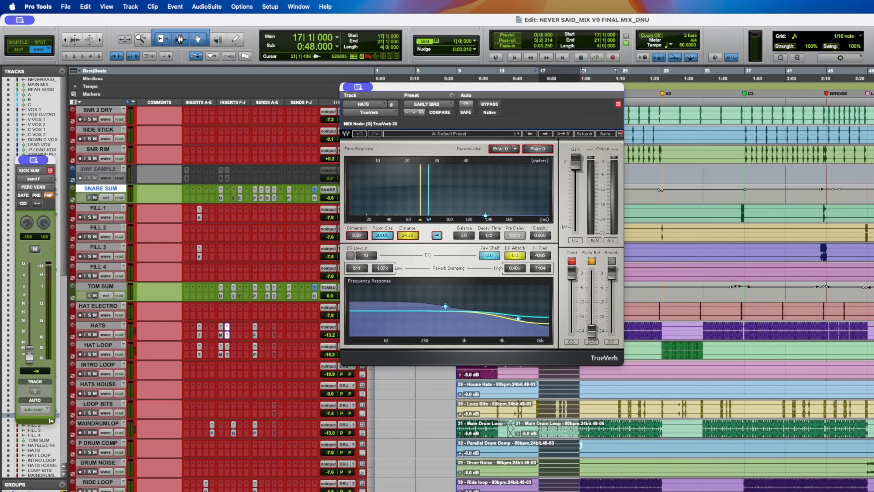
click(221, 335)
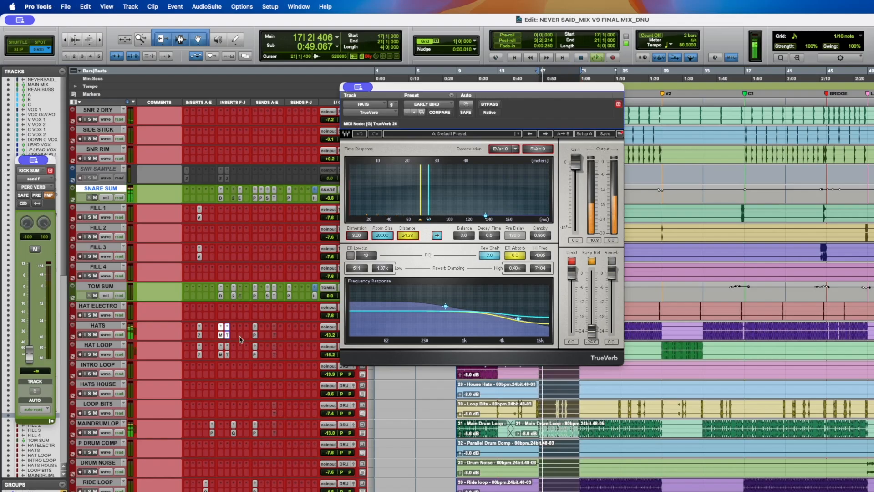
drag(428, 89, 681, 70)
drag(383, 17, 499, 118)
- Compare the Hats MicroShift and TrueVerb bypassed and active during playback, dismissing the CPU alert
super+click(220, 335)
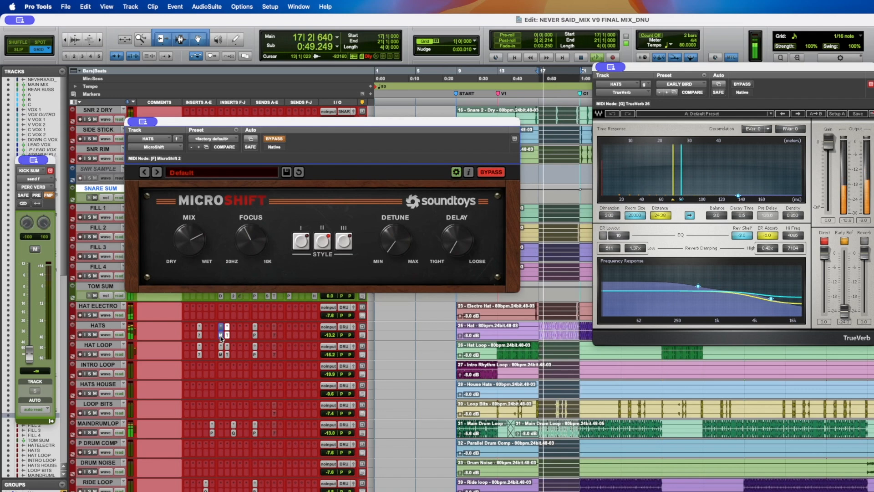
super+click(221, 335)
super+click(227, 335)
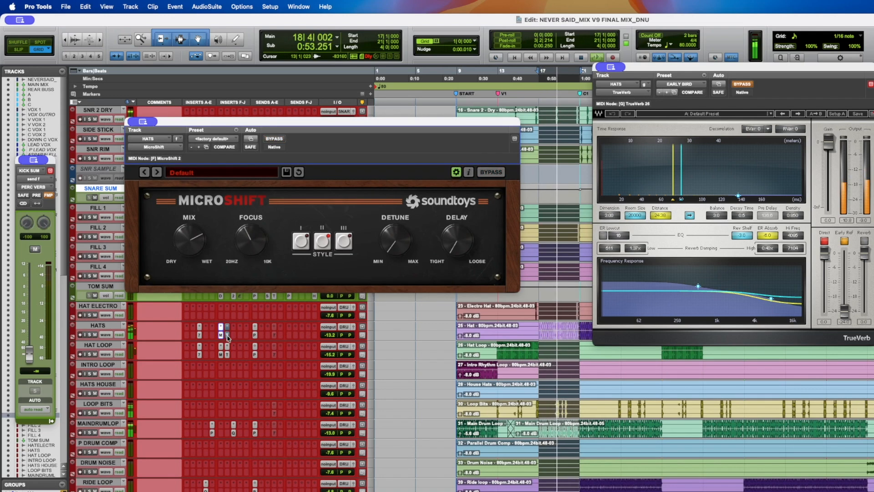
super+click(227, 335)
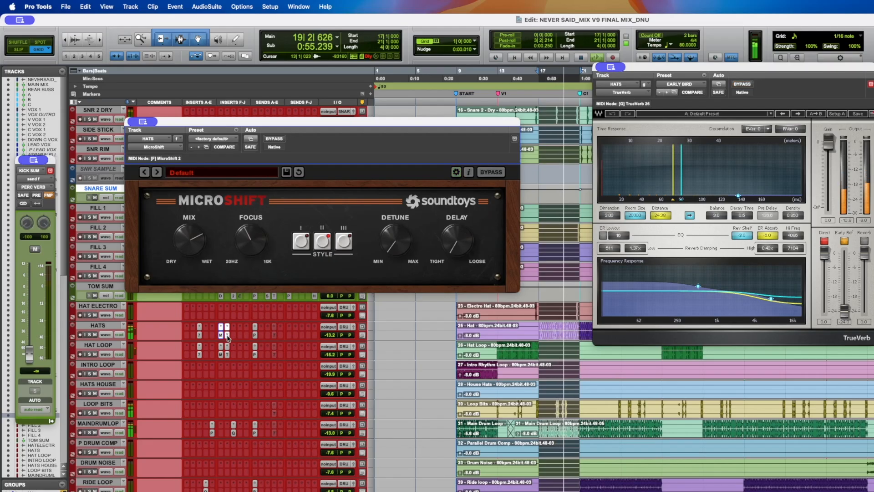
super+click(227, 336)
super+click(221, 336)
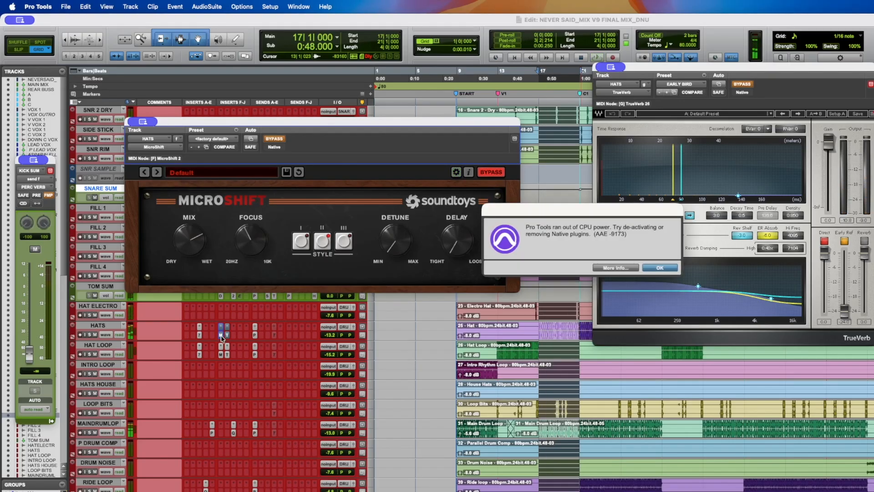
key(Return)
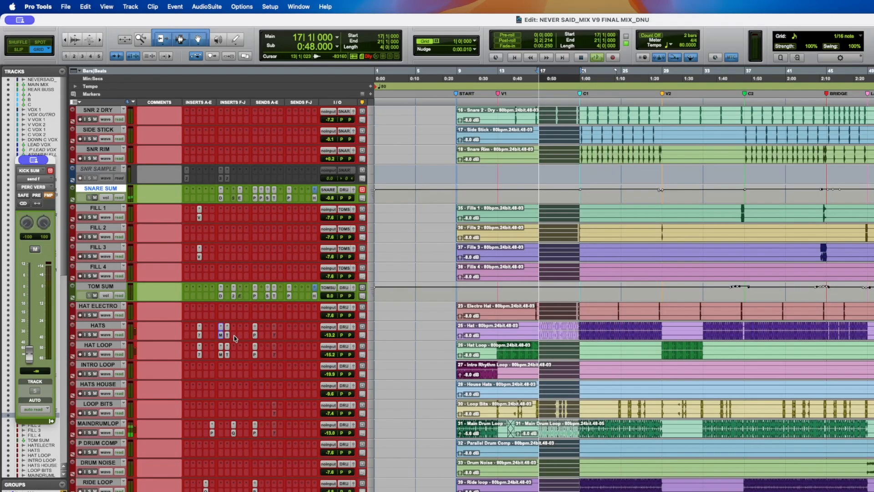
- Play the song and compare the Hats MicroShift bypassed and active again, then stop and save the session
key(space)
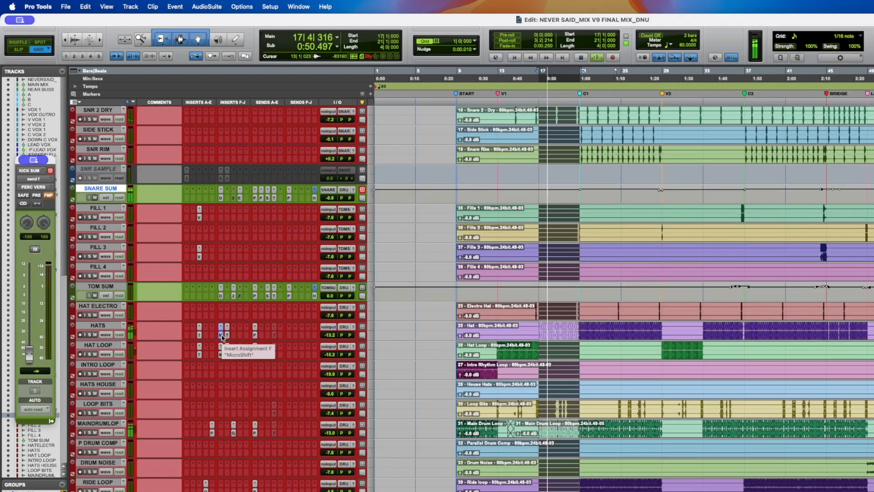
ctrl+super+click(221, 336)
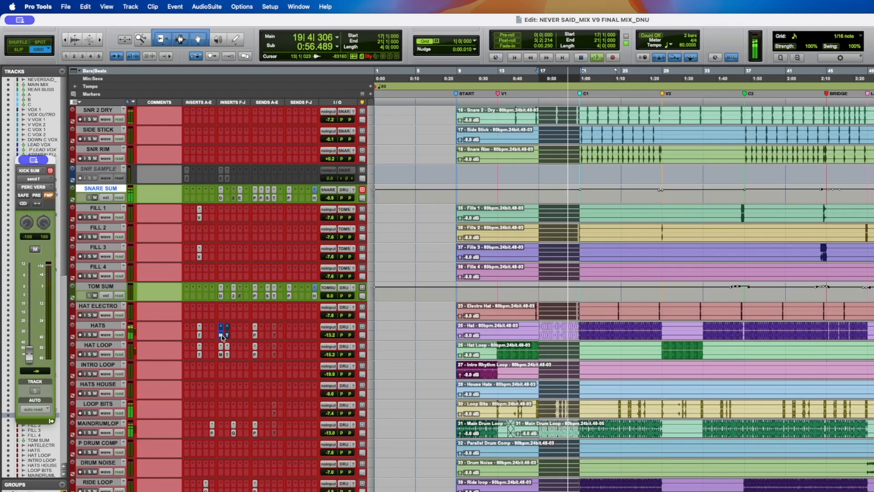
ctrl+super+click(222, 336)
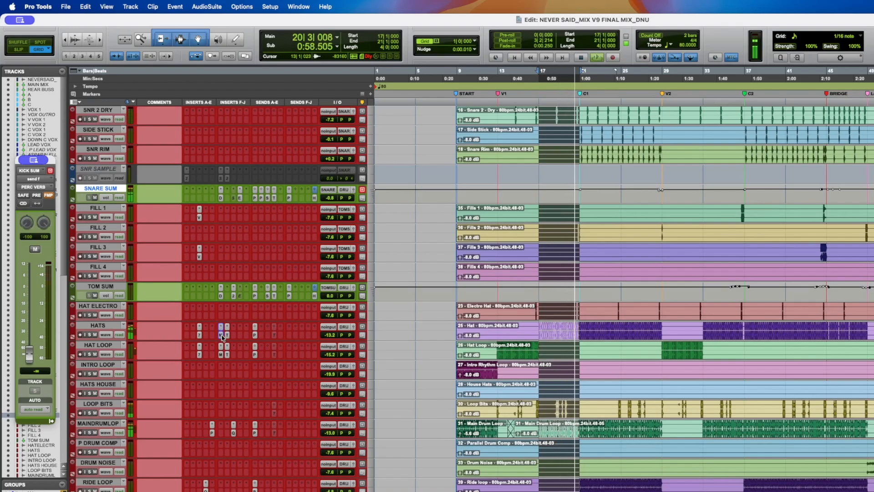
key(space)
key(super+s)
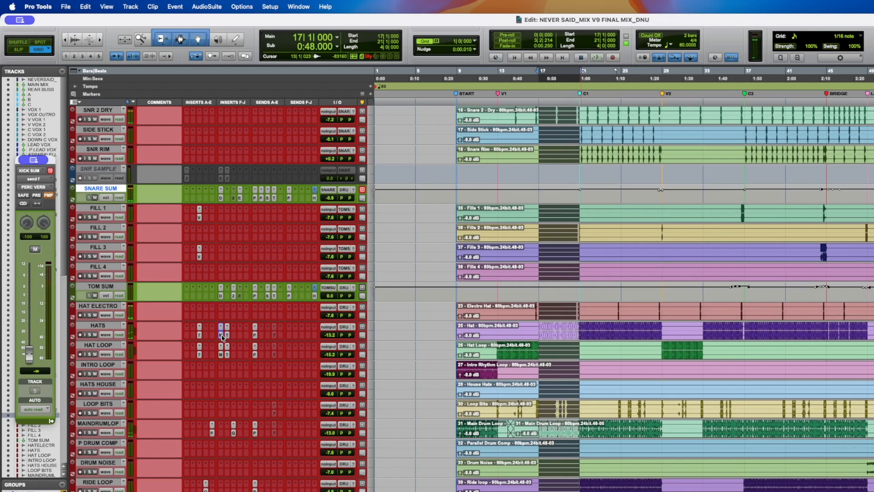
- Toggle the Hats MicroShift bypass, move the playhead to bar 13 at V1, save the session and start playback
click(222, 337)
click(221, 336)
click(543, 328)
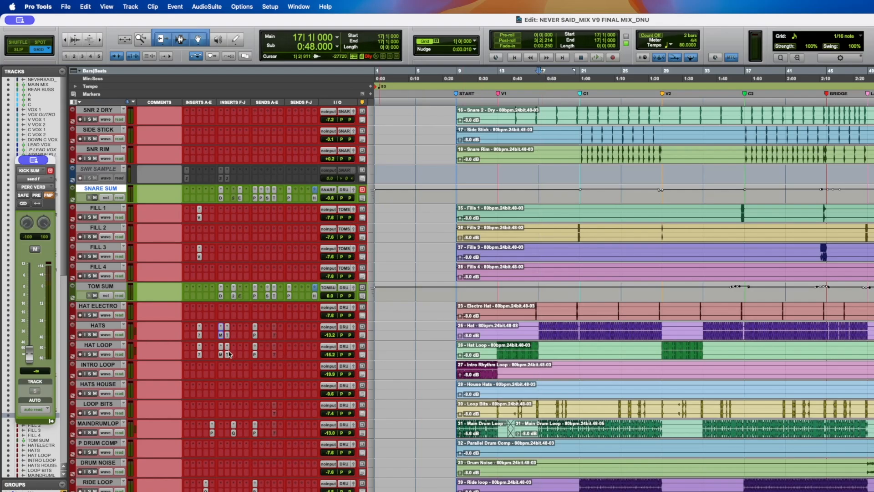
click(500, 328)
key(super+s)
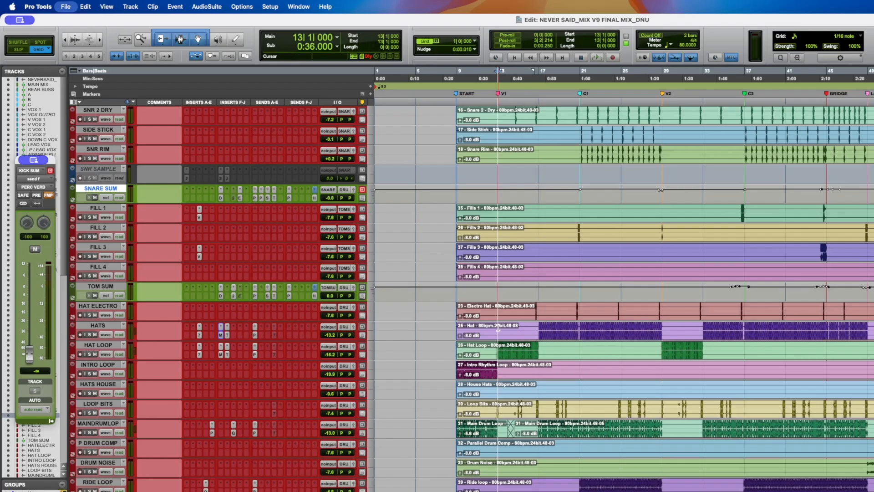
key(space)
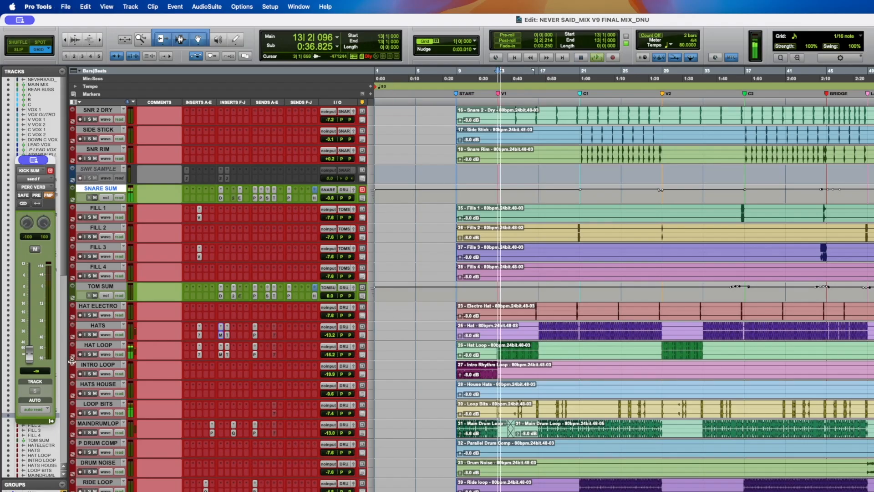
- Solo the Hat Loop and Hats tracks and restart playback from bar 13
click(90, 353)
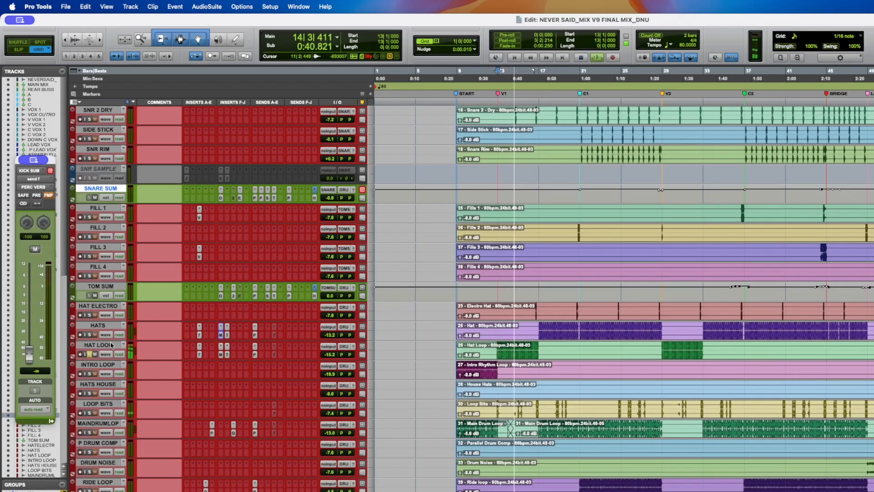
click(89, 334)
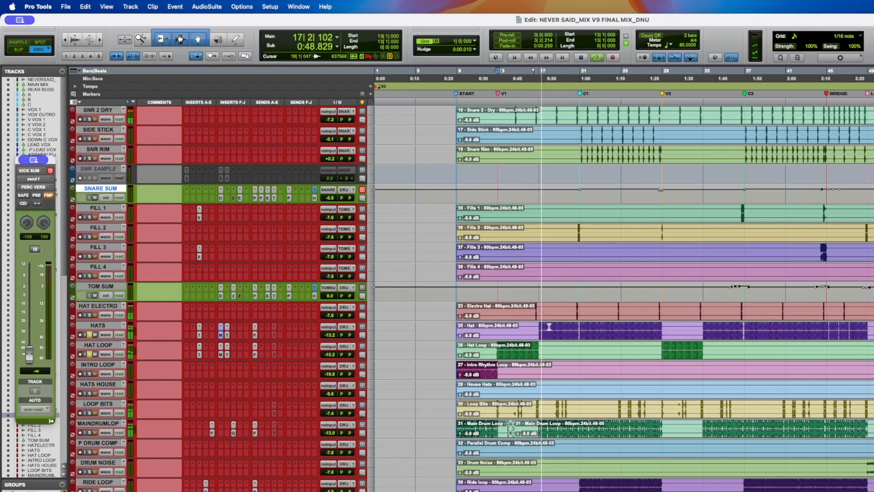
key(space)
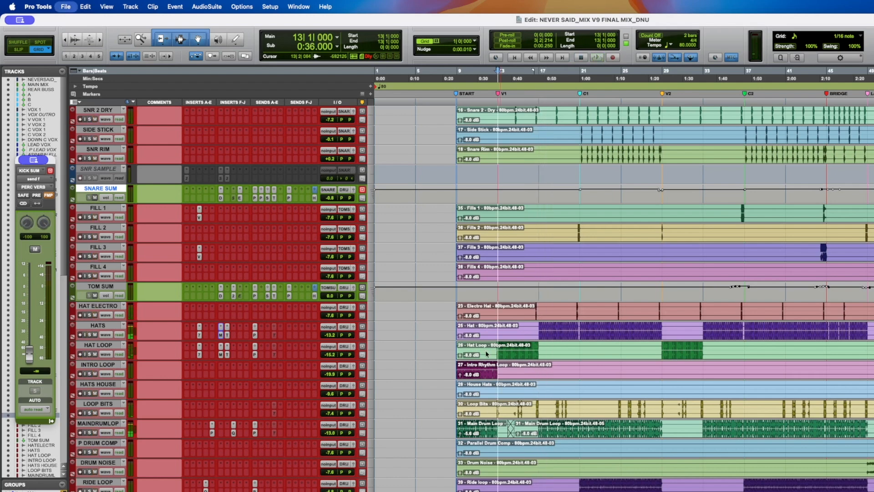
key(space)
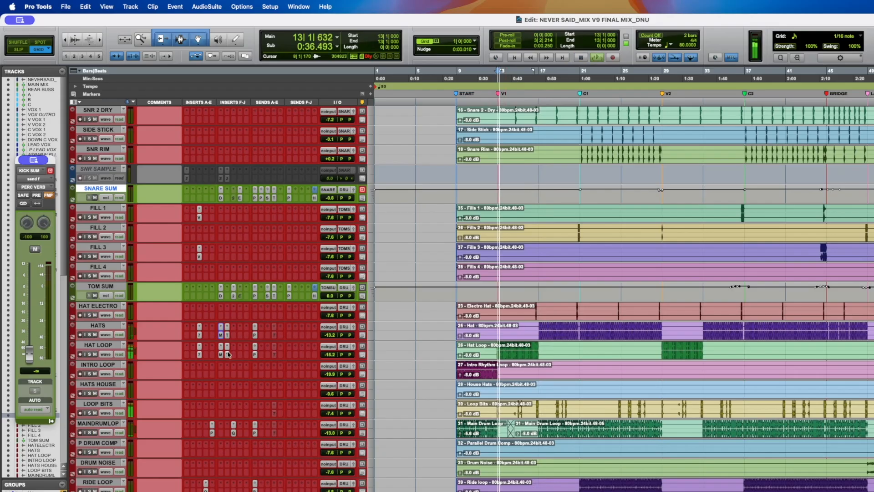
- Open the BF-76 and TrueVerb plugins on the Hat Loop and Hats tracks to inspect their settings
click(220, 354)
click(221, 354)
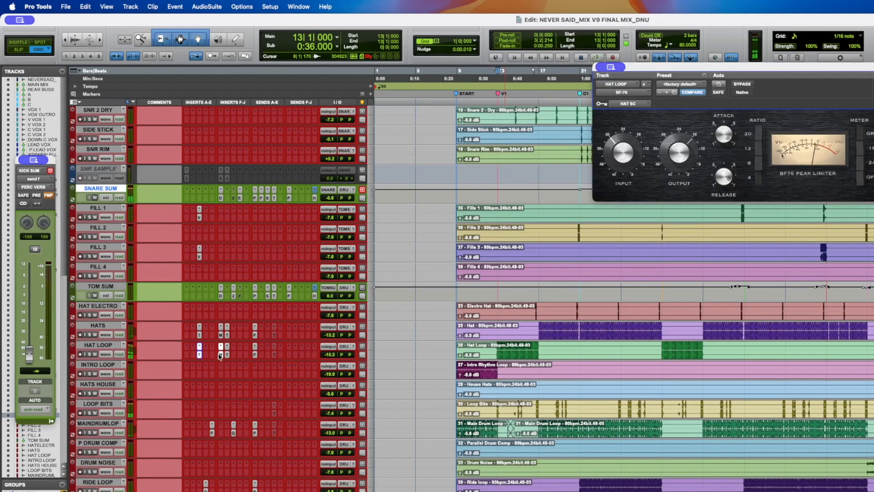
click(227, 354)
click(199, 326)
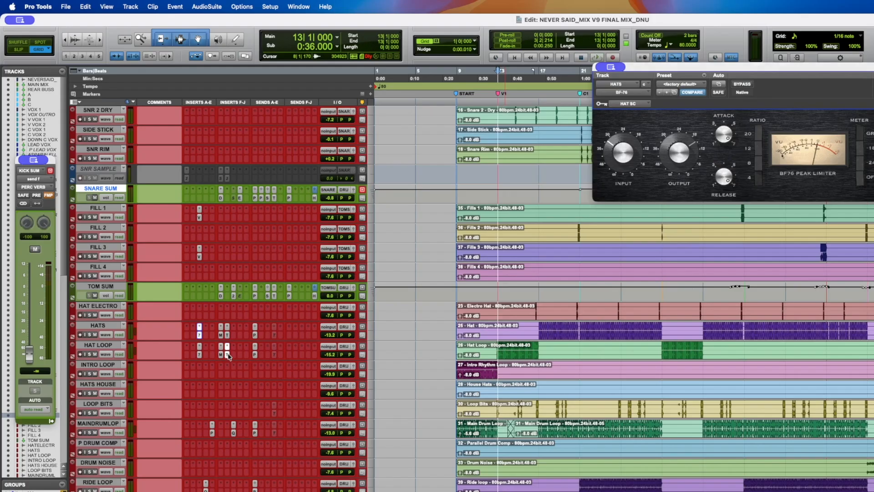
click(228, 335)
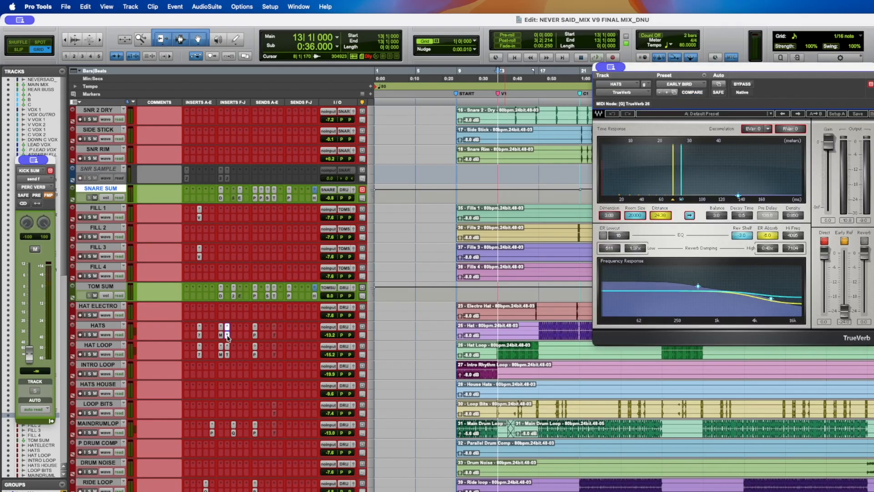
click(228, 354)
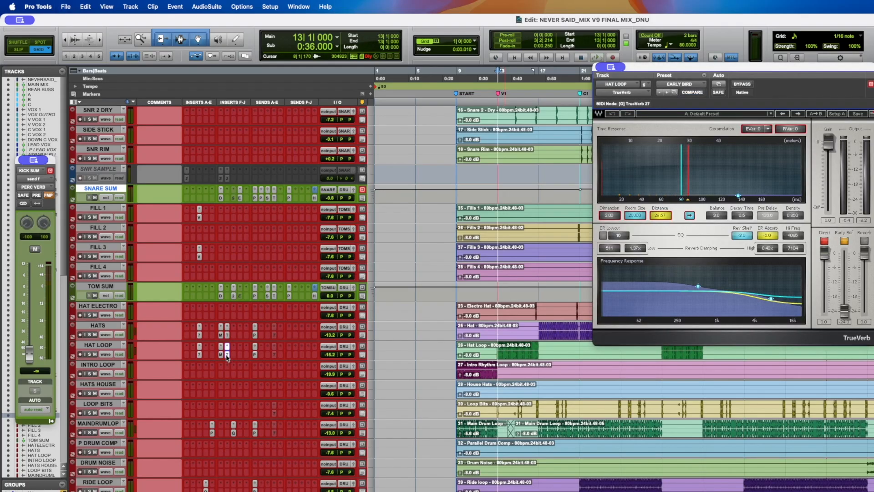
click(227, 354)
- Select short ranges on the Hats track, then play and stop the song from bar 13
drag(529, 327, 549, 326)
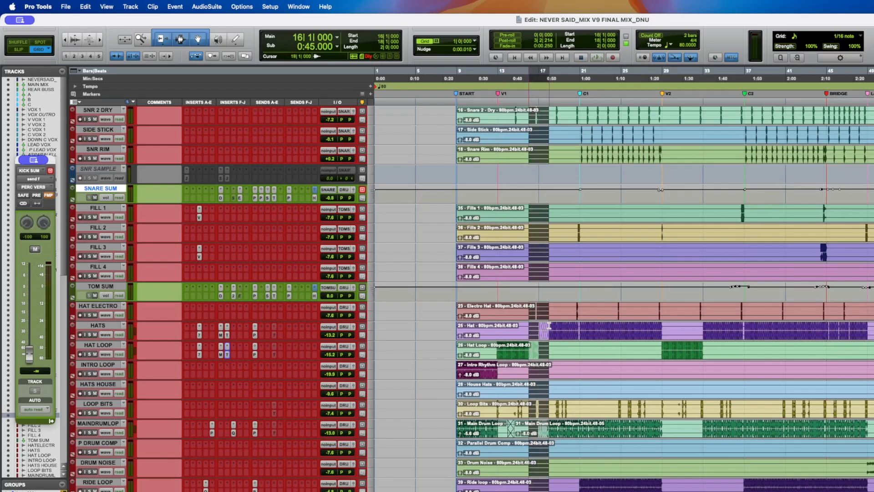
drag(684, 328, 717, 329)
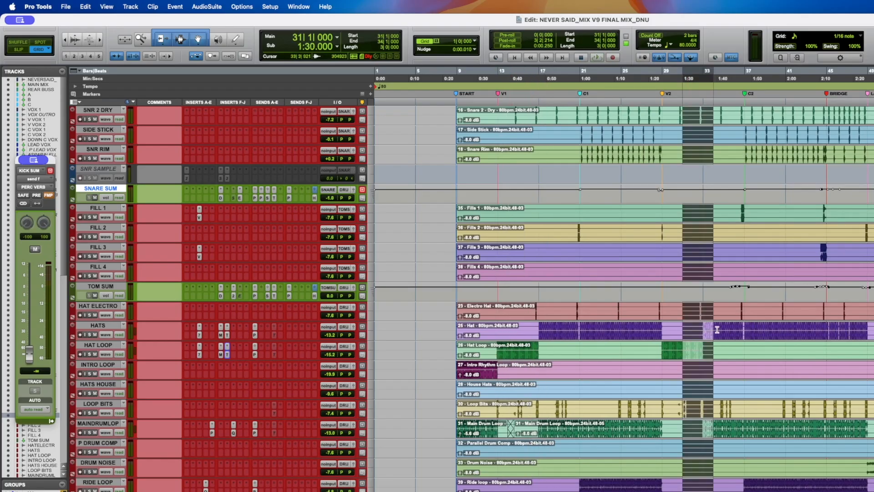
click(500, 329)
key(space)
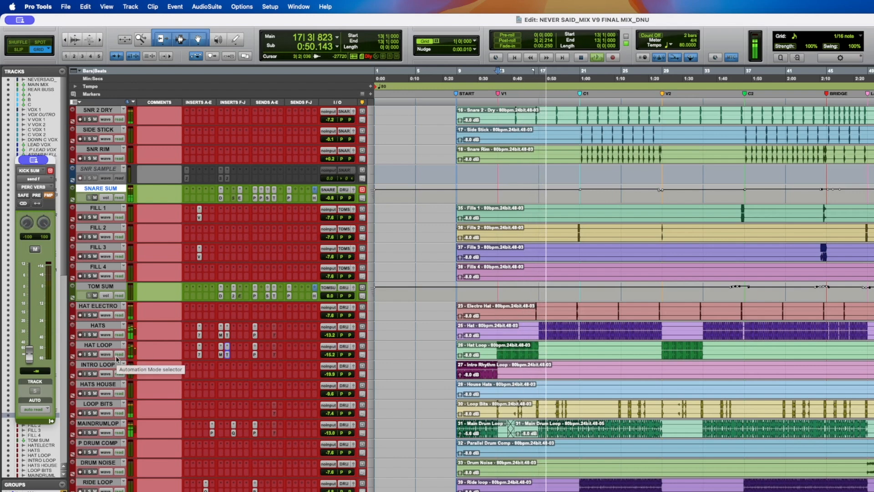
key(space)
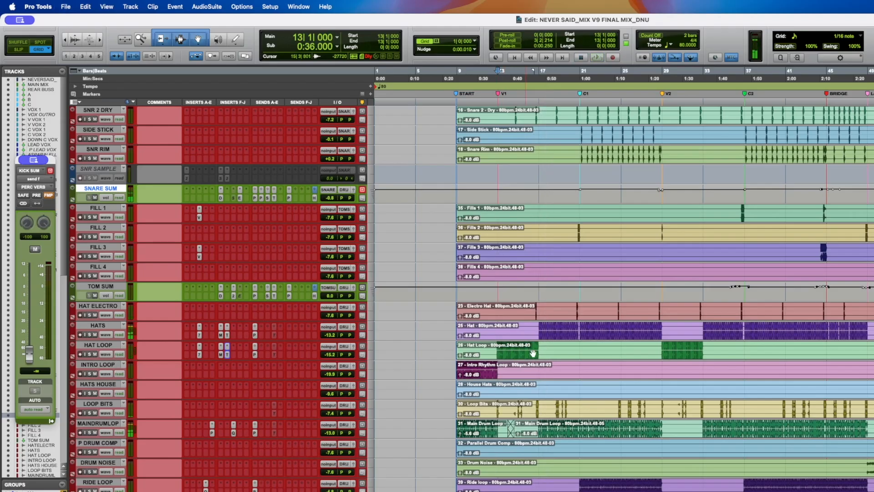
- Select a range from bar 15, open and close the Hat Loop TrueVerb, and place the cursor near bar 18
drag(521, 328, 564, 329)
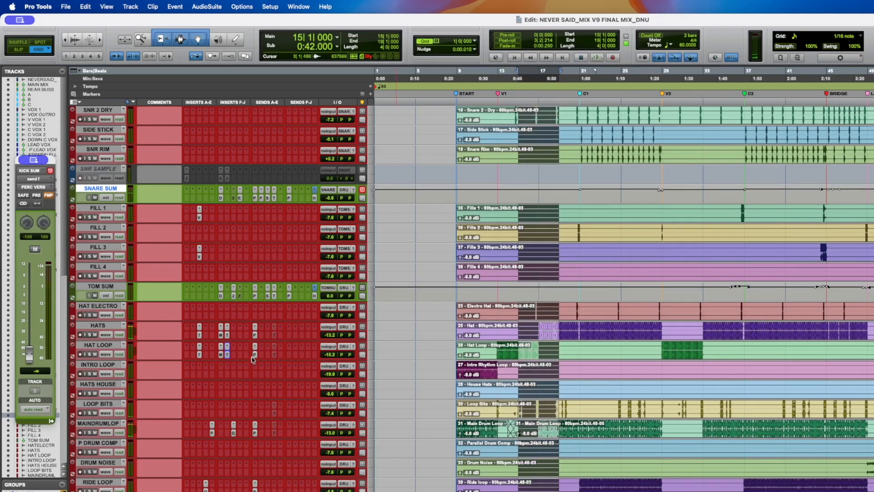
click(229, 356)
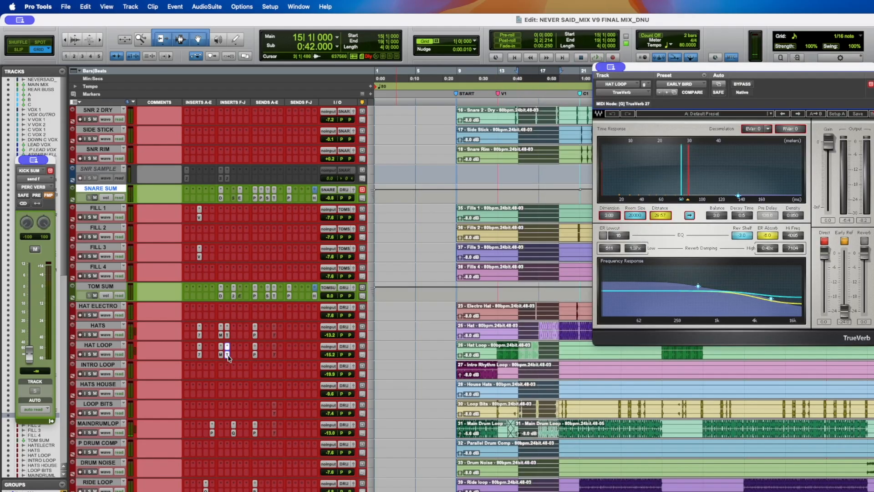
click(228, 355)
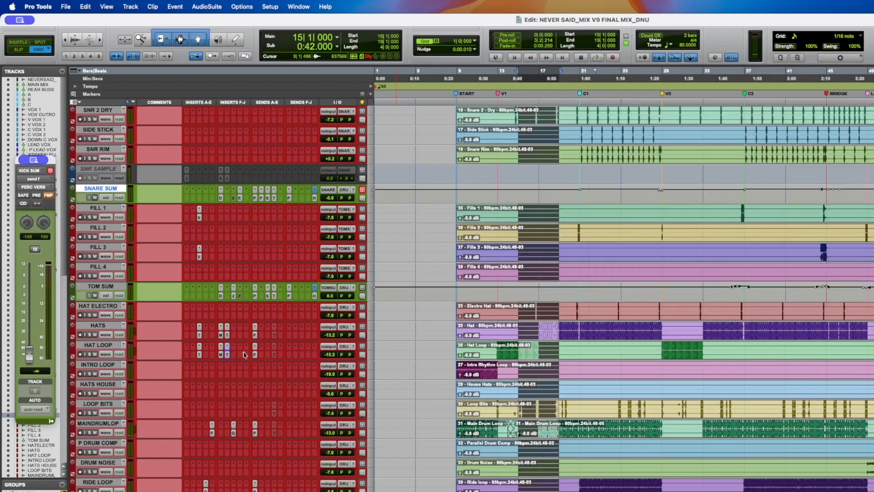
click(547, 325)
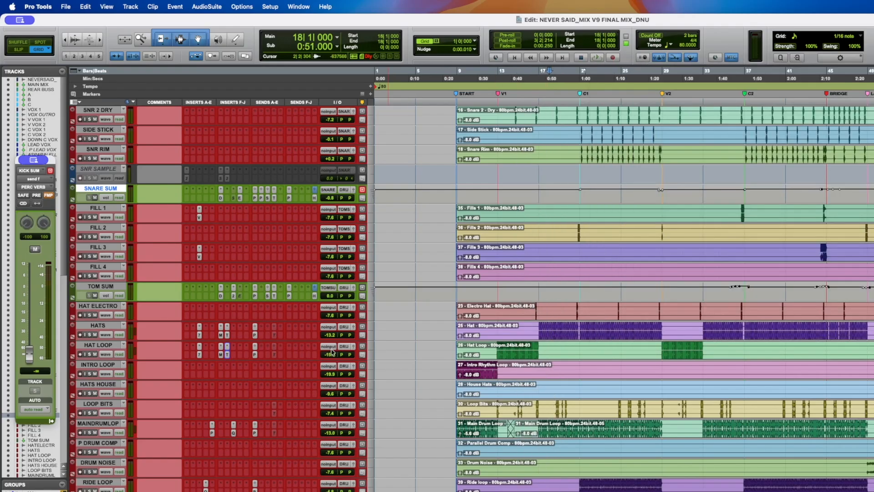
- Save the session, place the cursor near bar 9 and start playback
key(super+s)
click(467, 363)
key(super+s)
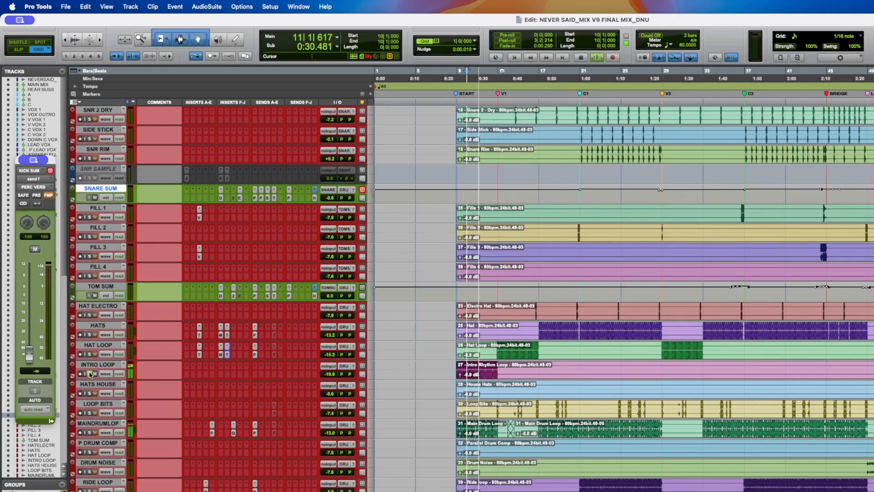
key(space)
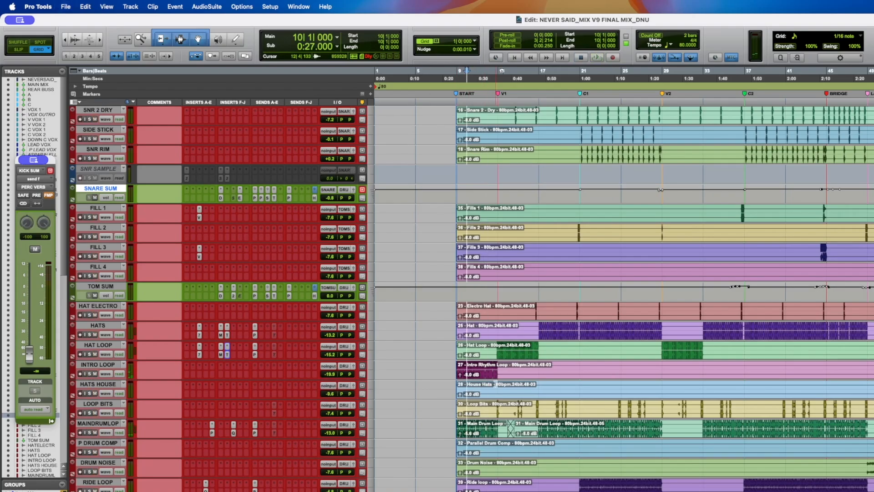
- Solo the Hats House track, save the session and restart playback
click(873, 381)
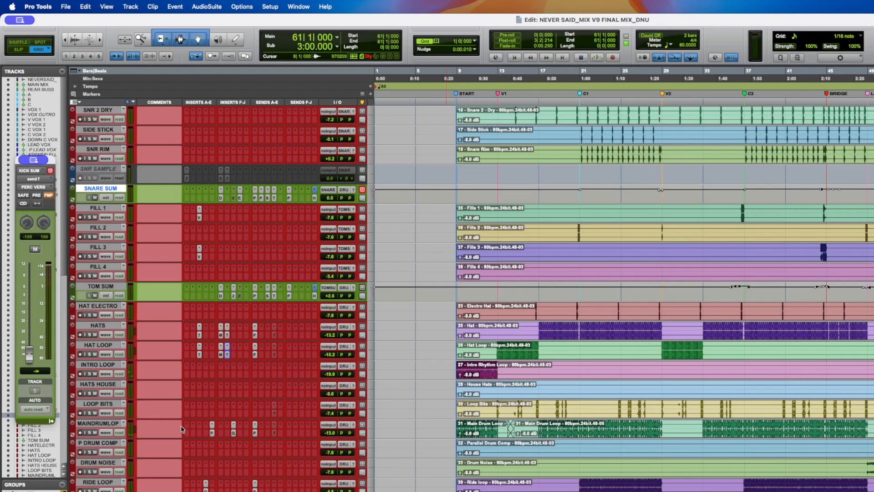
click(90, 393)
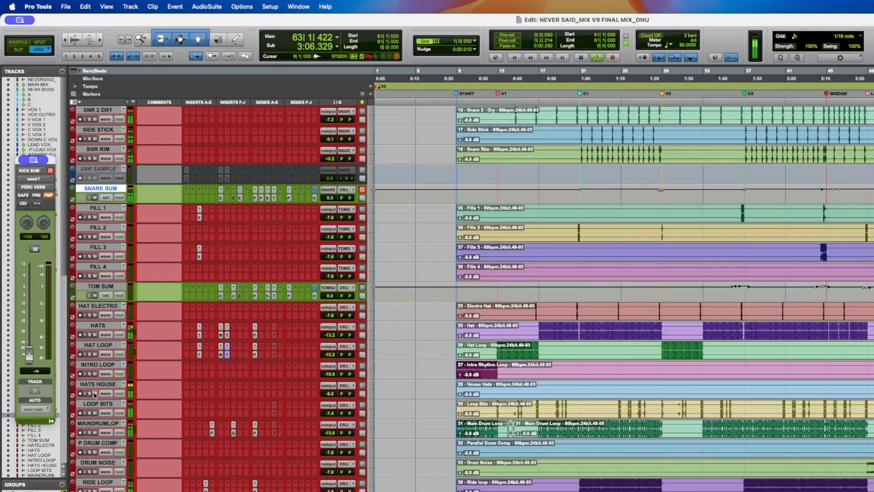
key(super+s)
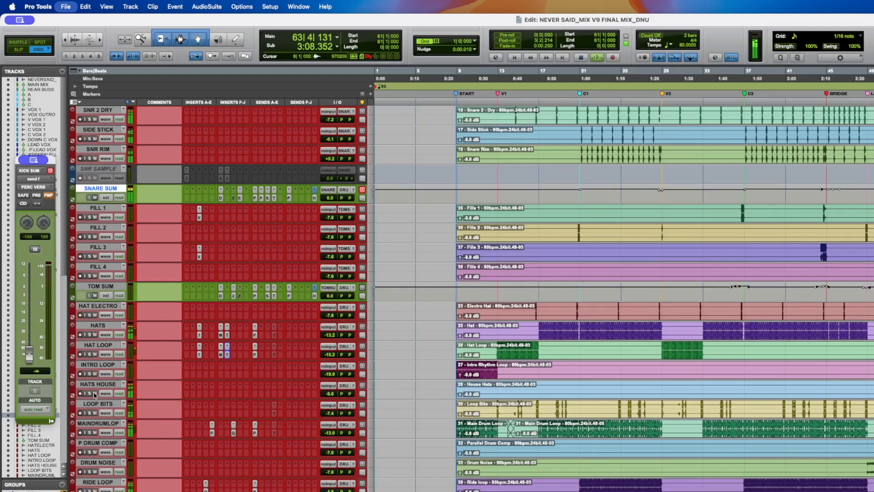
key(space)
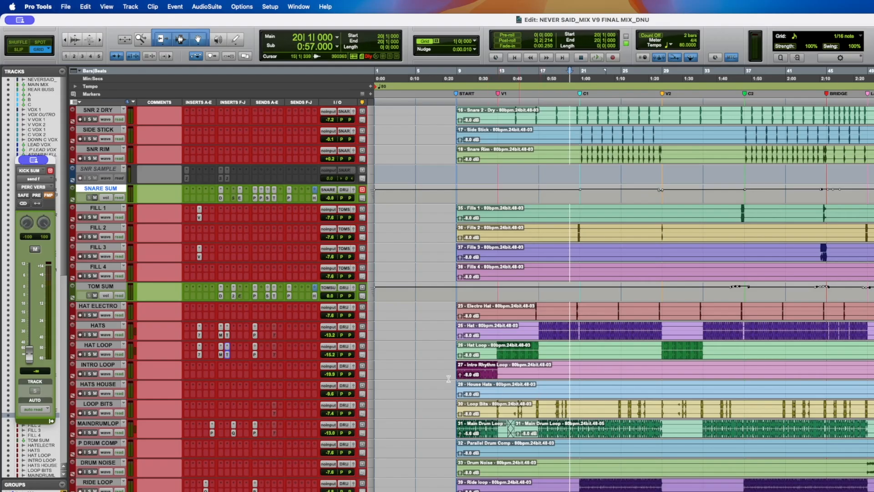
- Solo the Loop Bits track, switch to Slip mode and play from about bar 25
click(90, 413)
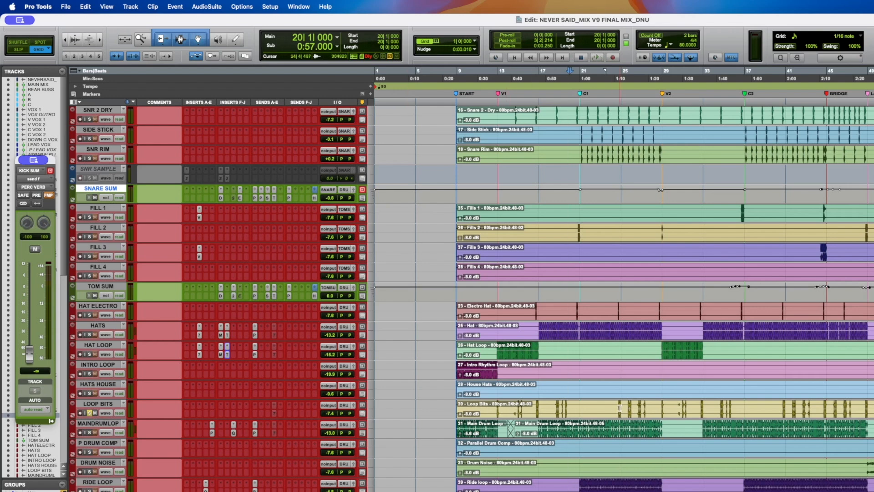
key(F2)
click(618, 405)
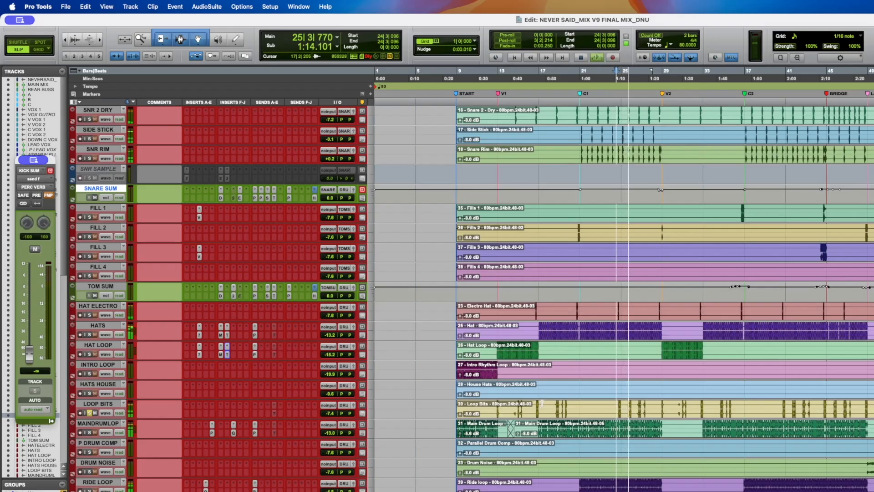
key(space)
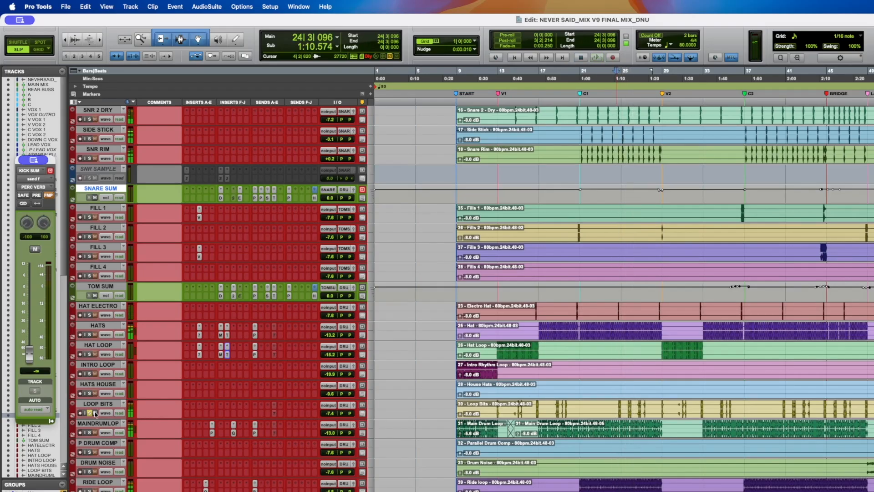
- Play from about bar 13, toggle the Loop Bits solo, and play again from about bar 14
click(495, 388)
key(space)
click(90, 413)
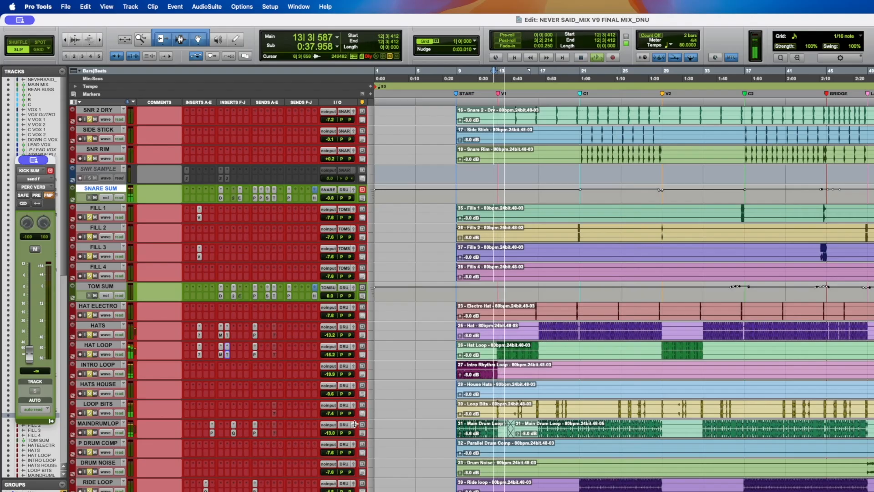
key(space)
click(515, 406)
key(space)
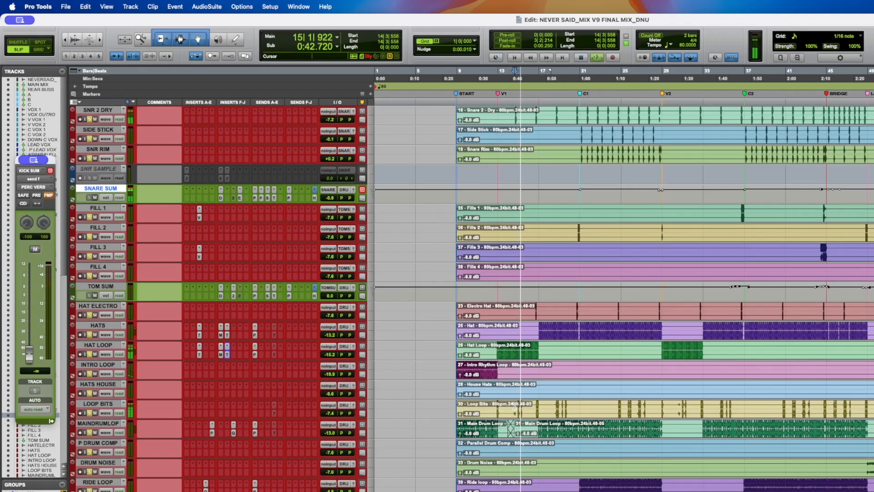
key(space)
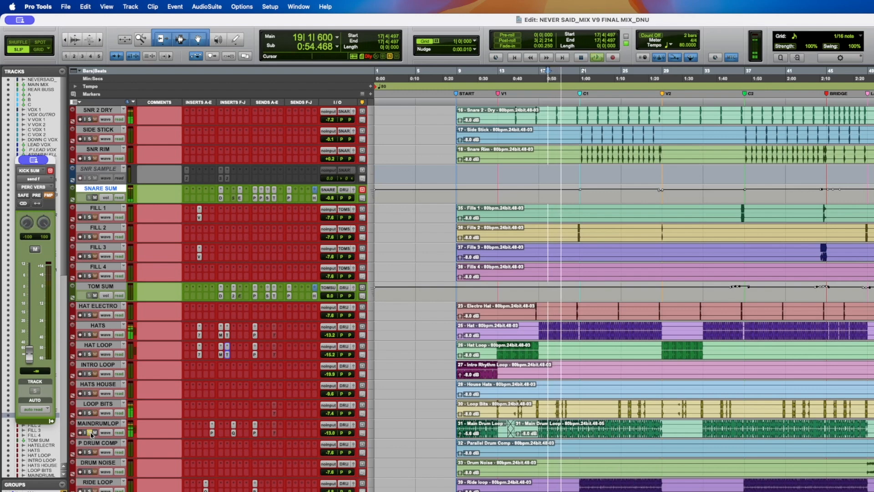
- Open the PSP MicroWarmer and FabFilter Pro-Q 4 plugins on the Main Drum Loop track to inspect them
click(213, 433)
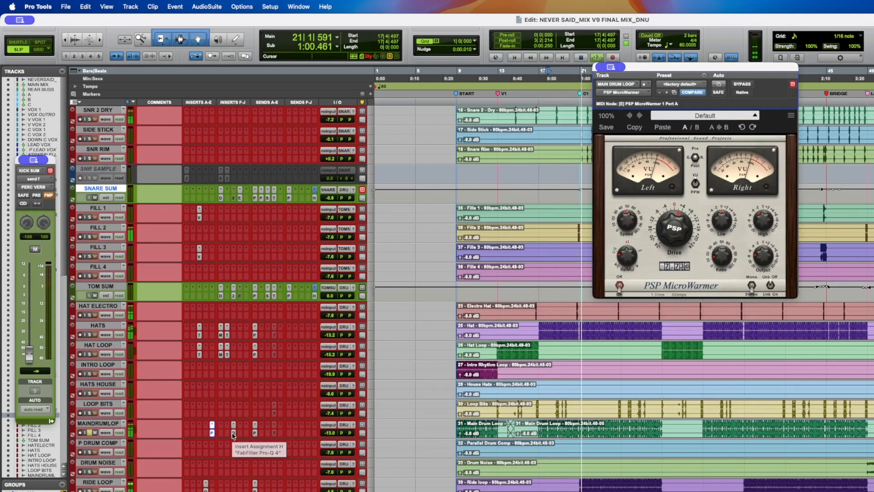
drag(687, 67, 427, 104)
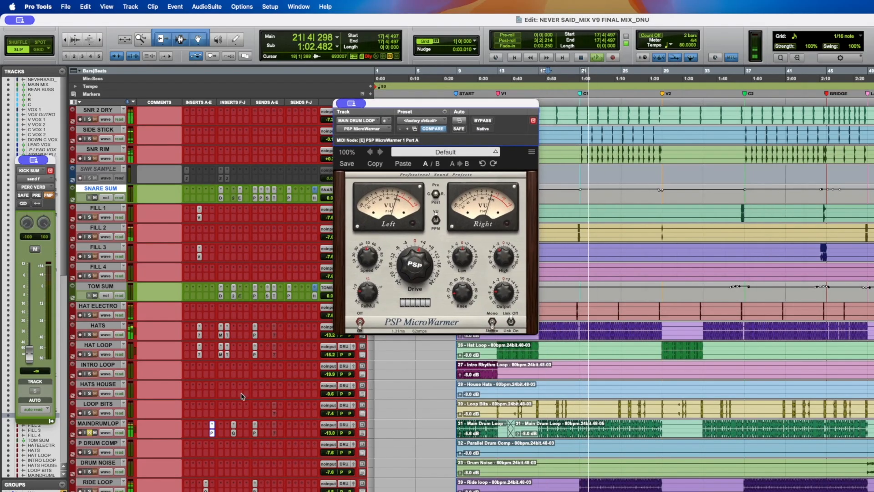
click(233, 433)
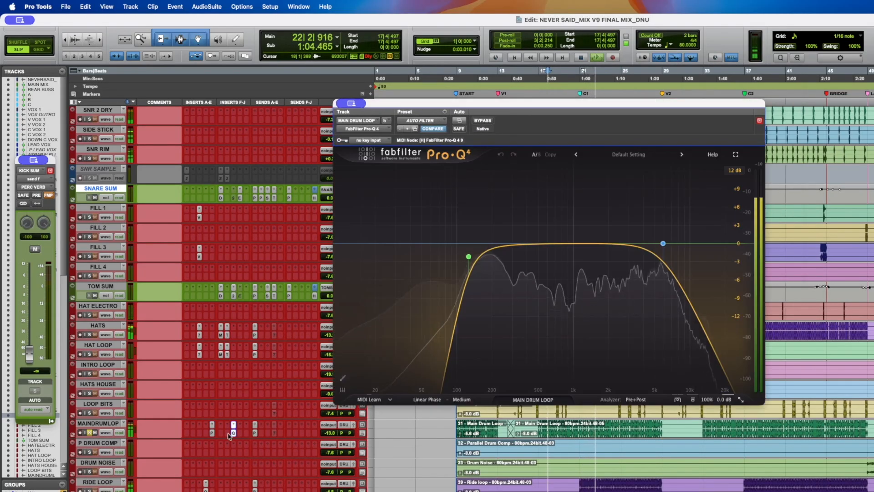
- Solo the Main Drum Loop track and audition it from bar 17 with the Pro-Q 4 open
key(space)
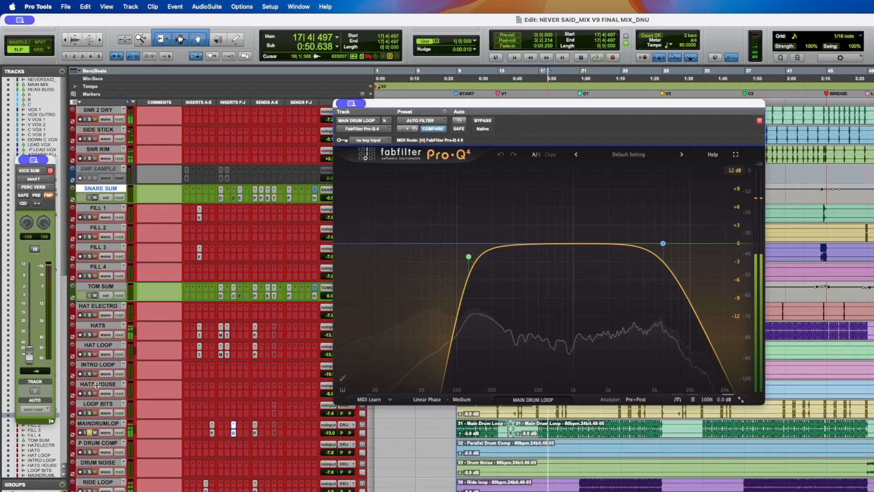
key(space)
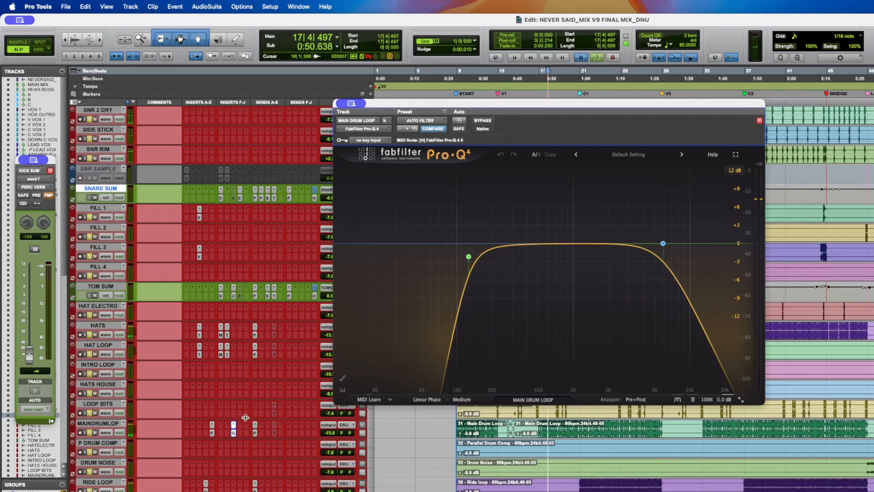
click(89, 434)
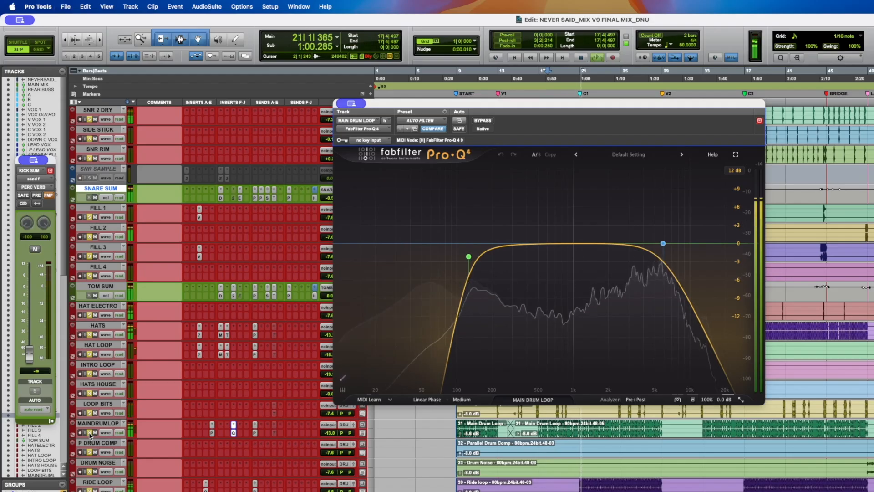
key(space)
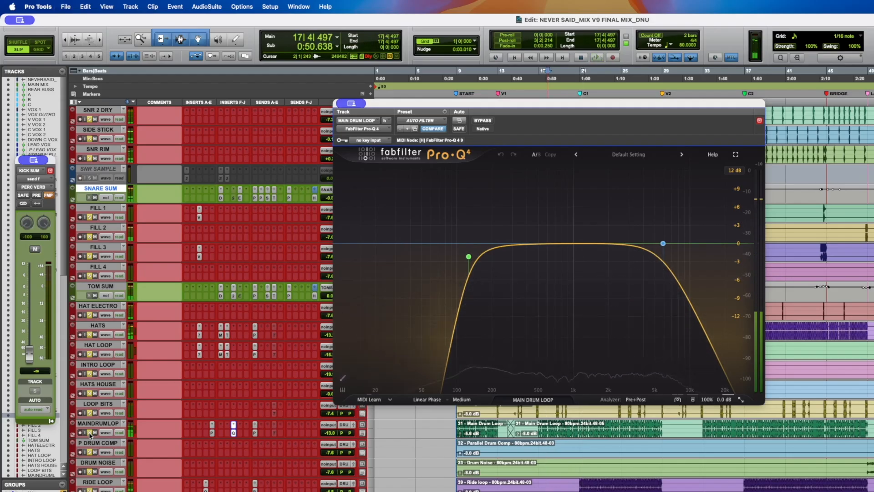
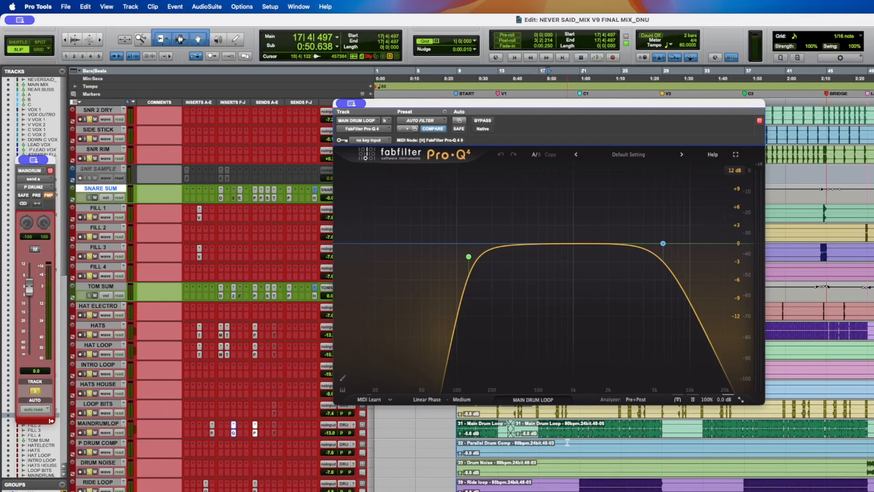
- Select the P DRUM COMP track in the mix window
click(114, 446)
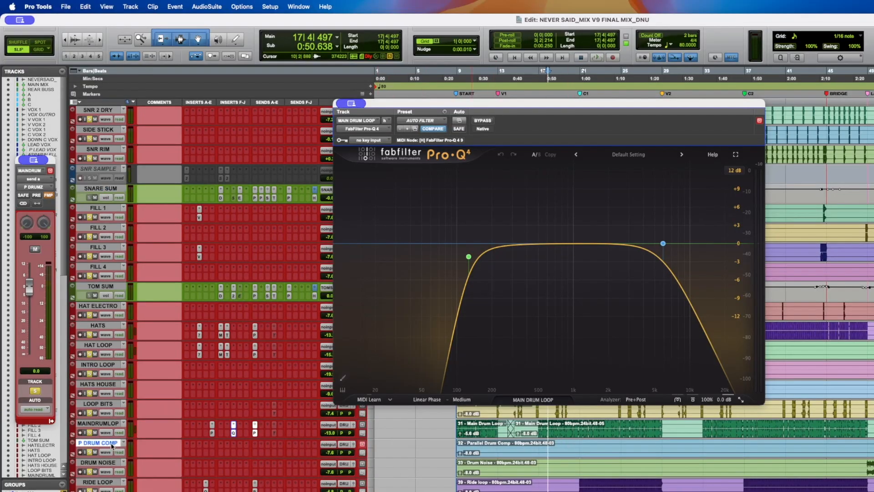
right_click(113, 446)
click(99, 445)
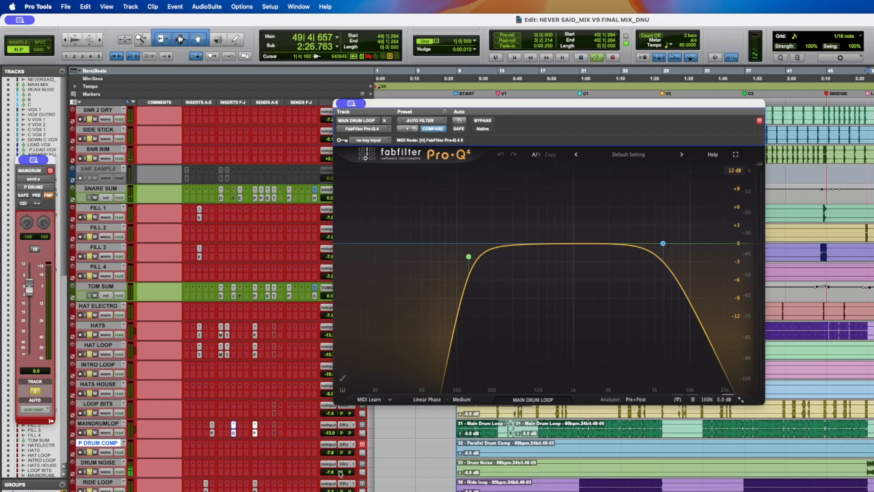
- Raise the DRUM NOISE track's volume slightly while listening, then stop playback
drag(331, 473, 335, 459)
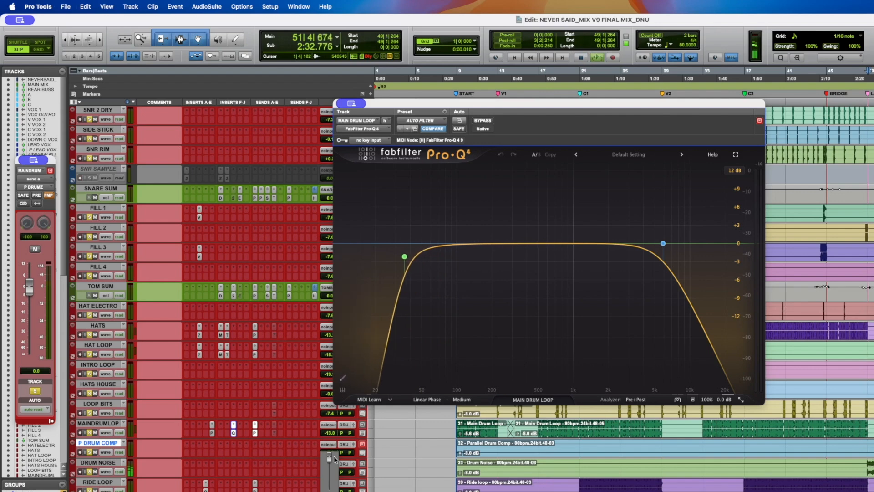
drag(335, 455, 334, 453)
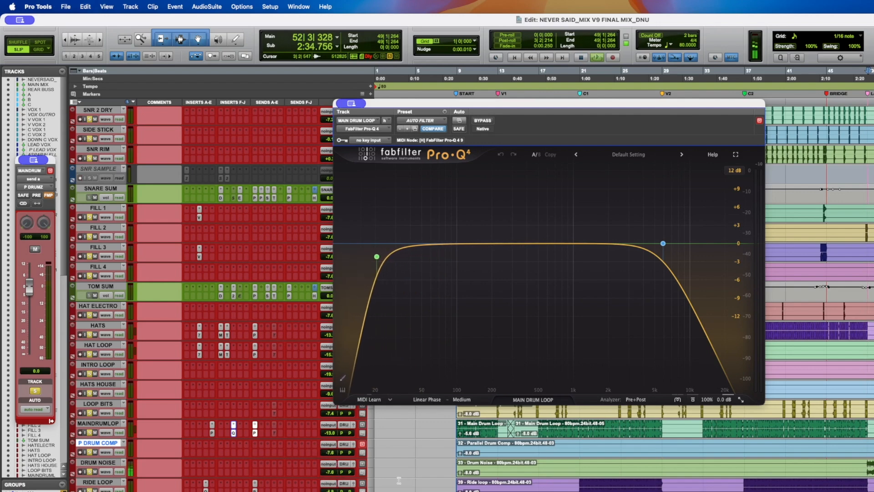
key(space)
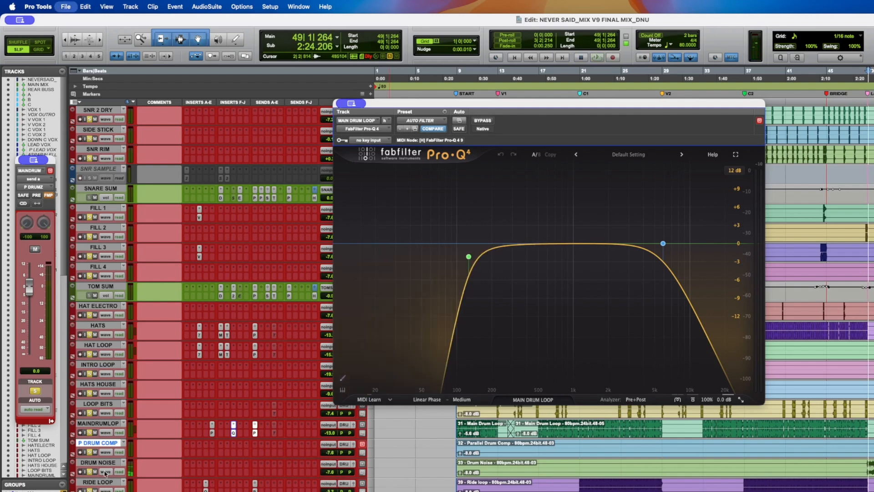
- Toggle solo on the DRUM NOISE track, save the session and resume playback
alt+click(89, 472)
key(super+s)
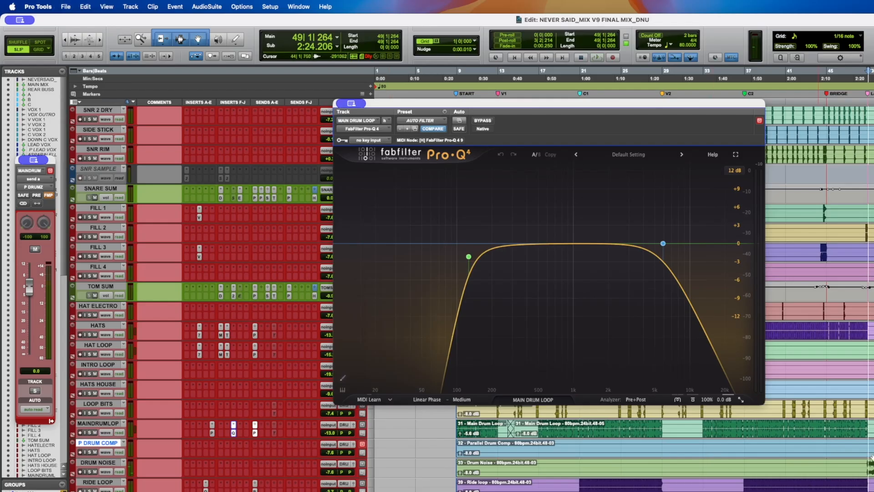
key(space)
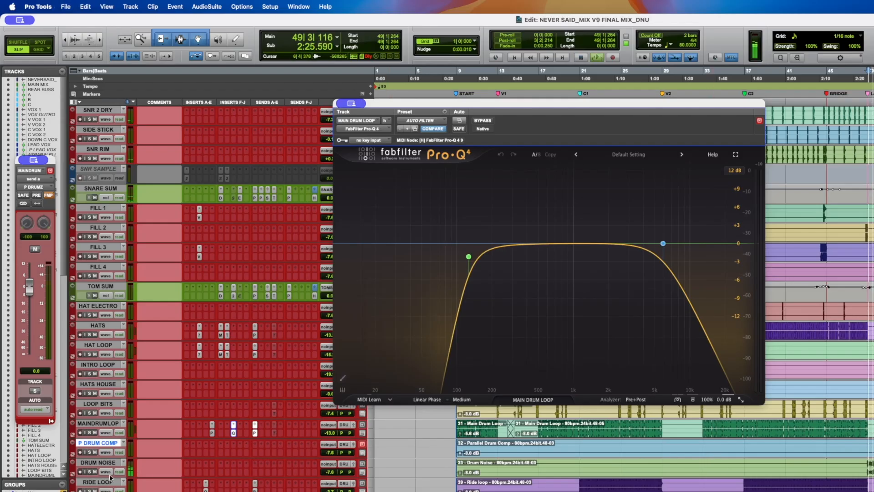
- Try nudging the DRUM NOISE volume, undo that change, and save the session
drag(332, 473, 333, 465)
key(super+z)
key(super+s)
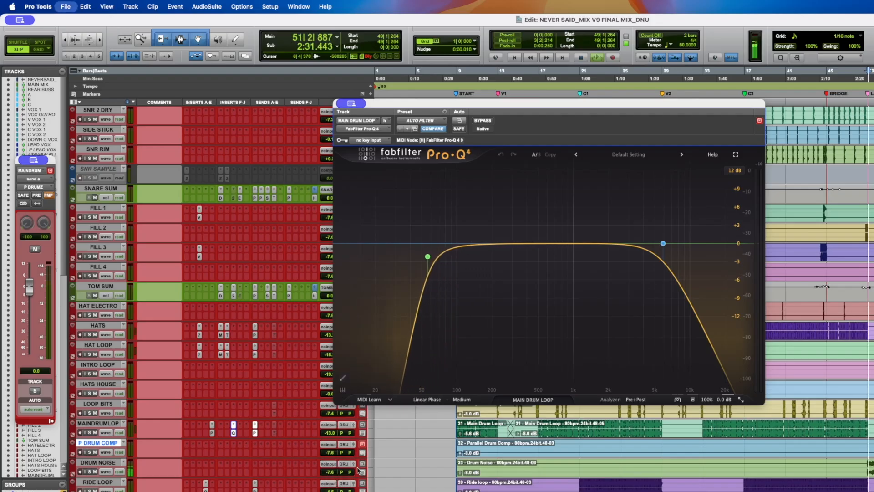
key(space)
key(super+s)
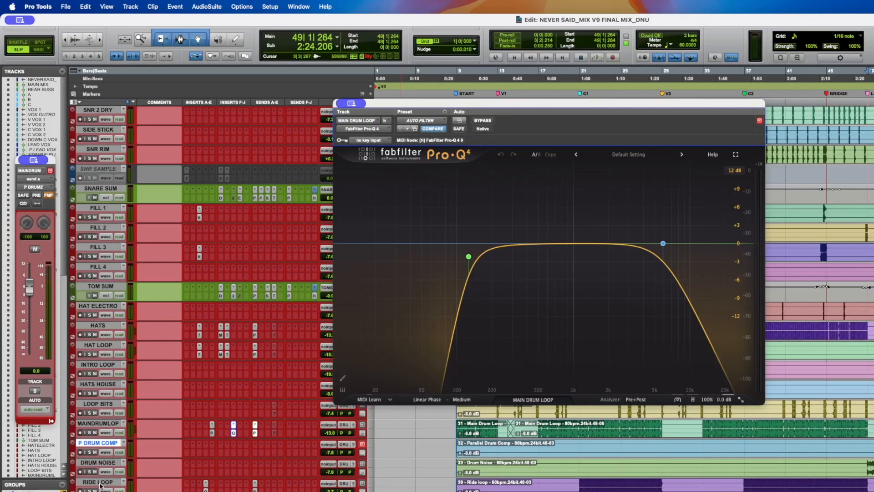
- Select the RIDE LOOP track and play from around bar 21
click(100, 483)
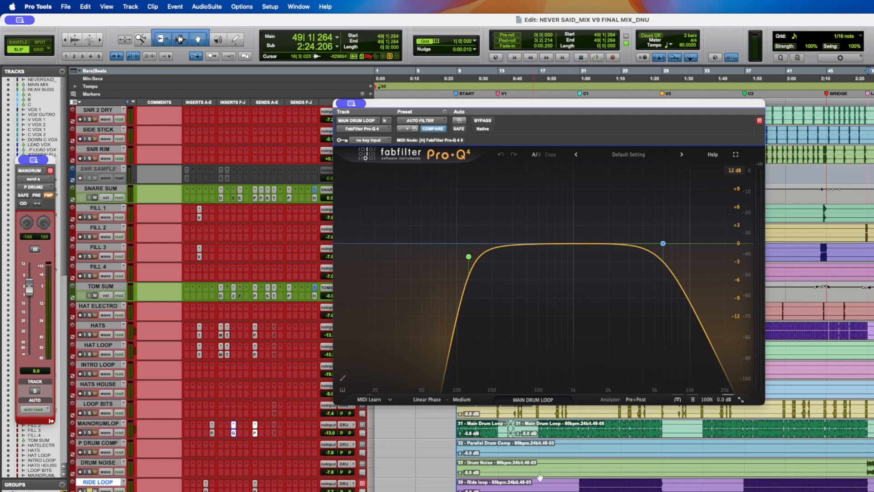
click(580, 480)
key(space)
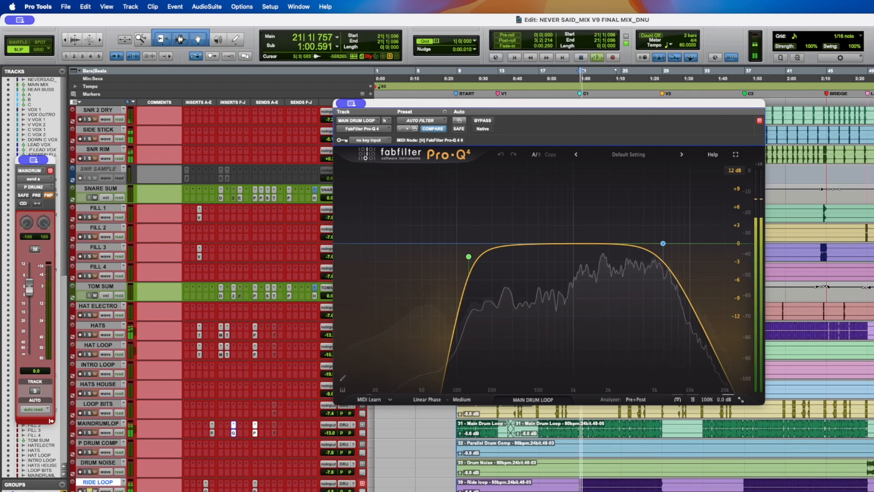
- Open the Pro-Q 4 insert on RIDE LOOP and bypass it to compare the filtered and unfiltered sound
click(206, 484)
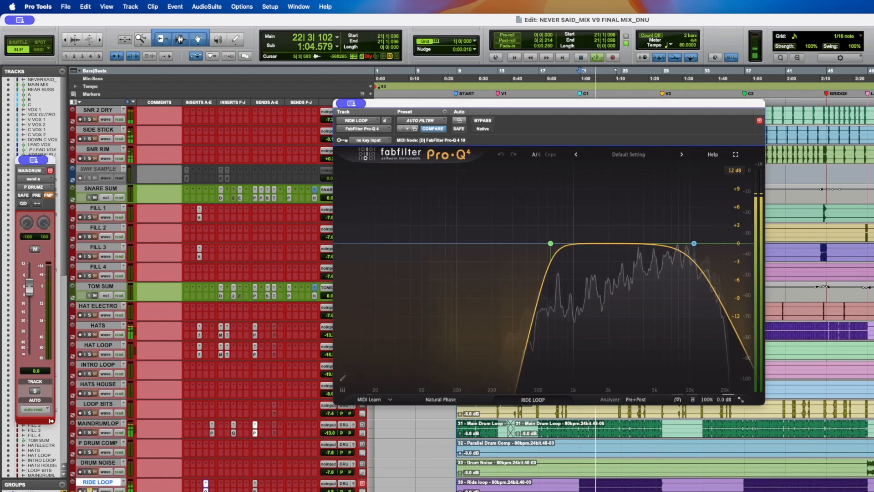
alt+click(90, 473)
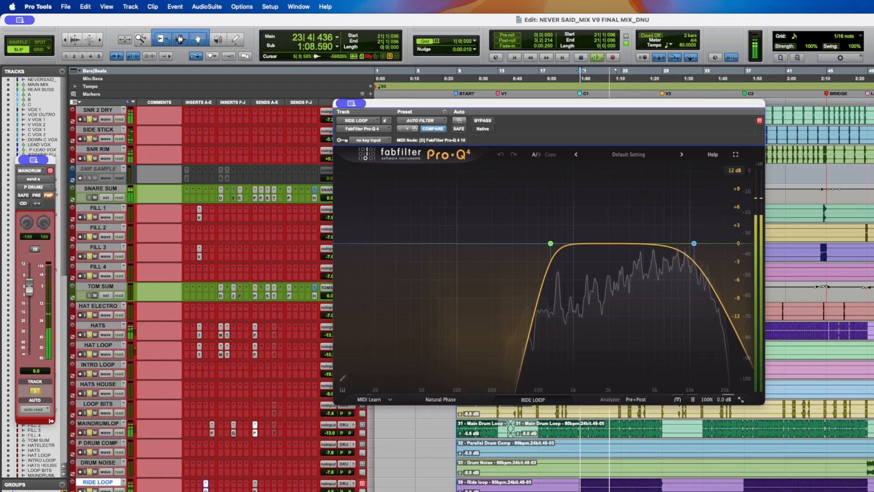
super+click(206, 490)
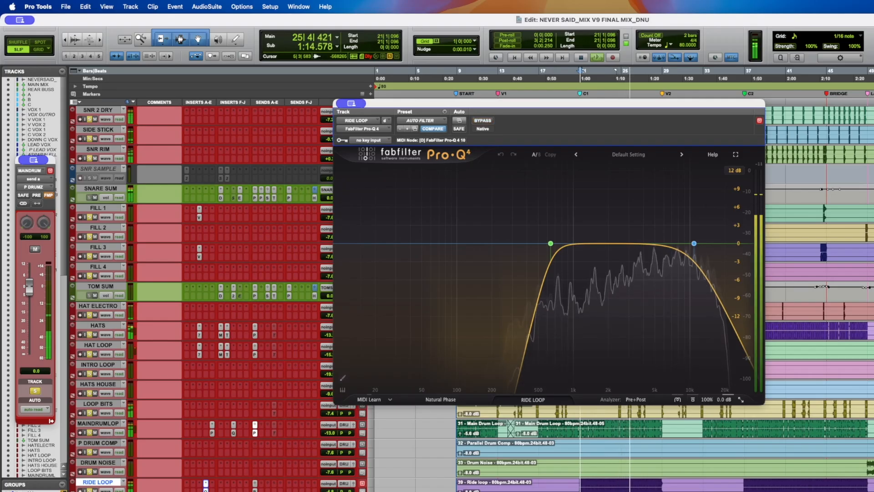
key(space)
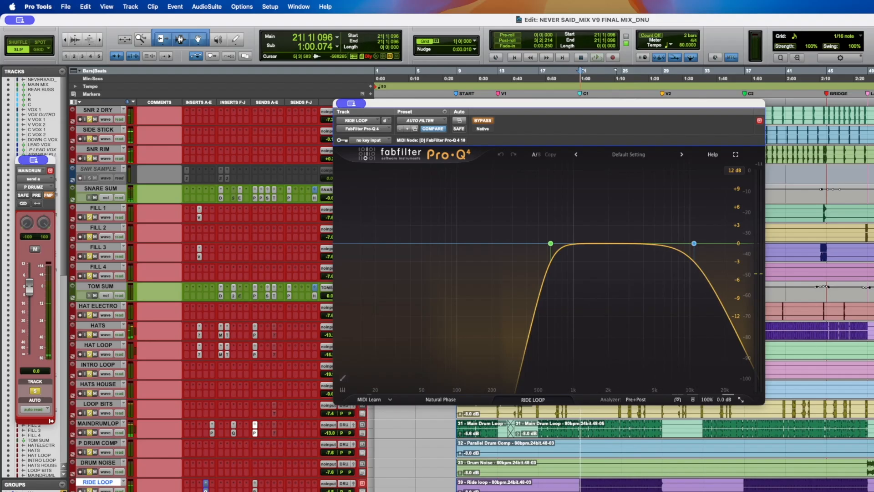
- Inspect the RIDE LOOP EQ's low and high cut bands, then close the plug-in window
mouse_move(696, 247)
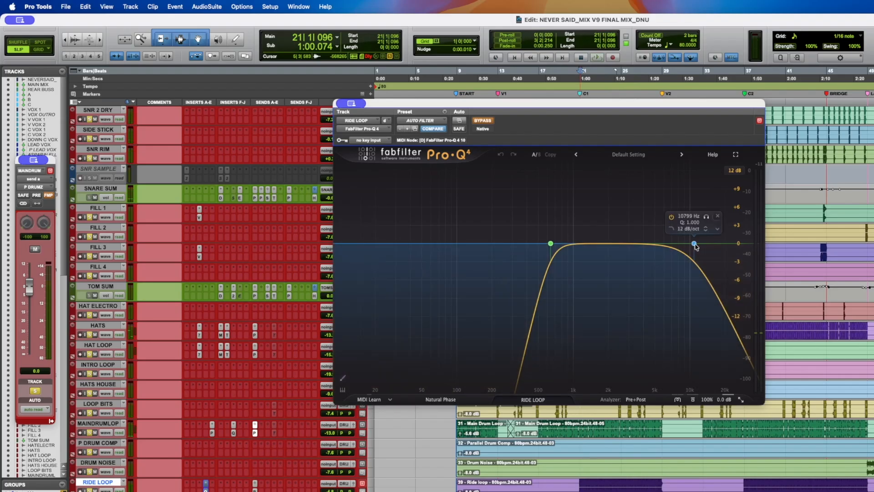
mouse_move(551, 243)
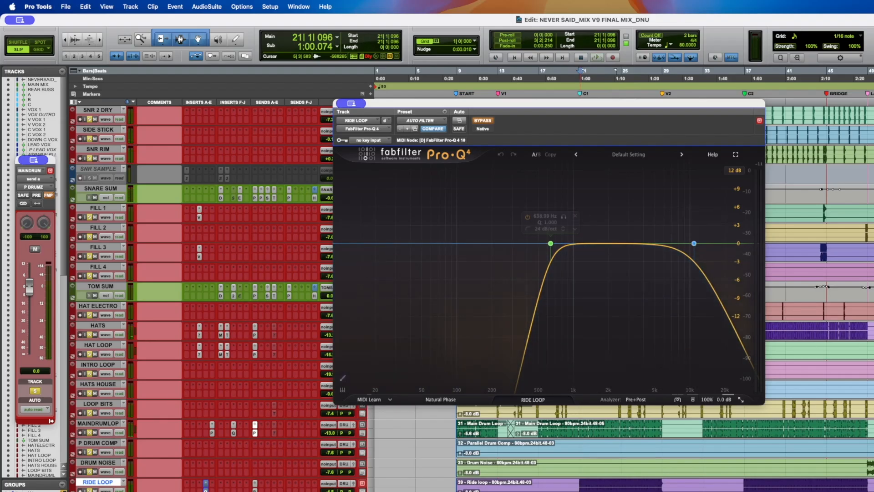
key(super+w)
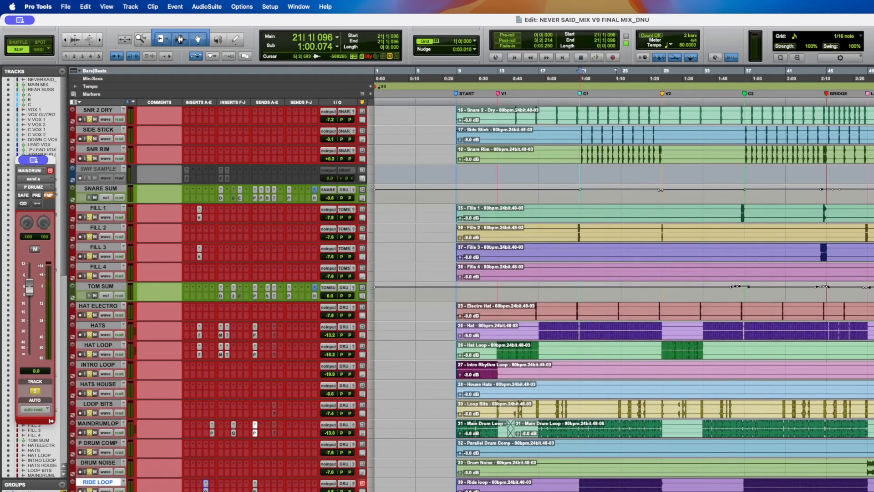
- Start playback, dismiss the input-monitoring alert, and stop playback
key(space)
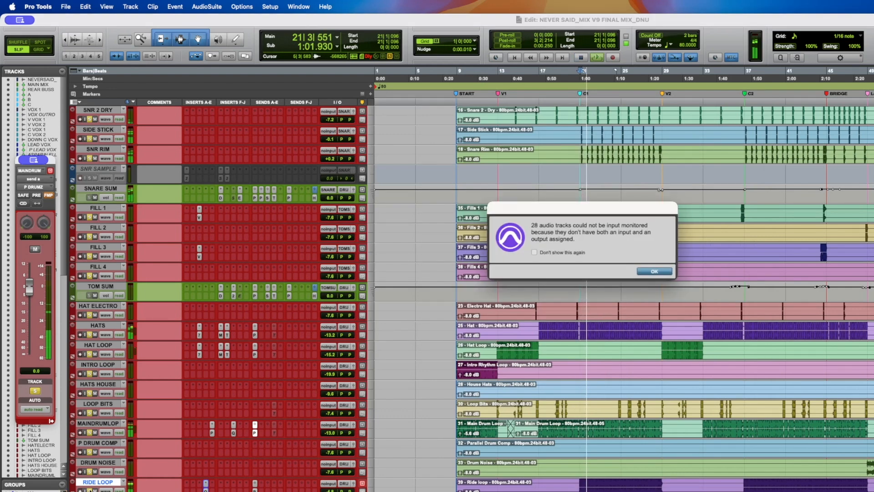
key(Return)
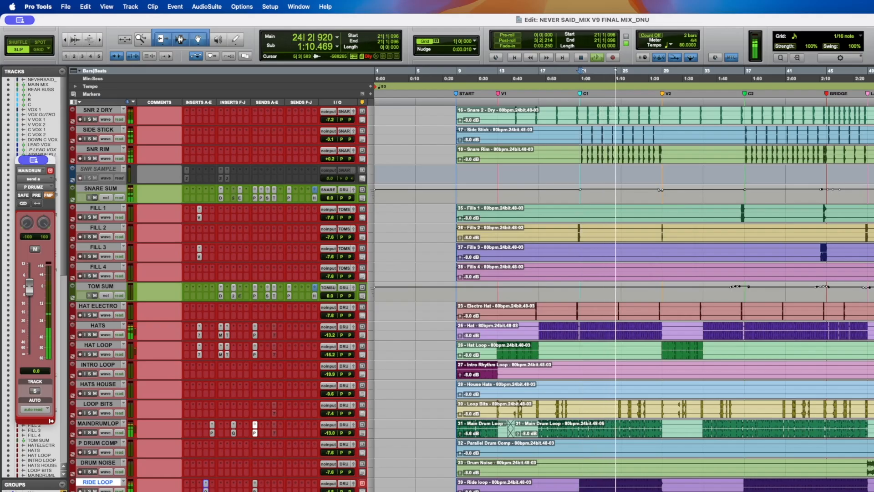
key(space)
- Browse the track list up and down and restart playback
scroll(207, 477, down, 15)
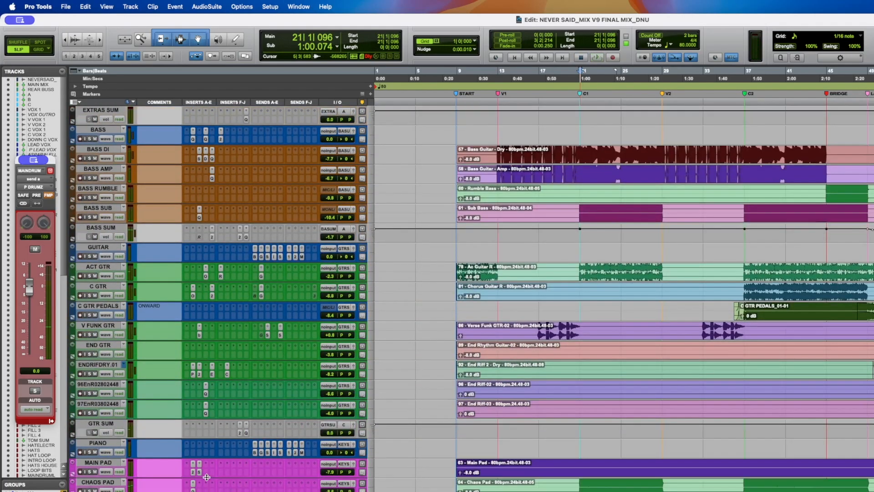
scroll(207, 477, up, 15)
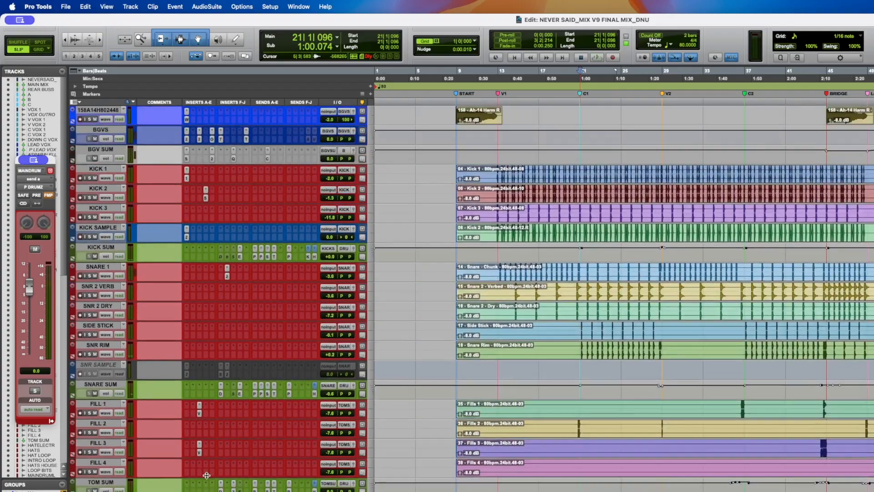
scroll(207, 475, down, 5)
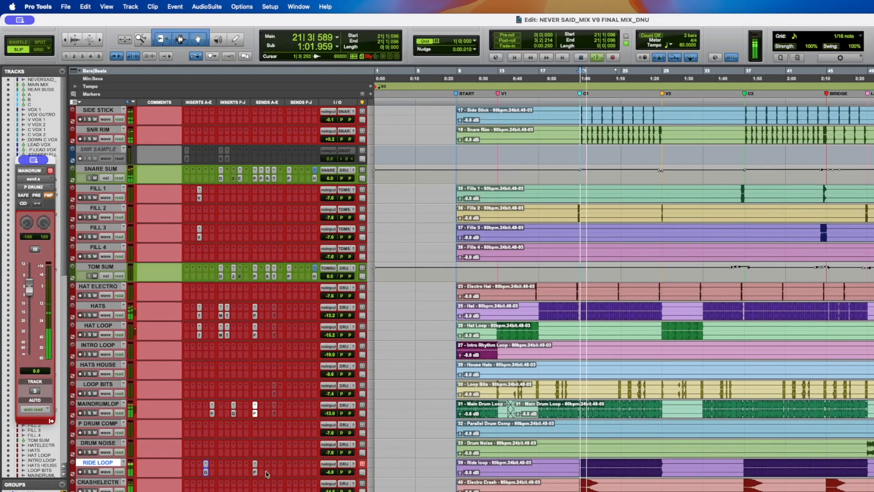
key(space)
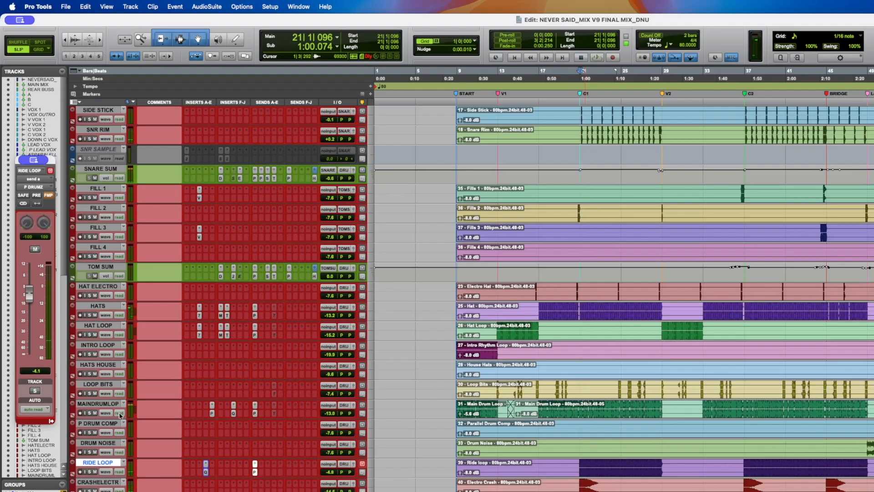
- Select the CRASHELECTR, CRASH 1, CRASH 2 and CRASH NOISE tracks and play from bar 20
scroll(214, 395, down, 3)
click(574, 425)
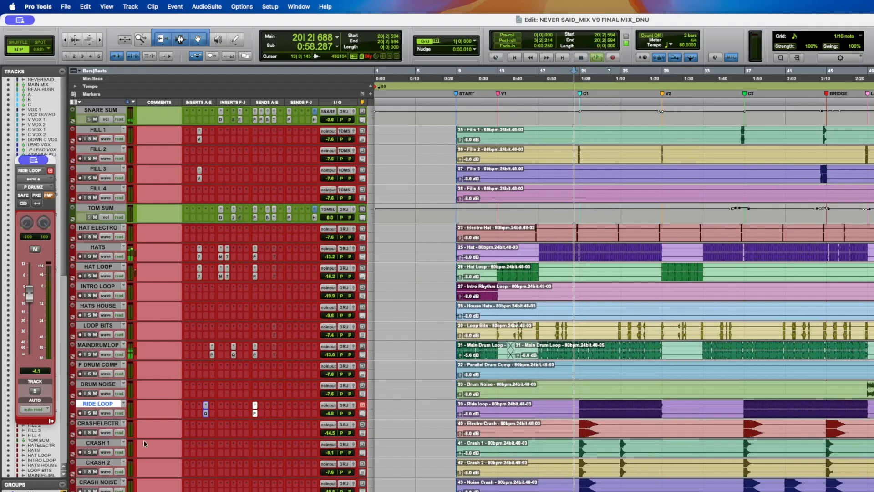
click(106, 424)
shift+click(93, 484)
alt+shift+click(90, 490)
key(space)
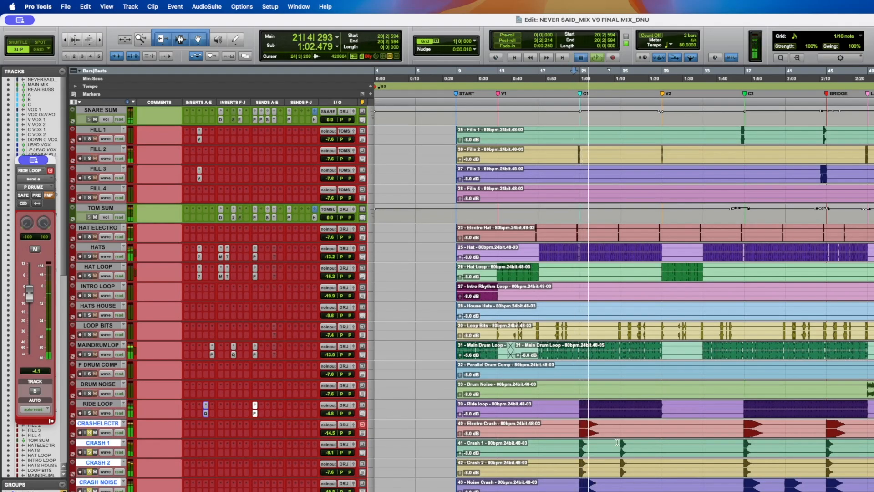
- Switch to Grid mode and audition the crash tracks from bars 25 and 37
key(F4)
click(622, 442)
key(space)
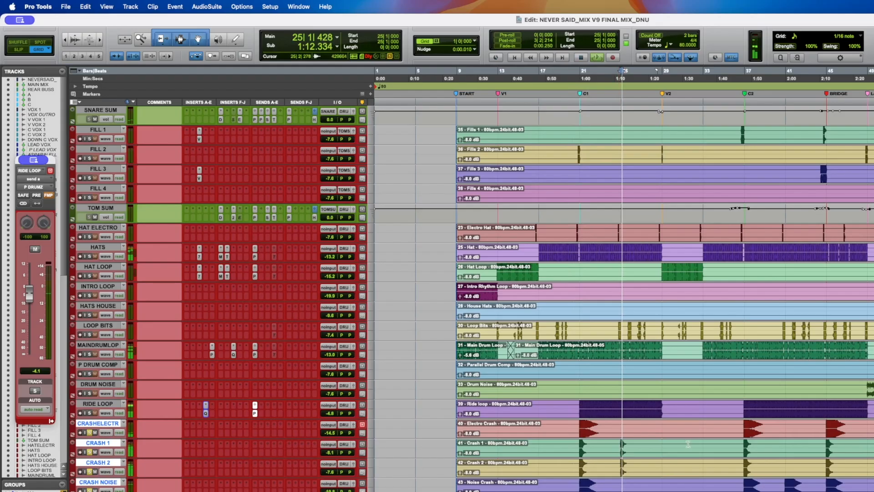
key(space)
click(745, 446)
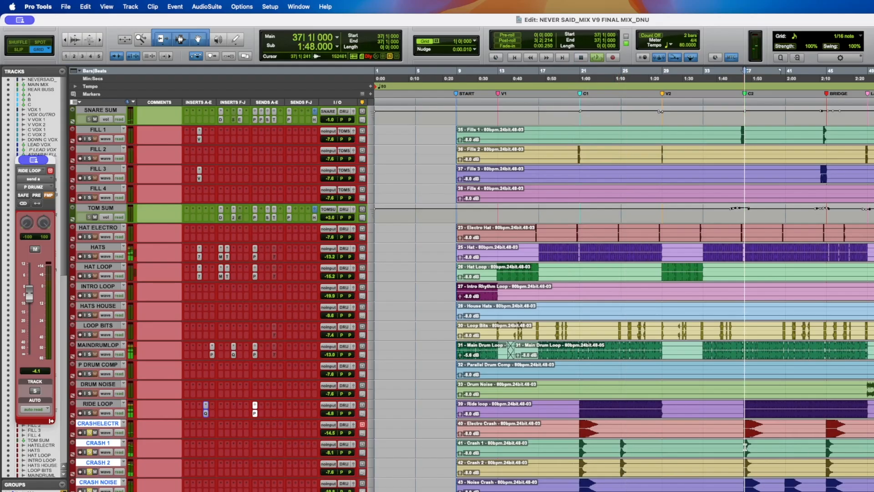
key(space)
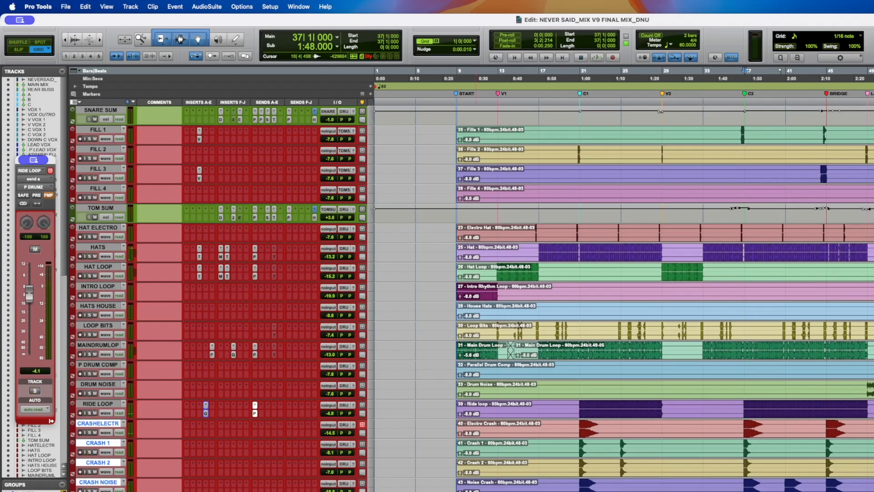
- Place the playhead at bar 18, save the session, and audition from there
click(549, 273)
key(super+s)
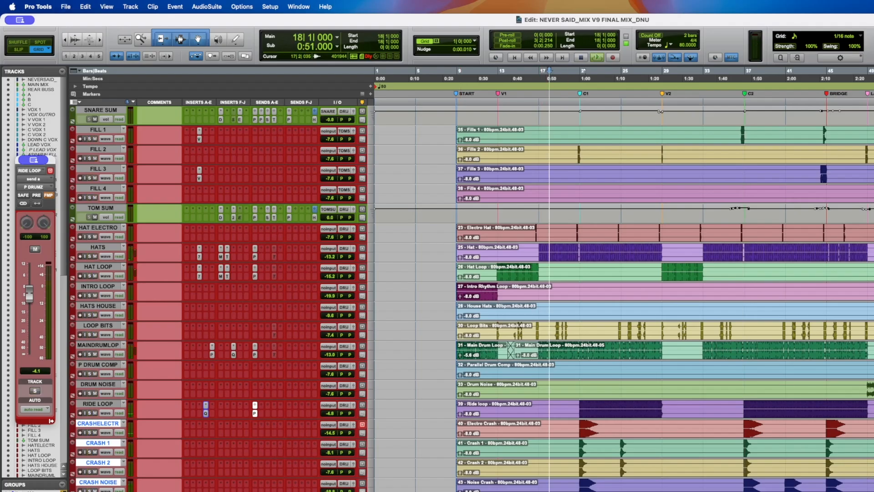
key(space)
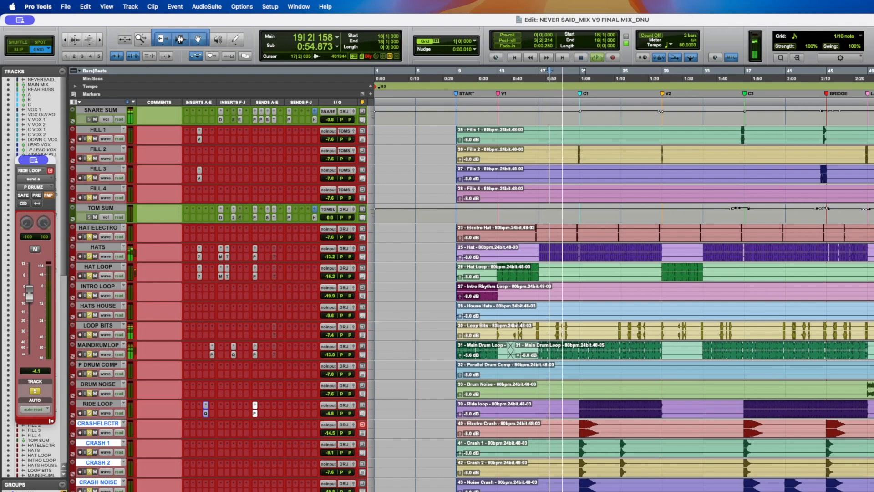
key(super+s)
key(space)
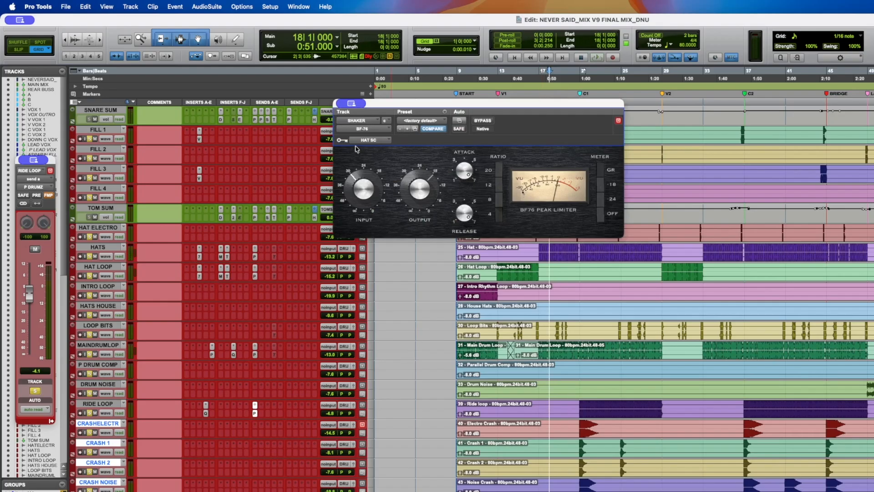
- Reposition the SHAKER track's plug-in window, ending on its Pro-Q 4 EQ
scroll(245, 275, down, 6)
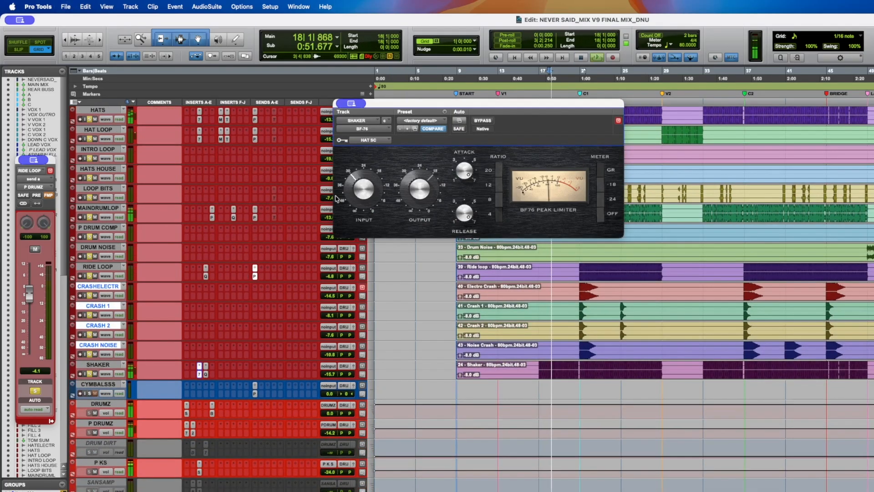
drag(392, 108, 359, 189)
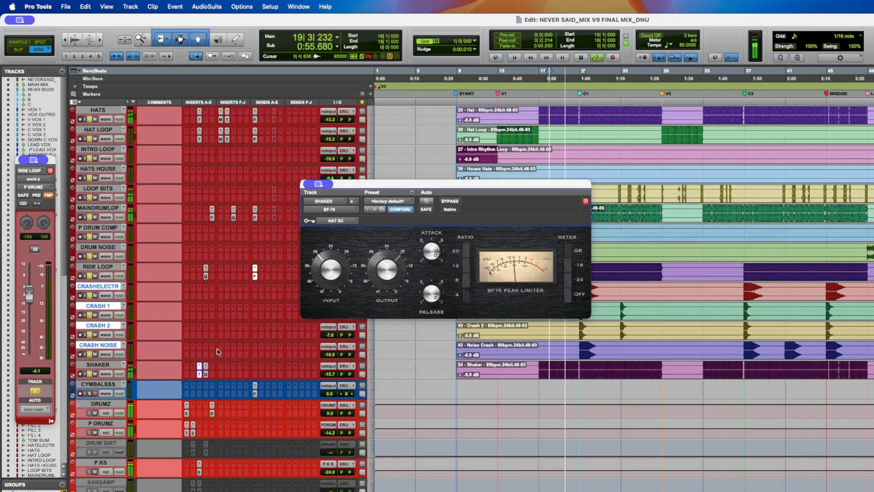
drag(410, 185, 393, 137)
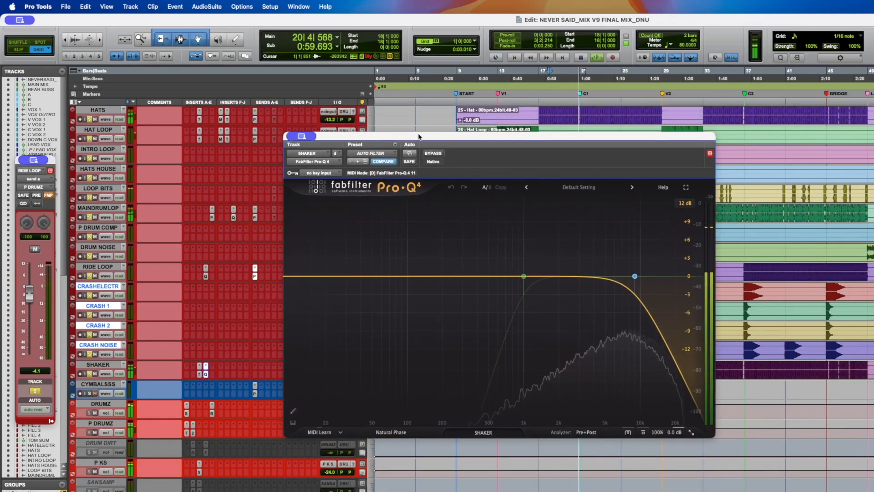
- Play the mix while toggling the SHAKER track's Pro-Q 4 bypass on and off, then save the session
key(space)
key(space)
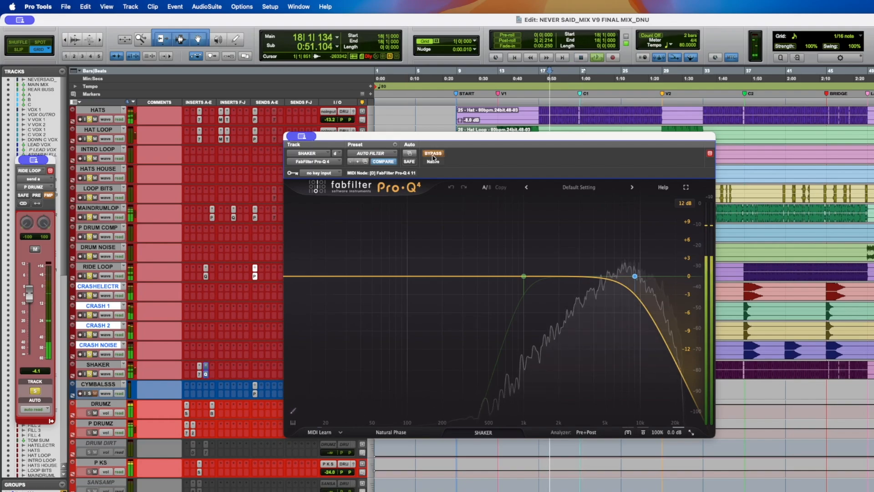
click(433, 154)
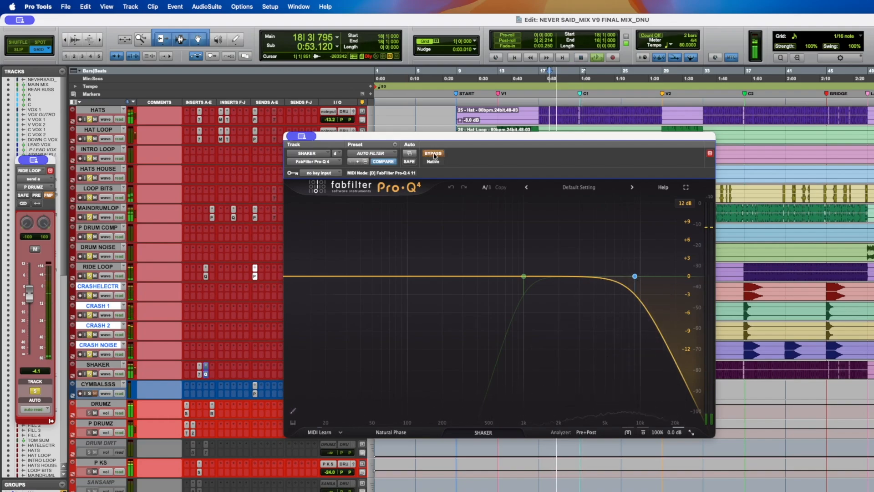
click(433, 154)
alt+click(90, 315)
key(super+s)
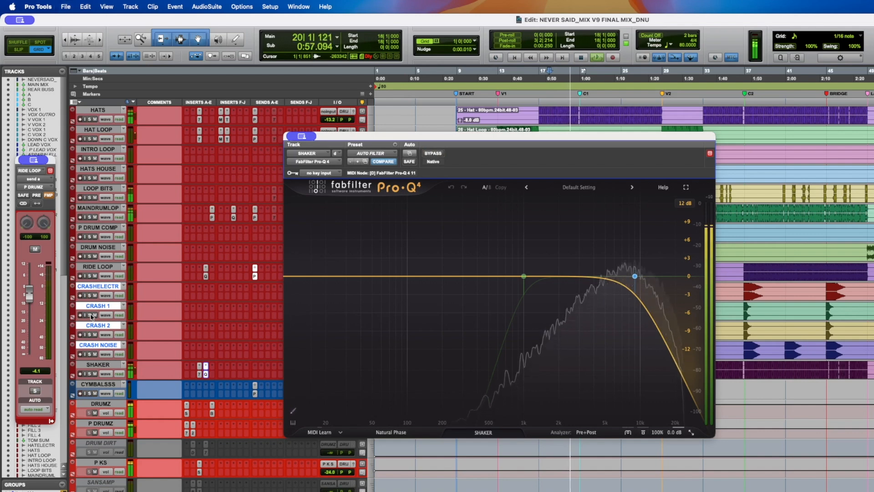
- Select the RIDE LOOP and SHAKER tracks, bypass their Pro-Q 4 inserts, and close the plug-in window
key(space)
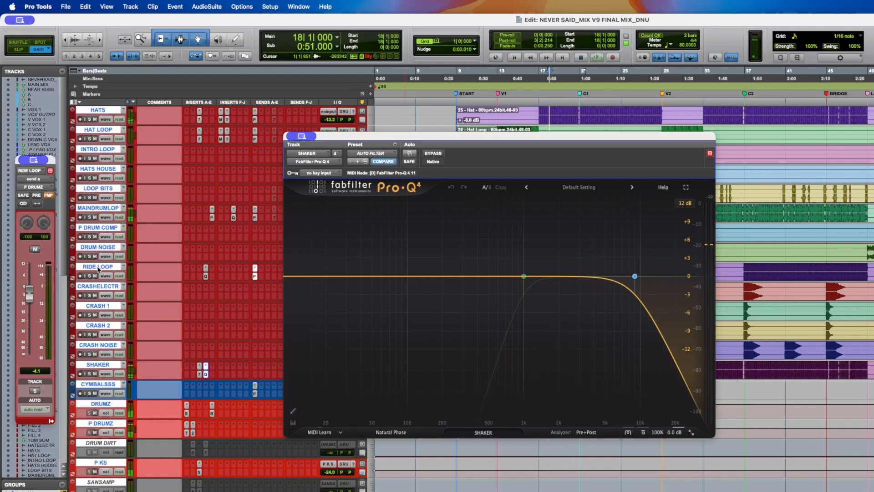
click(98, 267)
shift+click(103, 367)
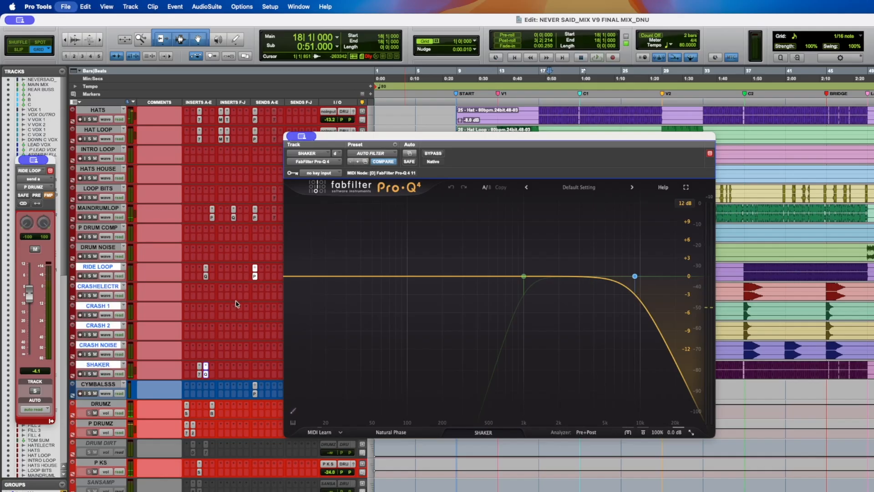
click(97, 366)
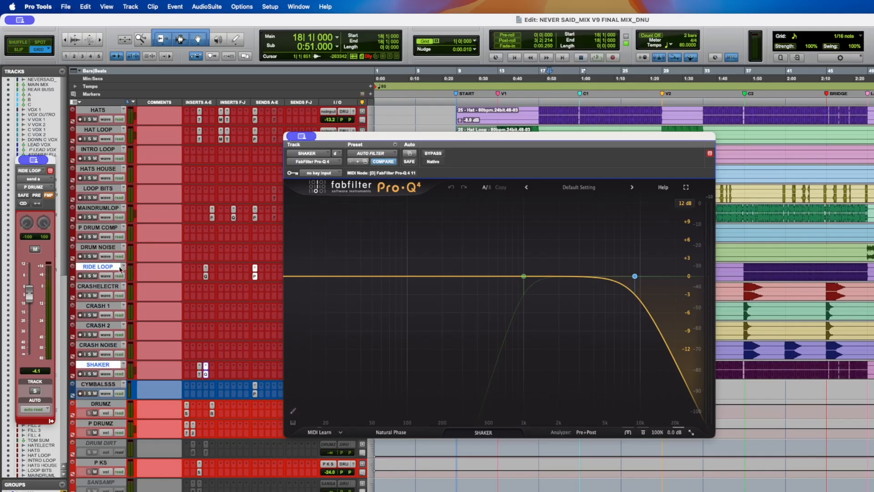
alt+super+click(205, 278)
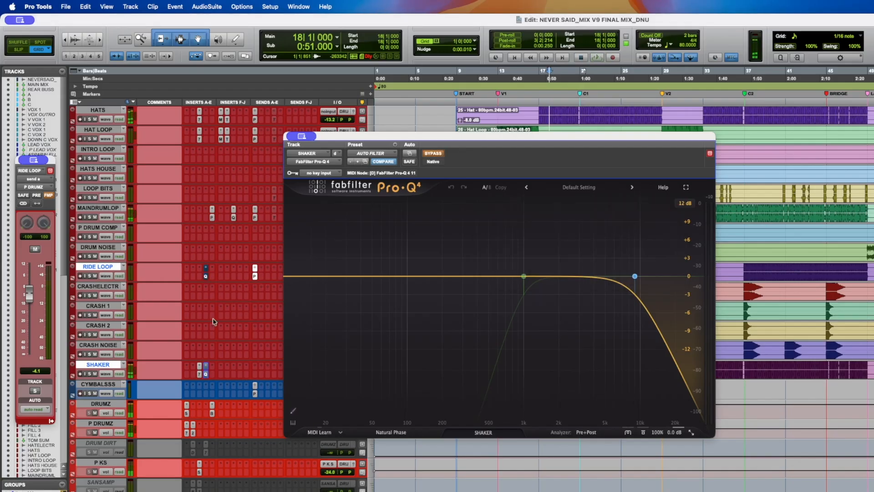
key(super+w)
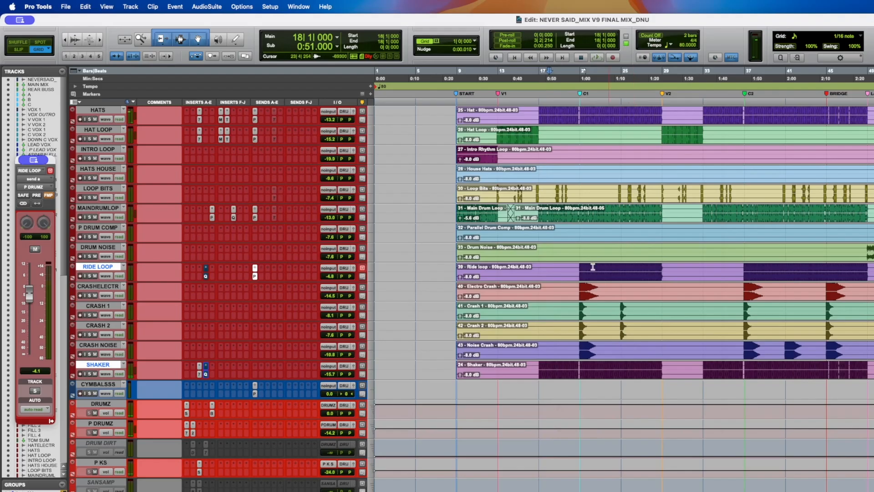
- Audition the mix from bar 21 and return the playhead to the start
click(580, 269)
key(space)
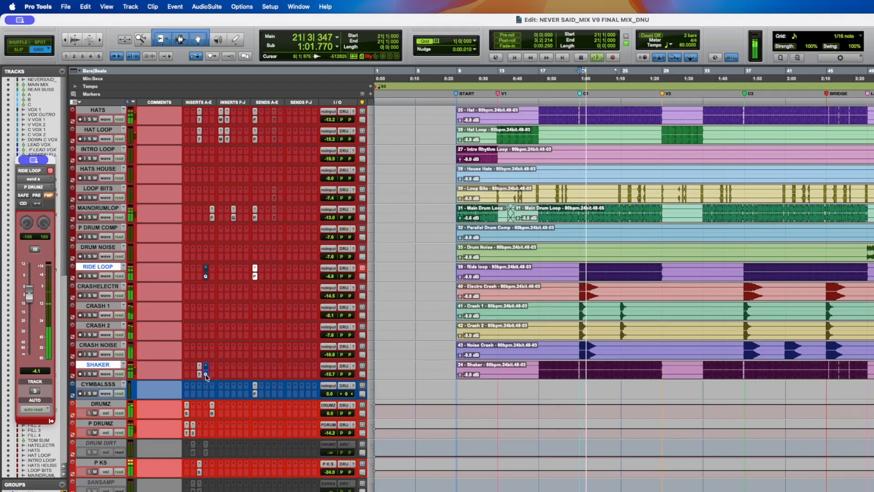
key(Return)
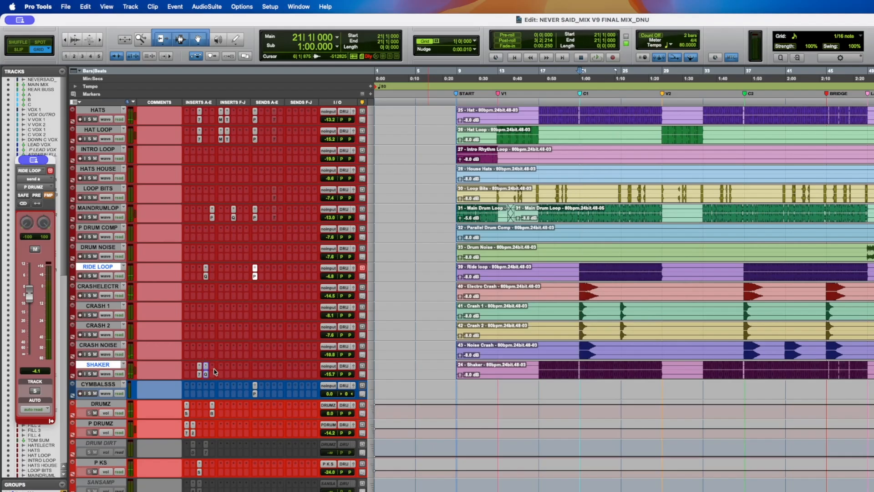
- Open and close the RIDE LOOP Pro-Q 4 insert, deselect the tracks, and save the session
click(205, 276)
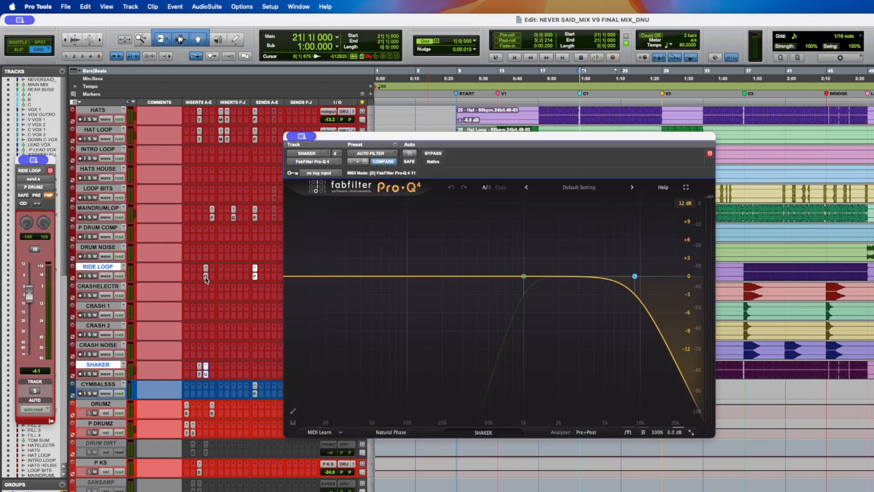
click(206, 277)
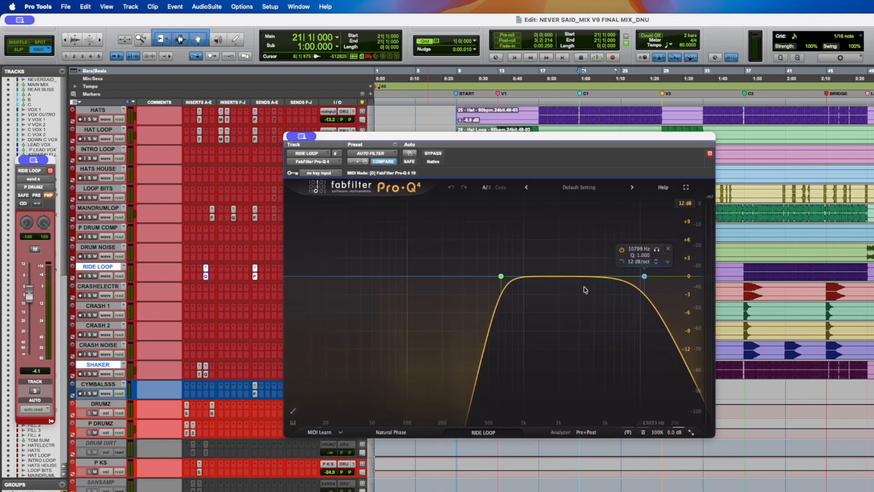
click(205, 276)
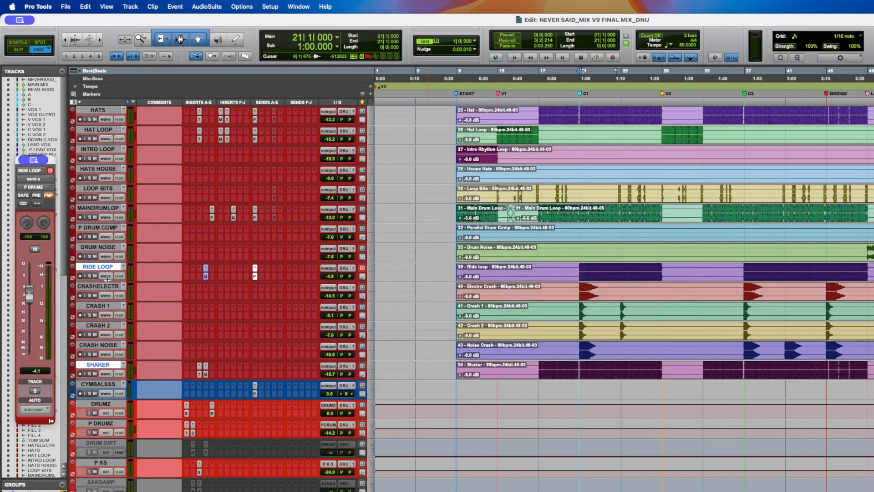
alt+click(108, 287)
alt+click(108, 287)
key(super+s)
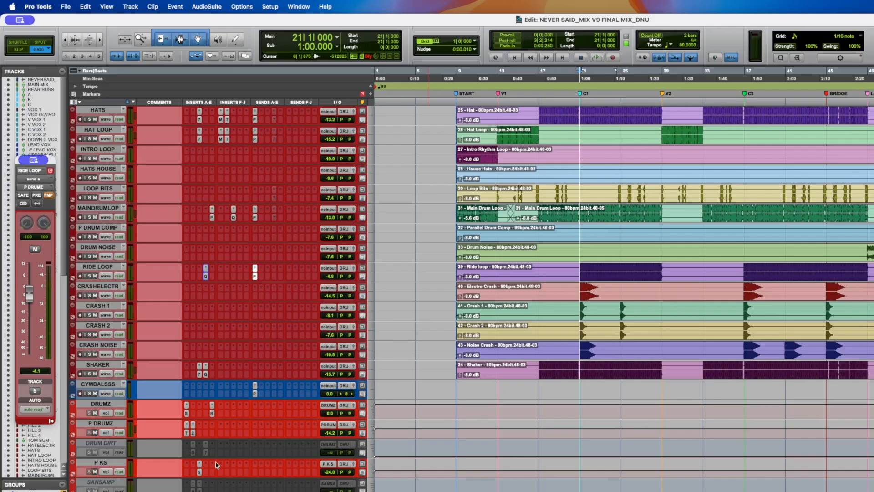
- Open the DRUMZ track's SSL G Bus Compressor insert and start playback
click(103, 404)
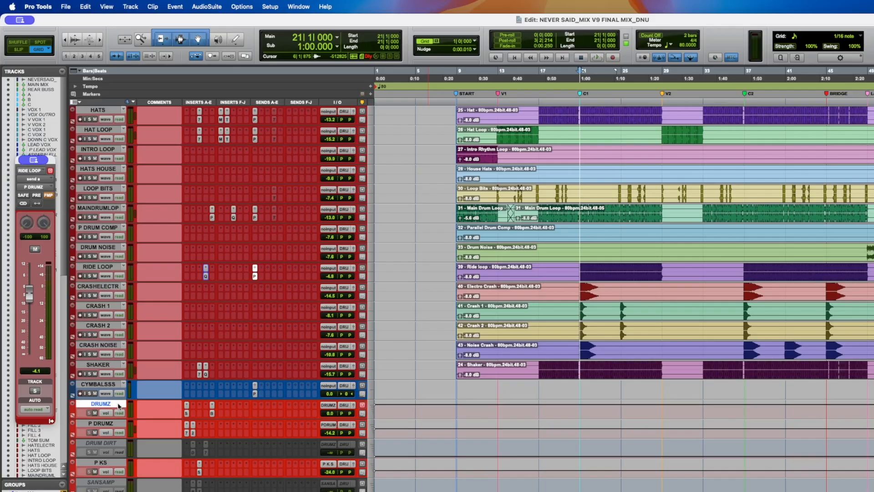
click(187, 410)
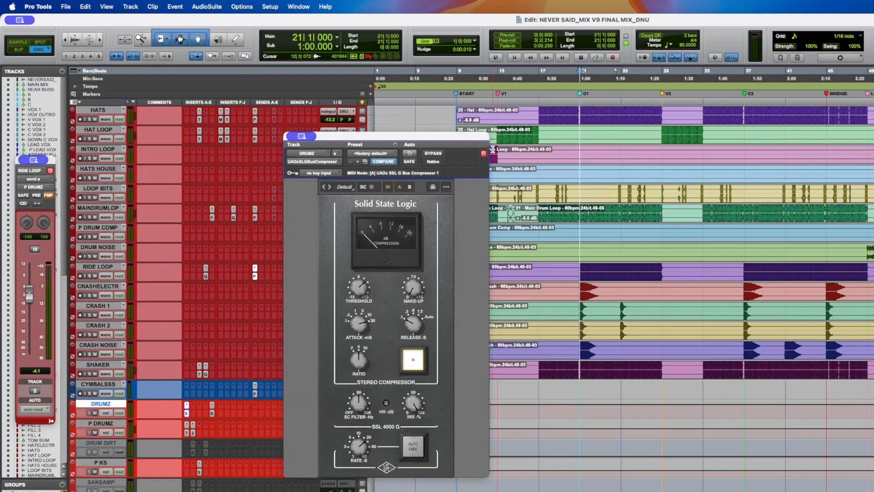
key(space)
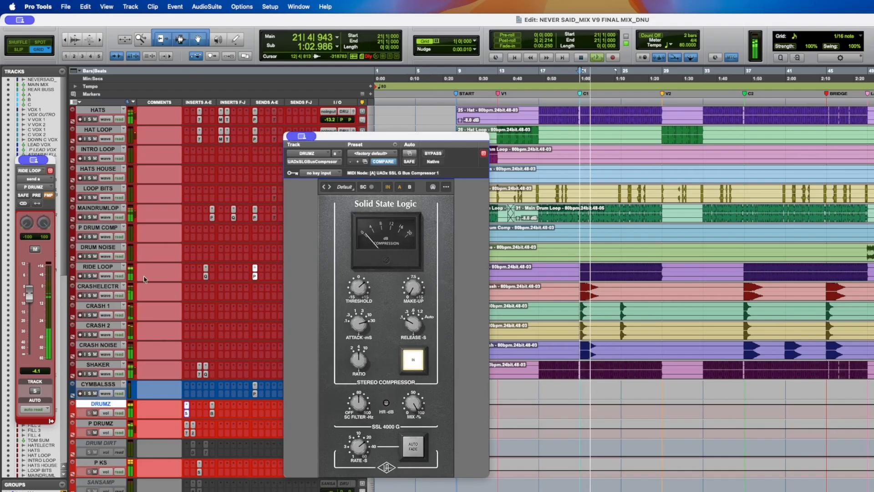
- Move the compressor window, toggle the DRUMZ SSL Bus Compressor bypass on and off, and save
click(93, 275)
scroll(95, 276, down, 2)
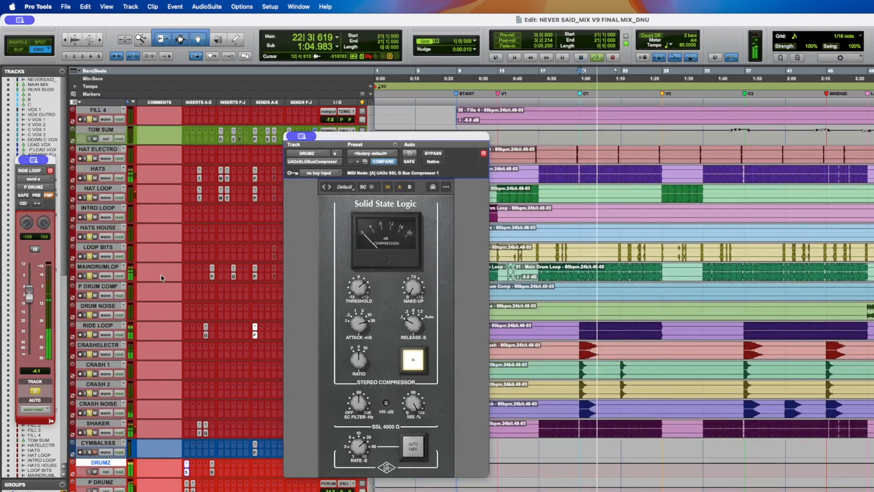
drag(361, 136, 473, 114)
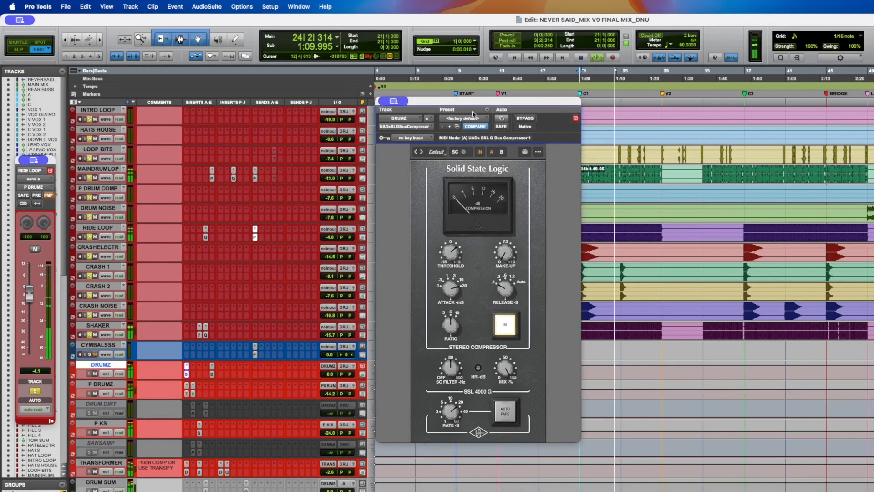
click(522, 120)
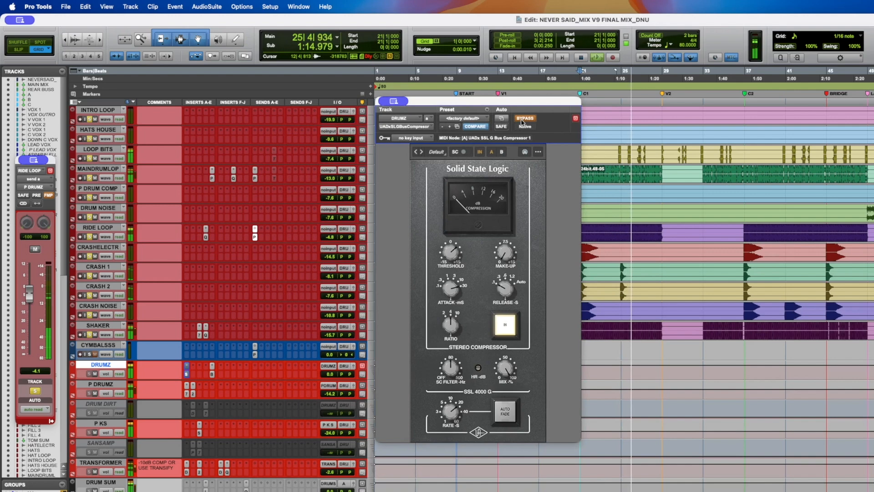
click(522, 120)
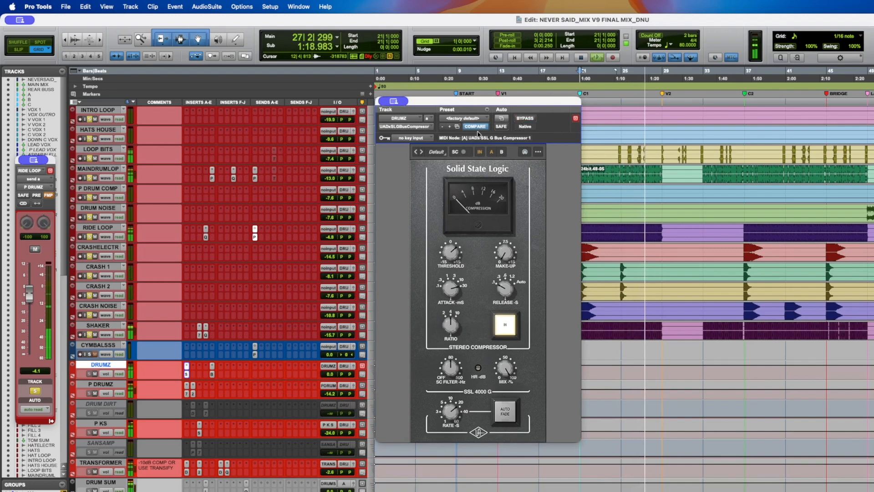
key(super+s)
- Audition the DRUMZ bus while switching the SSL compressor out and back in, then save
key(space)
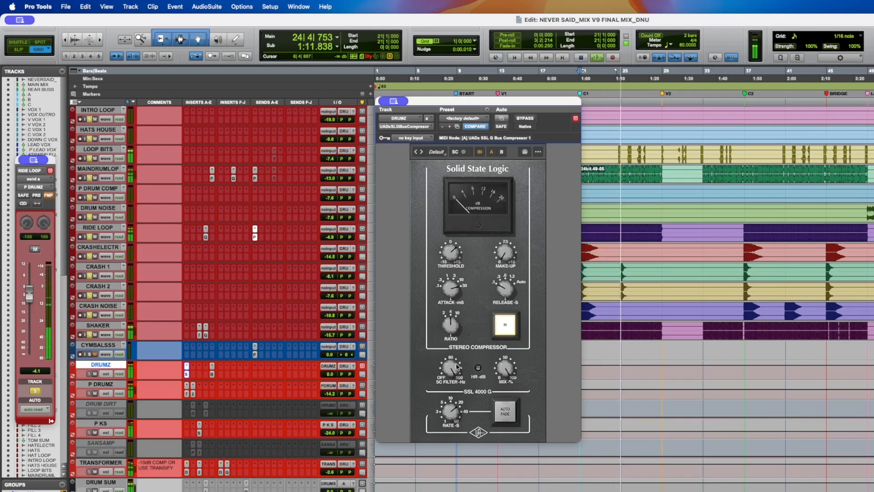
key(space)
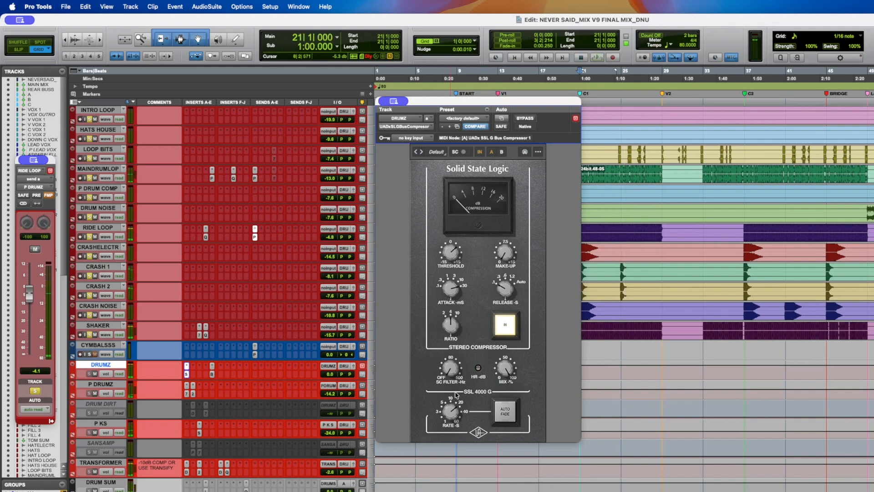
key(space)
key(space)
key(space)
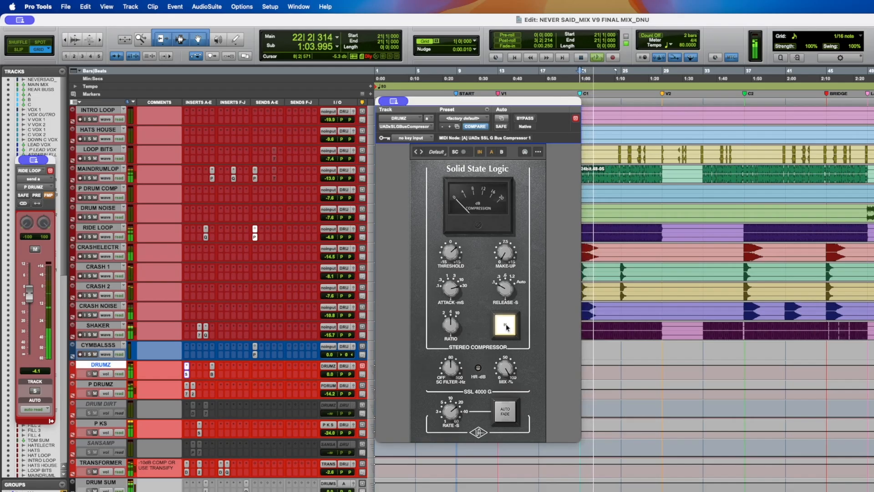
click(506, 327)
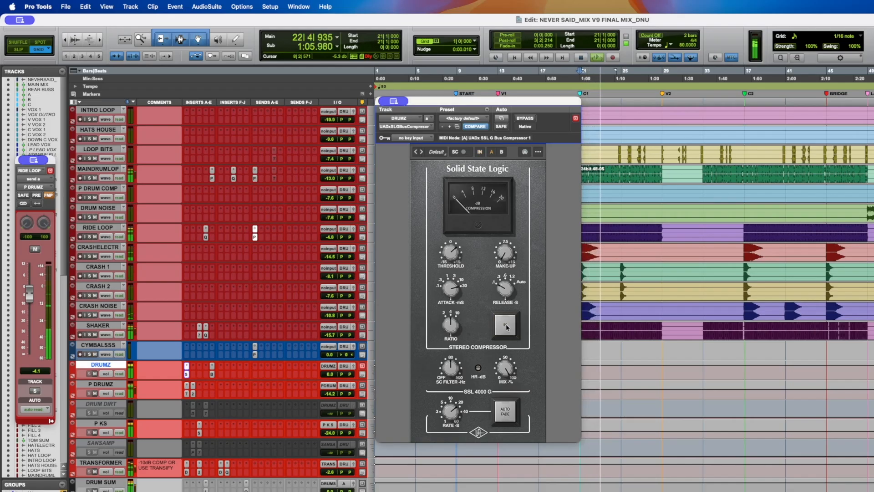
click(506, 327)
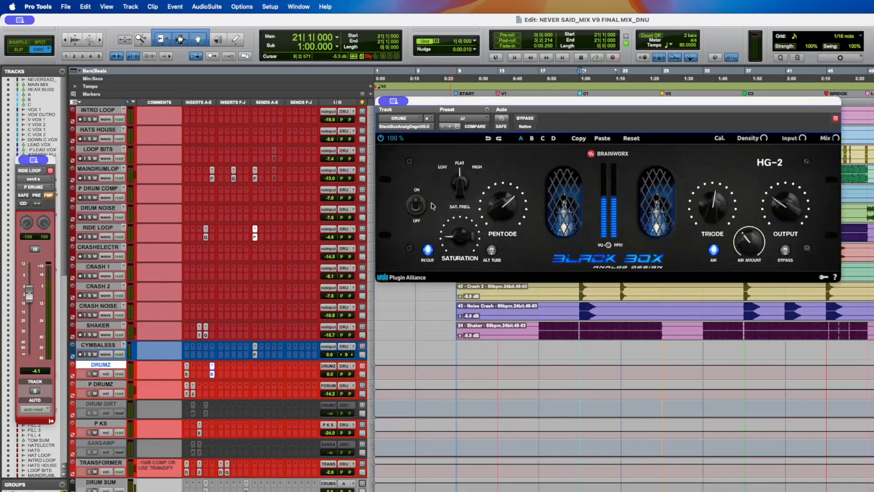
key(super+s)
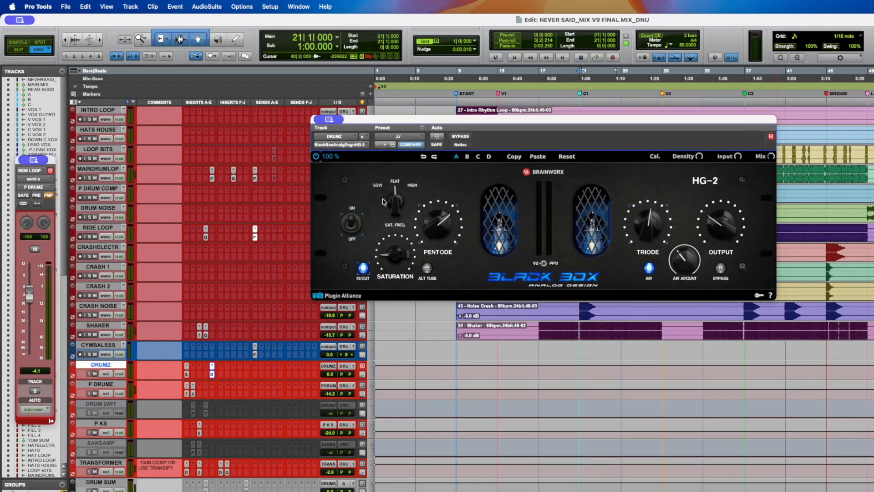
- Play the DRUMZ bus while switching the HG-2 saturator off and back on to compare
key(space)
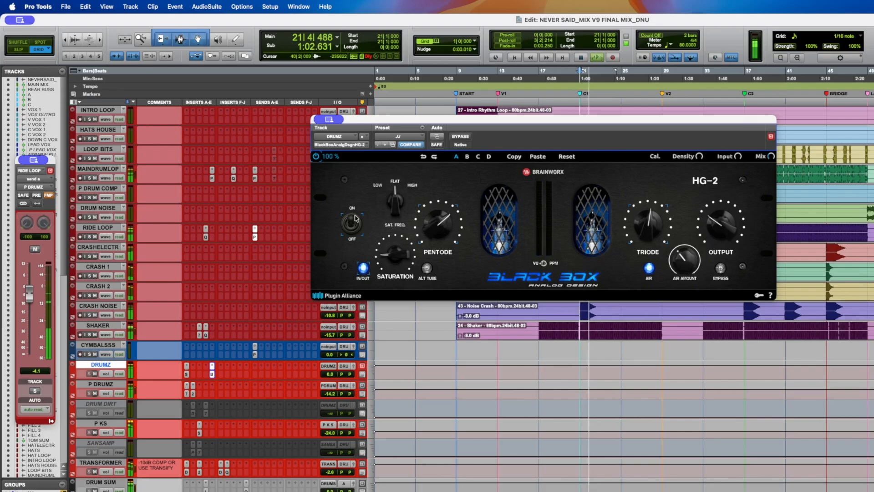
click(352, 234)
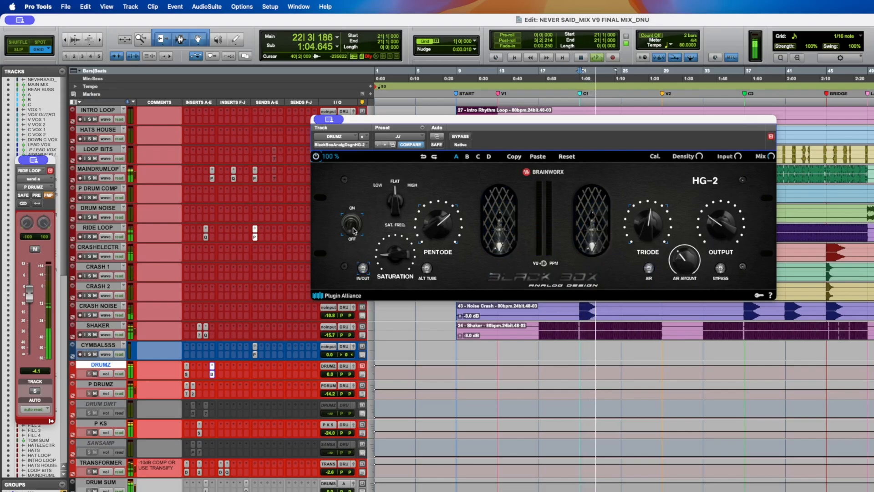
click(352, 226)
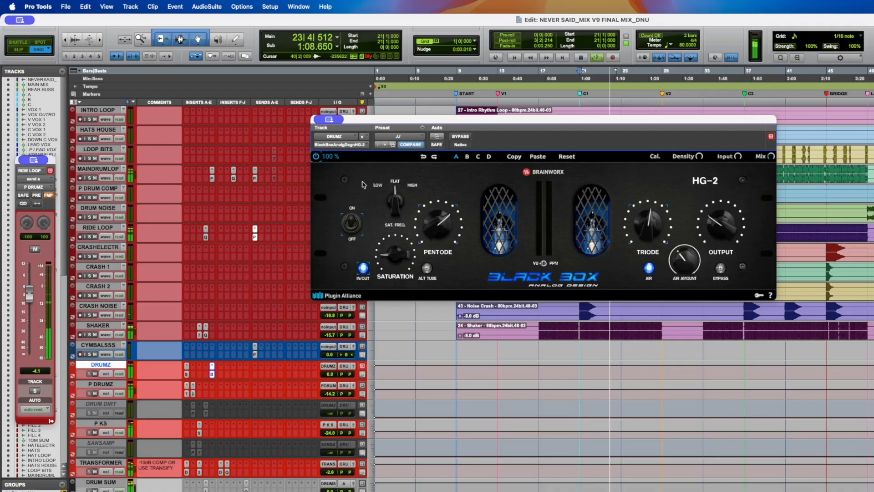
key(space)
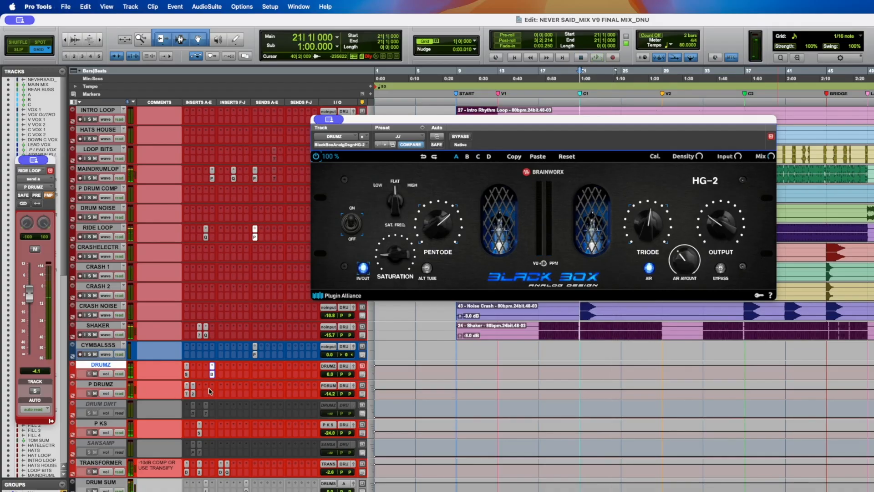
- Open the P DRUMZ track's EQ3 7-Band and API-2500 compressor inserts, auditioning with playback
click(116, 385)
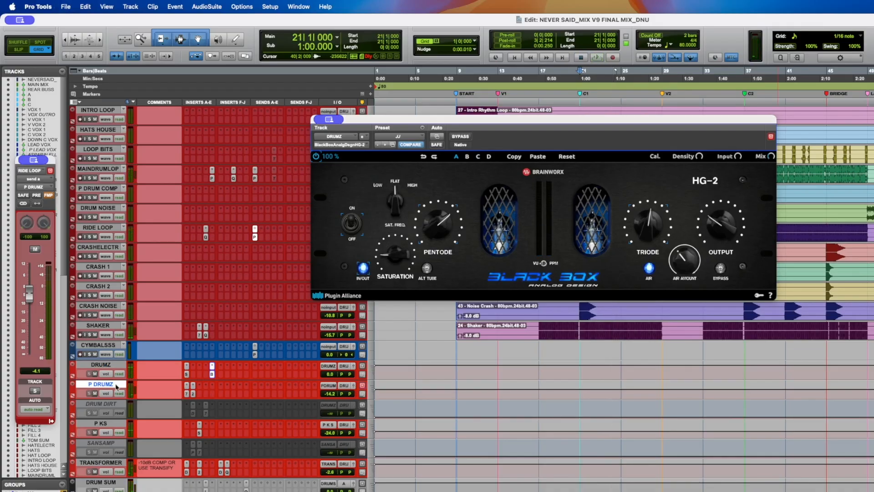
click(187, 395)
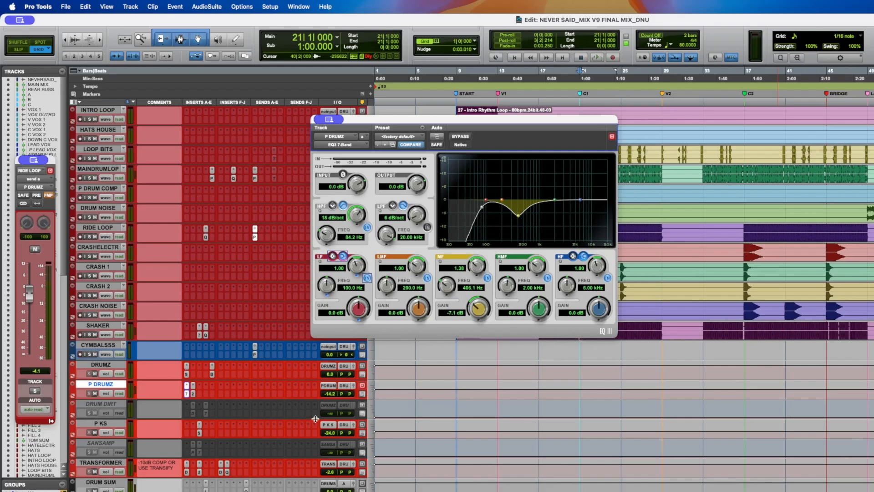
key(space)
click(192, 394)
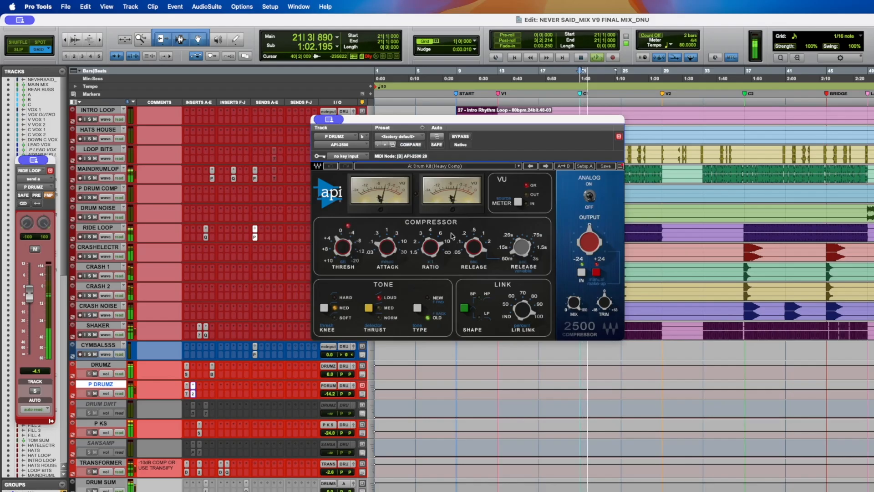
key(space)
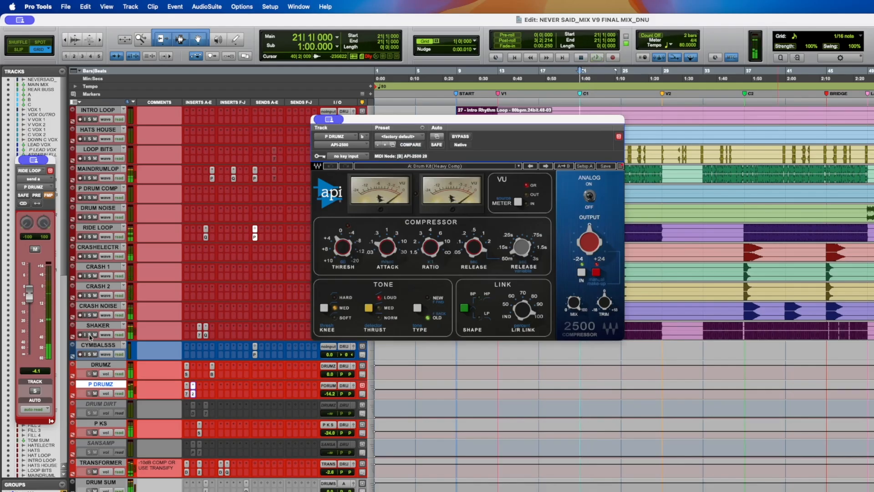
- Play the drums and move the P DRUMZ API-2500 window, switching its bypass on and back off to compare
key(shift+s)
key(space)
click(95, 369)
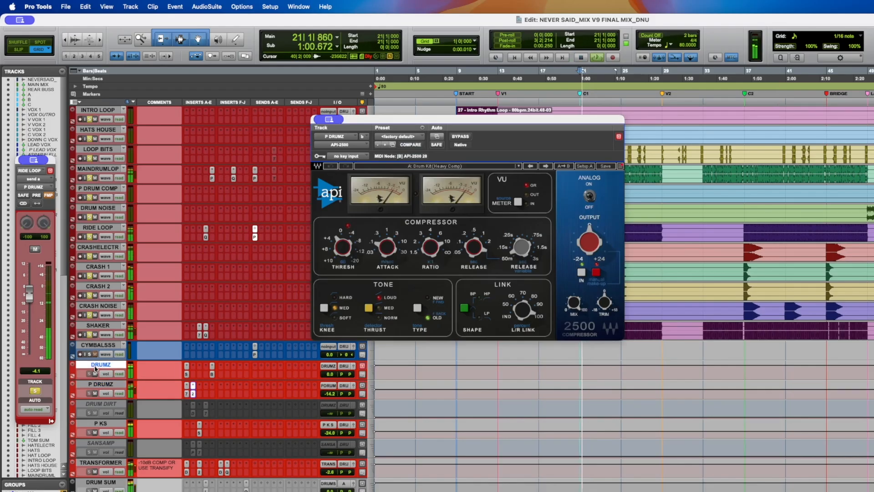
scroll(97, 387, down, 3)
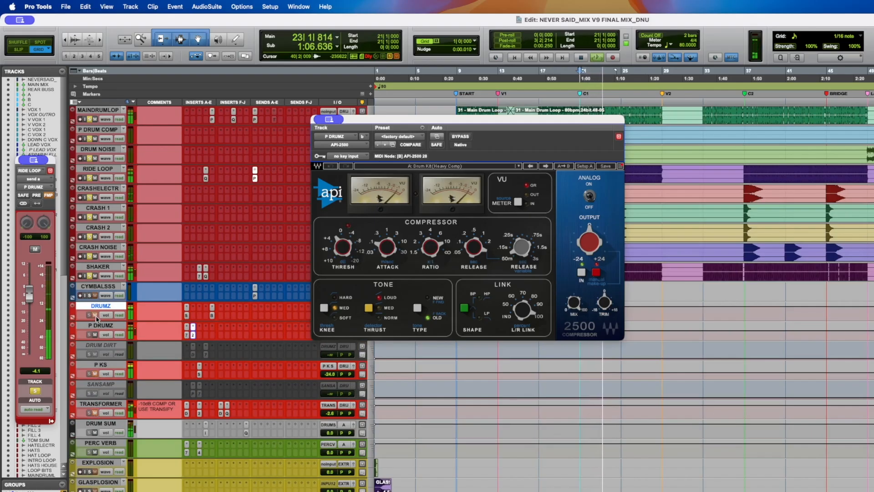
drag(357, 120, 417, 114)
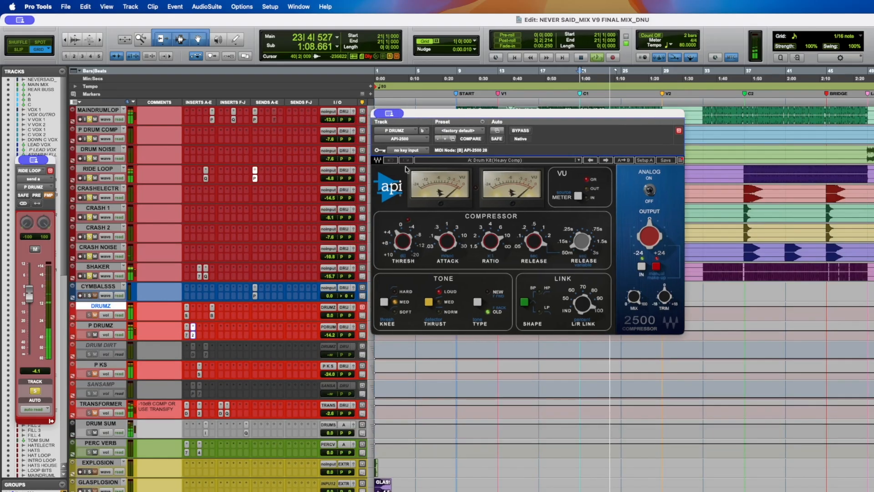
drag(329, 315, 333, 325)
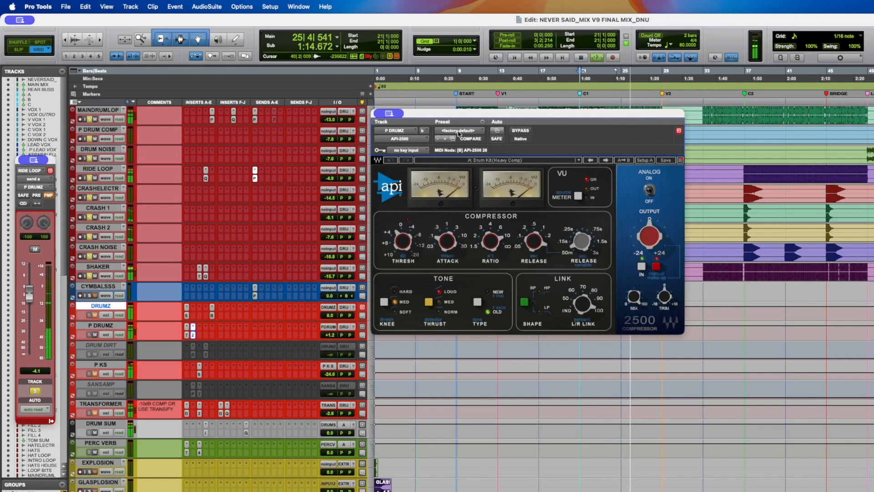
click(521, 132)
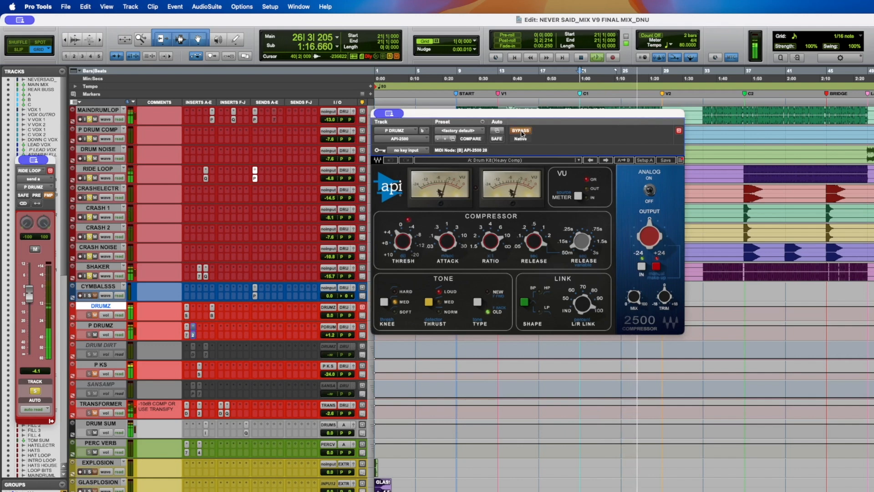
click(521, 131)
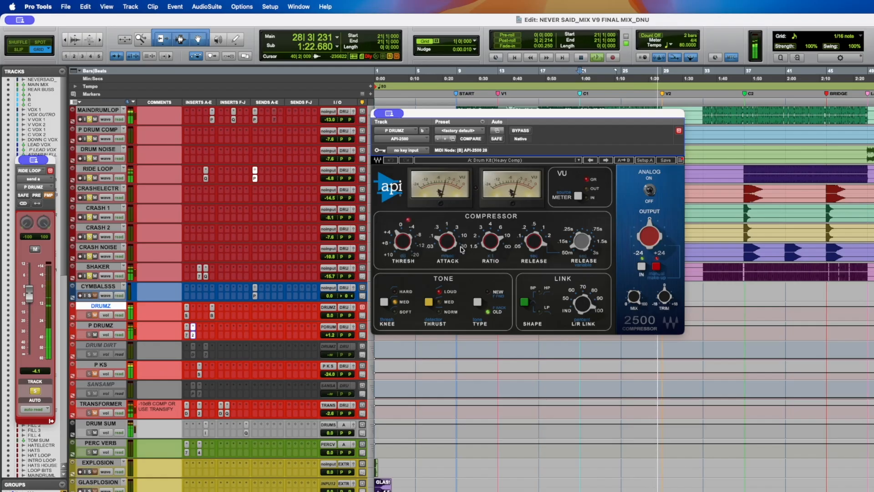
key(space)
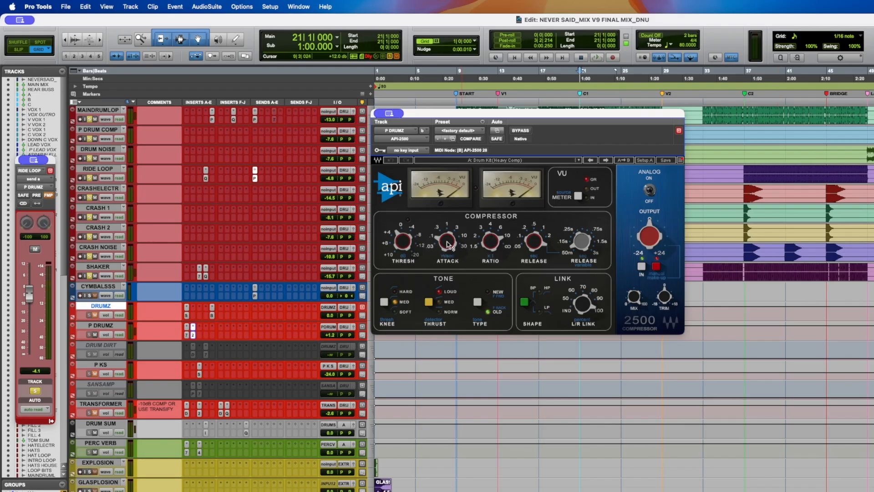
- Play the P DRUMZ track again from the start and save the session
key(space)
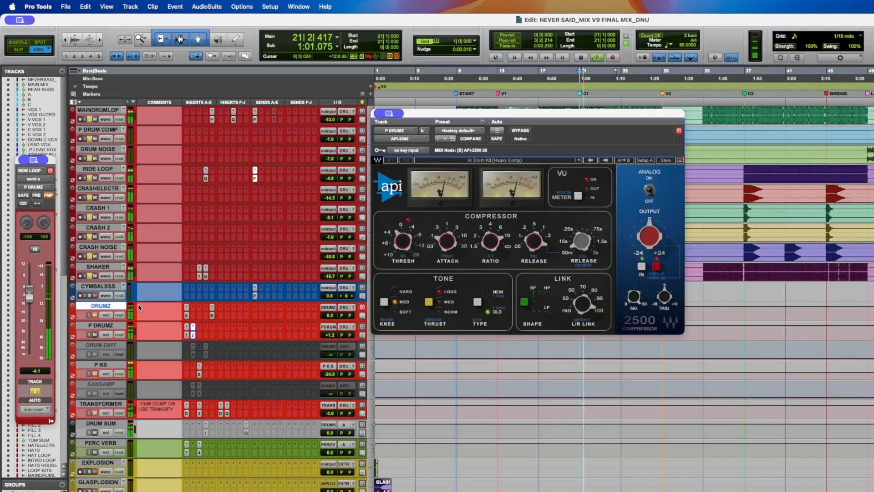
key(space)
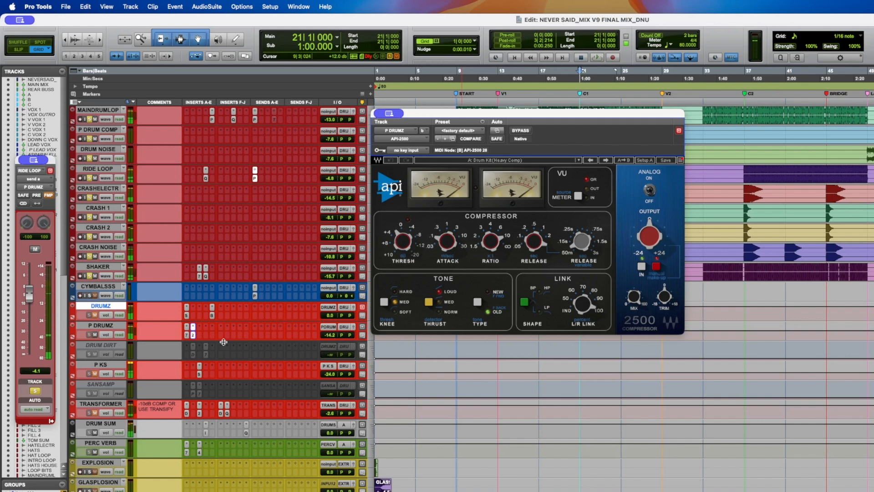
click(92, 326)
key(space)
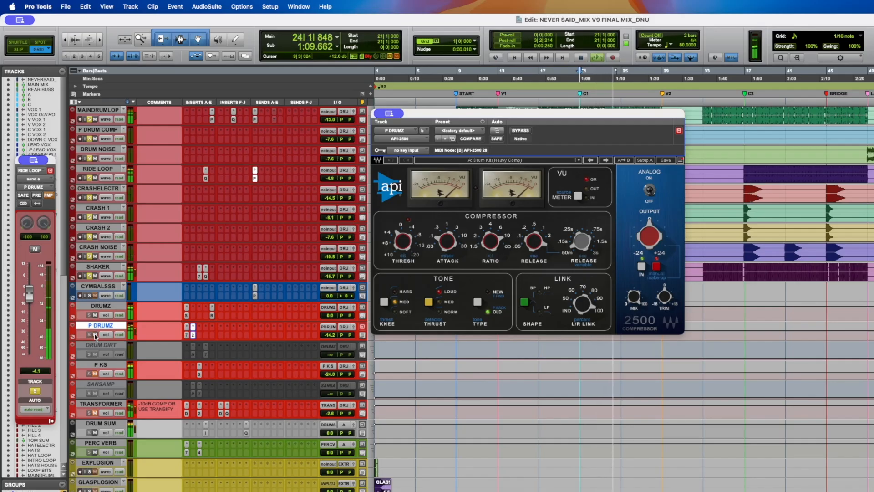
key(super+s)
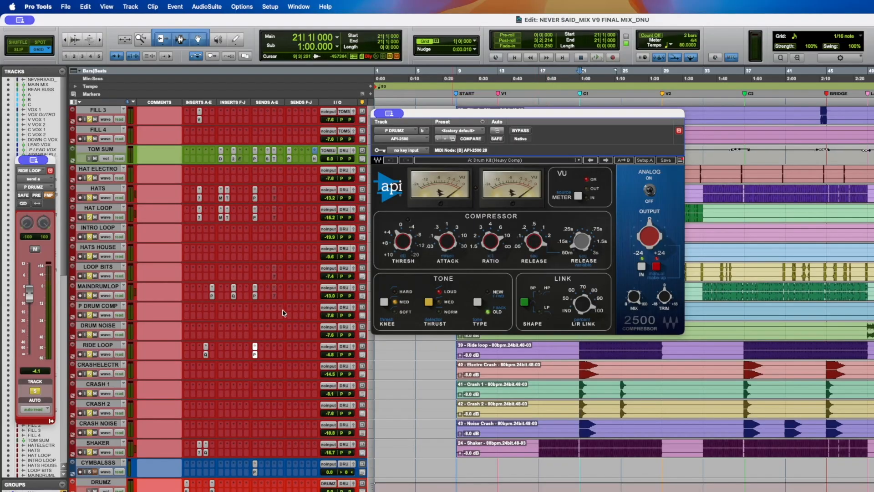
- Inspect the send selectors on the MAINDRUMLOOP and neighbouring drum loop tracks
click(256, 296)
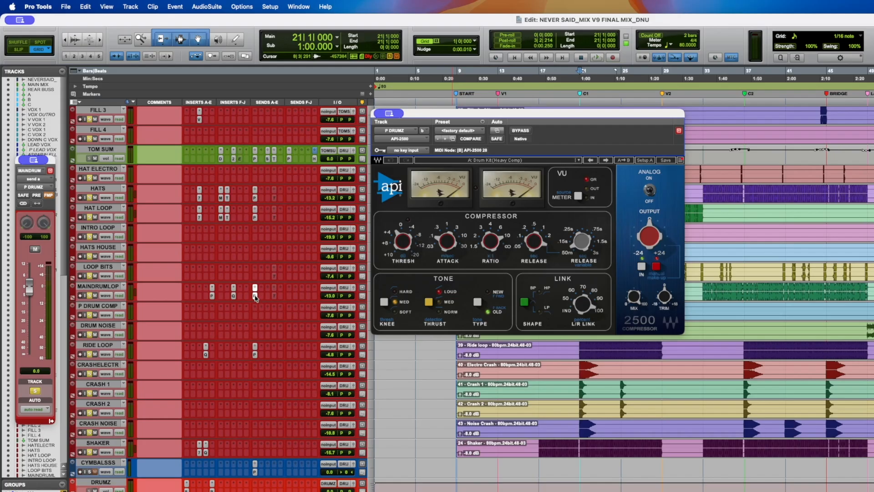
scroll(257, 298, up, 4)
click(255, 276)
scroll(257, 278, up, 4)
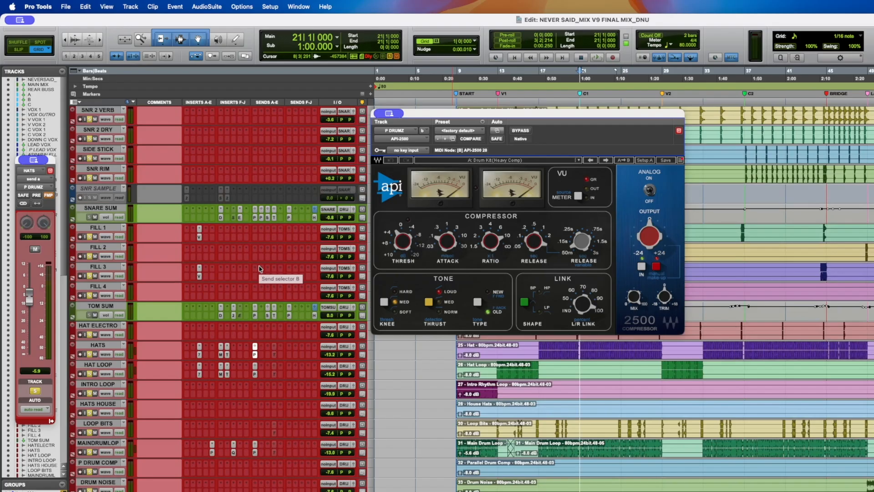
scroll(260, 268, down, 10)
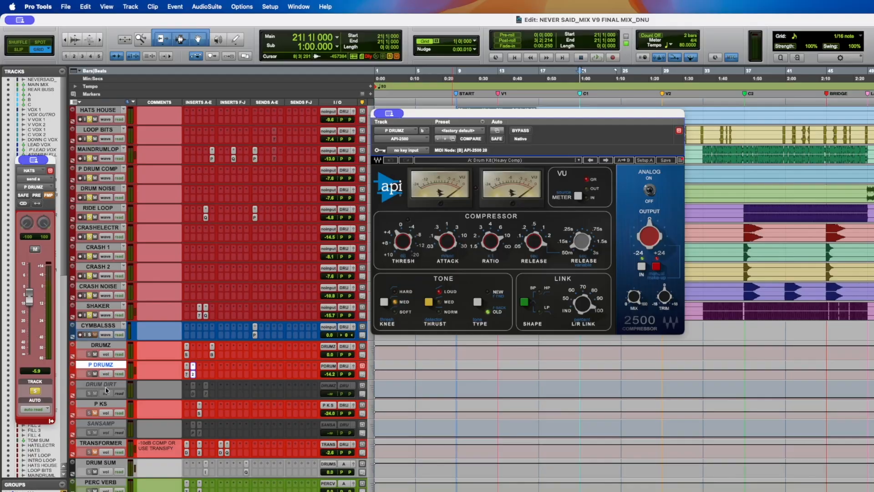
- Open the Supercharger insert on the P KS track, audition it with playback and save the session
click(102, 404)
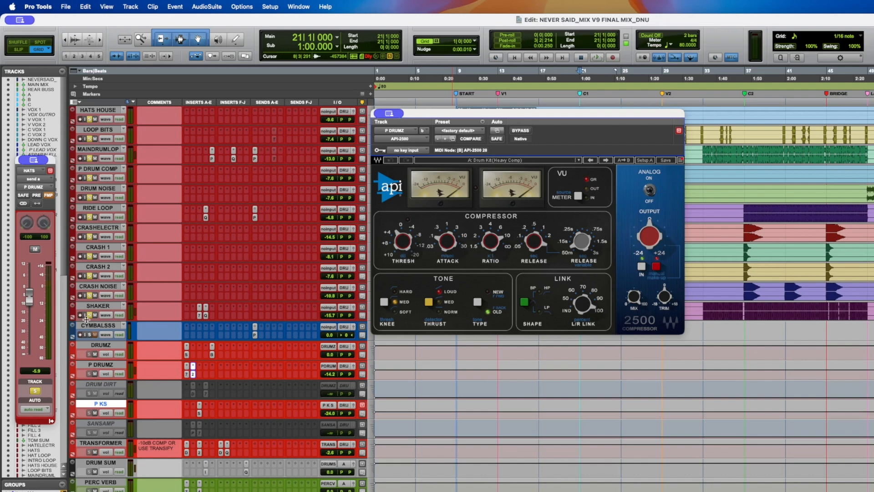
click(89, 315)
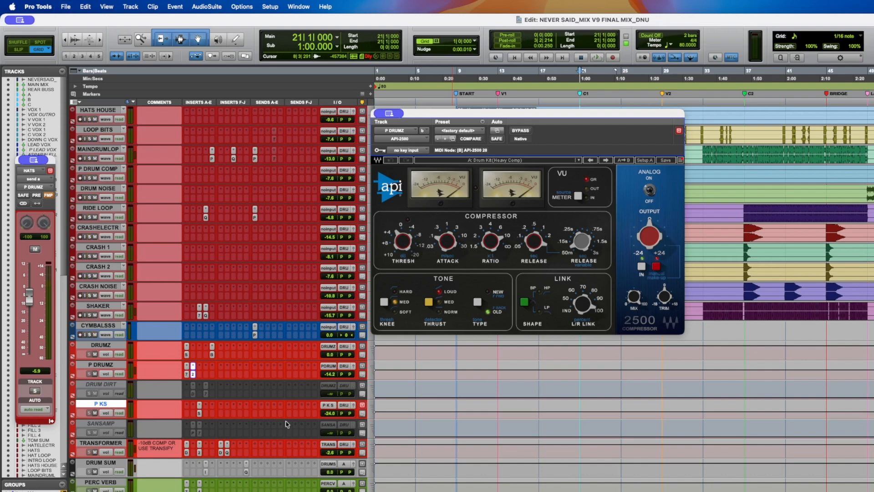
scroll(341, 413, down, 4)
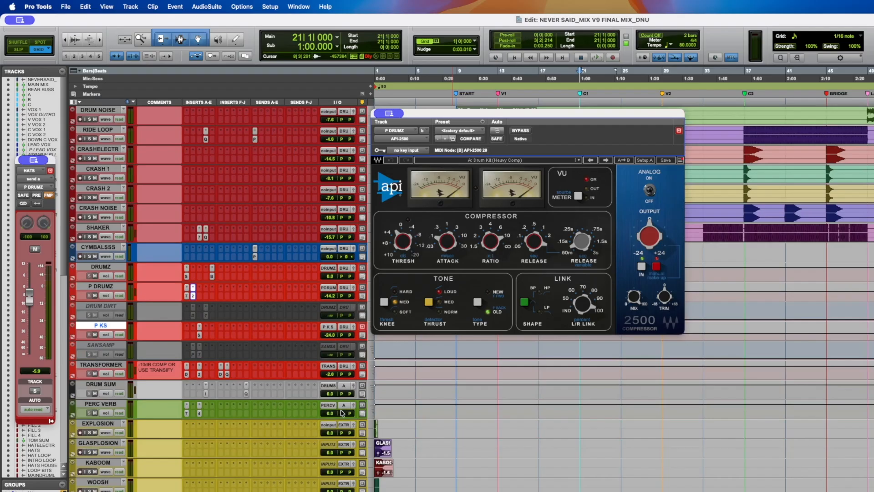
scroll(339, 396, up, 1)
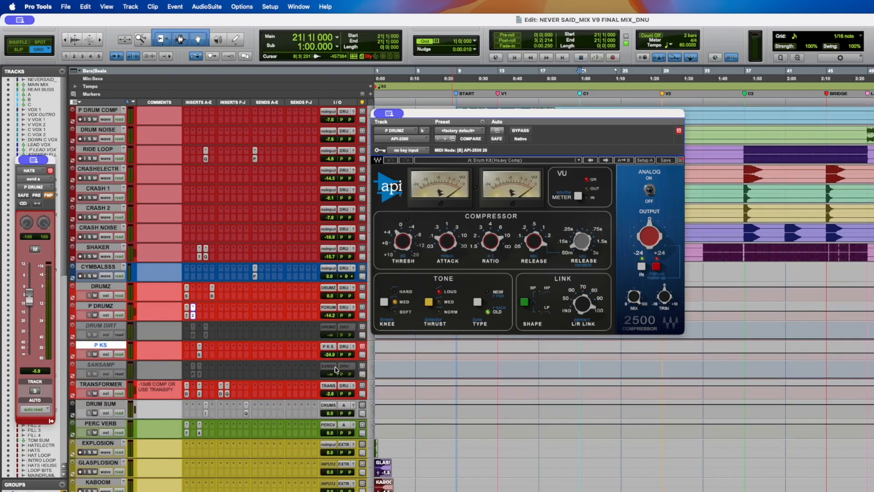
click(199, 346)
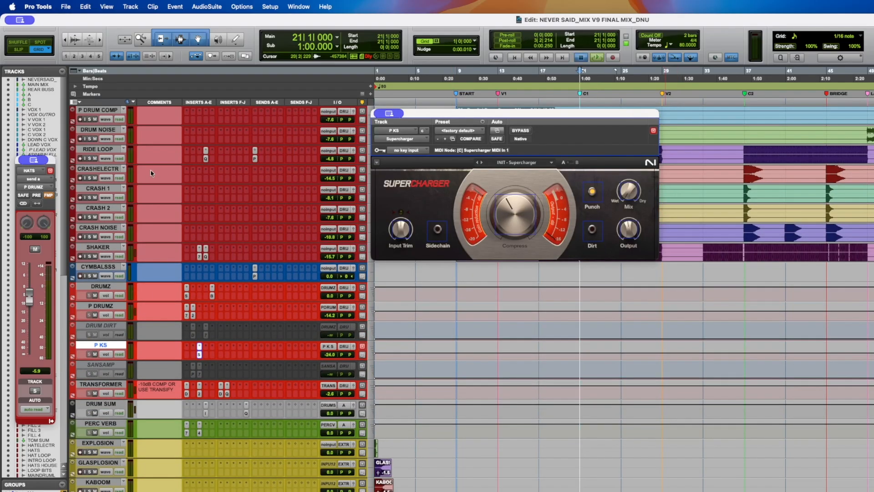
key(space)
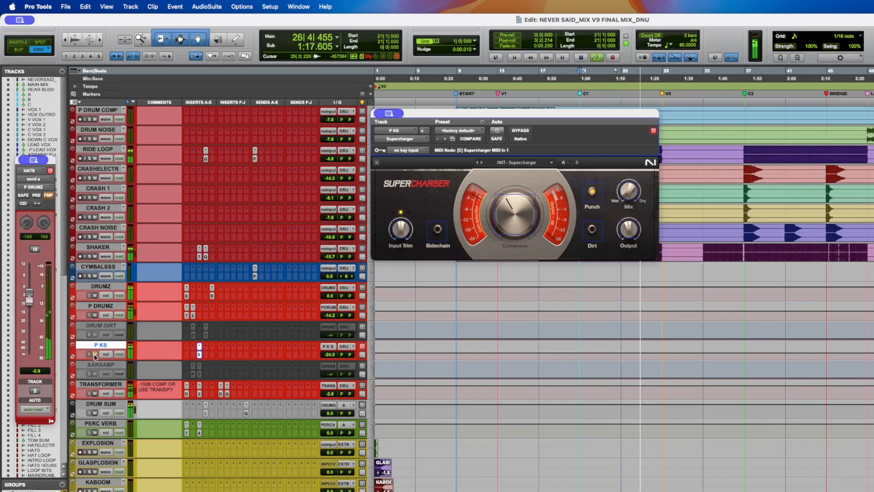
key(super+s)
key(space)
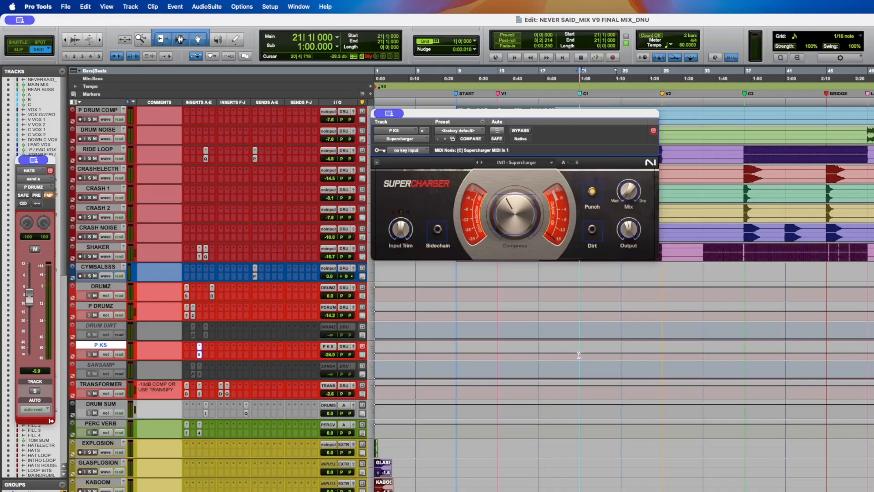
drag(579, 355, 586, 344)
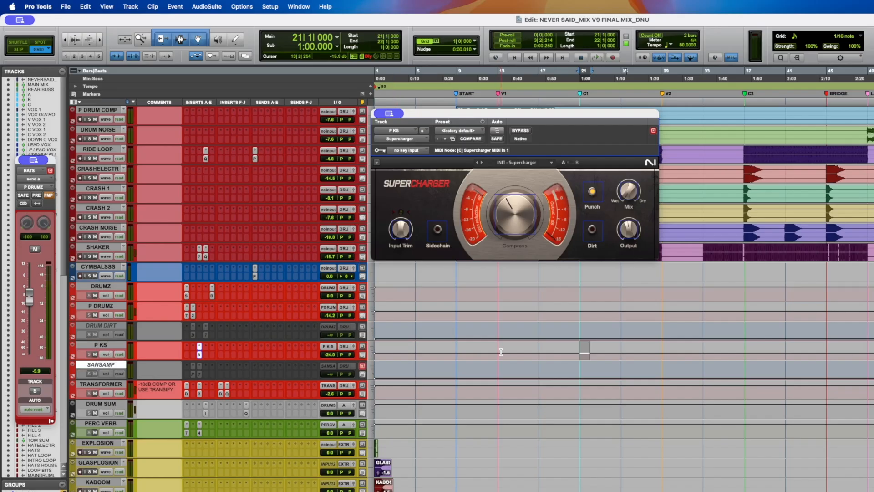
scroll(286, 222, up, 10)
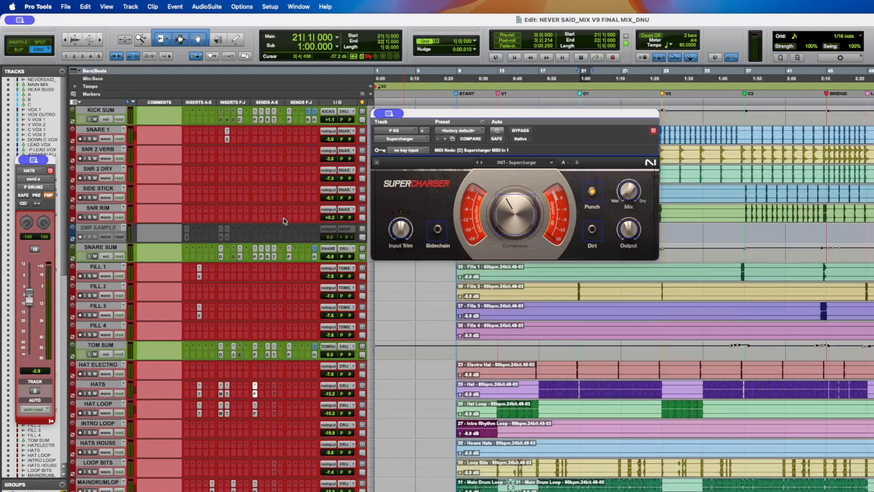
click(263, 257)
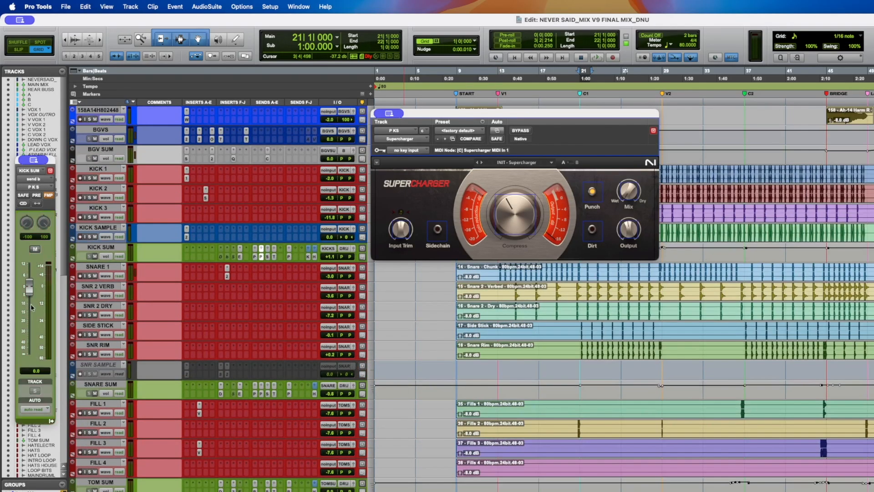
click(262, 395)
scroll(236, 307, down, 15)
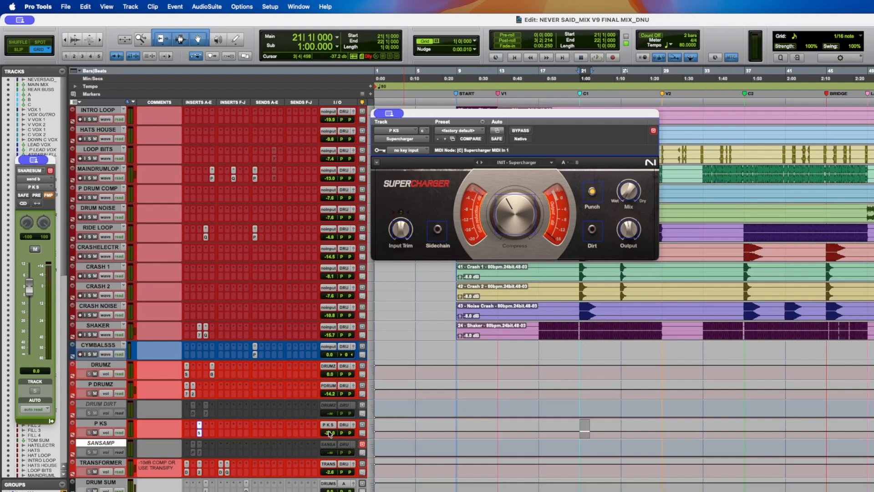
click(584, 430)
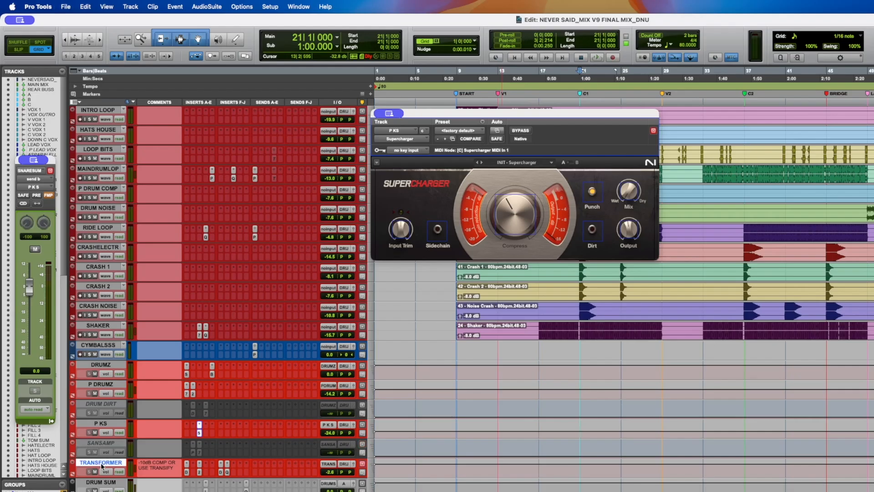
- Select the TRANSFORMER track and open its API-2500 and Decapitator inserts while playing the mix
click(91, 336)
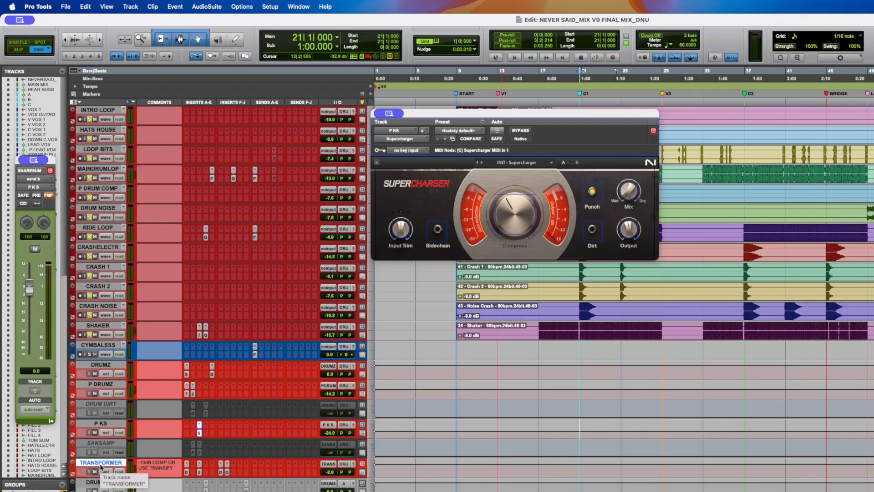
key(space)
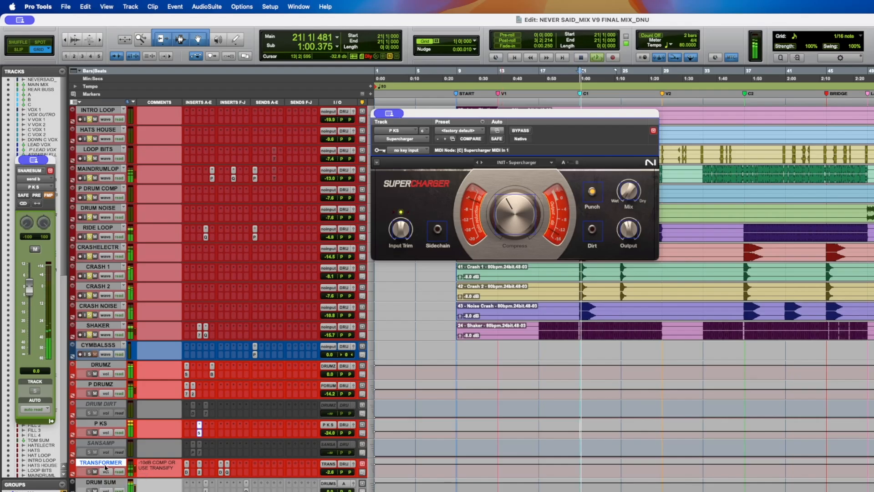
click(199, 473)
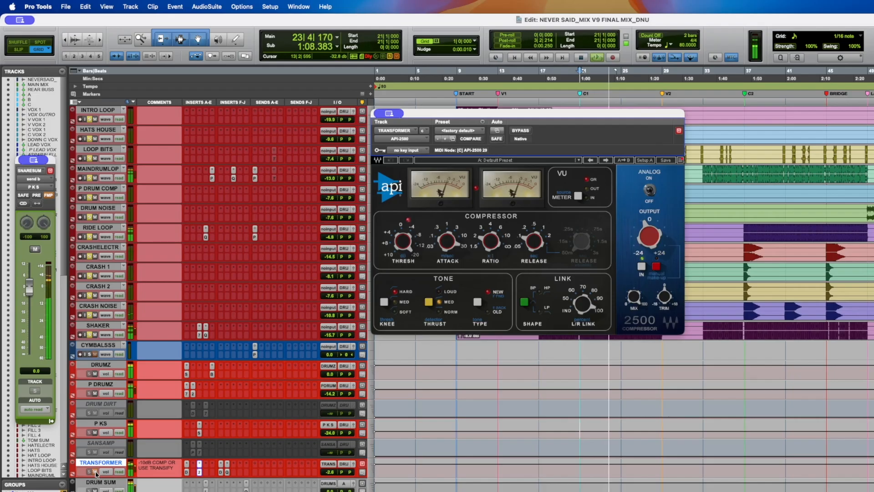
scroll(205, 362, down, 5)
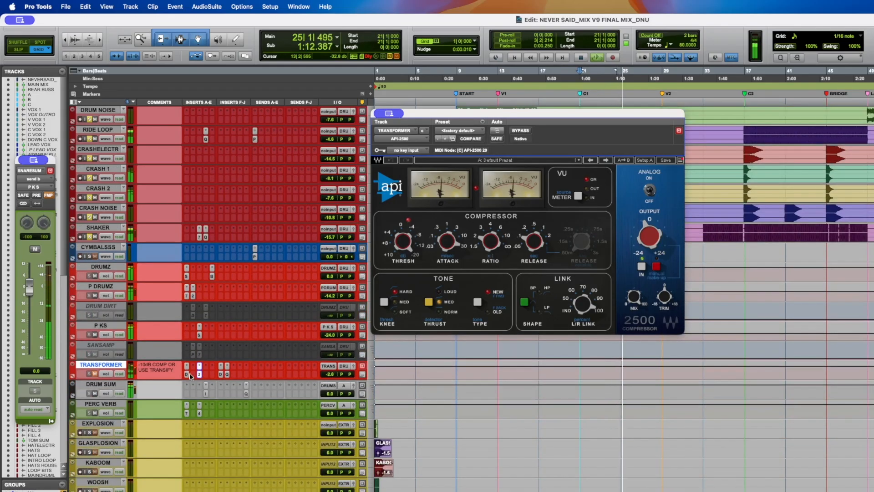
click(187, 375)
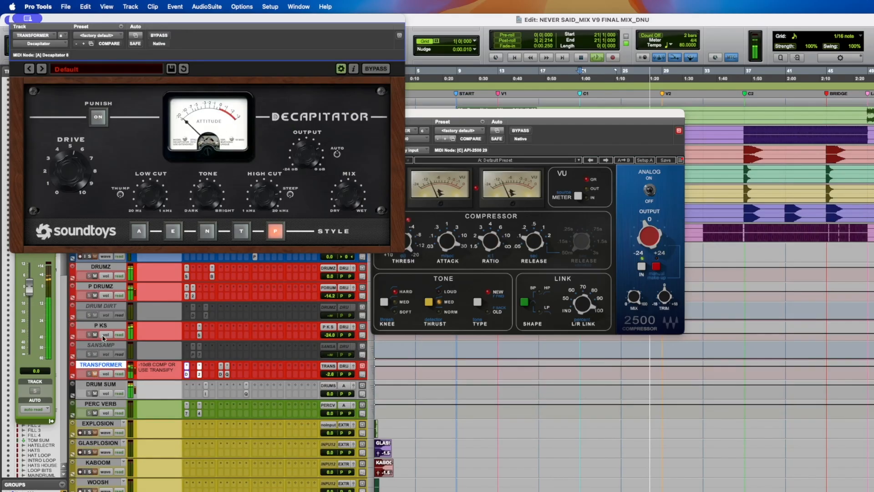
scroll(105, 337, up, 5)
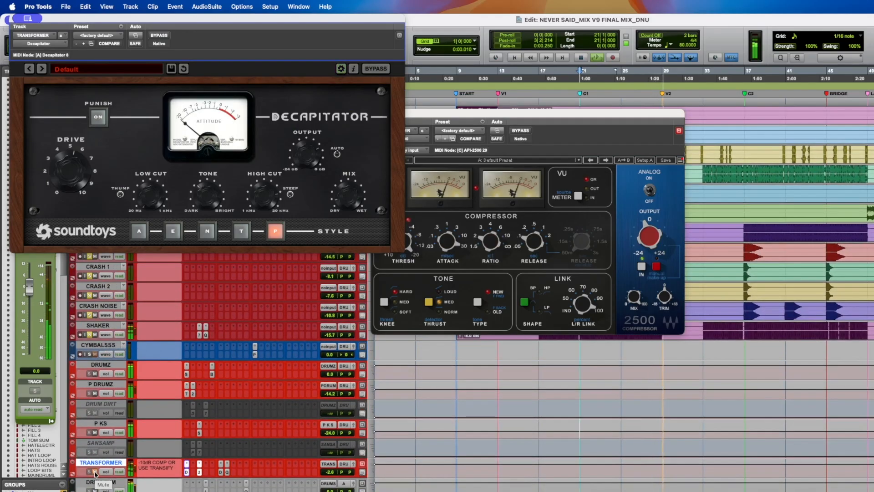
key(space)
- Save the session and rearrange the API-2500 and Decapitator plug-in windows
key(super+s)
key(super+s)
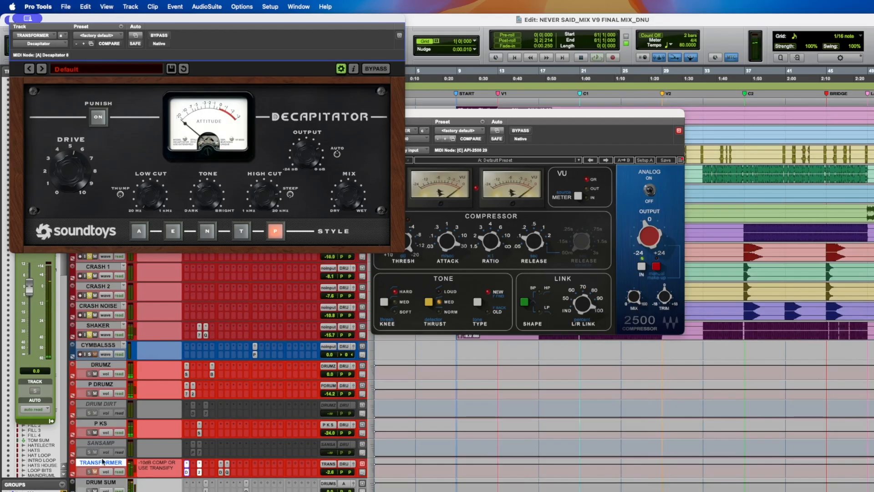
scroll(104, 333, down, 2)
key(super+s)
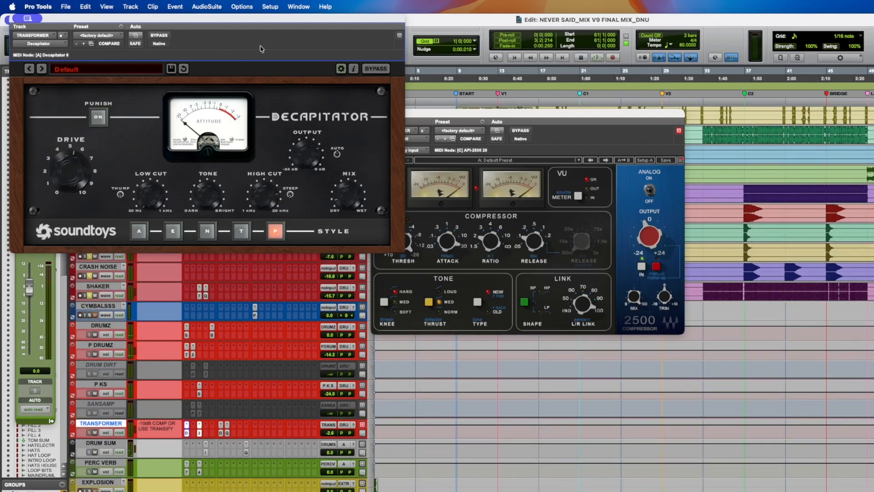
drag(444, 117, 646, 113)
drag(357, 19, 514, 139)
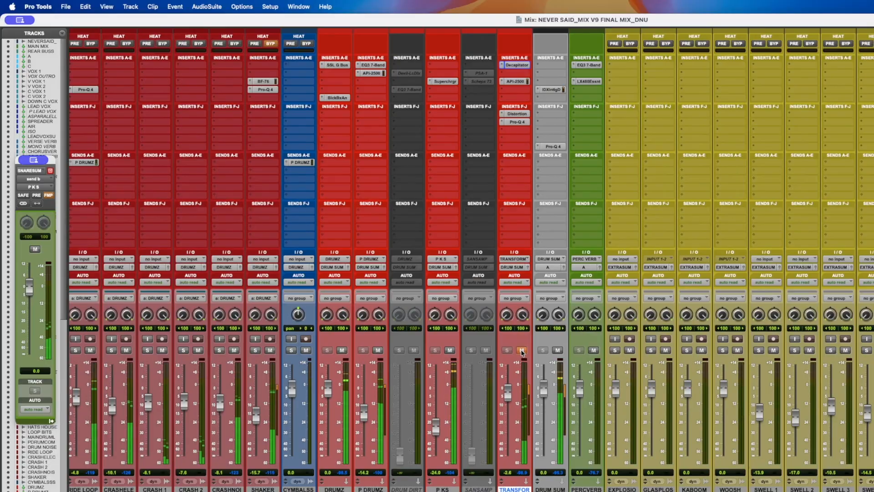
- Toggle solo on the TRANSFORMER track in the mixer while listening to the drums
scroll(522, 352, left, 4)
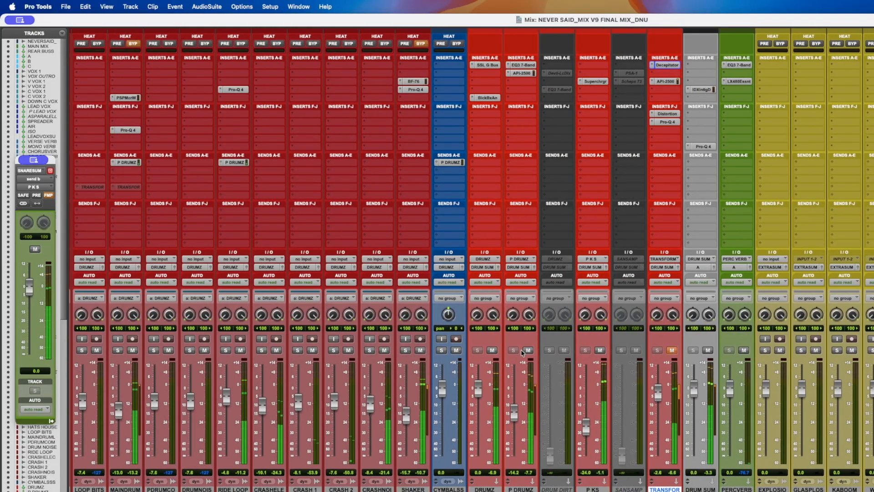
click(670, 352)
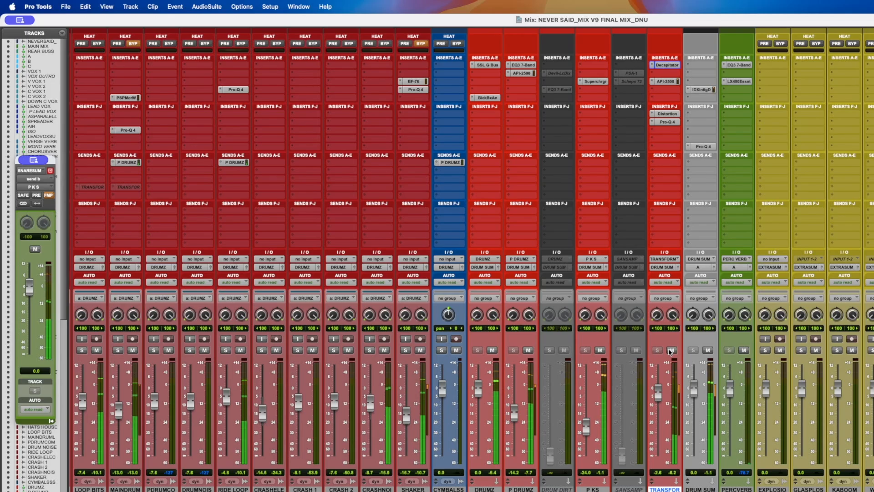
click(671, 352)
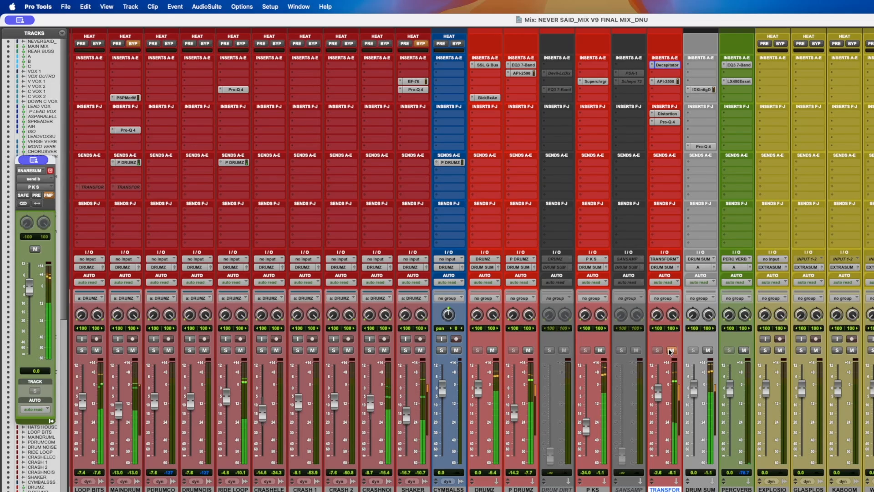
click(670, 352)
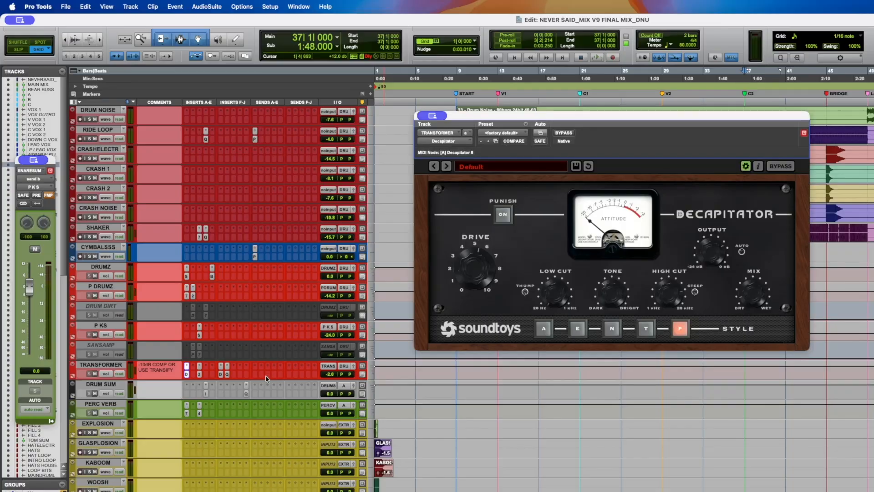
- Inspect the TRANSFORMER track's API-2500, AIR Distortion and Pro-Q 4 insert windows one after another
scroll(267, 378, up, 3)
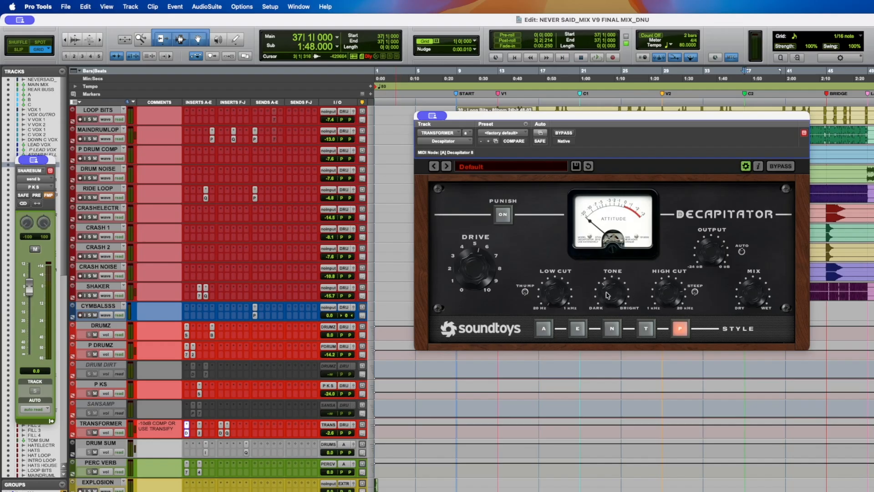
click(200, 433)
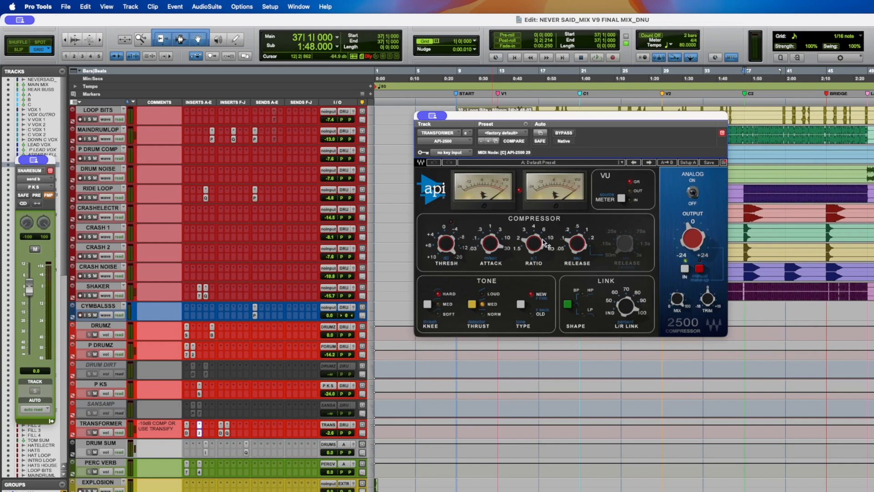
mouse_move(450, 249)
click(221, 433)
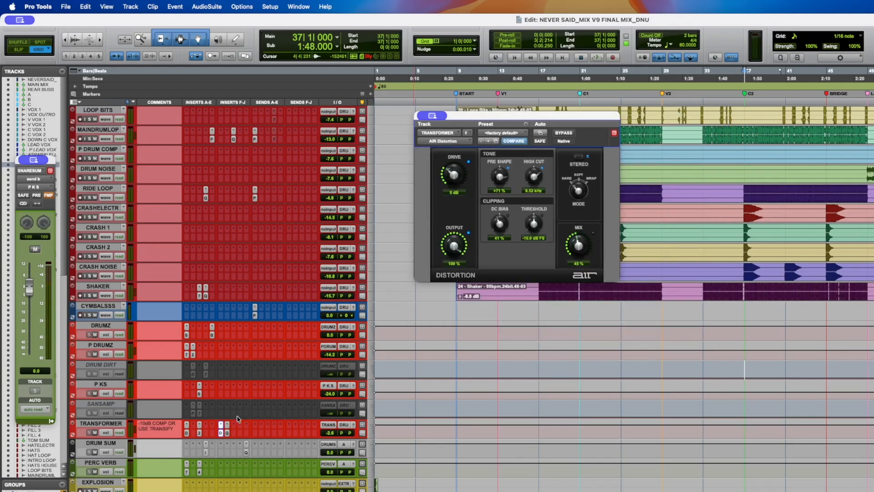
mouse_move(699, 266)
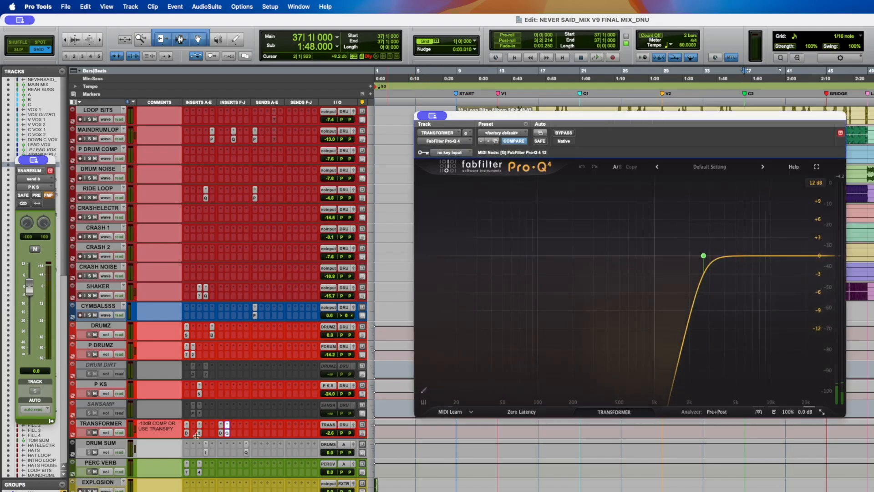
click(227, 433)
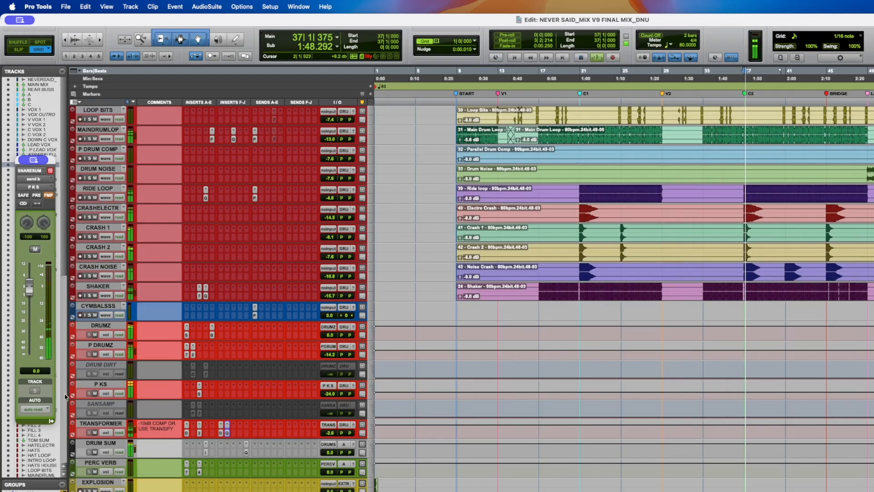
- Solo the SHAKER track alongside the drum bus and audition it with playback
click(96, 335)
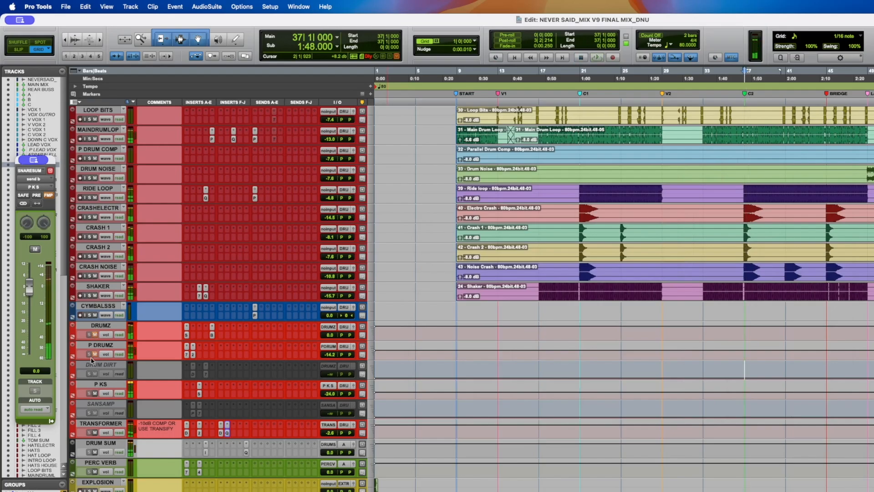
click(90, 297)
key(space)
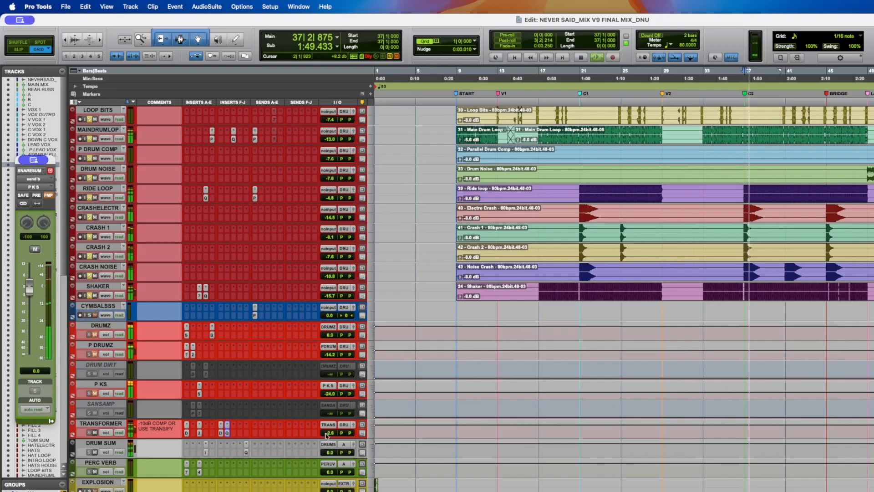
drag(324, 452, 331, 431)
key(space)
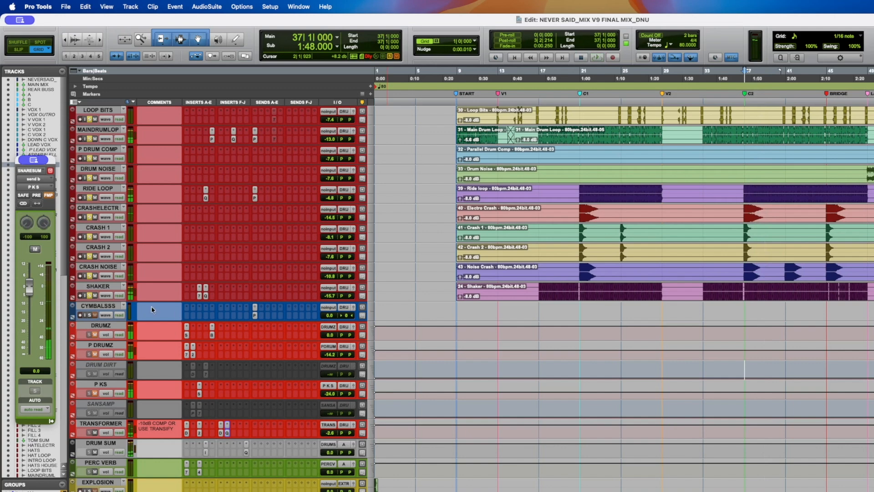
- Unsolo the SHAKER track and save the session
alt+click(93, 296)
key(super+s)
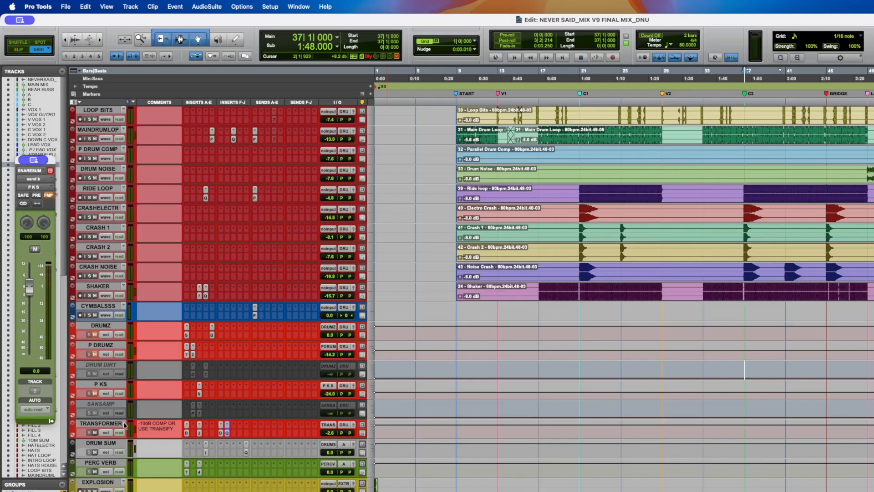
key(super+s)
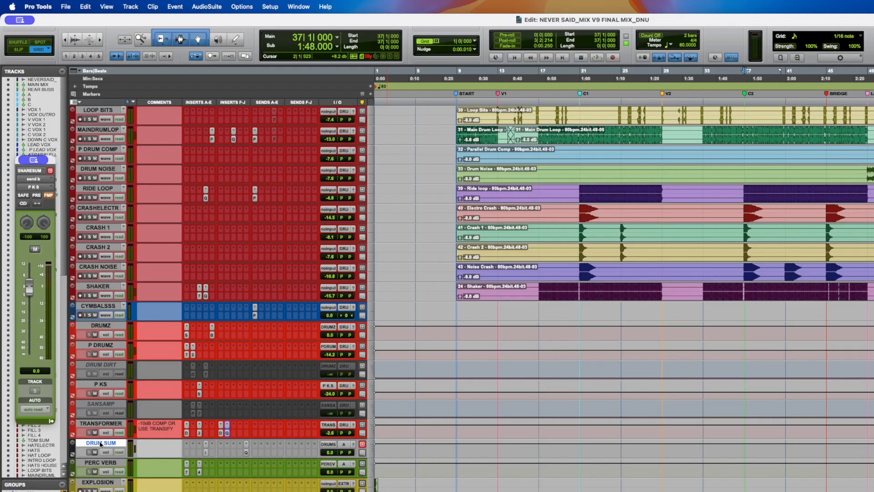
- Open the IDX Intelligent Dynamics insert on DRUM SUM and compare it bypassed and active during playback
click(206, 453)
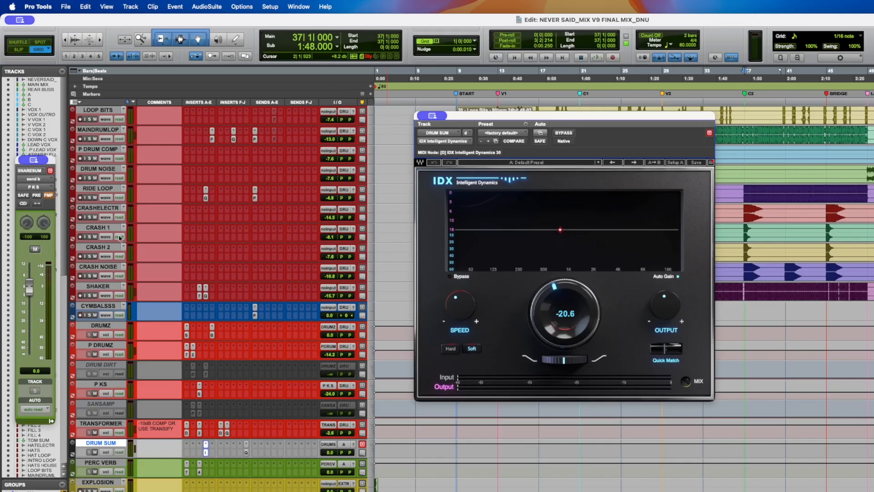
click(91, 237)
key(space)
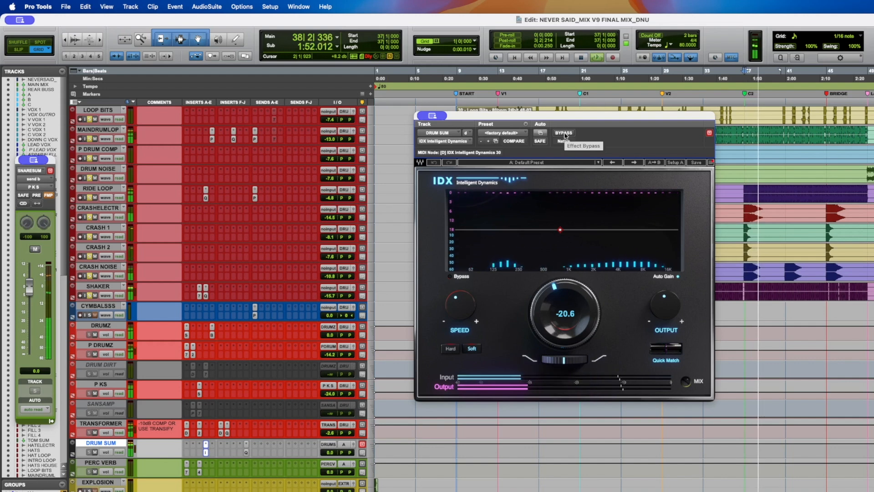
click(564, 133)
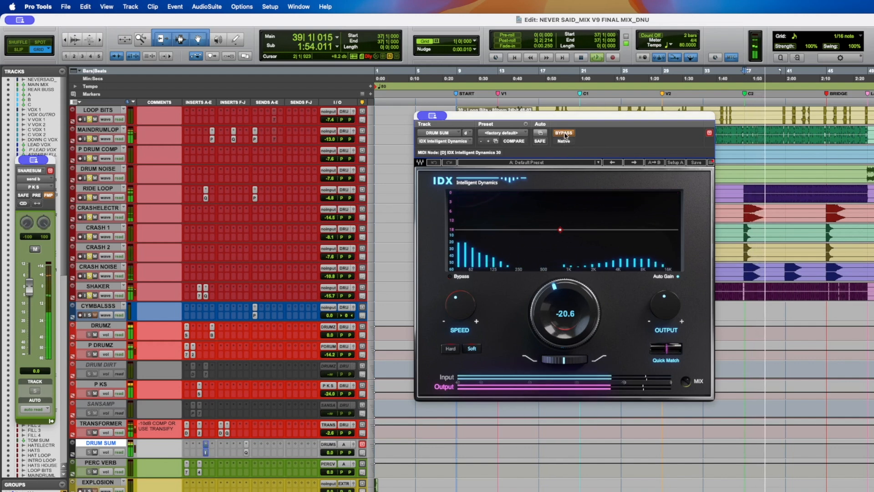
click(563, 133)
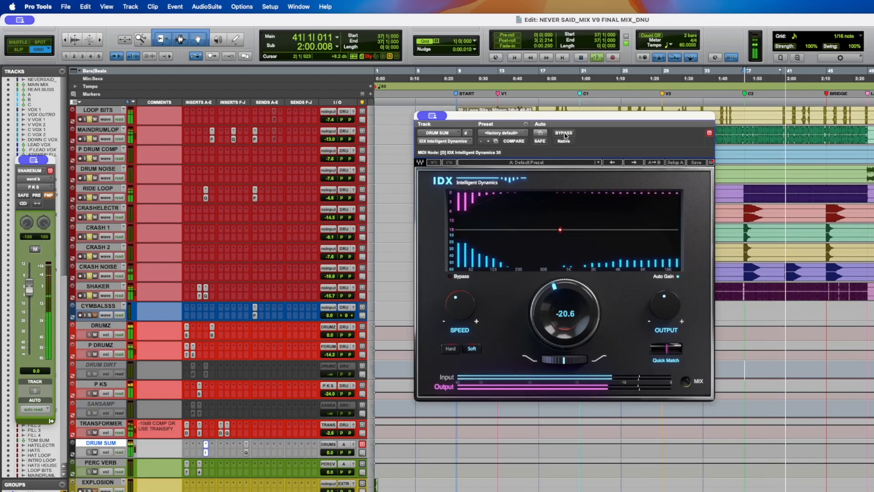
click(564, 133)
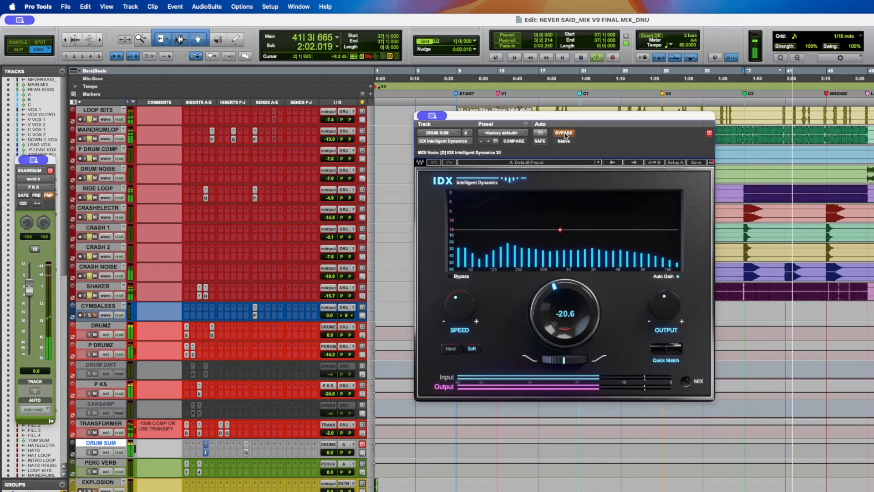
click(564, 133)
key(space)
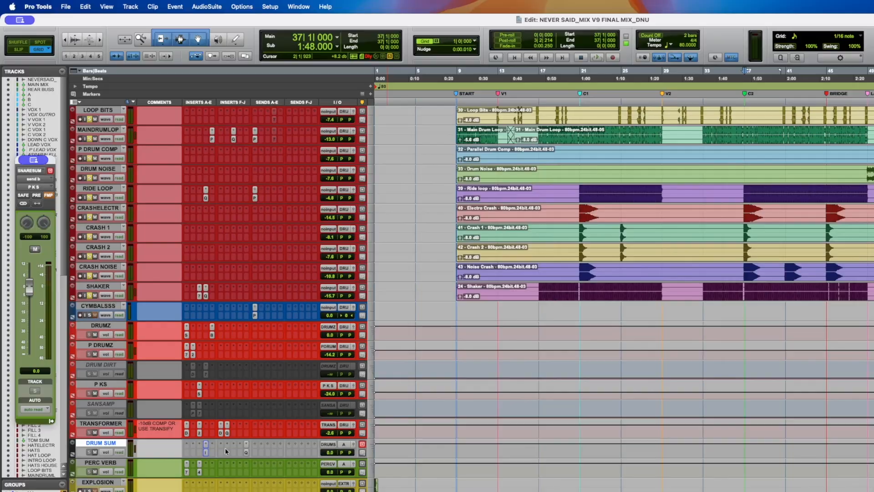
- Open the Pro-Q 4 insert on DRUM SUM, compare it bypassed and active while playing, then close it
key(space)
click(245, 451)
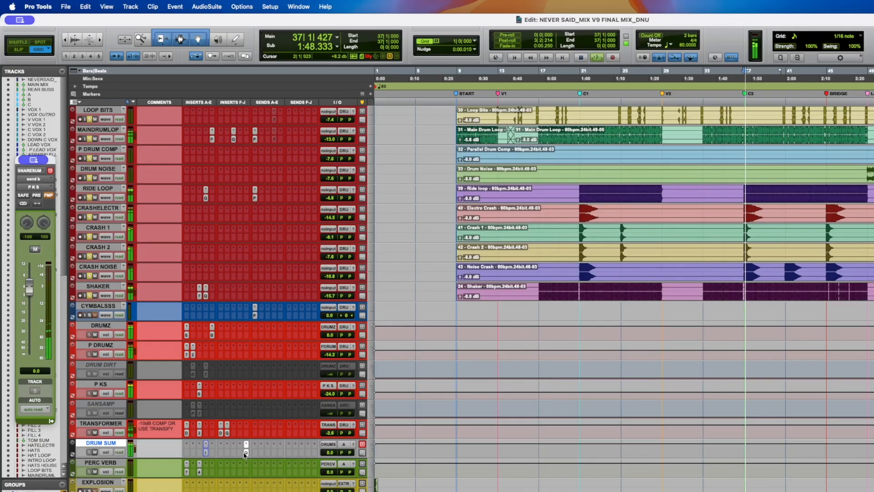
key(space)
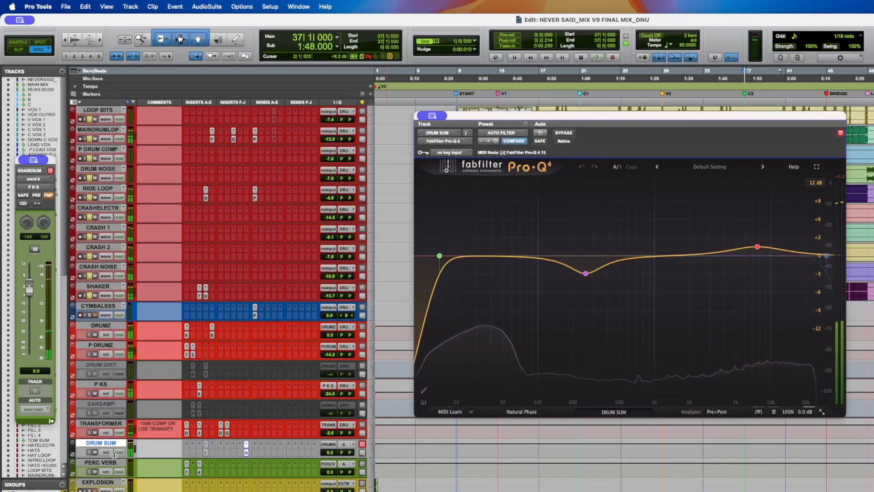
click(109, 453)
click(114, 453)
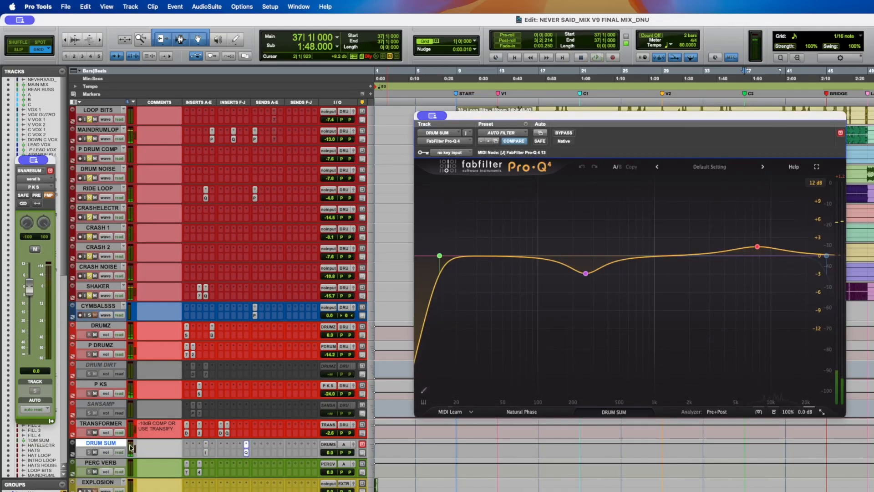
mouse_move(577, 272)
mouse_move(757, 248)
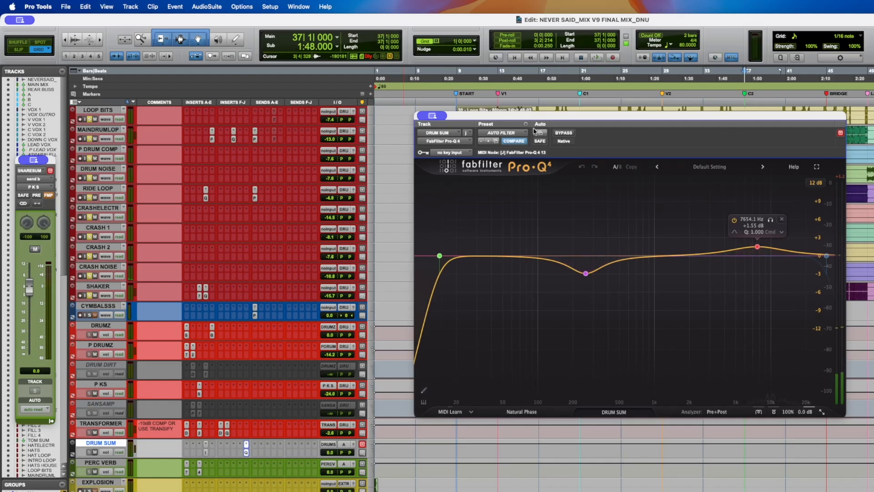
key(space)
click(564, 133)
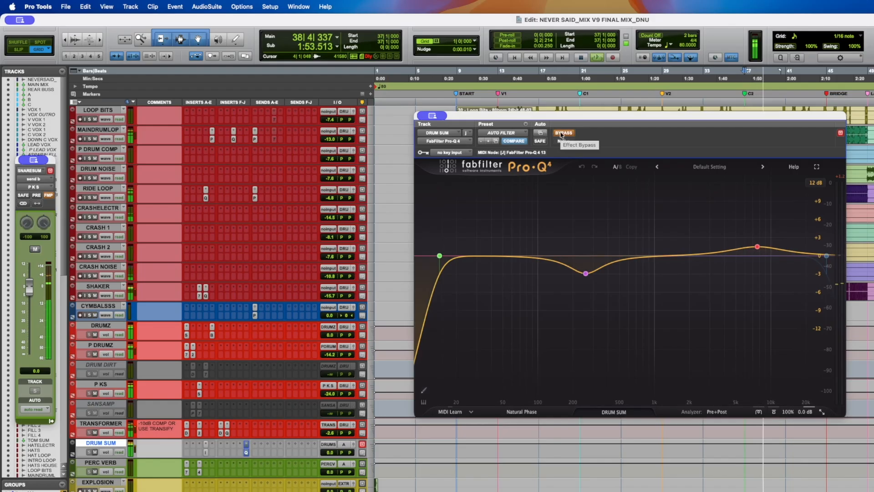
click(563, 133)
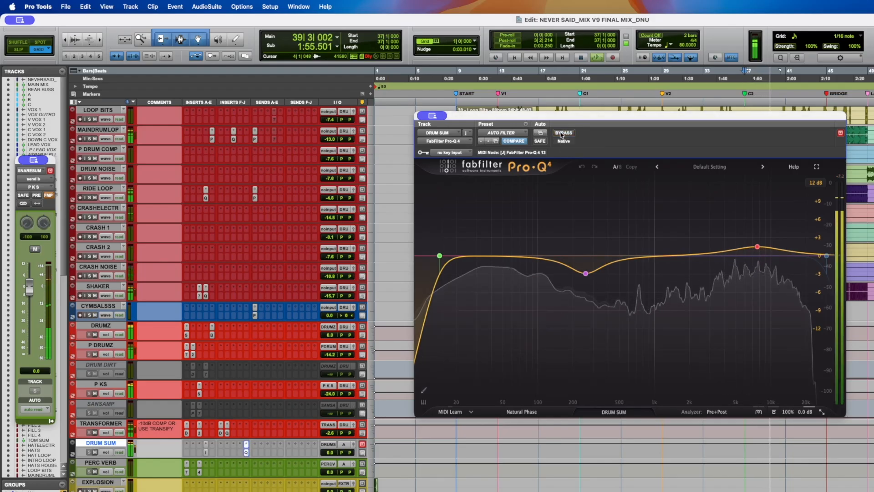
key(space)
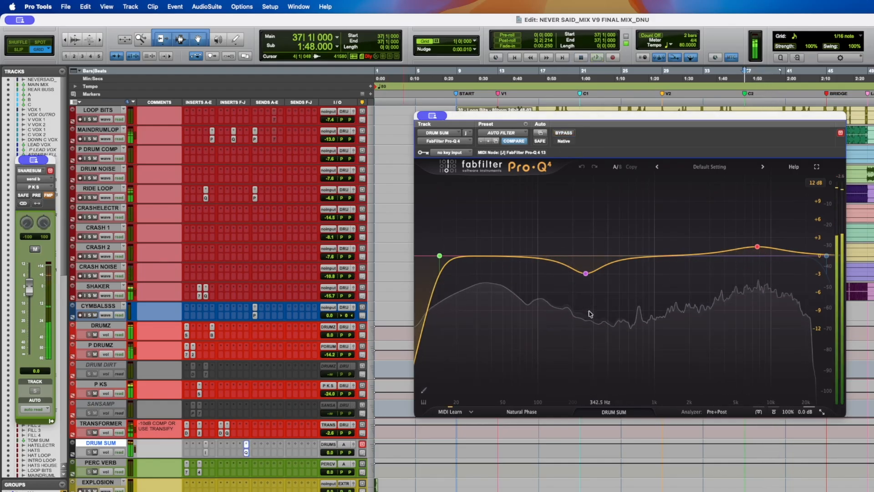
mouse_move(592, 279)
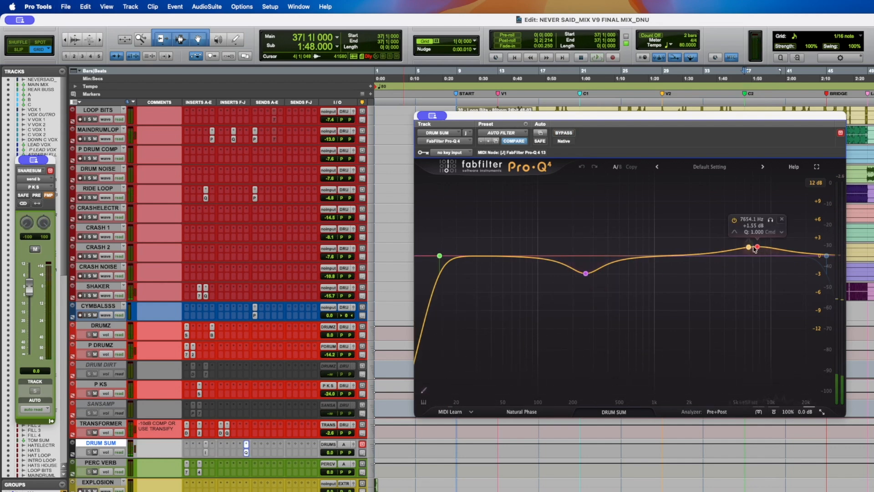
click(246, 454)
- Scroll to the effects tracks and play from bar 71 near the song's end
scroll(169, 326, down, 5)
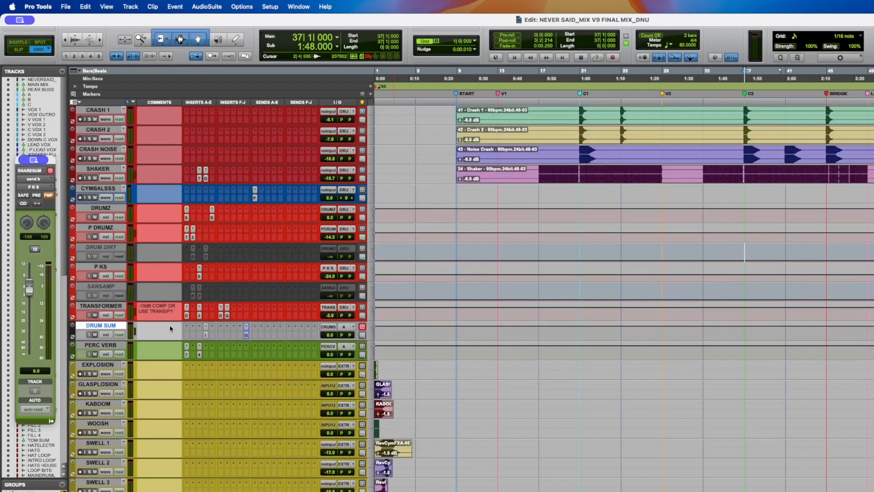
scroll(170, 329, up, 6)
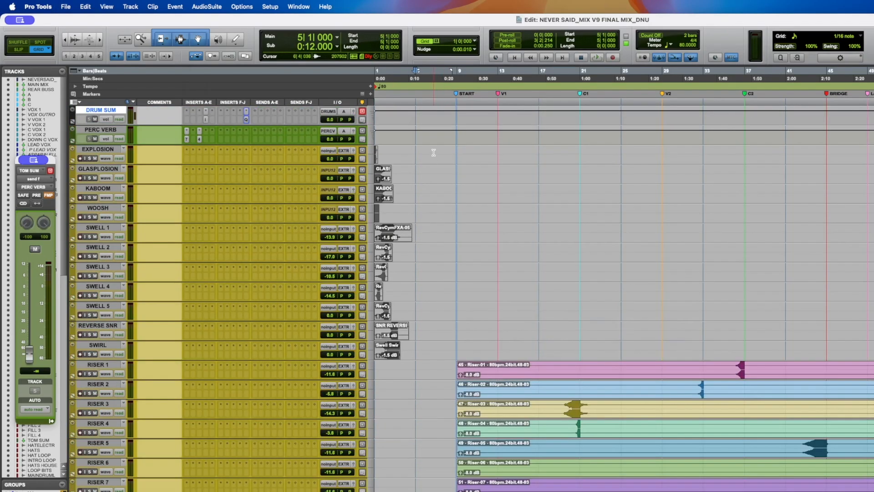
drag(433, 153, 299, 349)
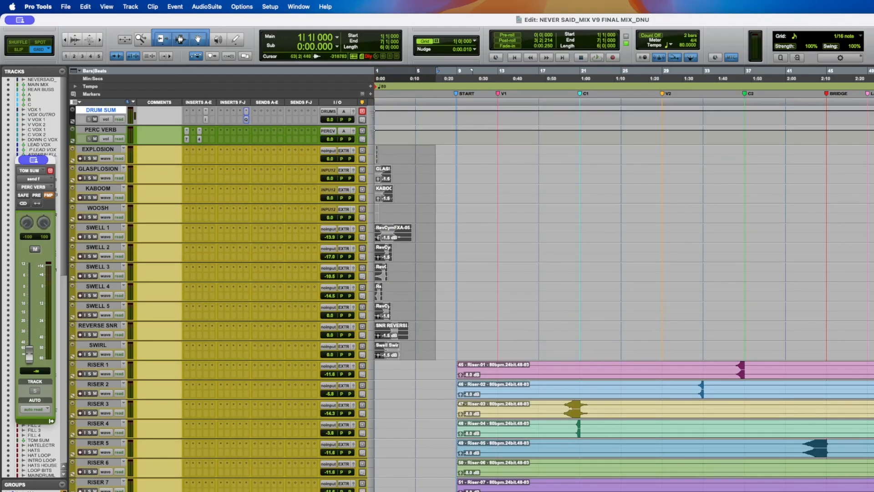
drag(863, 154, 873, 154)
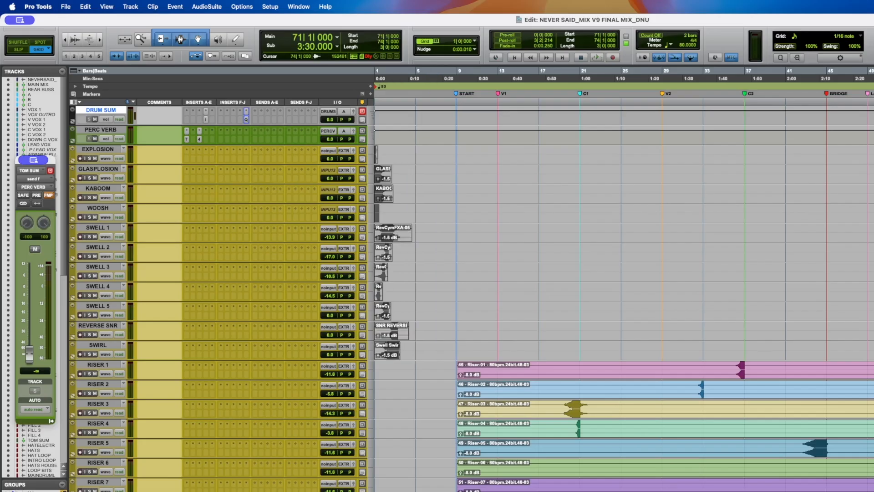
key(space)
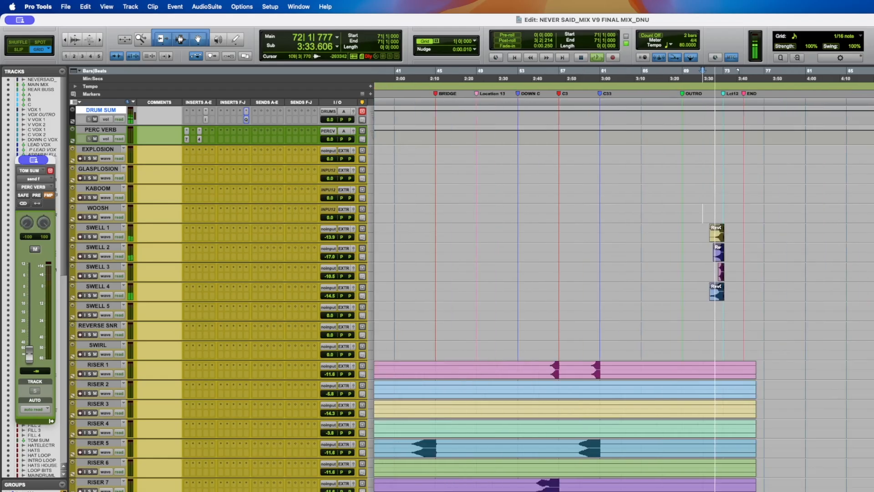
- Zoom in on the reverse cymbal clips, select the SWELL 1 track and restart playback
key(t)
key(t)
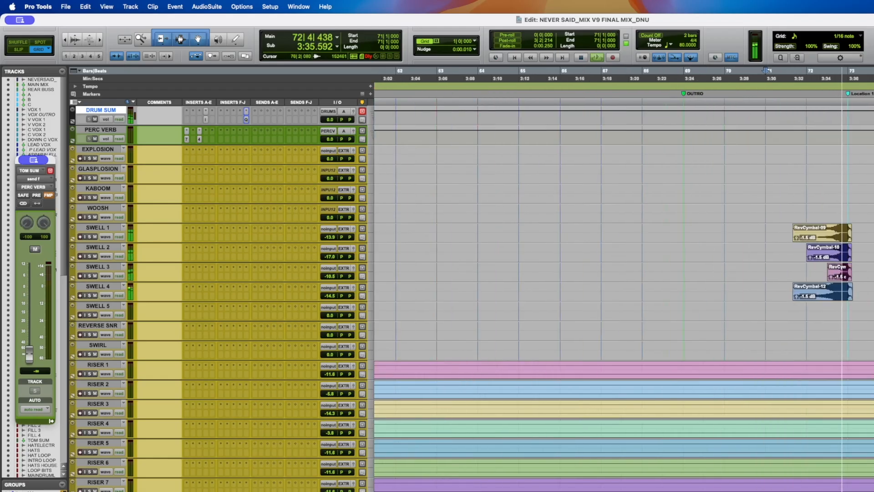
scroll(624, 292, right, 1)
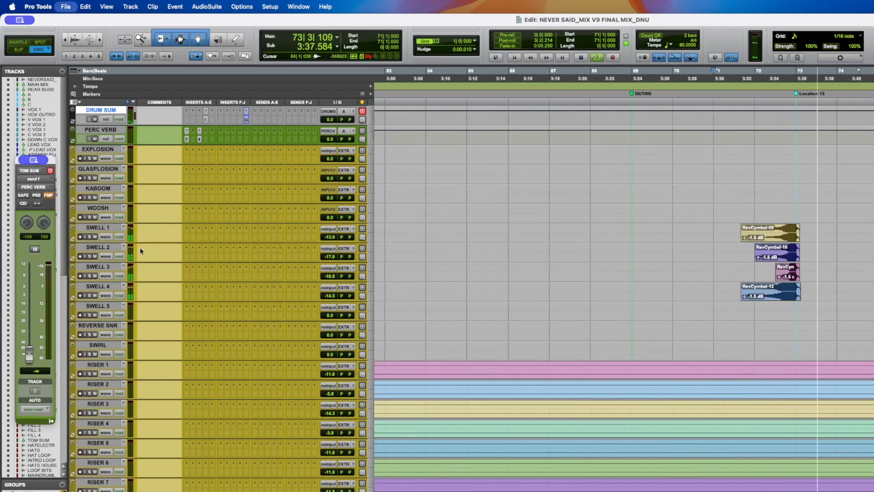
click(99, 227)
key(space)
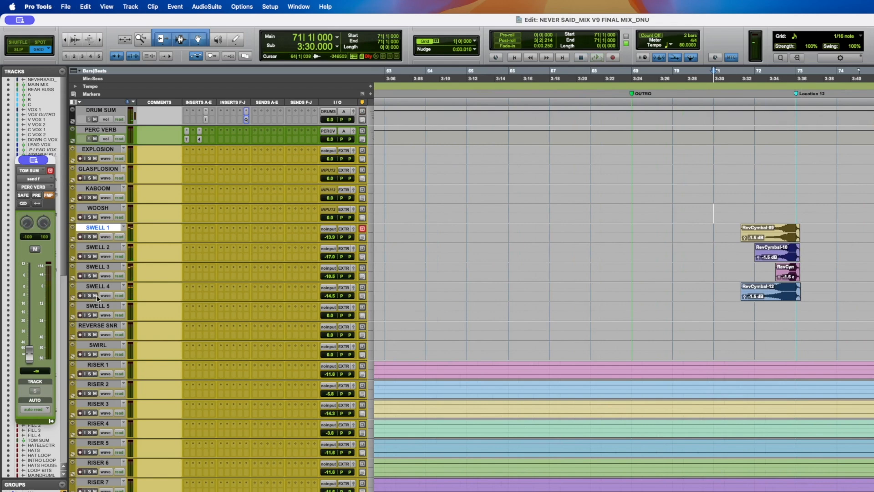
- Select the SWELL 1 to SWELL 4 tracks, audition the reverse cymbal swells from bar 72, and save the session
shift+click(95, 288)
alt+shift+click(90, 295)
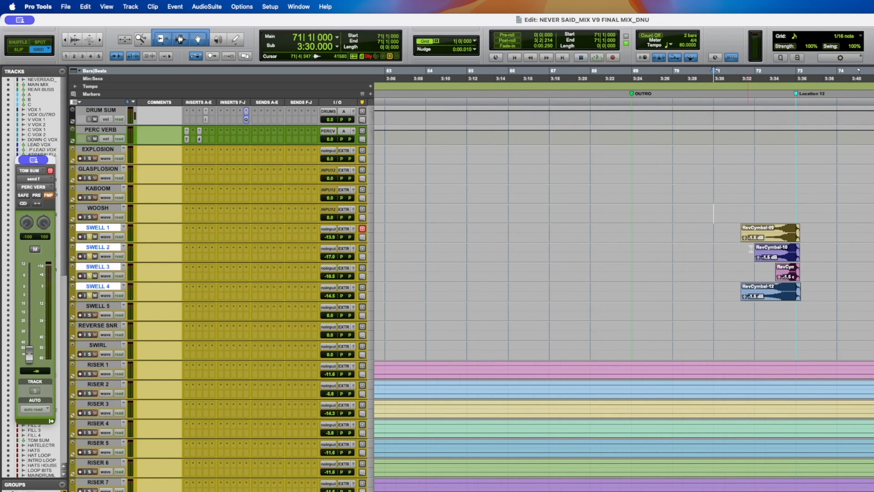
click(758, 211)
key(space)
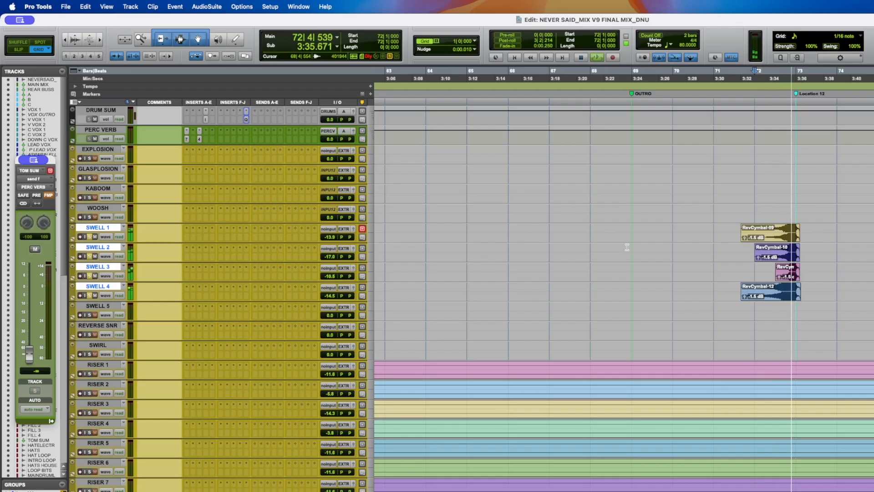
key(space)
key(super+s)
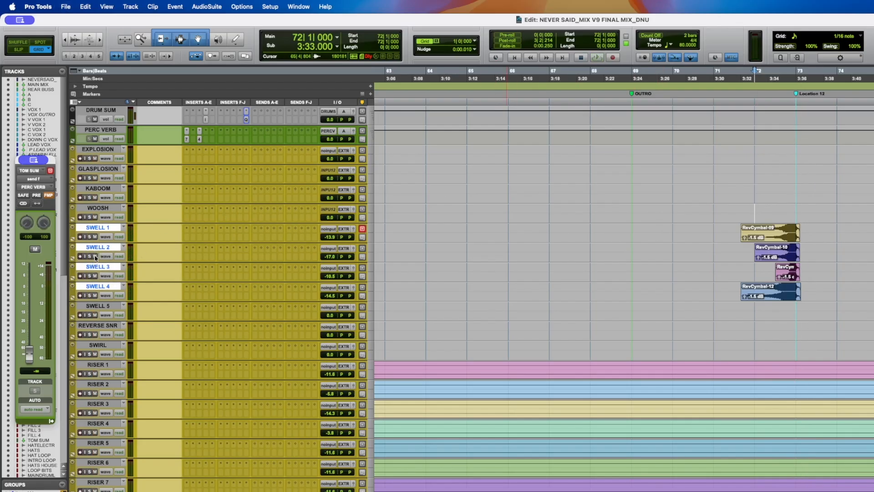
- Audition the reverse cymbal swells on the SWELL tracks again from bar 72
scroll(227, 296, down, 6)
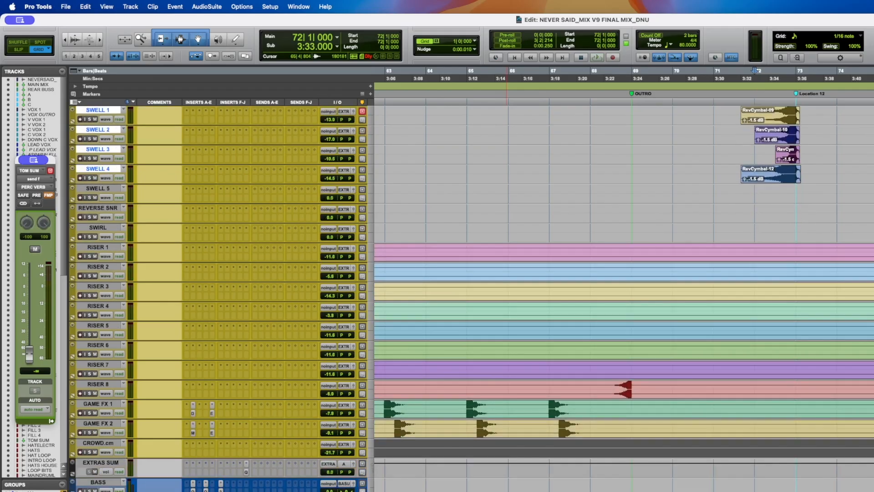
scroll(111, 422, up, 6)
click(95, 295)
key(space)
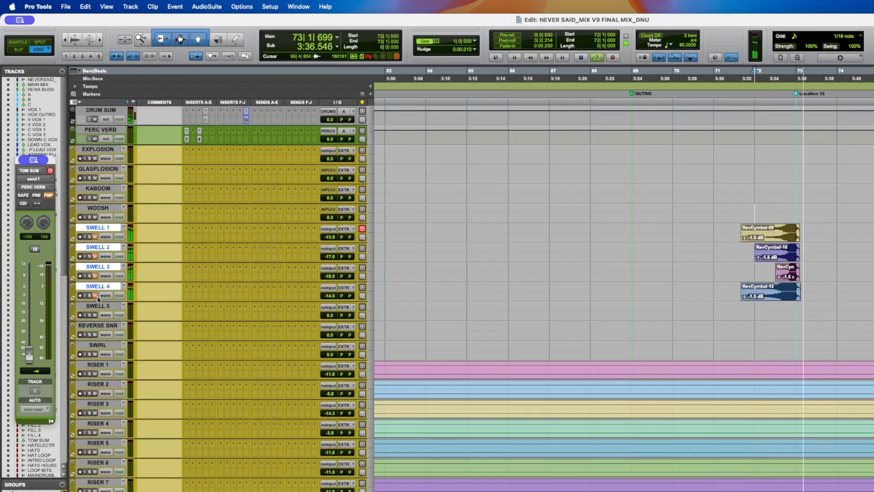
key(space)
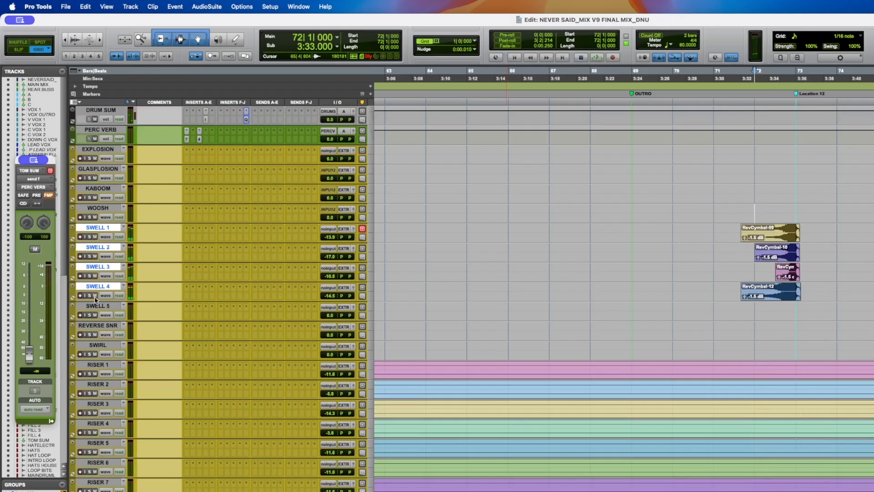
- Zoom out to the whole song and select the RISER 1 through GAME FX 2 tracks
key(r)
key(r)
scroll(546, 248, left, 10)
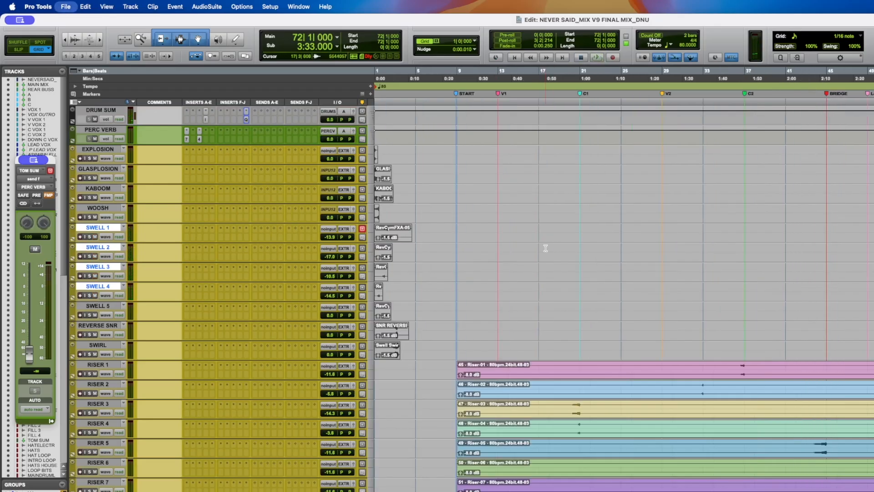
scroll(545, 248, down, 2)
scroll(545, 249, down, 2)
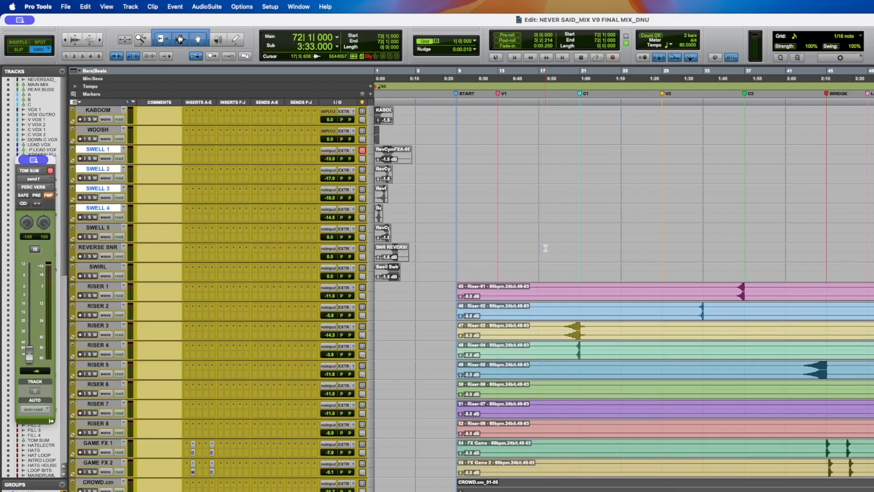
scroll(545, 248, down, 1)
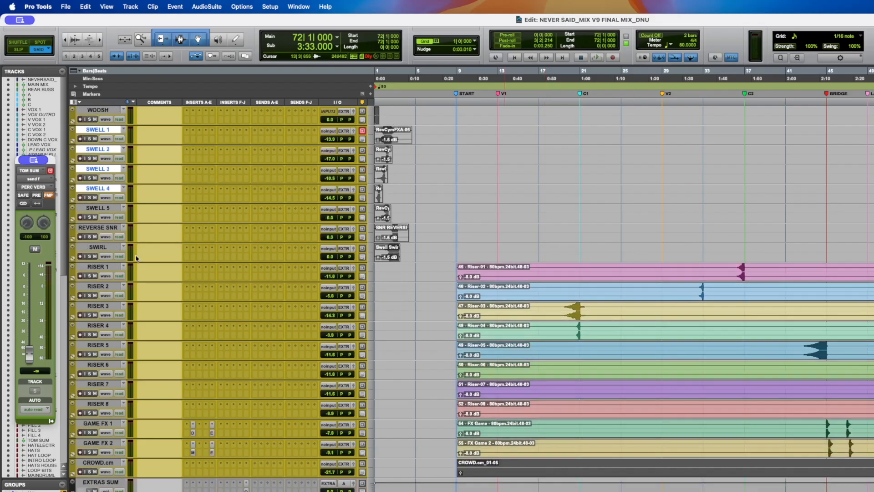
click(103, 266)
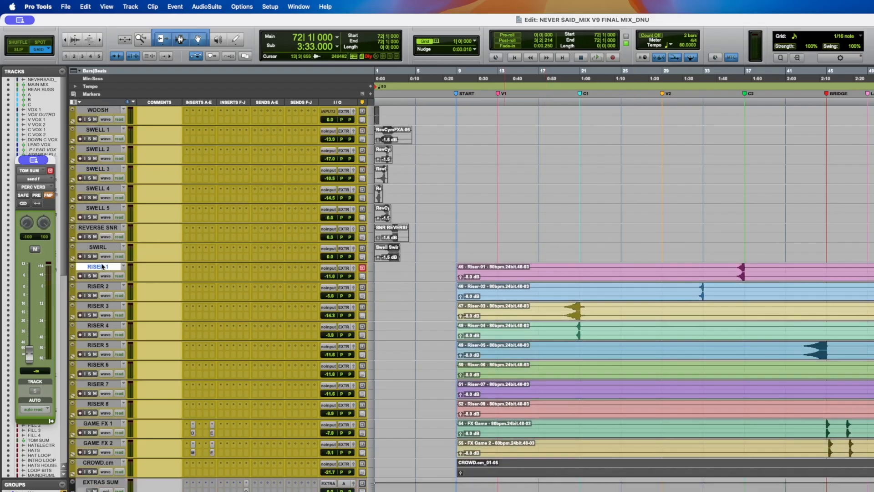
shift+click(103, 461)
super+click(94, 463)
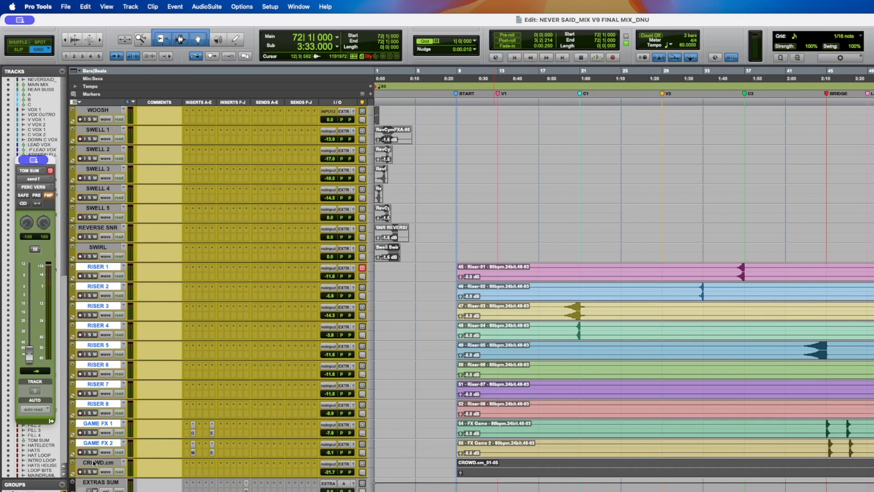
- Select the GAME FX 1 and GAME FX 2 tracks and place the cursor at bar 45
scroll(509, 348, right, 8)
scroll(467, 307, left, 3)
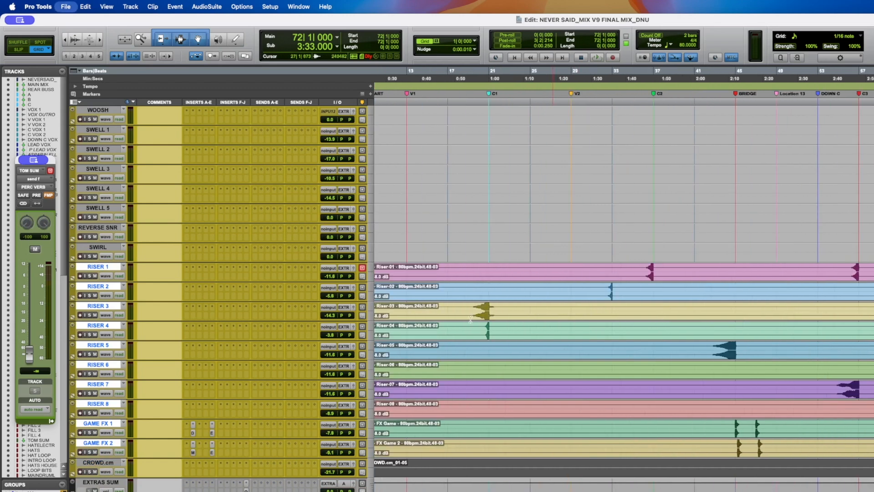
click(467, 306)
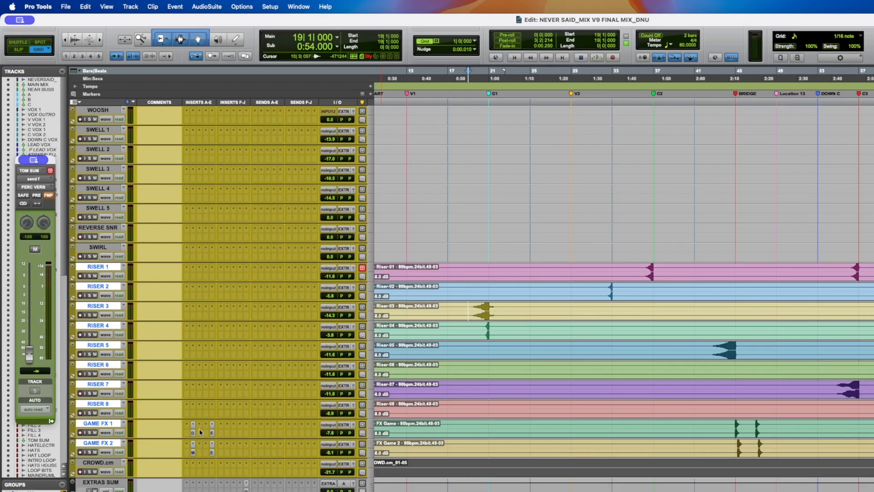
click(108, 423)
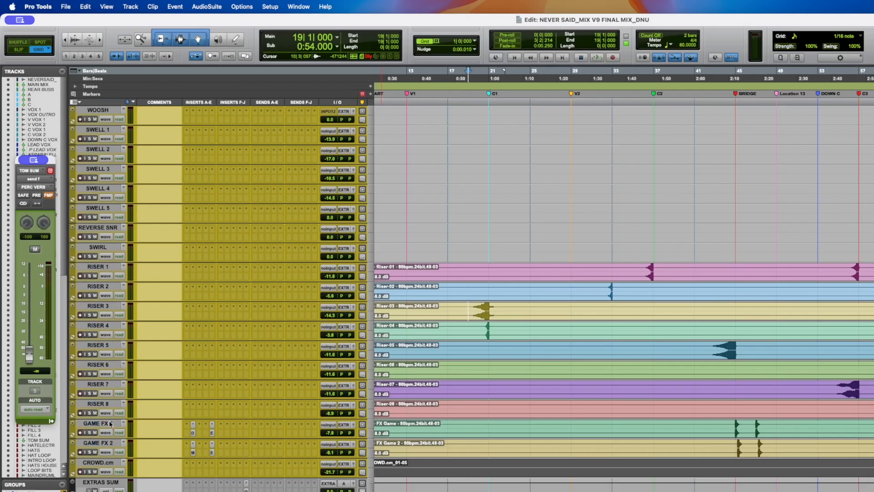
shift+click(104, 444)
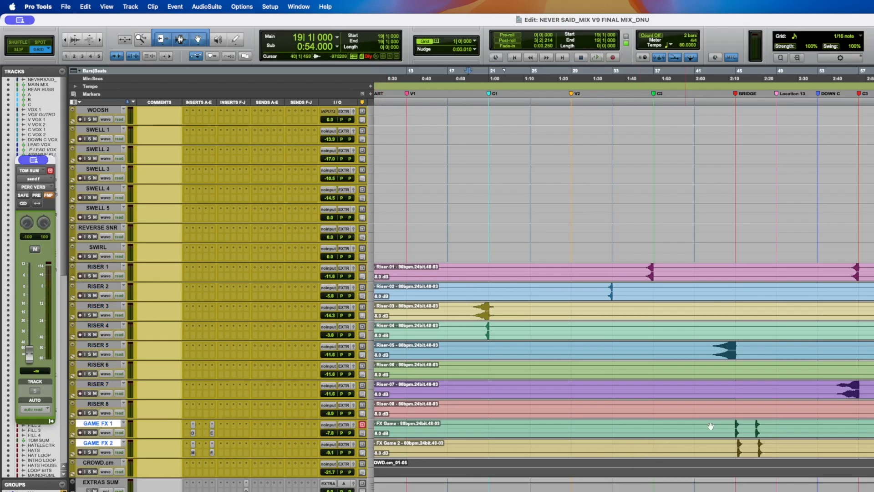
click(734, 423)
click(90, 433)
- Play from bar 45 and zoom in on the GAME FX clips at the BRIDGE marker
scroll(664, 350, down, 4)
scroll(674, 341, right, 5)
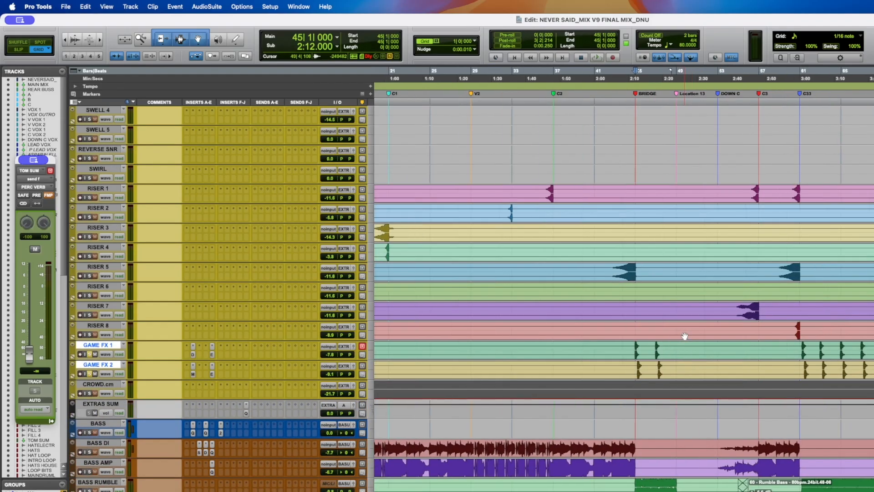
key(space)
key(t)
key(t)
key(t)
scroll(685, 336, right, 3)
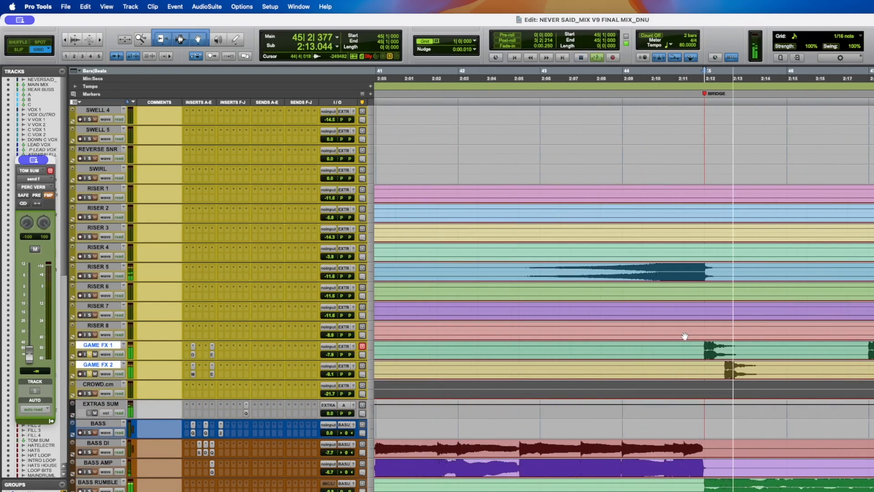
scroll(685, 336, right, 3)
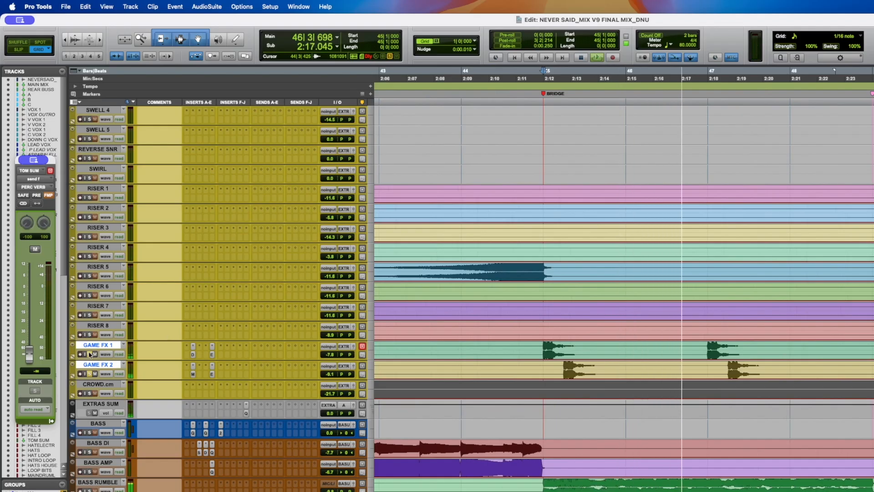
- Open the Decapitator and EchoBoy inserts on GAME FX 1, then the EchoBoy and Lil Tube inserts on GAME FX 2
click(193, 355)
key(space)
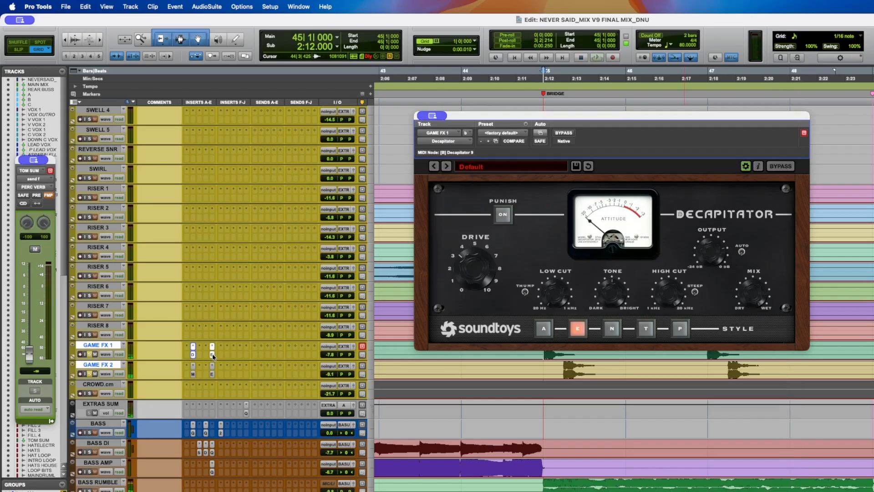
click(213, 354)
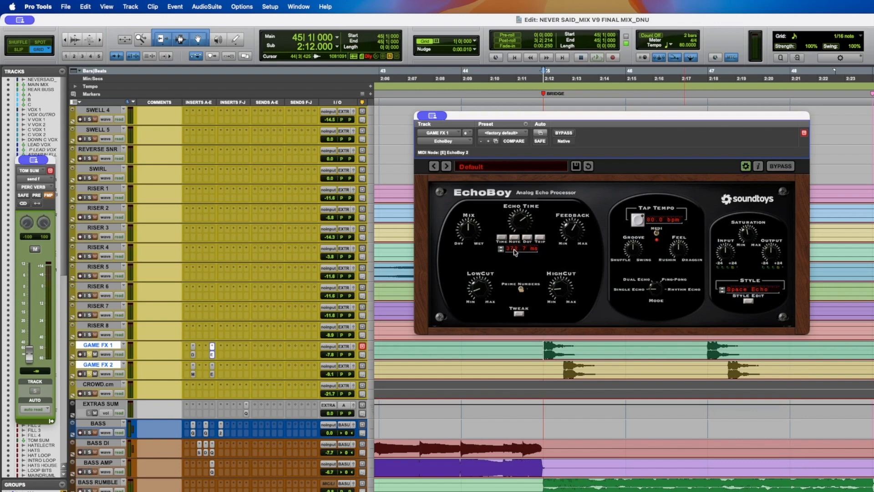
click(211, 374)
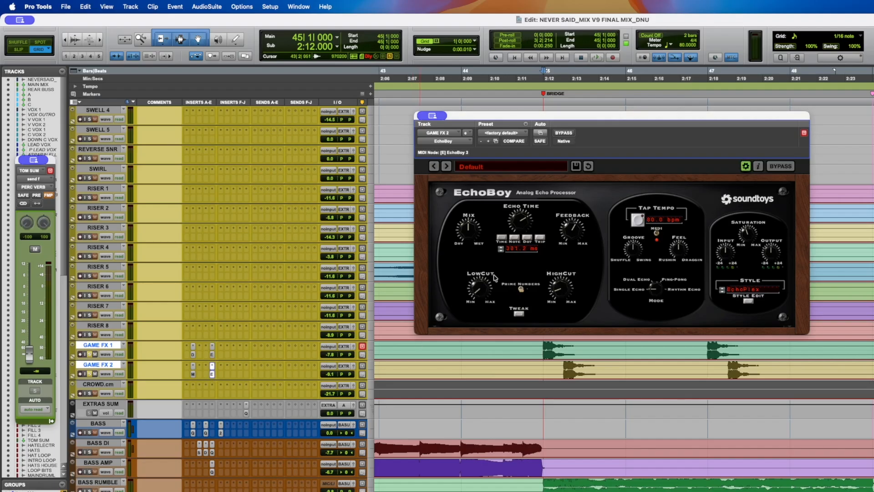
click(193, 375)
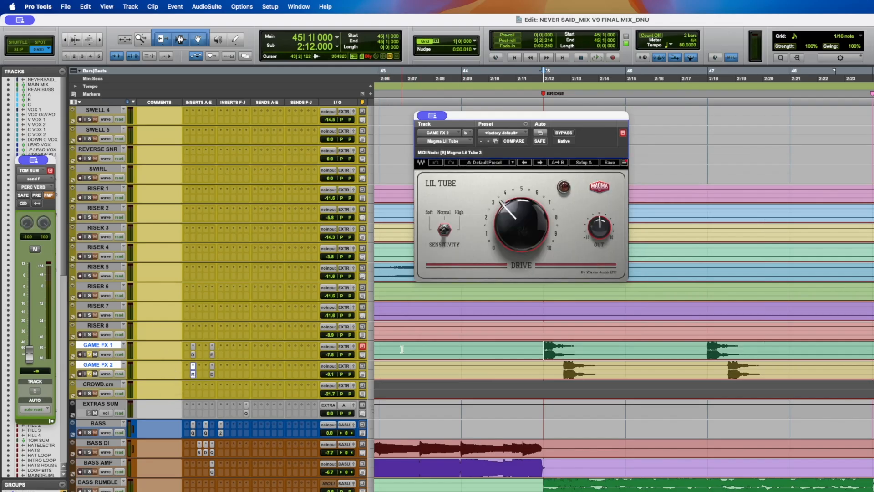
click(459, 349)
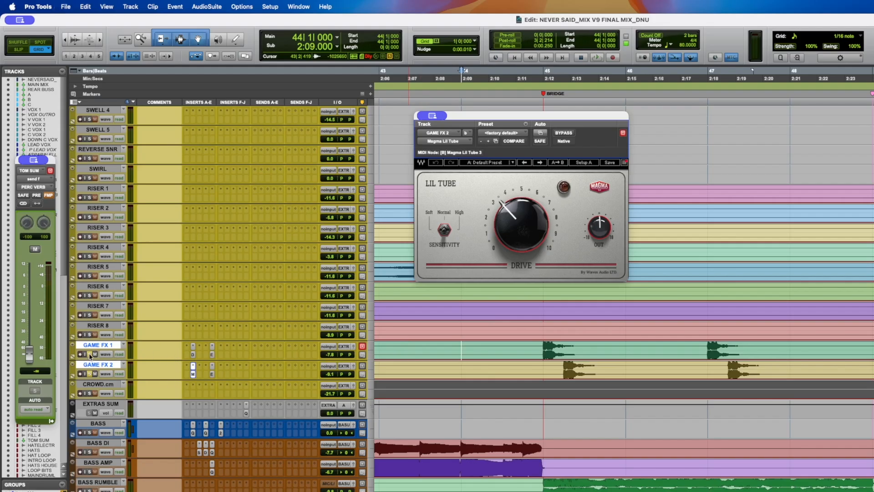
- Play the GAME FX tracks from bar 44 and reopen the EchoBoy inserts on GAME FX 2 and GAME FX 1
key(space)
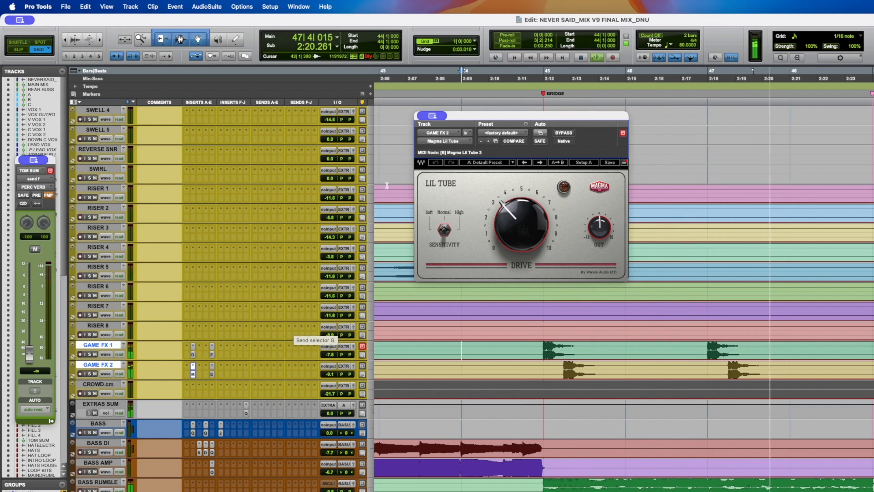
key(space)
click(212, 373)
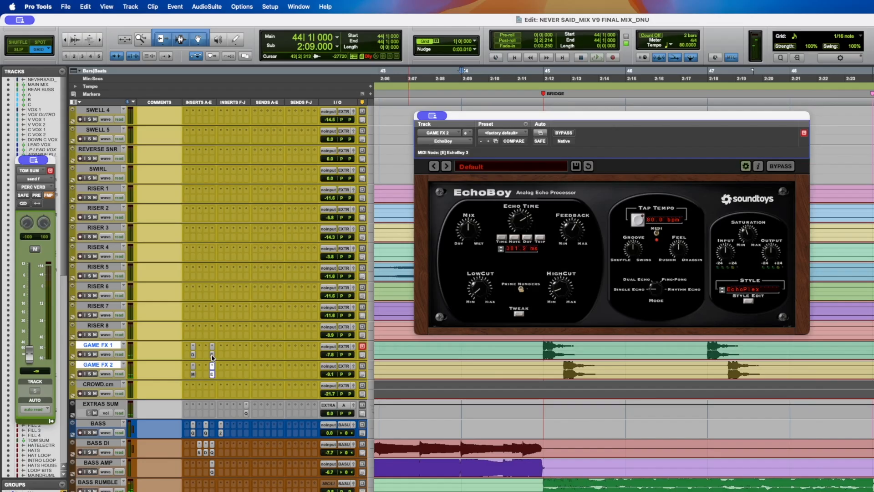
click(211, 355)
- Place the cursor at bar 45, save the session and close the EchoBoy plug-in window
click(543, 345)
key(super+s)
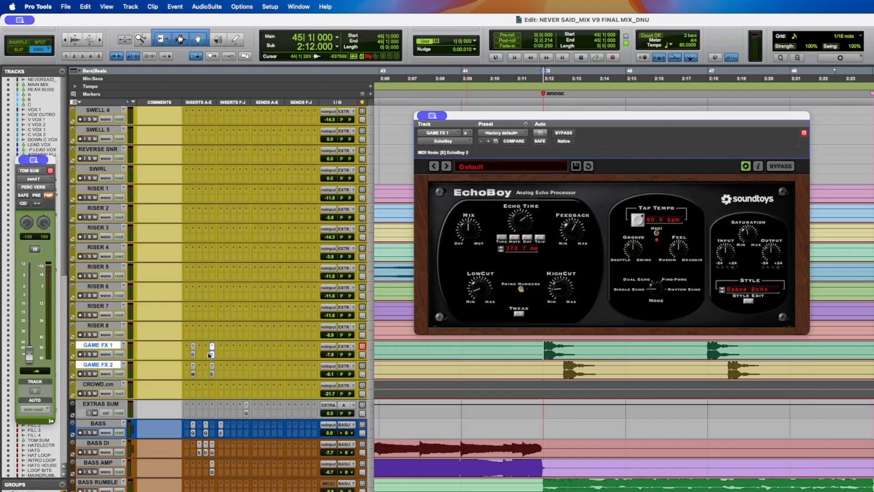
click(211, 356)
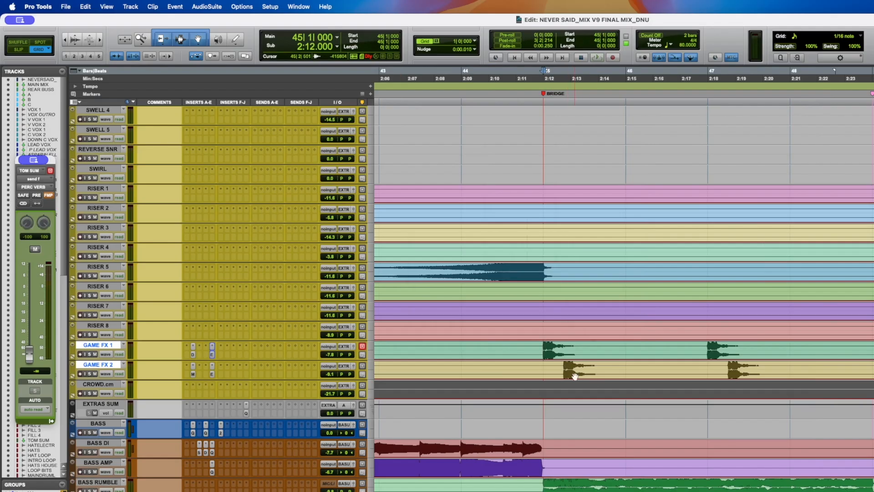
- Zoom out to the whole session, select the BASS DI track and briefly play the mix
key(alt+a)
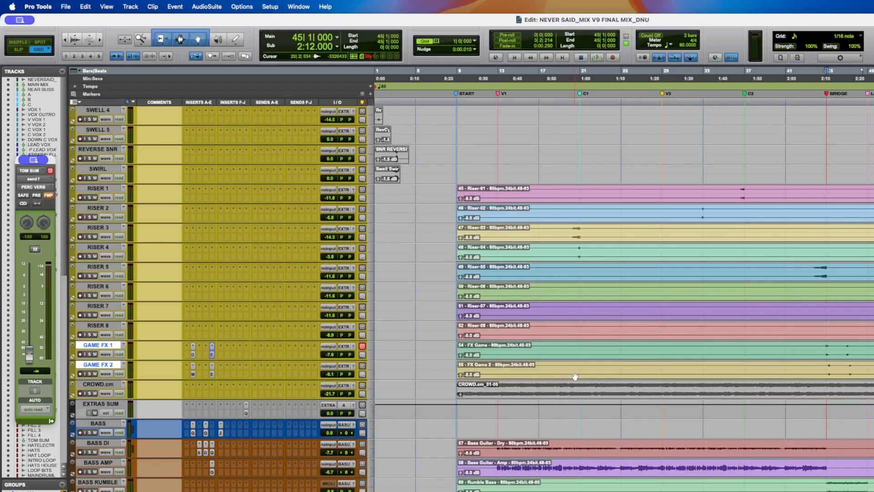
scroll(610, 343, down, 2)
scroll(611, 343, right, 1)
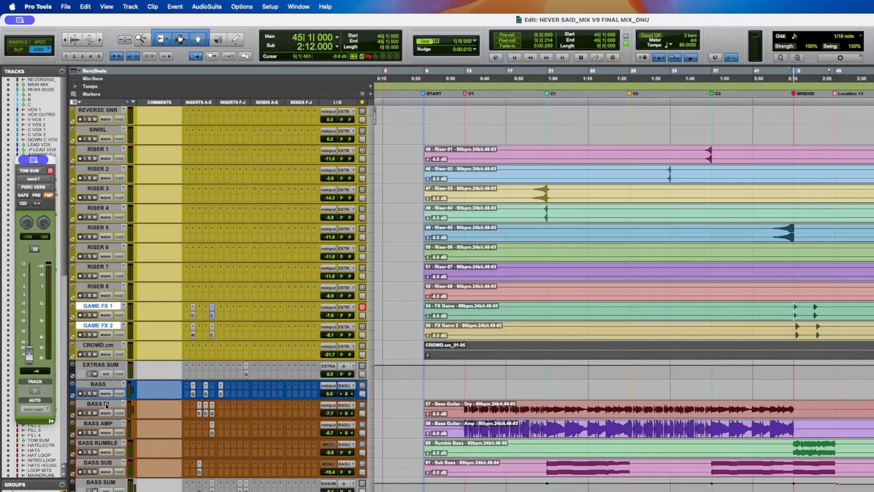
click(105, 403)
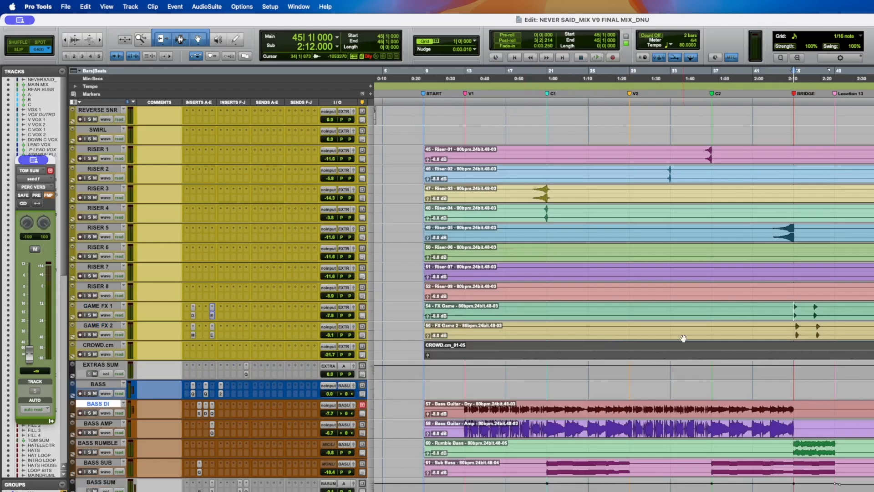
key(space)
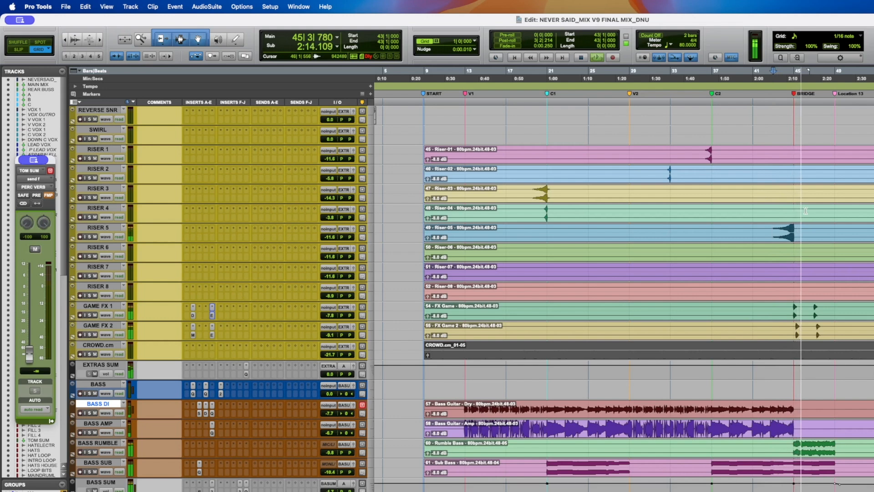
key(space)
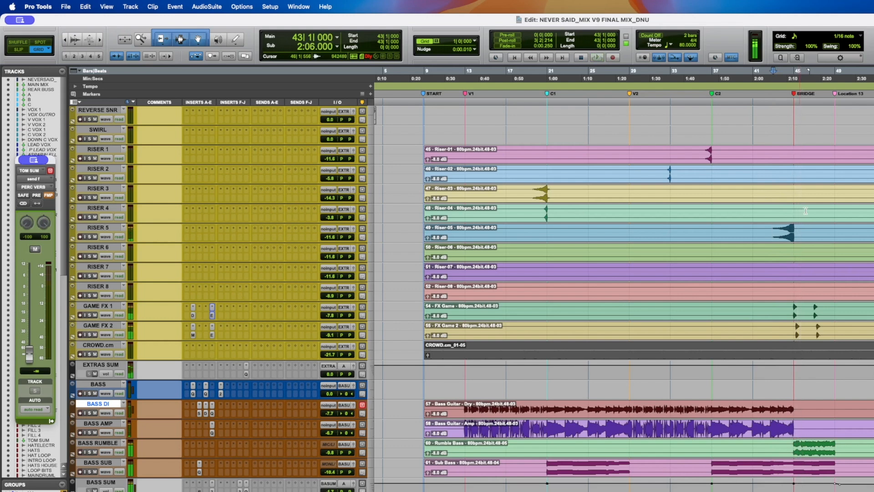
- Select a range from about bar 9 to bar 17 across the RISER 1 to RISER 8 tracks
click(640, 239)
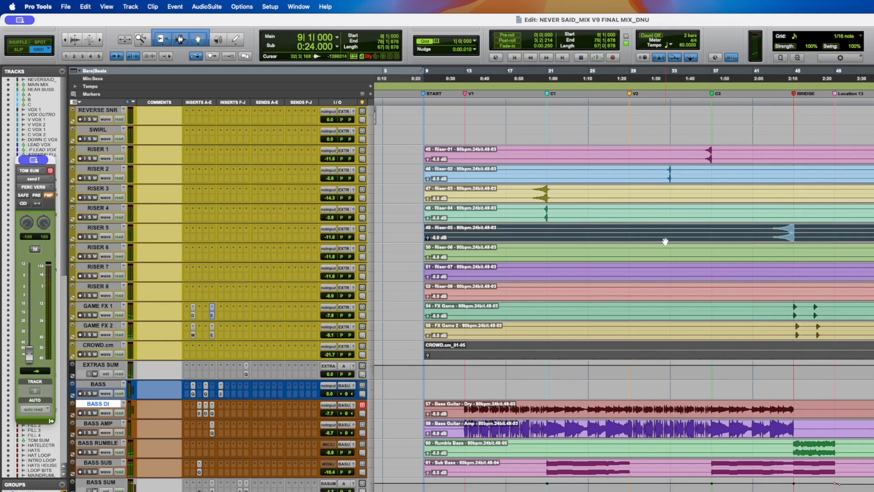
mouse_move(513, 186)
mouse_down()
mouse_move(691, 193)
mouse_move(820, 257)
mouse_move(872, 314)
mouse_move(872, 331)
mouse_up()
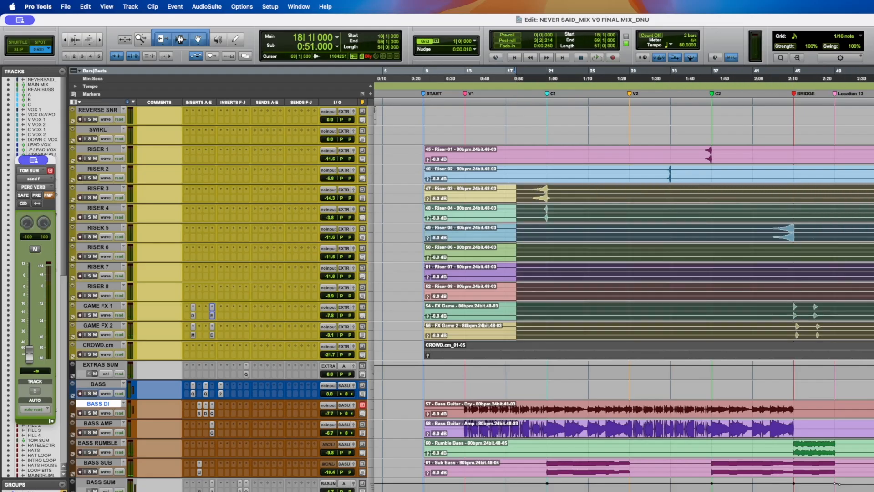
drag(872, 291, 510, 158)
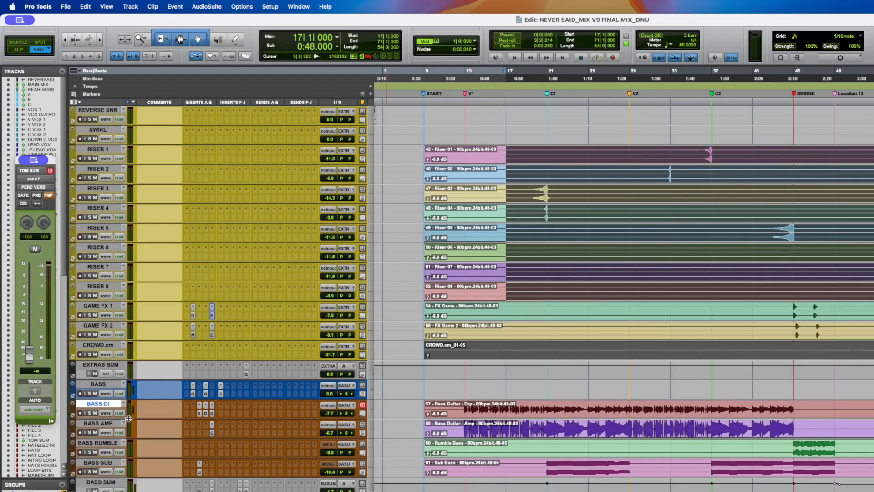
- Place the cursor at bar 13, solo the BASS DI track and briefly play the bass
click(465, 403)
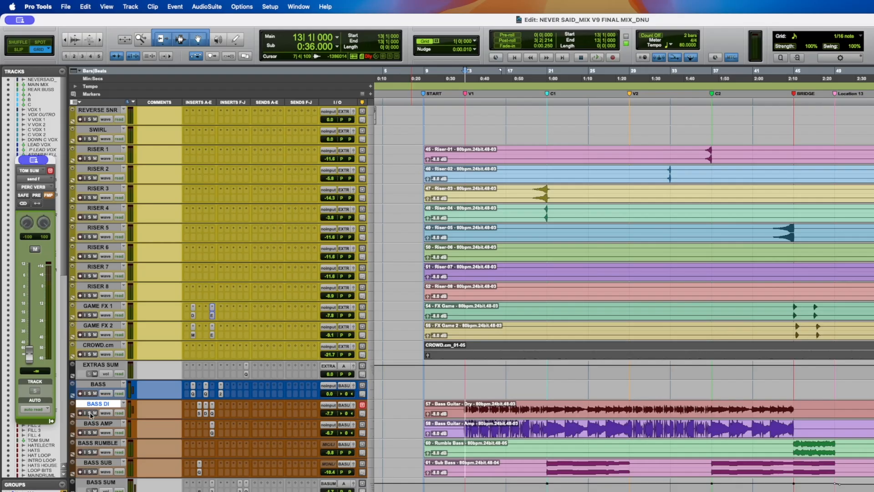
click(90, 413)
scroll(485, 418, down, 2)
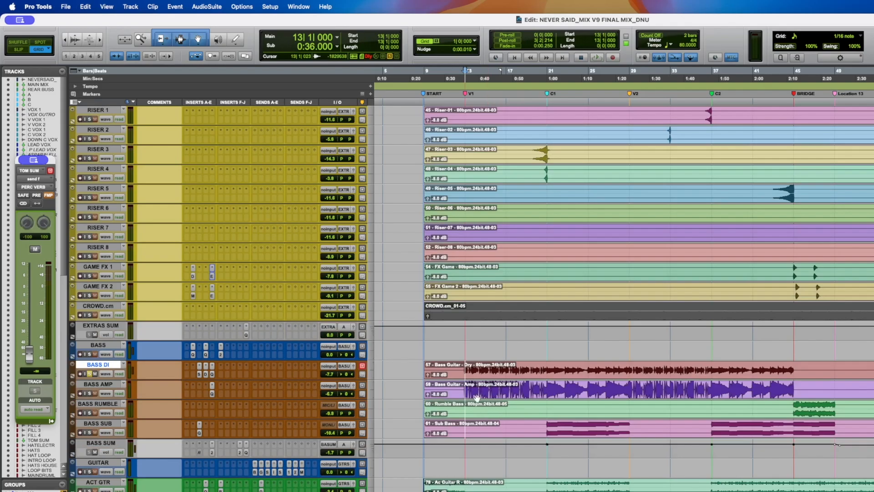
key(space)
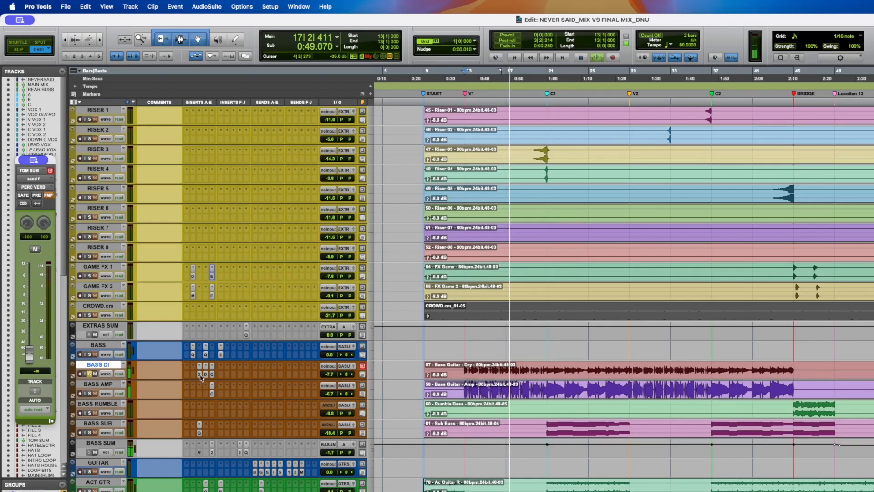
scroll(200, 377, down, 1)
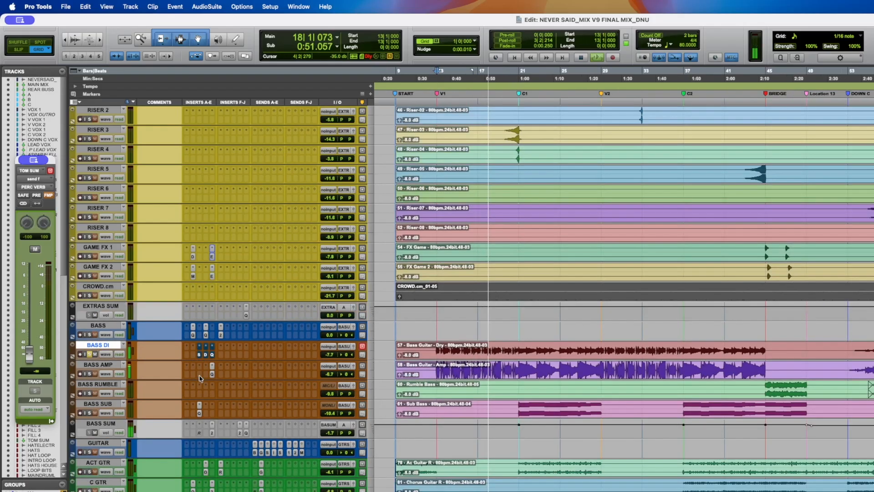
key(space)
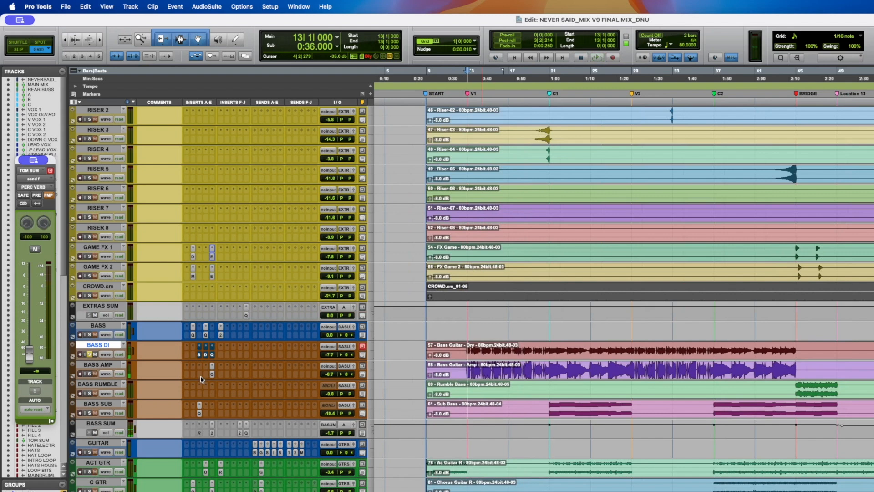
- Open the SPL Transient Designer Plus on BASS DI and audition it while playing, toggling its bypass on and off
shift+super+click(198, 358)
click(199, 355)
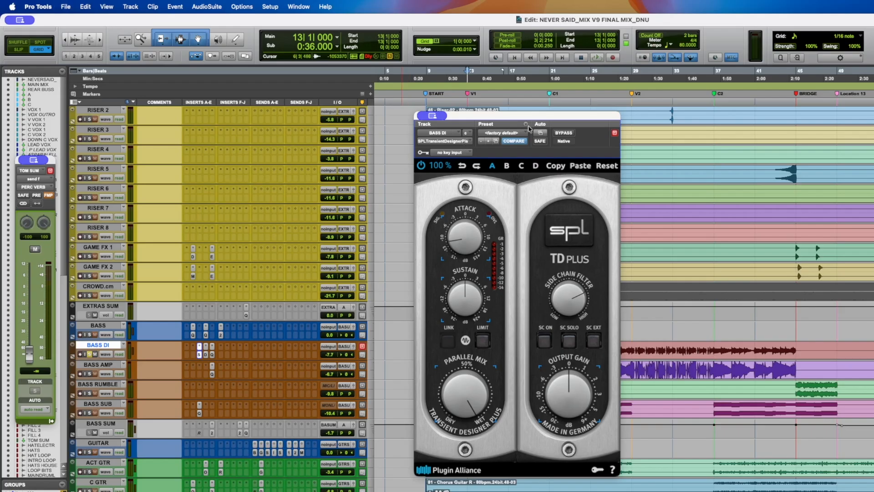
drag(529, 128, 414, 92)
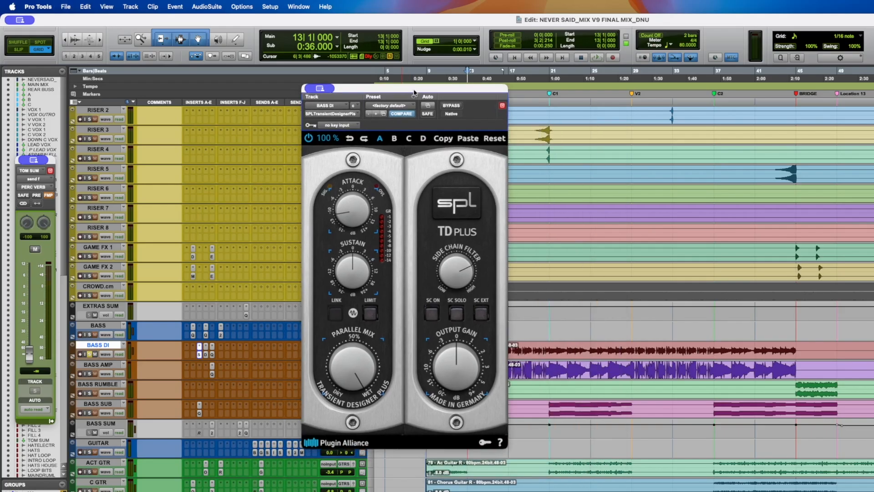
super+click(199, 355)
super+click(200, 354)
key(space)
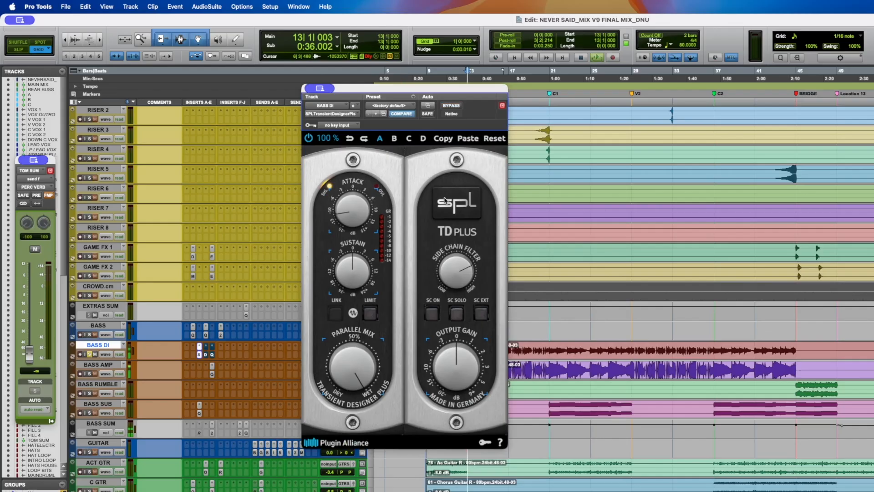
click(549, 101)
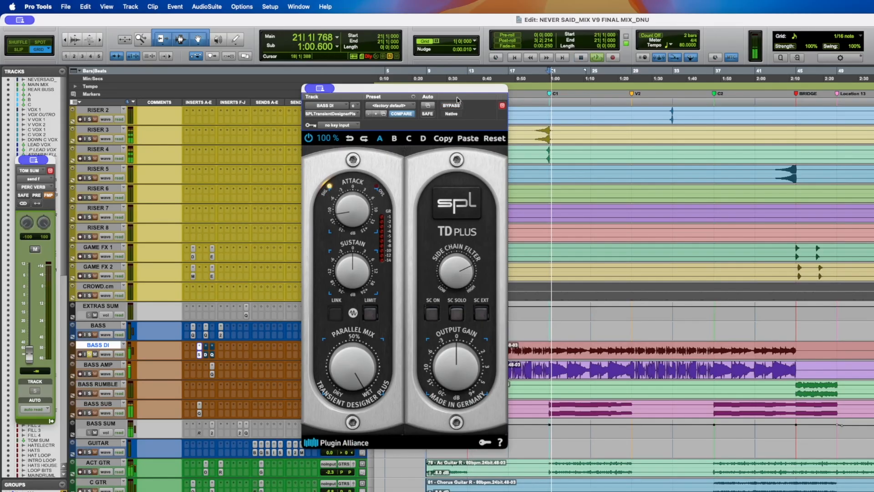
click(450, 106)
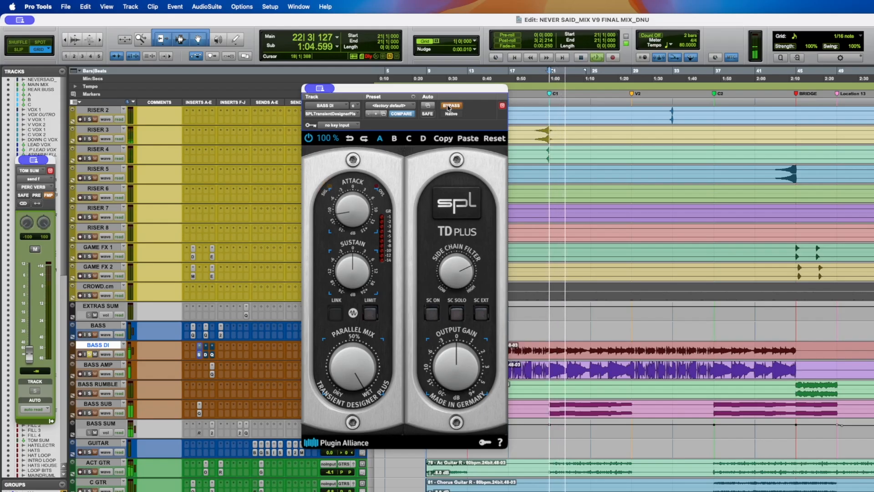
key(space)
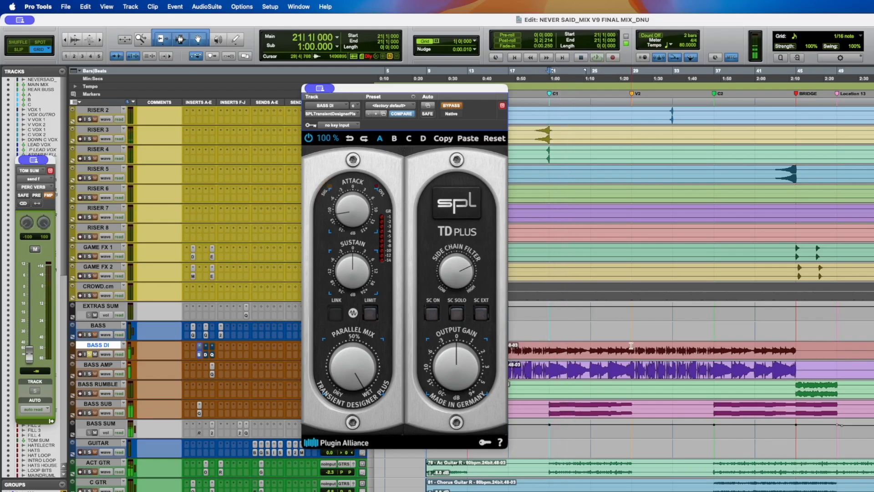
click(632, 354)
key(space)
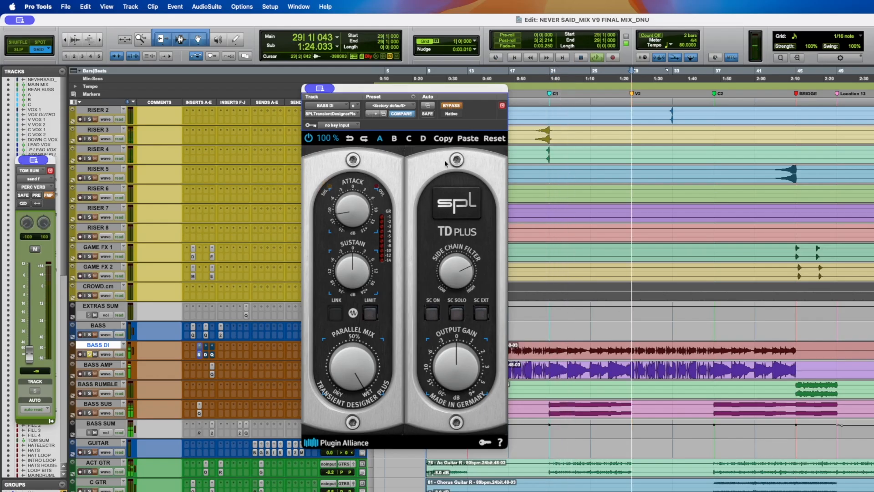
click(460, 107)
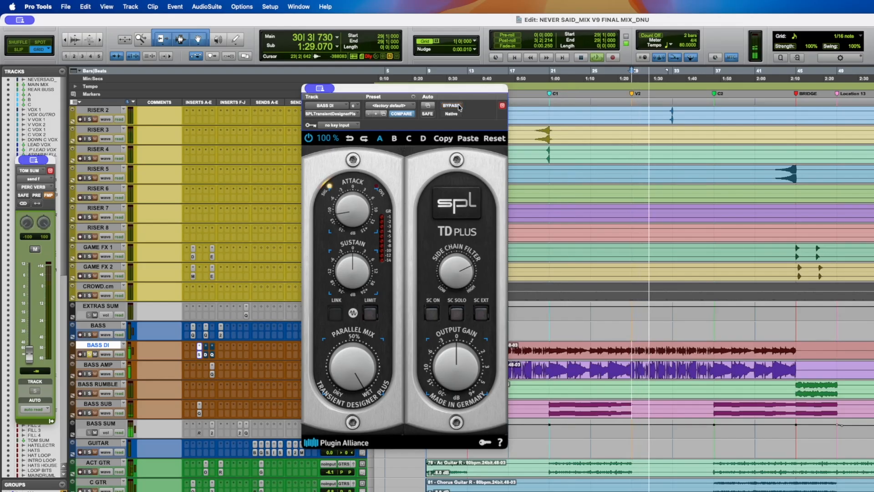
- Open the Decapitator on BASS DI, adjust its Tone knob and save the session
click(205, 356)
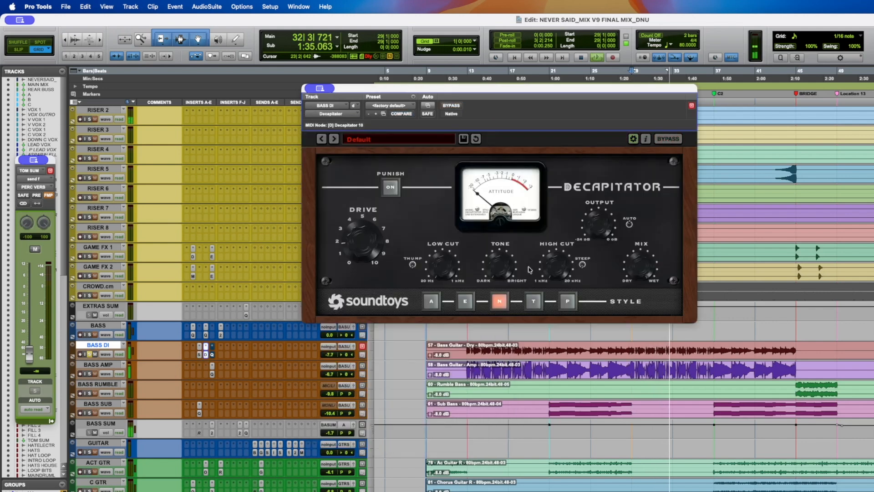
drag(499, 271, 498, 268)
alt+click(498, 268)
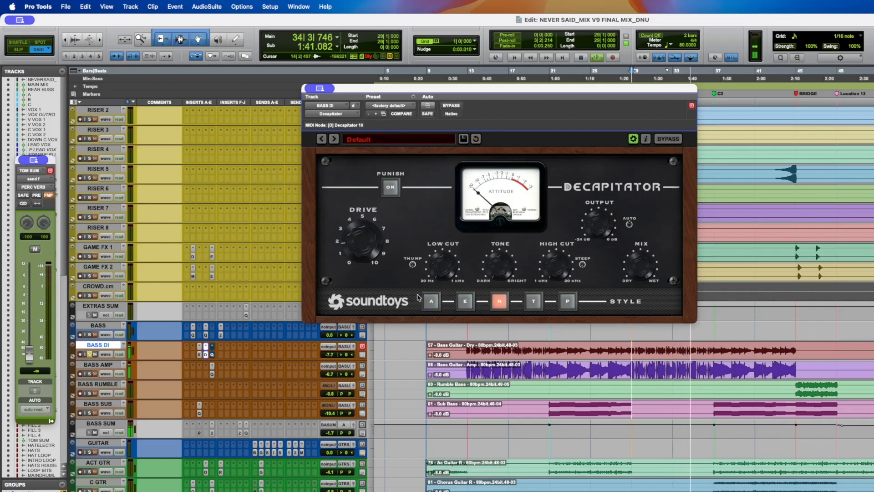
key(space)
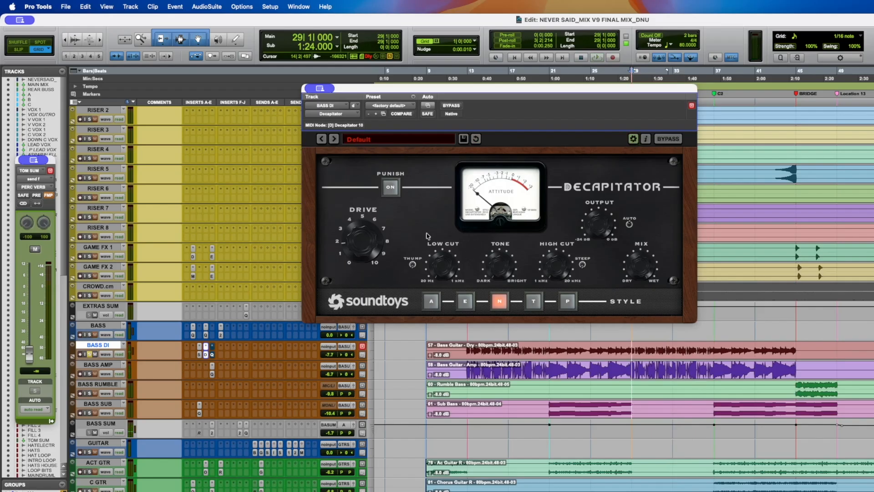
drag(491, 277, 499, 264)
key(super+s)
- Open the Pro-Q 4 on BASS DI and solo its 143.25 Hz cut band while playing, then close it
click(212, 355)
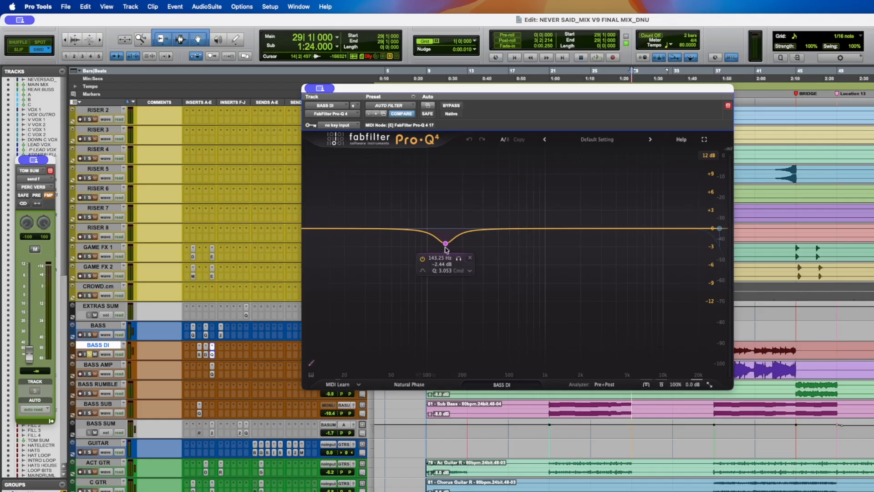
key(space)
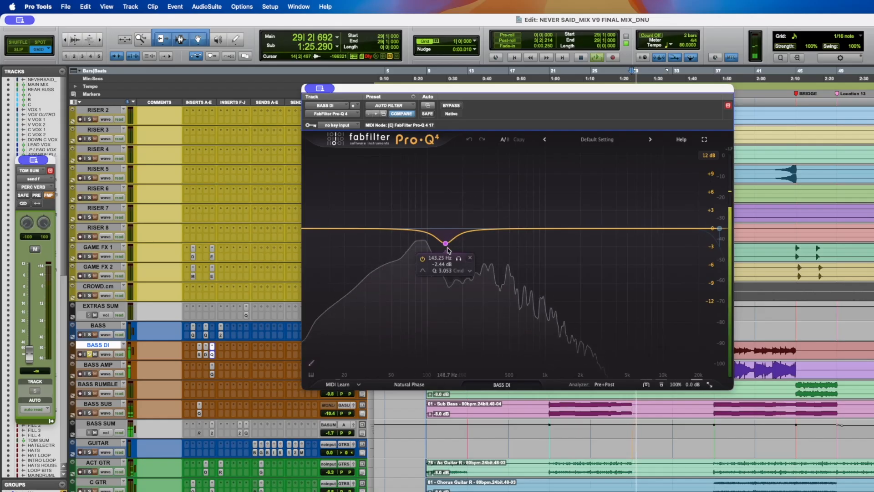
click(459, 258)
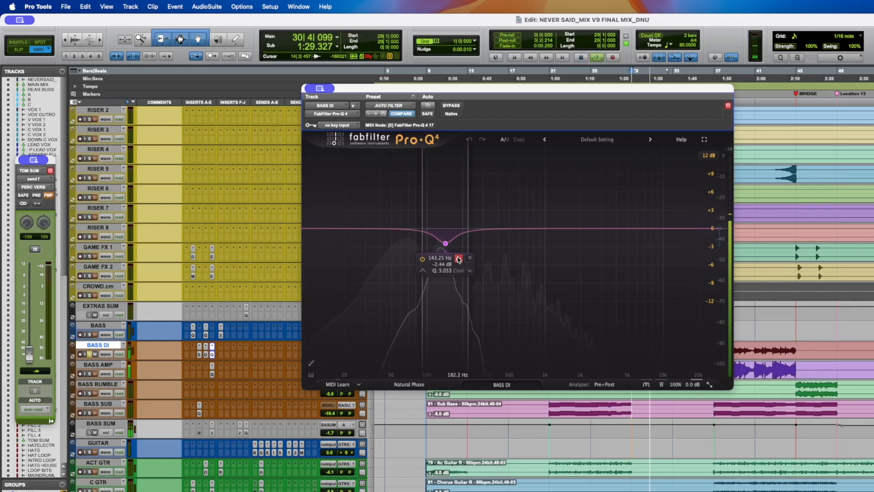
click(459, 259)
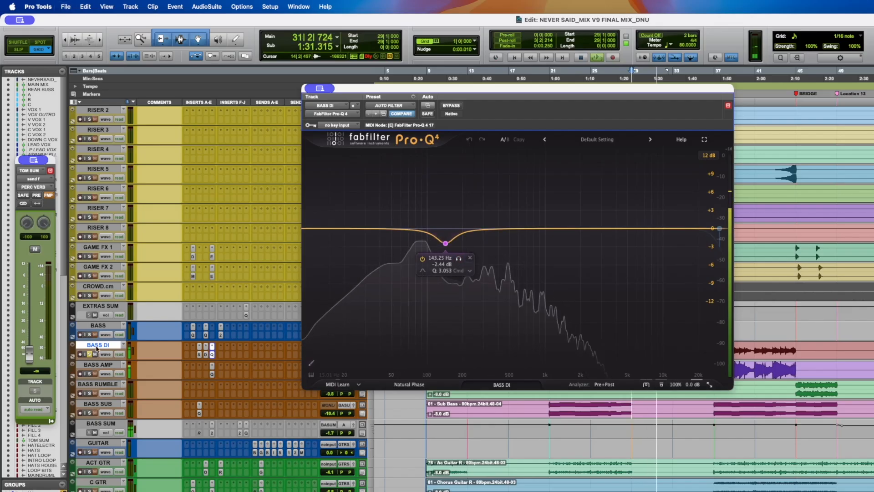
key(space)
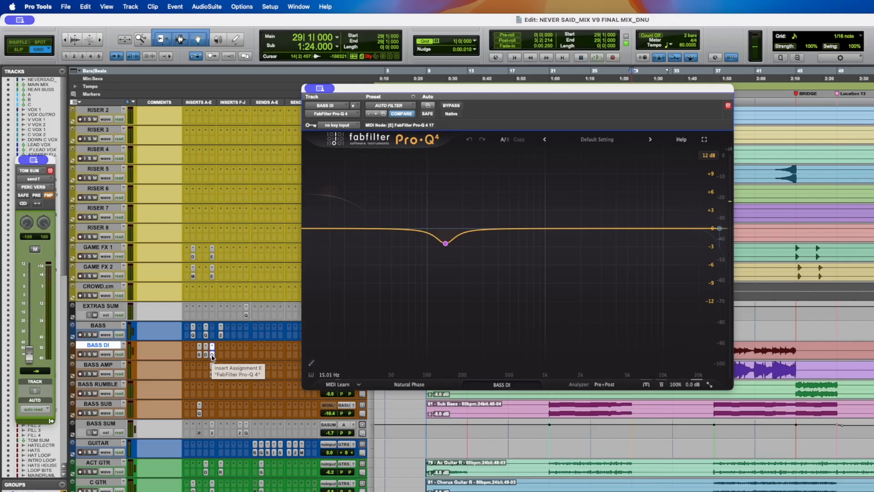
click(212, 355)
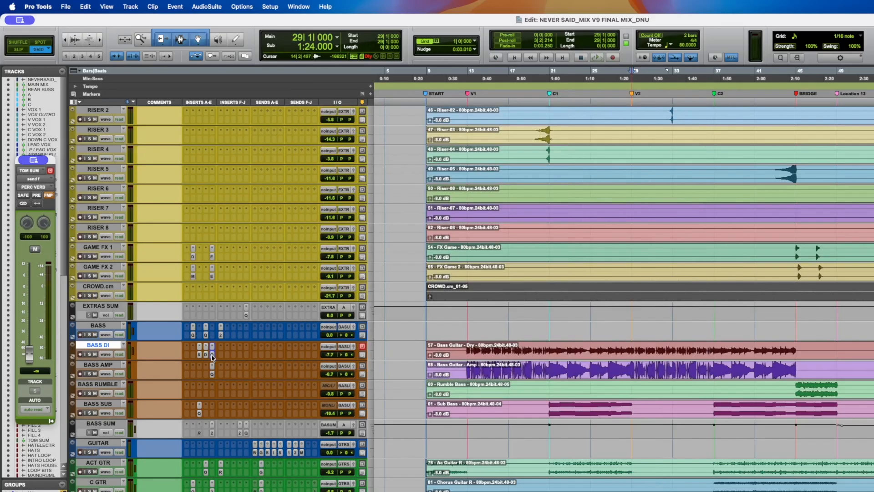
- Solo BASS AMP, play it and compare its Pro-Q 4 with bypass on and off, then close the plug-in
click(89, 374)
key(space)
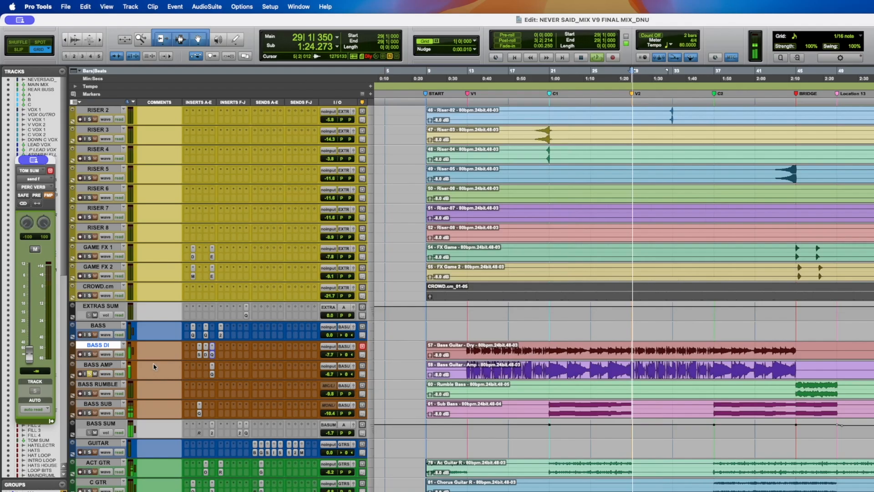
click(211, 375)
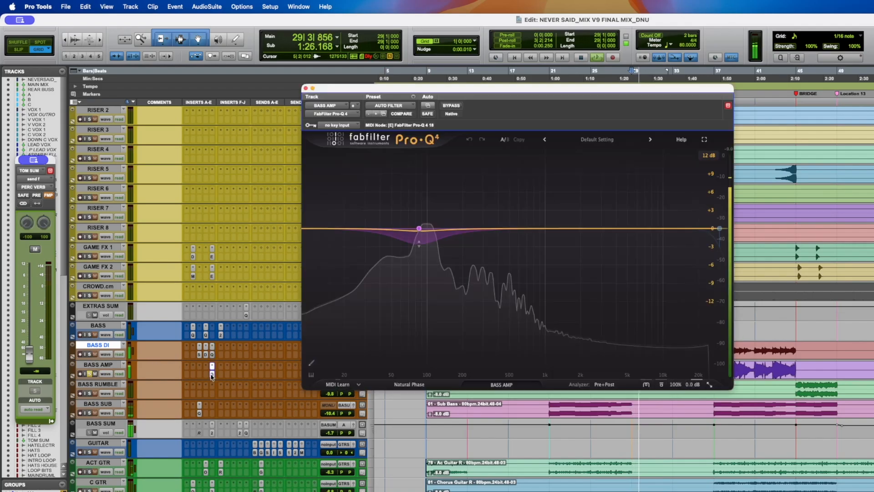
super+click(212, 376)
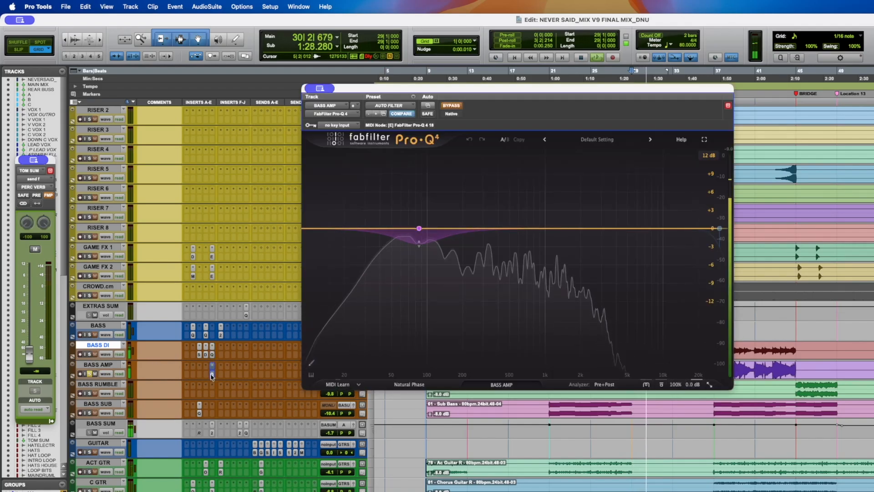
super+click(212, 375)
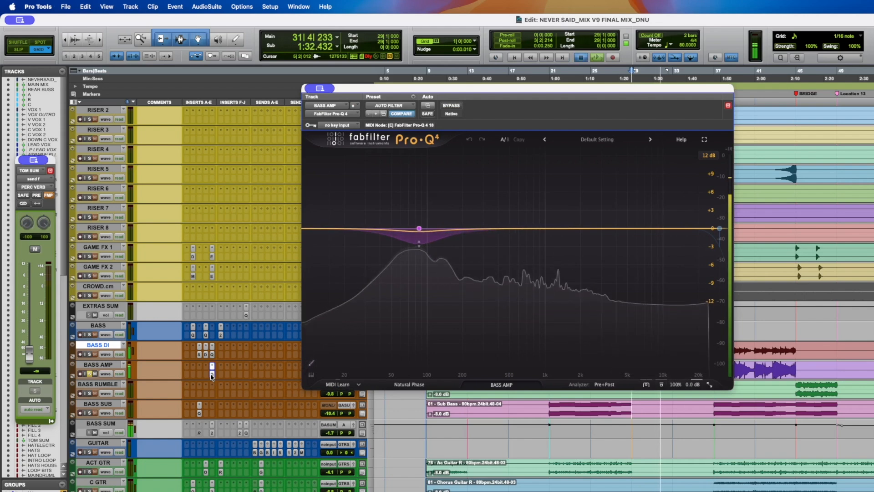
key(space)
click(213, 375)
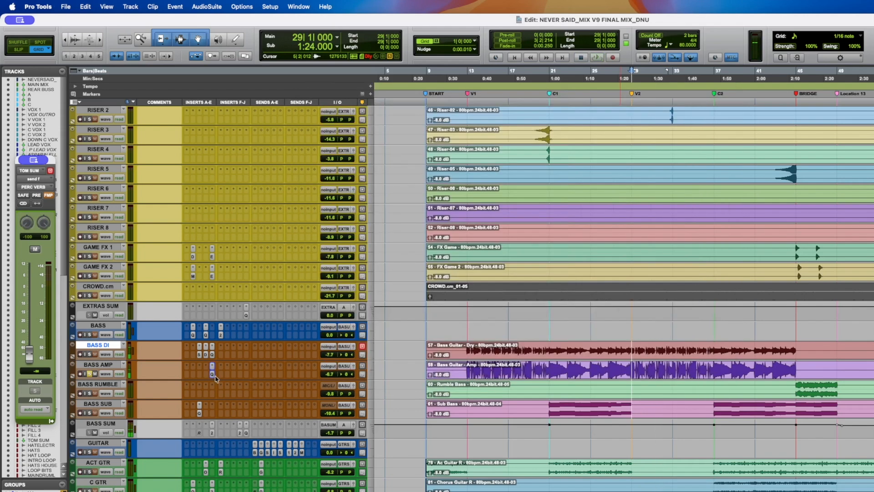
- Switch the solo to BASS RUMBLE and briefly play from bar 44
click(90, 374)
click(90, 392)
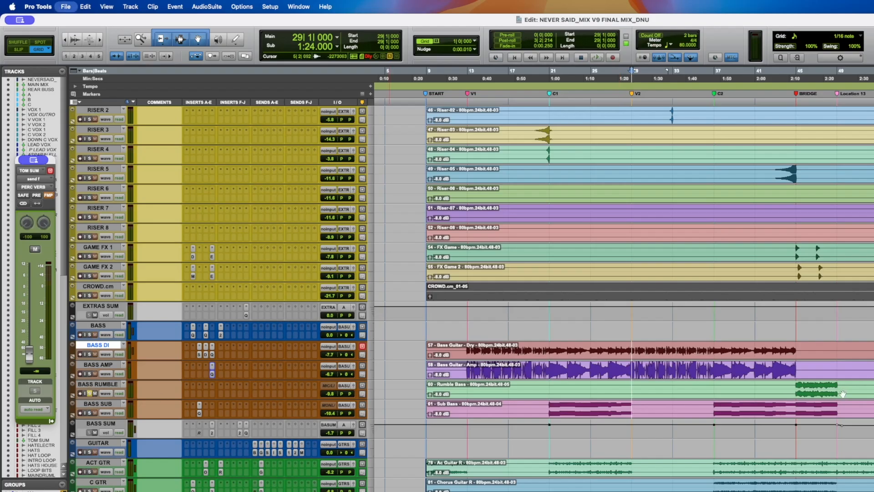
click(785, 385)
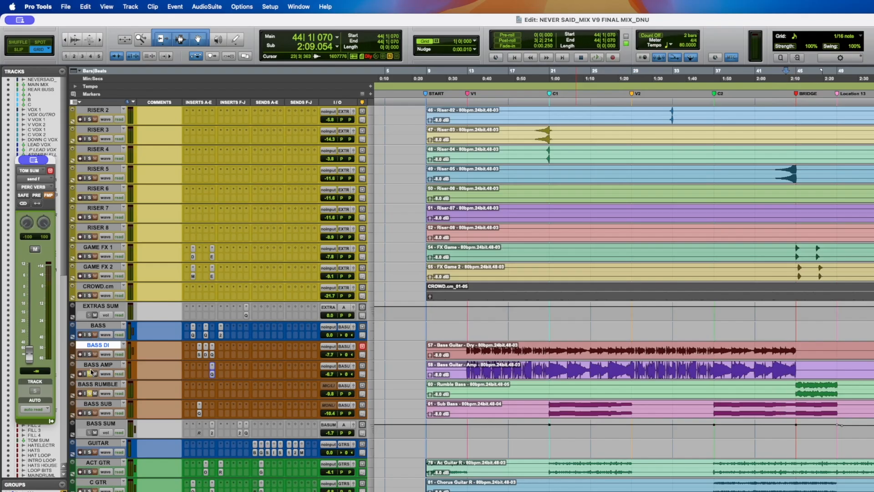
click(90, 354)
key(space)
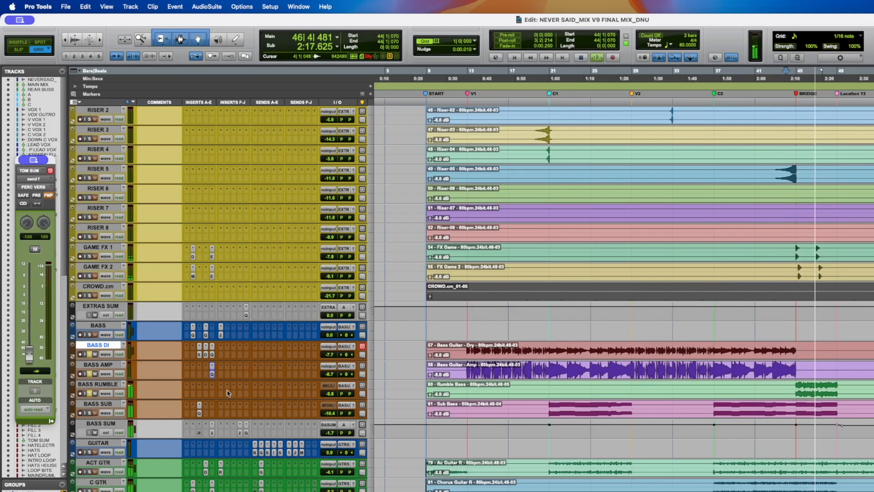
key(space)
- Open the bx_masterdesk insert on the MAIN MIX track and play the mix from bar 45
scroll(222, 383, down, 1)
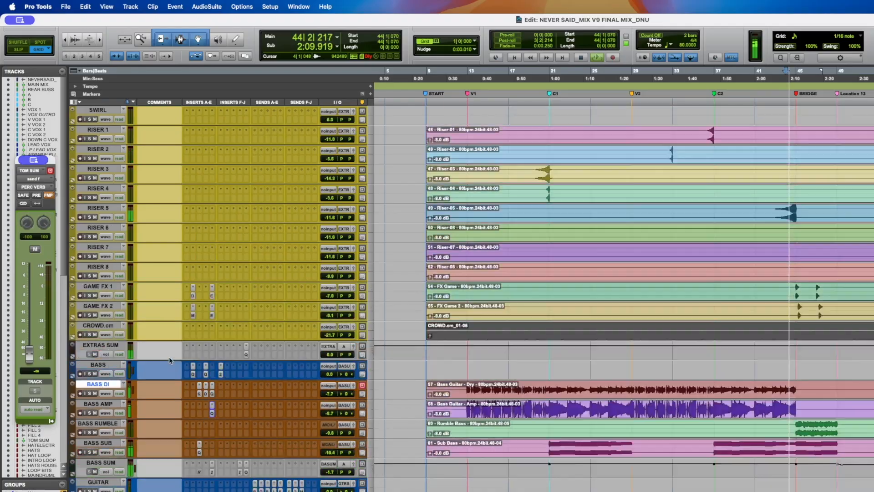
scroll(168, 357, up, 20)
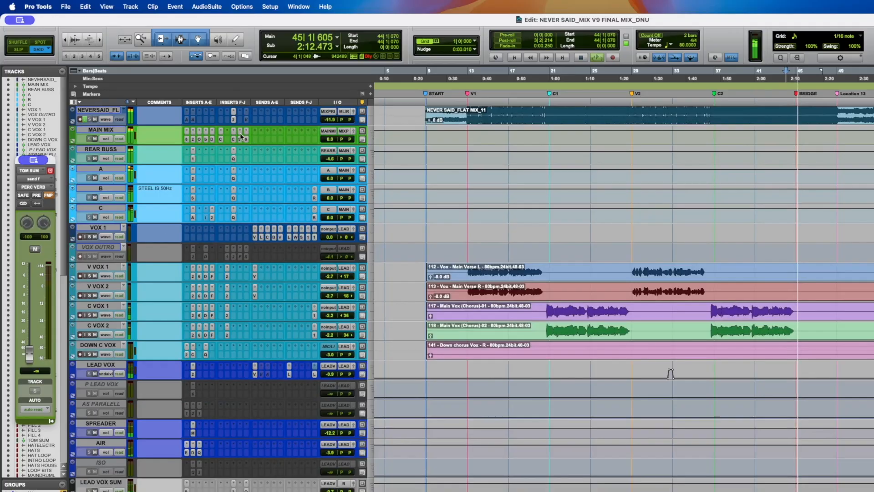
click(206, 137)
drag(93, 18, 394, 120)
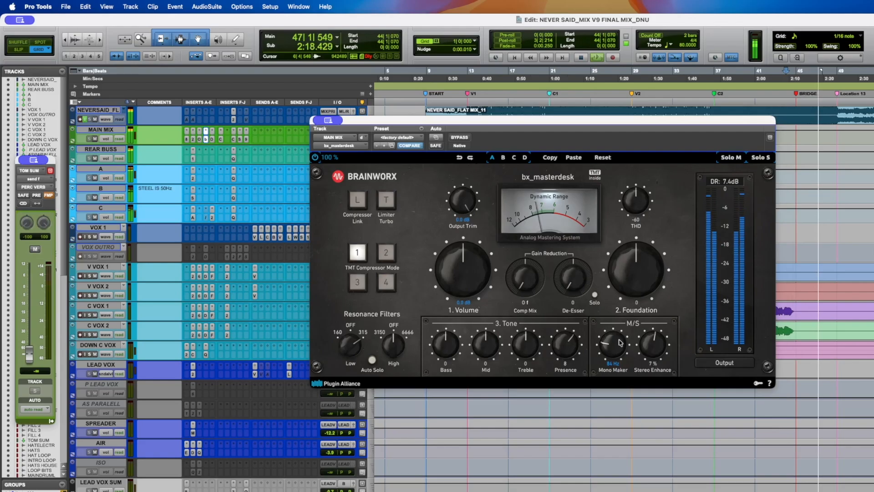
key(space)
click(796, 103)
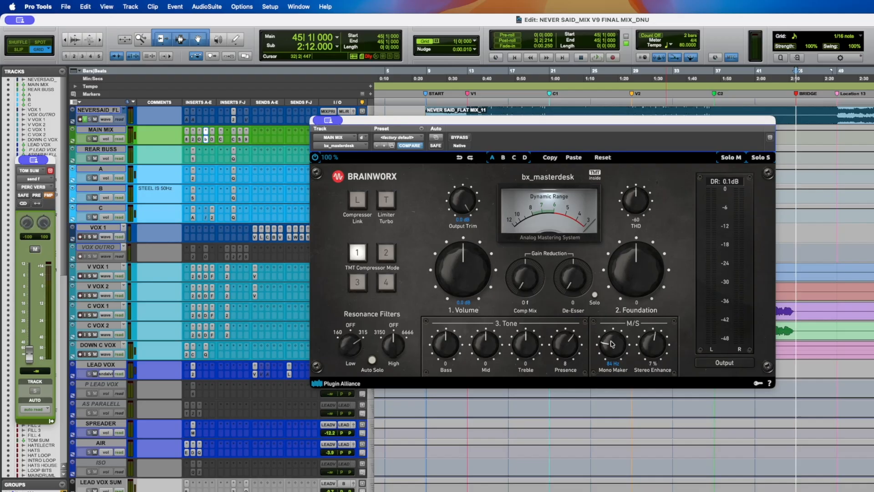
key(space)
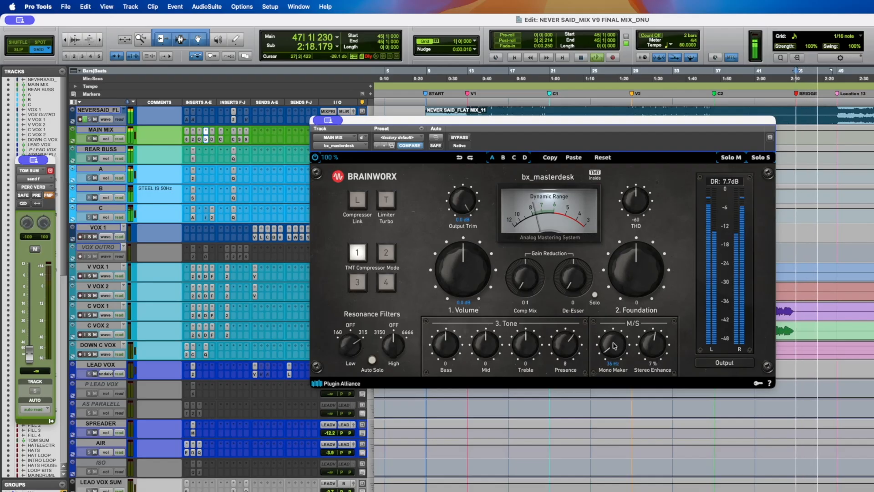
- Set the bx_masterdesk Mono Maker on MAIN MIX to about 85 Hz while playing, then stop and close the plug-in
drag(616, 333, 616, 322)
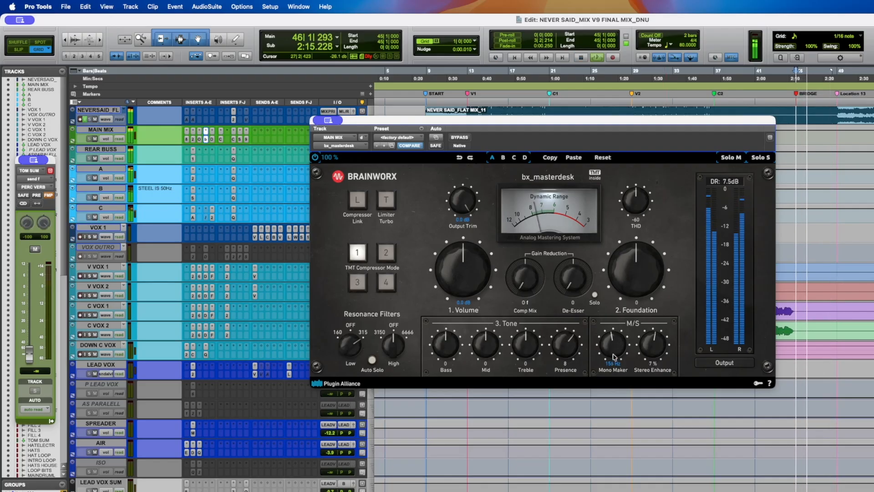
drag(599, 389, 600, 391)
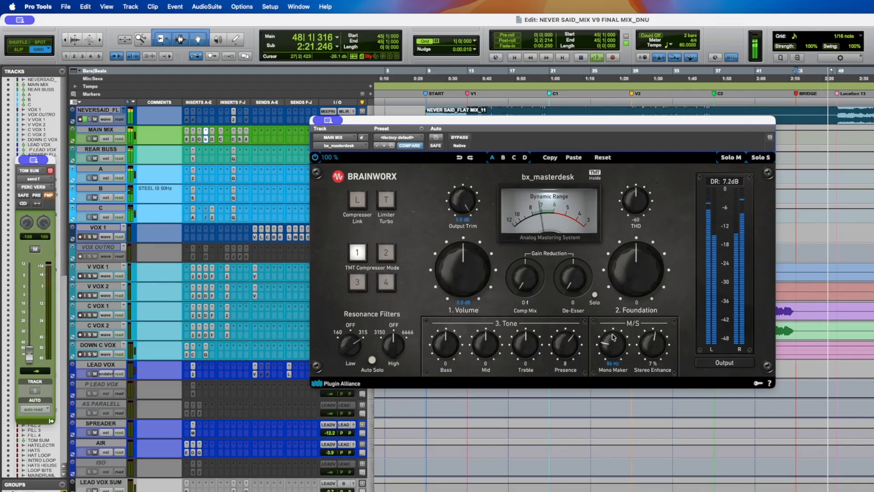
drag(614, 338, 615, 339)
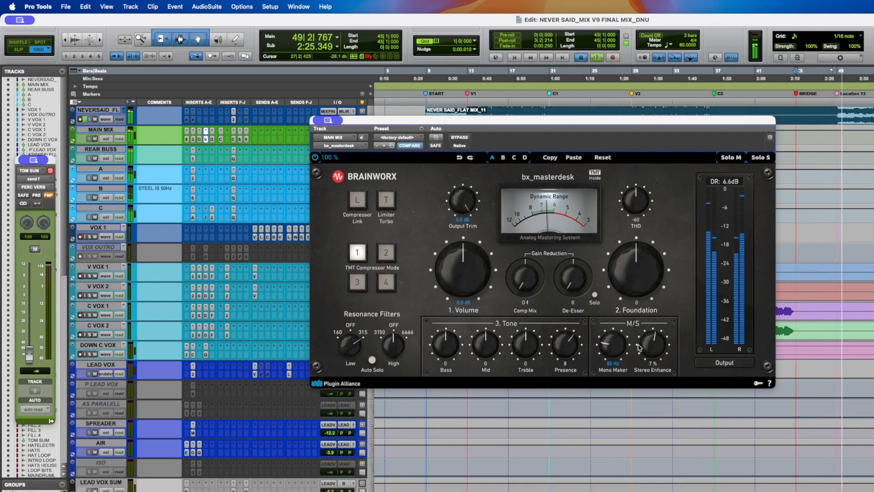
key(space)
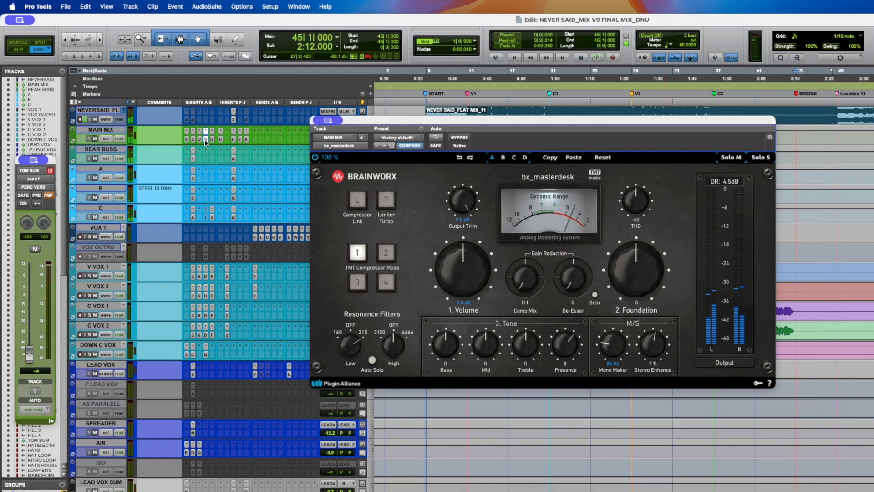
click(203, 139)
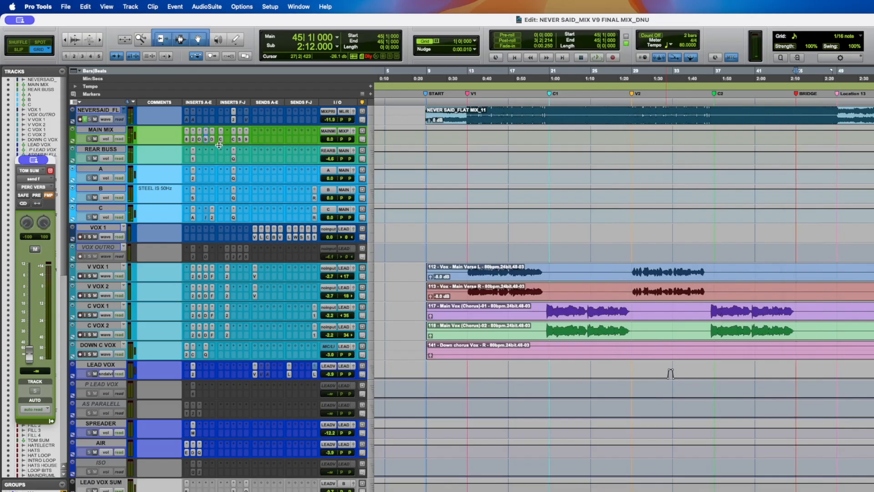
- Save the session and play the bass tracks from bar 60
scroll(225, 146, down, 15)
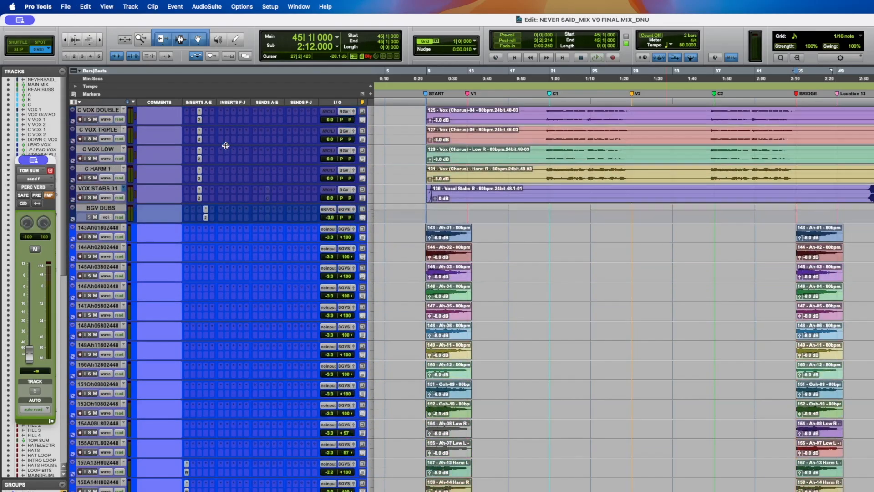
scroll(255, 197, down, 20)
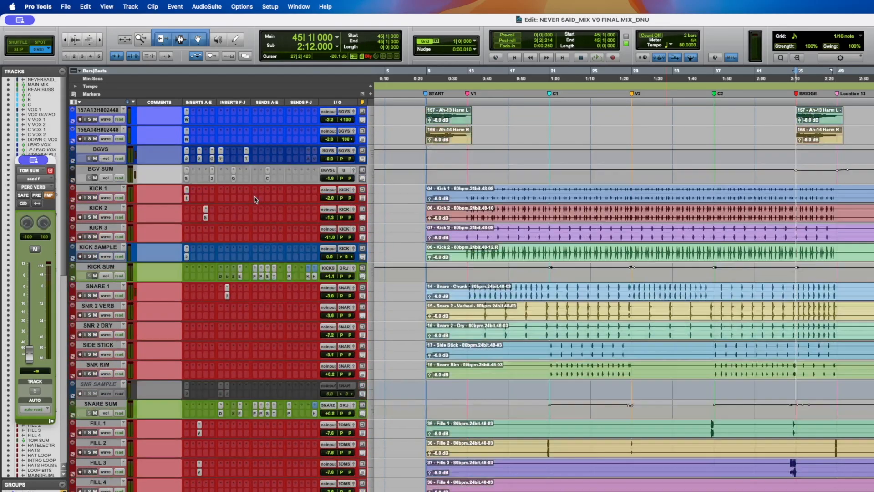
scroll(256, 199, down, 10)
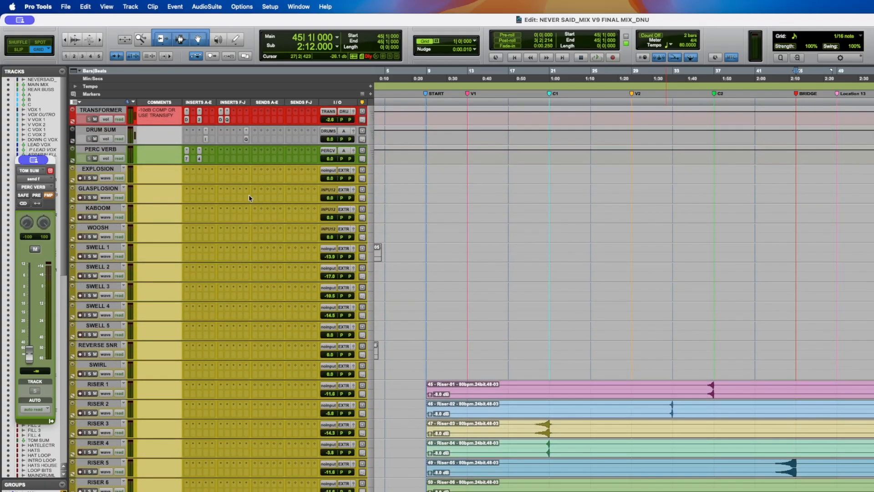
scroll(250, 198, down, 5)
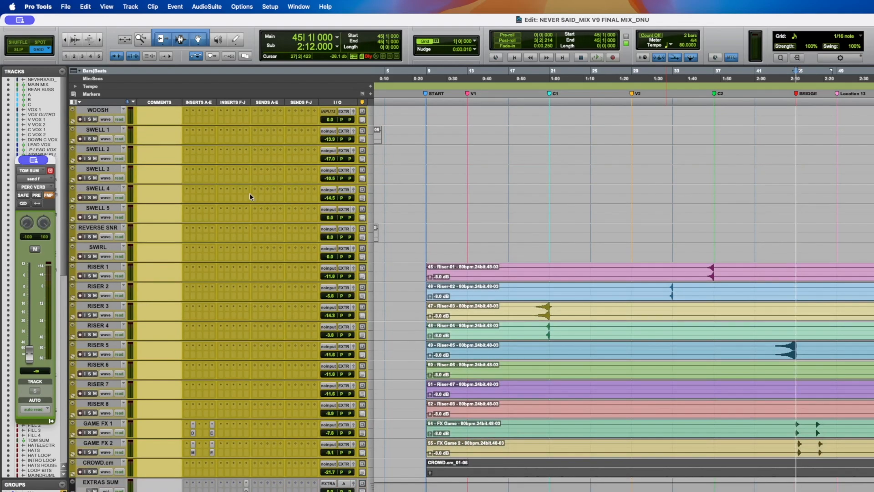
scroll(253, 196, down, 7)
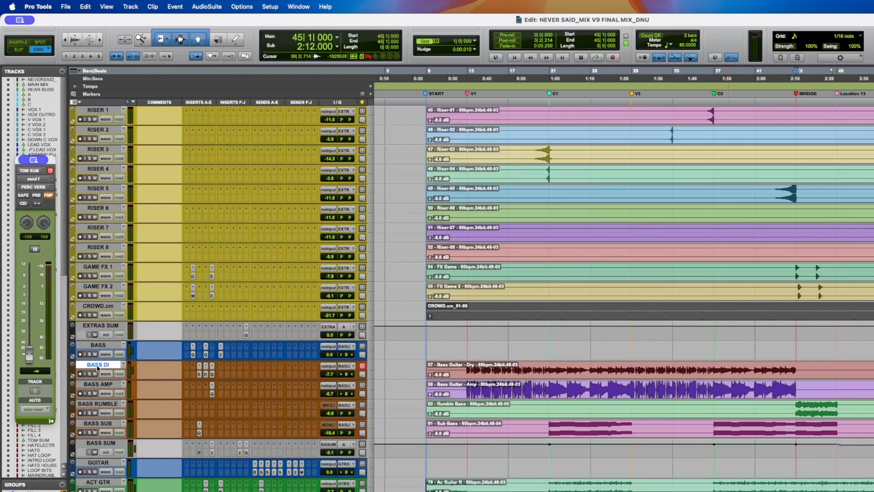
click(873, 370)
key(super+s)
key(space)
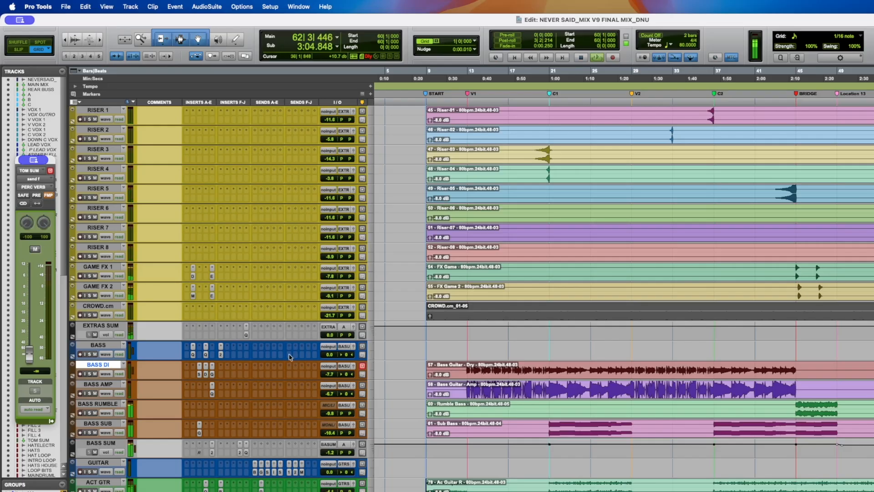
- Browse the drum tracks during playback, then stop and save the session
scroll(684, 374, up, 12)
scroll(684, 373, up, 15)
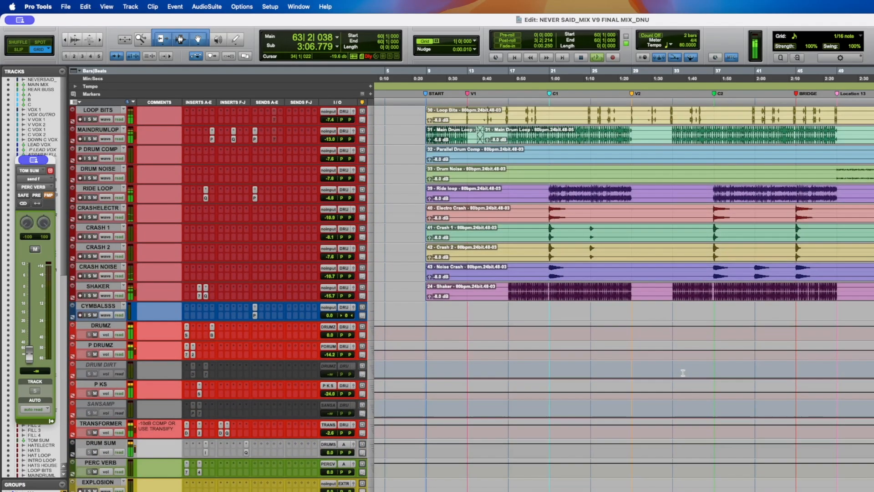
scroll(684, 375, down, 15)
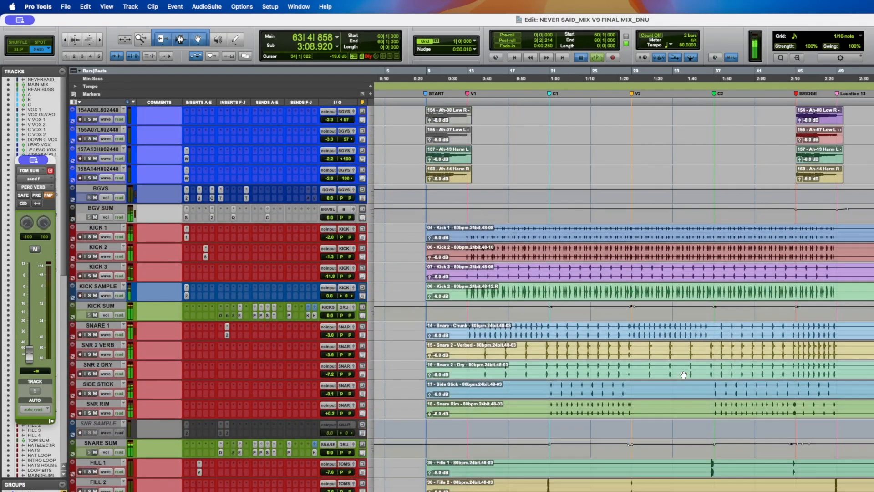
key(space)
key(super+s)
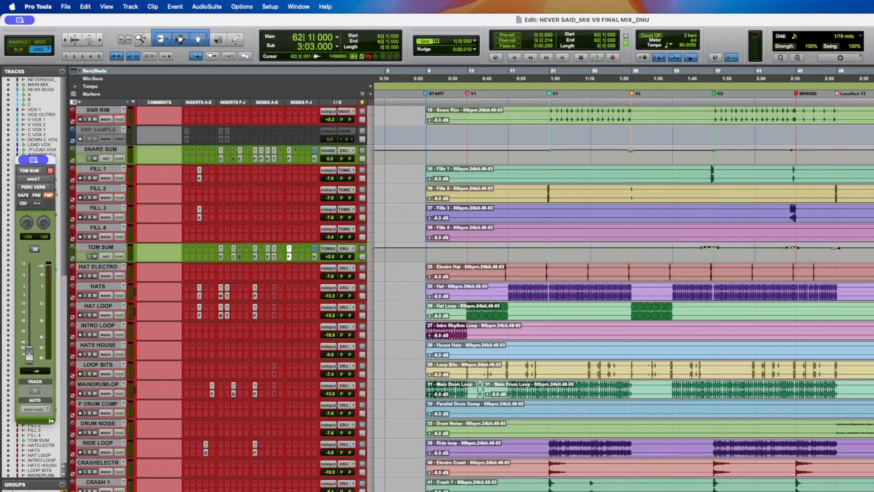
- Play the bass from bar 21 while toggling the solos of BASS SUB, BASS AMP and BASS DI, then stop
scroll(622, 299, down, 20)
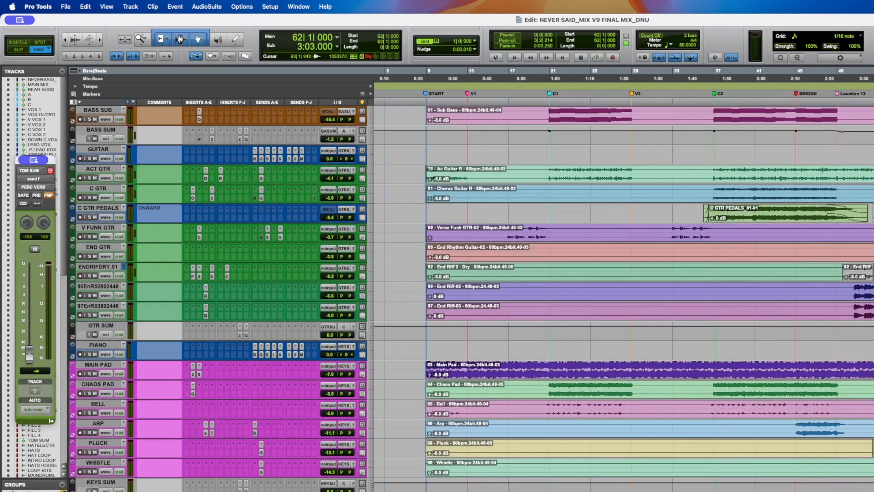
scroll(622, 298, up, 15)
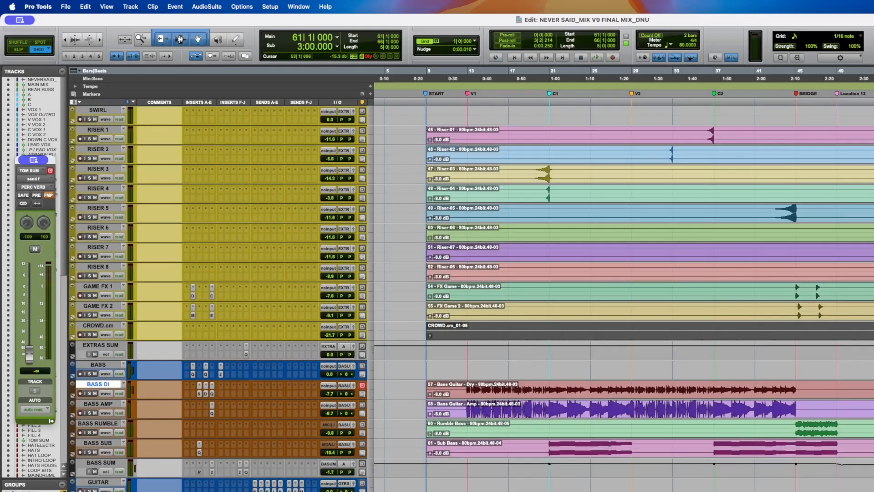
click(549, 426)
click(90, 452)
key(space)
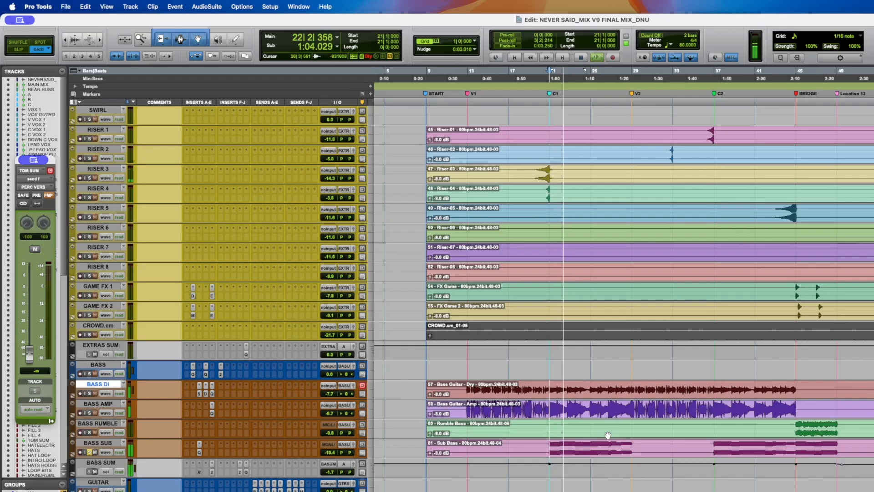
click(88, 414)
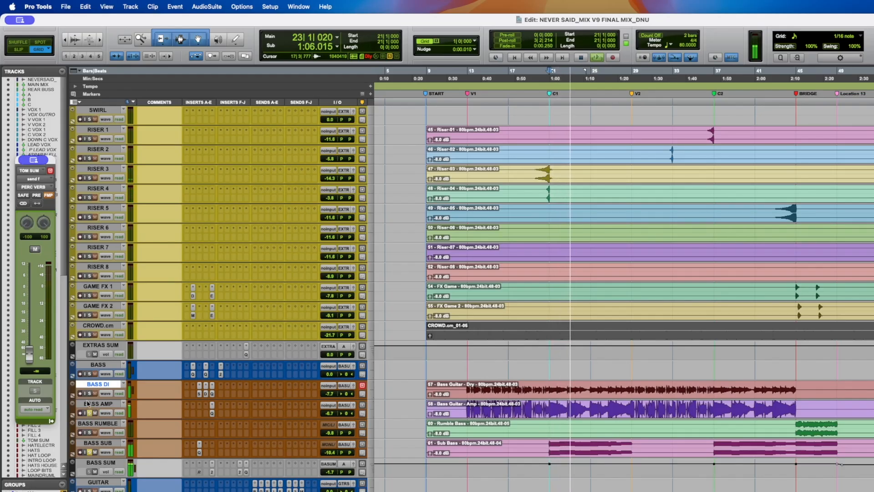
click(90, 394)
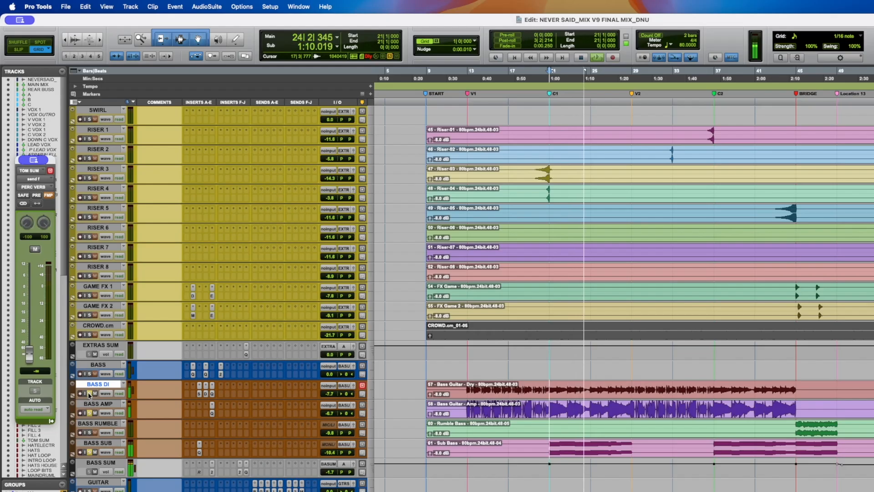
key(space)
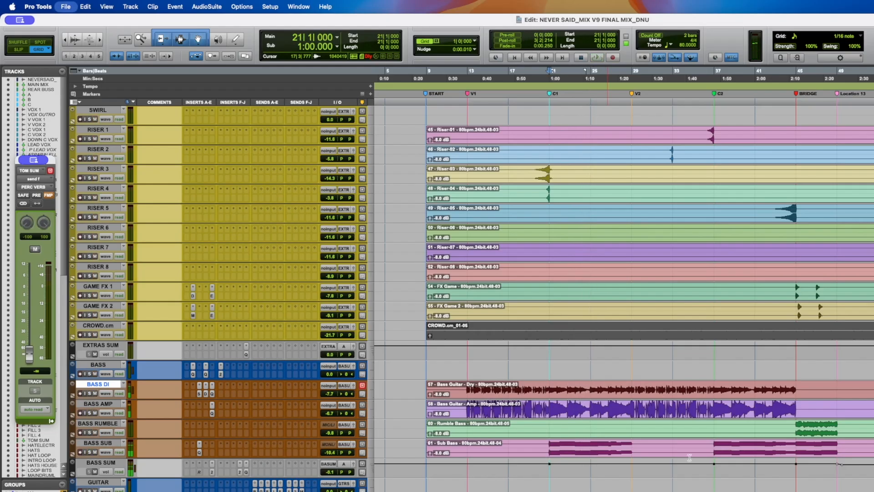
- Unsolo BASS AMP, save, play from bar 44 and open the Pro-Q 4 insert on BASS SUB, then stop
click(796, 438)
click(90, 414)
key(super+s)
key(space)
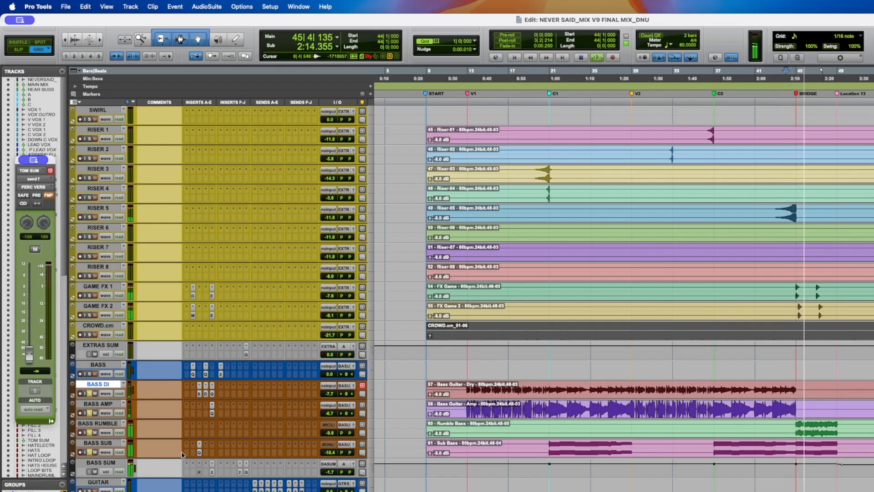
click(199, 453)
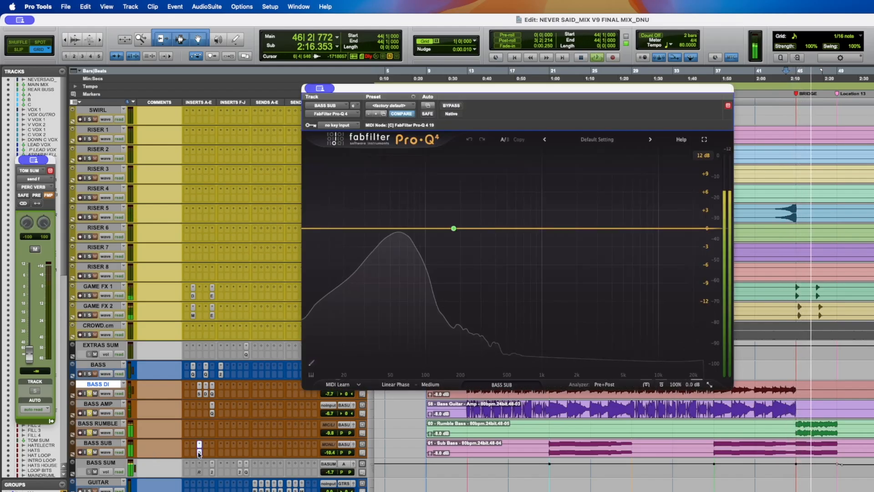
click(199, 453)
click(199, 453)
key(space)
- Switch BASS SUB's track view to an automation lane, play from bar 26, stop and save the session
click(105, 452)
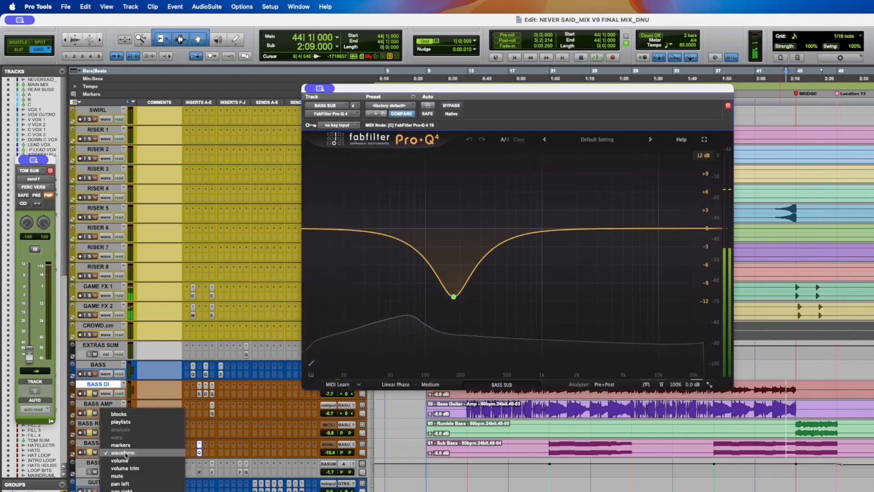
click(205, 491)
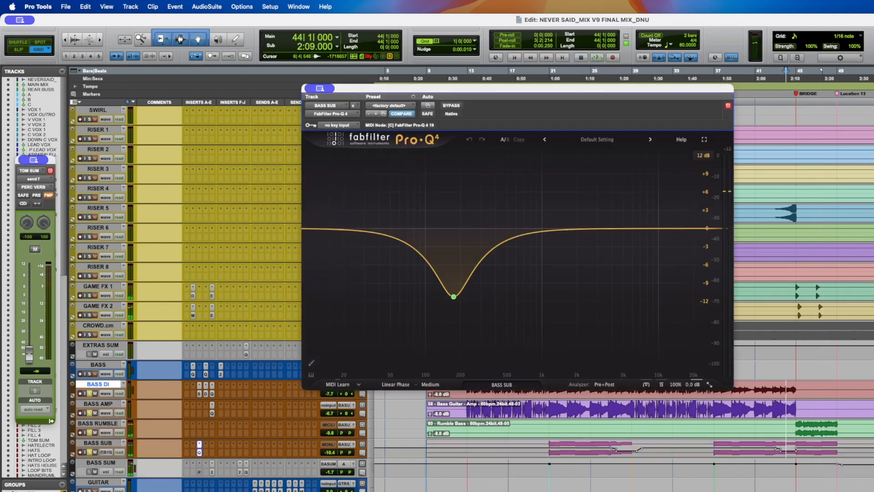
click(603, 450)
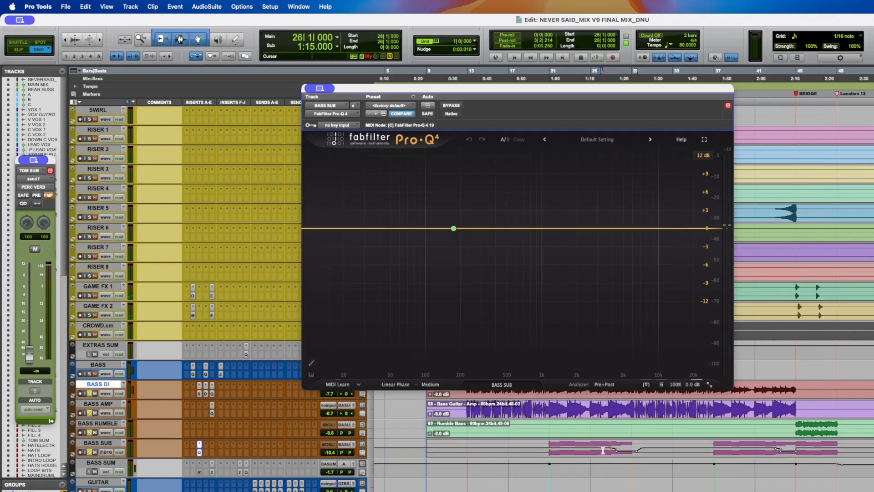
key(space)
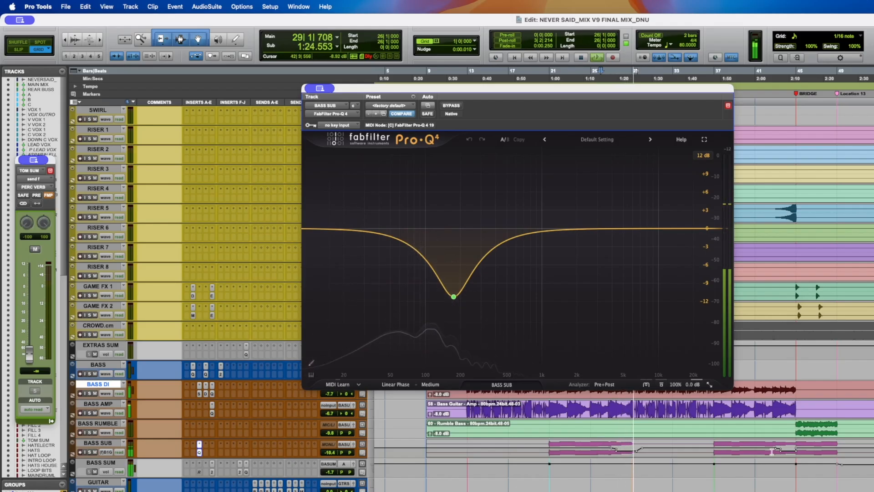
key(space)
key(super+s)
- Move the Pro-Q 4 window up and try to play BASS SUB from bar 27, dismissing the CPU power alerts
click(771, 453)
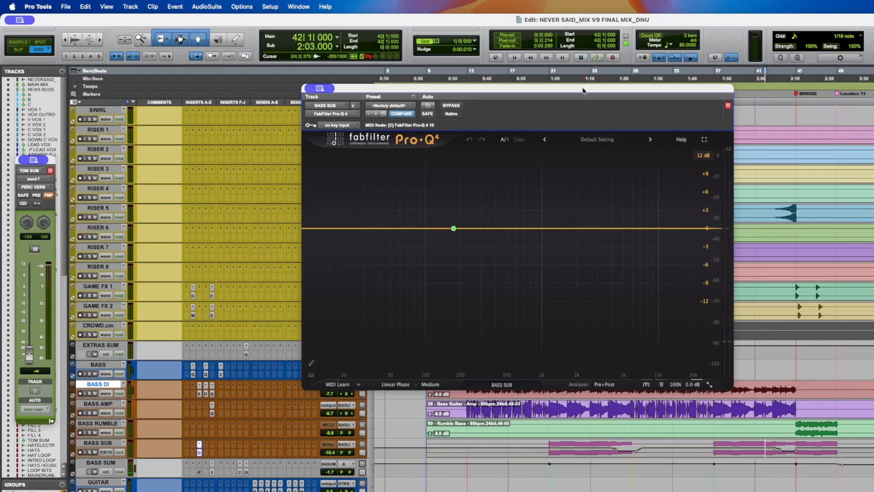
click(610, 428)
scroll(610, 425, down, 3)
scroll(611, 425, right, 5)
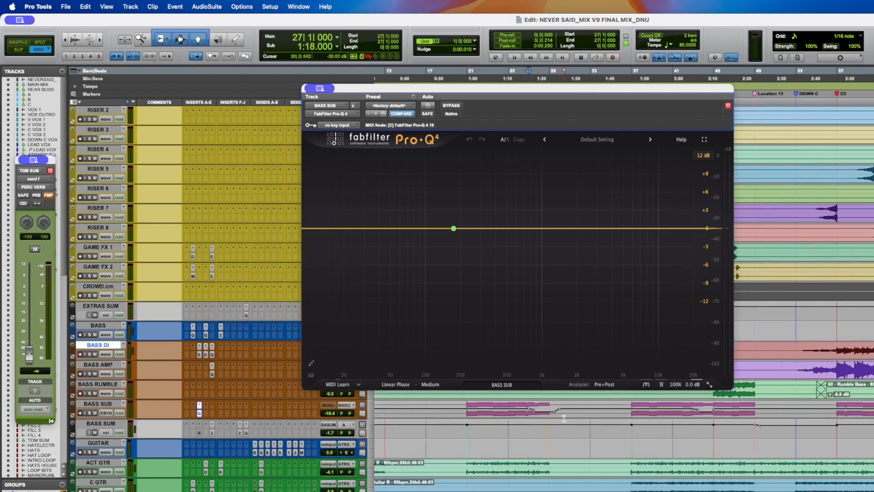
drag(357, 91, 343, 57)
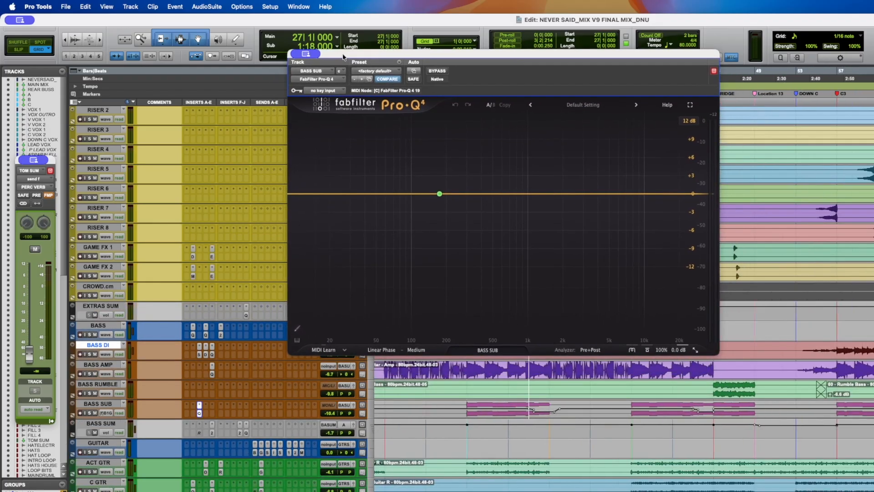
key(t)
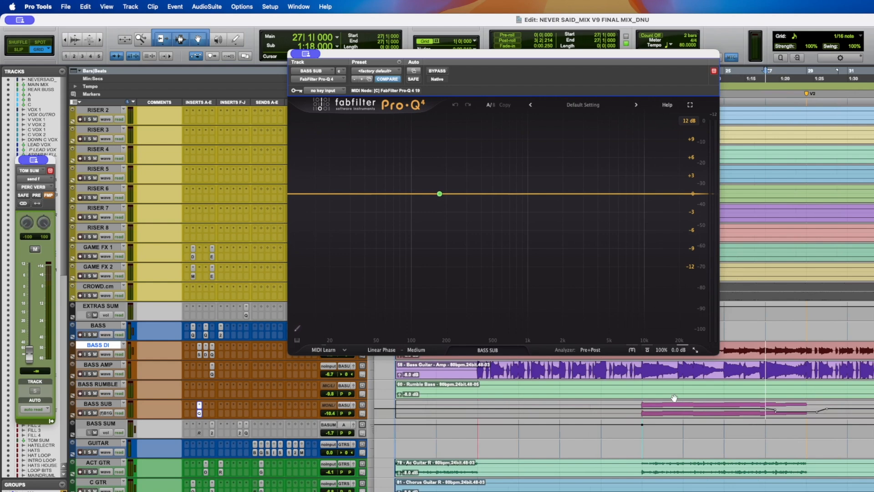
key(space)
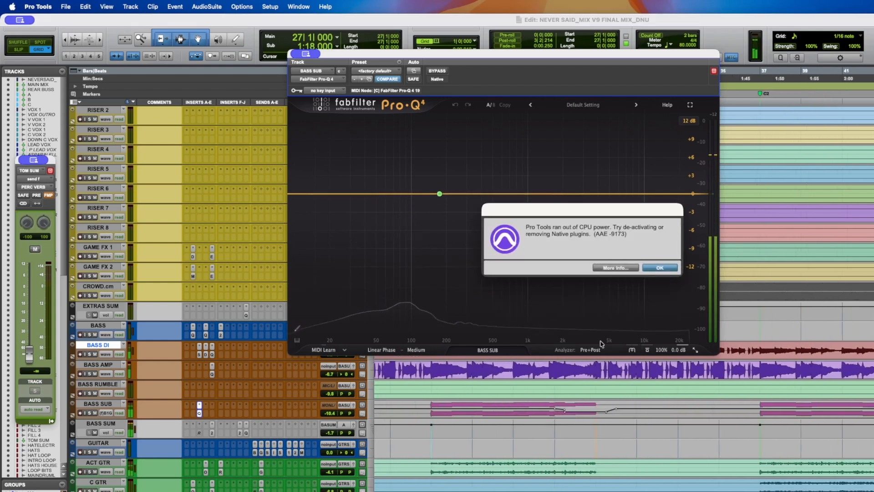
key(Return)
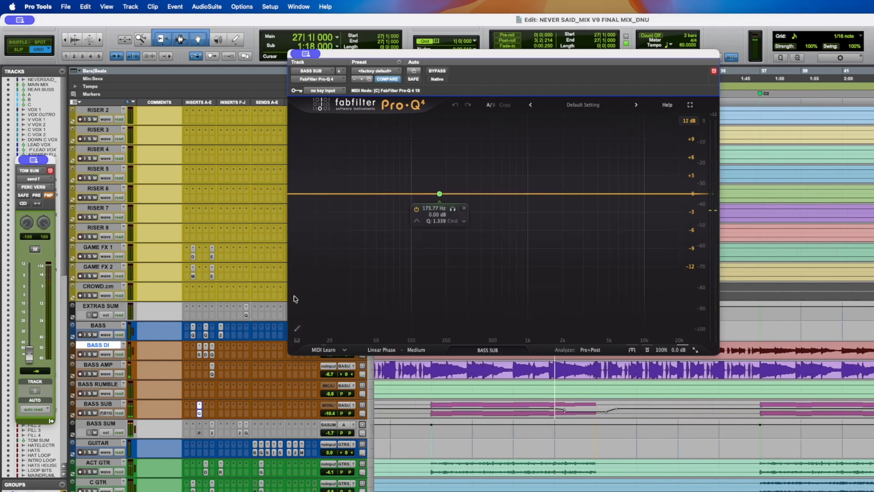
key(space)
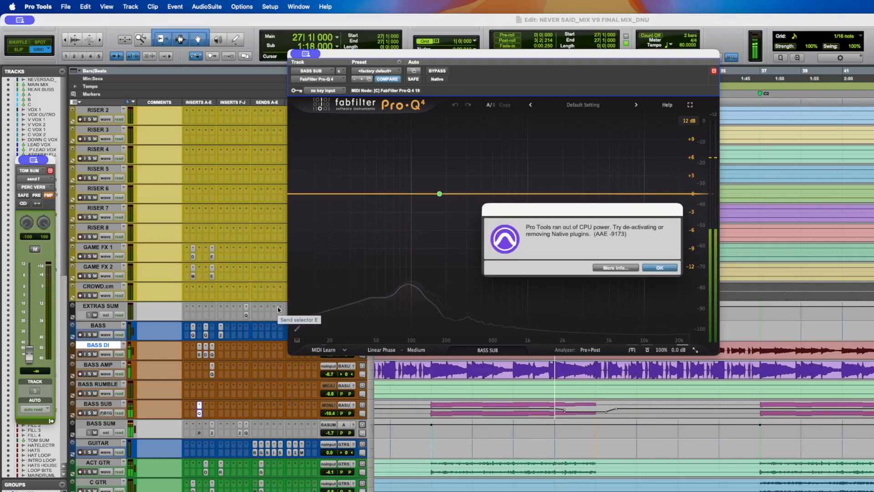
key(Return)
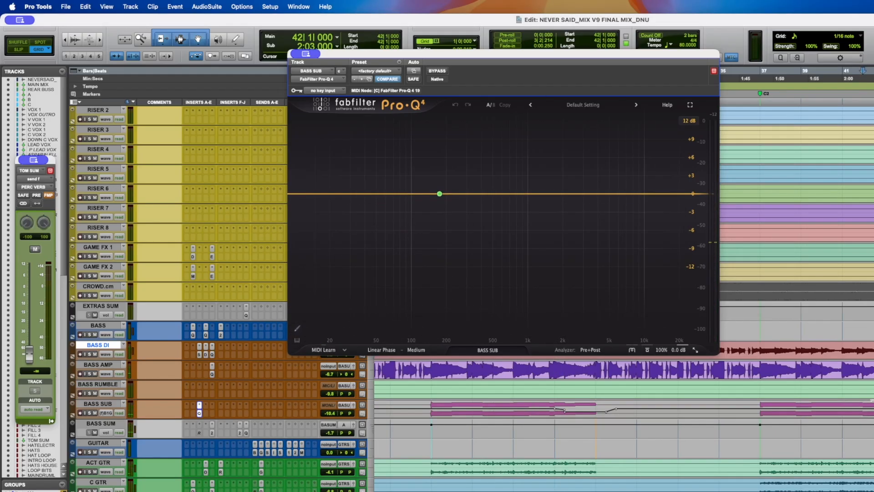
drag(873, 410, 870, 410)
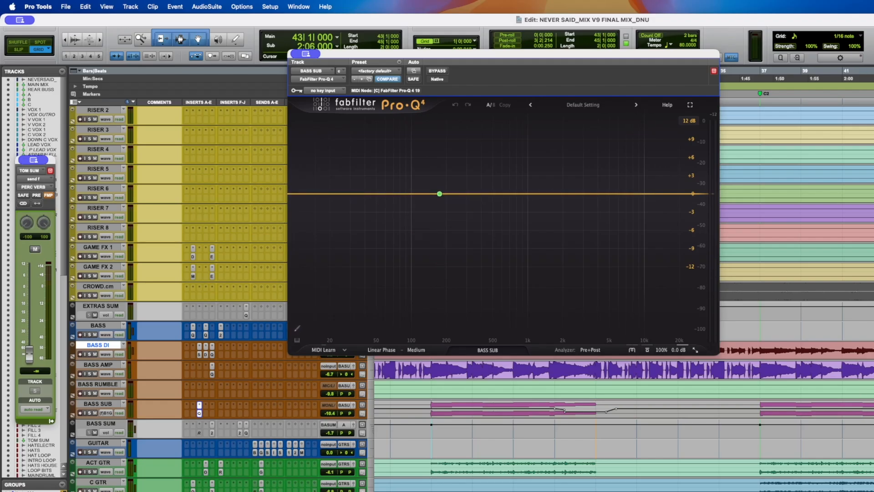
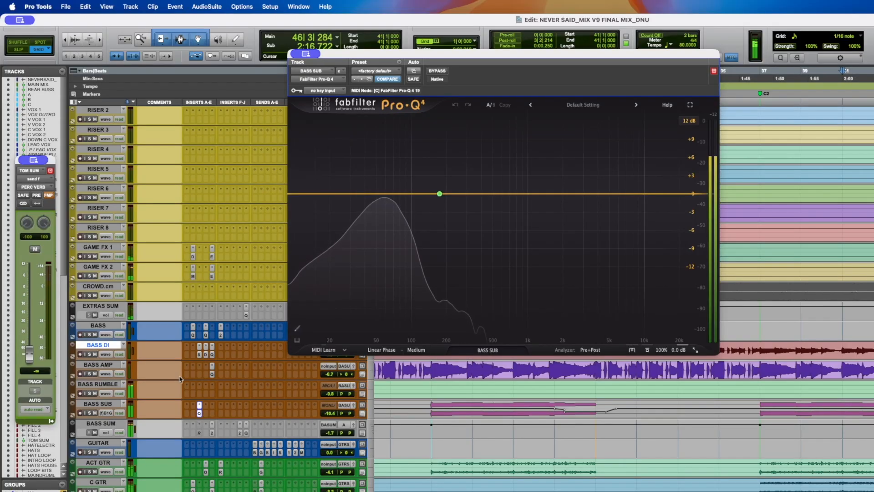
- Stop playback, close the Pro-Q 4 window on BASS SUB and save the session
key(space)
click(199, 416)
key(super+s)
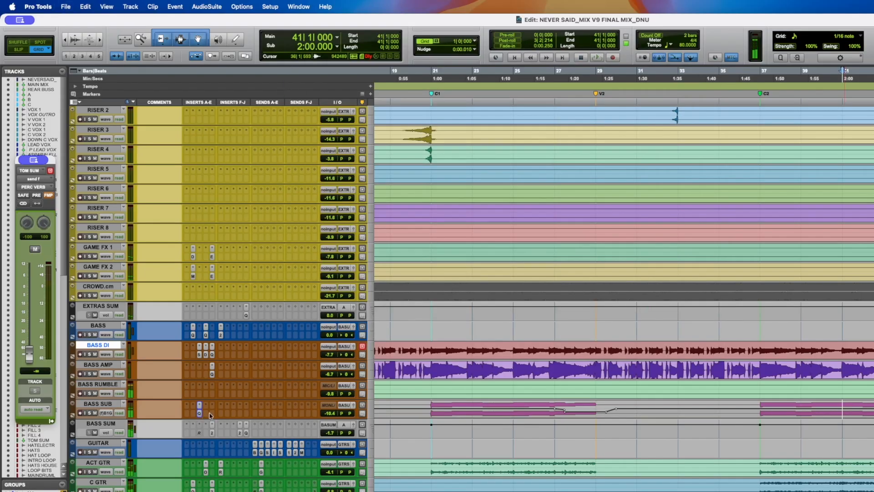
- Switch to Slip mode, zoom in around bar 21 on the BASS SUM lane and play from just before bar 21
key(r)
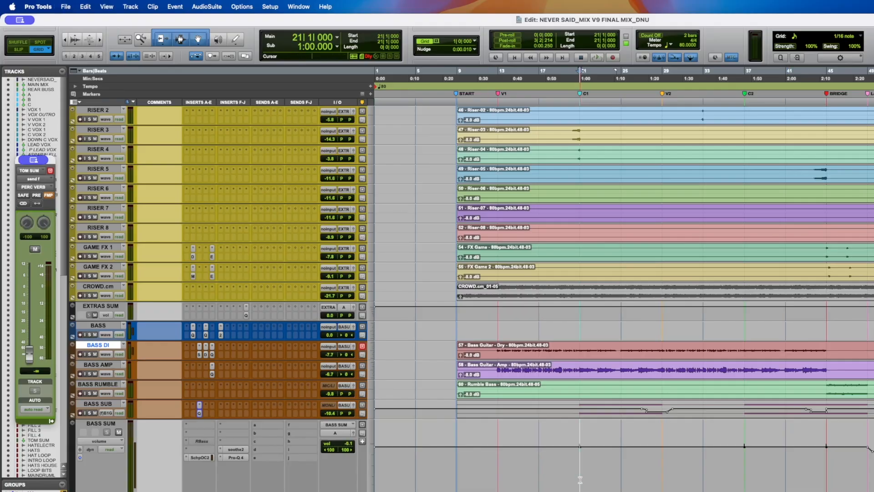
key(t)
key(t)
key(t)
key(t)
key(t)
key(t)
key(t)
key(t)
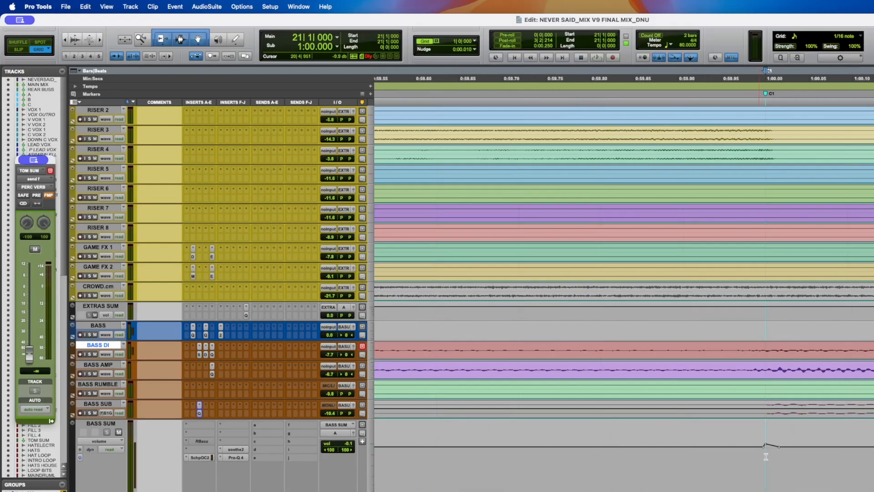
click(766, 445)
key(F2)
click(615, 459)
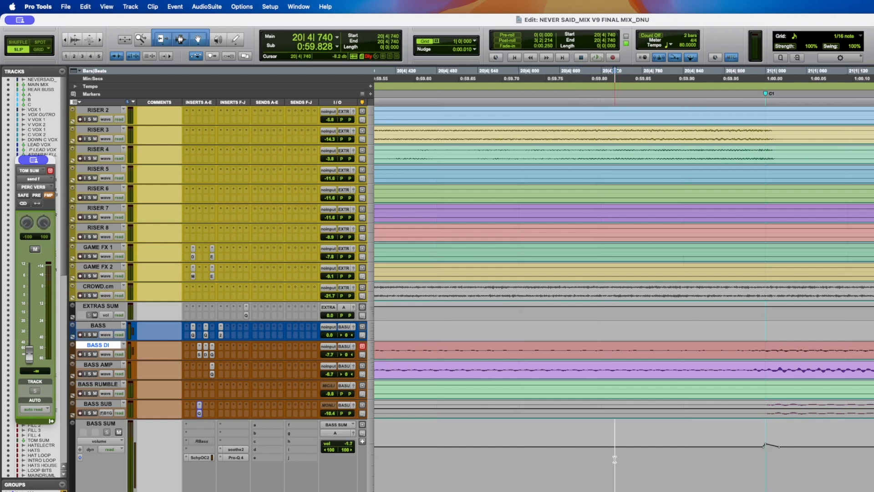
key(alt+a)
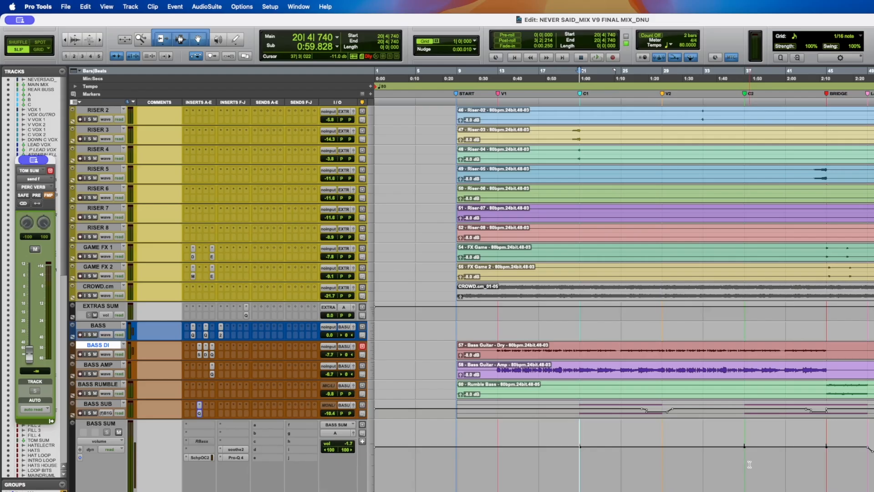
click(574, 460)
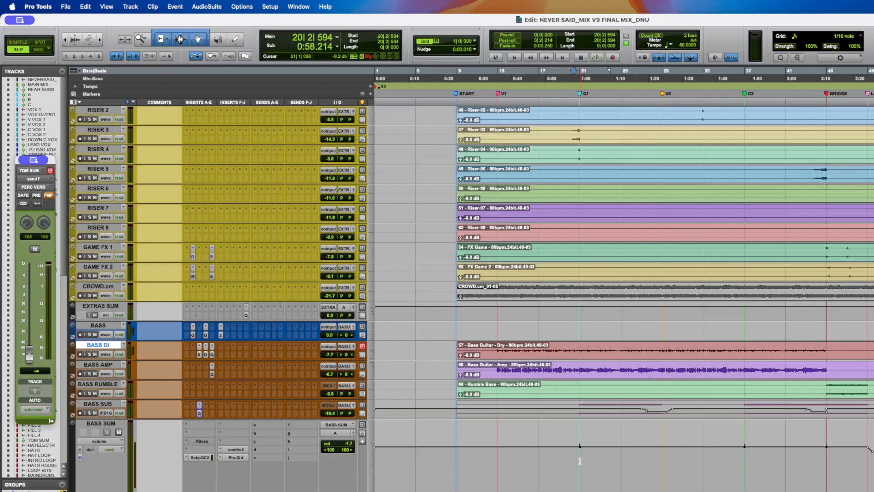
key(space)
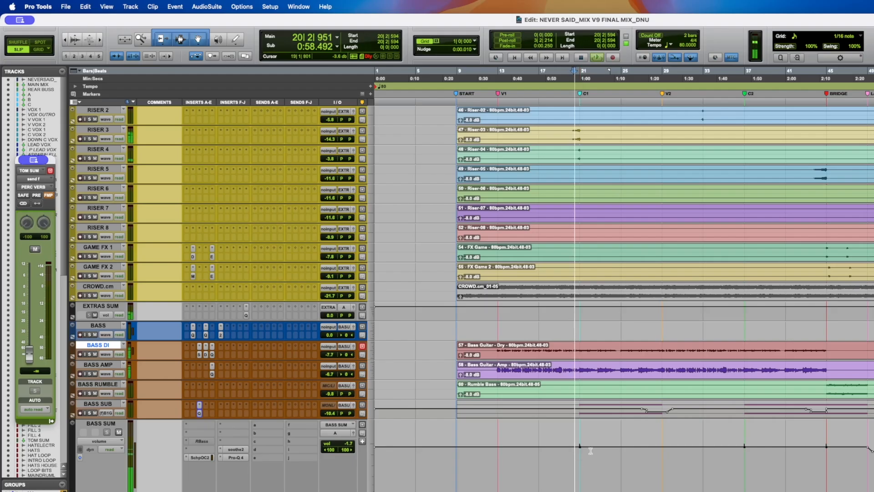
- Stop playback, place the cursor at bar 48 and save the session
scroll(589, 451, down, 5)
scroll(590, 450, right, 2)
scroll(592, 452, down, 1)
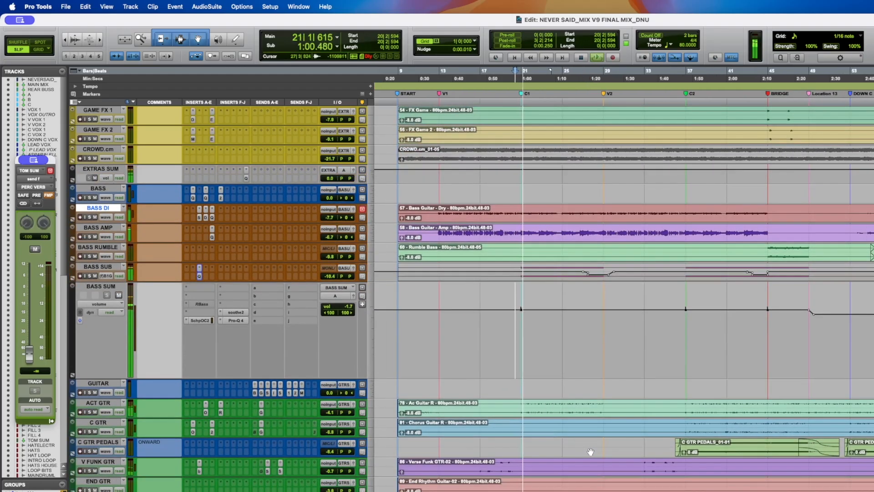
scroll(610, 442, up, 4)
scroll(610, 442, up, 3)
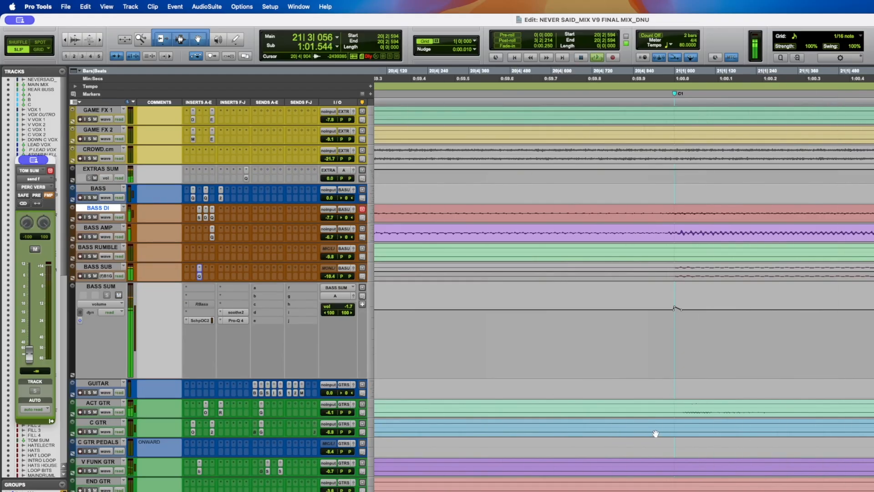
key(space)
scroll(656, 434, down, 7)
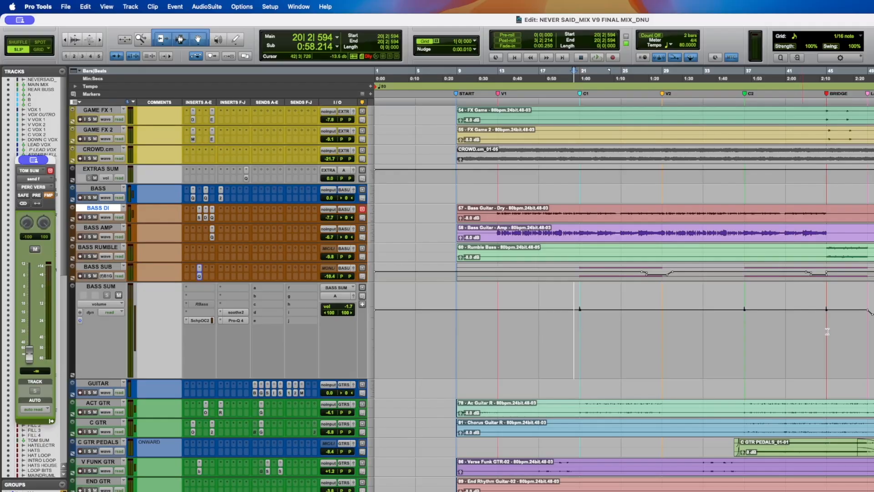
click(858, 330)
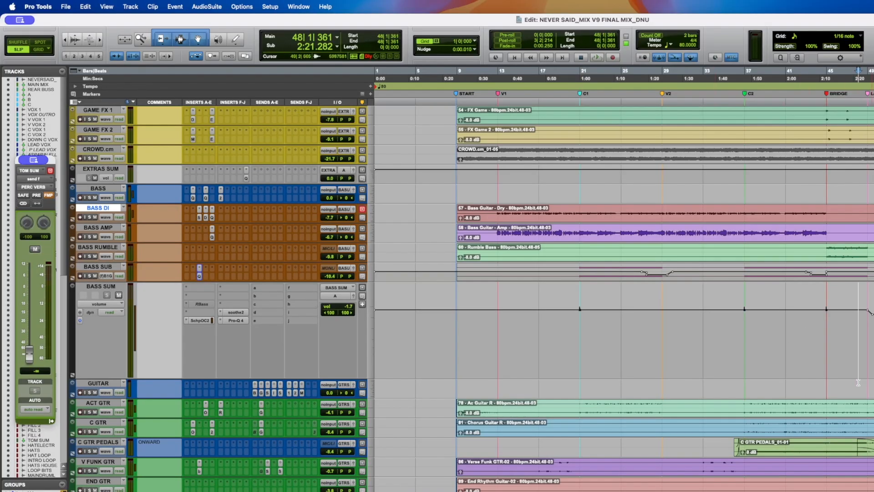
key(ctrl+alt+super+bracketleft)
key(super+s)
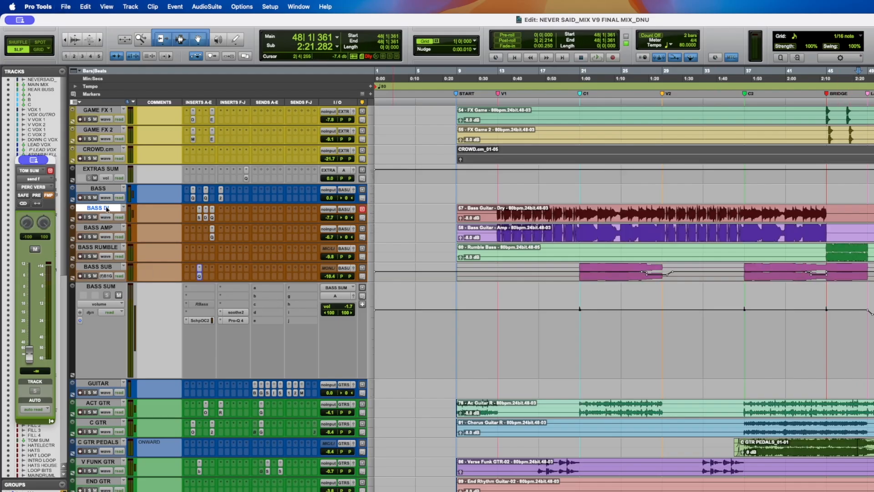
- Open the Scheps Omni Channel 2 insert on BASS SUM and play from bar 37, then stop
click(199, 321)
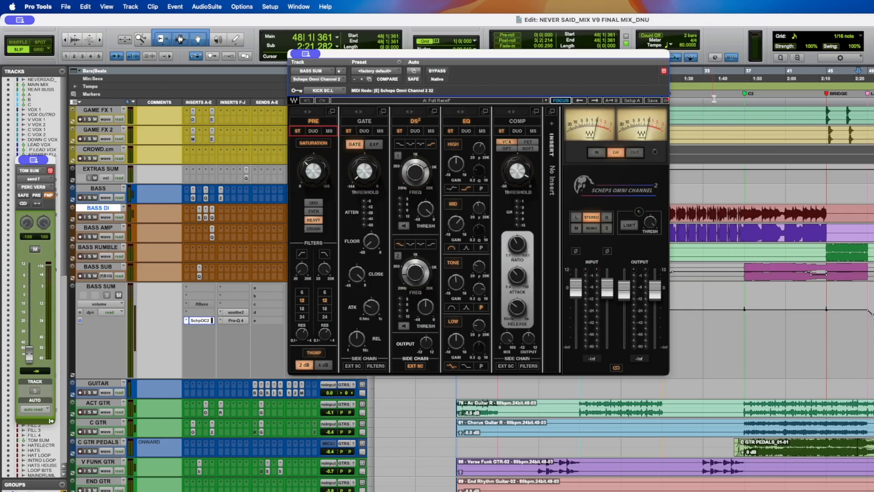
click(744, 101)
key(space)
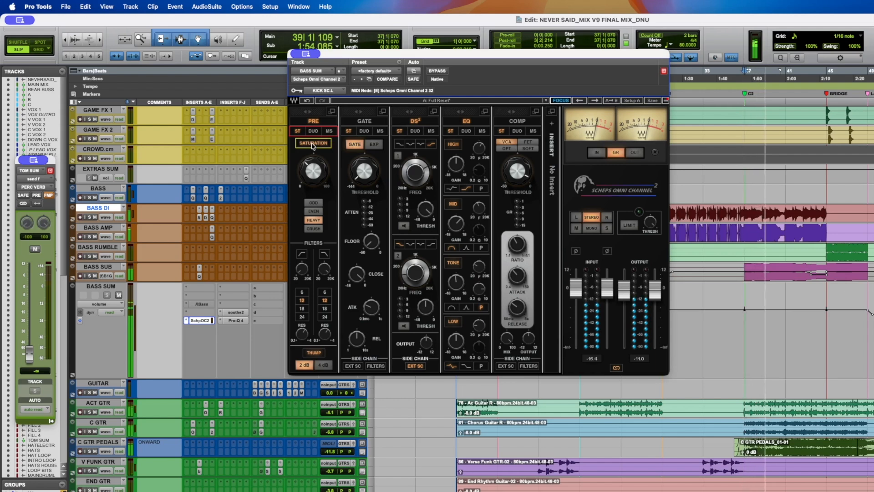
key(space)
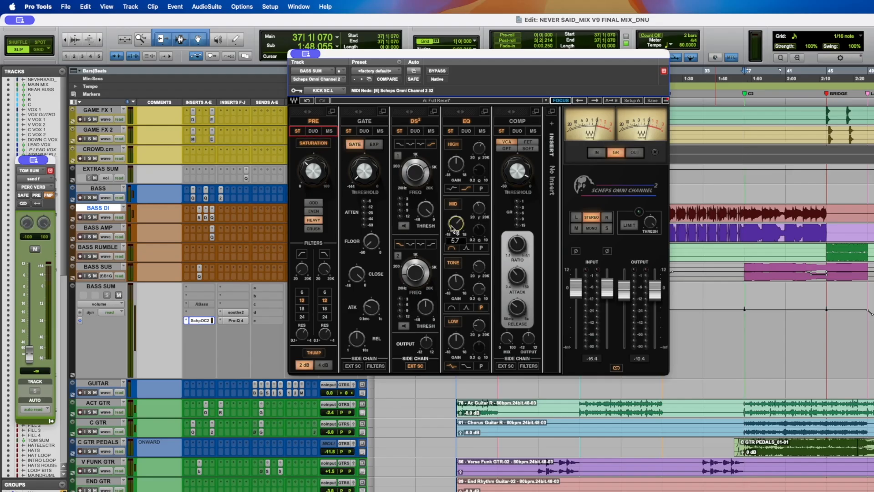
- Nudge the Scheps Omni Channel mid, tone and low EQ gains, then play while toggling the plug-in bypass
drag(482, 210, 482, 209)
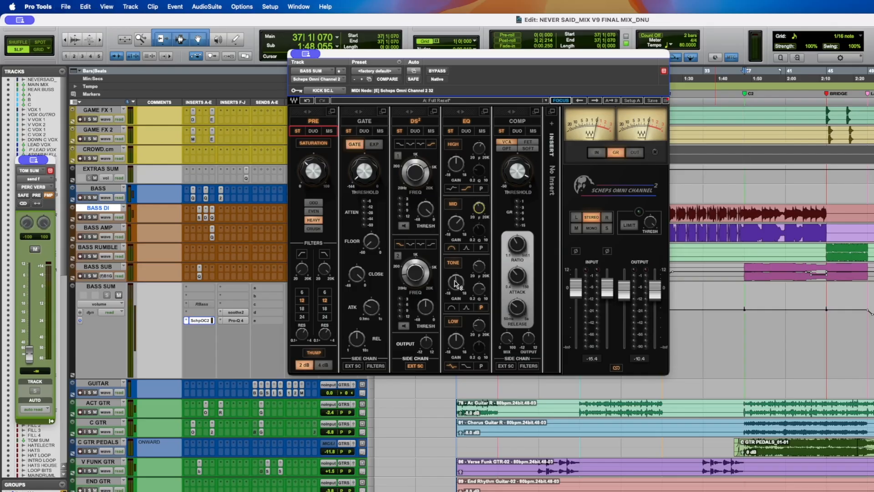
drag(482, 269, 482, 267)
click(457, 341)
key(space)
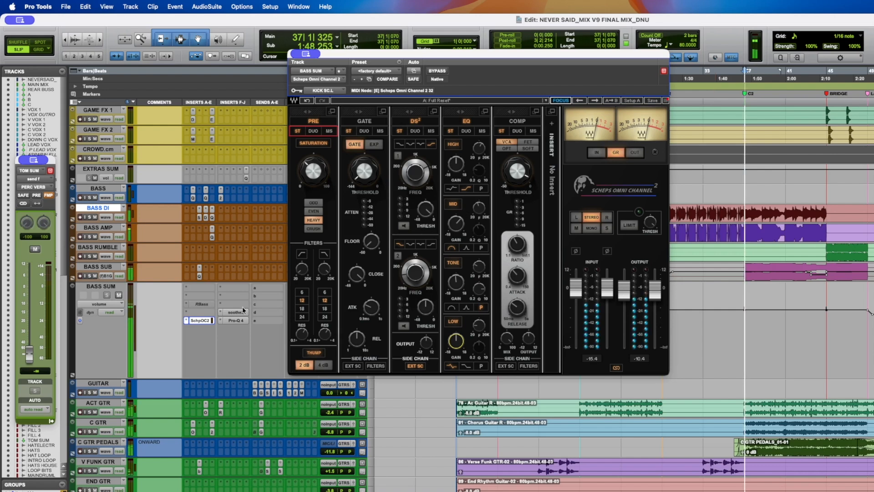
click(437, 71)
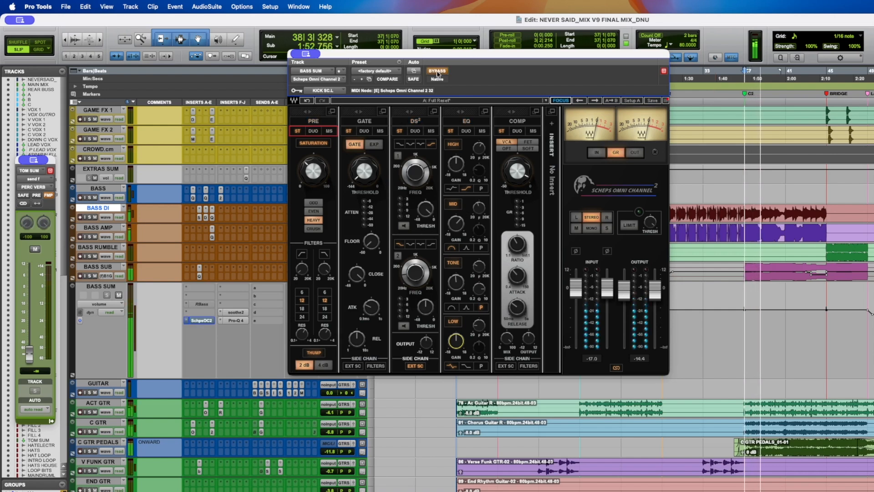
click(437, 71)
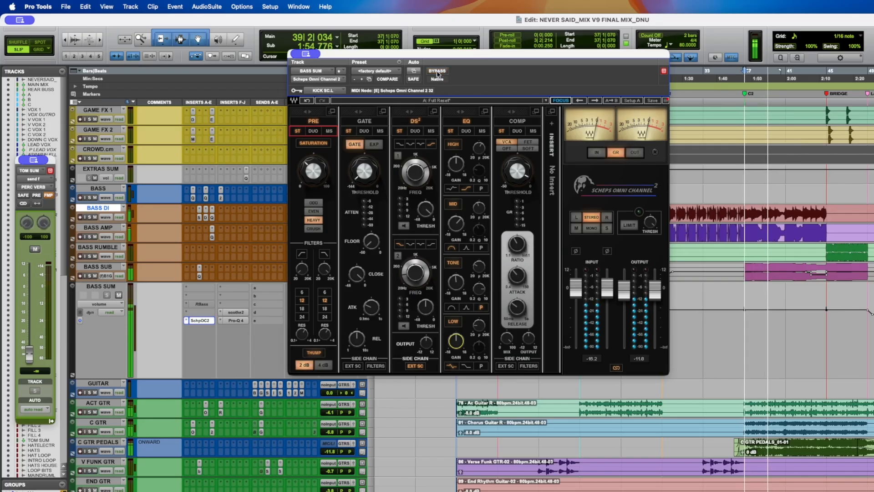
key(space)
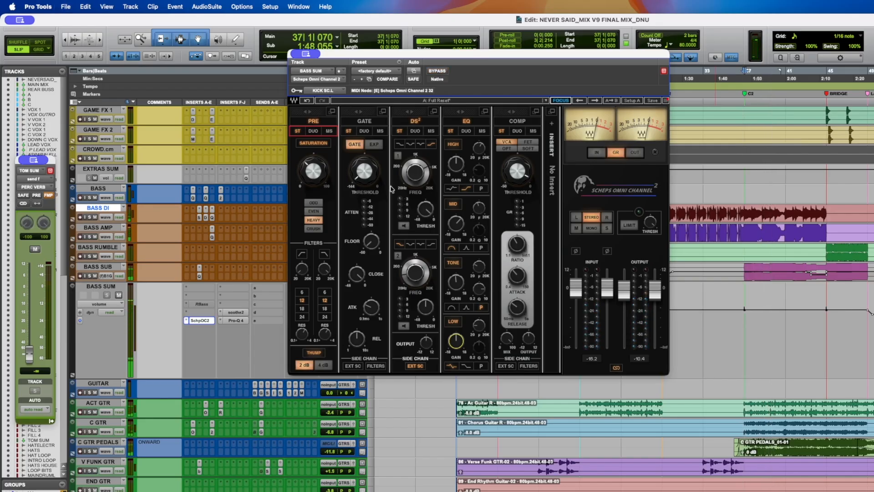
- Switch between the soothe2 and Scheps Omni Channel 2 inserts on BASS SUM while playing, then stop
click(237, 312)
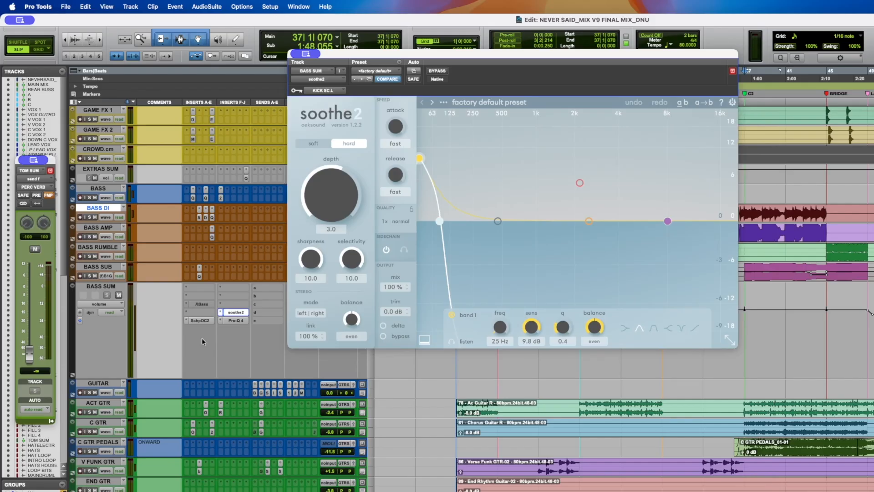
click(202, 320)
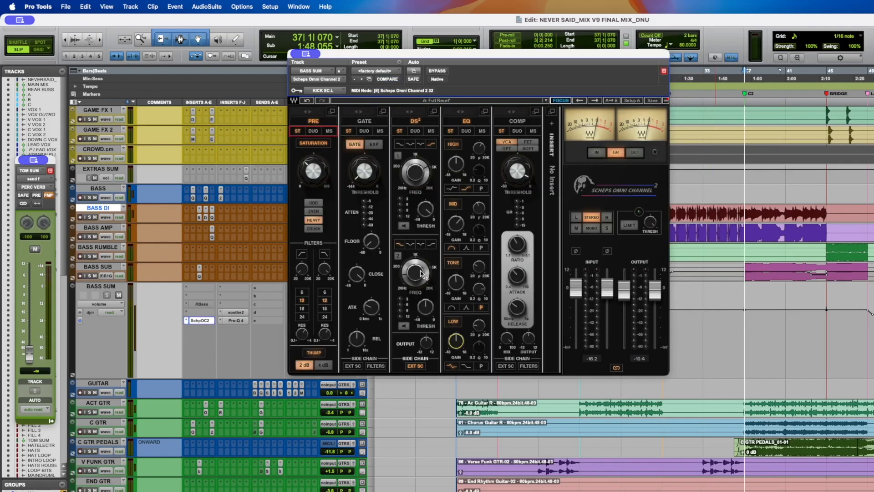
click(234, 312)
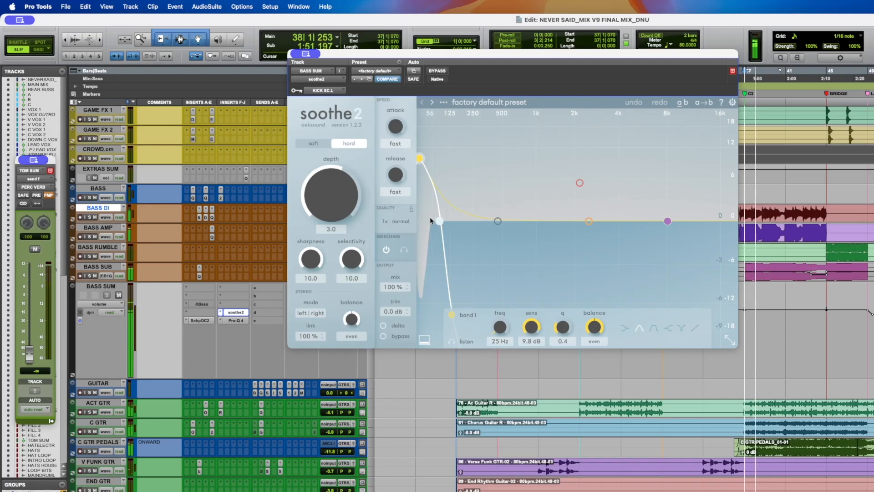
key(space)
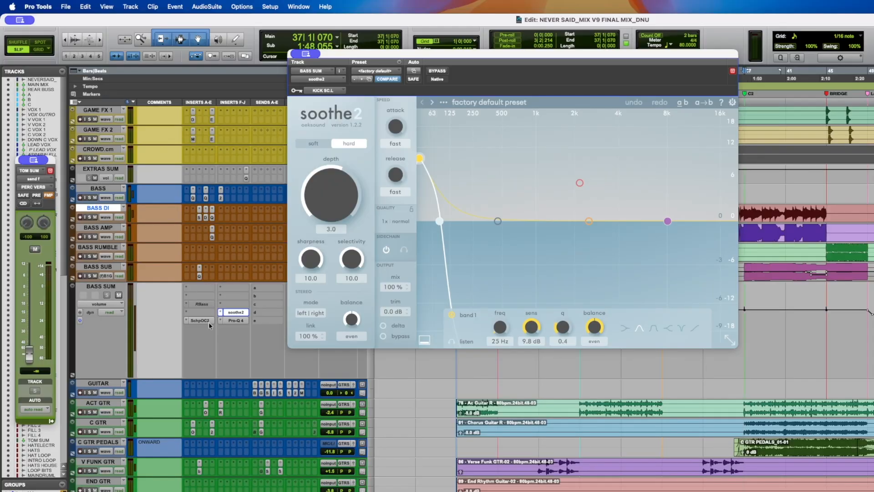
- Reopen Scheps Omni Channel 2, move its window aside, compare with soothe2 while playing, then close and stop
click(208, 321)
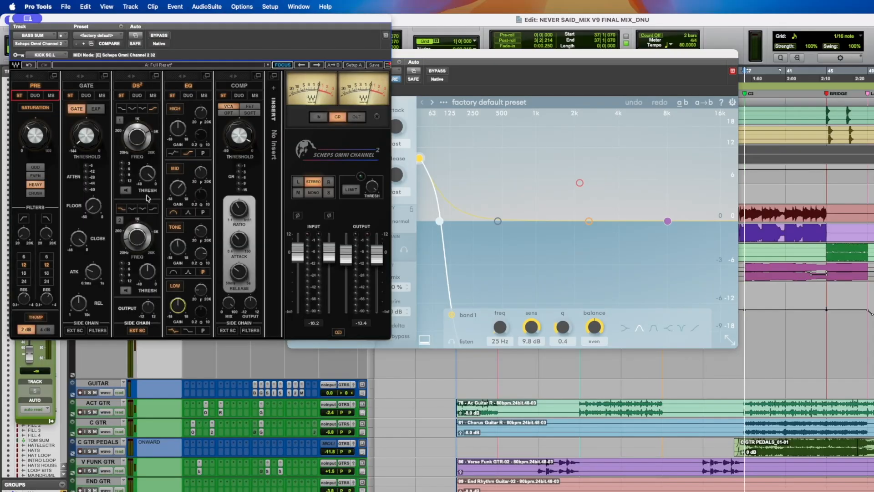
drag(68, 28, 696, 51)
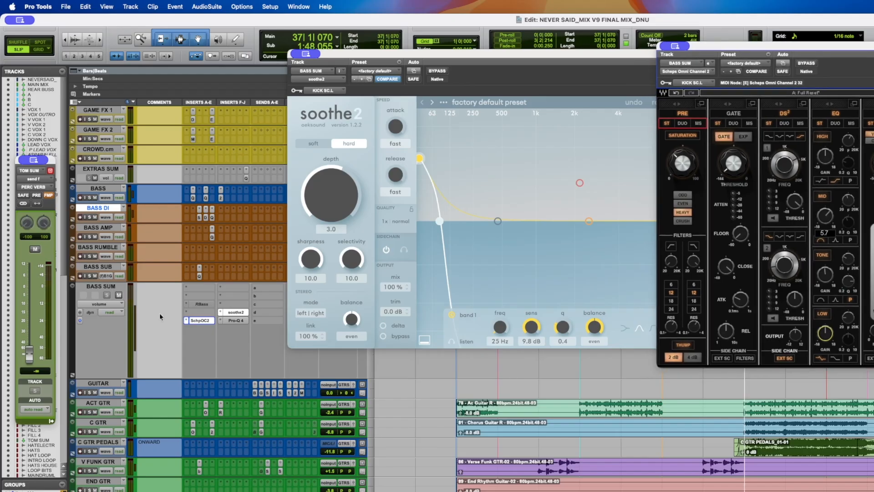
click(208, 321)
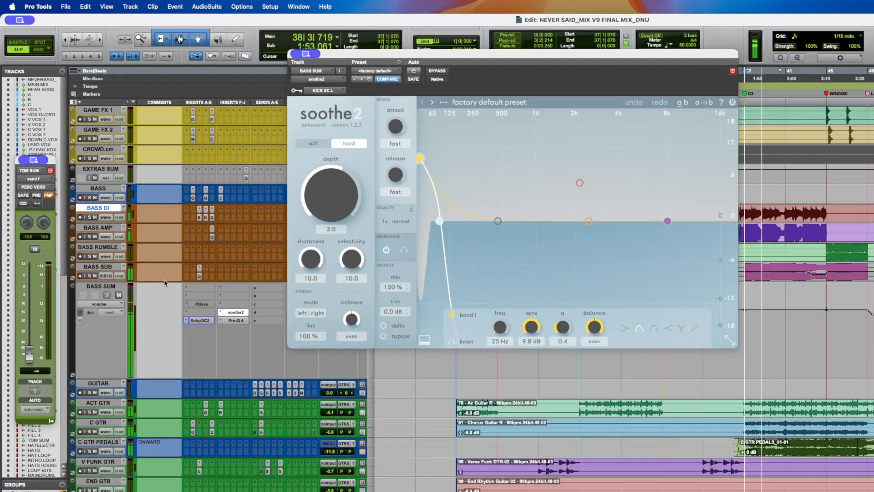
click(239, 313)
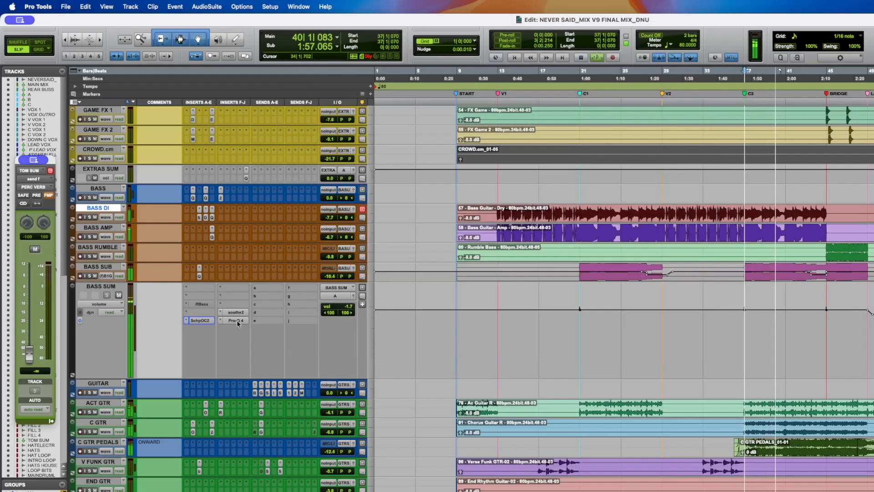
key(space)
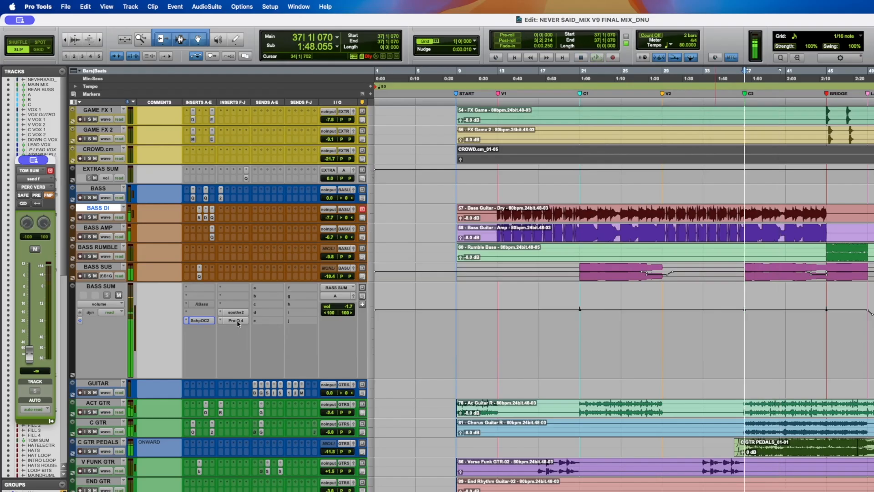
- Try bell boosts near 77 Hz and 928 Hz in BASS SUM's Pro-Q 4, delete both bands and close it
click(237, 320)
mouse_move(330, 197)
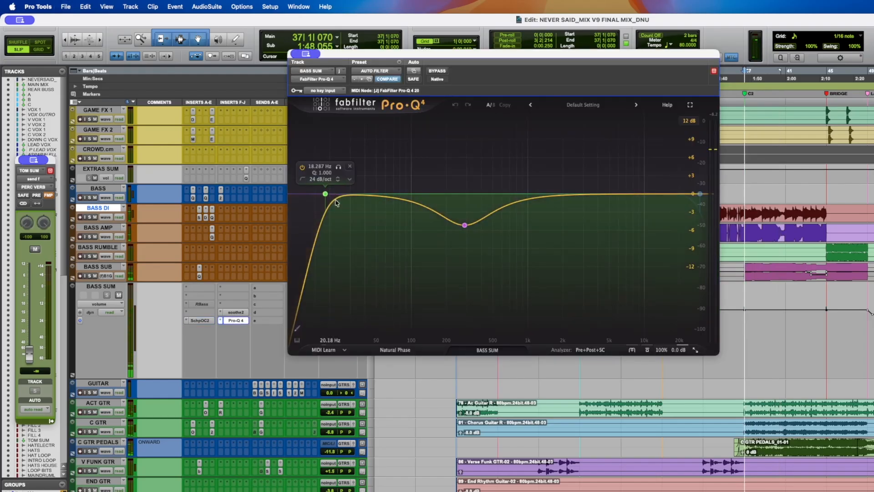
mouse_move(464, 224)
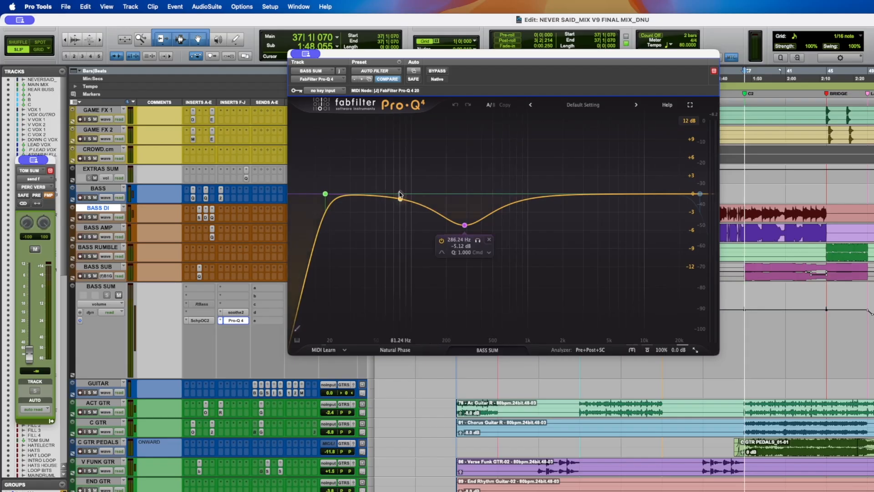
drag(400, 195, 399, 175)
click(531, 197)
drag(531, 197, 525, 174)
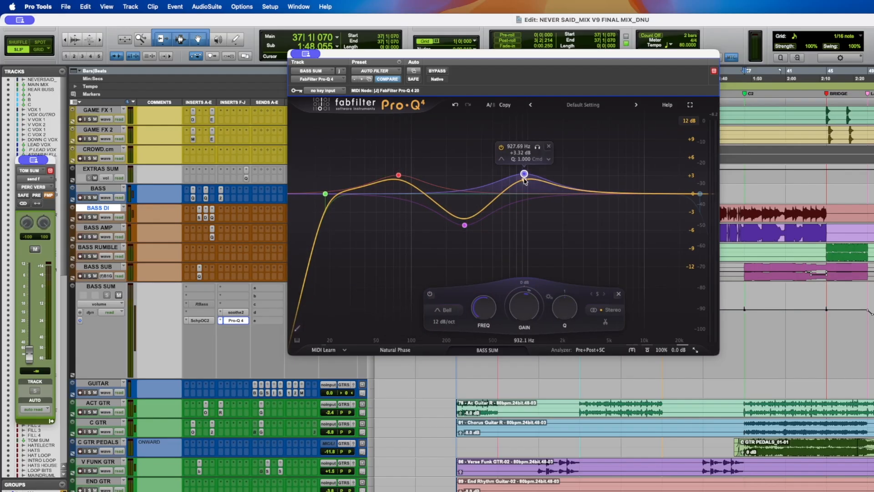
click(549, 148)
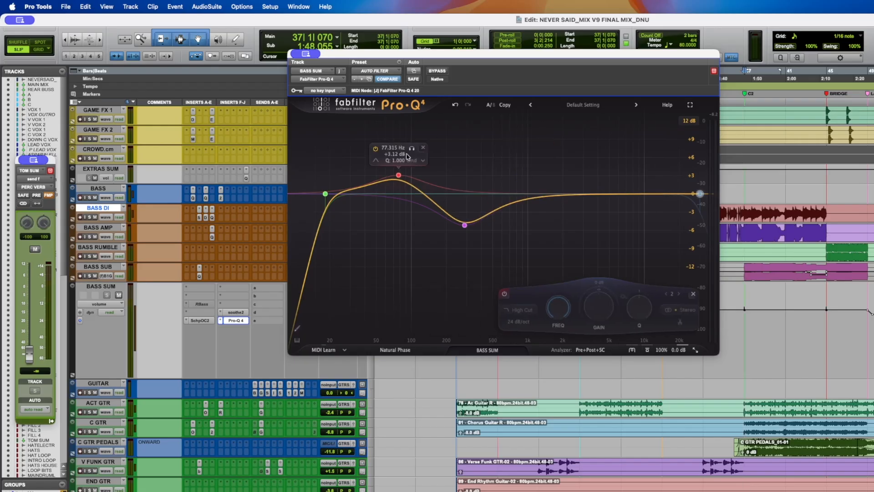
click(423, 148)
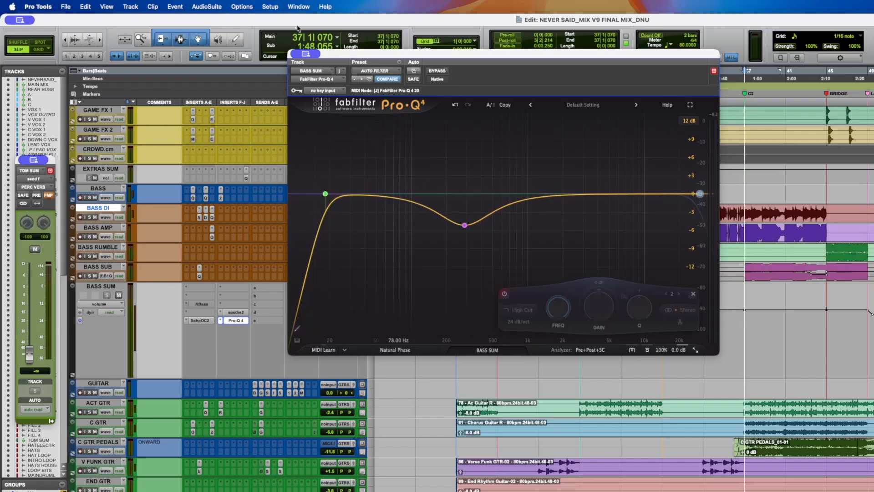
click(243, 320)
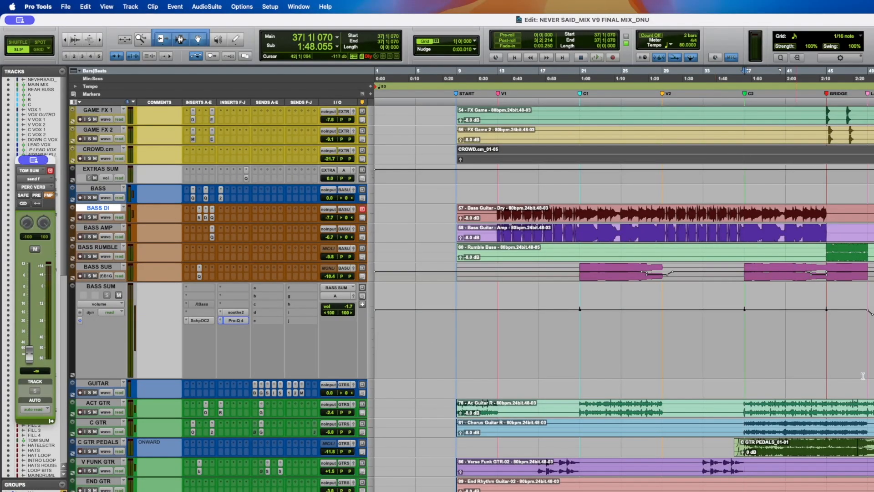
- Shrink the BASS SUM track back to a small height and save the session
drag(853, 337, 873, 337)
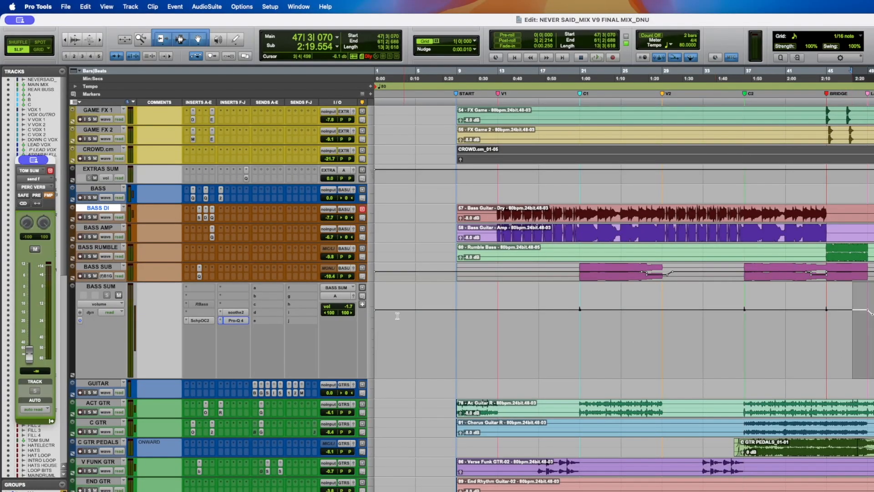
key(ctrl+Down)
key(ctrl+Down)
key(super+s)
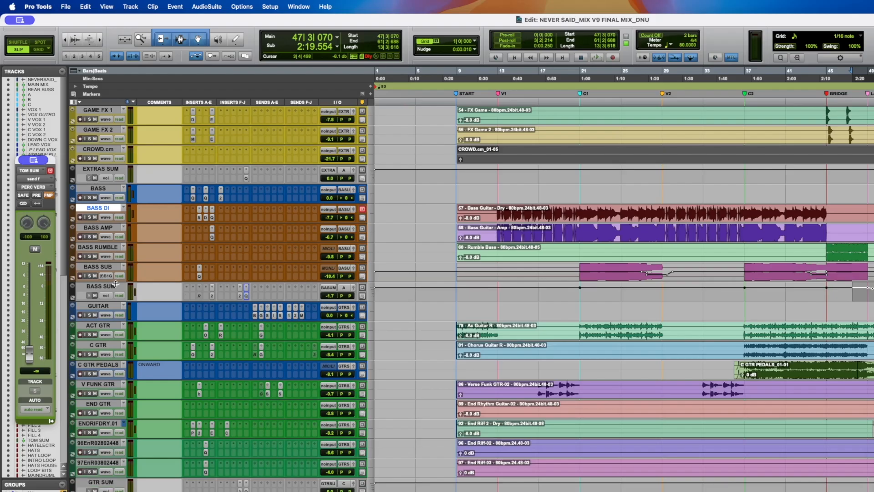
- Place the playhead at bar 37 on the ACT GTR track, solo ACT GTR and play it briefly
click(581, 327)
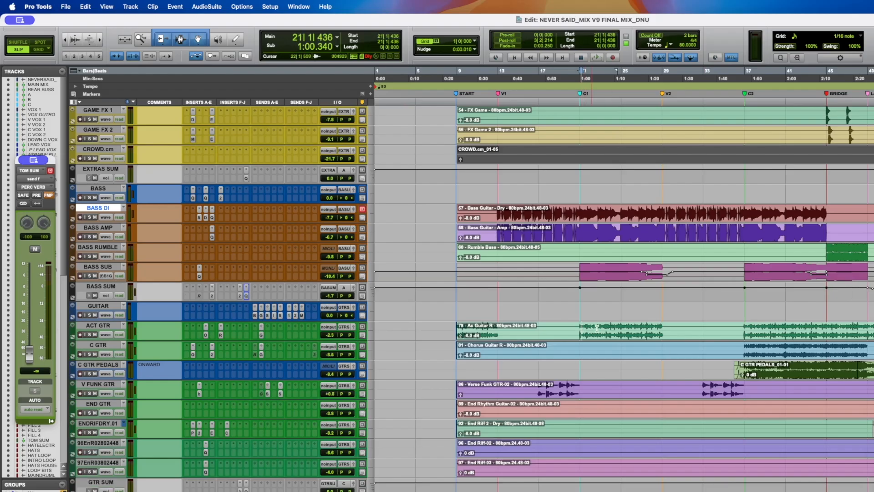
click(89, 335)
key(space)
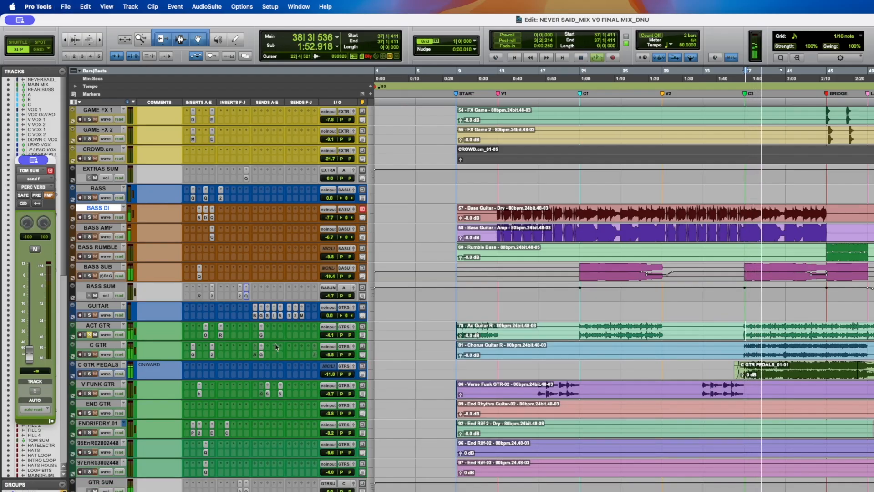
key(space)
- Open ACT GTR's Oxford Inflator and RCompressor inserts, toggling their bypass while the track plays
click(206, 336)
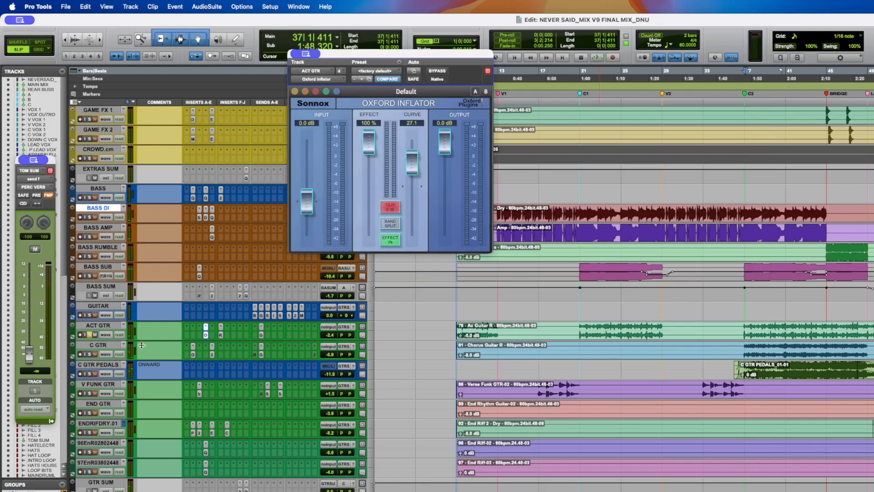
click(221, 336)
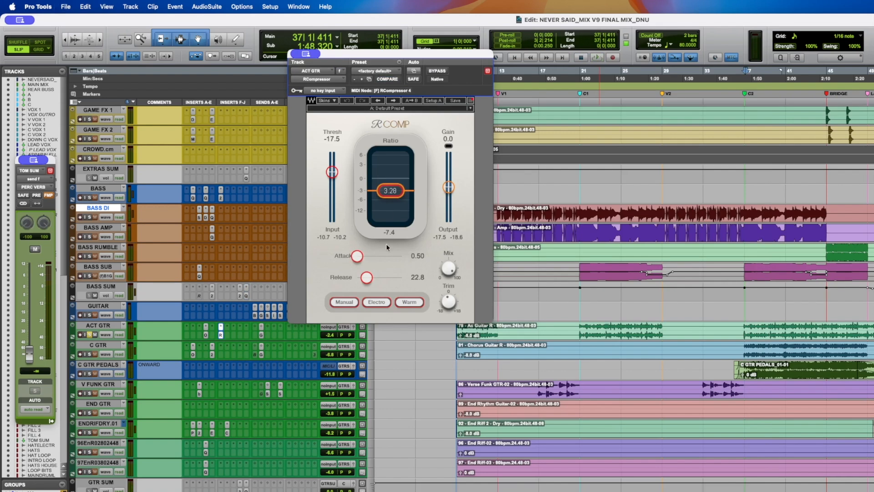
click(205, 336)
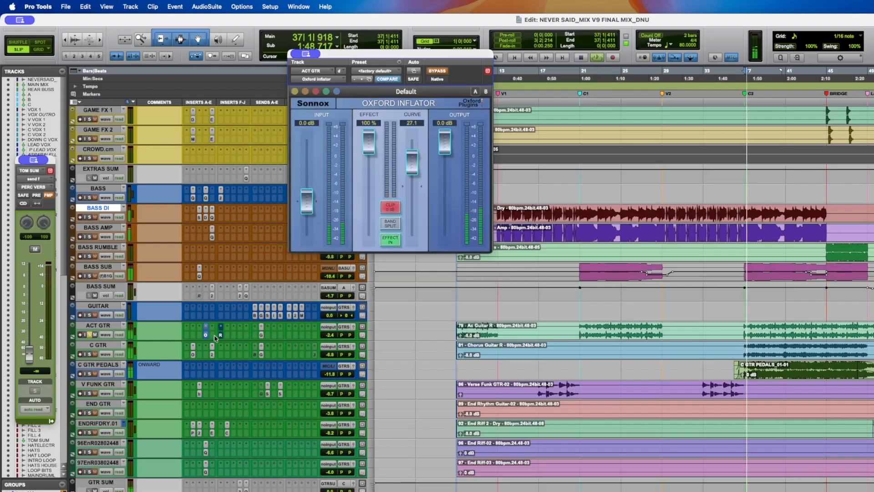
click(206, 336)
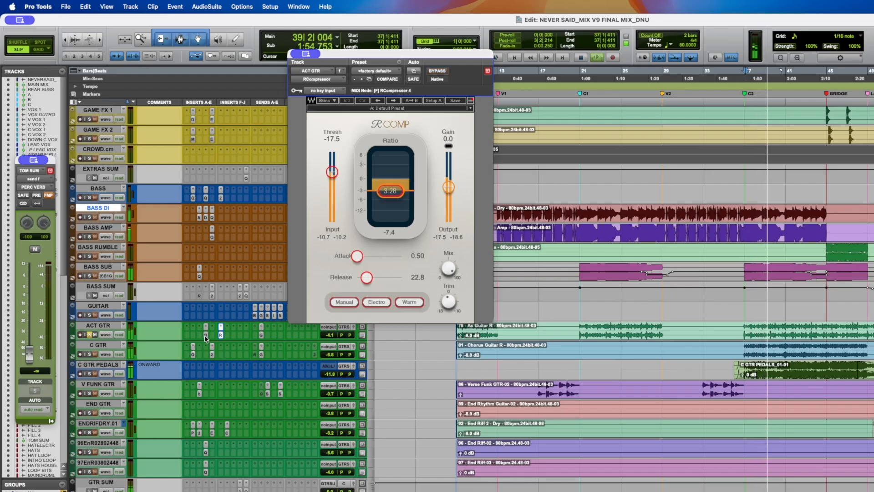
super+click(206, 336)
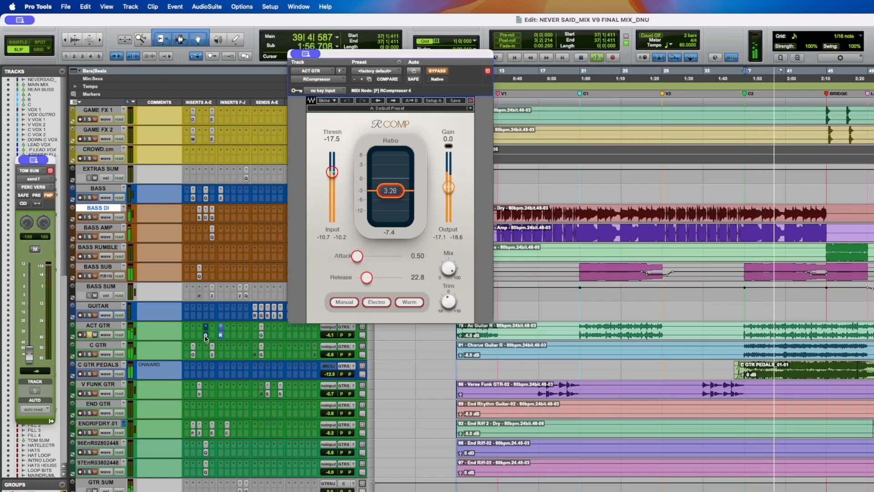
super+click(206, 337)
- Replay ACT GTR while toggling the Oxford Inflator bypass off and on, then stop and save the session
key(space)
click(206, 336)
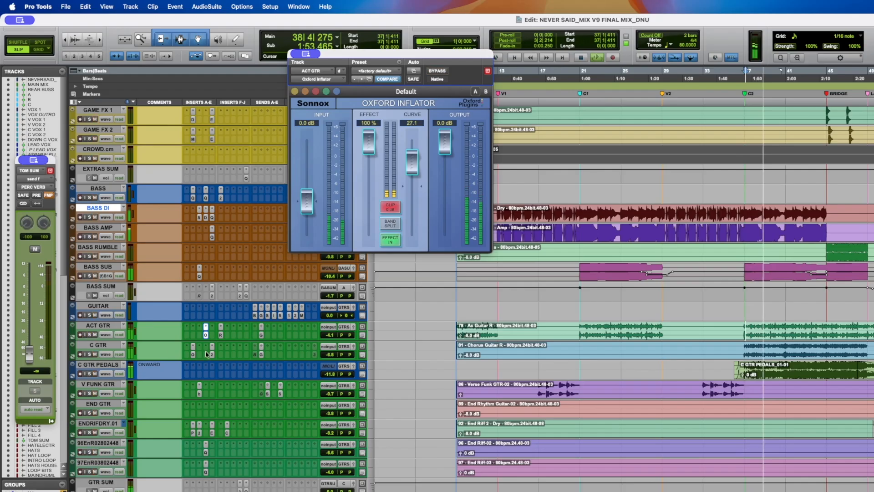
shift+super+click(206, 336)
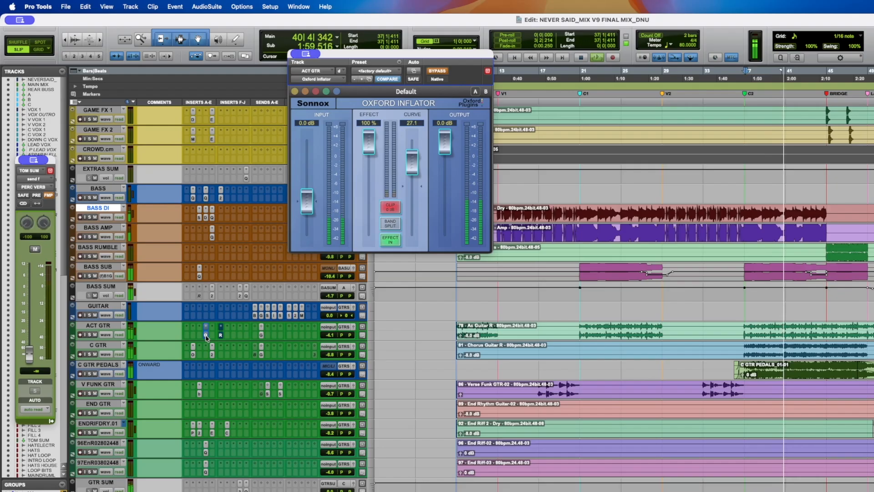
super+click(206, 336)
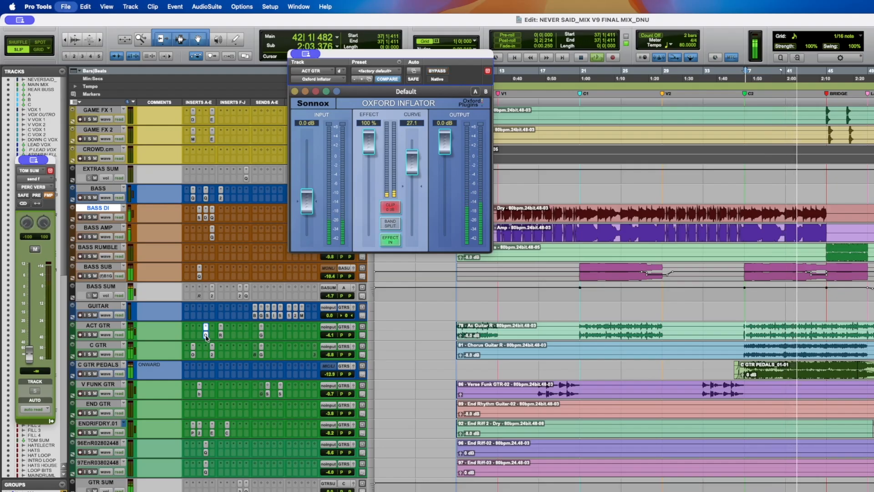
key(space)
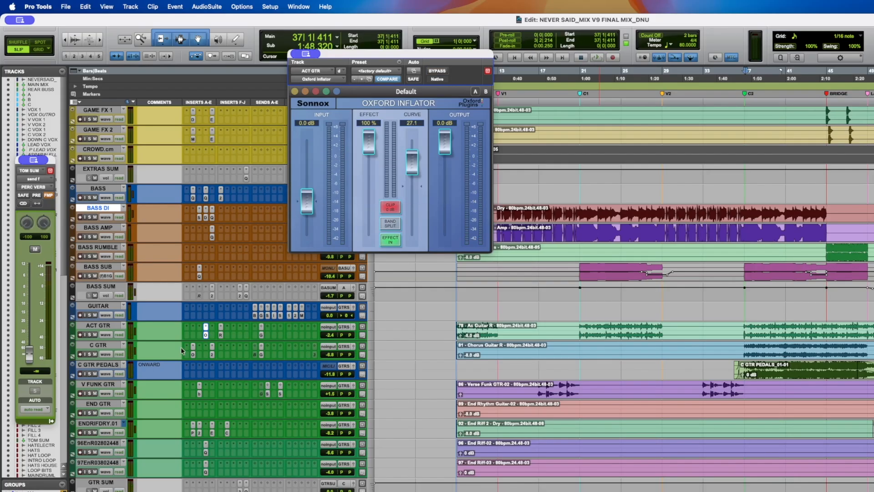
super+click(206, 337)
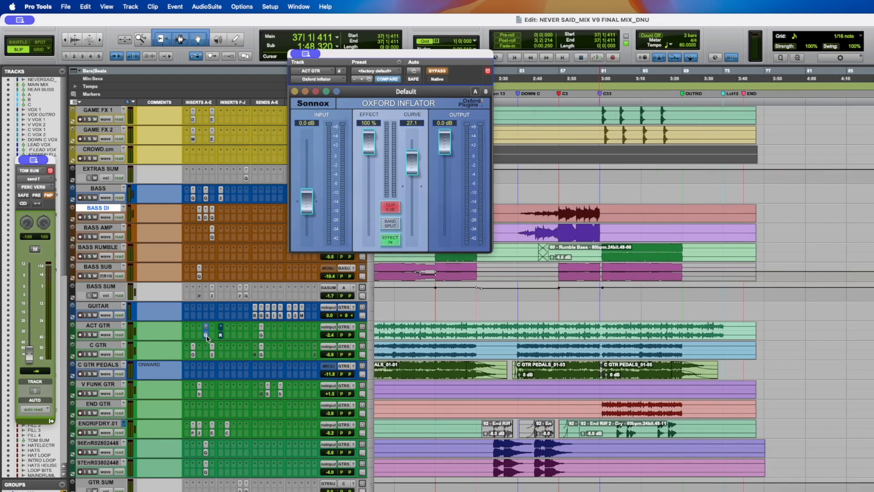
key(super+s)
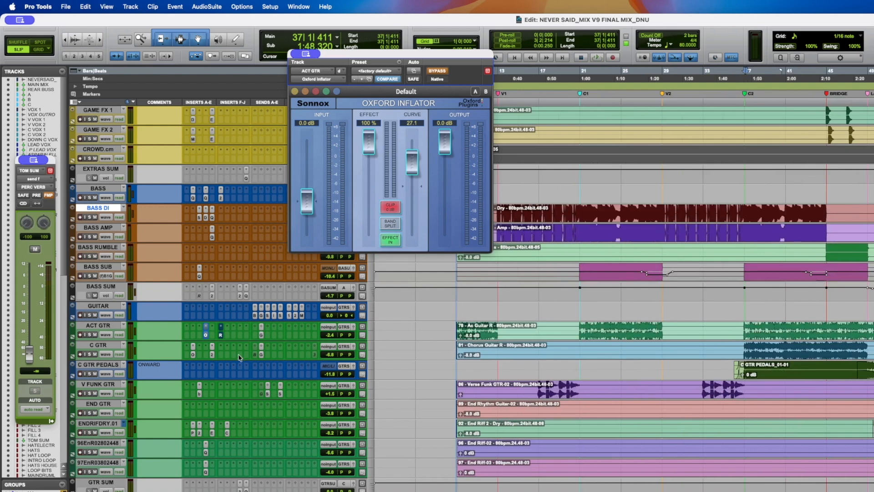
- Open ACT GTR's RCompressor, play and compare it bypassed and active, then stop playback
click(221, 335)
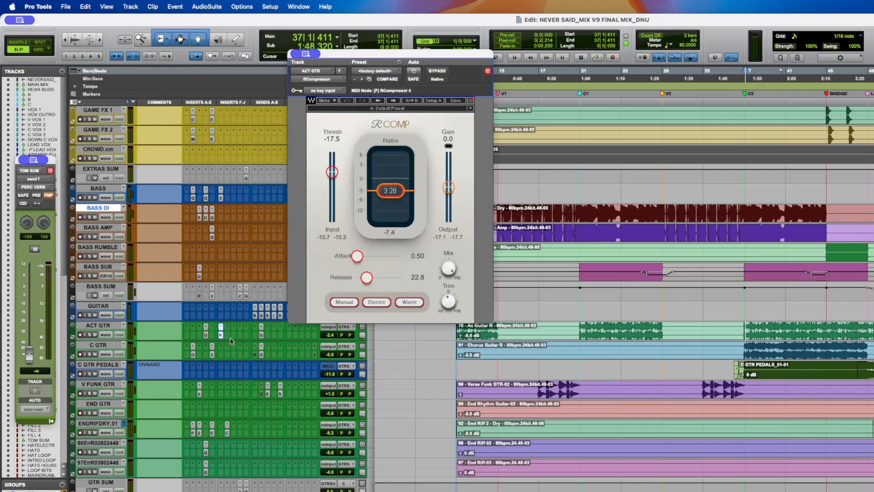
key(space)
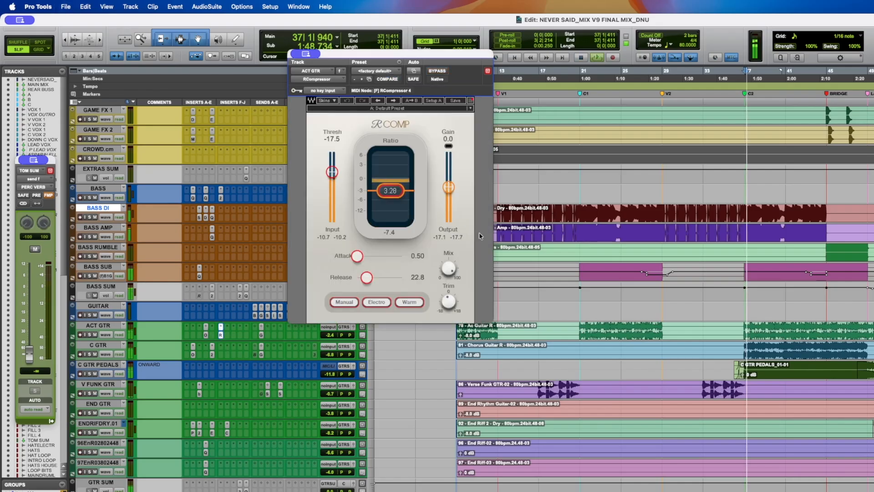
click(437, 71)
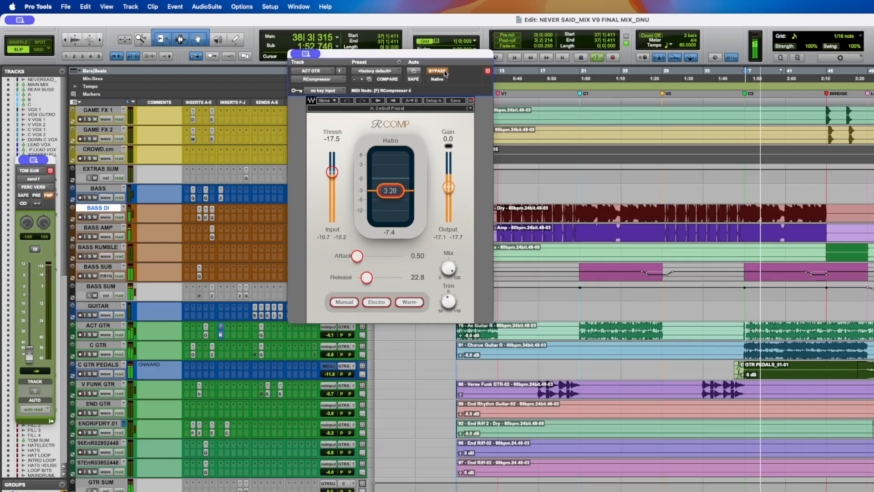
click(437, 71)
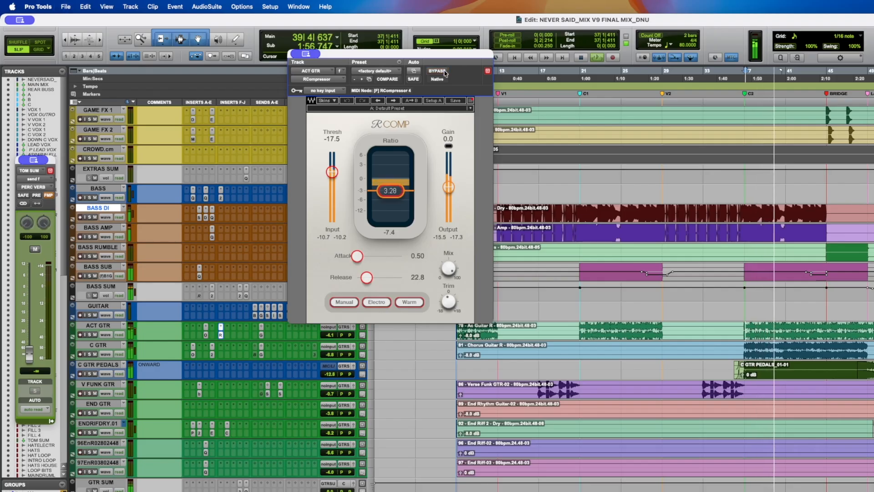
key(space)
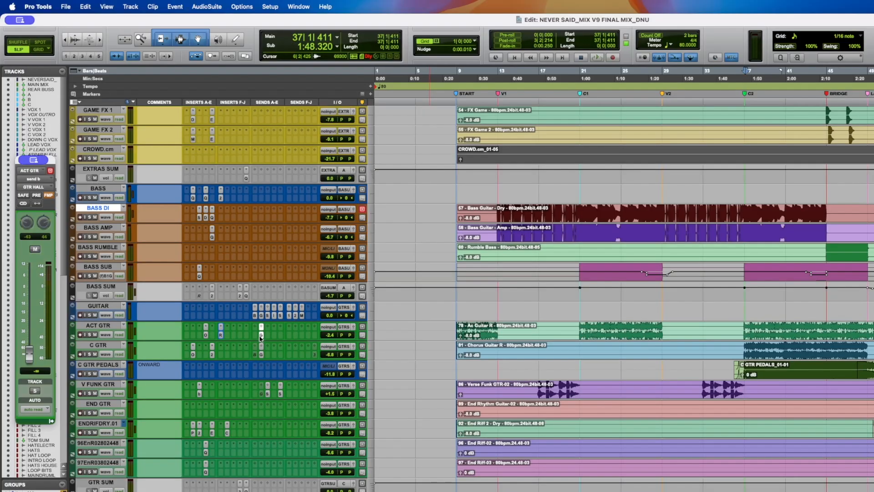
- Change the display mode of the ACT GTR track
click(105, 337)
mouse_move(155, 383)
click(186, 386)
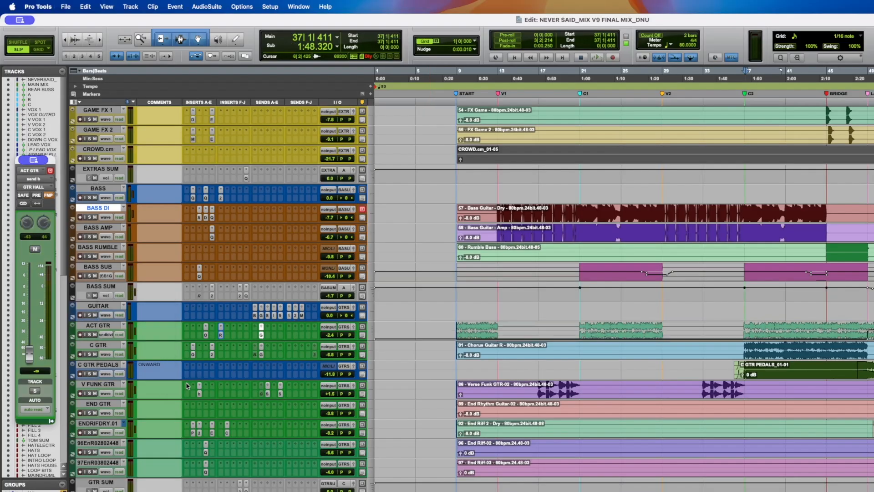
- Place the playhead near bar 48 on ACT GTR, solo the track and start playback
click(862, 328)
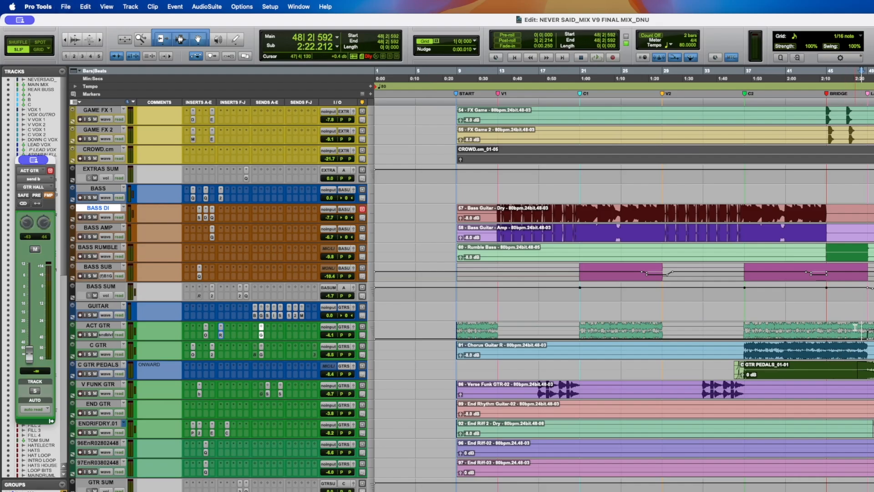
click(89, 335)
key(space)
- Open the GTR HALL reverb's LX480 Essentials window, move it aside and listen, then stop playback
scroll(173, 302, down, 5)
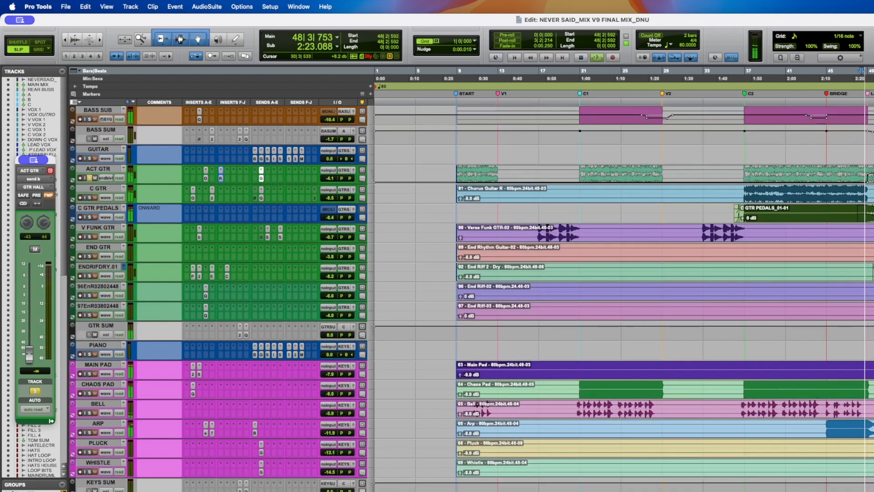
key(ctrl+alt+super+w)
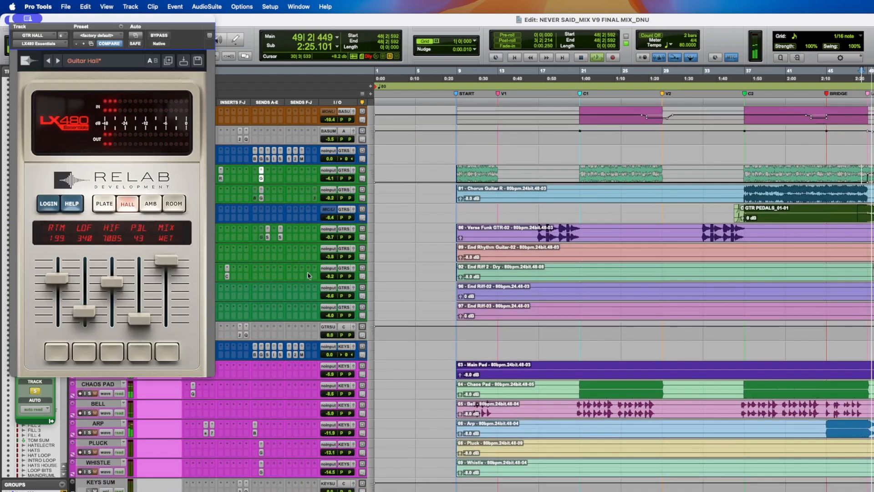
scroll(313, 272, up, 4)
drag(154, 21, 614, 79)
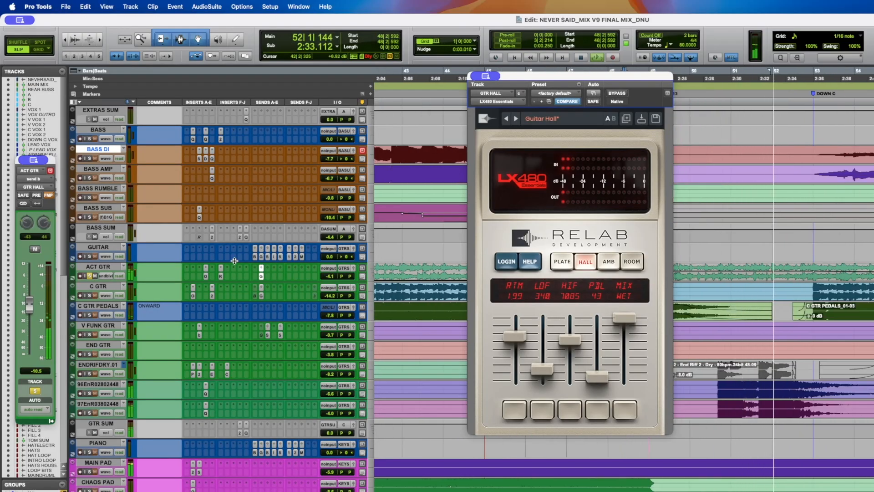
key(space)
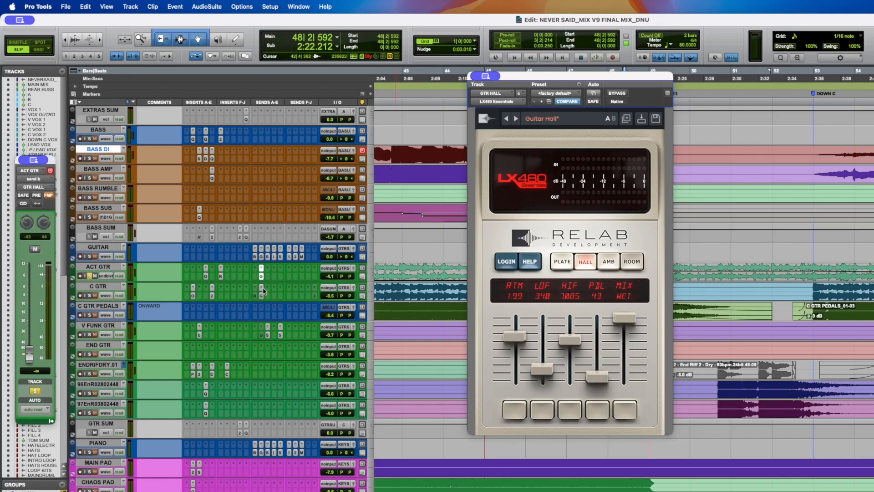
scroll(263, 290, down, 8)
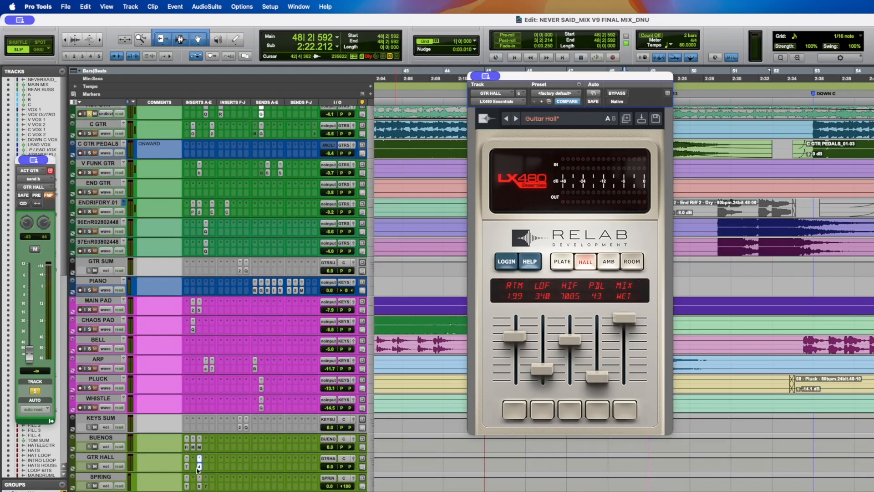
click(199, 468)
scroll(221, 460, up, 11)
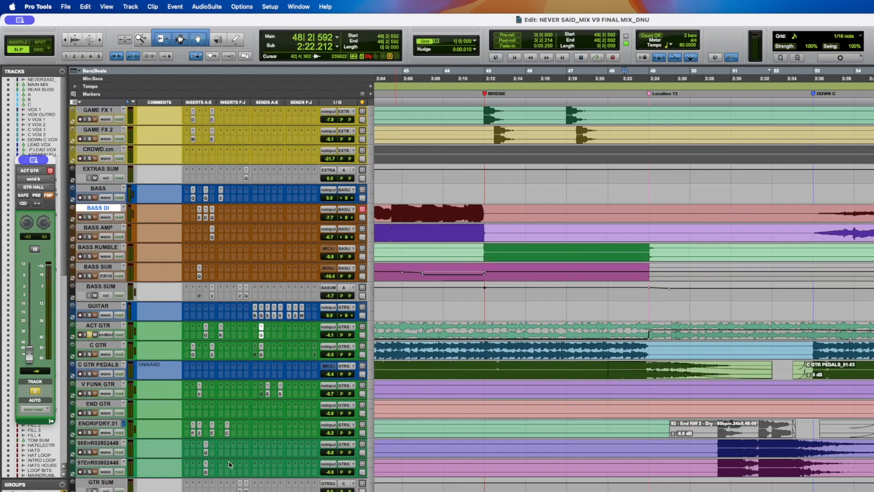
- Zoom out to the whole session, set the playhead near bar 36 on C GTR, play and zoom in
key(alt+a)
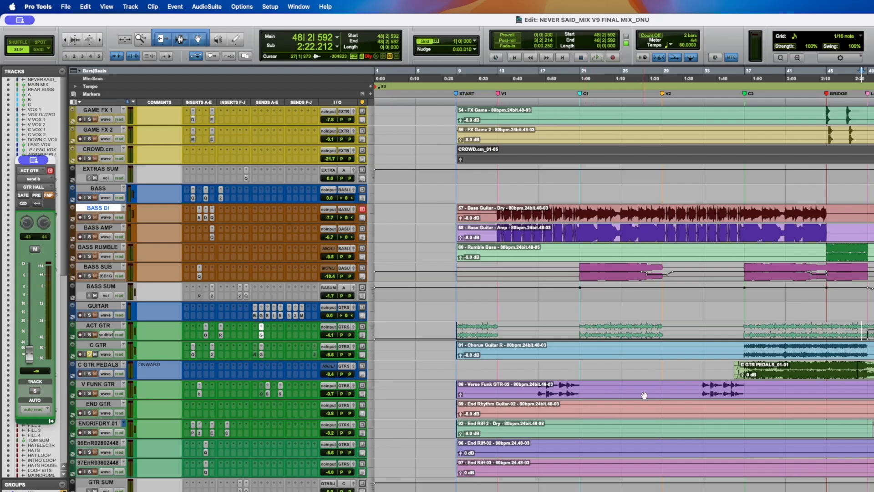
click(742, 348)
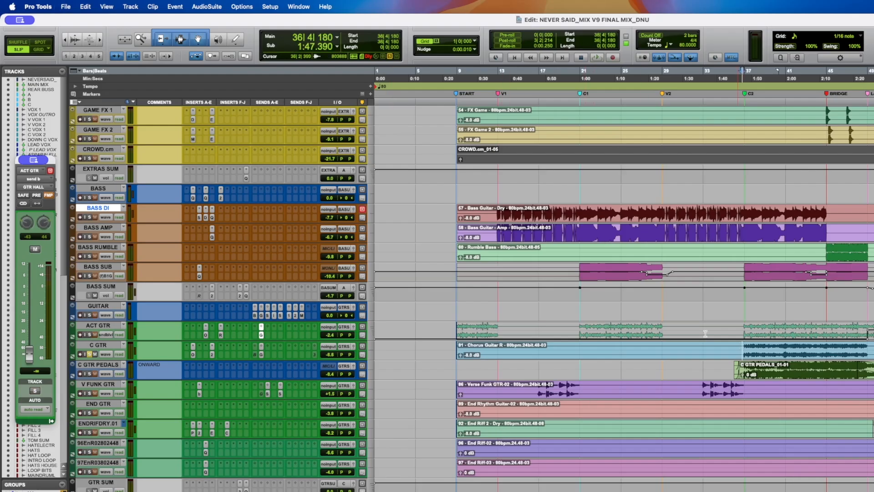
key(space)
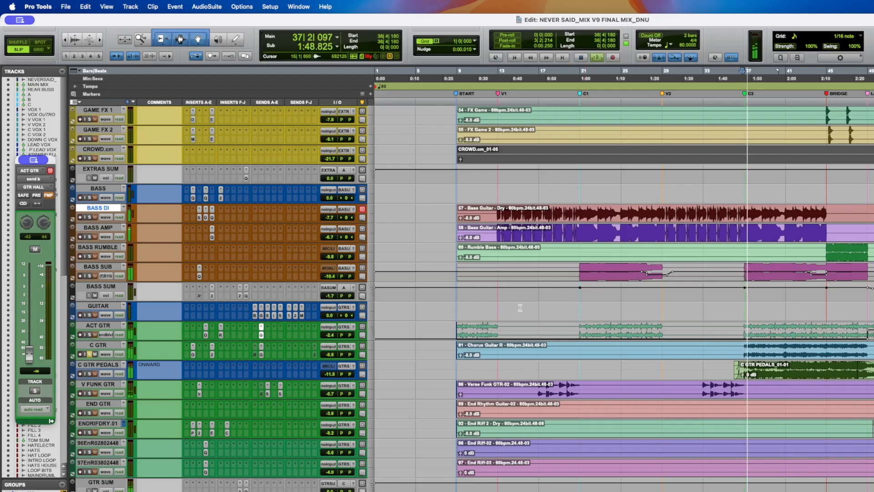
key(t)
key(t)
scroll(520, 307, right, 5)
- Open C GTR's Oxford Inflator insert and then its MV2 insert
scroll(517, 306, down, 4)
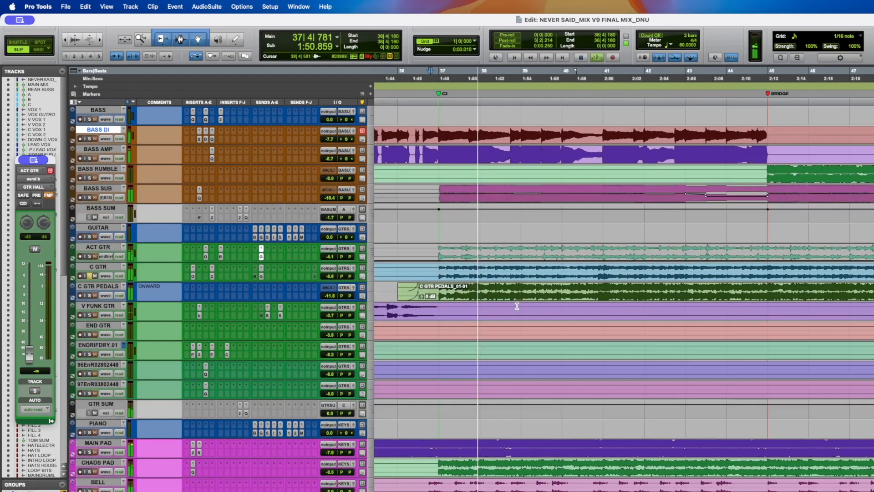
scroll(516, 306, down, 1)
scroll(517, 306, down, 1)
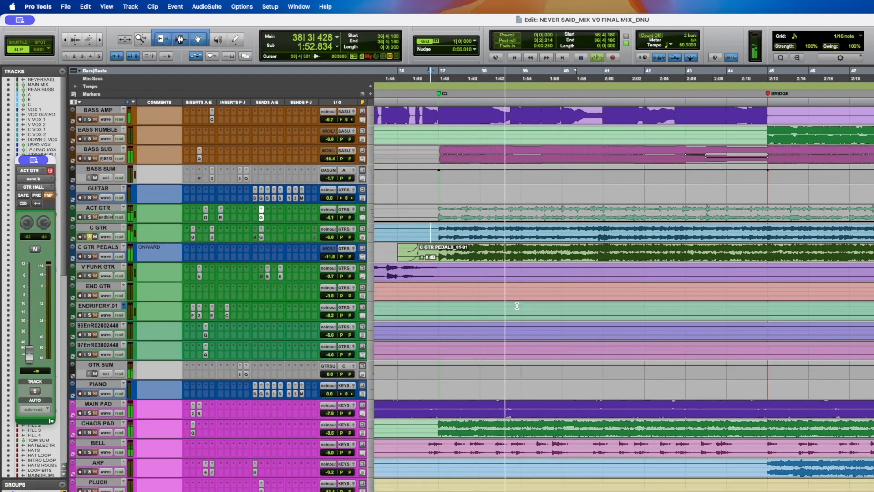
scroll(517, 306, down, 2)
click(193, 198)
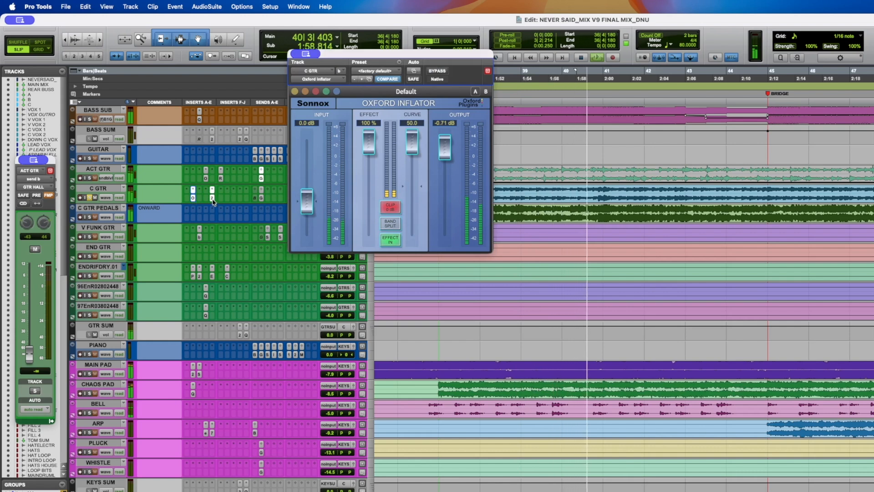
click(212, 199)
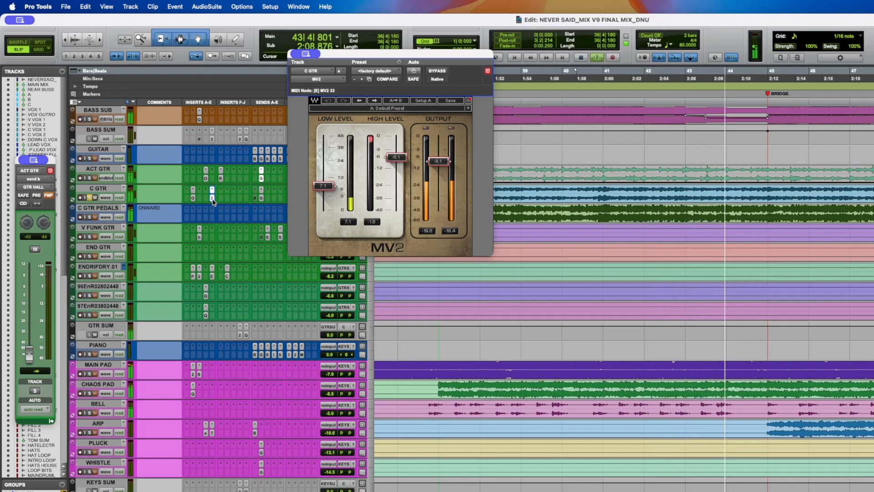
- Toggle the bypass of C GTR's Oxford Inflator insert on and off during playback to compare, then save the session
super+click(193, 199)
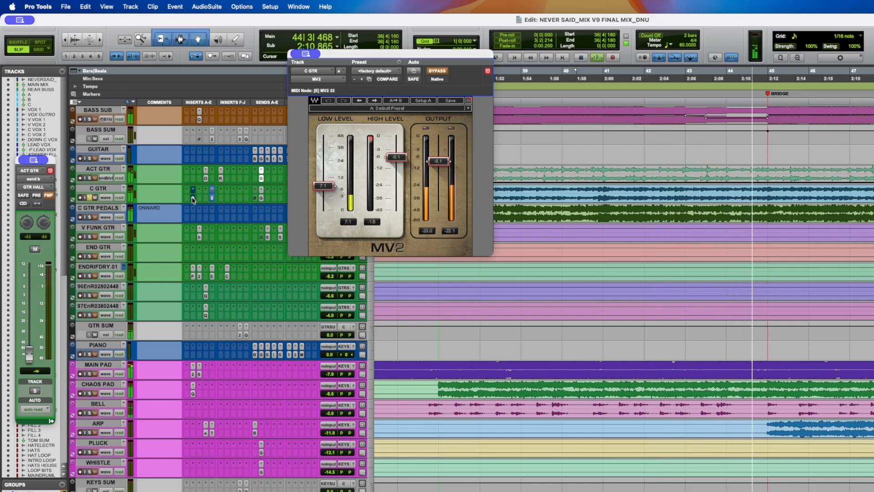
super+click(190, 199)
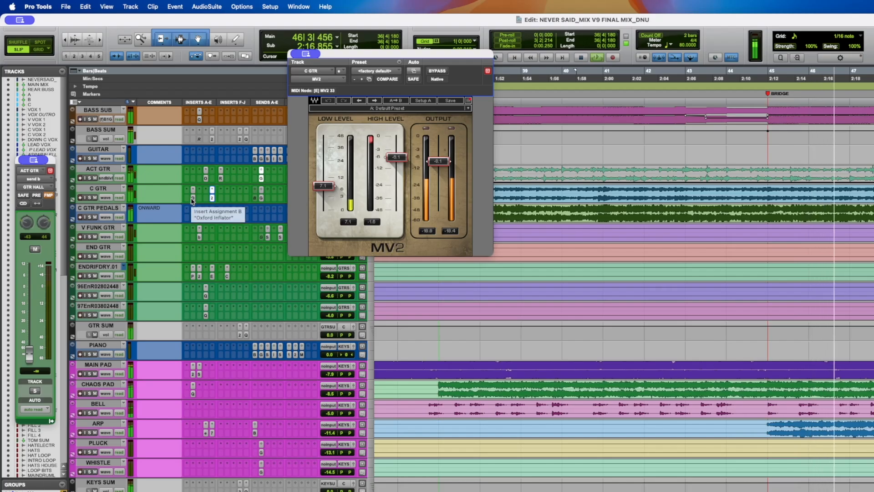
super+click(192, 200)
super+click(192, 200)
key(super+s)
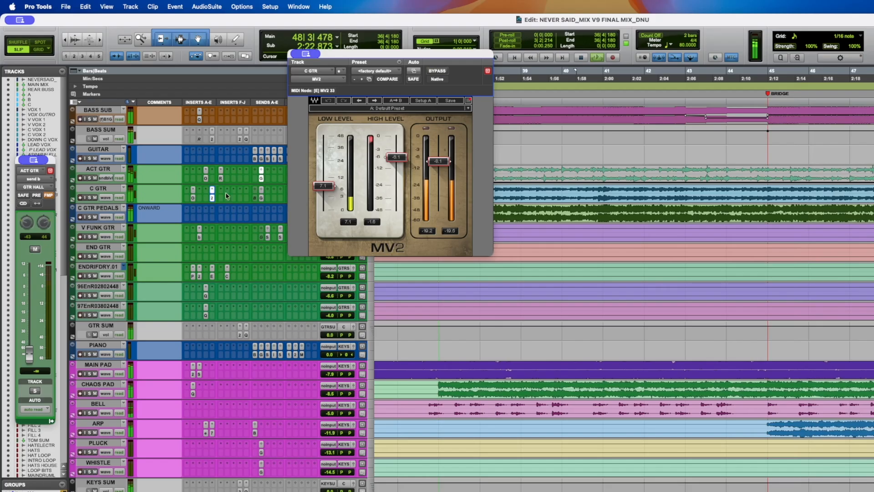
- Stop playback, close C GTR's MV2 plug-in window, and briefly reopen and close its Oxford Inflator window
key(space)
click(211, 200)
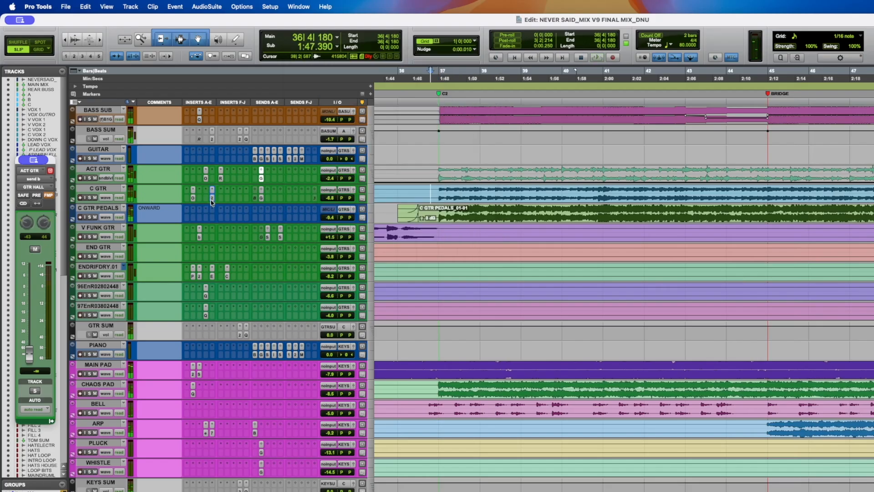
click(211, 201)
click(211, 201)
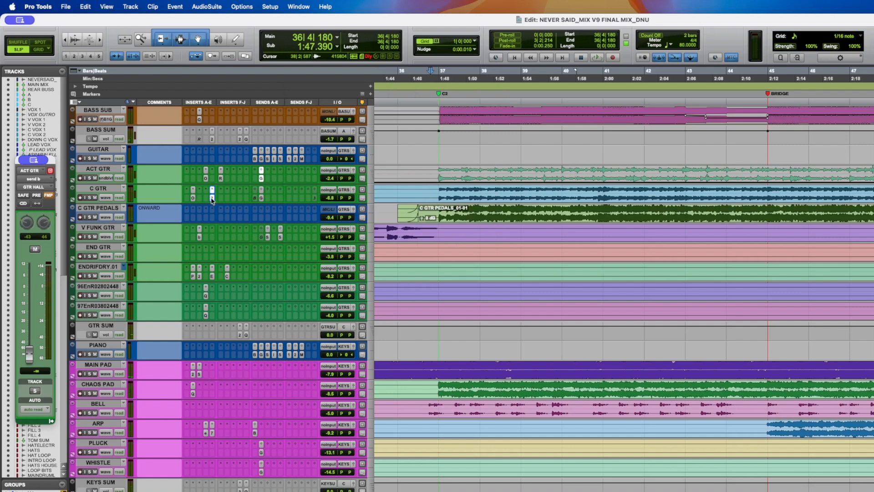
click(211, 201)
click(212, 200)
click(193, 199)
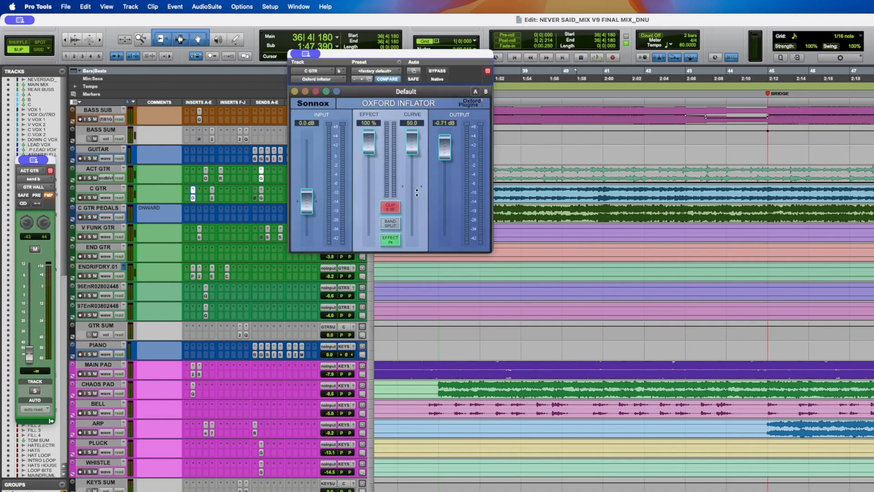
click(193, 199)
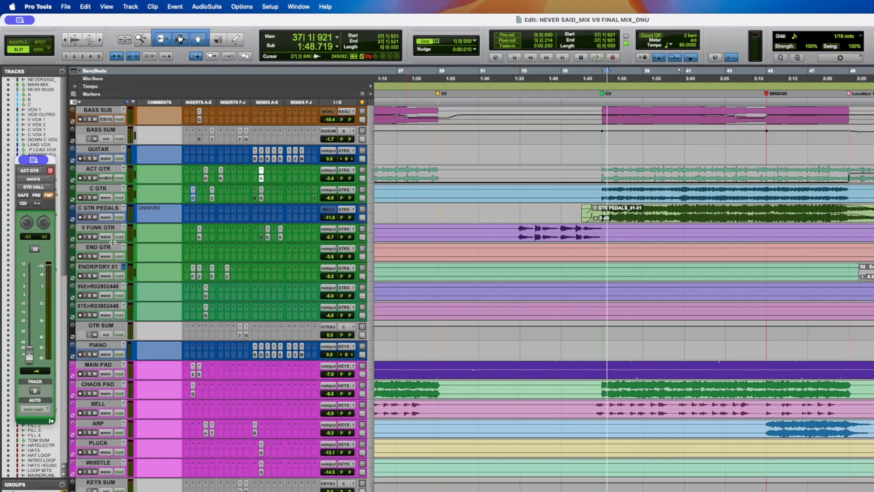
- Enlarge the C GTR PEDALS track's height, save the session, and adjust the guitar track heights
drag(112, 242, 119, 338)
key(super+s)
click(143, 233)
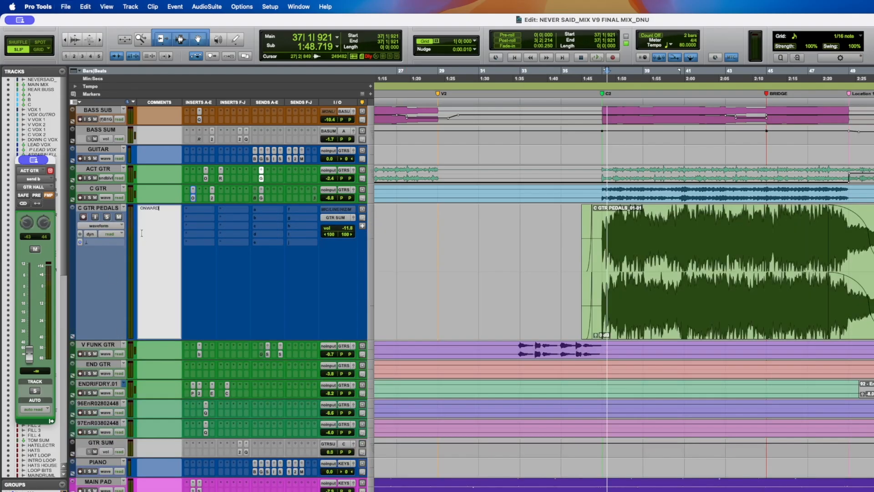
key(Return)
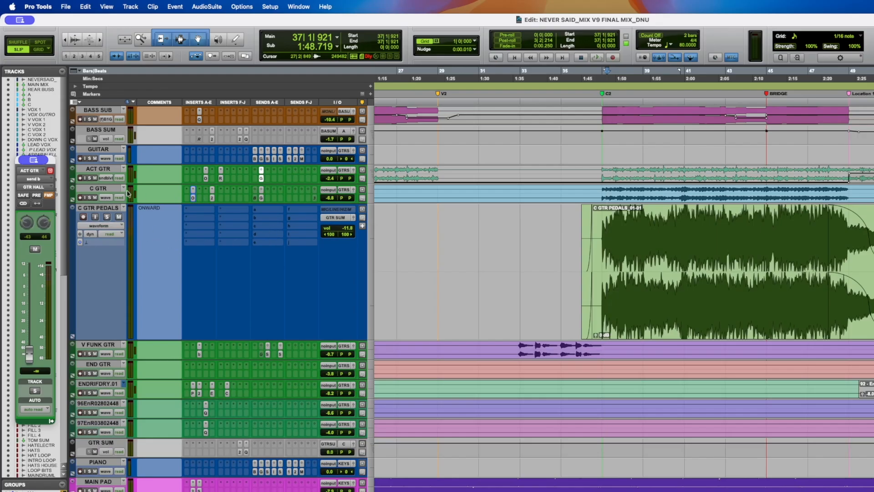
click(109, 189)
drag(99, 203, 113, 253)
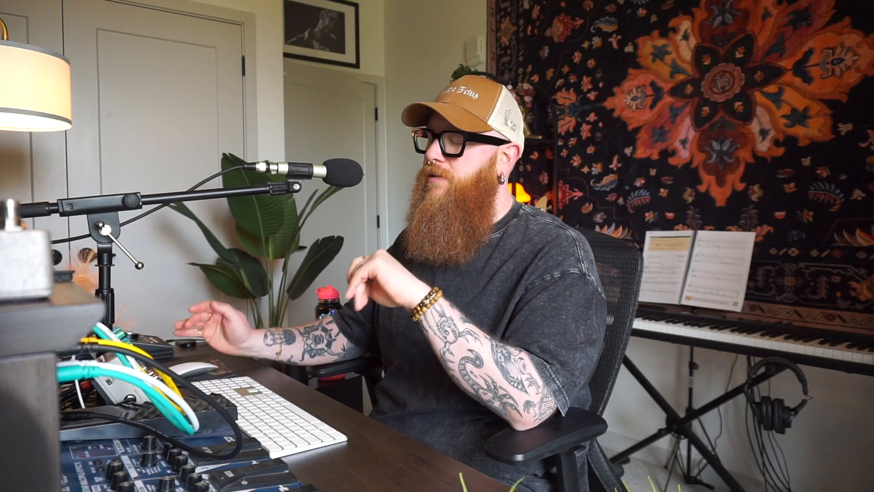
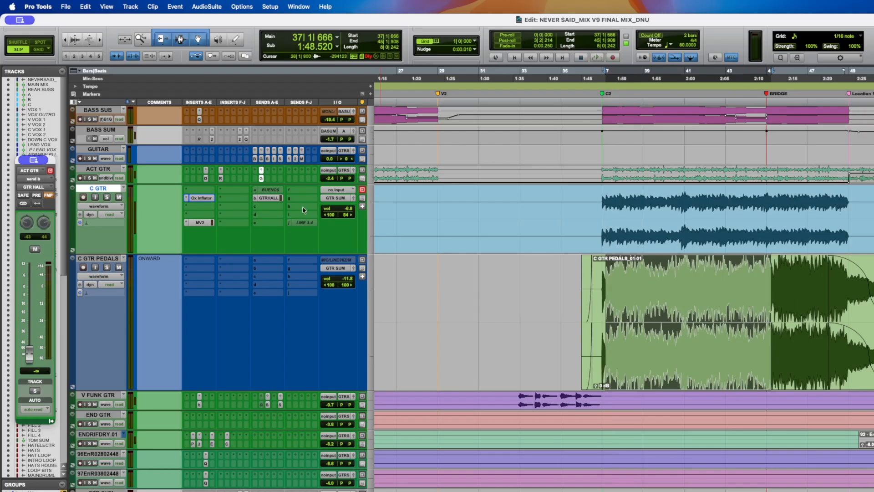
- Start playback, solo the C GTR track, and save the session
key(space)
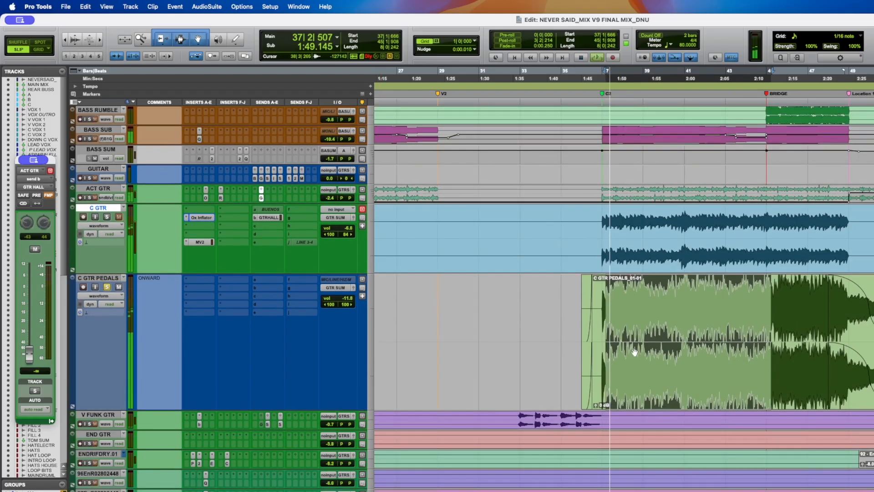
click(107, 217)
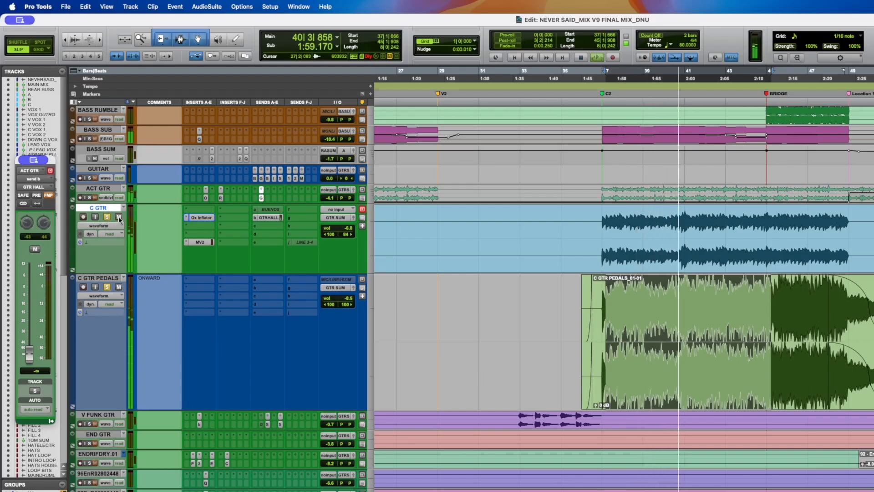
key(super+s)
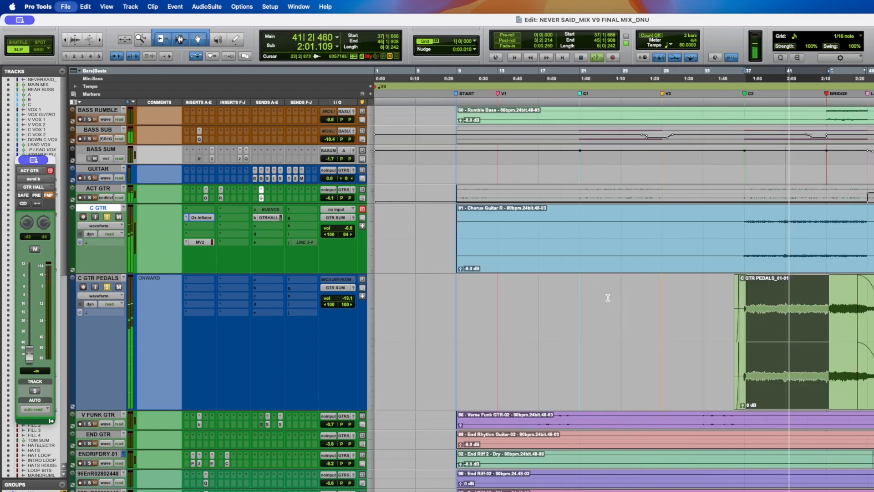
- Enlarge the waveforms and play the soloed C GTR from the DOWN C marker
key(r)
key(r)
key(t)
key(super+alt+[)
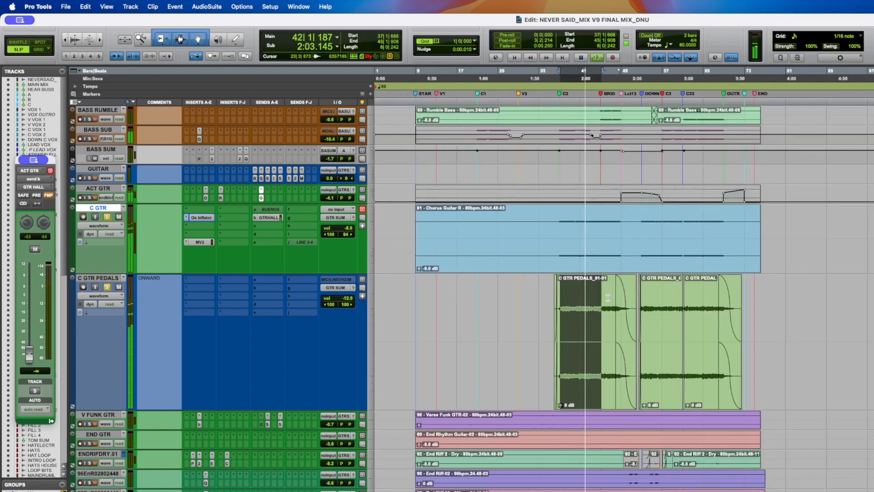
key(super+alt+])
key(super+alt+])
key(super+alt+])
key(super+alt+])
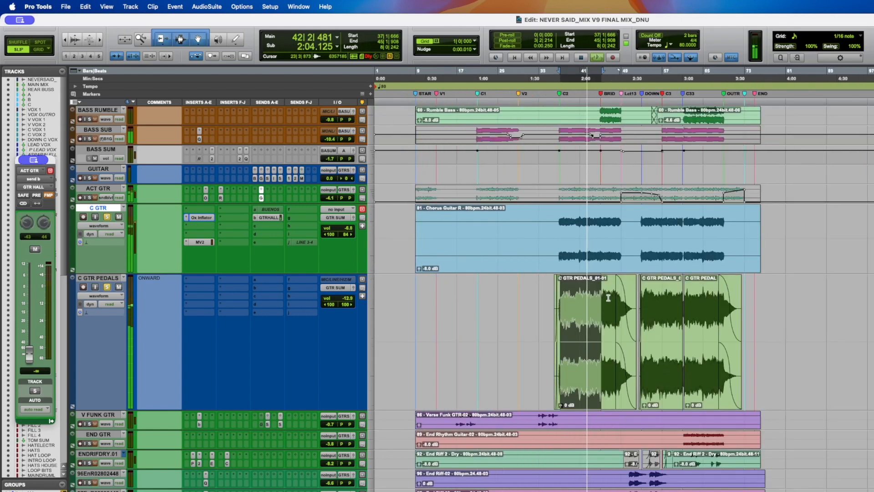
click(652, 228)
key(t)
key(t)
key(t)
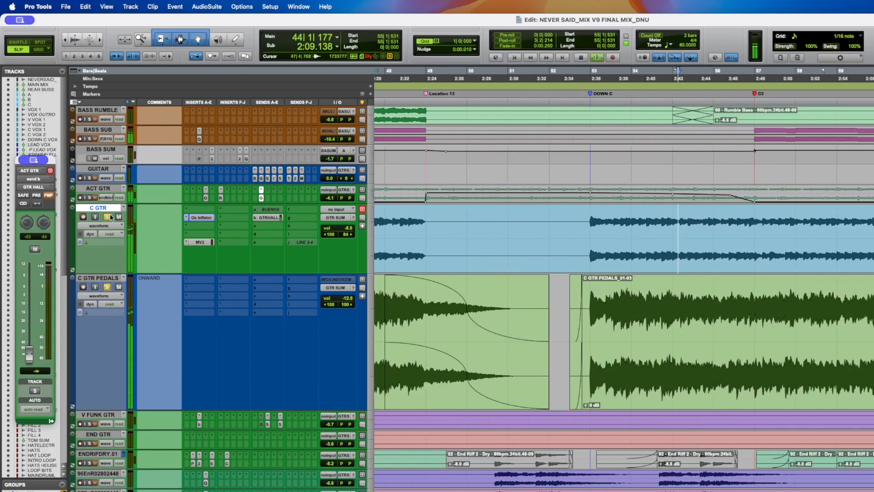
click(592, 210)
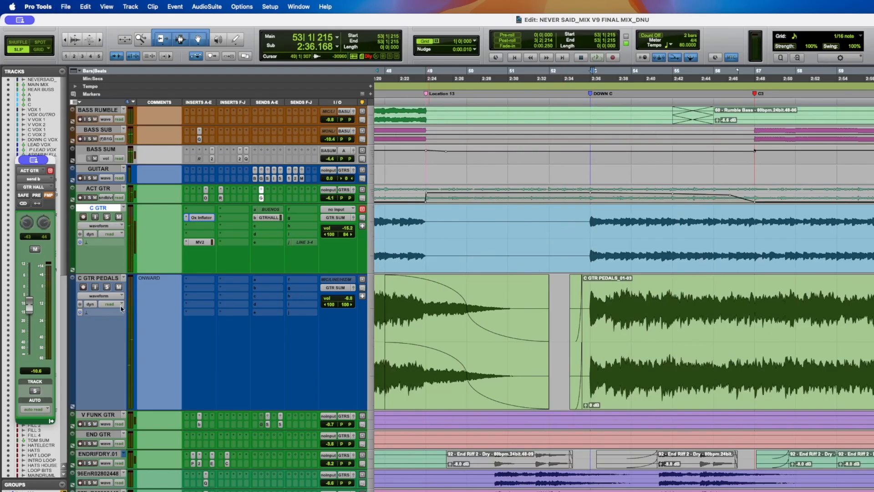
key(space)
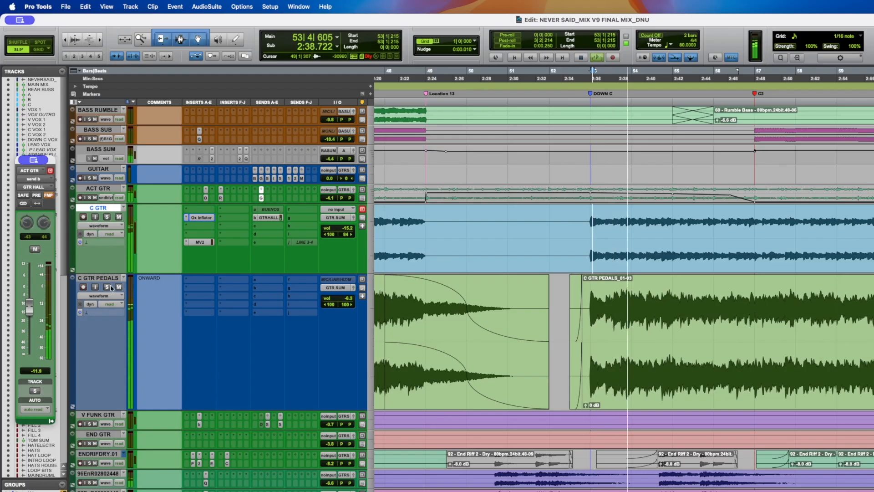
- Show the volume automation lanes of the C GTR PEDALS and C GTR tracks, then stop playback
click(104, 296)
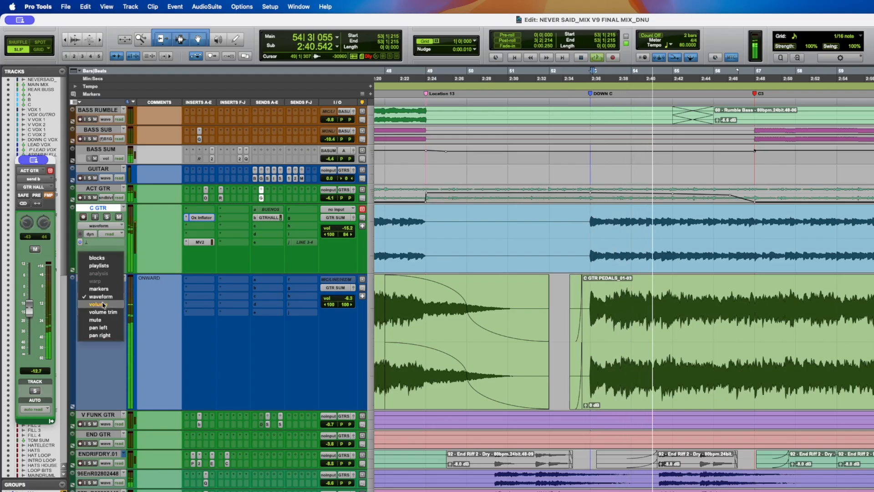
click(102, 304)
key(r)
key(r)
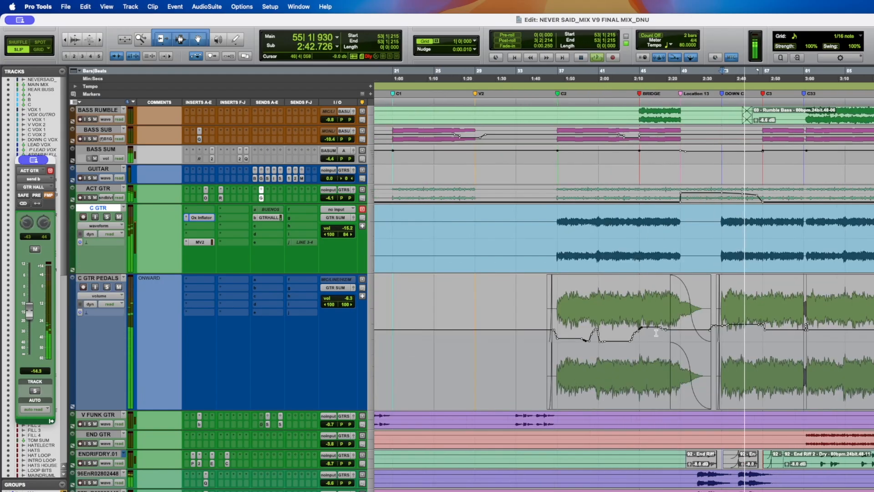
click(100, 225)
click(98, 234)
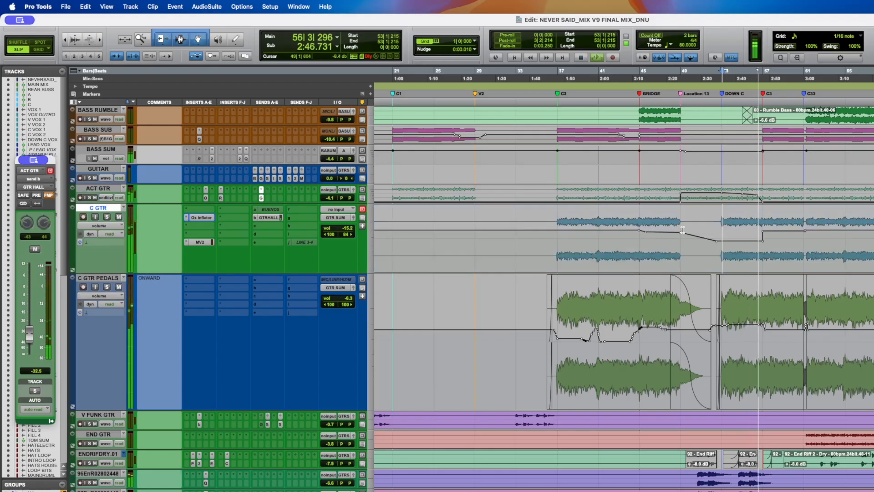
key(t)
key(space)
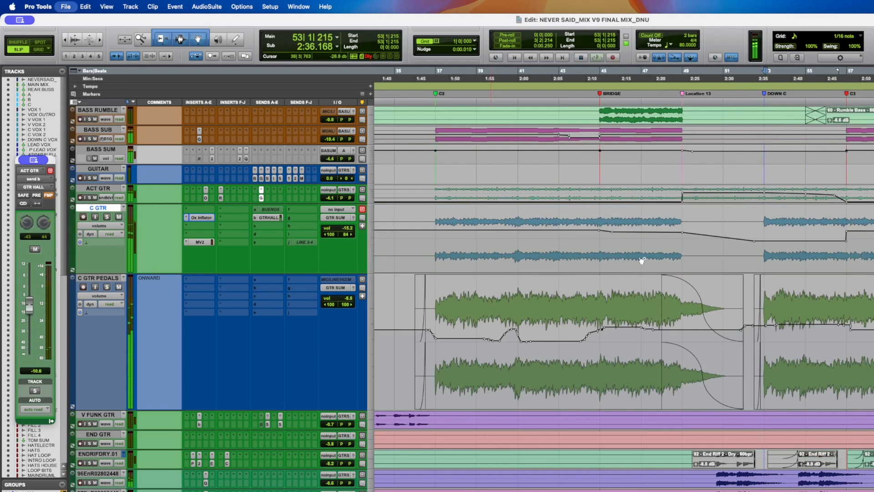
- Audition the guitar volume automation by playing and stopping from two points in the chorus
click(486, 355)
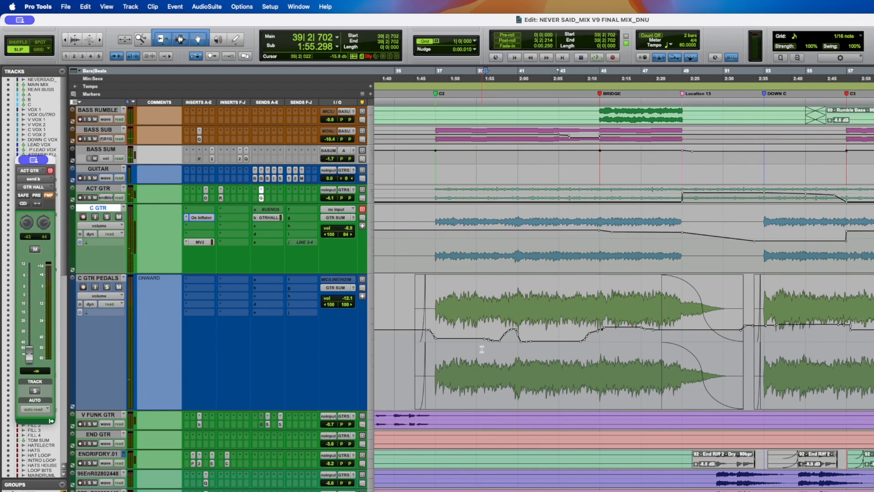
key(space)
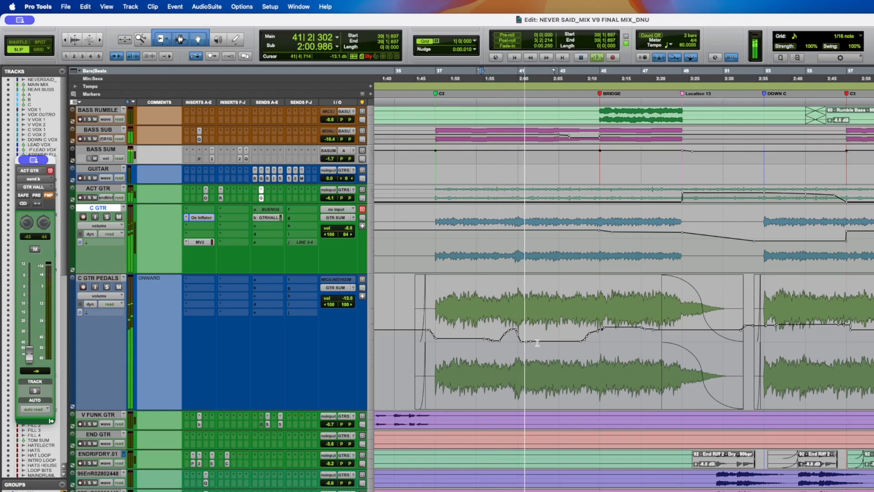
key(space)
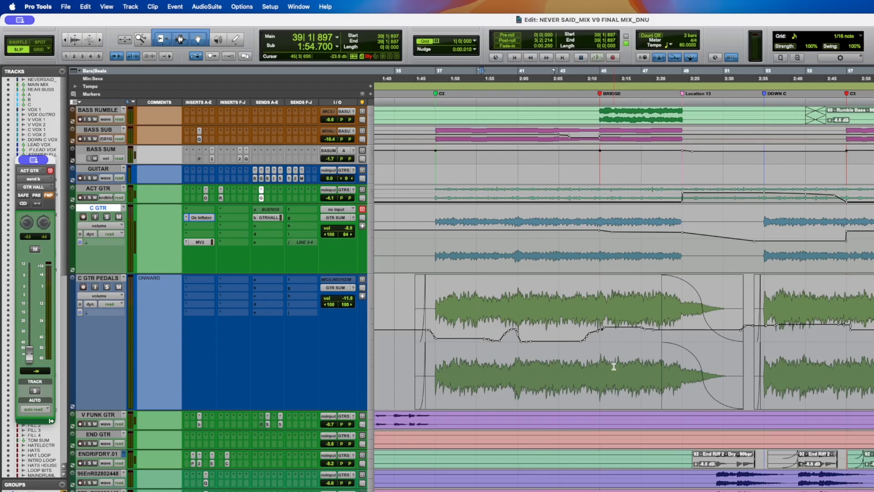
click(832, 344)
key(space)
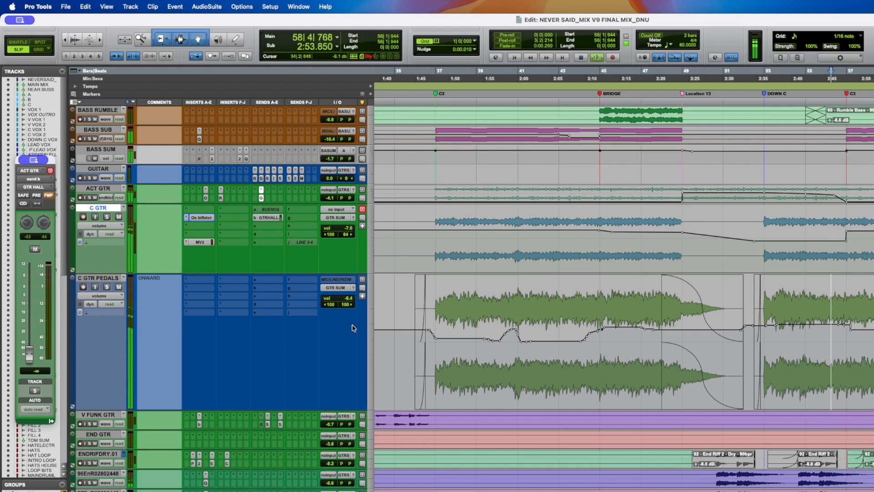
key(space)
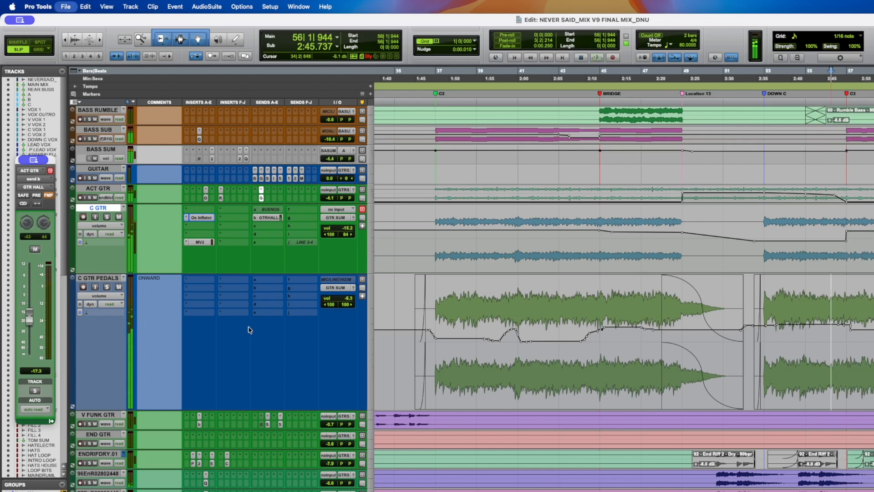
- Shrink the track heights so all tracks fit, and save the session
alt+click(106, 429)
key(alt+a)
key(super+s)
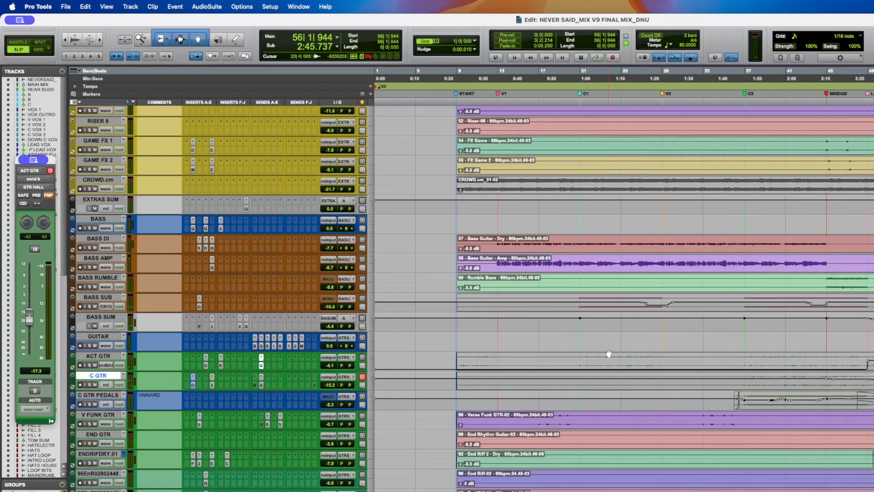
key(super+s)
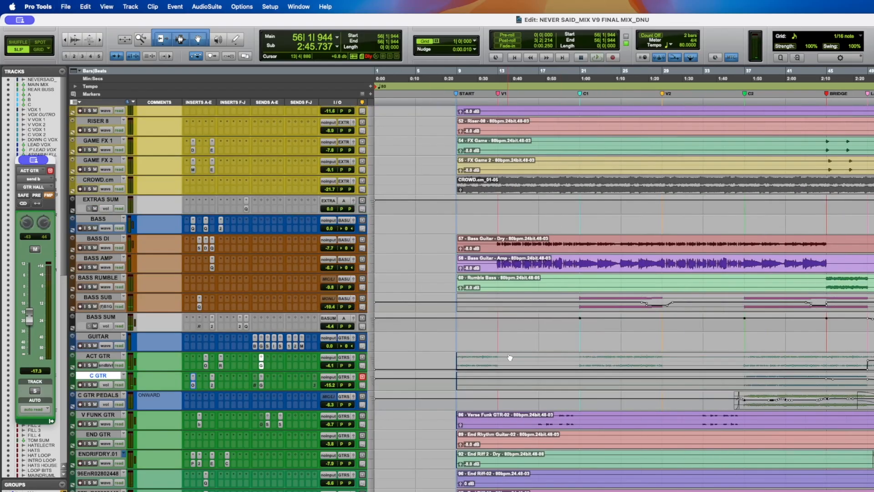
- Play from near bar 17 and open V FUNK GTR's bx_console Focusrite SC insert
click(542, 413)
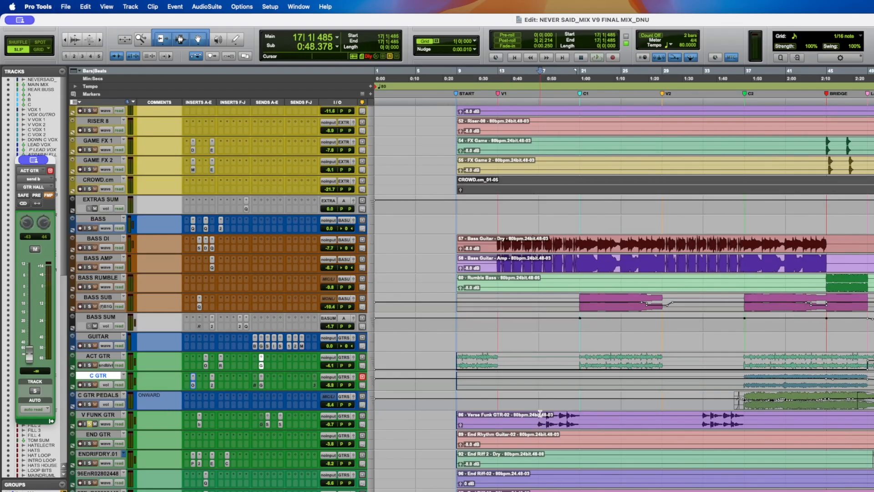
click(537, 414)
key(space)
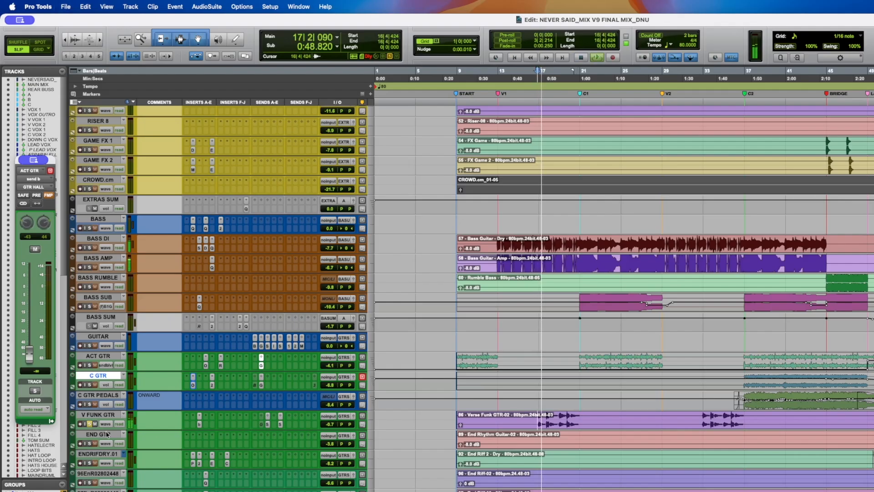
click(199, 425)
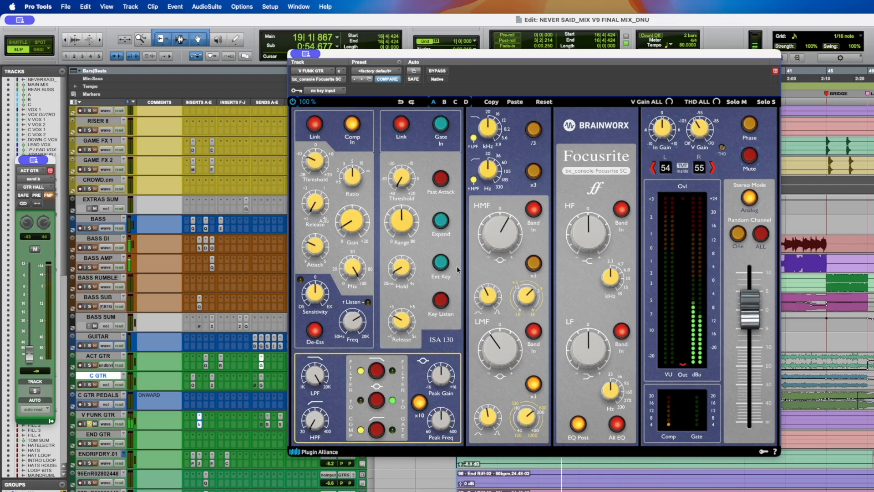
- Move the bx_console Focusrite SC window, save, and toggle its bypass on and off twice to compare
drag(433, 59, 337, 34)
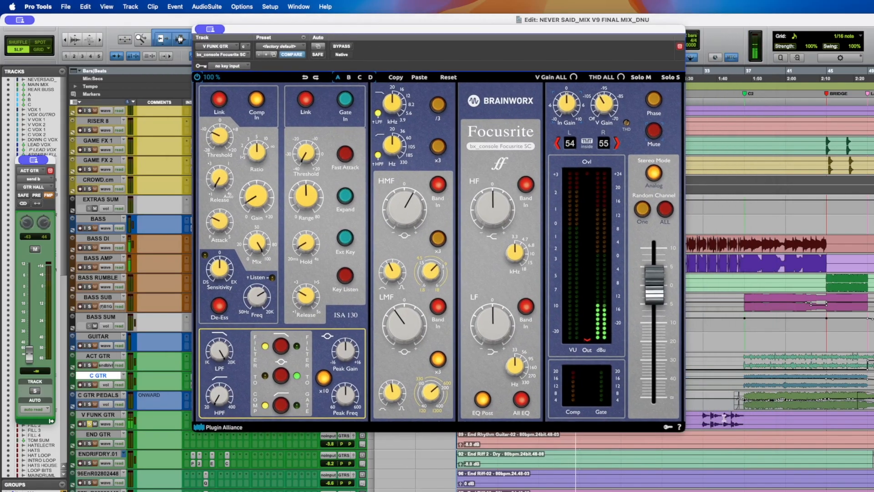
click(704, 413)
key(super+s)
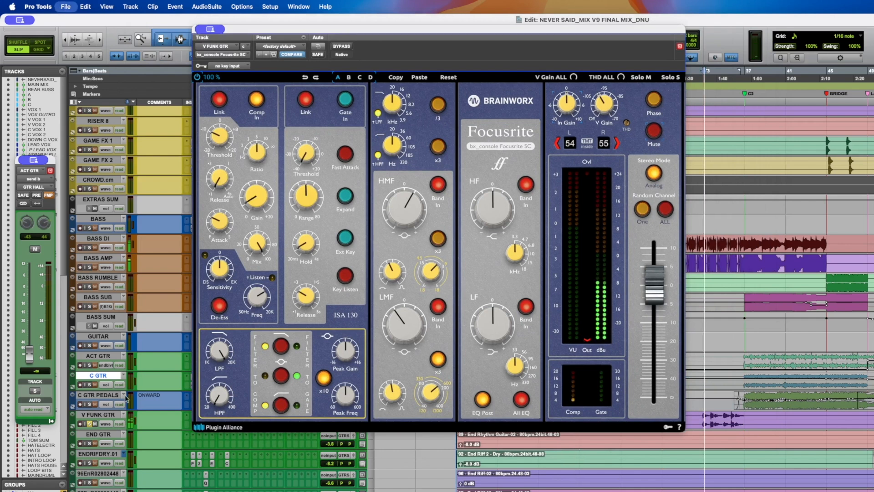
click(348, 47)
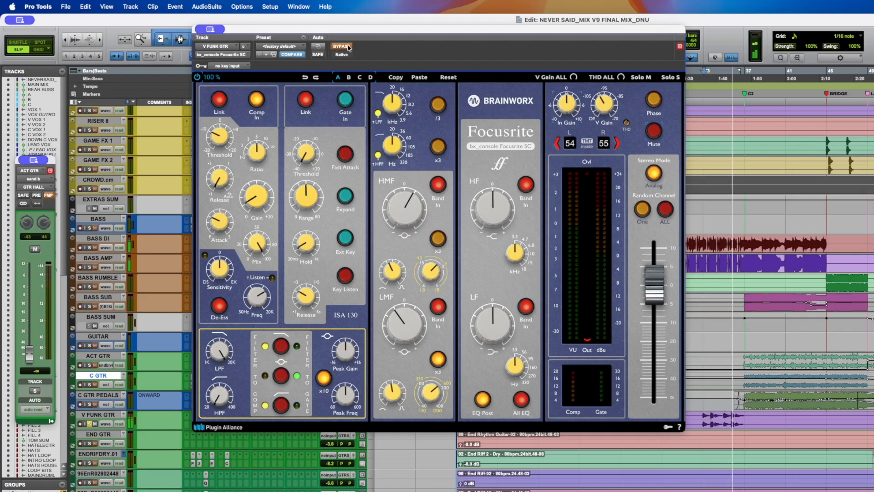
click(349, 47)
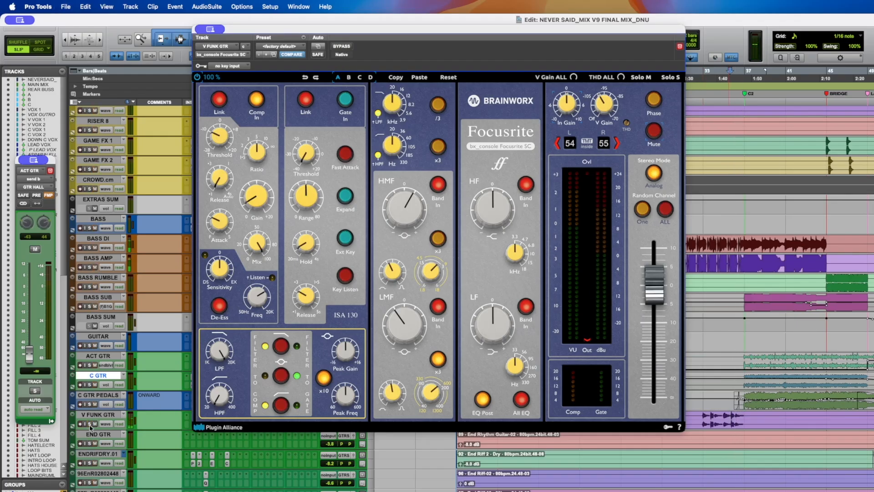
click(342, 48)
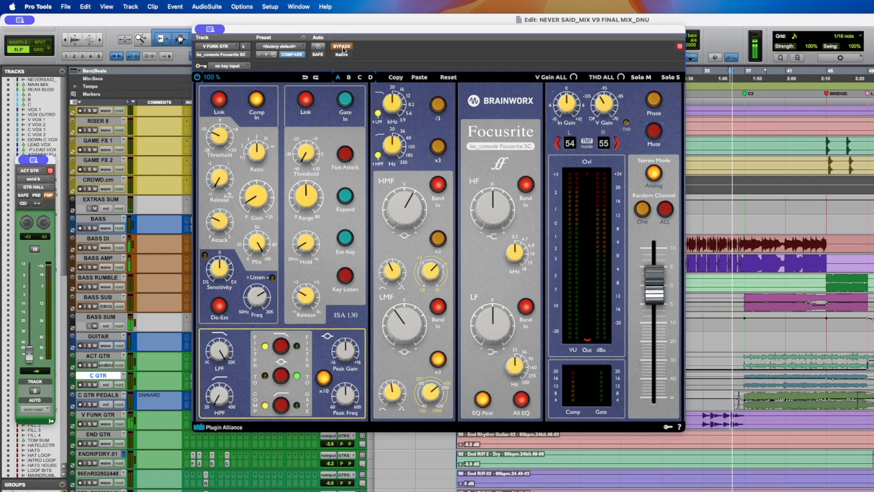
click(342, 47)
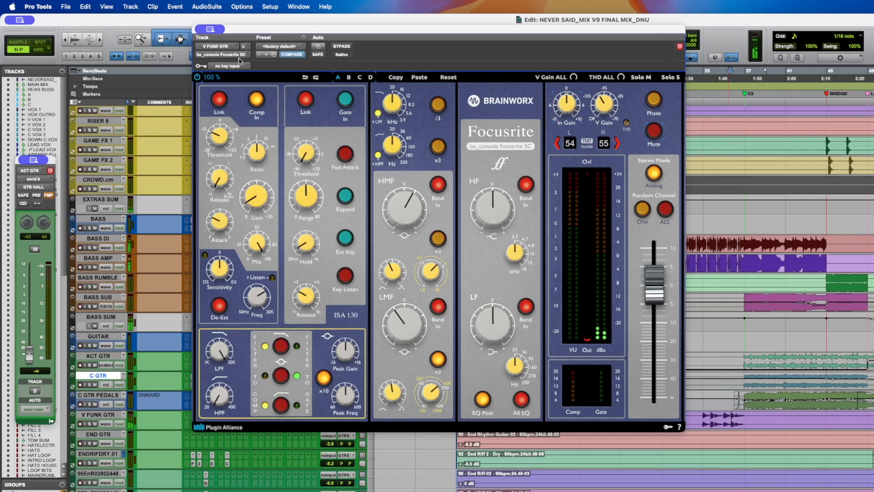
- Close the V FUNK GTR plug-in window and open the track's SPRING send
drag(236, 38, 416, 28)
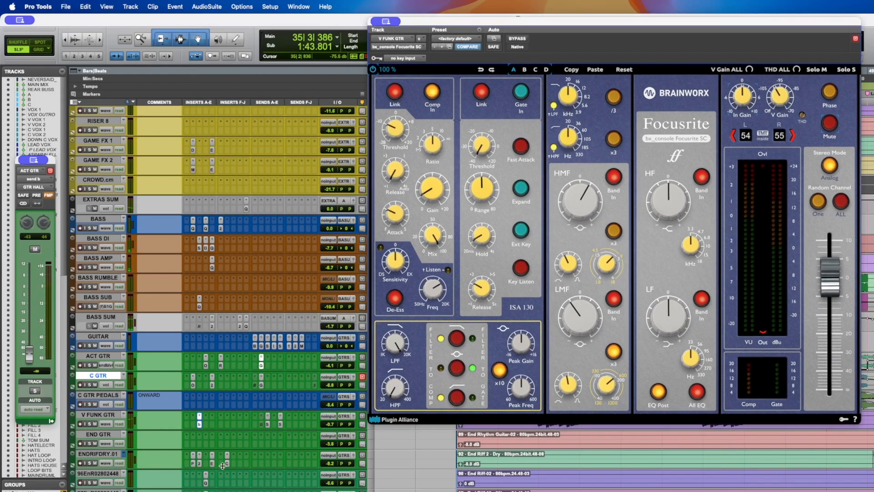
click(200, 425)
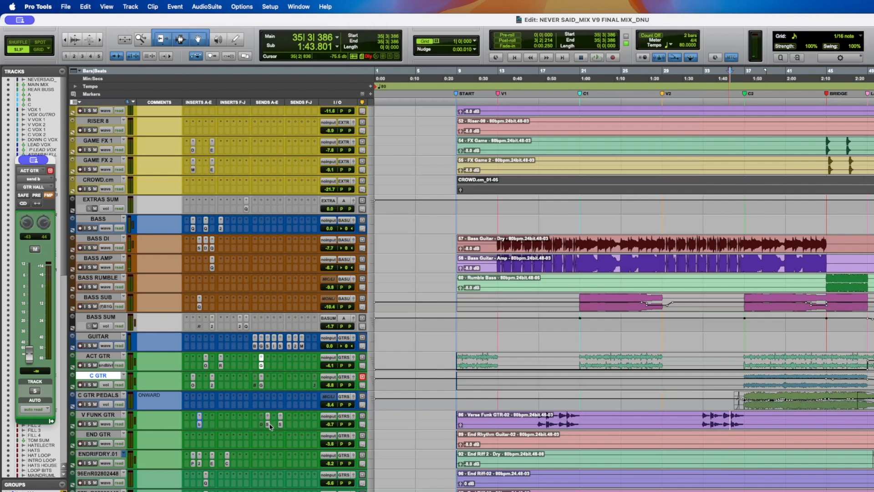
click(270, 426)
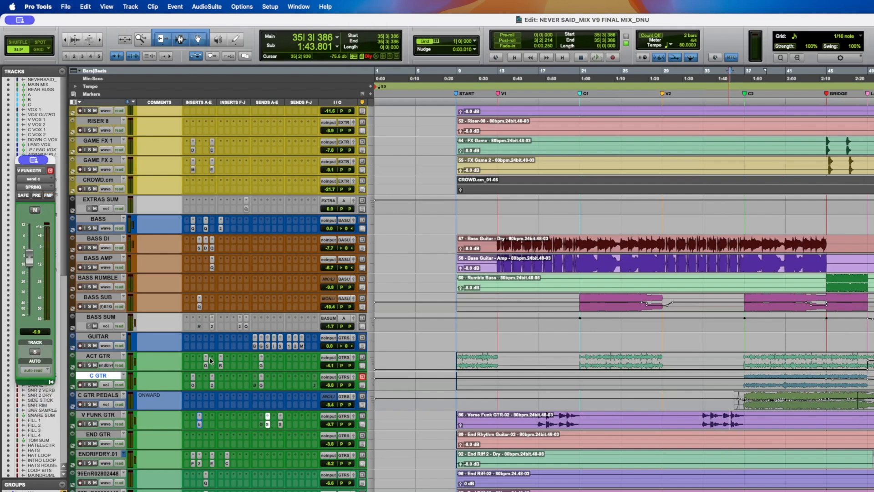
- Open V FUNK GTR's SLAPS send and adjust the track's level control
scroll(244, 363, down, 2)
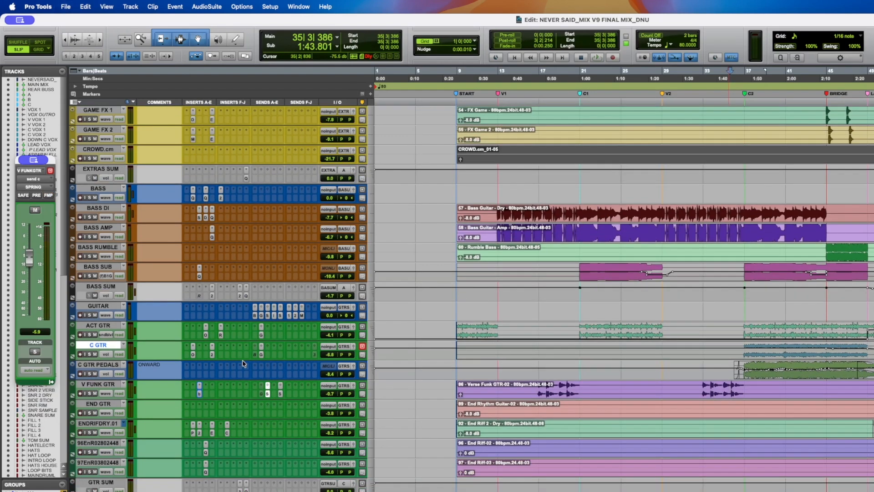
scroll(243, 363, down, 4)
scroll(282, 295, down, 9)
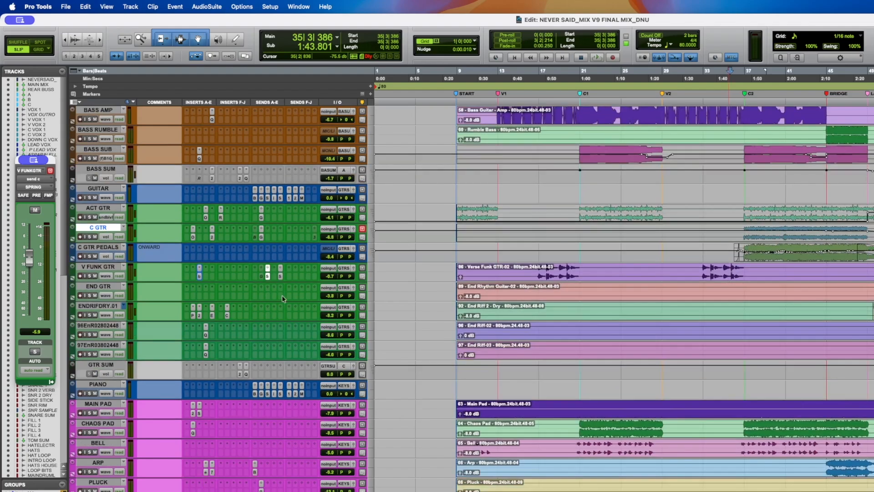
scroll(277, 286, down, 1)
click(281, 179)
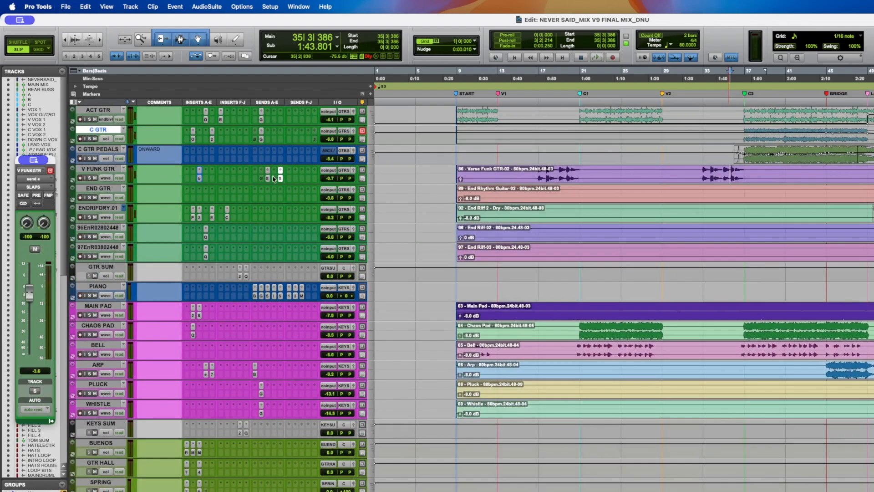
drag(338, 178, 349, 178)
scroll(564, 297, up, 2)
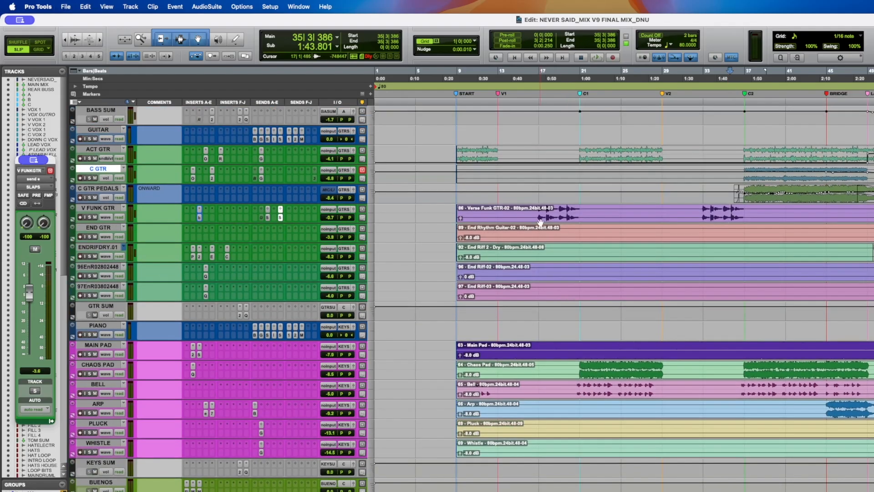
- Reposition the SLAPS EchoBoy window, solo V FUNK GTR and play the verse to hear the slap echo
click(539, 210)
scroll(299, 489, down, 2)
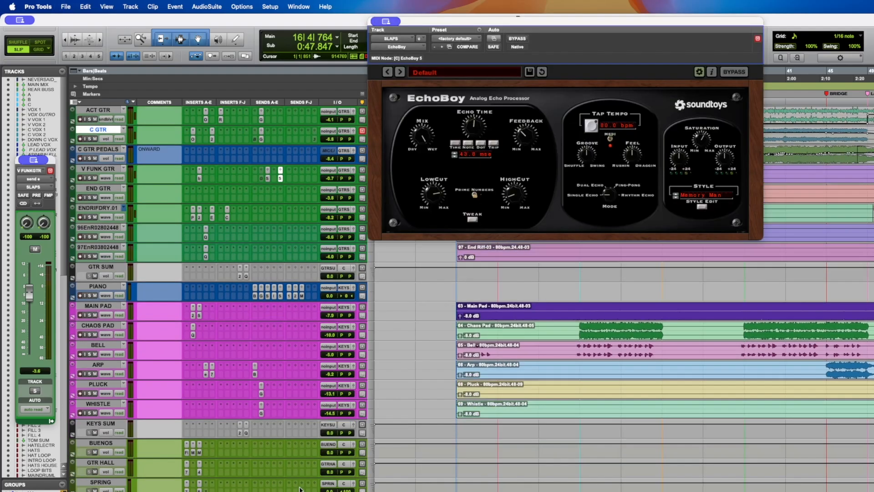
drag(484, 24, 397, 168)
click(90, 178)
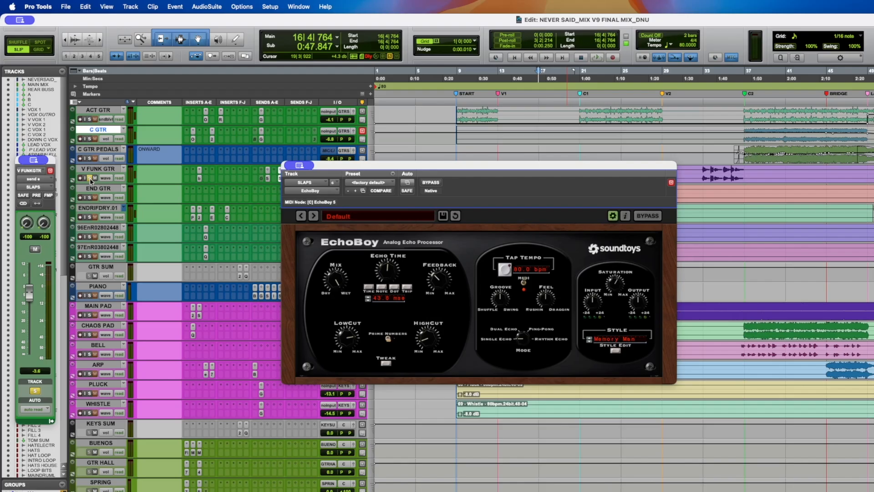
key(space)
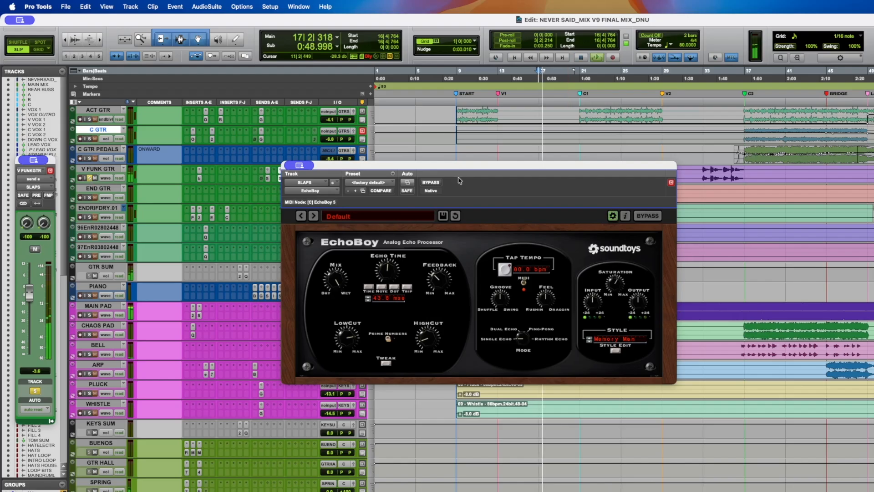
drag(481, 172, 505, 200)
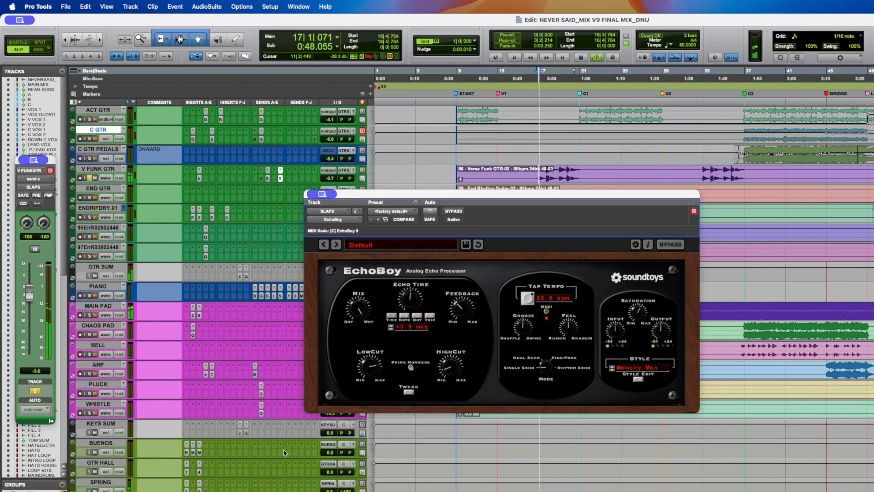
- Open V FUNK GTR's SPRING send, save the session and audition with the track solo toggled
scroll(284, 449, down, 1)
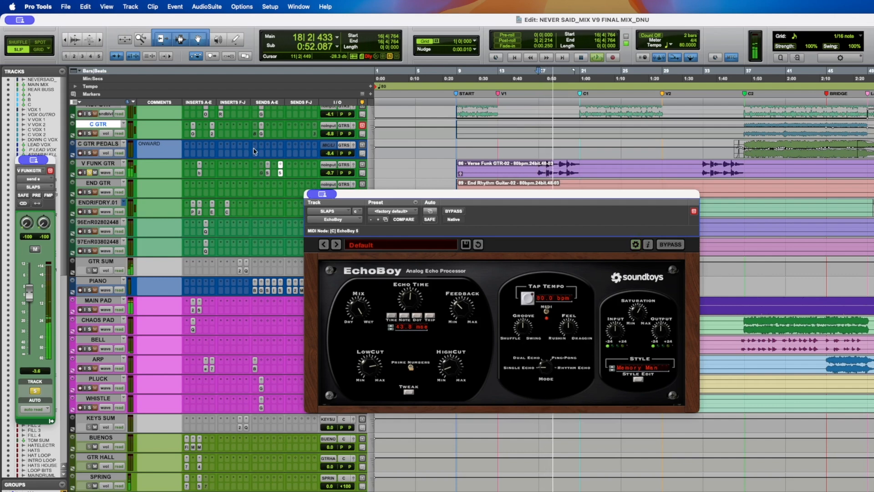
click(268, 173)
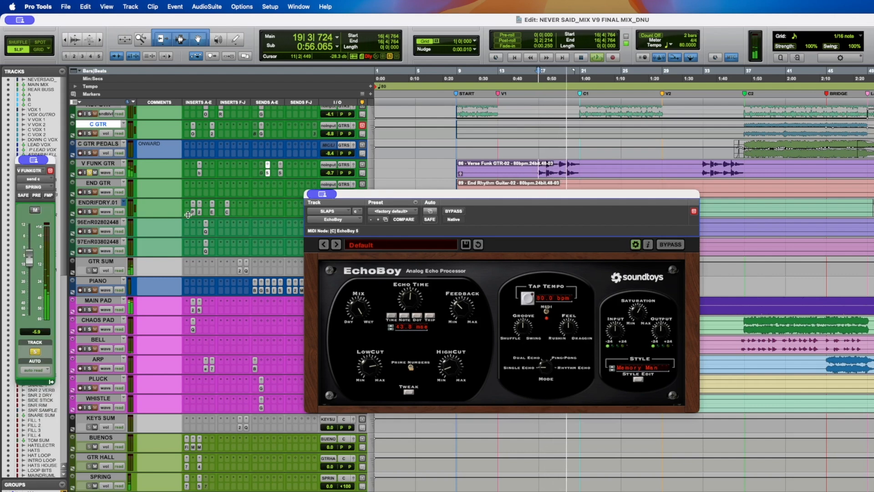
key(super+s)
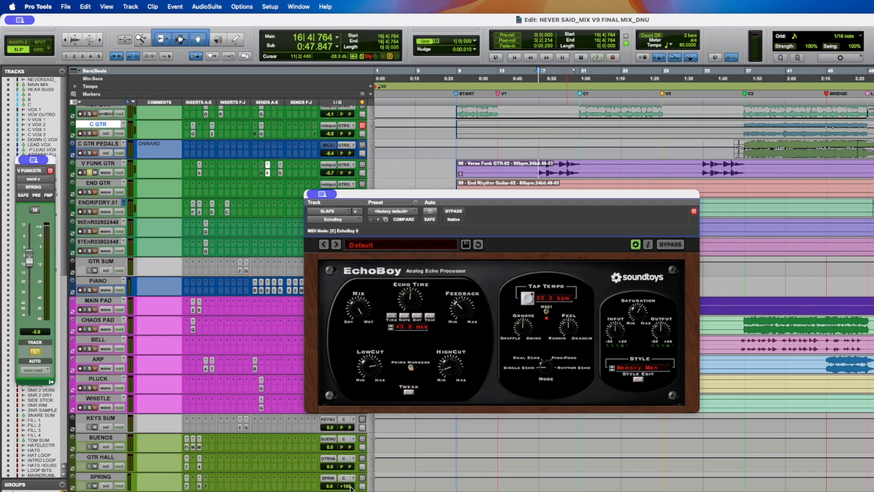
key(space)
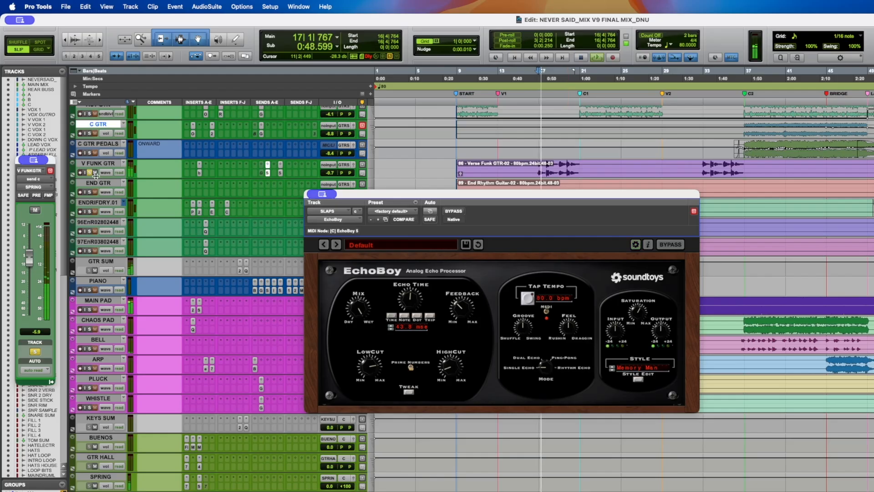
click(91, 173)
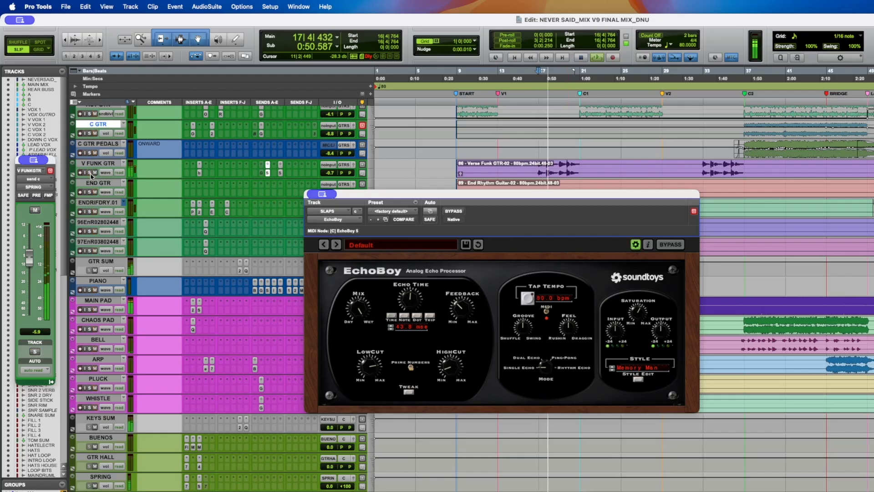
key(space)
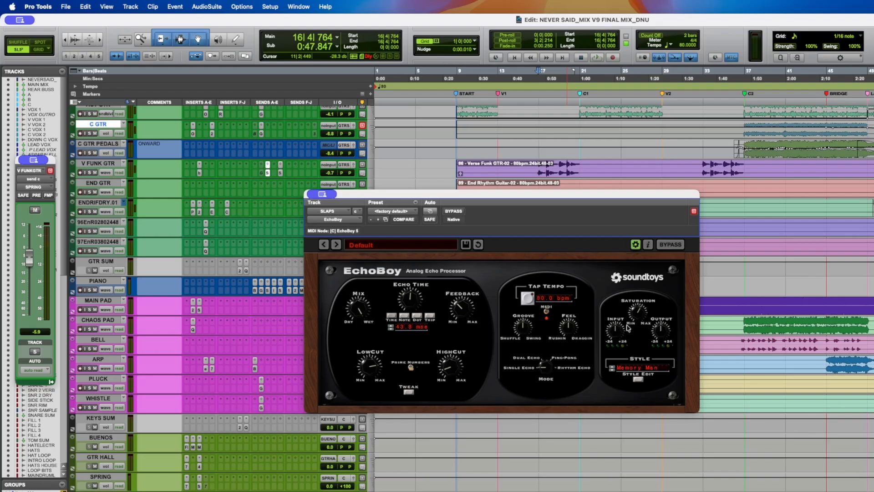
- Adjust the EchoBoy style setting on the SLAPS aux, close the plug-in window and save
click(651, 369)
click(558, 390)
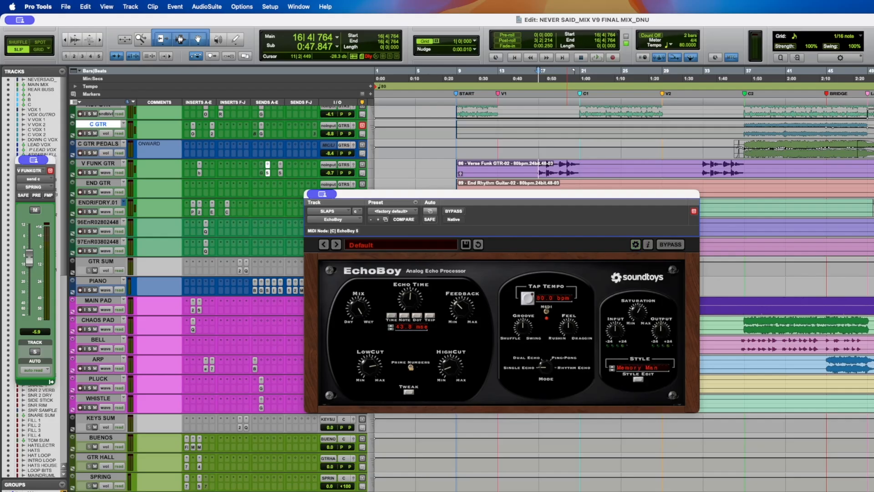
key(super+w)
scroll(472, 298, up, 1)
key(super+s)
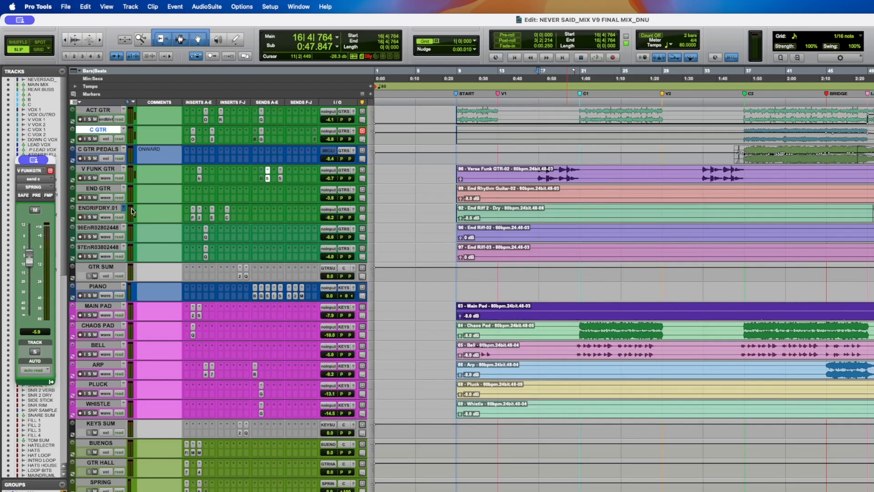
- Locate near bar 61, save, solo END GTR and play the ending section
click(873, 214)
key(super+s)
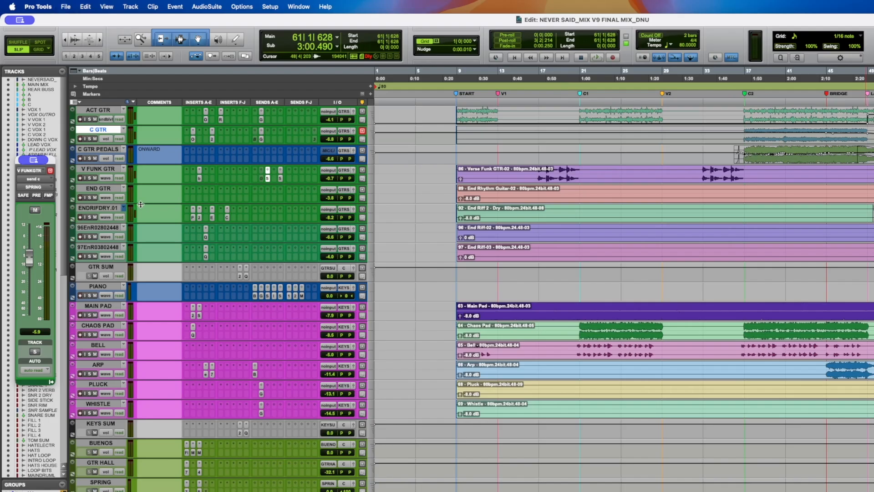
click(90, 198)
key(space)
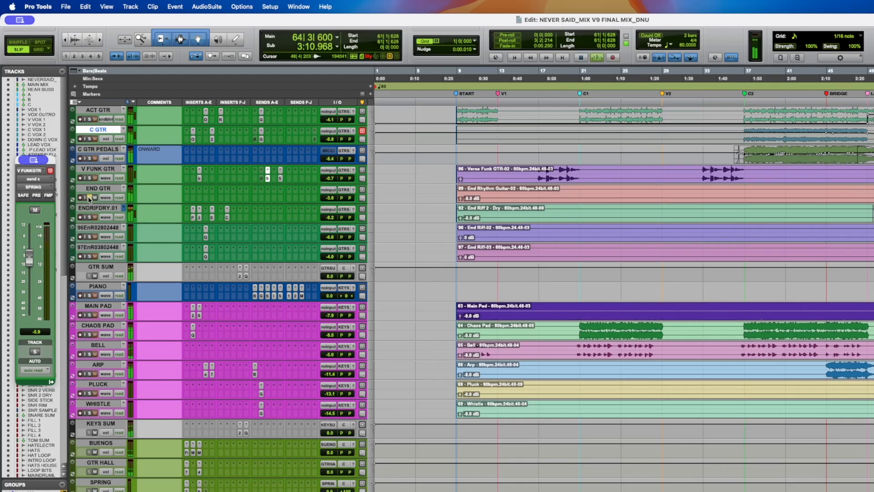
key(space)
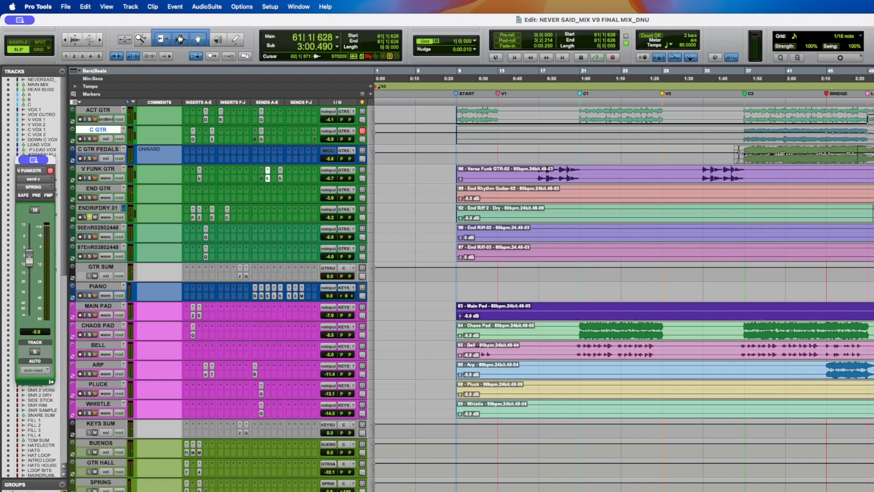
- Return to bar 61, save, solo ENDRIFDRY.01 and audition it while toggling its insert
click(873, 215)
key(super+s)
key(space)
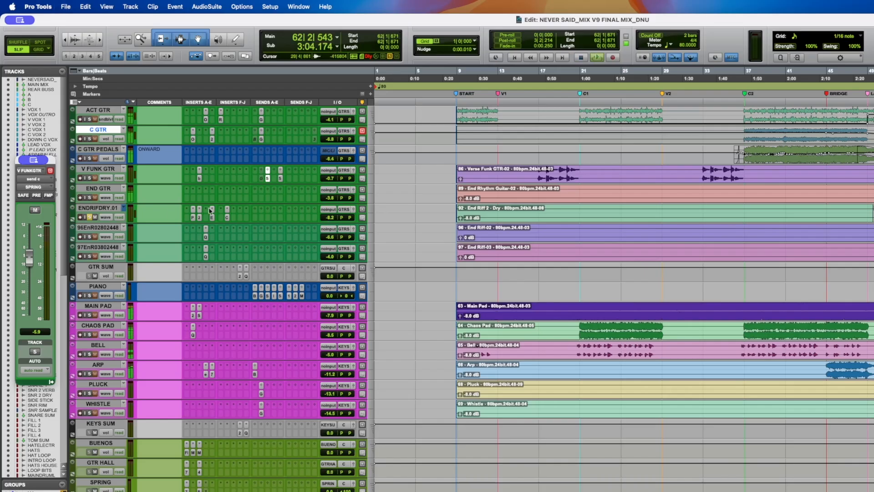
click(89, 217)
key(space)
ctrl+super+click(193, 217)
key(space)
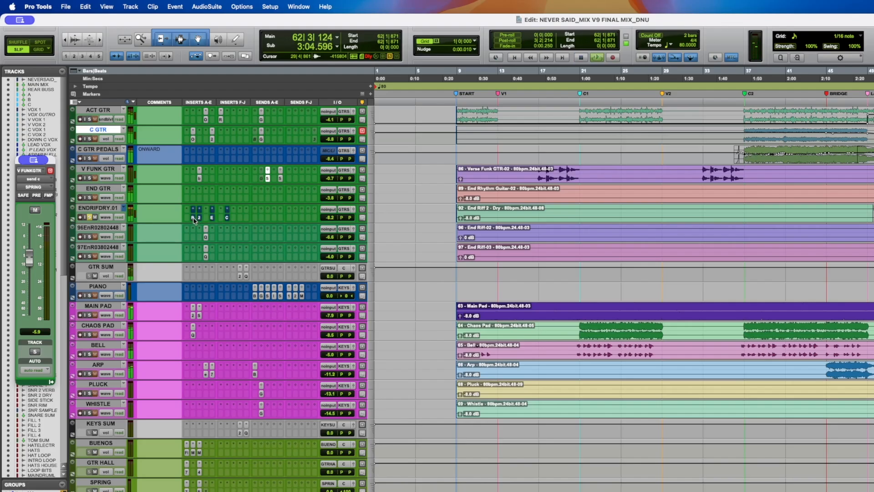
- Zoom in on the end riff clips around bars 53 to 61, play them and save
scroll(562, 226, right, 2)
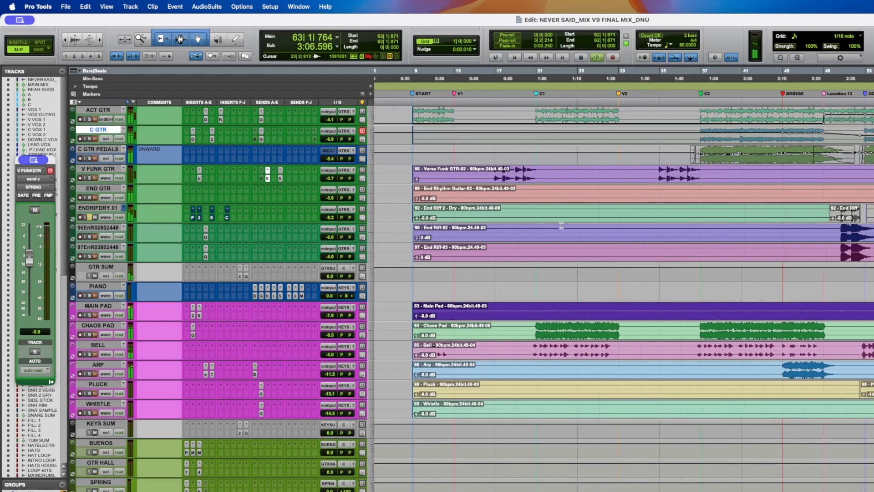
scroll(561, 225, right, 5)
key(t)
key(t)
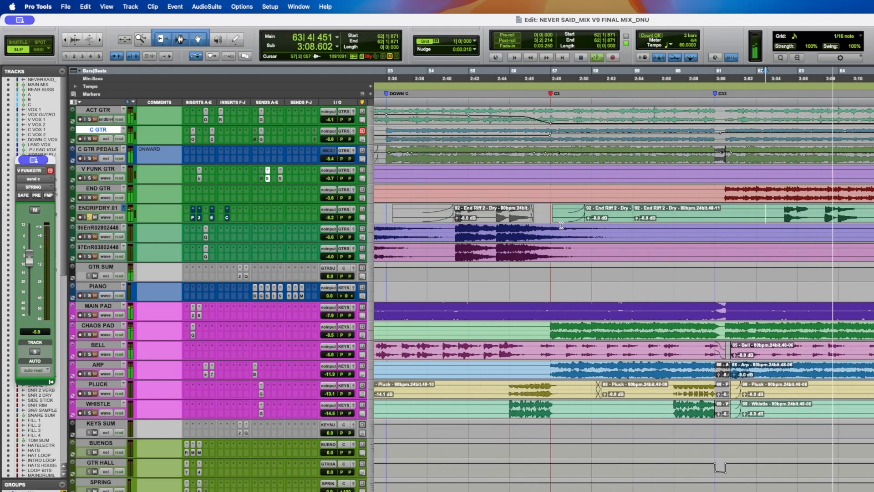
key(space)
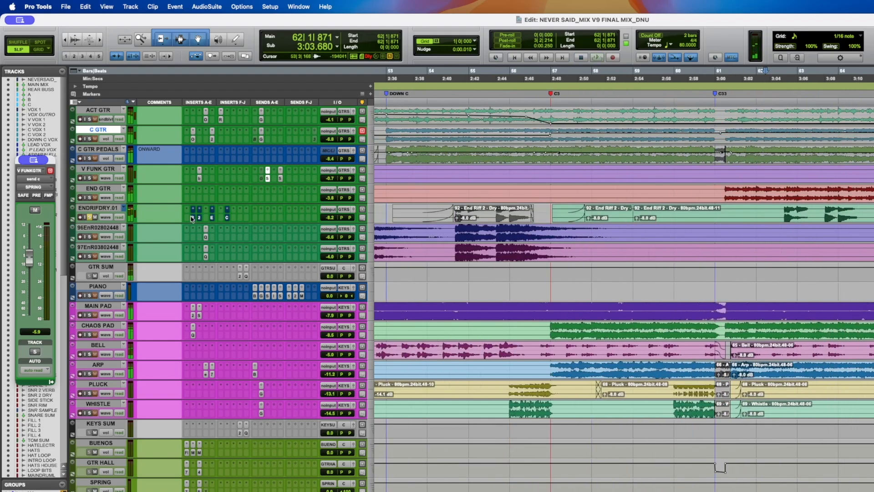
key(shift+a)
key(super+s)
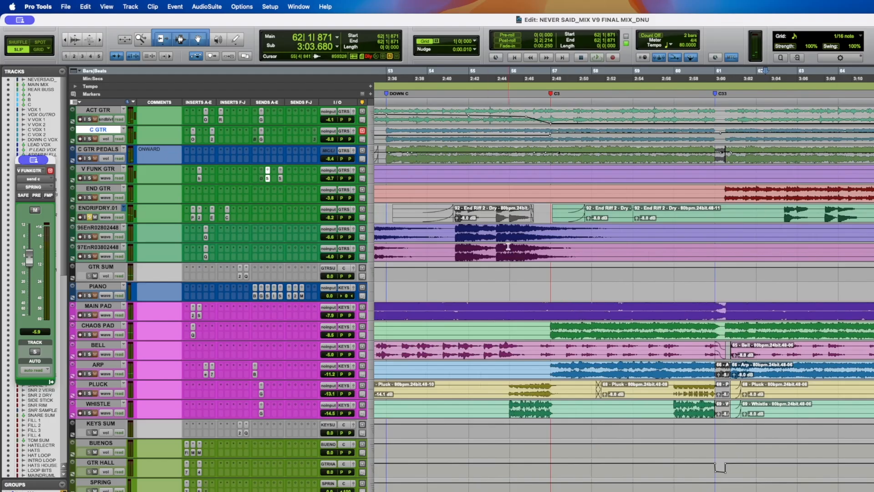
- Zoom out and select the End Riff clip ranges between the Bridge and C3 markers for auditioning
key(super+bracketleft)
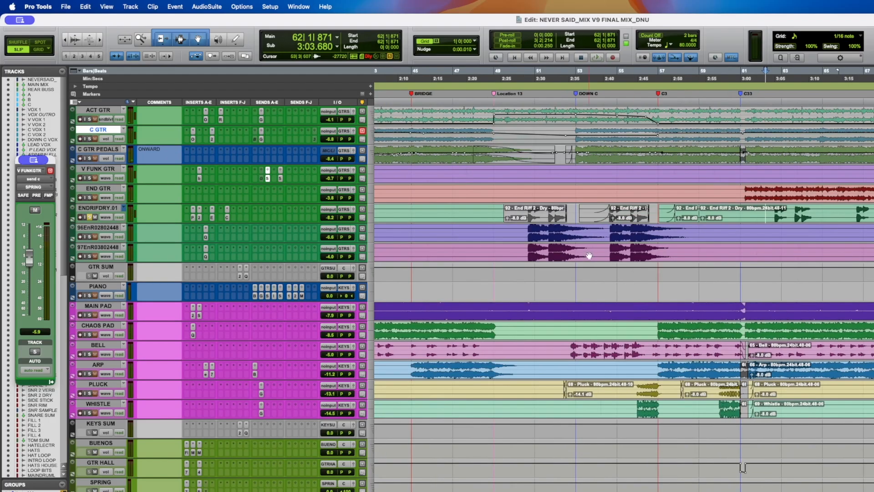
click(529, 232)
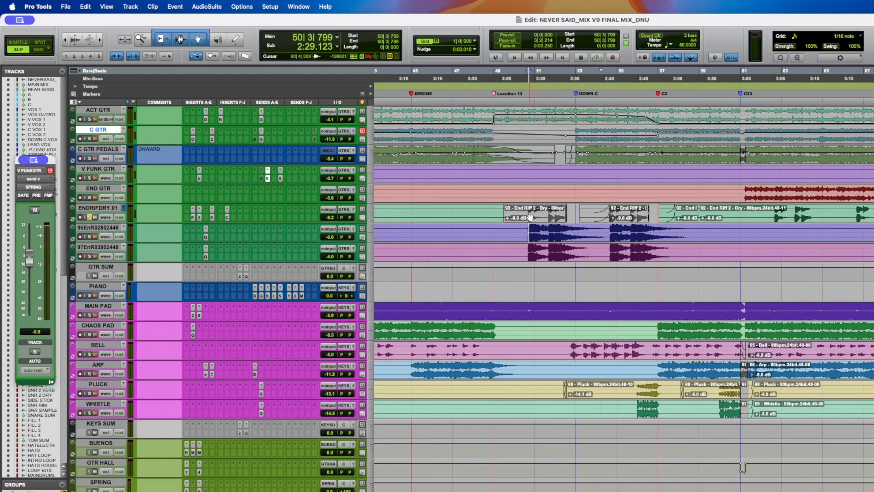
drag(656, 213, 736, 214)
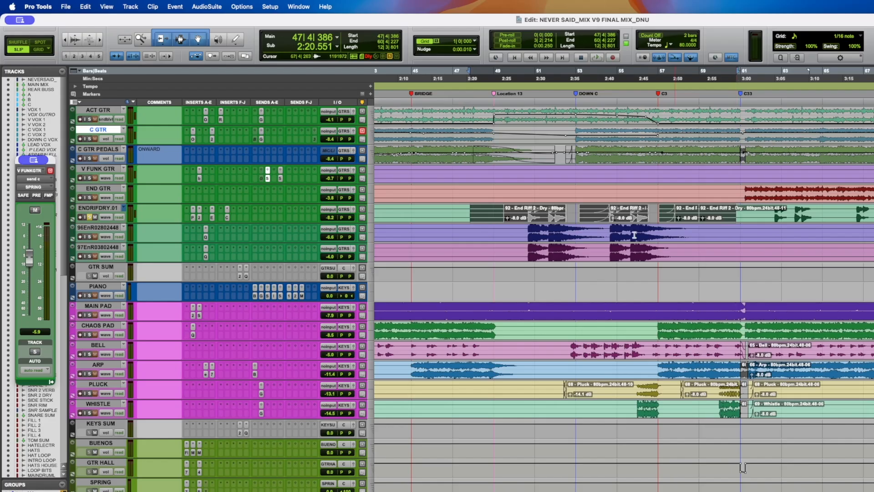
drag(494, 231, 698, 249)
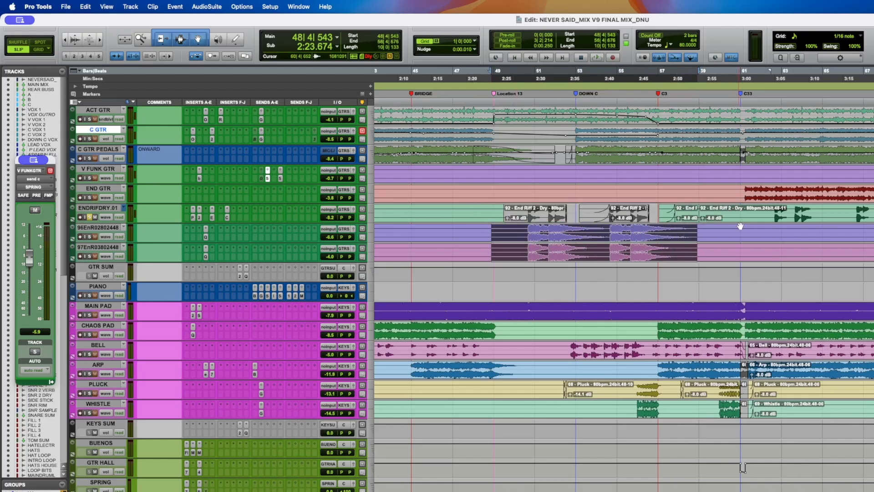
drag(759, 213, 873, 213)
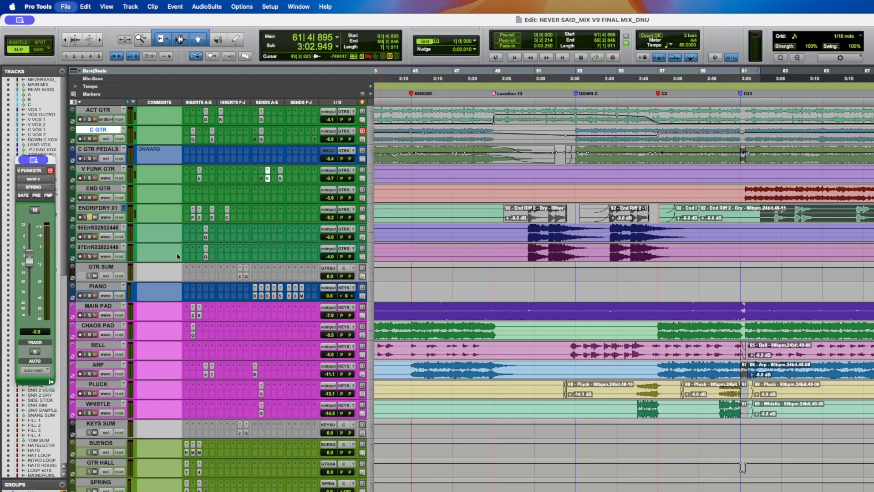
click(512, 231)
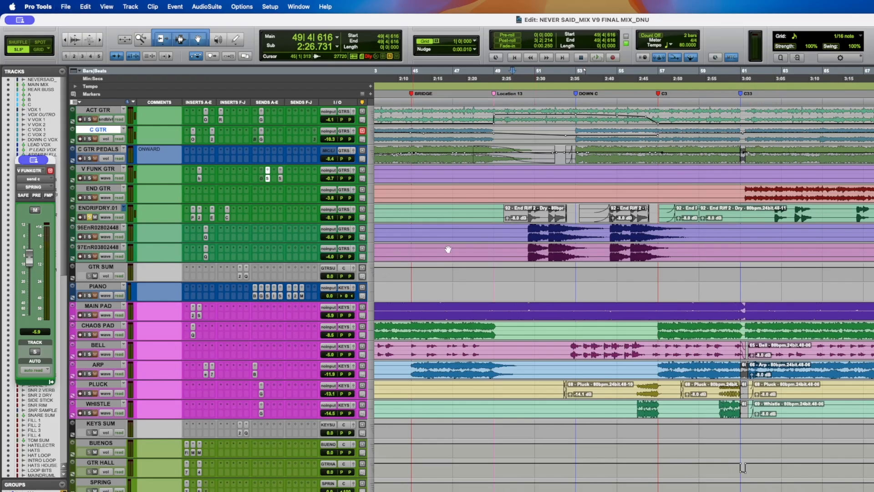
drag(513, 232, 689, 232)
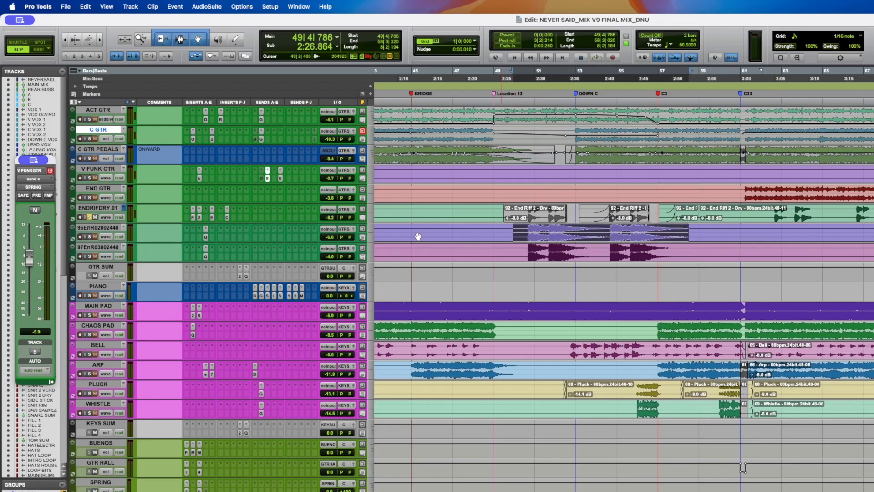
- Switch the solo from ENDRIFDRY.01 to the 96EnR end riff track and play from bar 50
click(90, 217)
click(90, 237)
click(525, 233)
key(space)
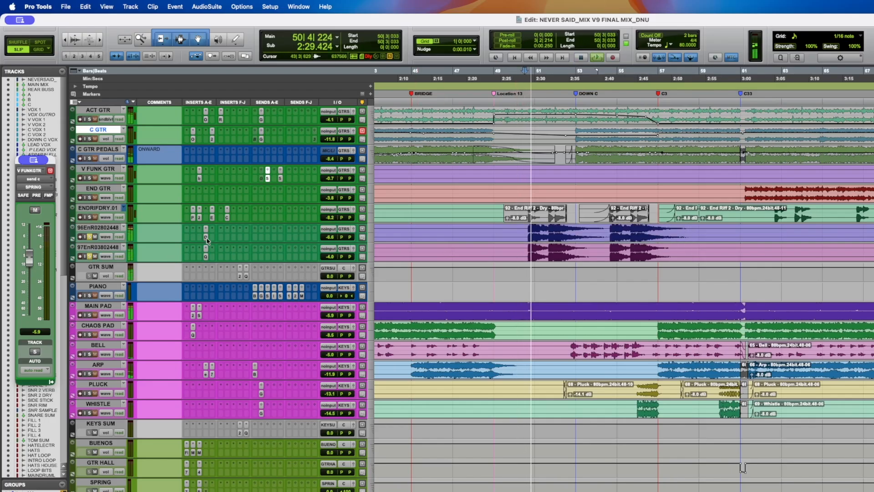
- Open the 96EnR track's FabFilter Pro-Q 4 insert and move its window aside while playing
click(206, 237)
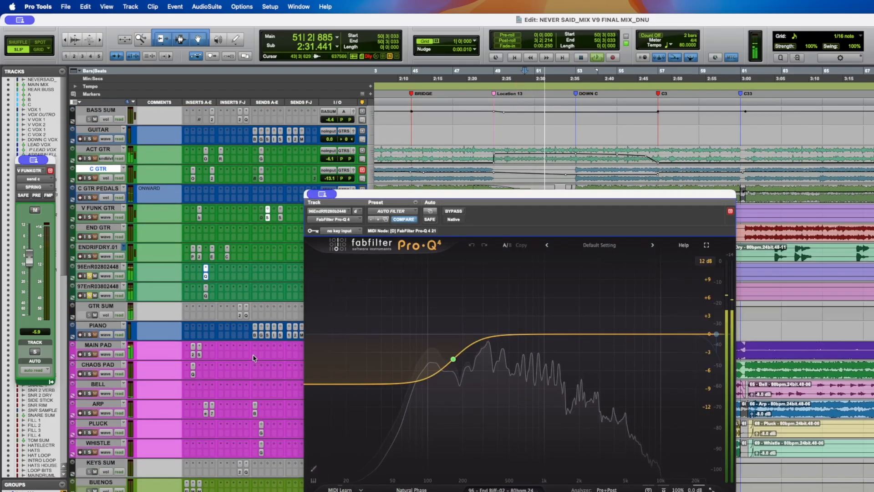
scroll(233, 284, up, 2)
drag(399, 197, 262, 154)
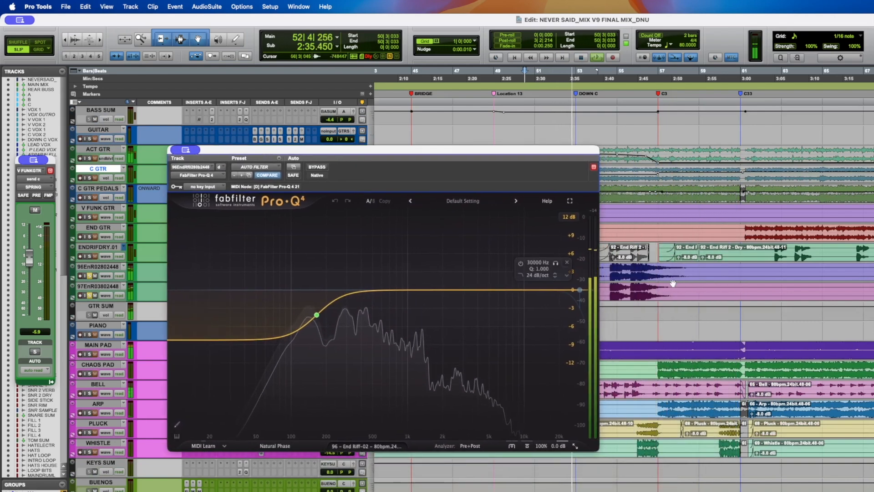
key(r)
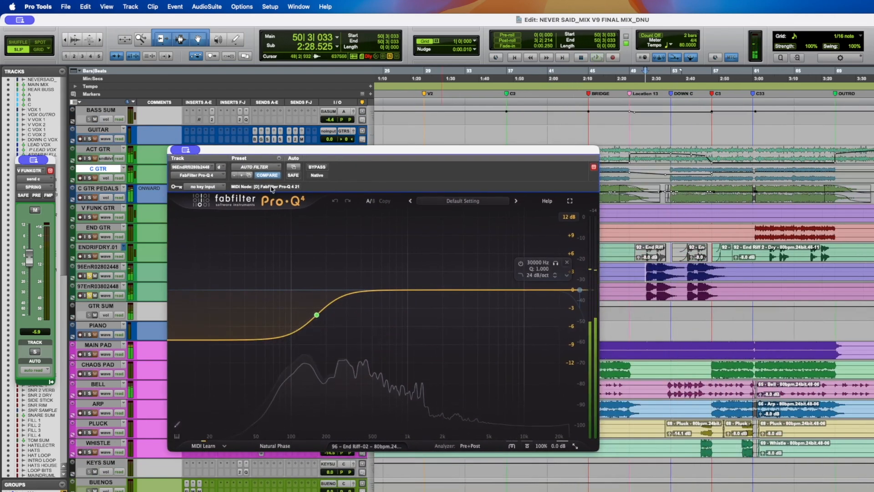
drag(256, 156, 291, 154)
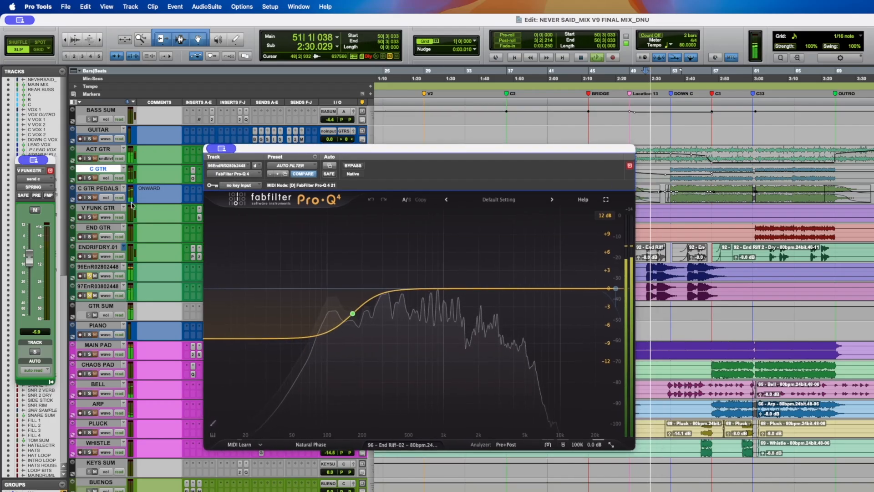
drag(262, 149, 638, 128)
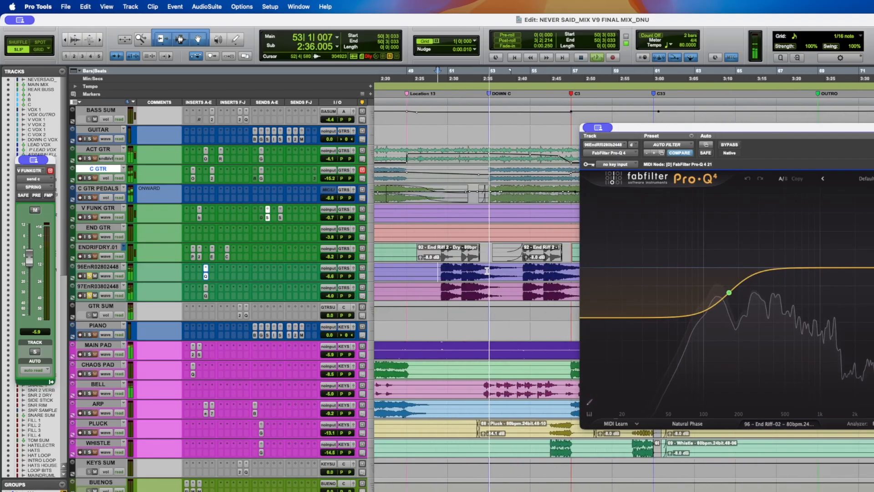
key(space)
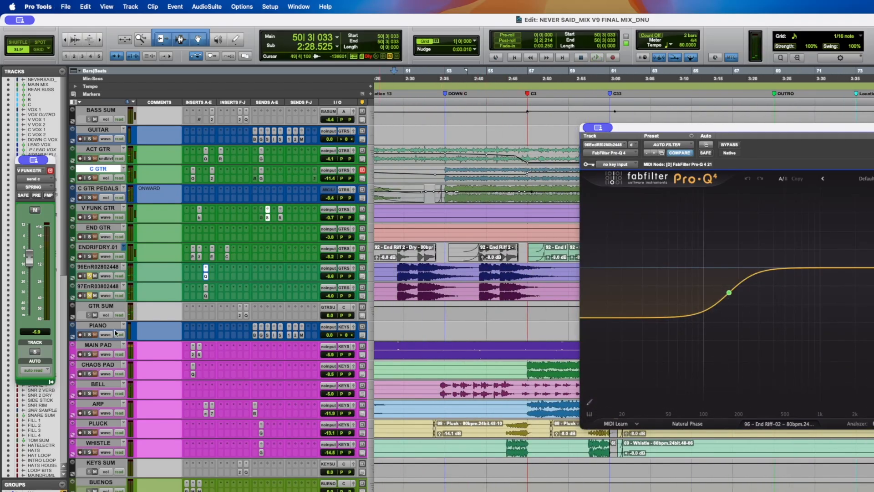
- Open the Pro-Q 4 insert on the 97EnR end riff track and reposition its window while playing
click(205, 296)
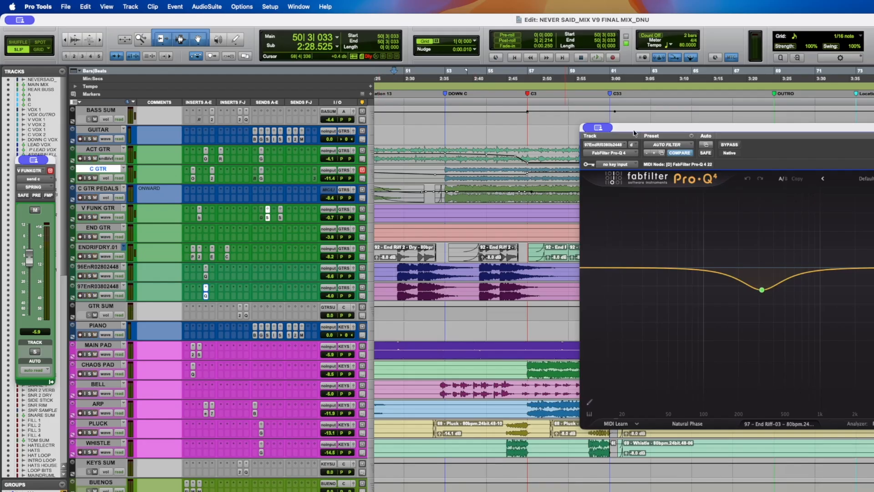
drag(635, 132, 534, 261)
drag(623, 258, 615, 323)
click(646, 250)
scroll(592, 273, down, 2)
key(space)
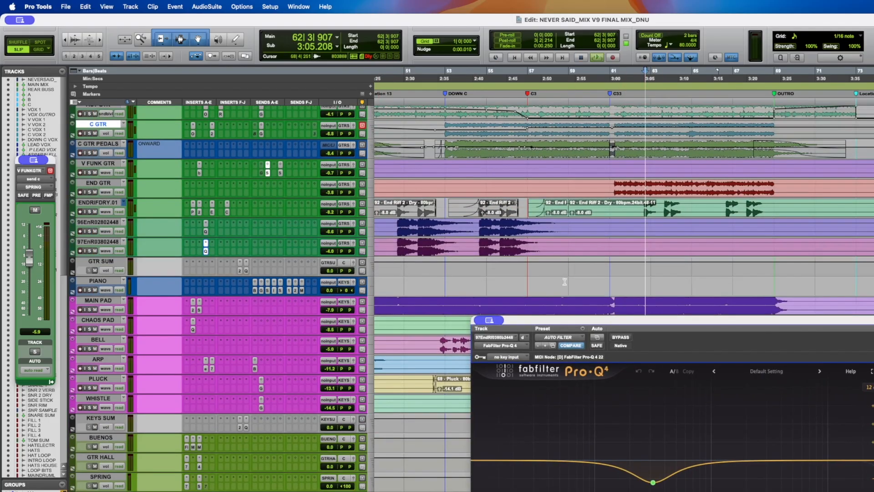
drag(564, 320, 527, 223)
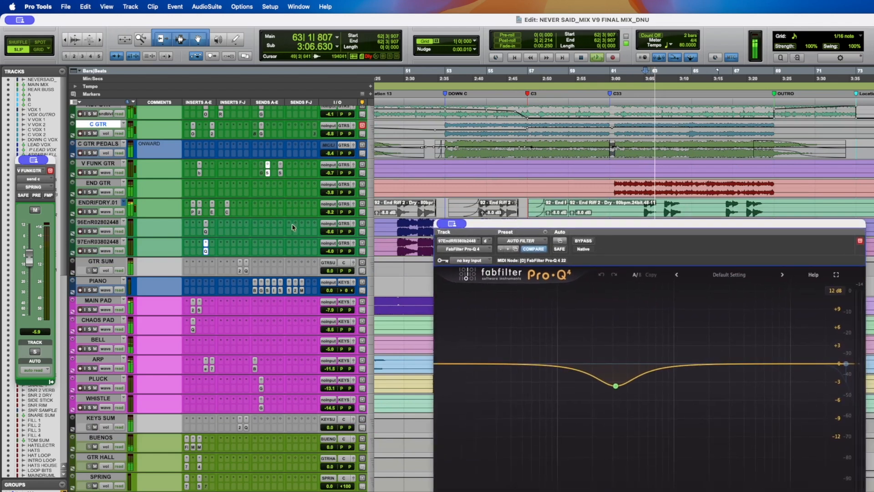
- Solo ENDRIFDRY.01, open its SansAmp PSA-1 insert and toggle the insert on and off during playback
click(194, 212)
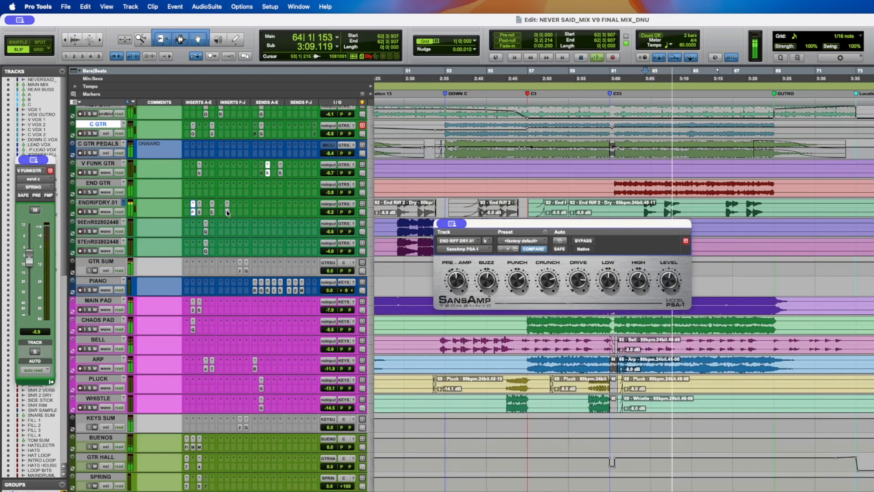
click(90, 212)
key(space)
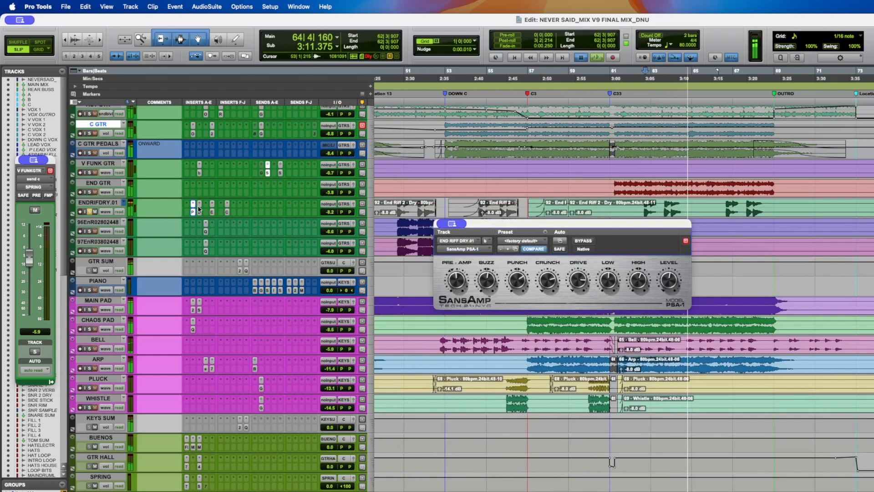
super+click(192, 213)
super+click(193, 212)
key(space)
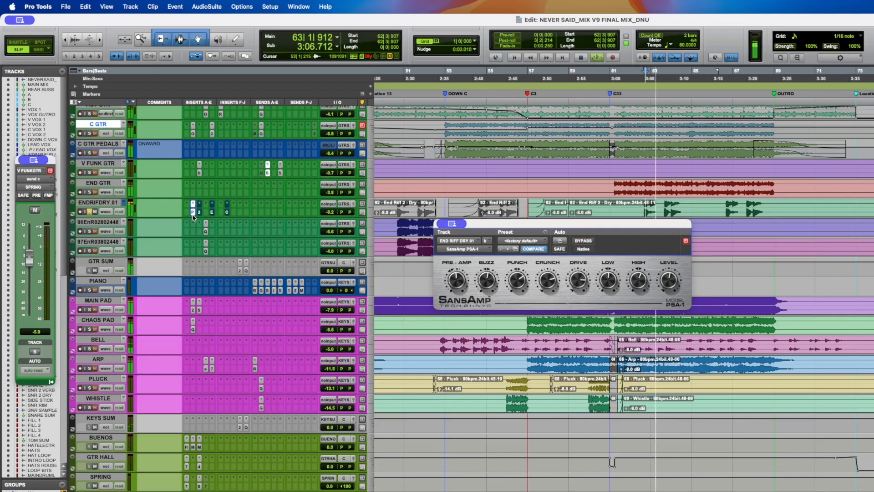
super+click(194, 215)
super+click(193, 214)
key(space)
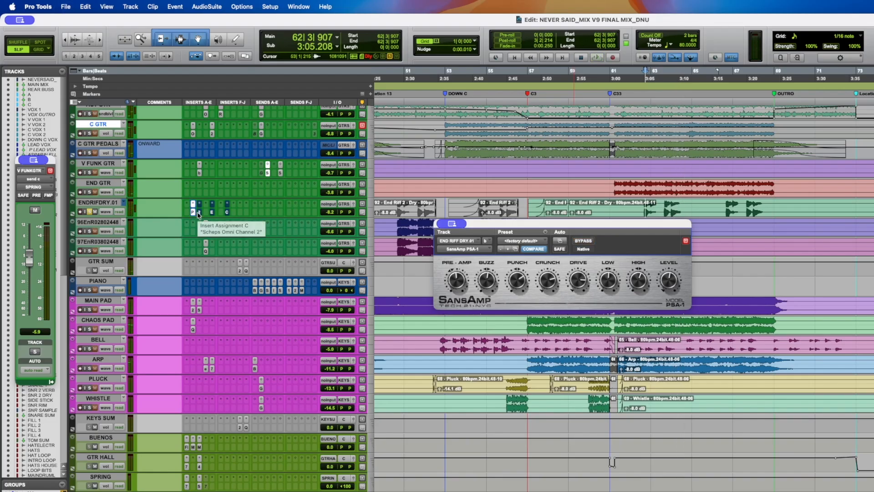
- Open the ENDRIFDRY.01 Scheps Omni Channel 2 insert, move its window aside, play and save the session
click(199, 213)
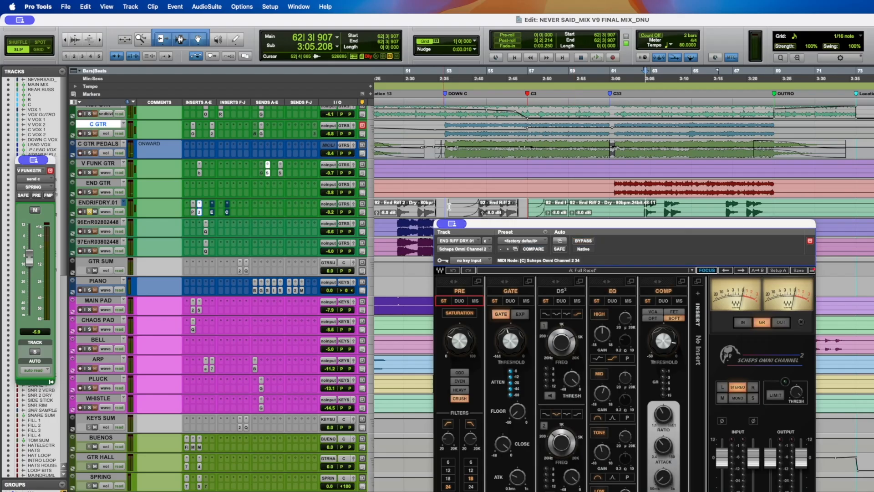
drag(444, 224, 258, 144)
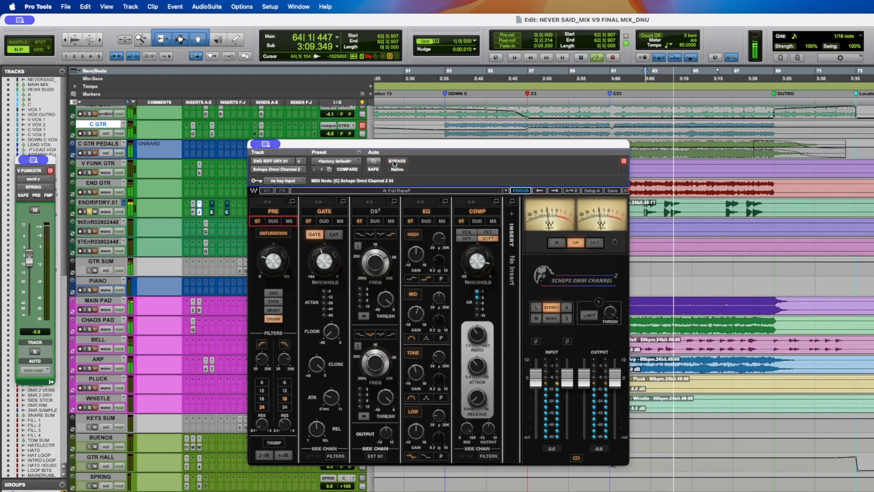
key(space)
key(super+s)
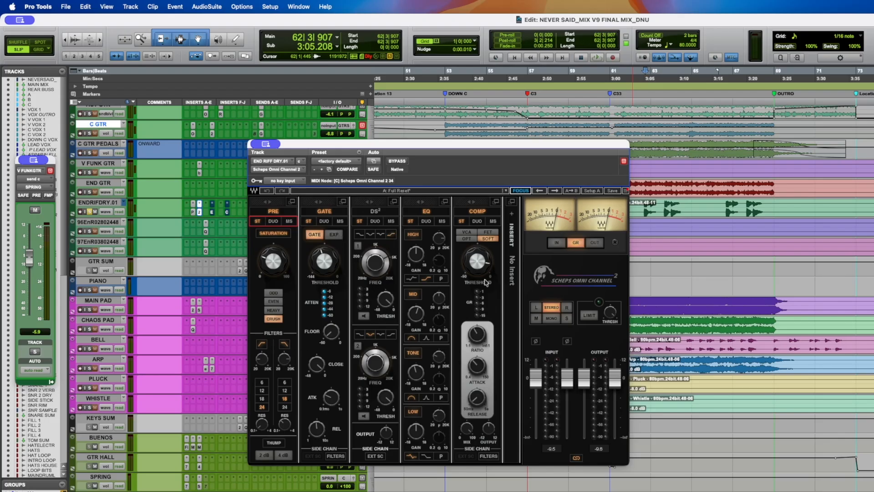
- Audition the ENDRIFDRY.01 inserts, reopening the SansAmp window and opening the EchoBoy 4 Vibro Echo delay
click(194, 213)
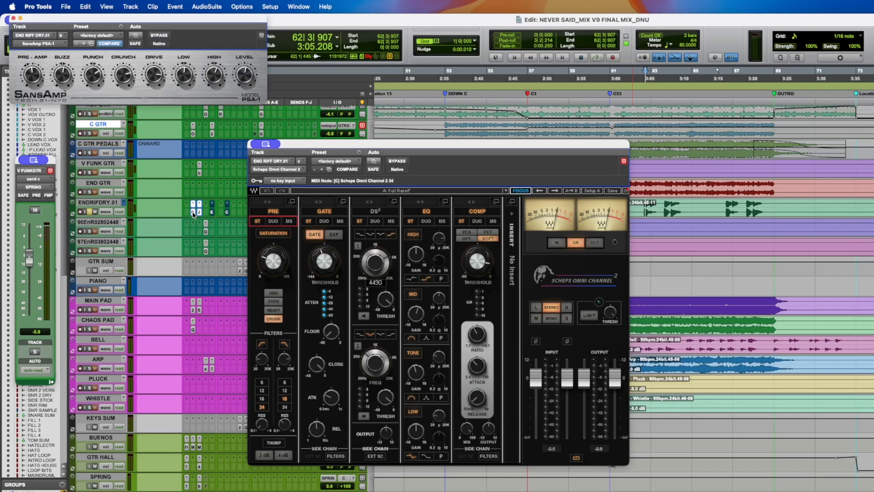
click(194, 213)
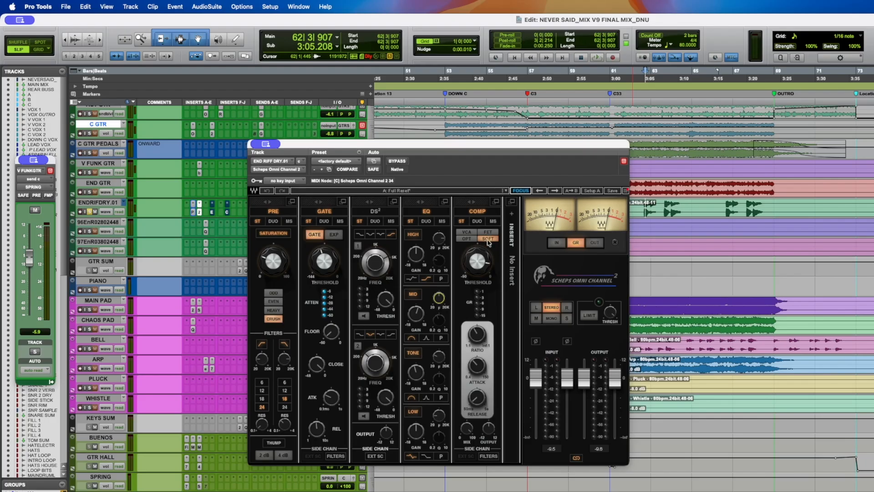
key(space)
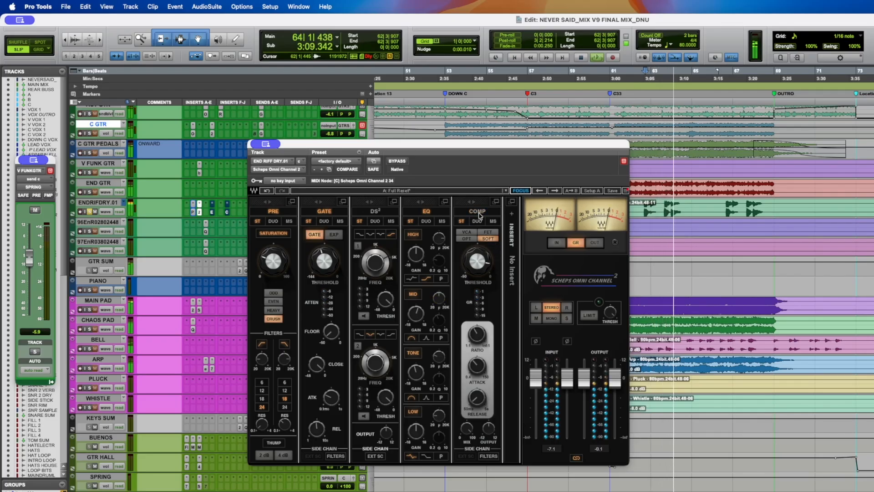
key(space)
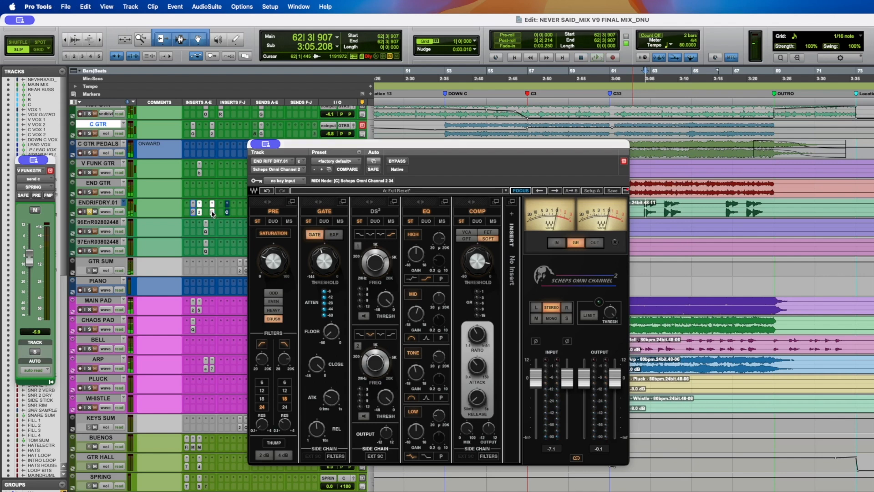
click(213, 212)
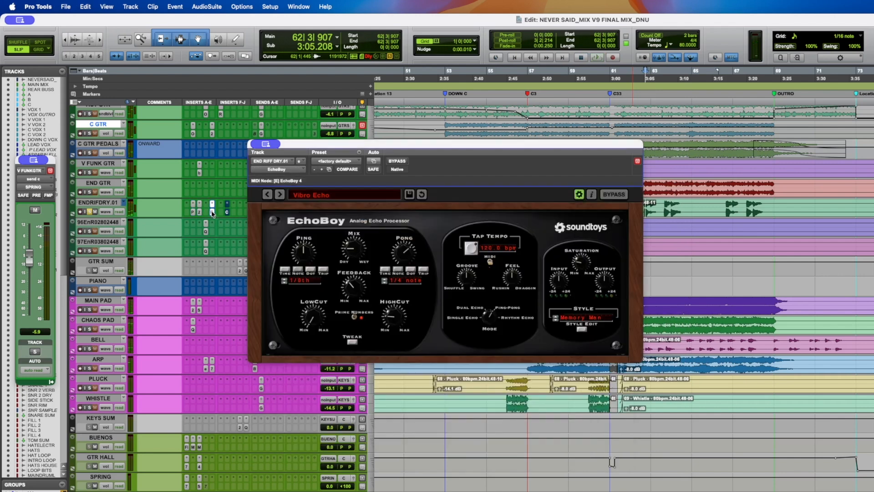
key(space)
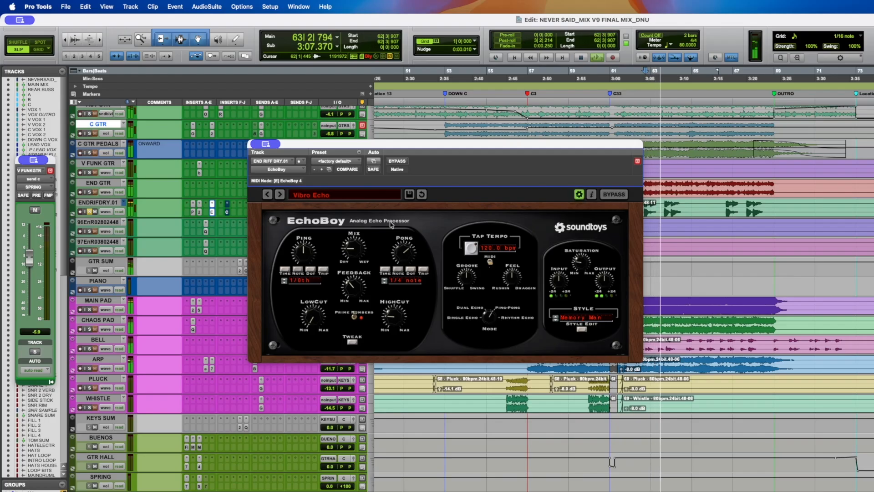
key(space)
- Open the ENDRIFDRY.01 Capitol Chambers 2 reverb, switch off its bypass and arrange it beside the EchoBoy window
click(228, 213)
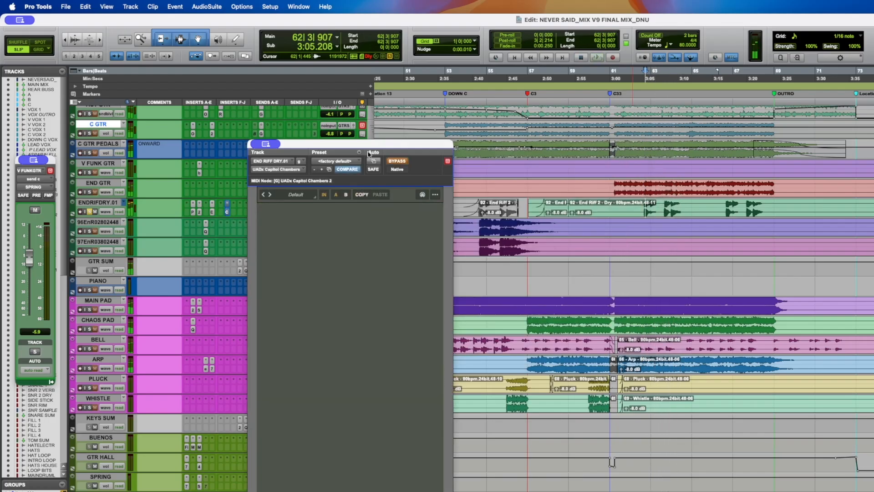
click(213, 213)
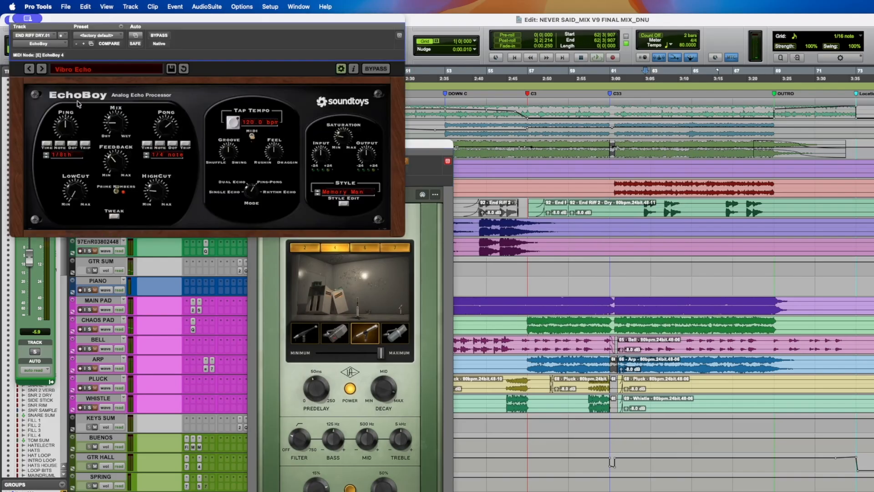
drag(425, 144, 555, 37)
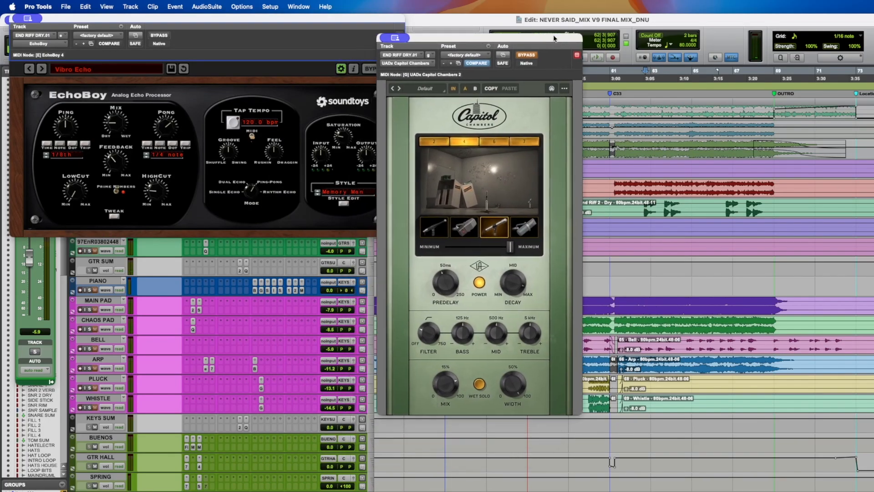
click(119, 111)
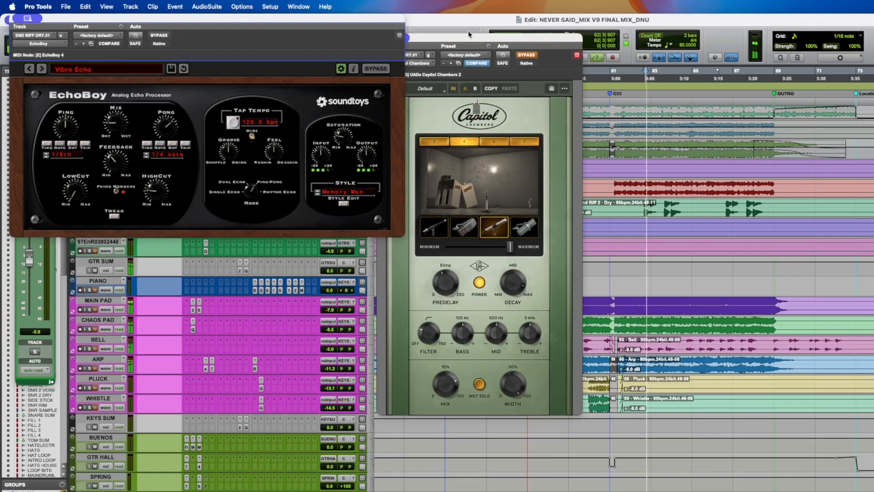
click(527, 56)
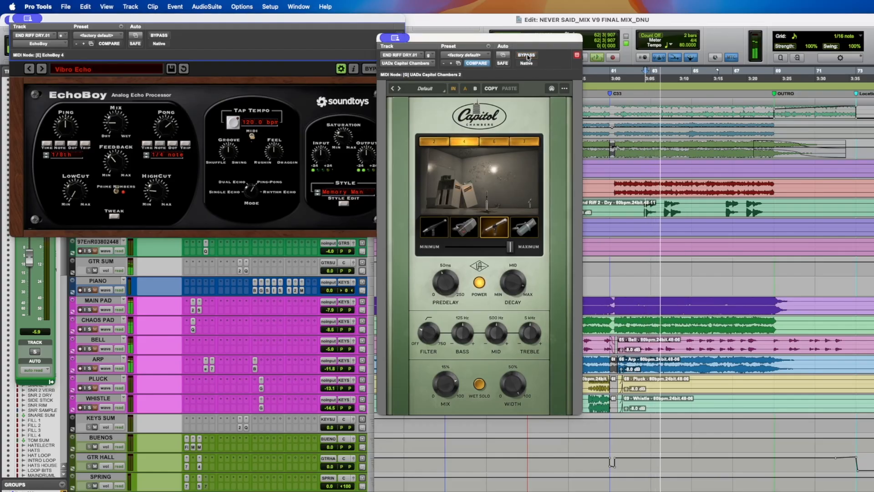
drag(90, 18, 779, 113)
- Audition playback while scrolling through the drum tracks and back up to the backing vocal tracks
key(space)
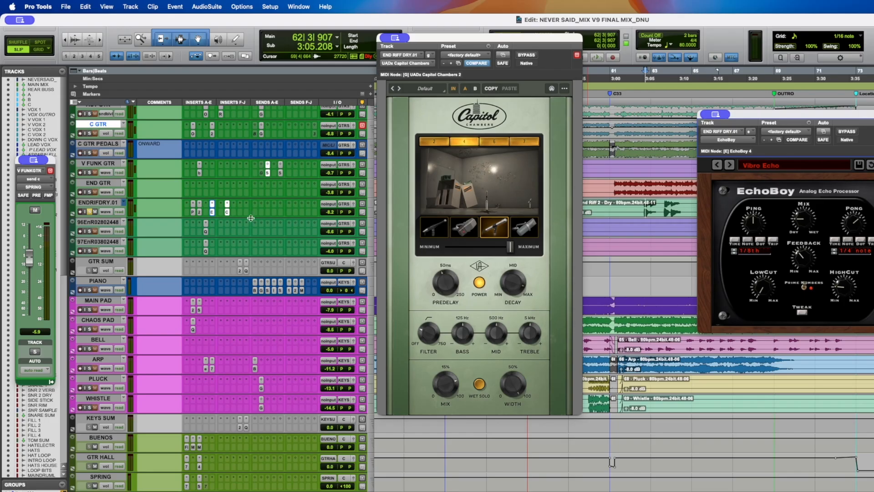
key(space)
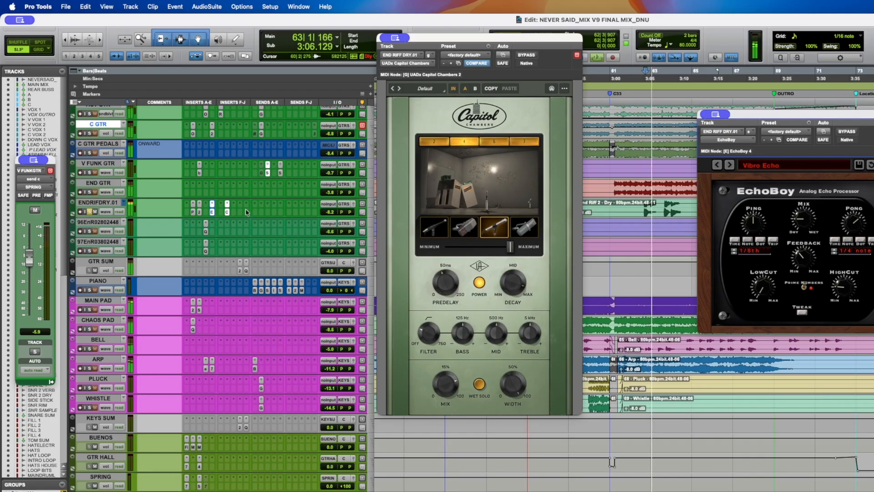
scroll(121, 237, down, 10)
scroll(122, 236, down, 15)
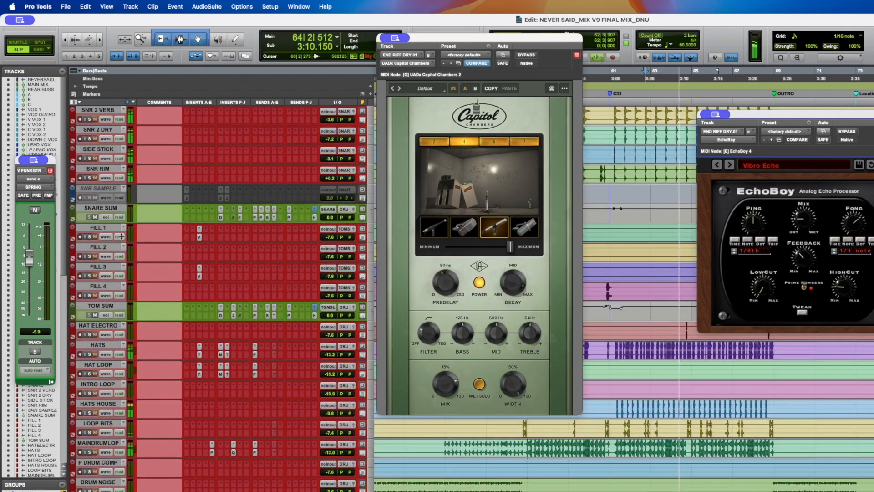
key(space)
scroll(121, 236, up, 15)
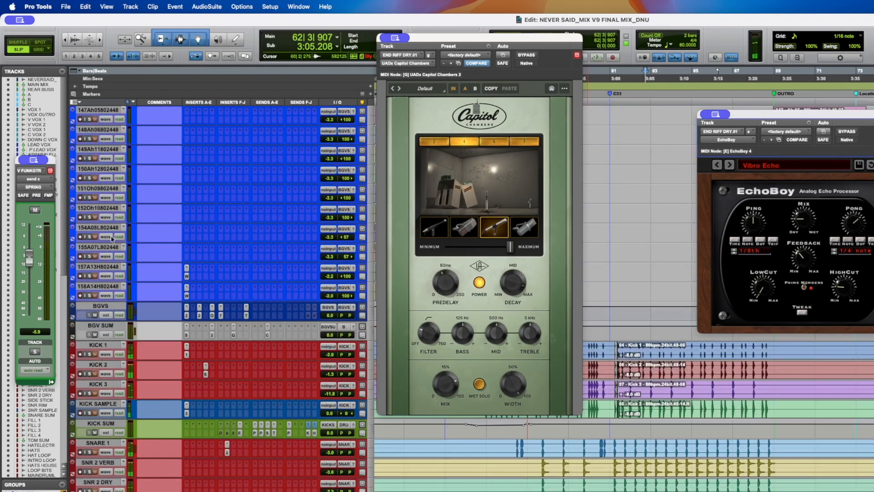
scroll(101, 236, up, 10)
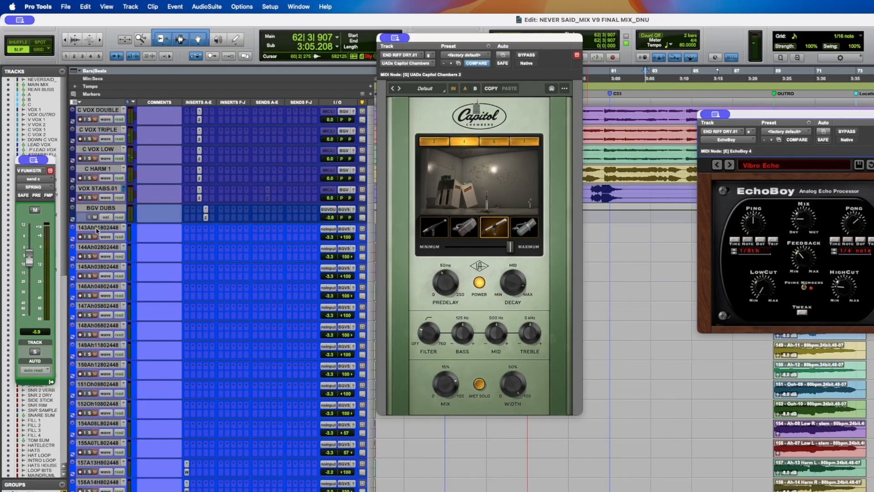
- Toggle the solo on the C HARM 1 track, save the session and play
click(90, 178)
key(super+s)
key(space)
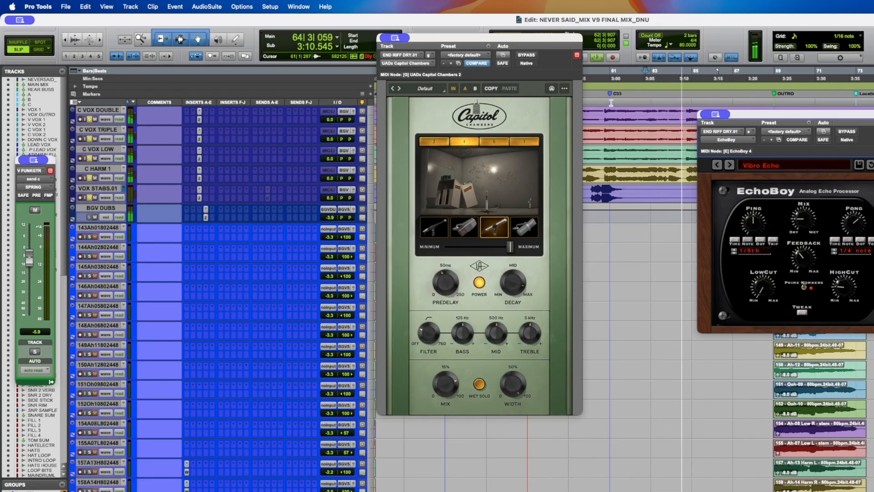
- Open the CHORUS VERB track's Pure Plate Reverb insert and audition playback from bar 56
scroll(171, 184, up, 5)
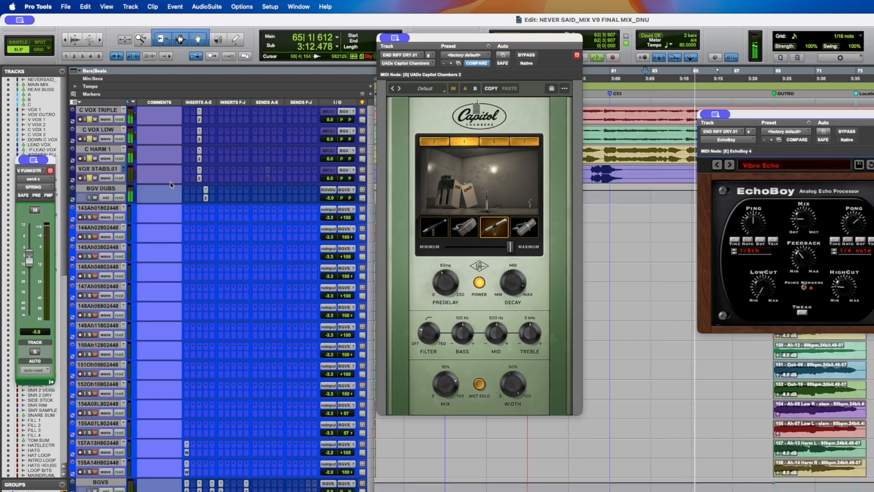
scroll(172, 185, up, 5)
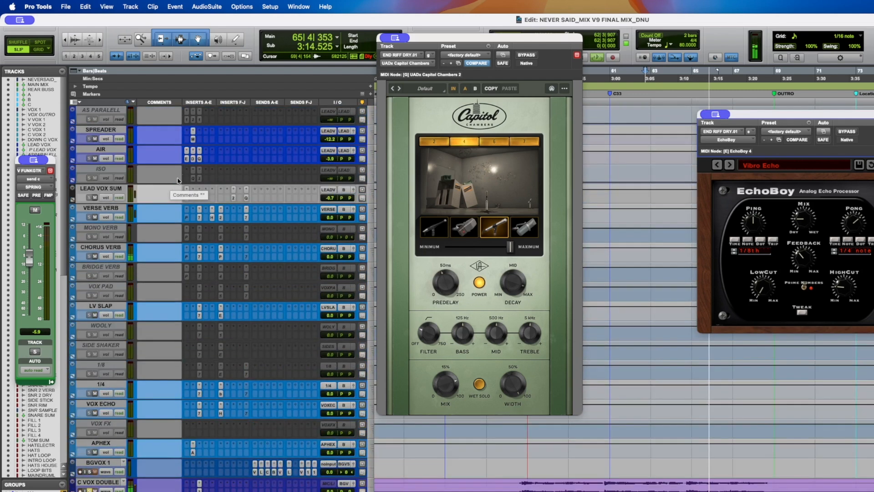
key(space)
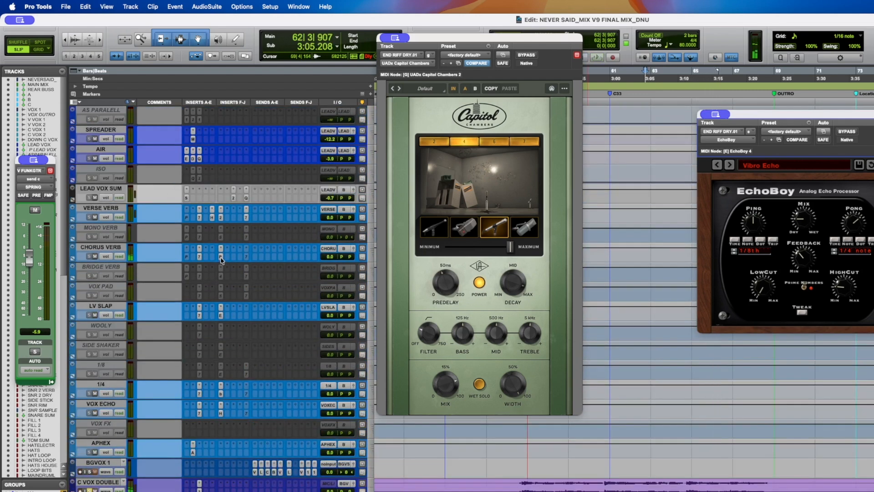
click(222, 258)
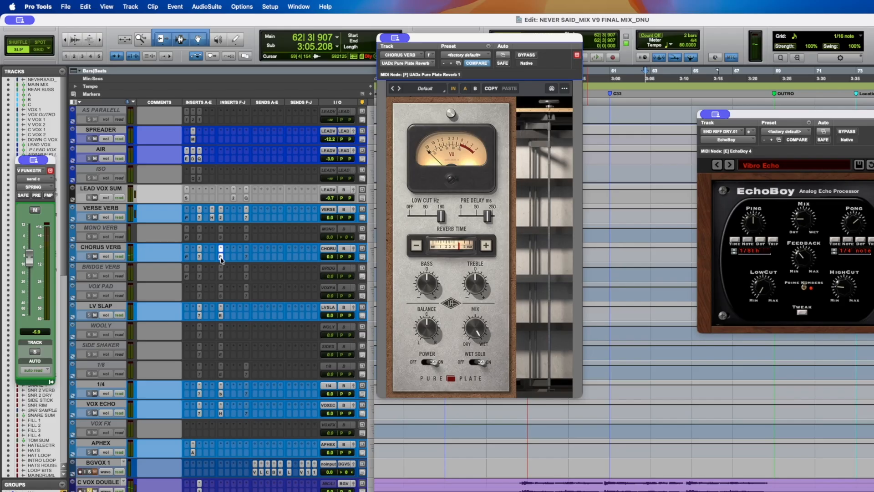
click(522, 484)
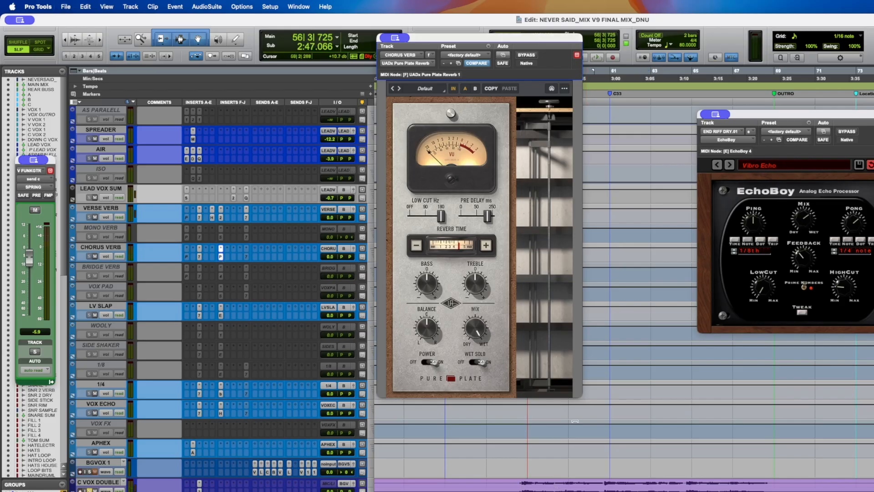
key(space)
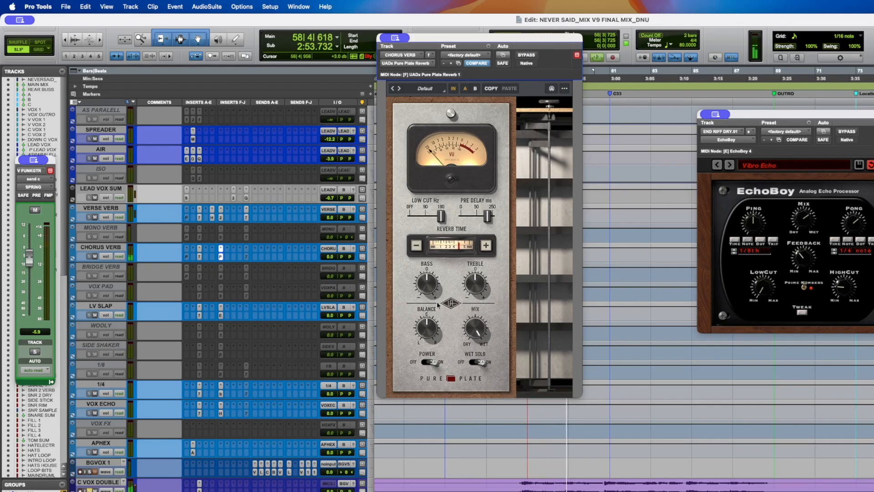
key(space)
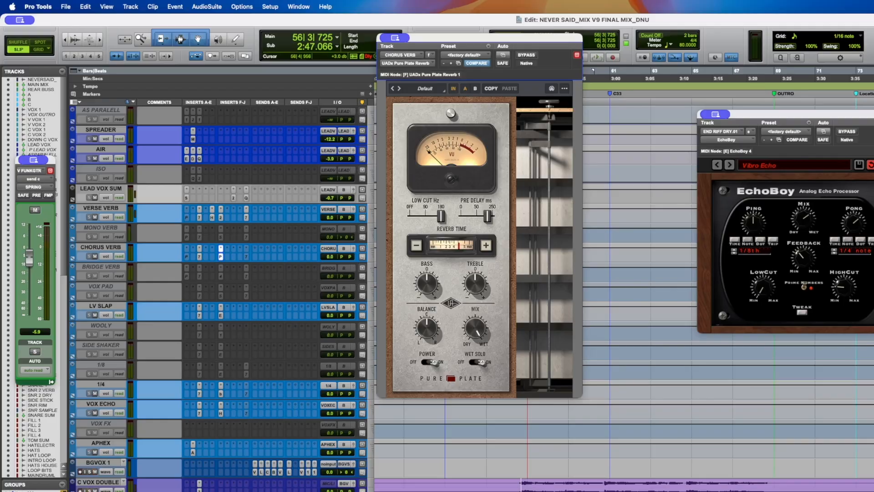
scroll(232, 381, up, 5)
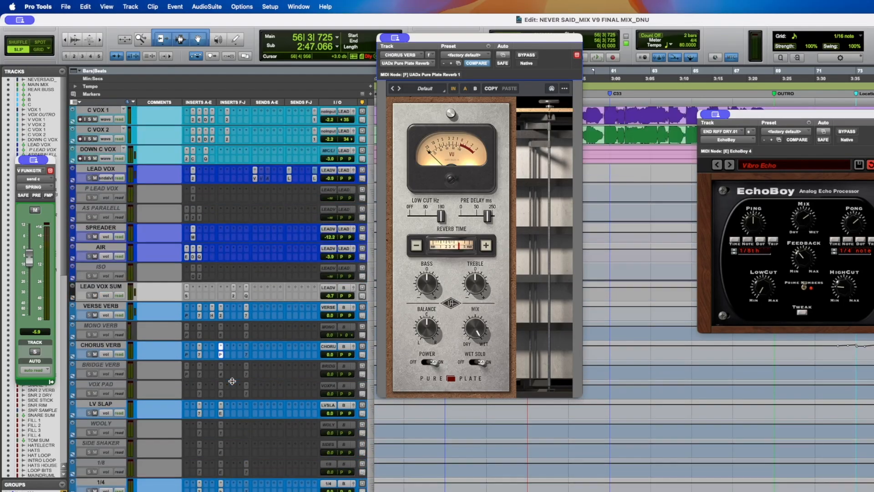
- Open the DOWN C VOX track's Capitol Chambers reverb insert and close it again
scroll(217, 202, down, 1)
click(193, 139)
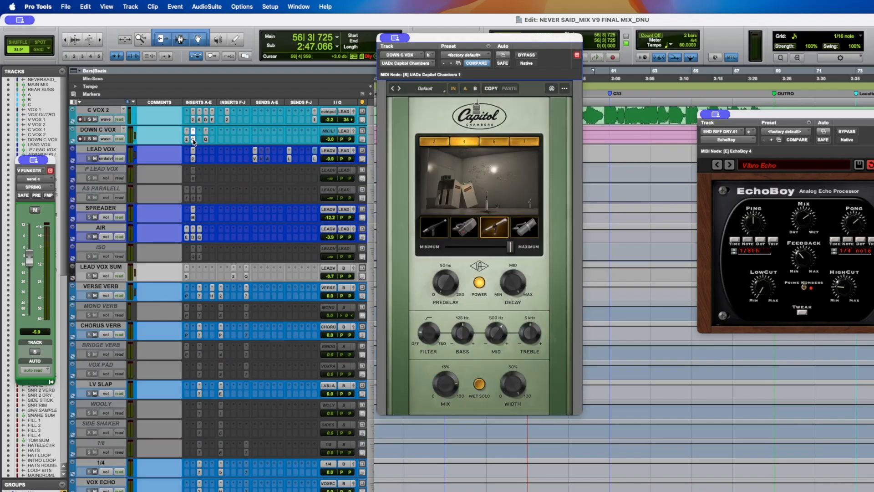
click(193, 139)
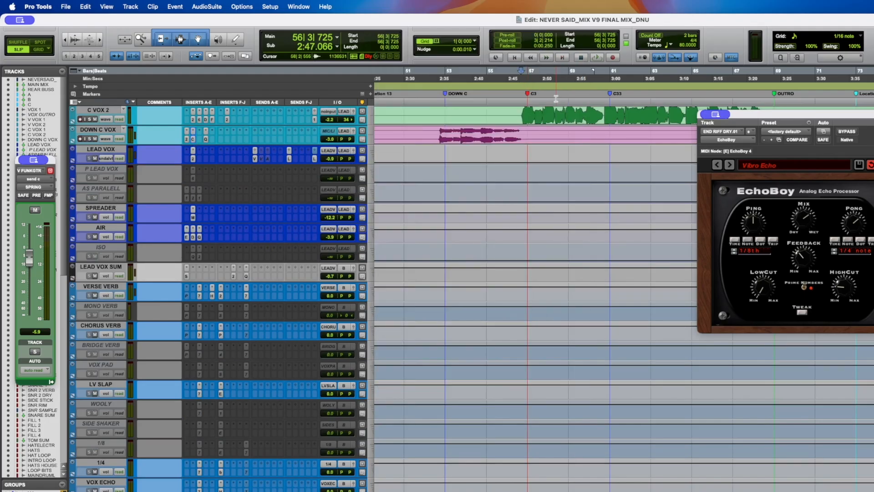
- Audition playback from bar 53 with the GTR SUM track's soothe2 insert open, moving its window lower
click(539, 101)
click(452, 104)
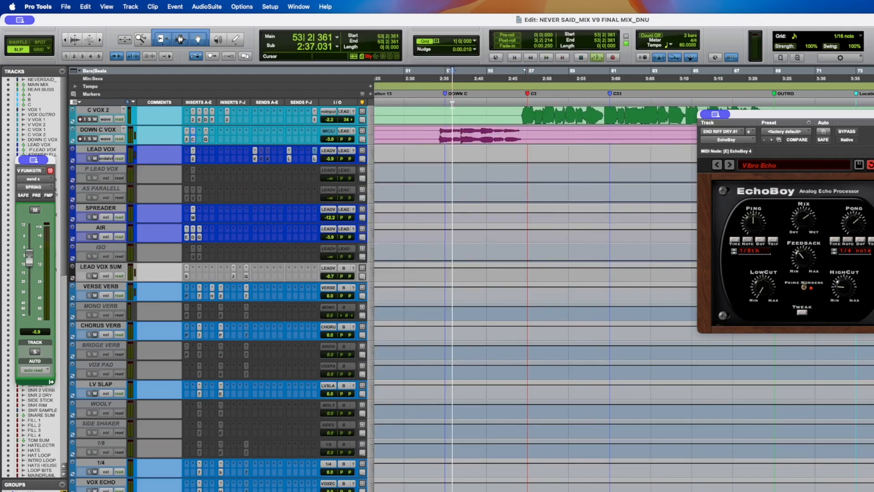
scroll(471, 219, down, 3)
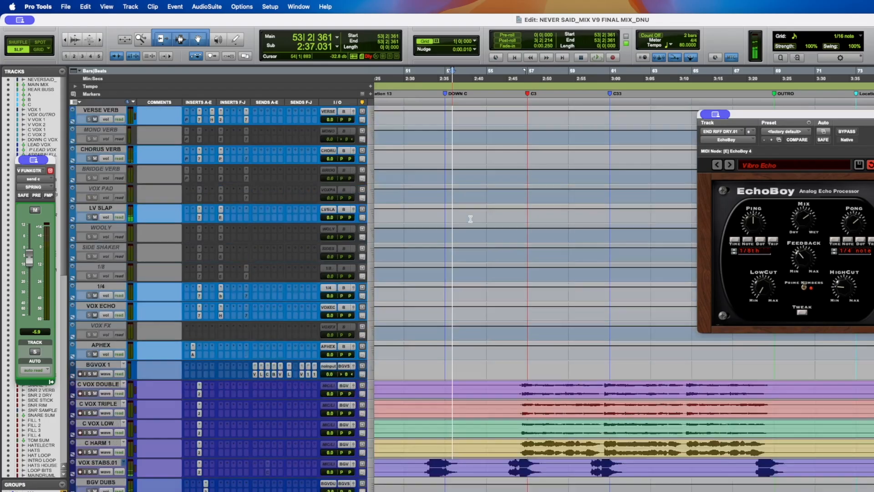
scroll(471, 219, down, 12)
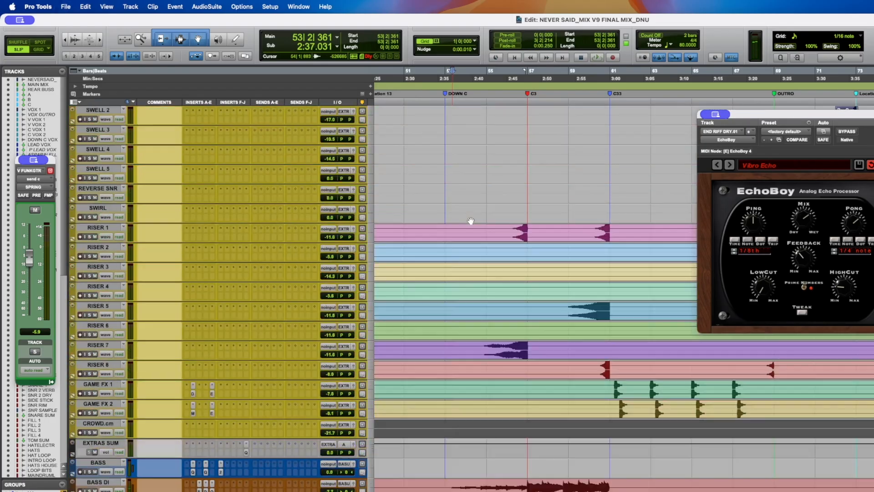
scroll(471, 220, up, 5)
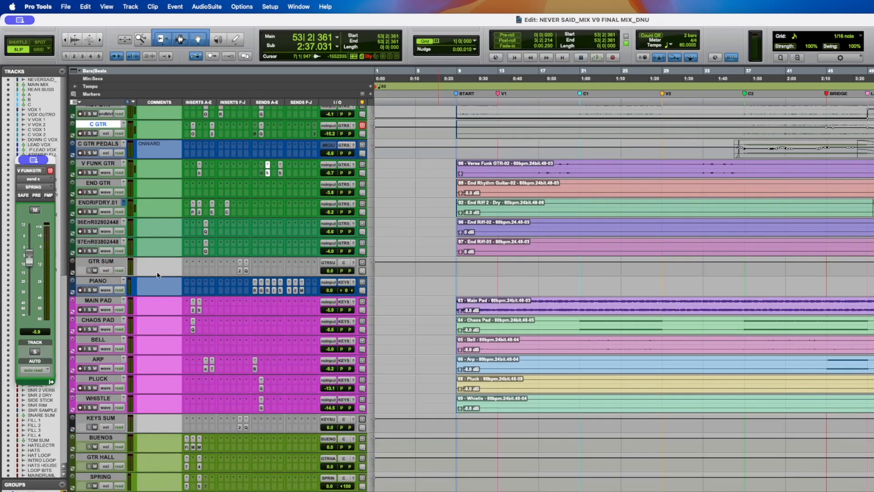
click(115, 242)
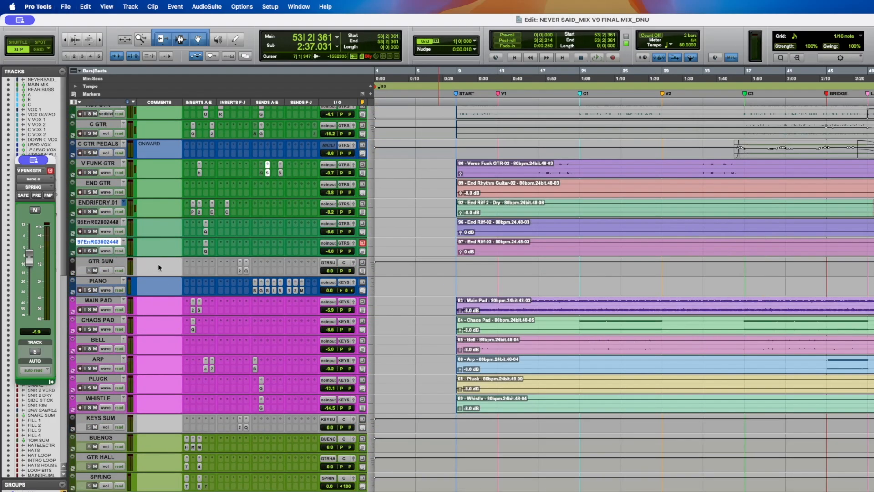
click(240, 271)
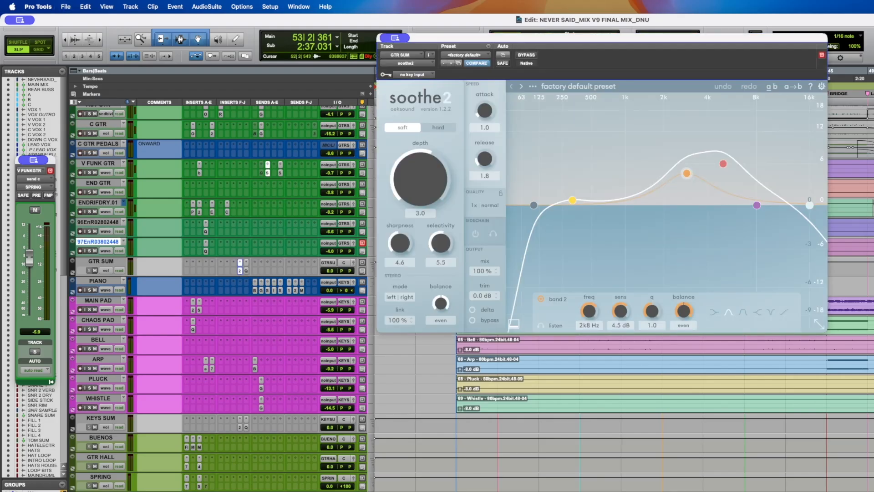
key(space)
drag(684, 41, 702, 266)
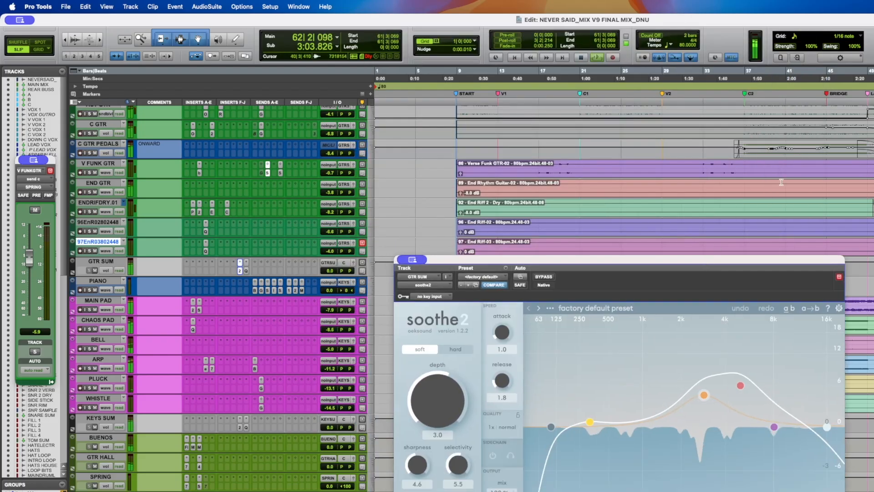
- Audition playback from bar 34 with the GTR SUM track's Pro-Q 4 insert open, moving its window up
click(710, 166)
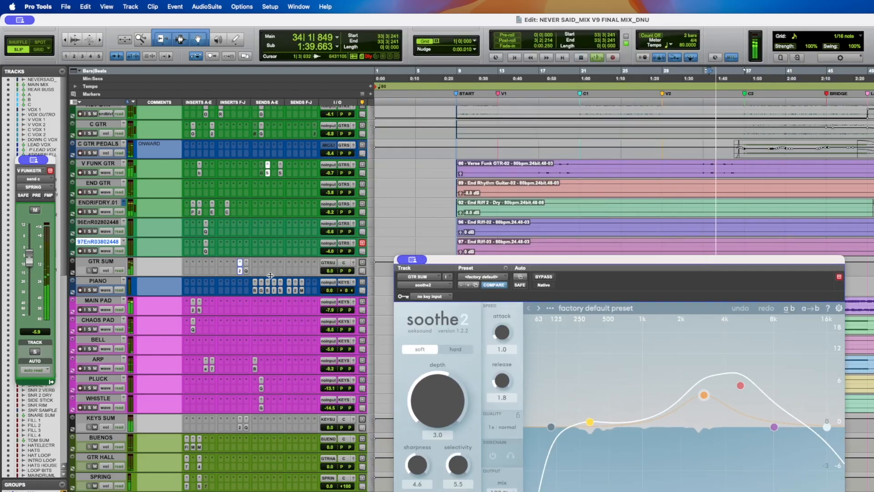
key(space)
click(246, 271)
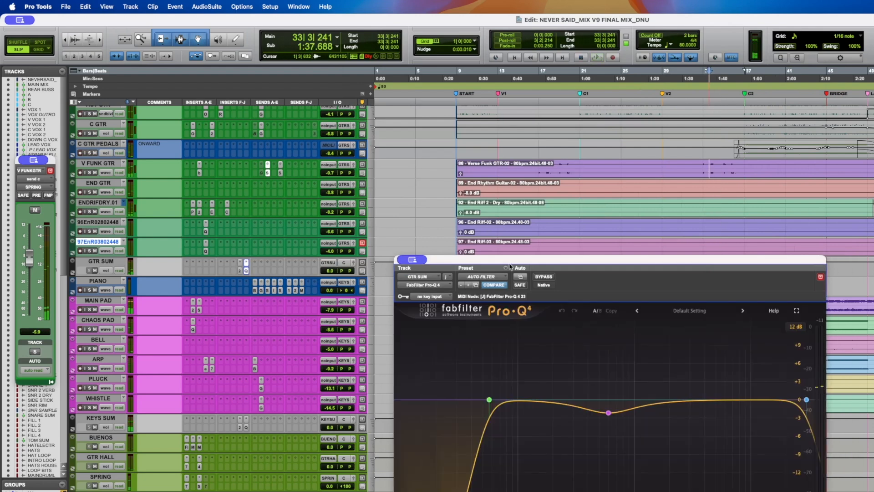
drag(512, 256, 420, 142)
mouse_move(523, 303)
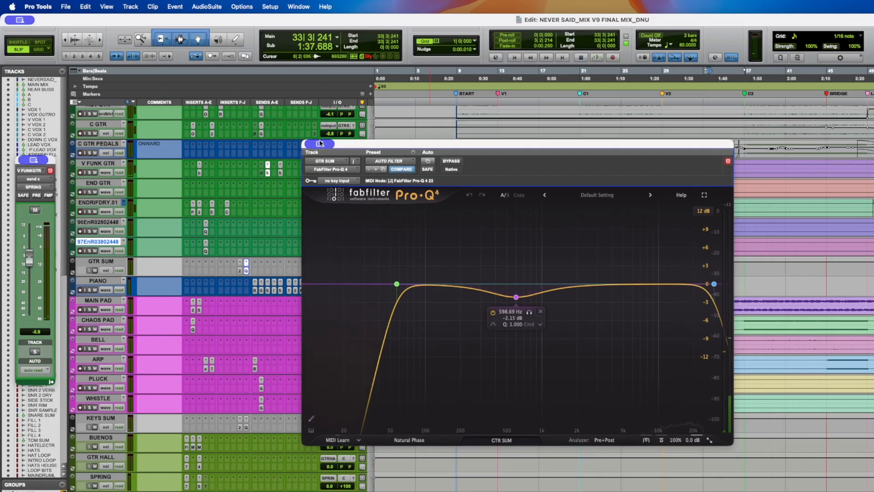
key(space)
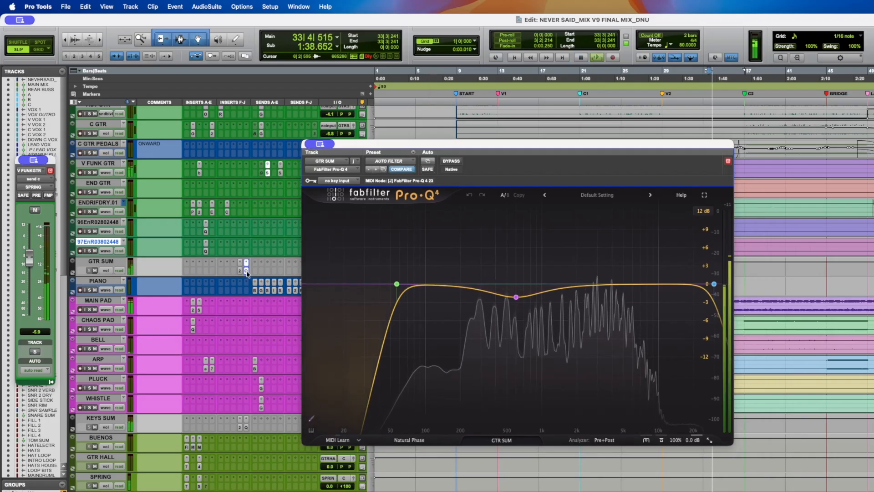
- Close the Pro-Q 4 window, audition the guitars and pads playback and save the session
click(246, 271)
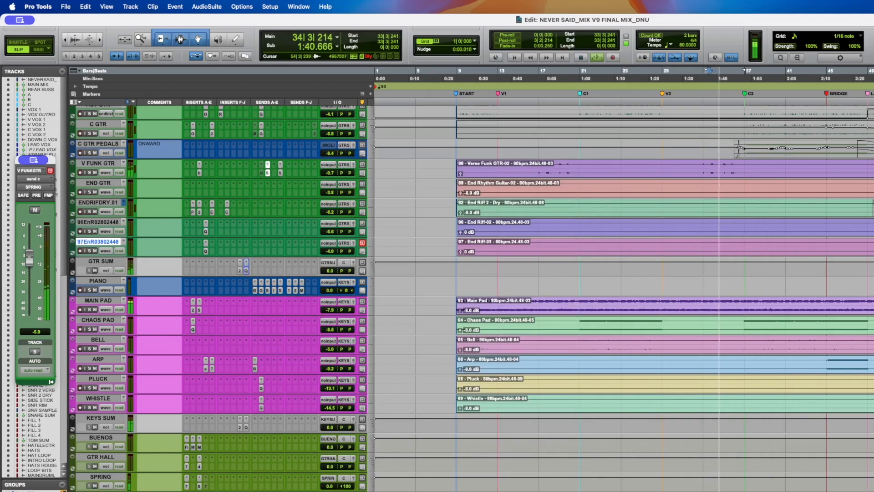
key(space)
click(873, 246)
key(super+s)
key(space)
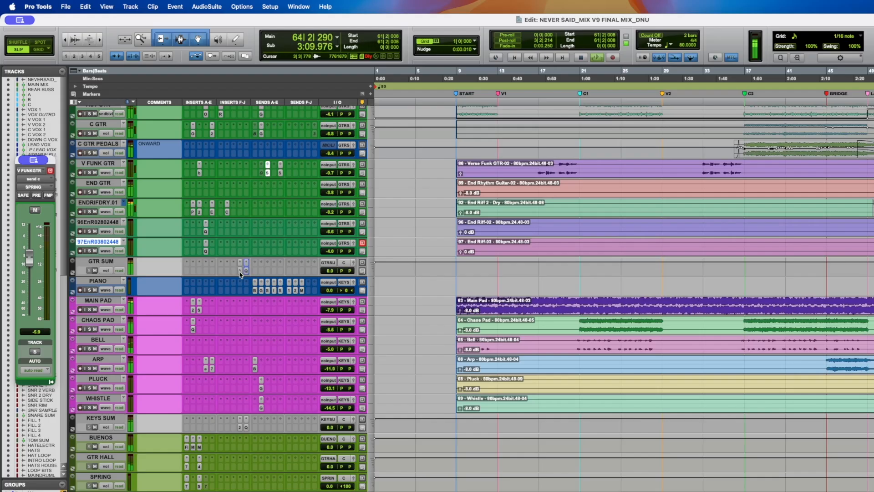
key(Return)
key(super+s)
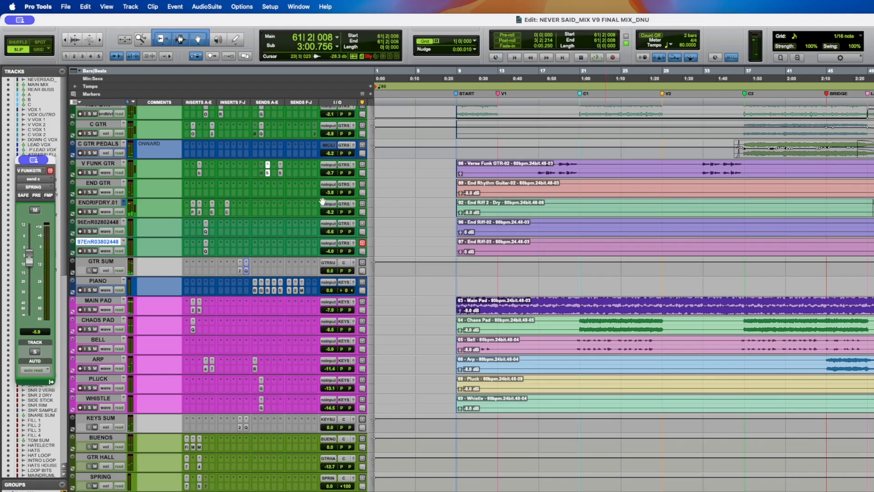
- Open the GTR SUM soothe2 and Pro-Q 4 inserts in turn and close them again
click(240, 272)
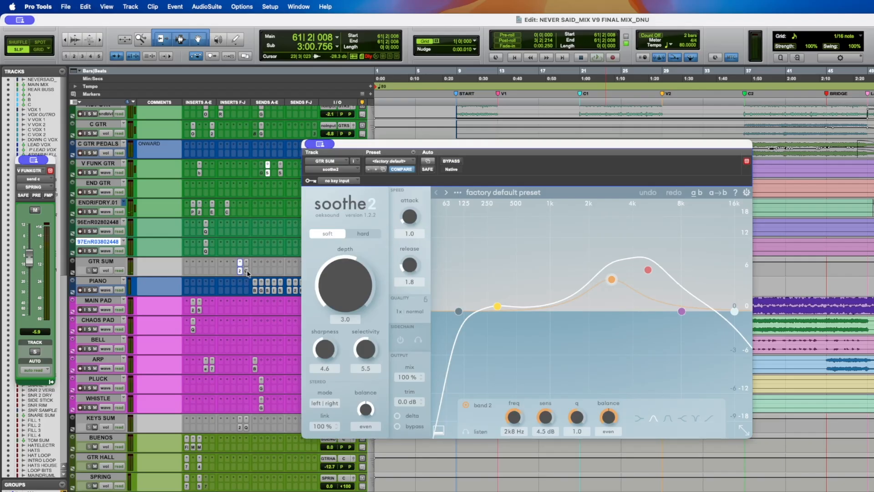
click(244, 271)
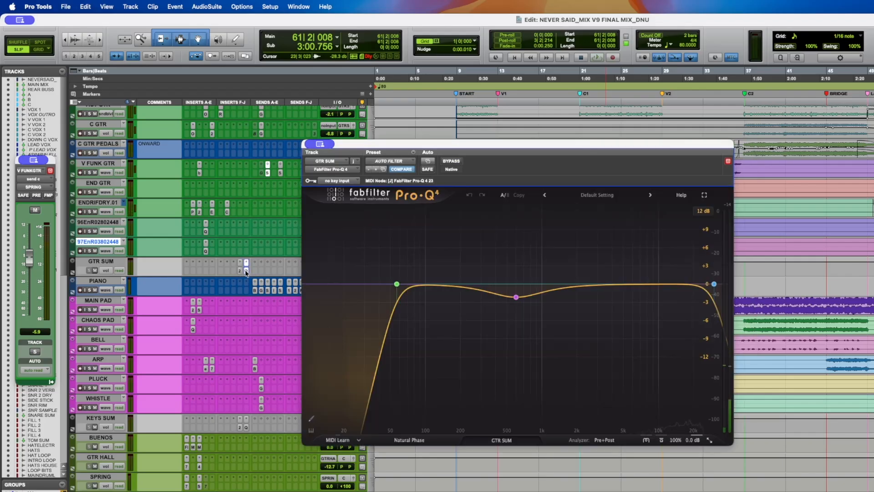
click(246, 272)
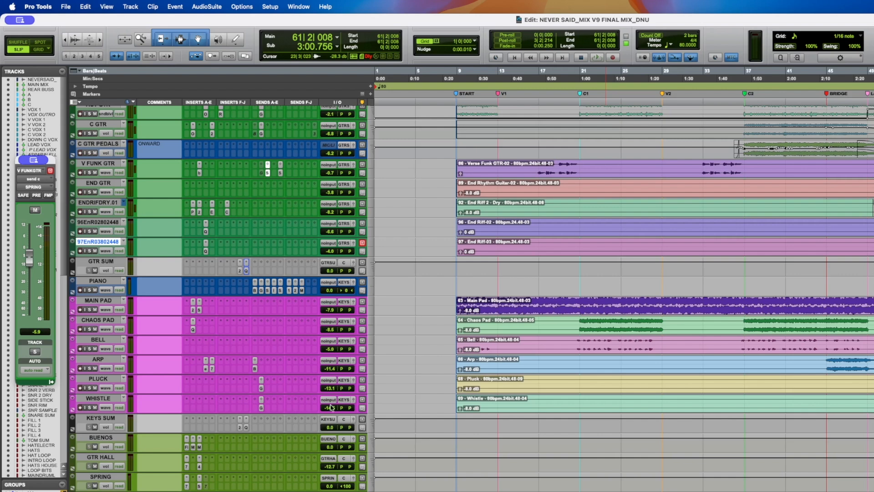
- Select the MAIN PAD track, open its soothe2 insert and audition playback from bar 13
drag(556, 299, 850, 326)
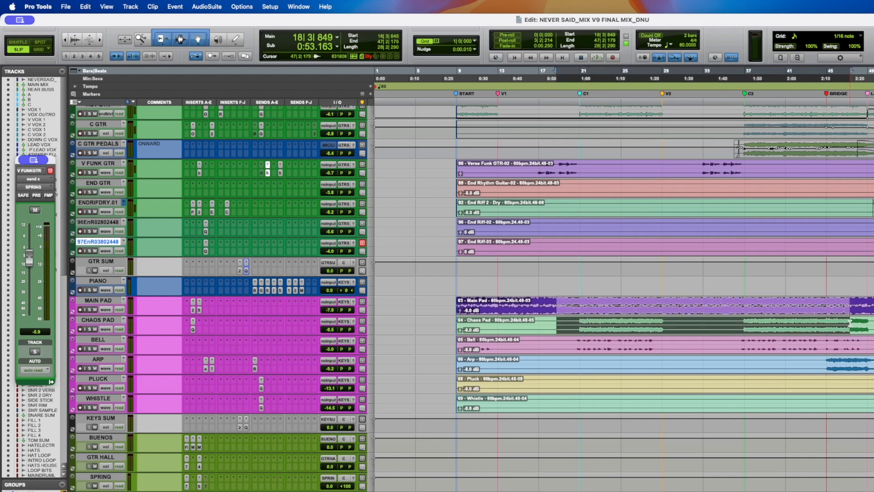
click(96, 301)
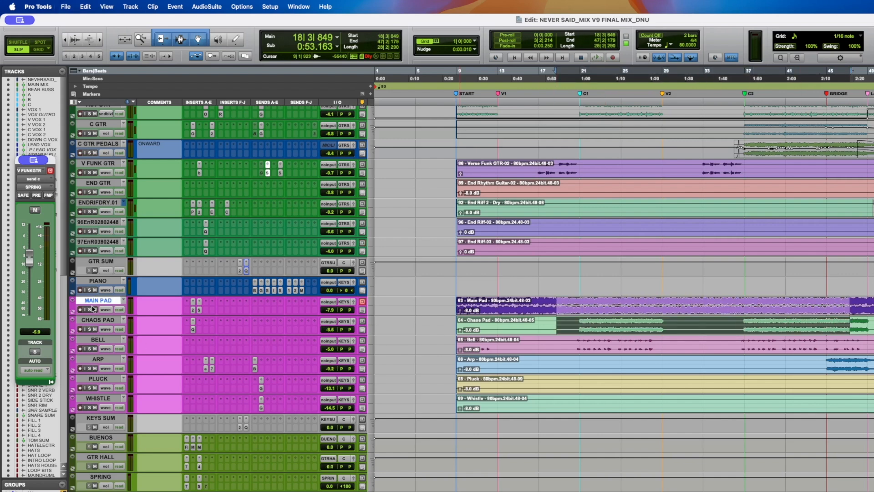
click(502, 302)
key(space)
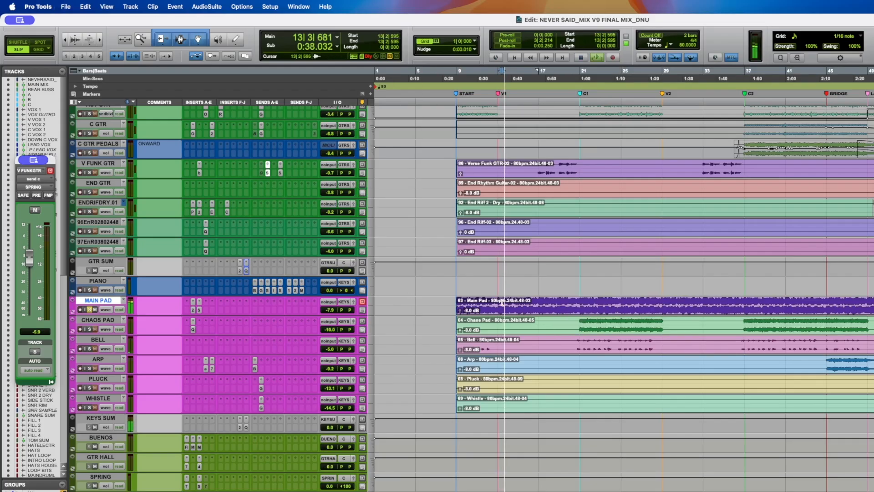
click(193, 311)
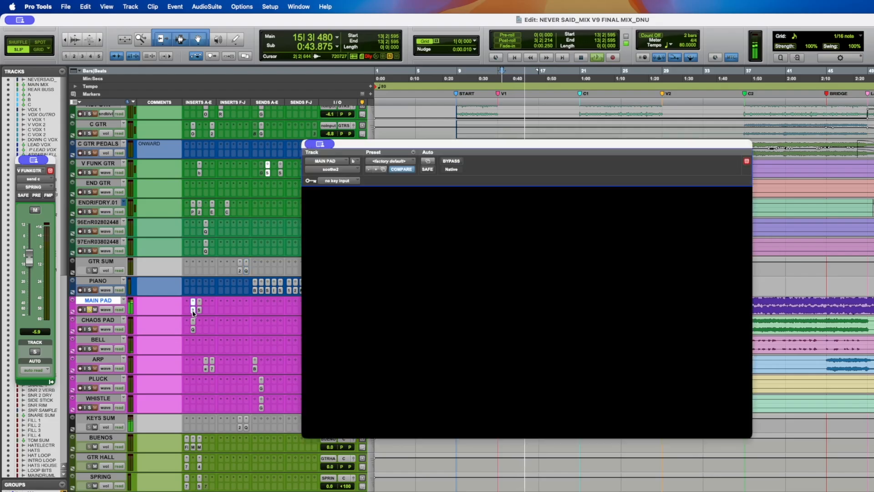
key(space)
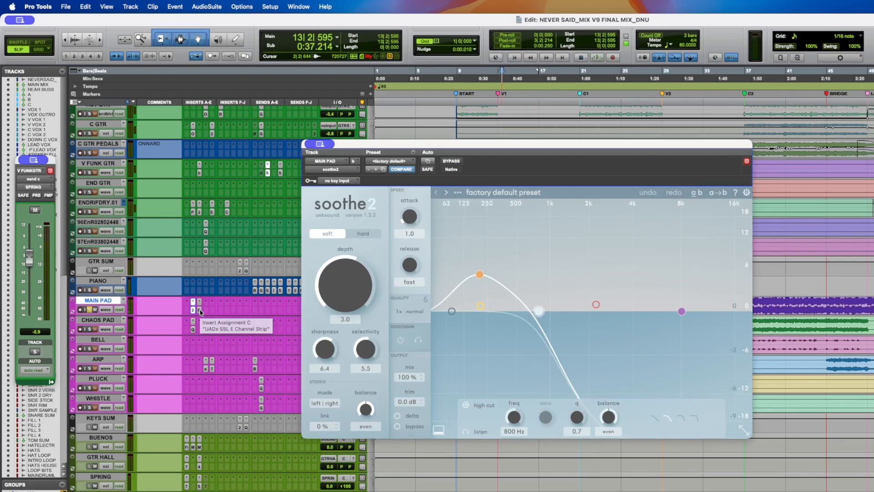
- Open the MAIN PAD SSL E Channel Strip and toggle its equaliser in and out while listening
click(200, 311)
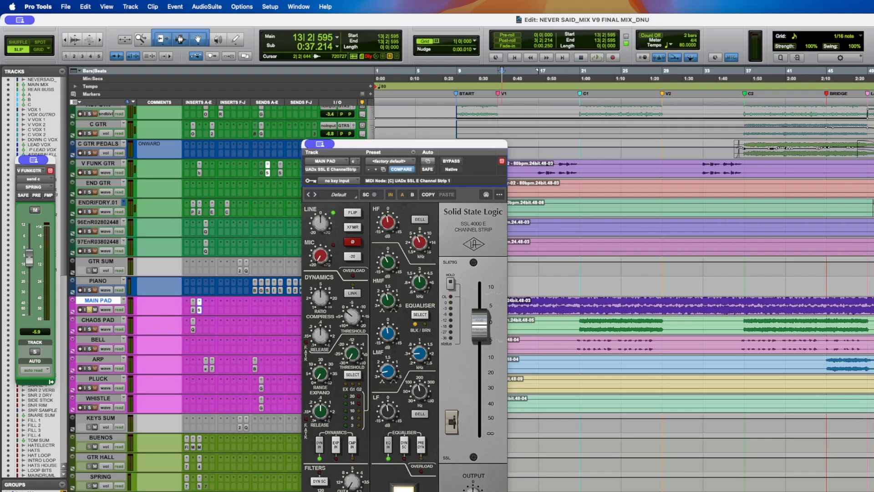
key(space)
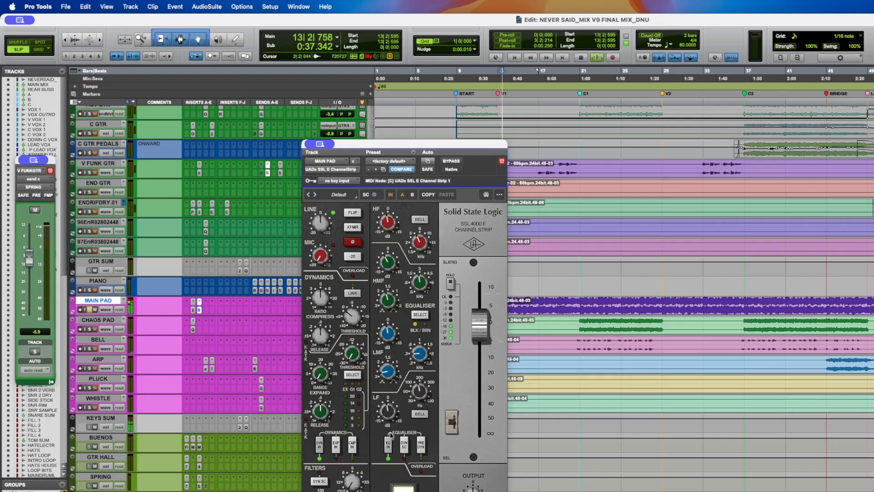
click(388, 444)
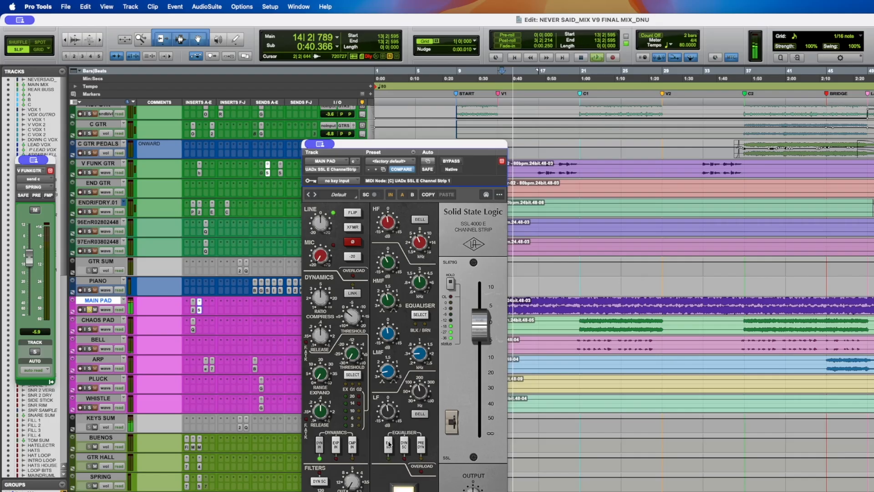
click(389, 444)
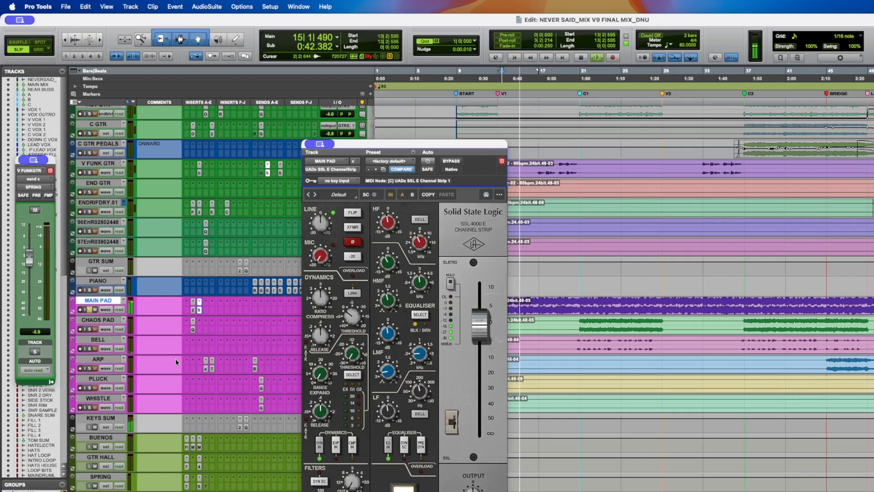
key(space)
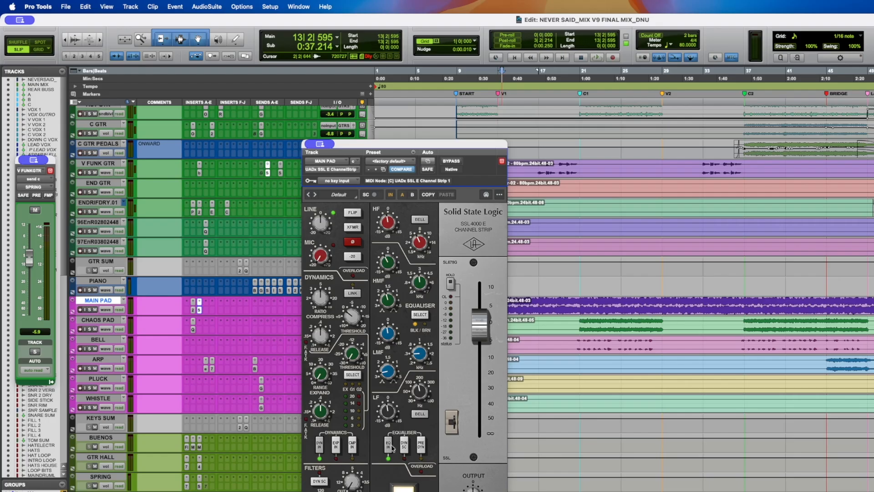
- Close the channel strip, audition playback and place the playhead at bar 20
click(200, 310)
key(space)
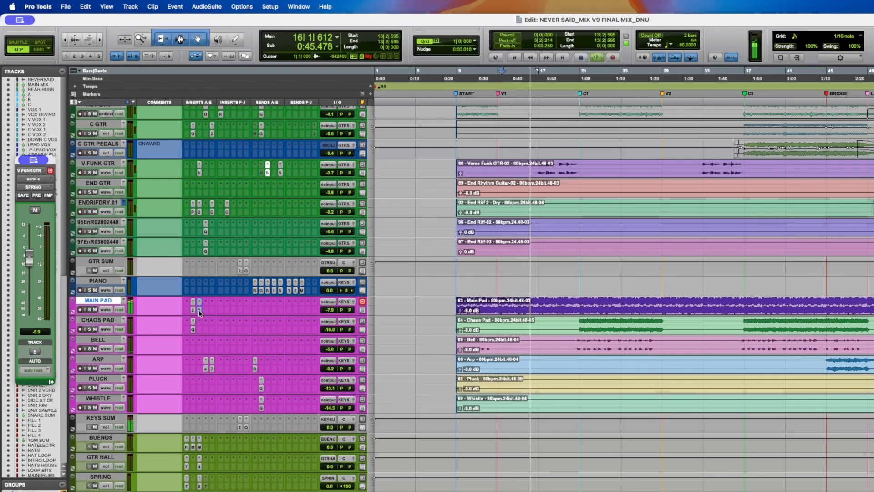
key(space)
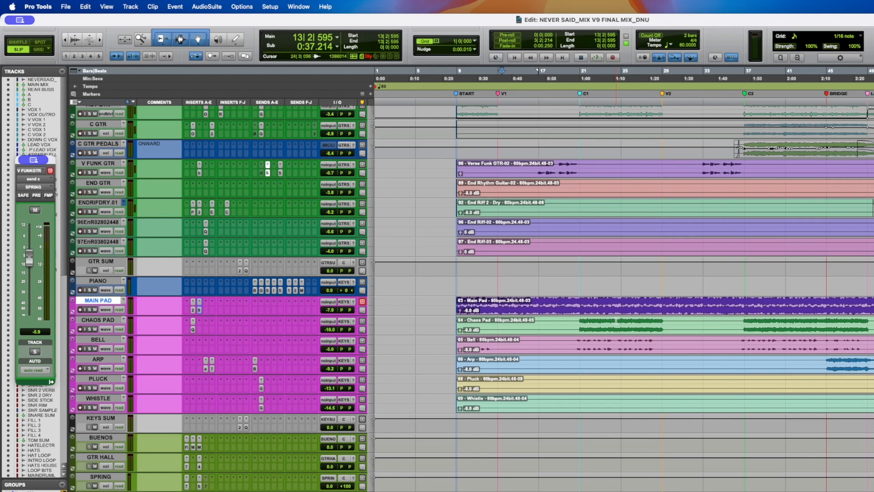
click(580, 322)
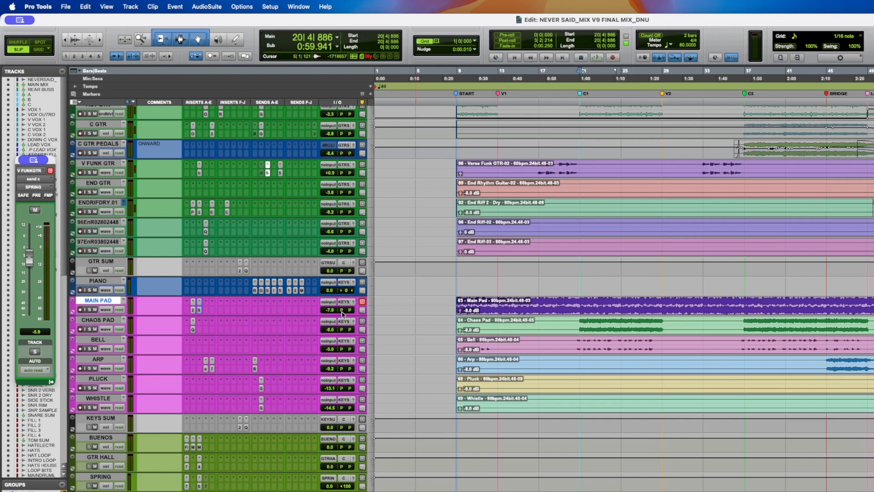
- Select the CHAOS PAD track, play, open its Pro-Q 4 insert and switch off its bypass
click(99, 323)
click(90, 329)
key(space)
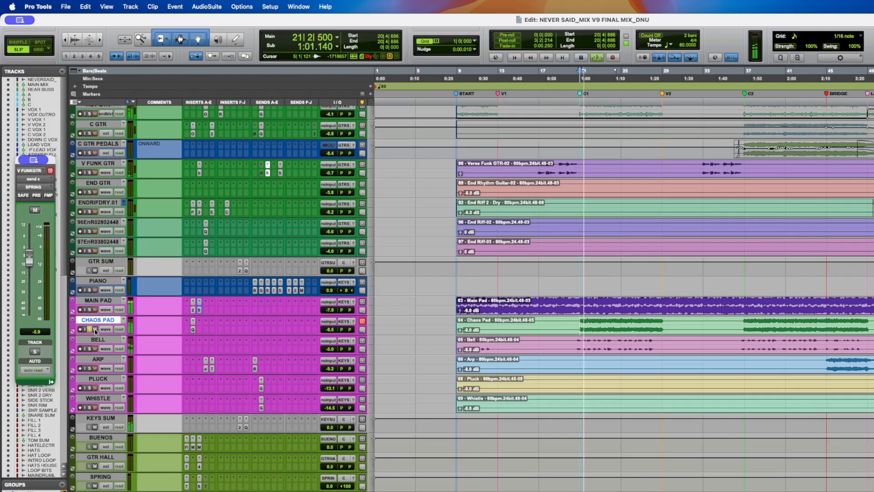
click(193, 330)
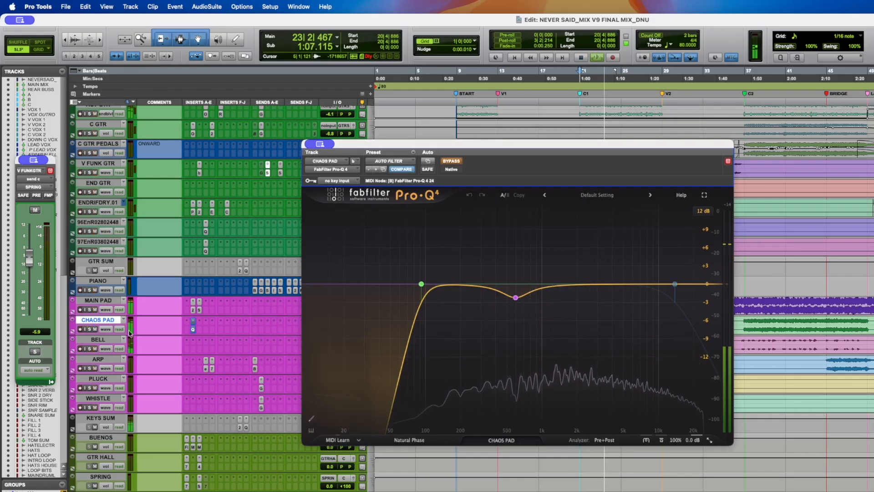
super+click(192, 330)
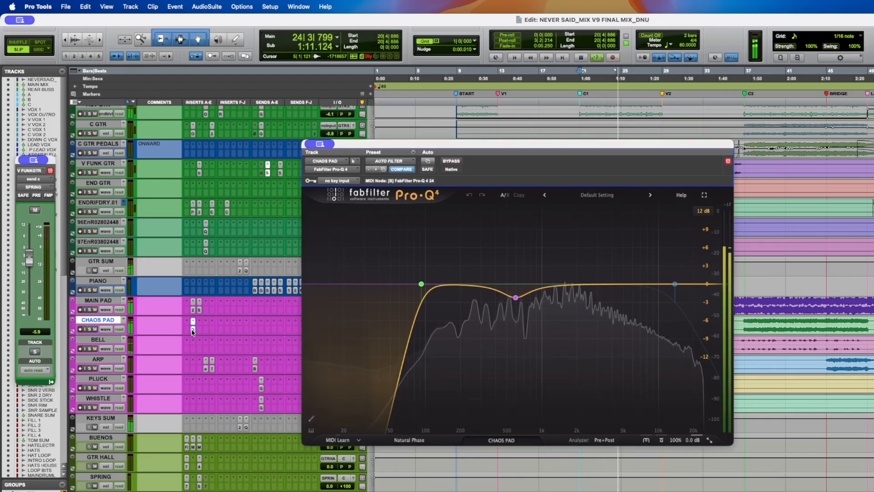
- Stop playback, close the CHAOS PAD Pro-Q 4 window, select the MAIN PAD track and select a range on its clip around bar 21
key(space)
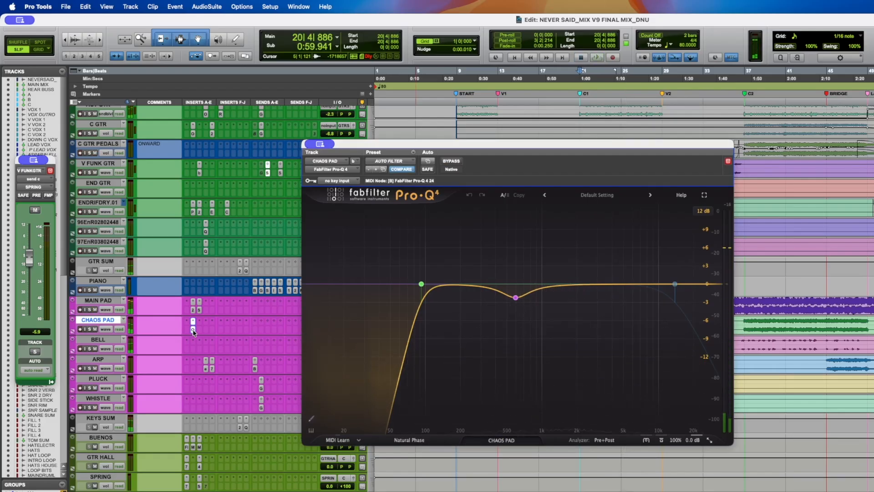
click(193, 320)
shift+click(108, 302)
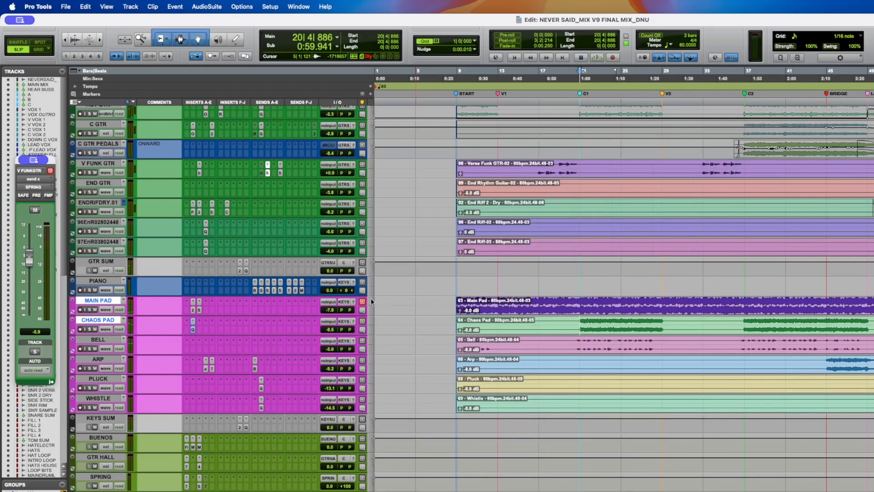
drag(568, 301, 728, 302)
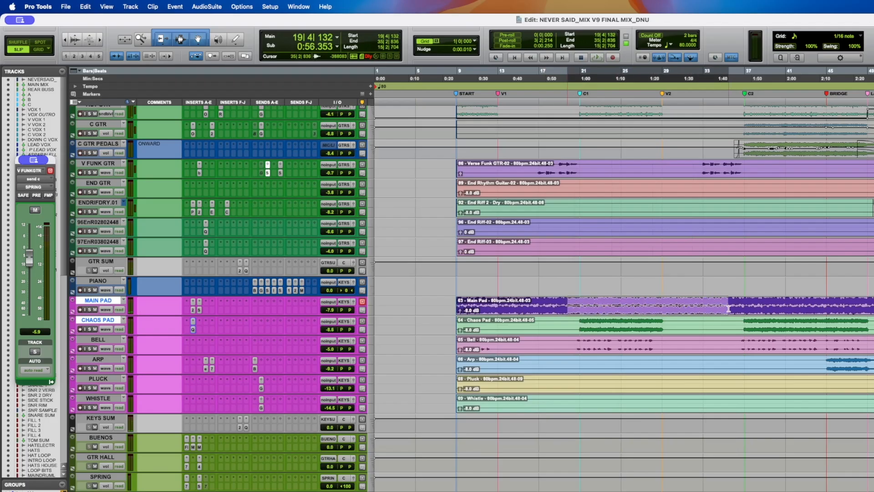
drag(581, 302, 664, 301)
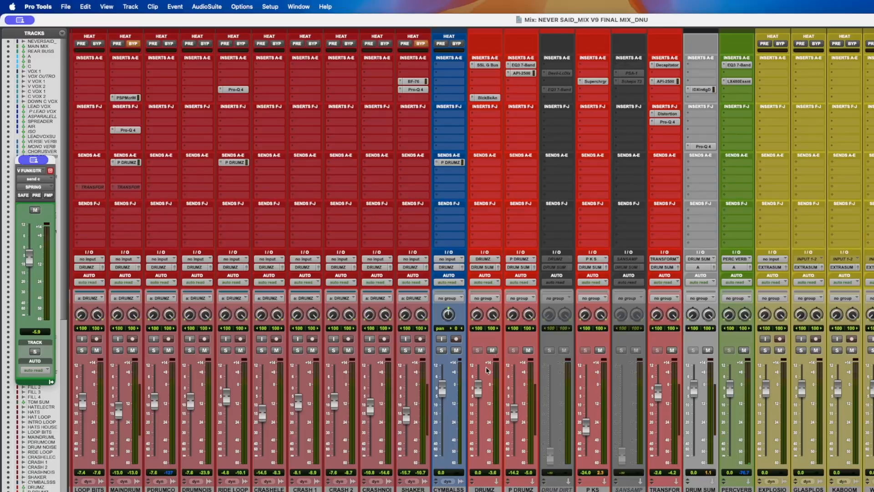
scroll(487, 370, right, 15)
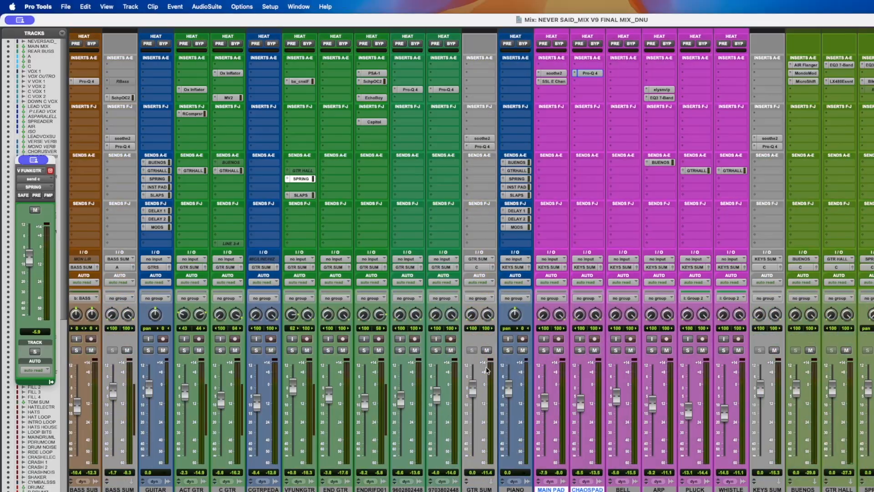
key(super+equal)
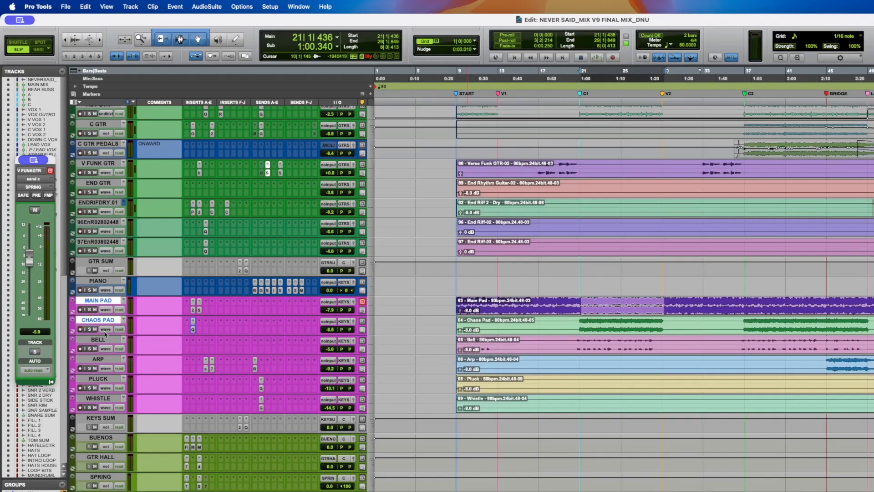
- Place the playhead near bar 21 on the MAIN PAD clip, audition playback and save the session
click(582, 301)
click(578, 301)
click(572, 301)
key(space)
key(super+s)
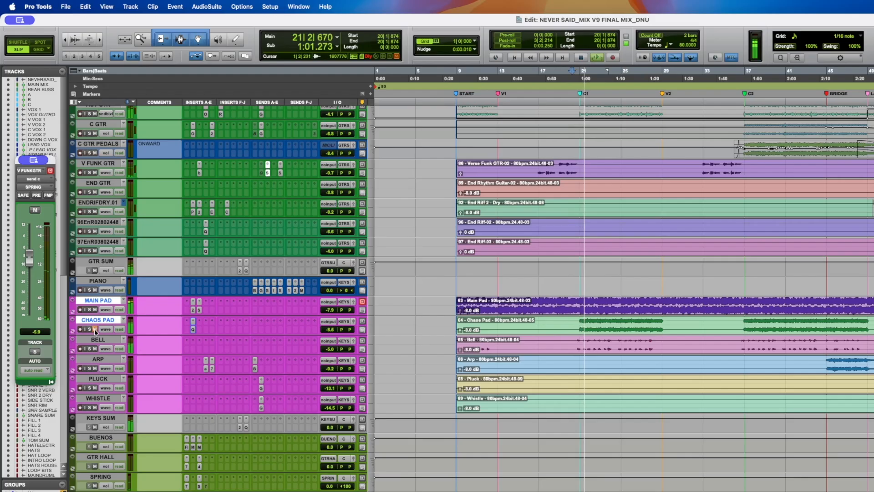
key(space)
key(super+s)
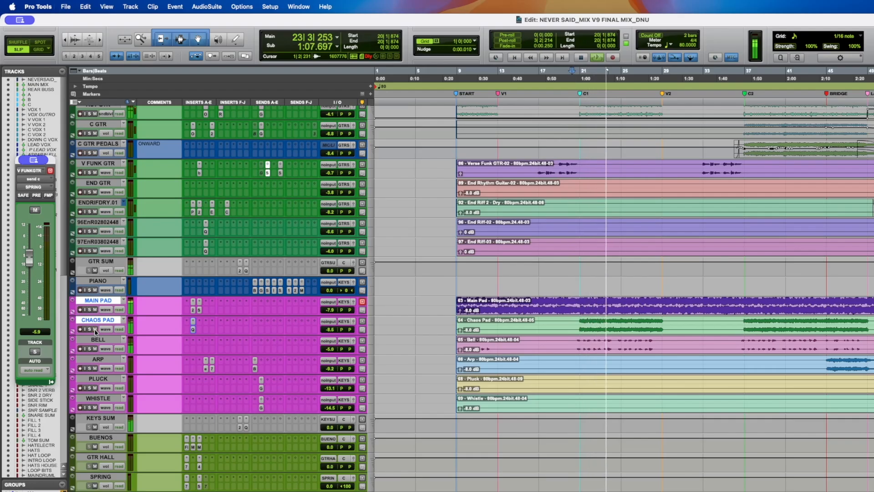
- Select the later section of the CHAOS PAD clip and return the playhead to bar 21
key(space)
double_click(788, 324)
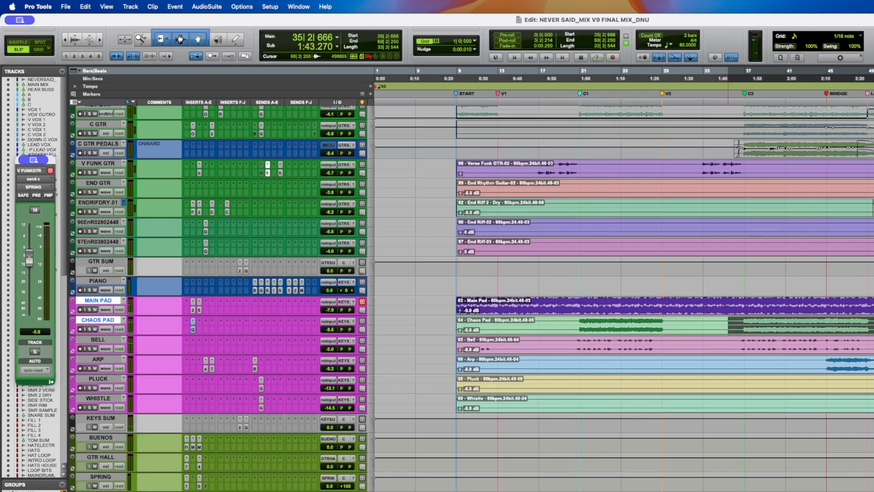
drag(873, 325, 791, 325)
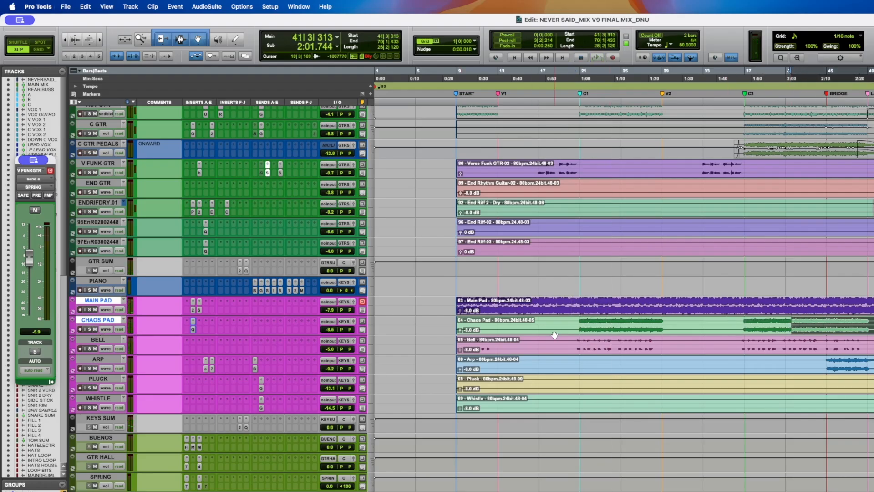
click(586, 322)
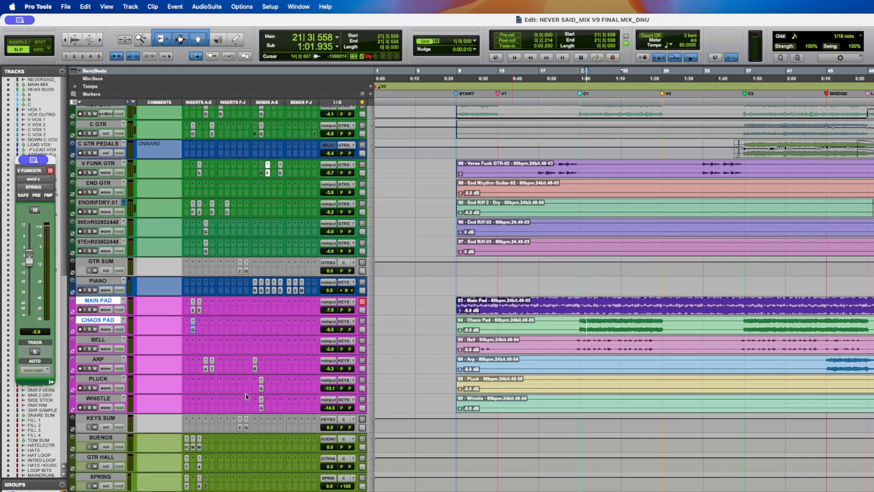
- Solo the BELL track and audition it from around bar 20
click(89, 349)
click(577, 339)
key(space)
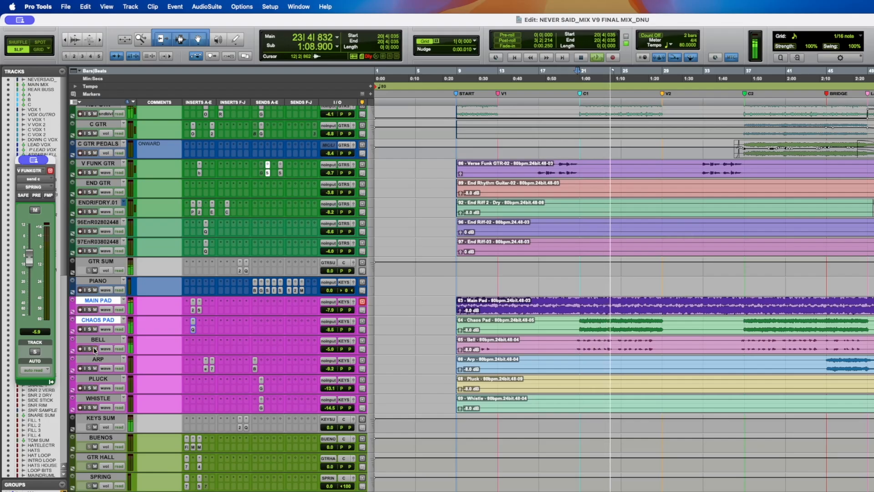
key(space)
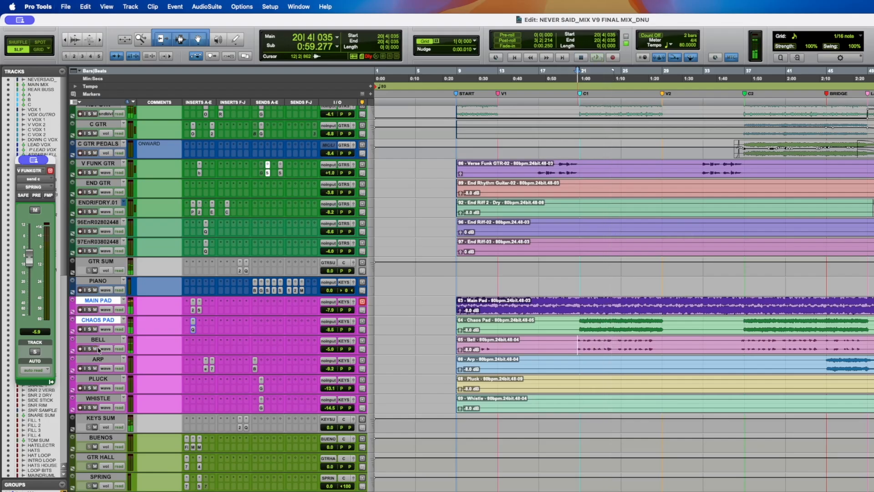
click(873, 365)
key(space)
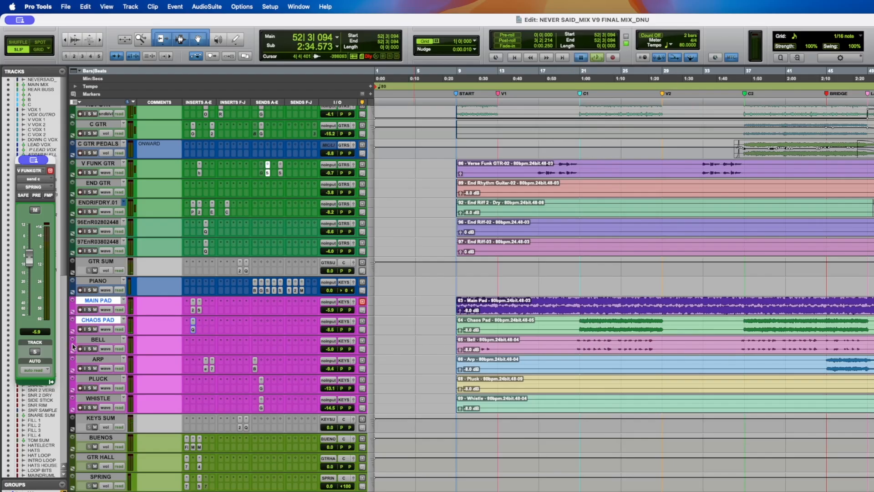
- Toggle the BELL track's solo repeatedly while listening to playback
click(89, 349)
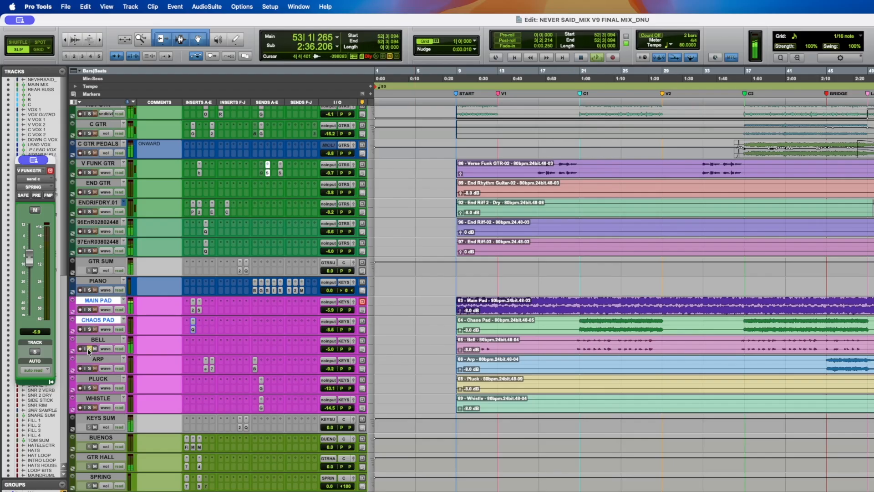
click(89, 349)
click(89, 350)
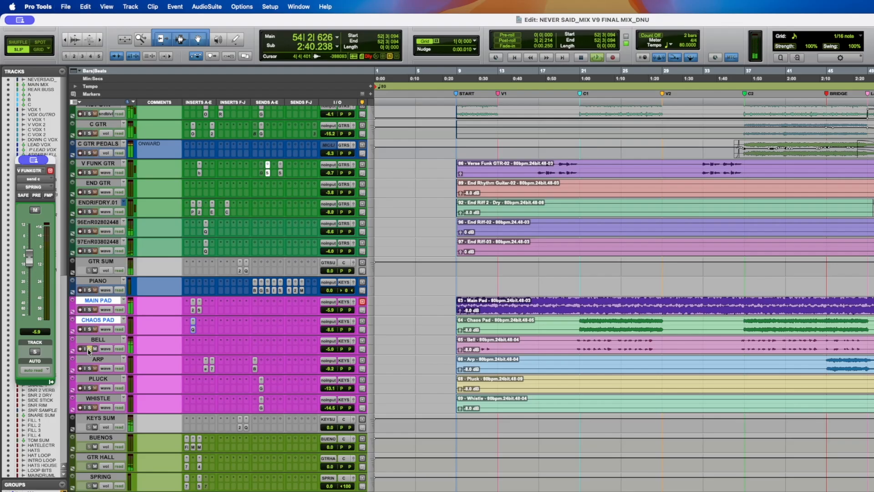
click(89, 349)
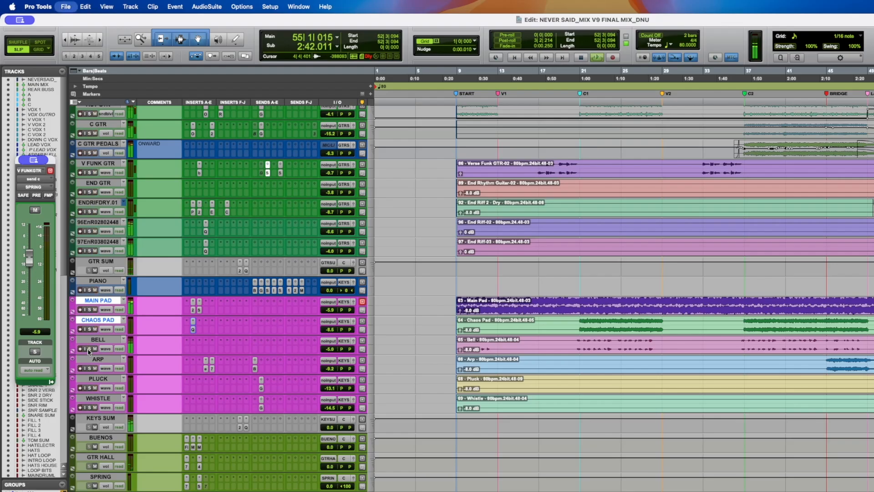
key(space)
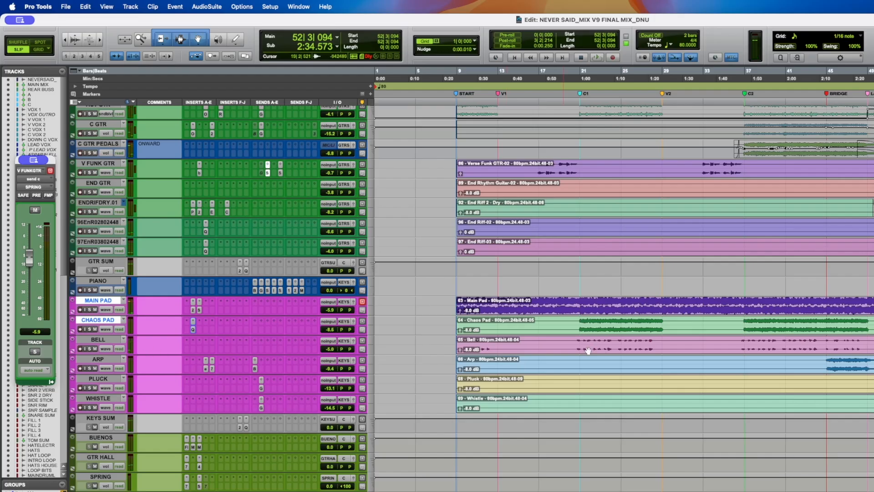
- Solo the ARP track and audition it from the playhead
click(91, 368)
click(873, 369)
key(space)
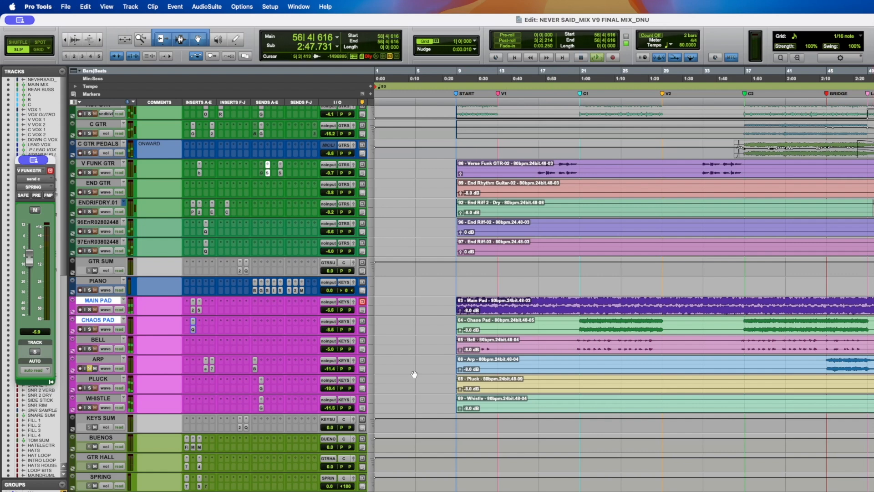
key(space)
click(873, 369)
key(space)
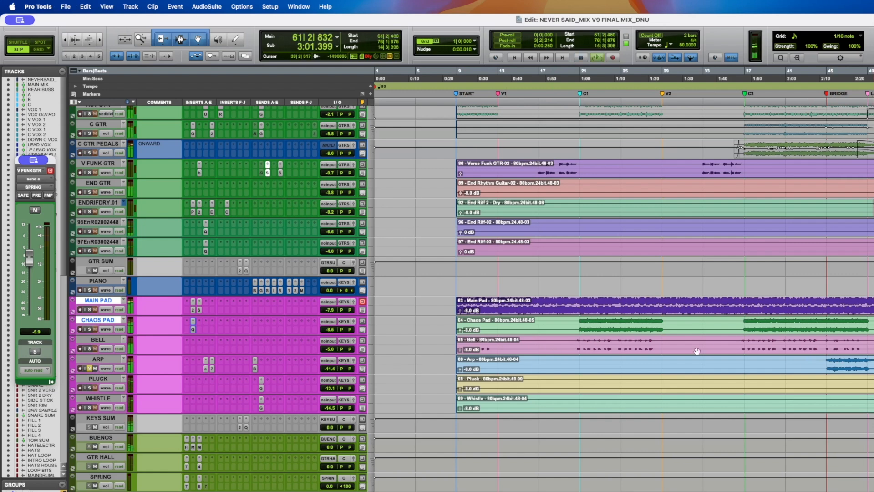
- Zoom into the bridge section, open the ARP track's elysia nvelope insert, play and save the session
scroll(564, 346, right, 1)
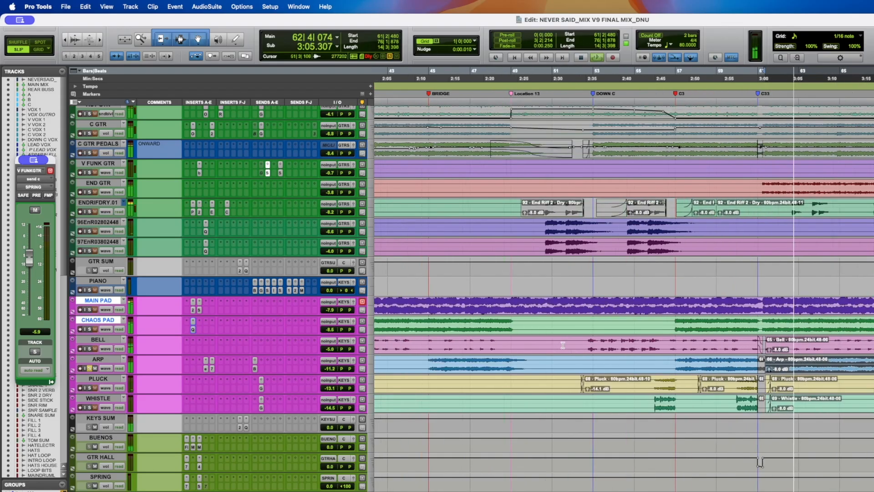
key(super+bracketright)
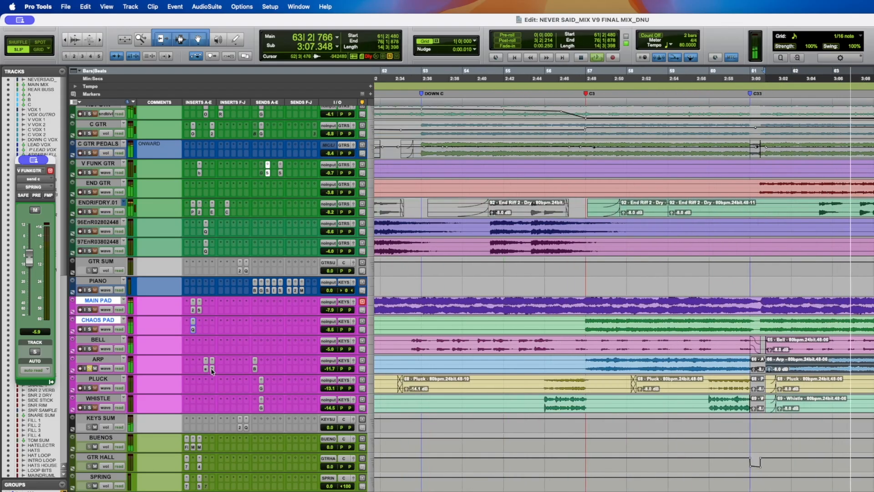
super+click(211, 369)
super+click(205, 369)
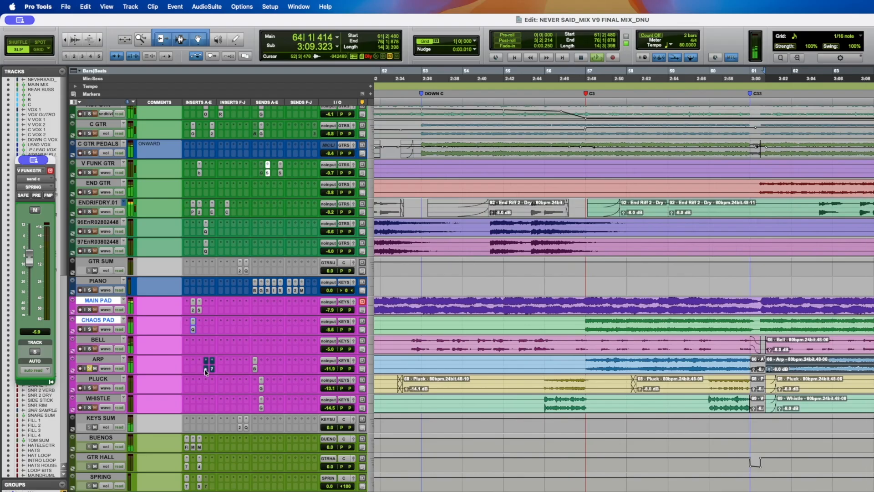
key(space)
key(super+s)
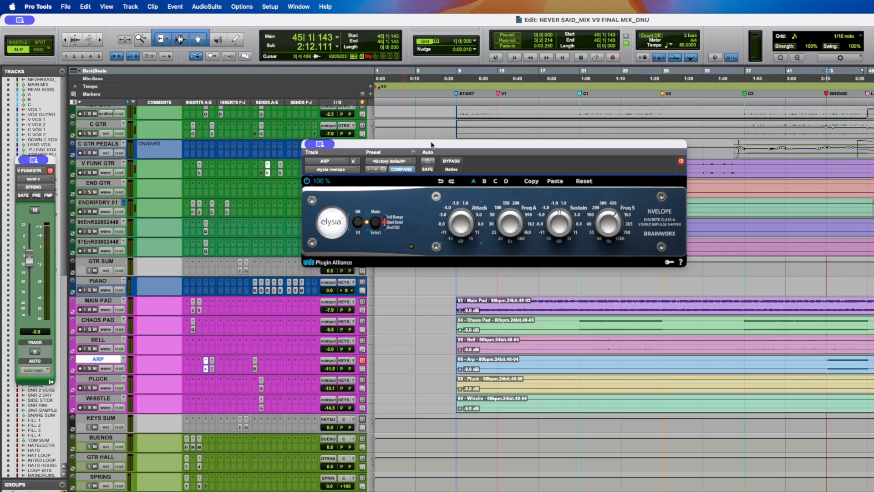
- Move the elysia nvelope window aside and save the session
drag(432, 145, 546, 178)
key(super+s)
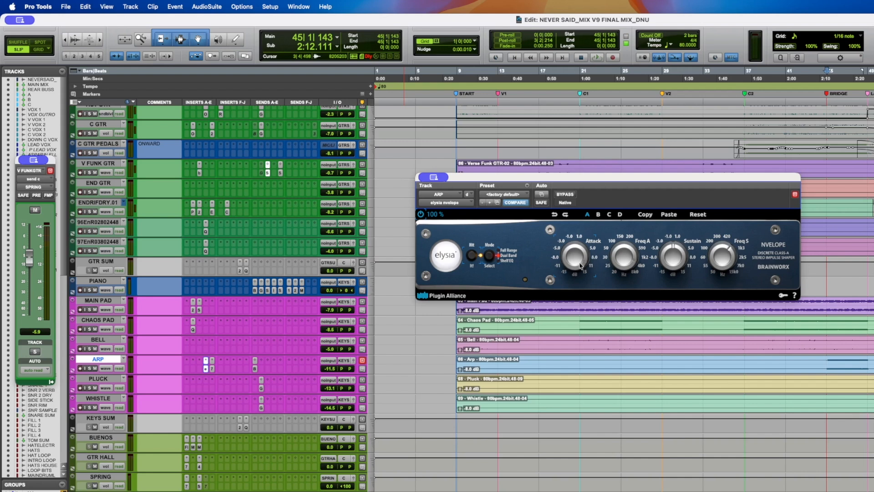
mouse_move(625, 261)
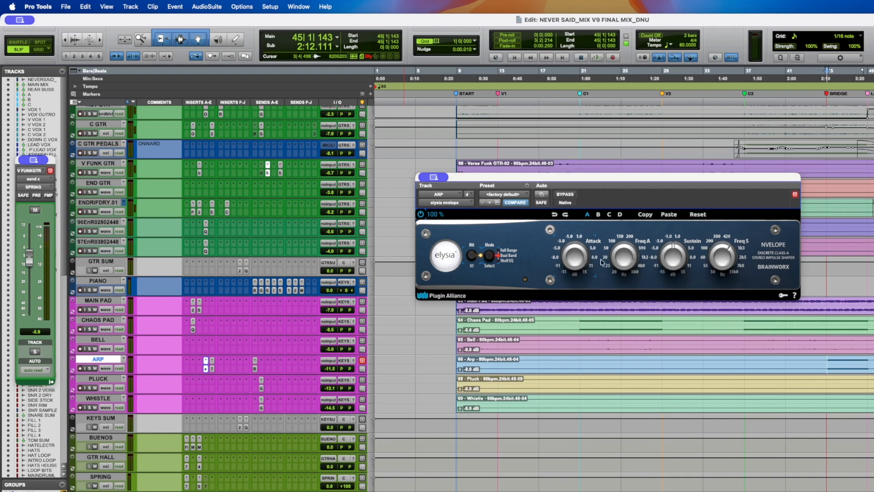
mouse_move(585, 260)
- Close the nvelope window, unsolo the ARP track and audition playback
click(205, 369)
click(91, 369)
key(space)
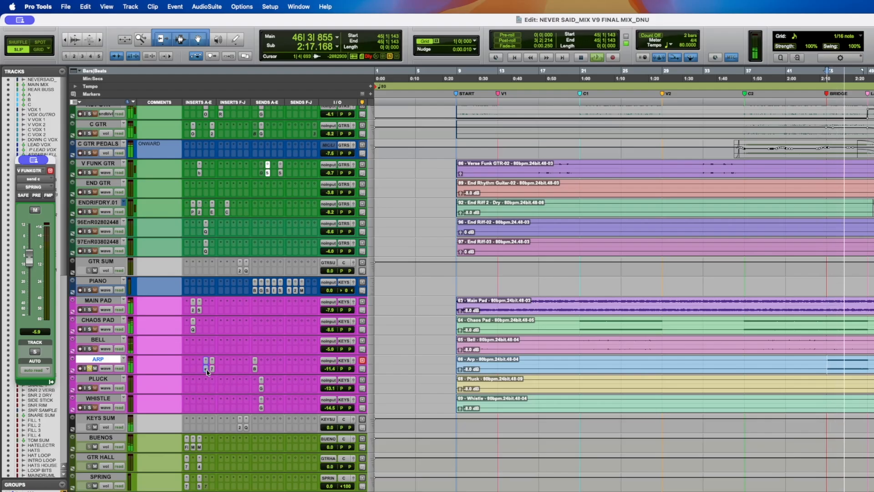
key(space)
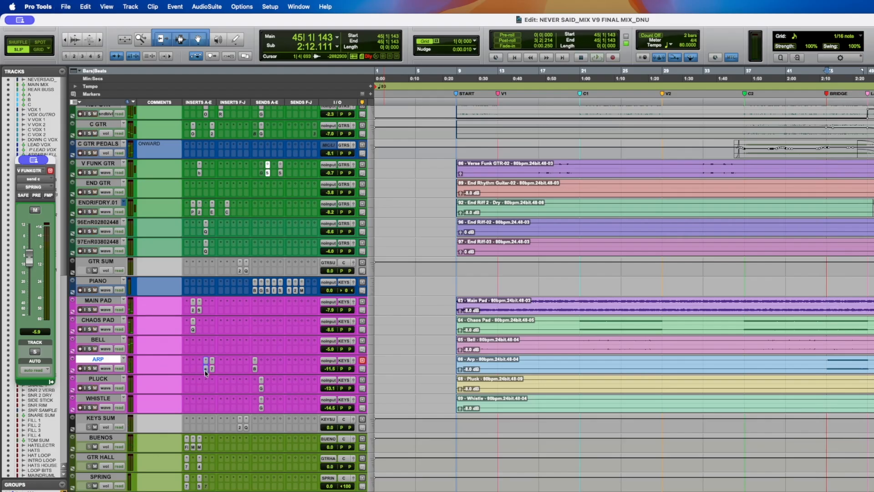
key(space)
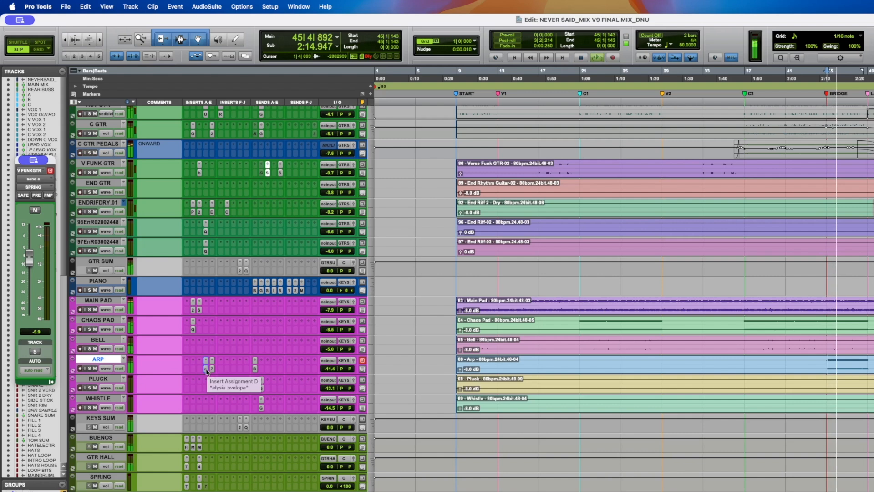
- Open the ARP track's EQ3 7-Band insert and audition playback
click(206, 370)
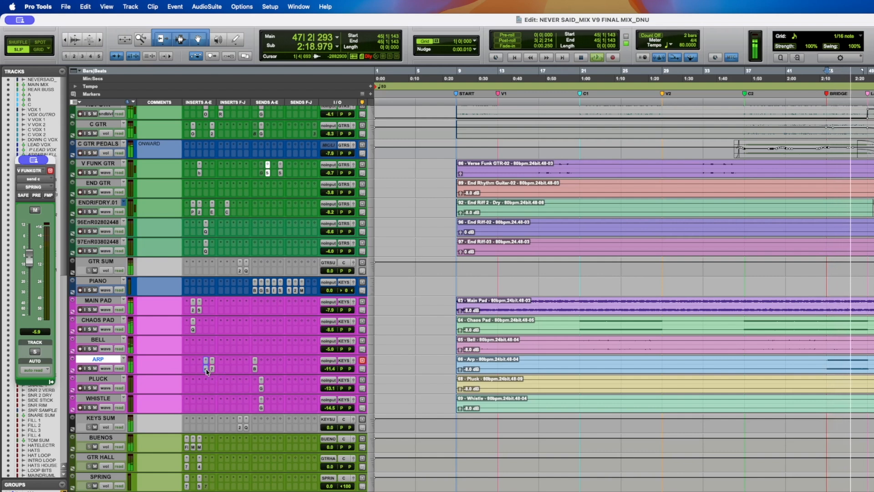
click(212, 368)
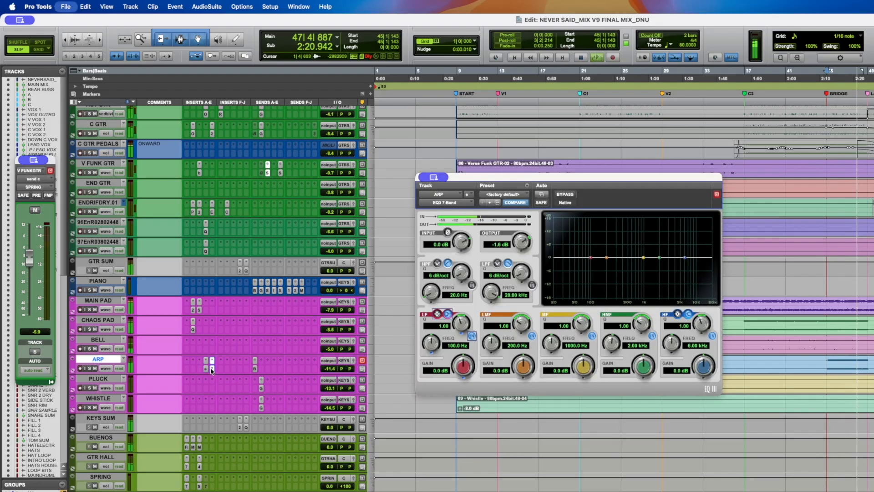
key(space)
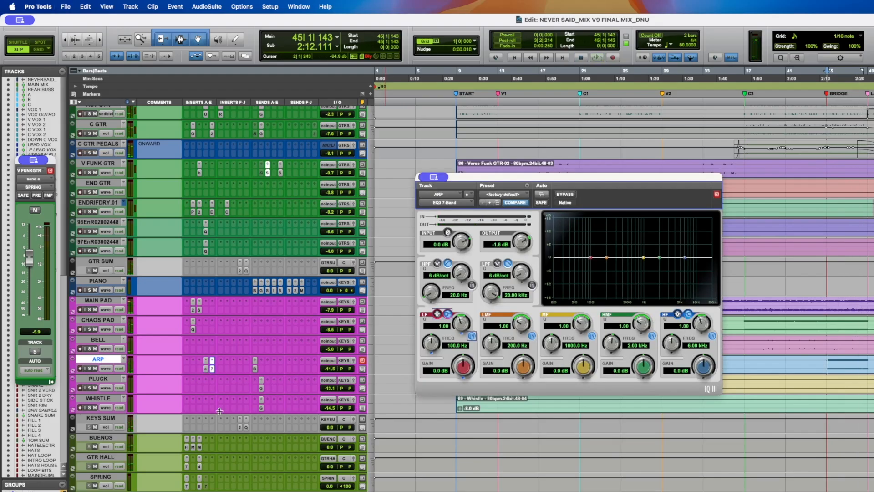
- Close the ARP plugin windows and switch the ARP track to a taller volume automation view
click(206, 369)
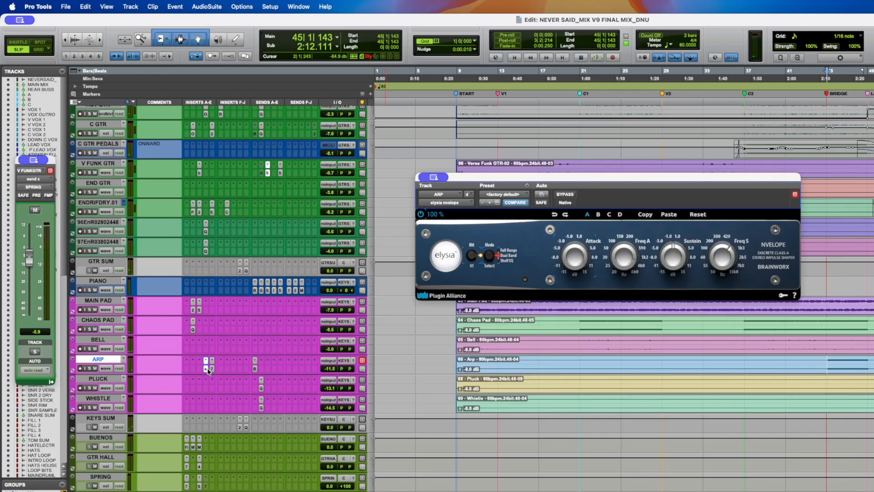
click(207, 369)
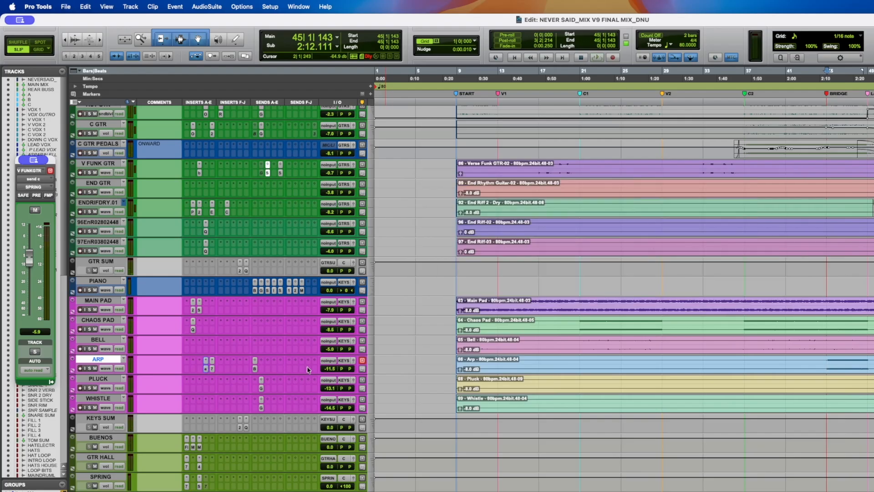
click(108, 368)
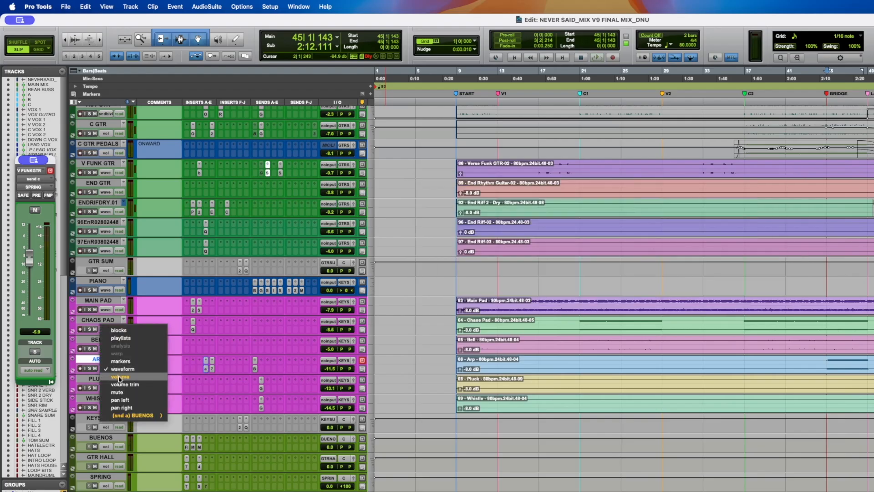
click(117, 376)
drag(111, 374, 113, 418)
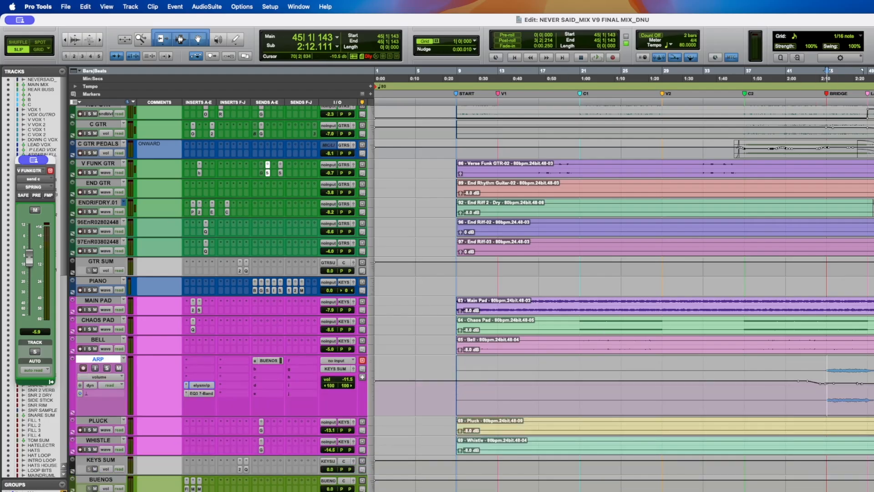
- Audition the ARP volume automation zoomed into the section before the bridge and save the session
click(873, 393)
key(space)
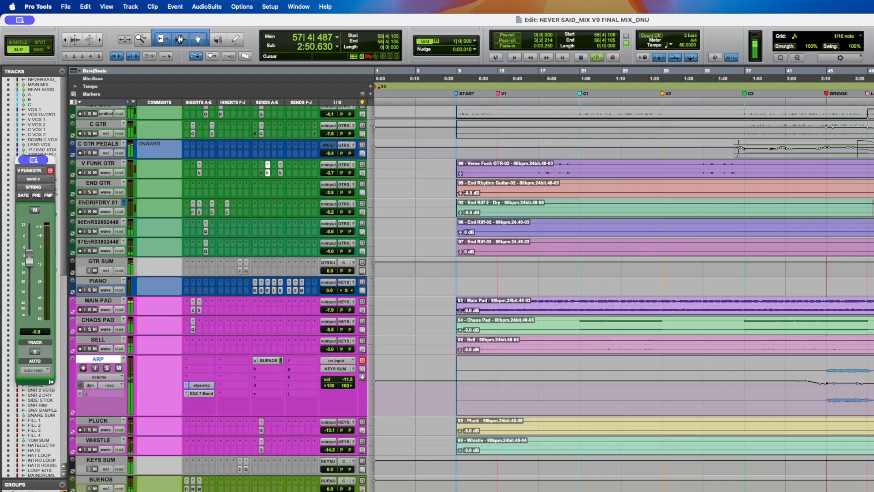
key(t)
key(t)
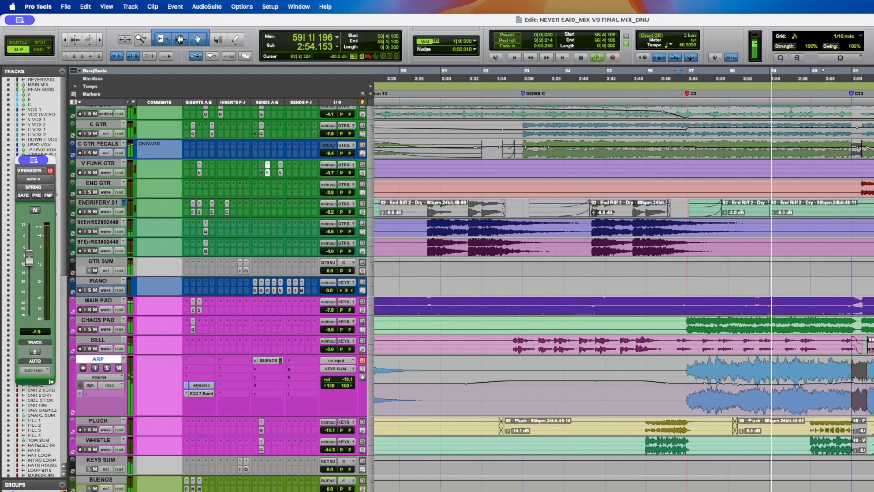
key(Return)
key(super+s)
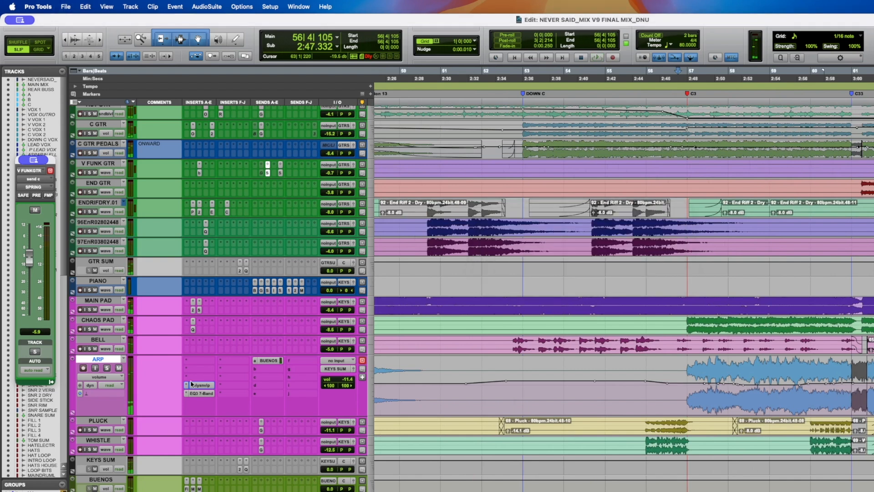
- Inspect the ARP track's BUENOS send and the BUENOS track's AIR Flanger, MondoMod and MicroShift inserts
click(275, 360)
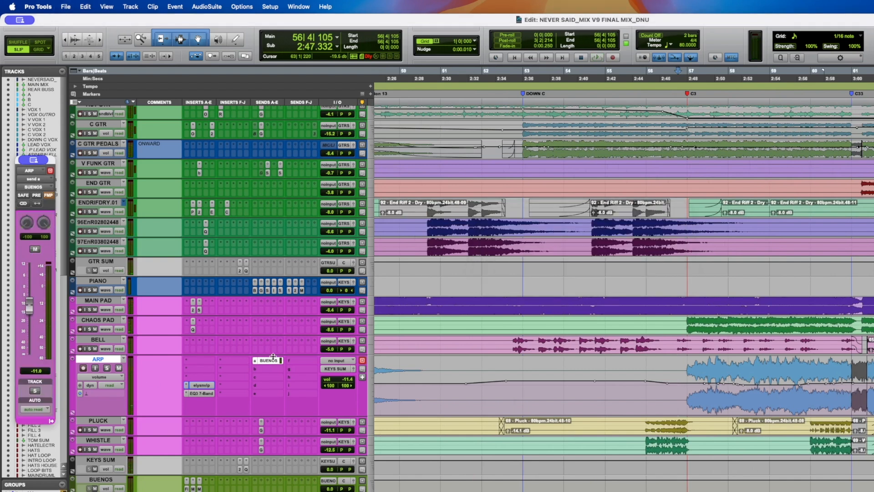
scroll(197, 353, down, 2)
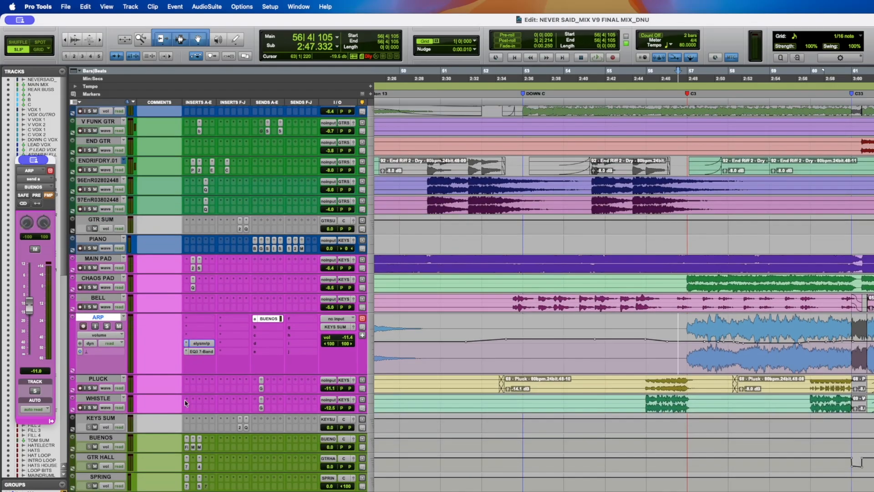
click(108, 438)
key(super+s)
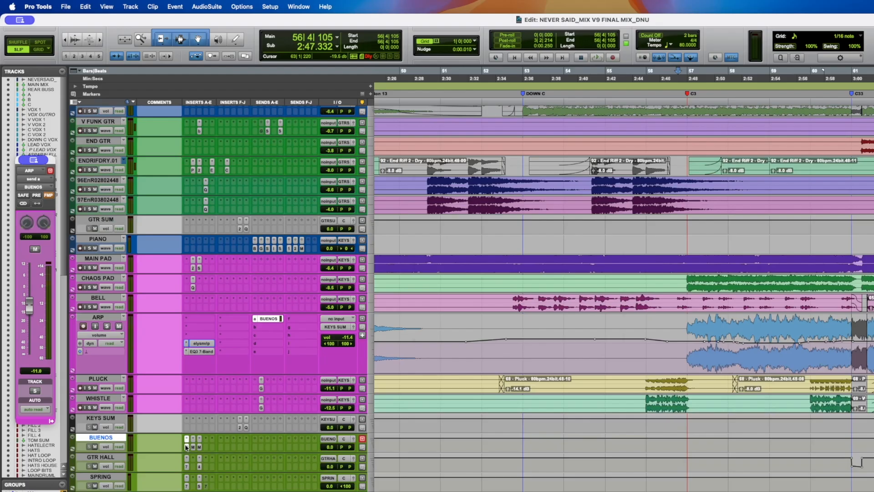
click(186, 447)
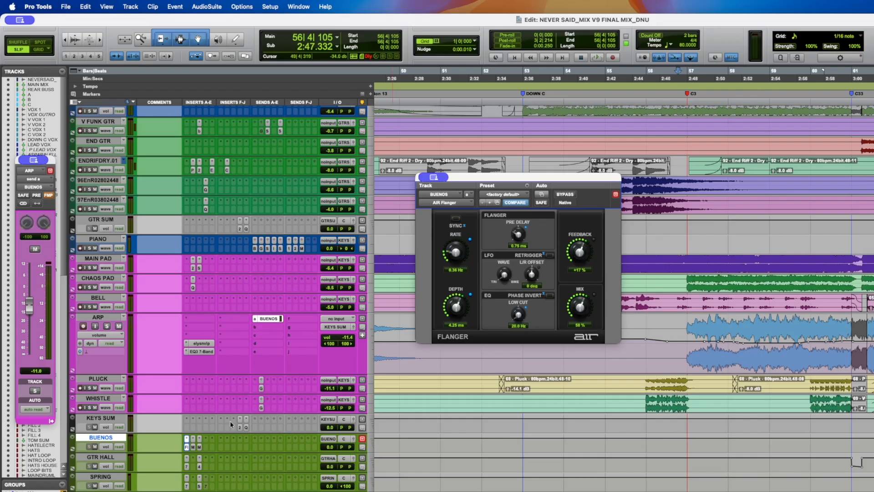
click(193, 447)
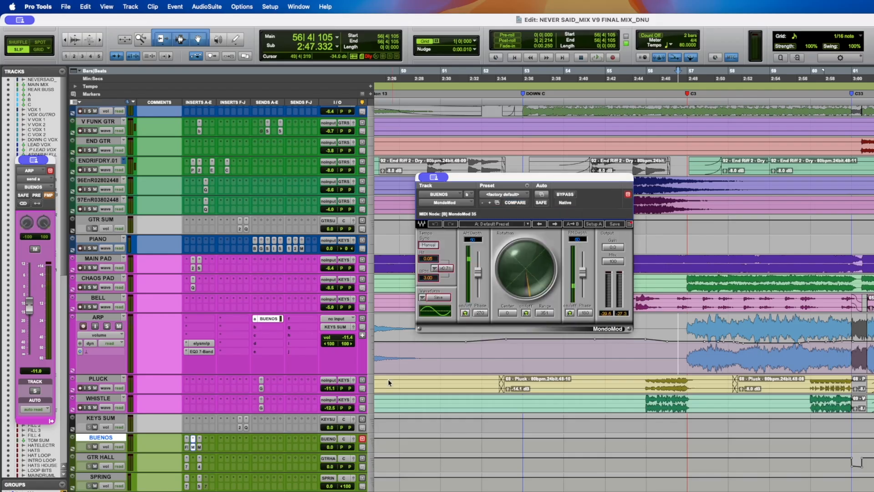
click(560, 196)
click(561, 196)
click(200, 448)
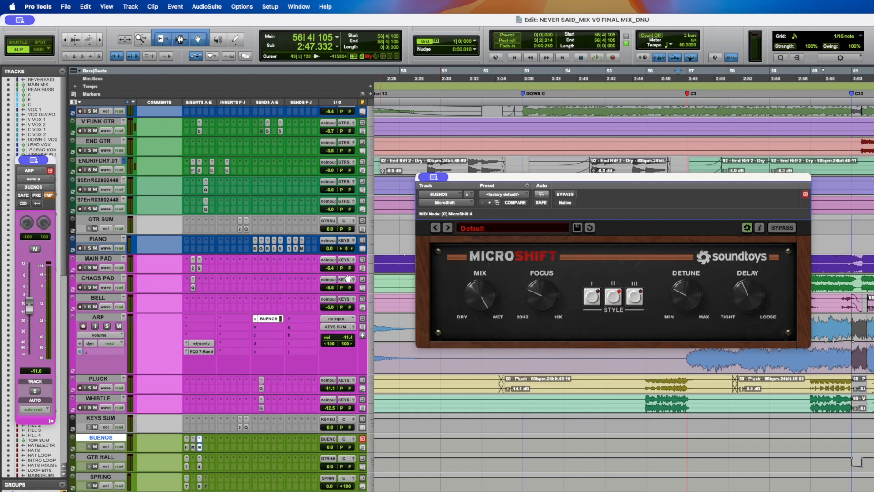
click(199, 447)
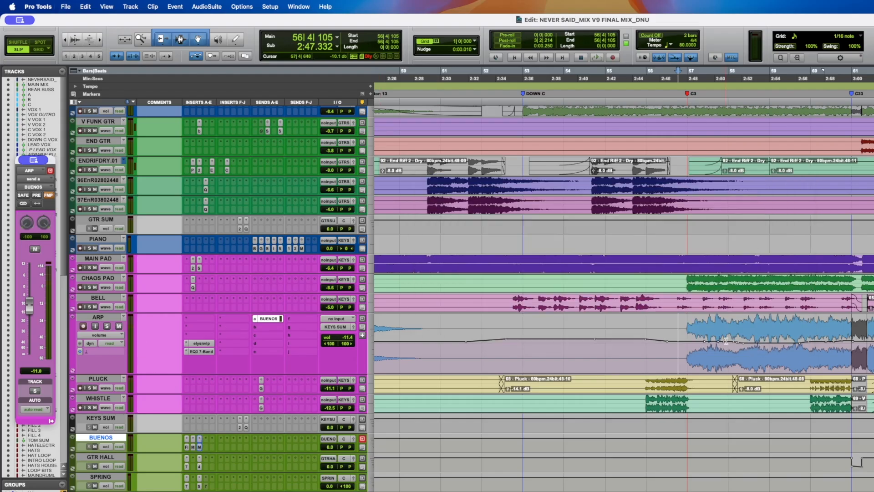
- Solo the ARP track and adjust its BUENOS send level during playback
click(107, 326)
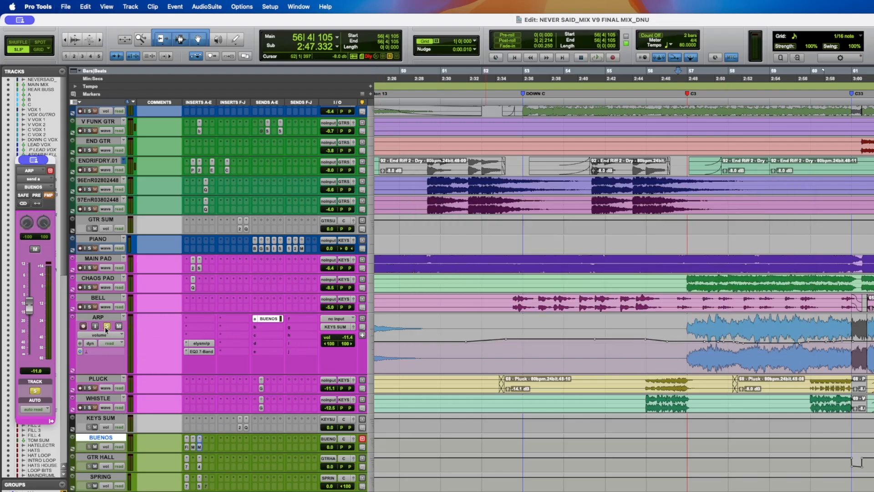
click(864, 348)
key(space)
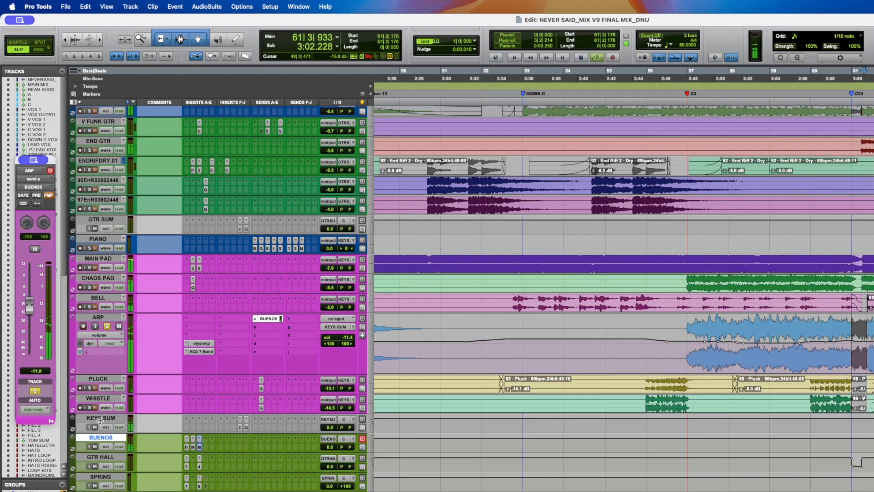
drag(29, 306, 36, 273)
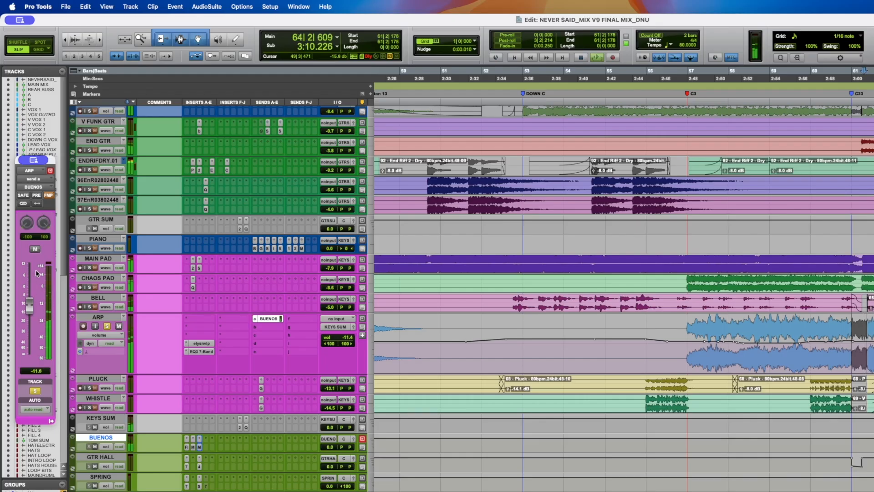
key(space)
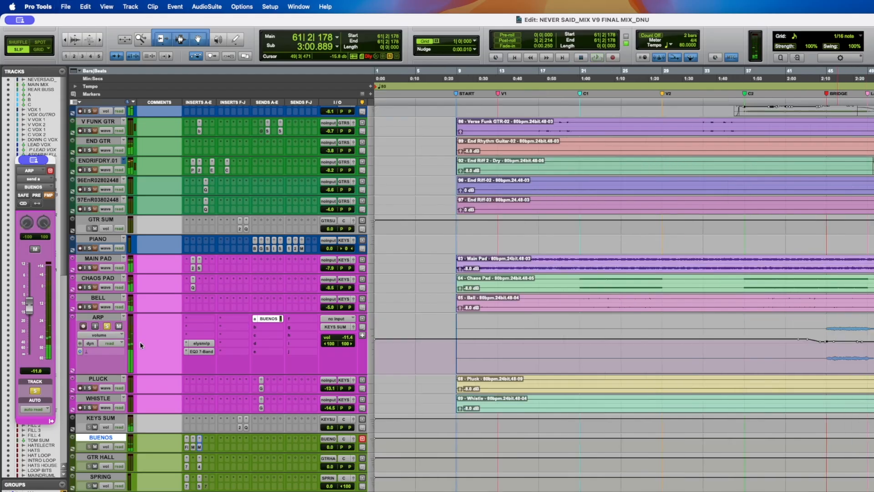
- Show the ARP track's BUENOS send level automation lane, audition it around the bridge and save the session
click(106, 336)
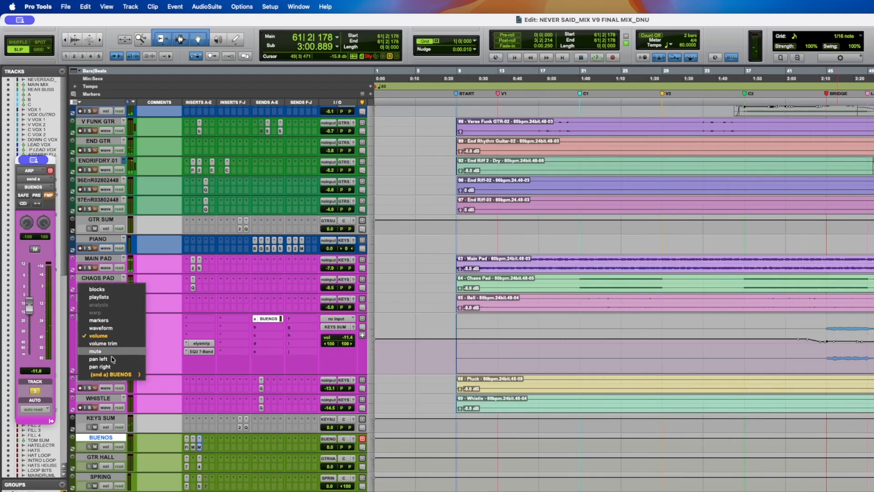
mouse_move(114, 381)
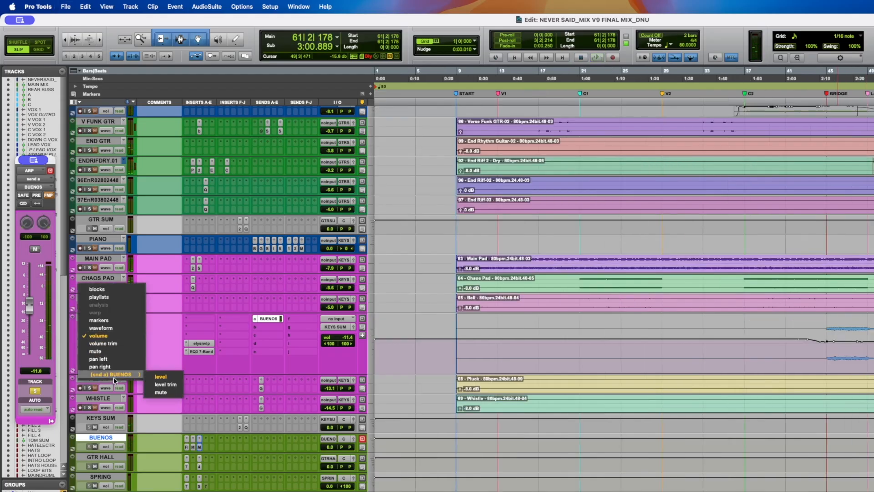
click(148, 379)
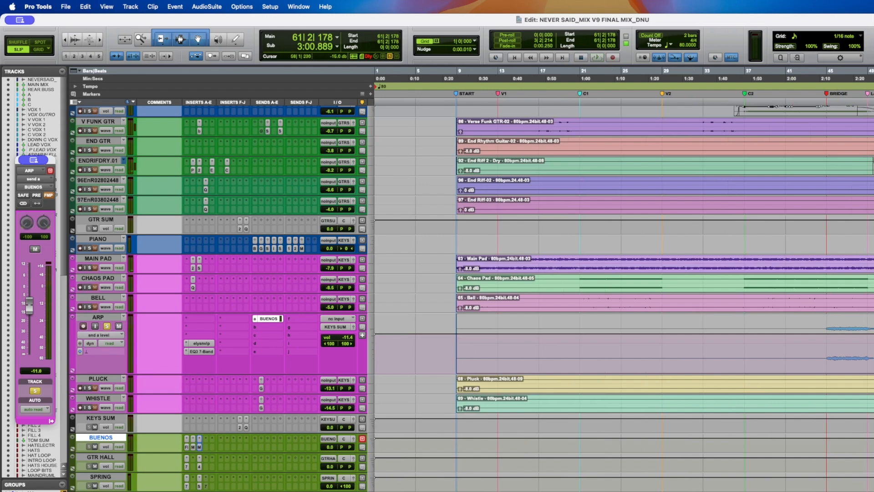
click(831, 335)
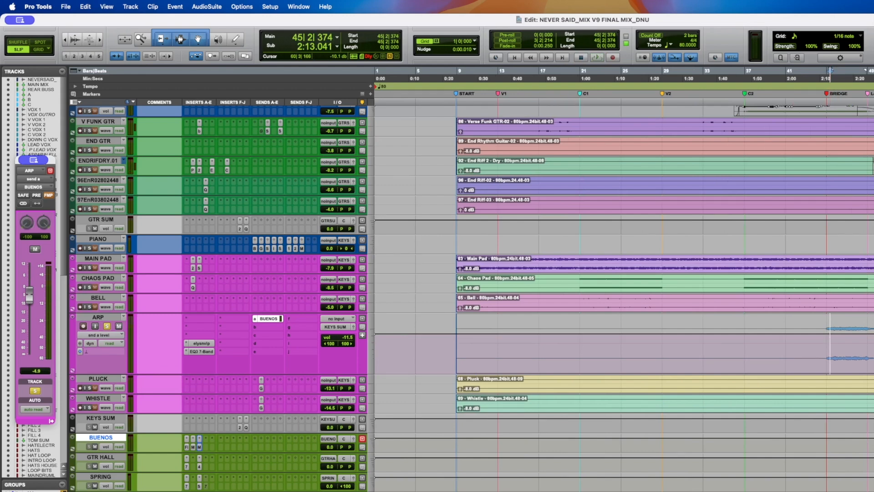
click(873, 356)
key(super+s)
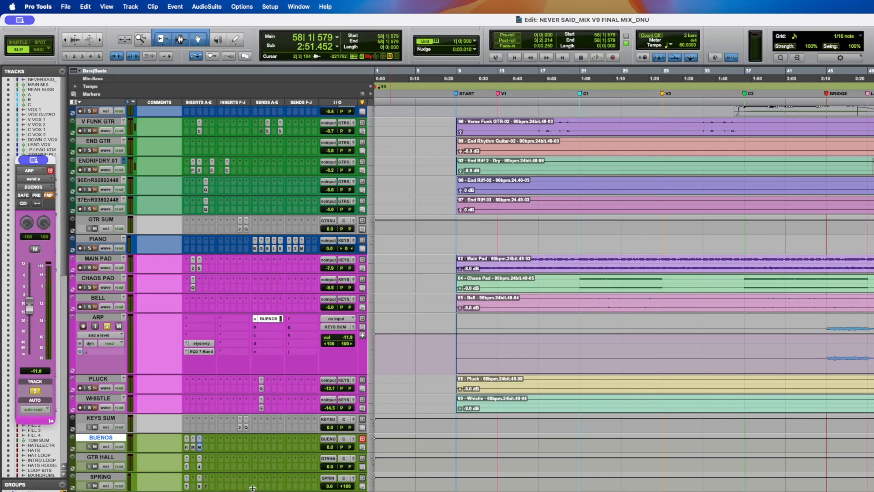
- Unsolo the ARP track, shrink its lane back to normal height and save the session
click(107, 328)
key(super+s)
key(ctrl+Down)
key(super+s)
- Select and solo the PLUCK track with WHISTLE and audition the zoomed-in section before DOWN C
click(106, 379)
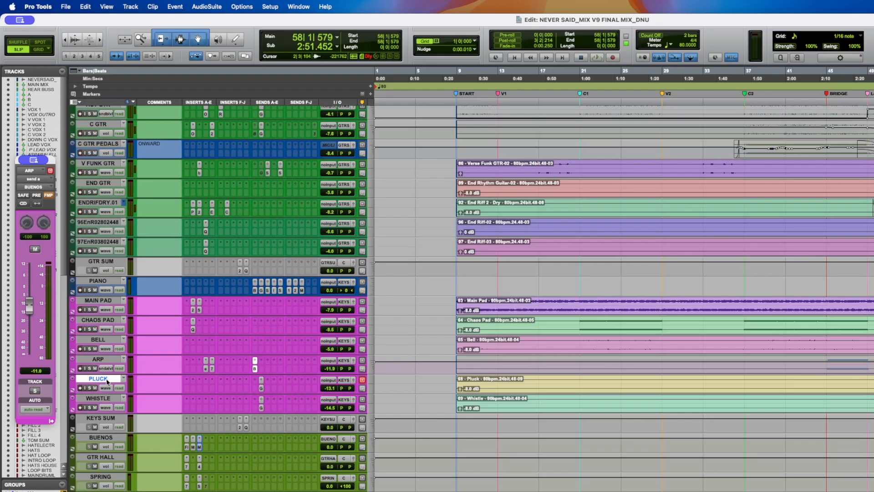
click(873, 385)
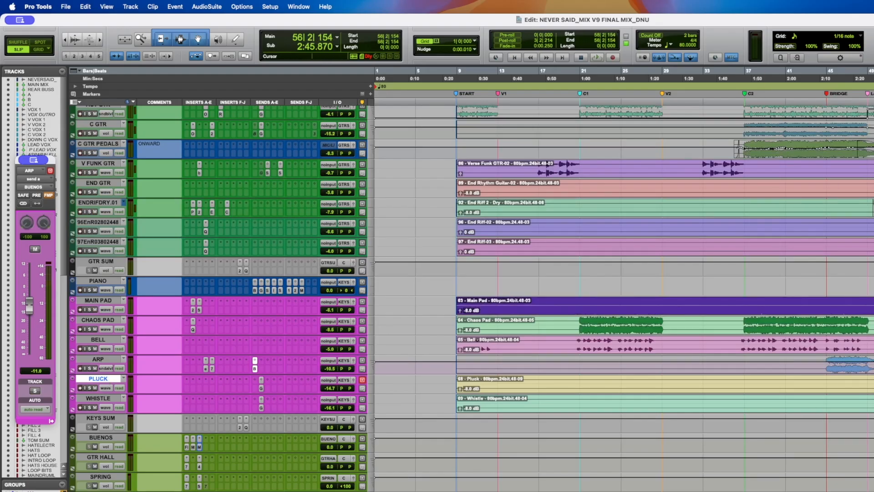
click(90, 407)
click(89, 388)
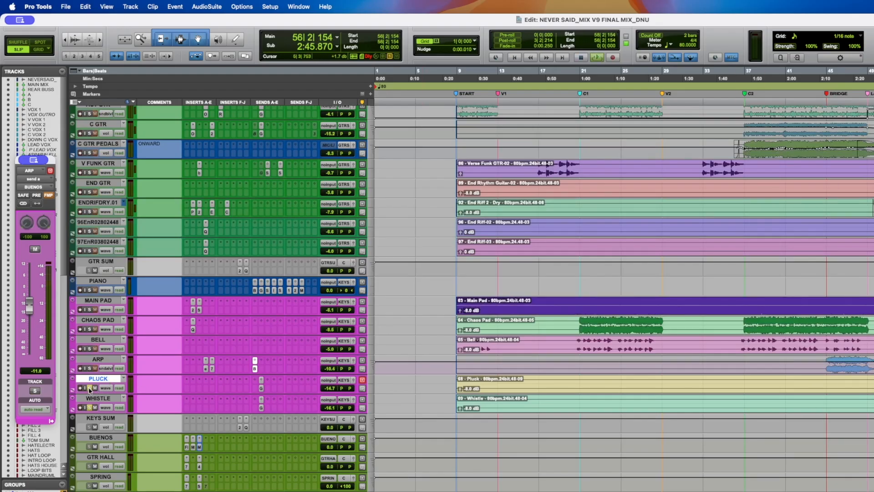
key(space)
key(t)
key(t)
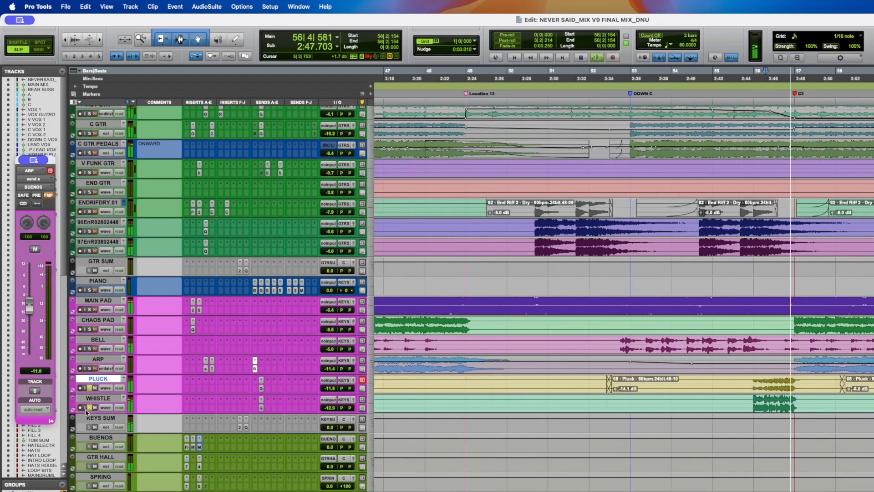
click(85, 408)
key(Return)
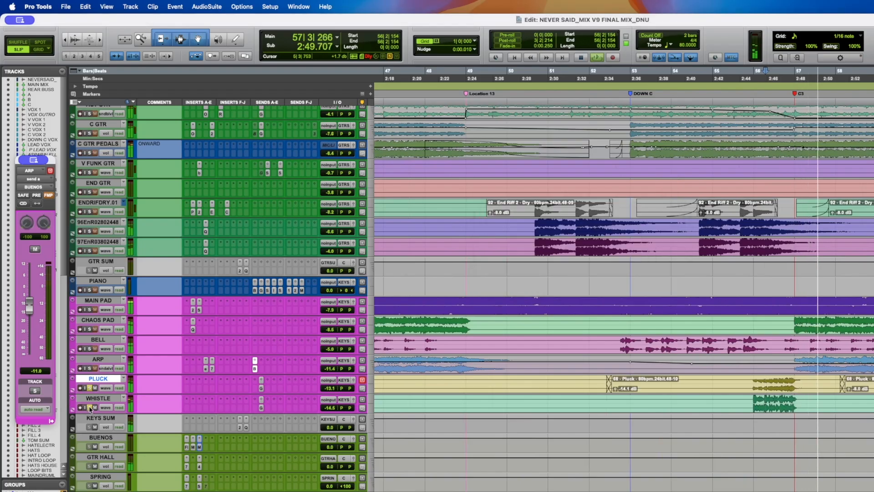
- Open the PLUCK track's GTR HALL send, audition playback and unsolo the PLUCK track
click(752, 374)
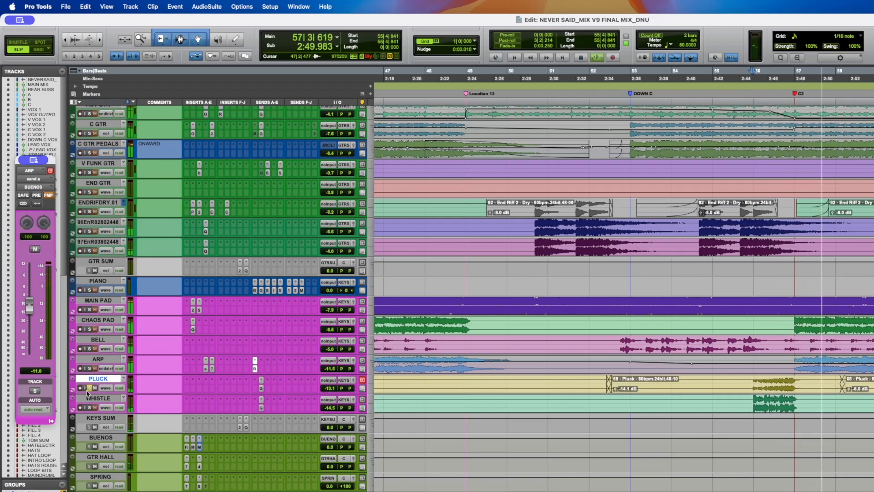
click(262, 388)
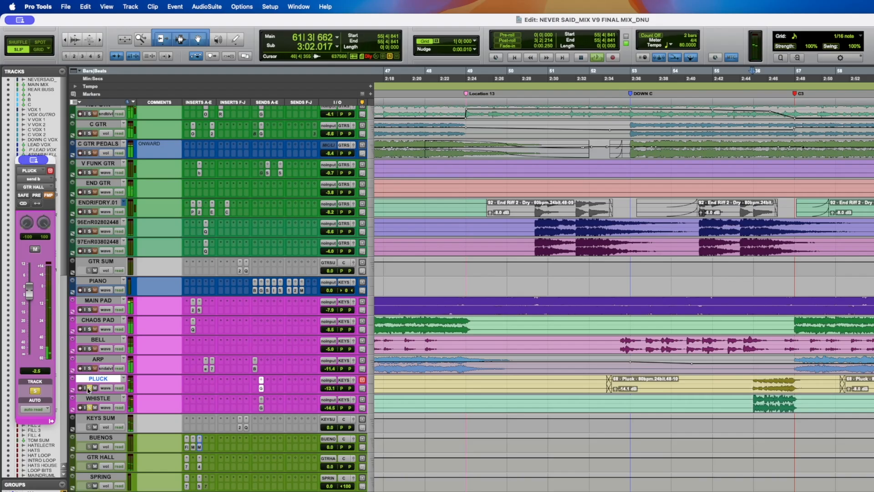
key(space)
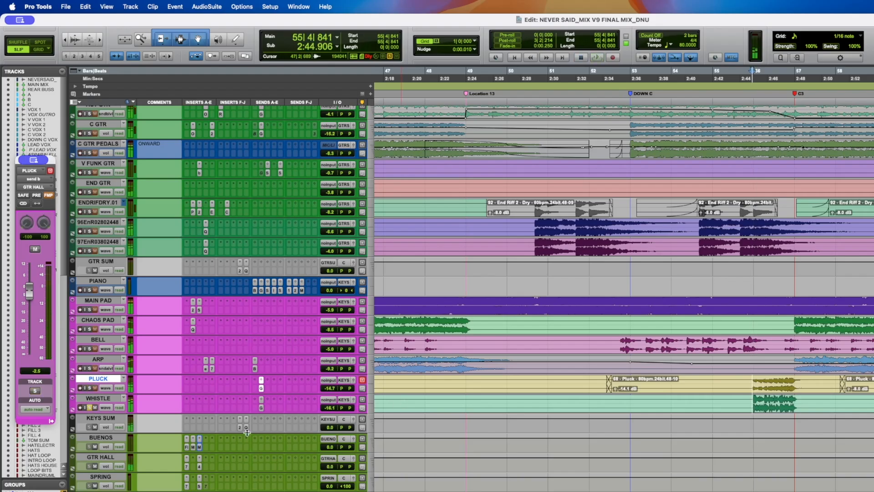
key(space)
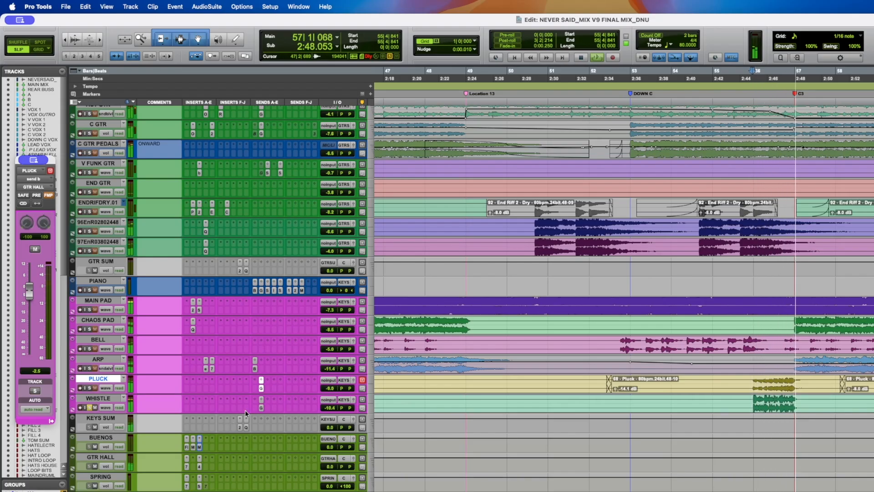
click(90, 388)
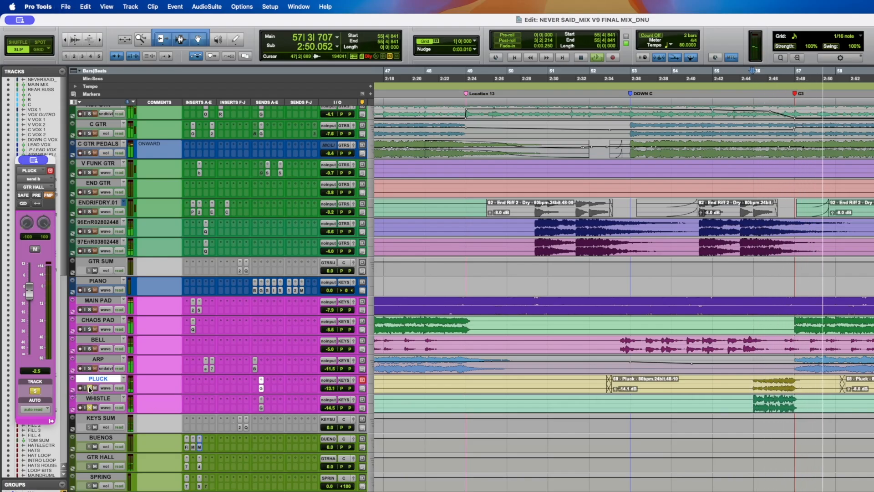
click(90, 388)
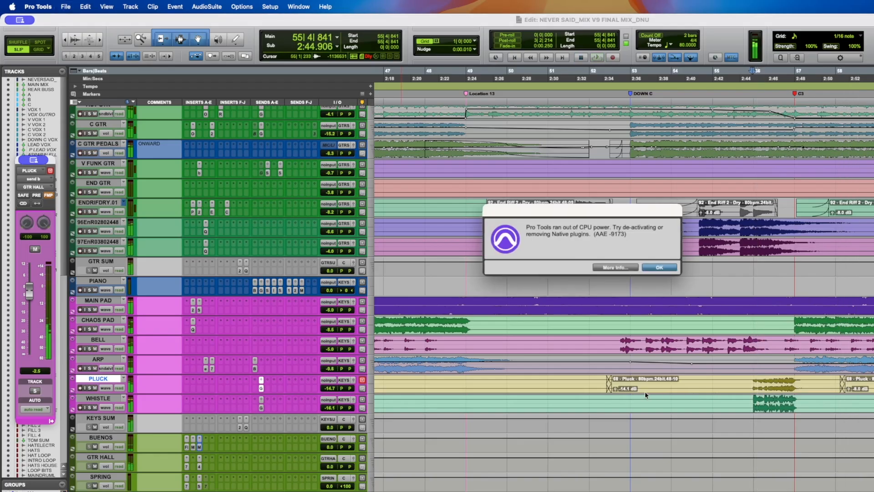
- Dismiss the CPU overload warning and audition the PLUCK region just before DOWN C
key(Return)
click(735, 383)
key(space)
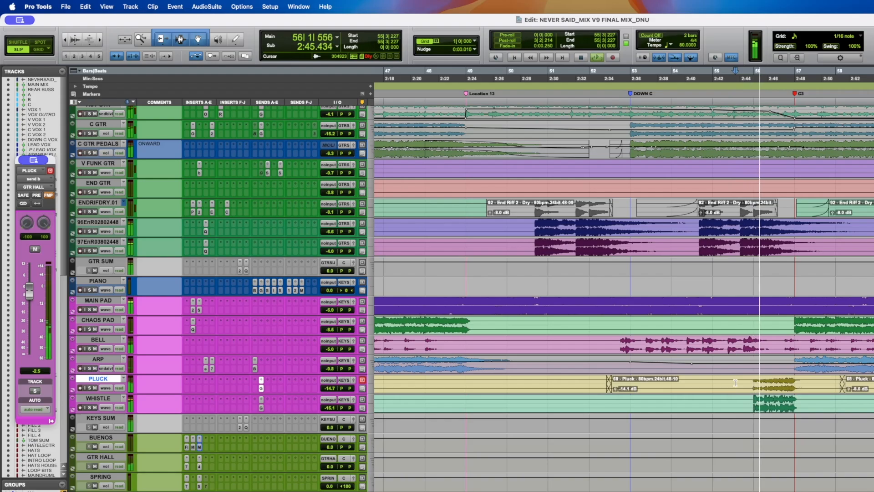
key(Return)
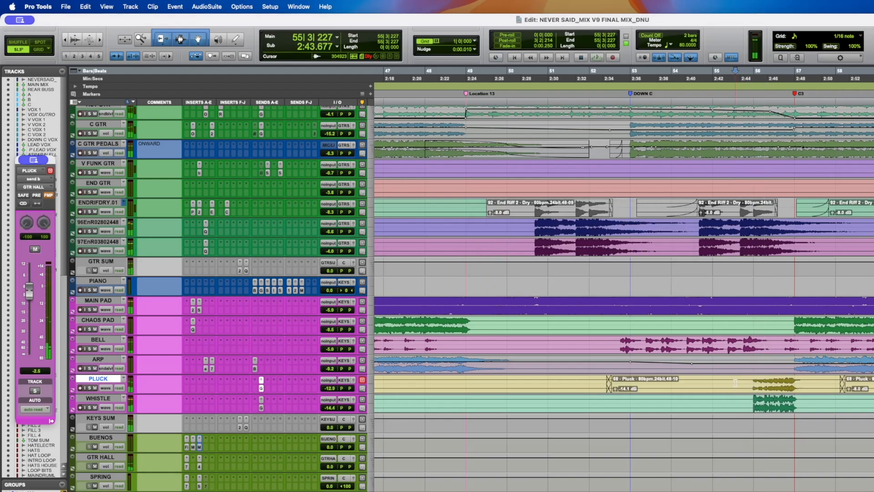
- Zoom out to the whole session, save it and audition playback from the cursor
key(alt+a)
key(super+s)
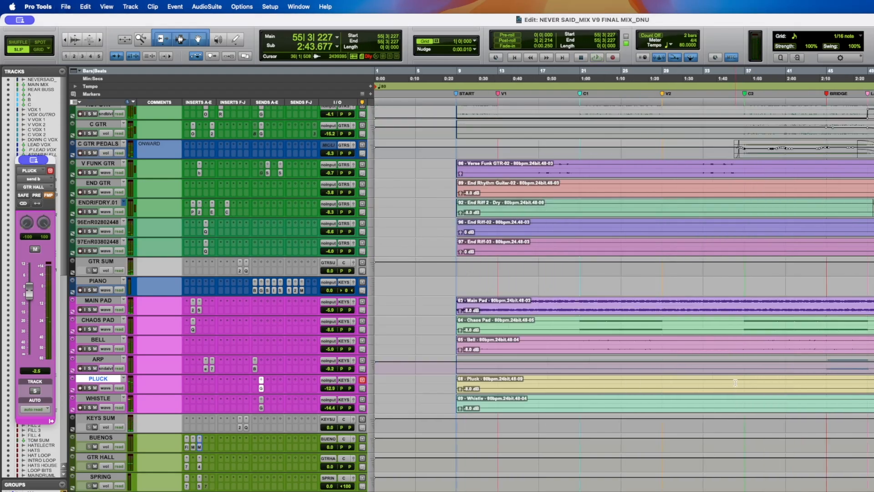
key(space)
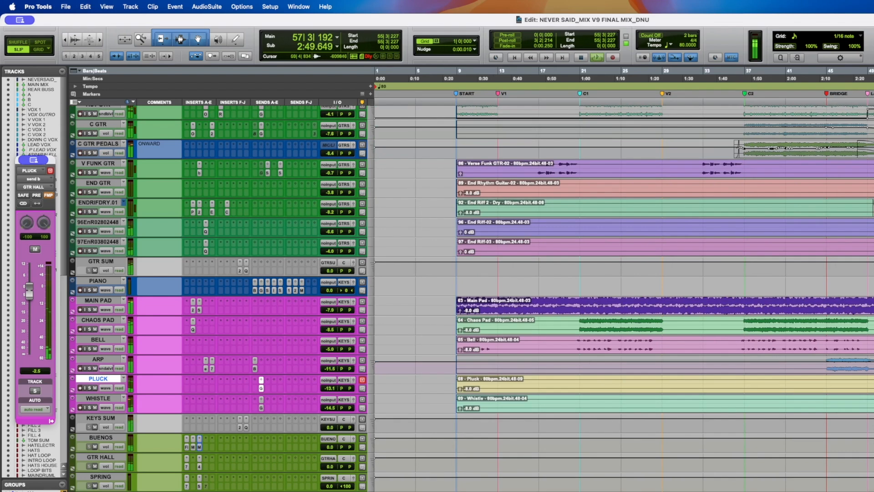
key(Return)
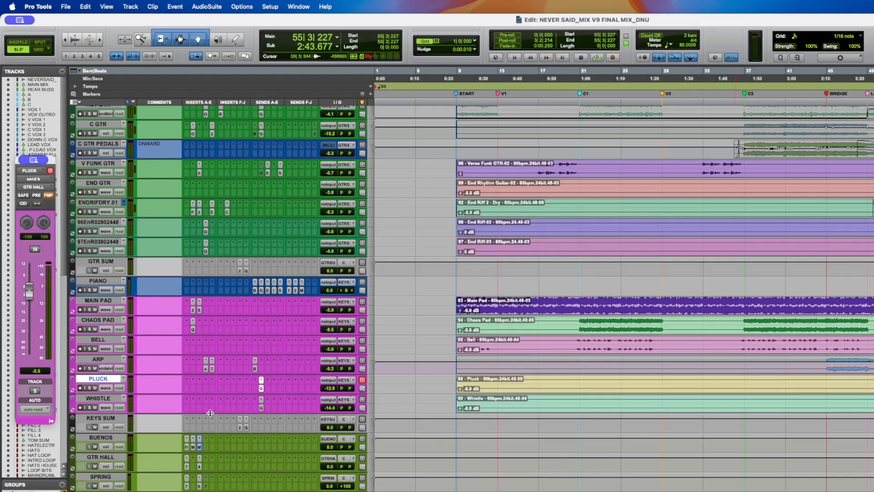
- Select the KEYS SUM track, open its soothe2 insert and audition it from around bar 39
click(101, 438)
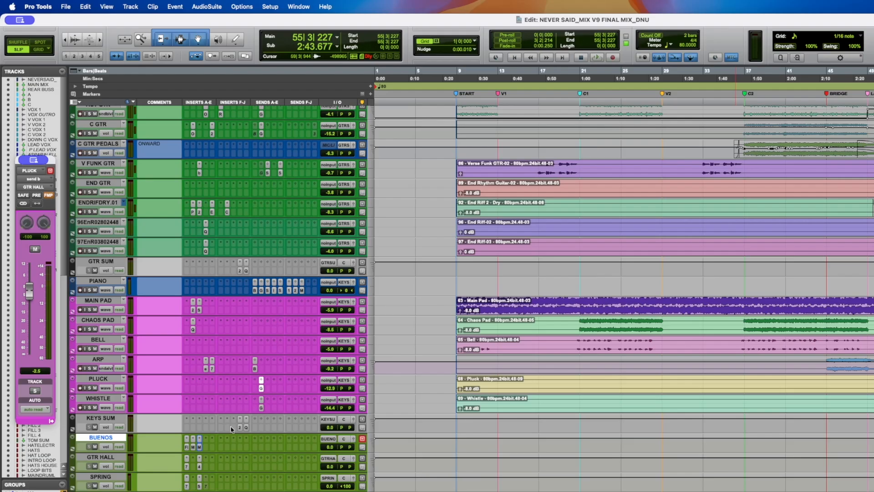
click(102, 418)
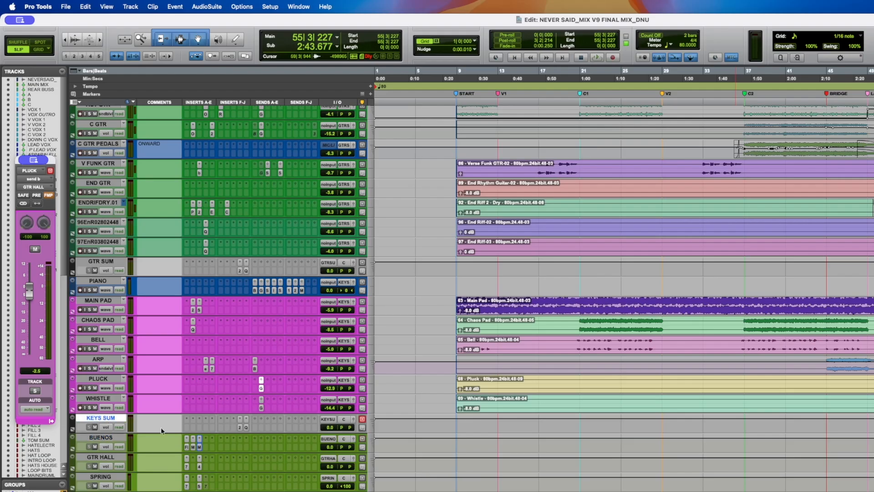
click(240, 428)
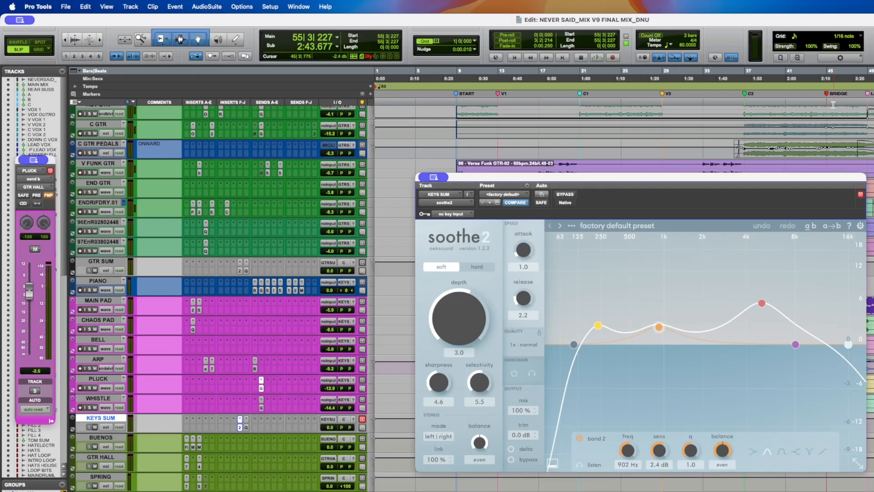
click(771, 103)
key(space)
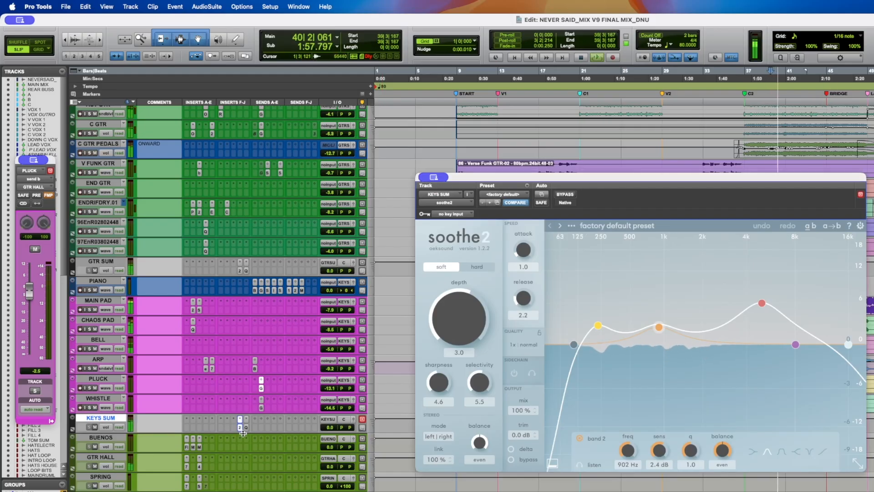
key(space)
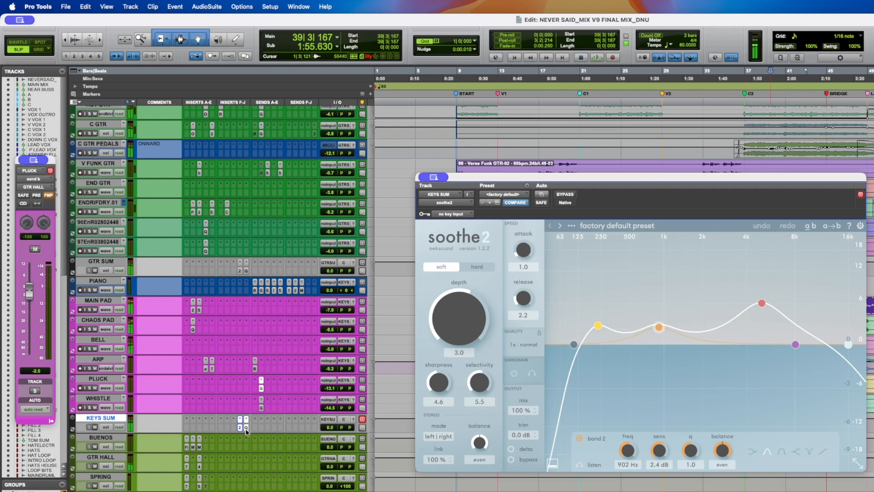
- Open the KEYS SUM Pro-Q 4 EQ, inspect its low-mid dip band, audition and close the plugin
drag(544, 177, 407, 75)
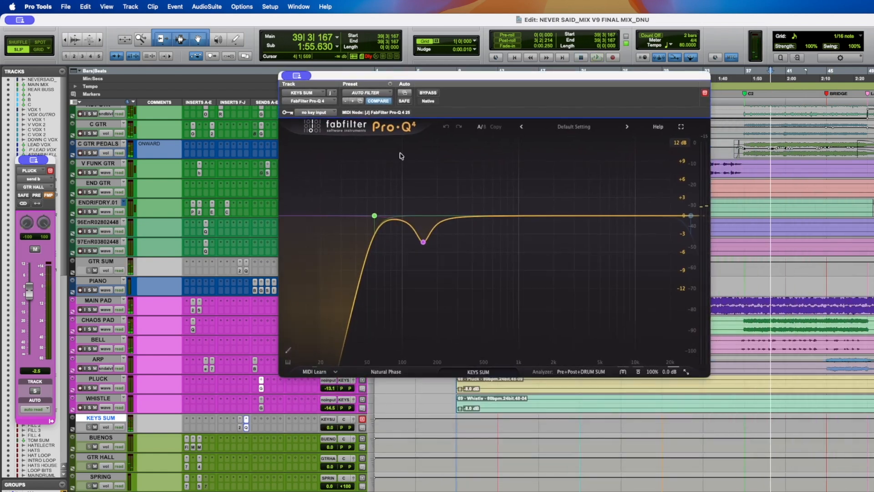
mouse_move(378, 224)
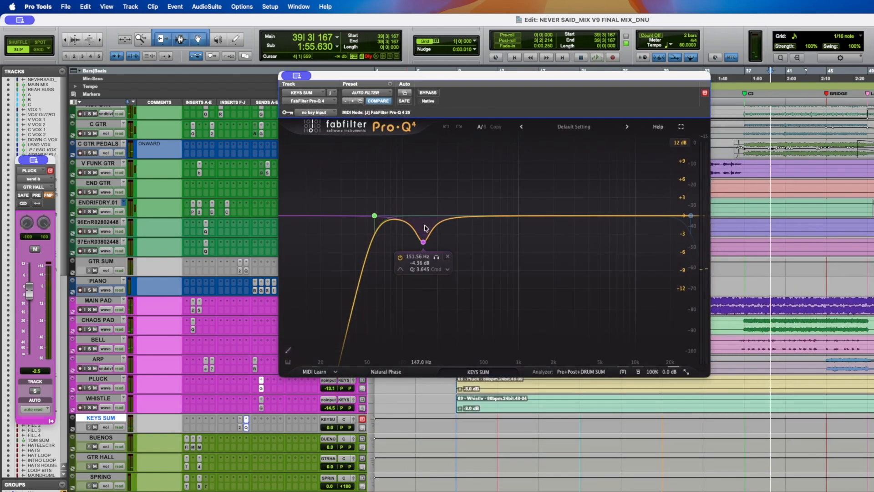
key(space)
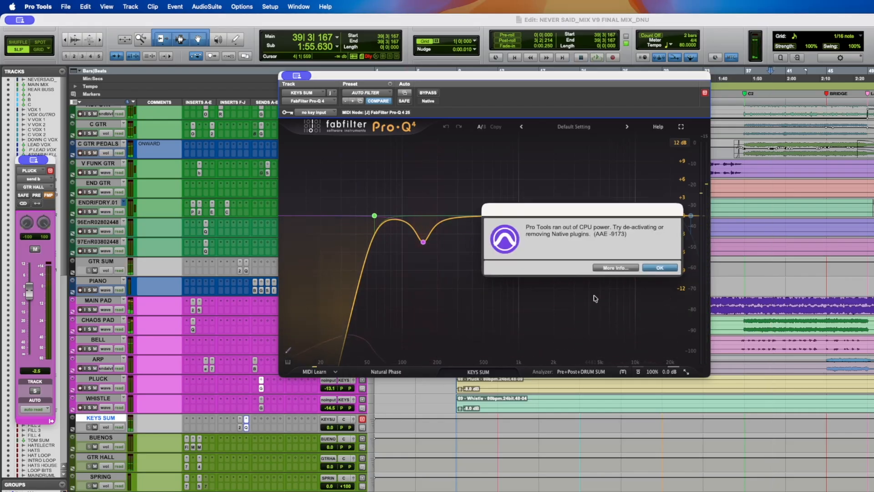
key(Return)
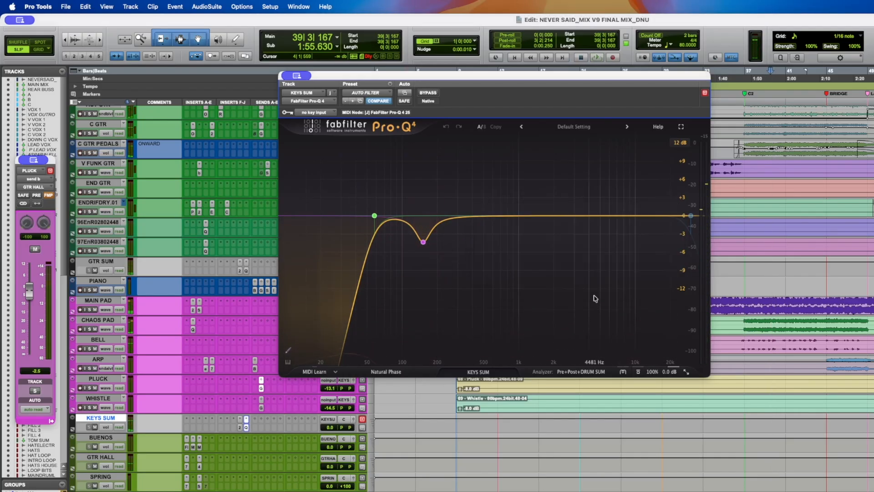
click(247, 427)
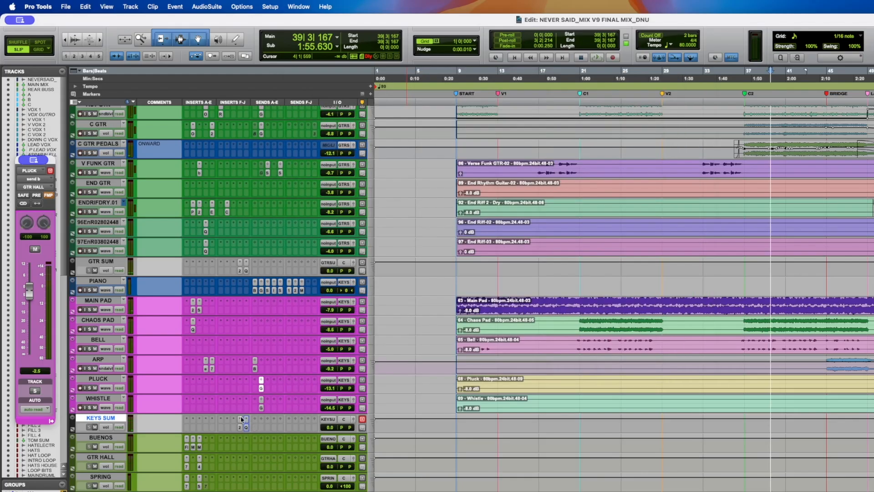
- Show the playlists of the NEVERSAID_FLAT reference track at the top of the session and save
scroll(241, 417, down, 10)
scroll(241, 417, up, 15)
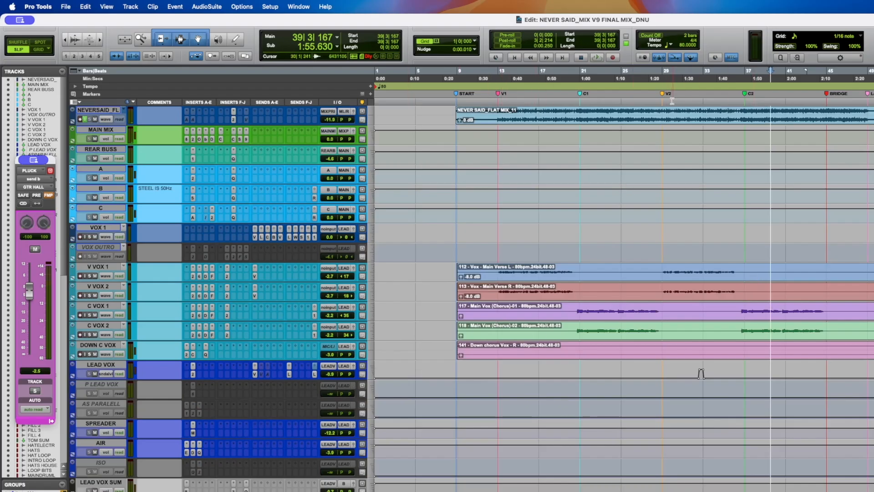
click(710, 99)
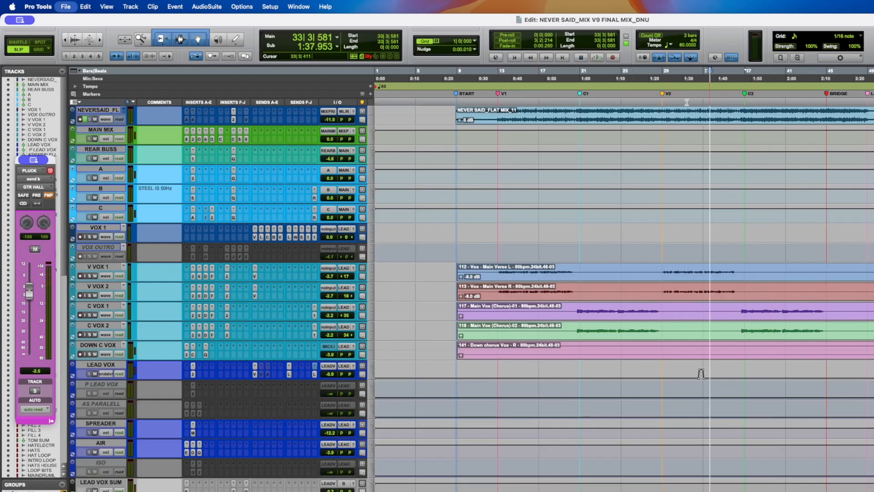
click(105, 119)
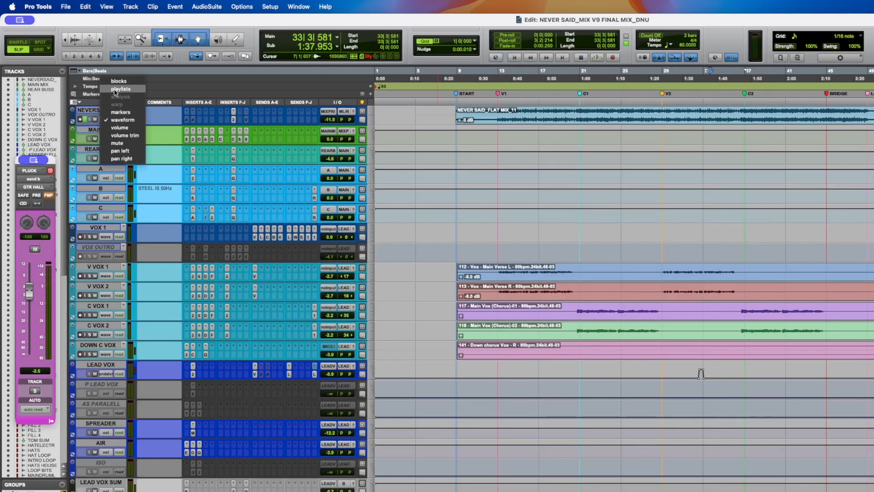
click(115, 89)
key(super+s)
- Audition the reference by alternately soloing the NEVER SAID_MIX and NEVER SAID_MIX V9 playlist lanes
click(111, 139)
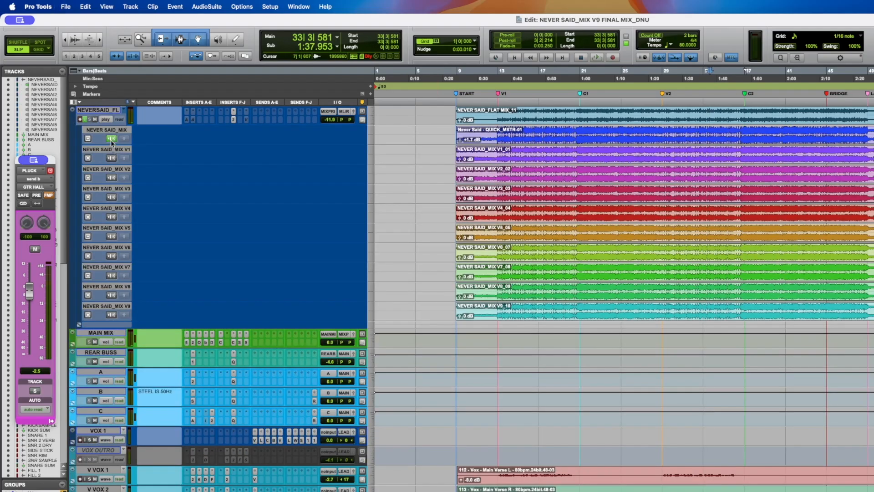
key(space)
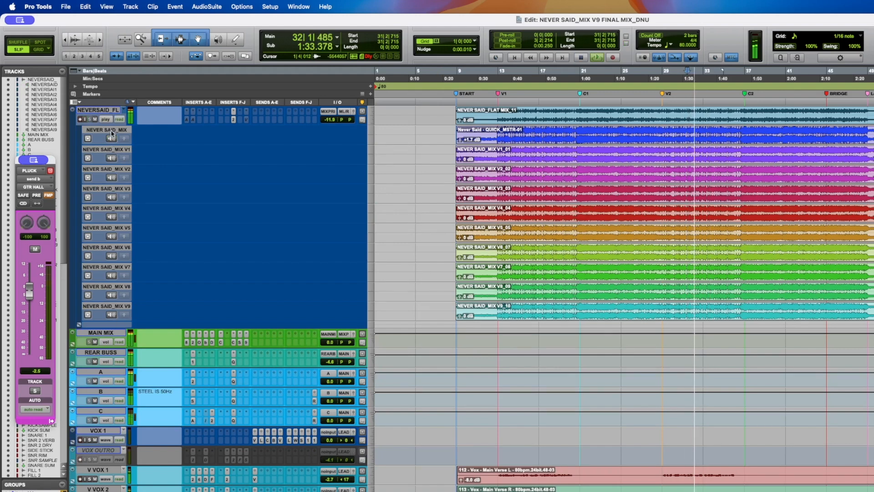
click(112, 138)
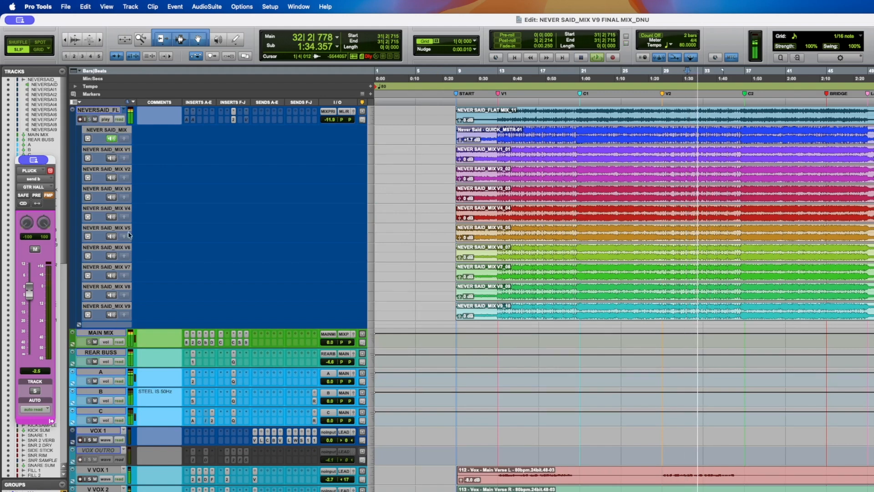
click(111, 315)
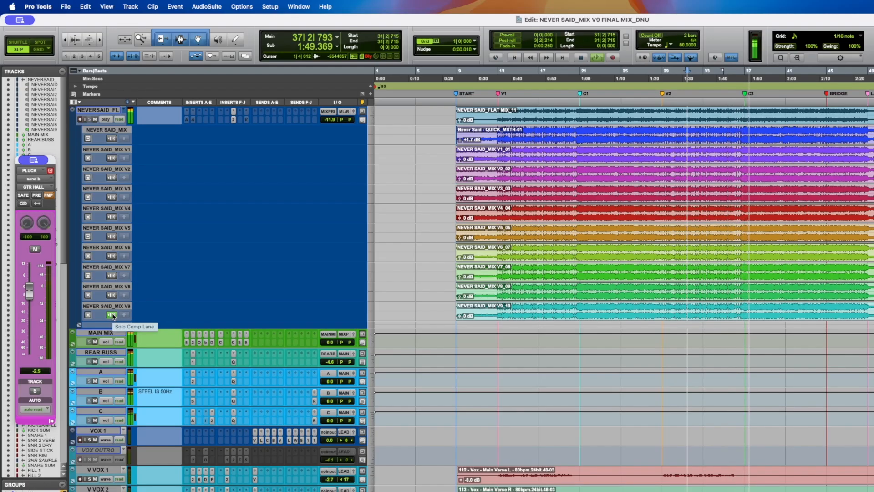
click(112, 138)
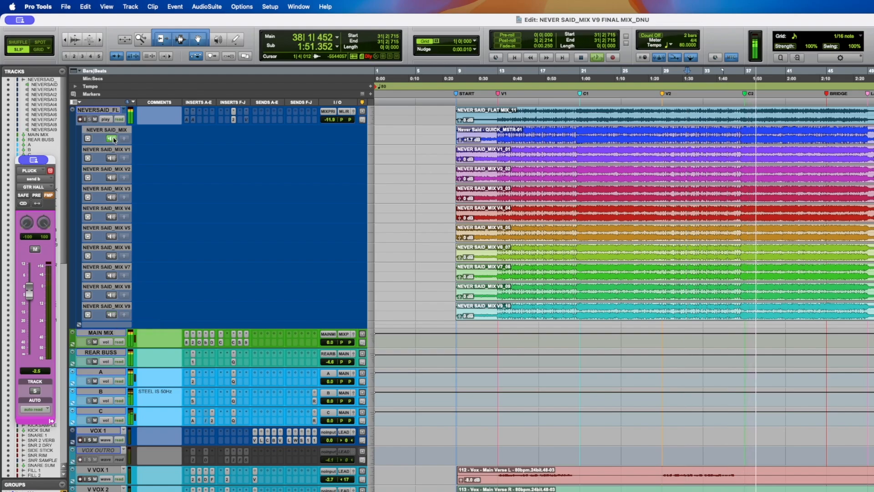
click(111, 315)
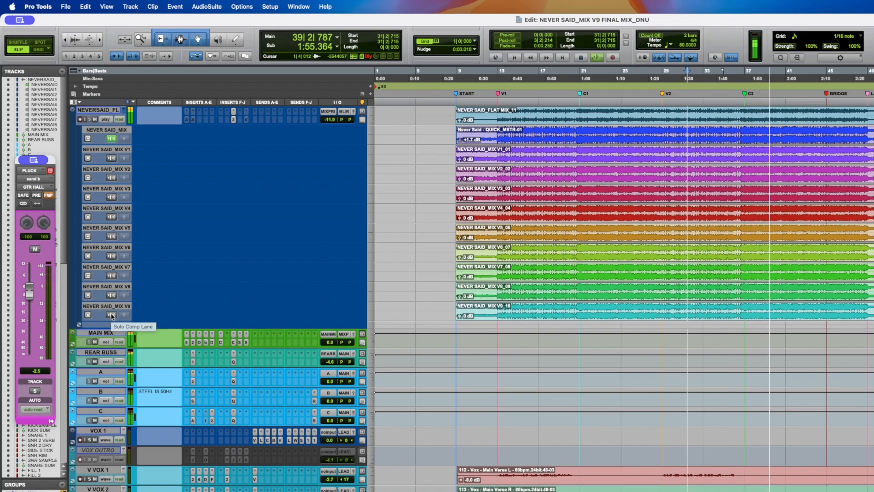